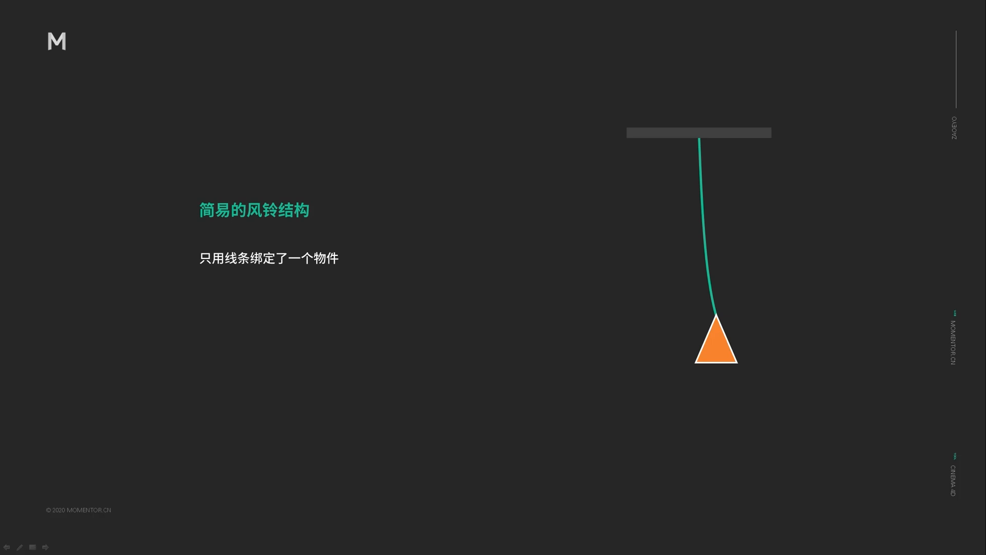
pyautogui.press('Right')
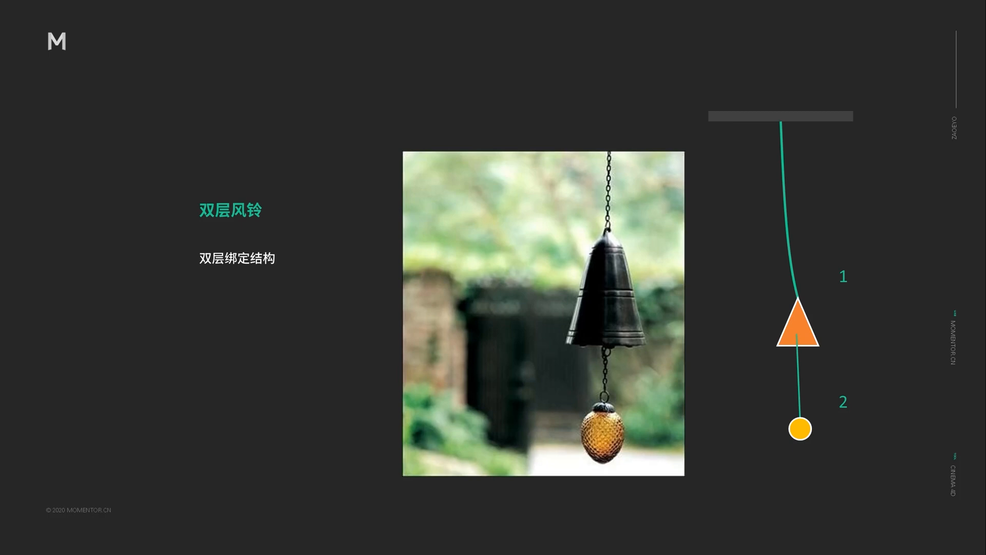
pyautogui.click(23, 245)
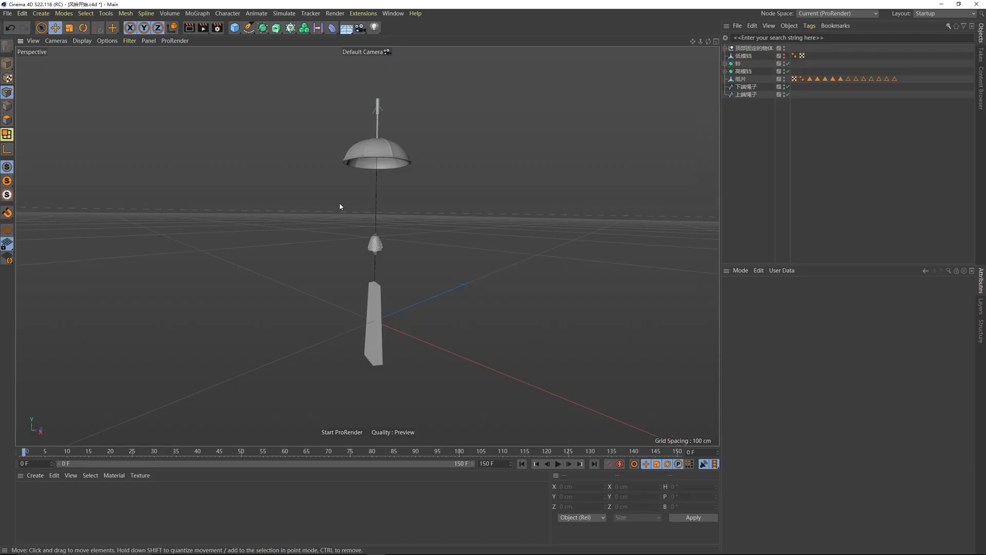
# Step: Examine the wind chime's parts by selecting the lower rope, paper strip, clapper and high-poly bell in turn
pyautogui.keyDown('alt'); pyautogui.moveTo(381, 161); pyautogui.dragTo(374, 262); pyautogui.keyUp('alt')
pyautogui.scroll(6, 381, 158)
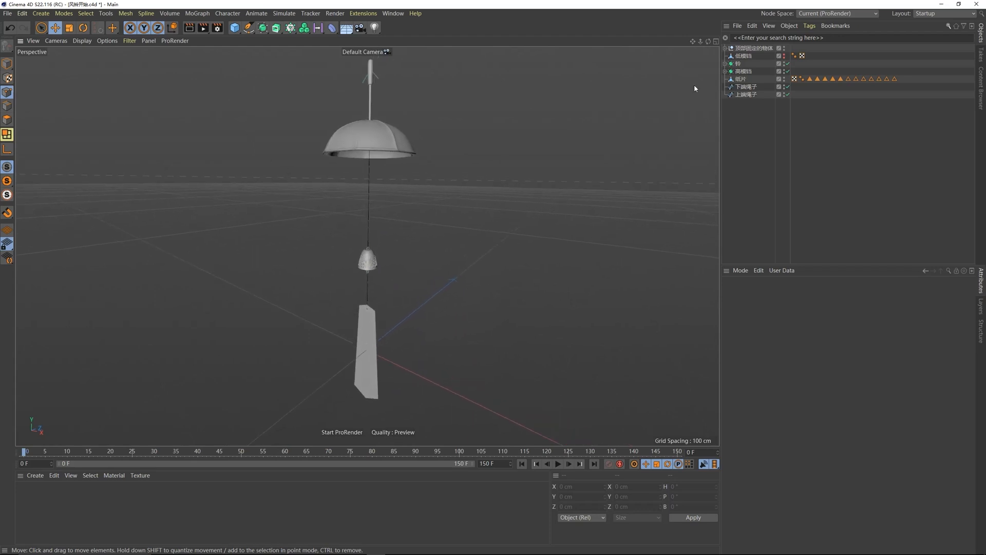
pyautogui.click(746, 87)
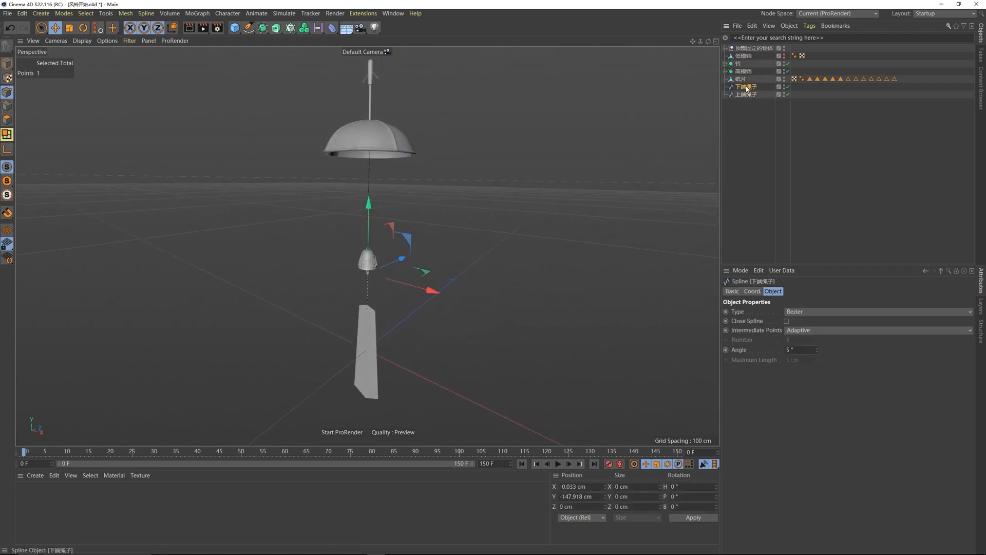
pyautogui.click(742, 79)
pyautogui.click(739, 71)
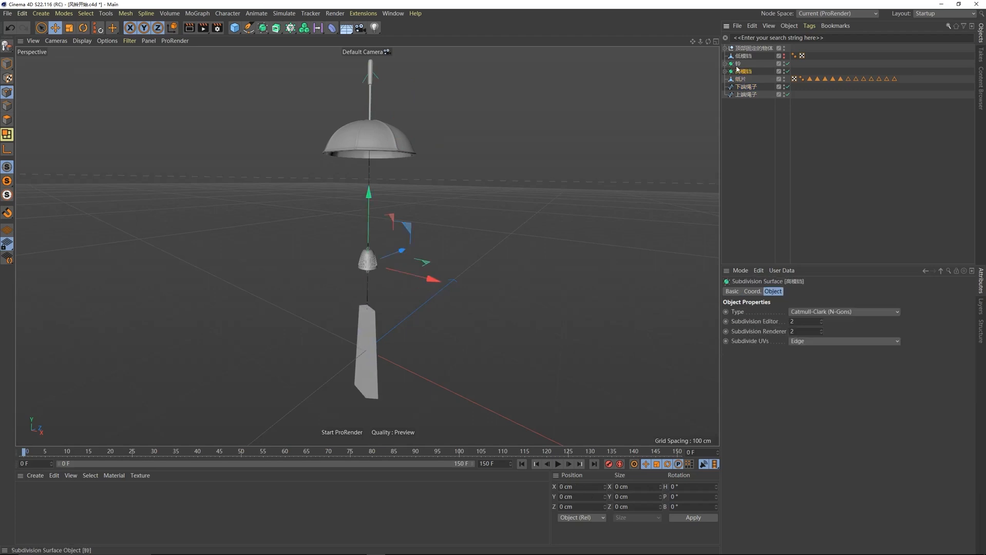
pyautogui.click(737, 64)
pyautogui.click(741, 71)
pyautogui.click(744, 87)
pyautogui.click(751, 139)
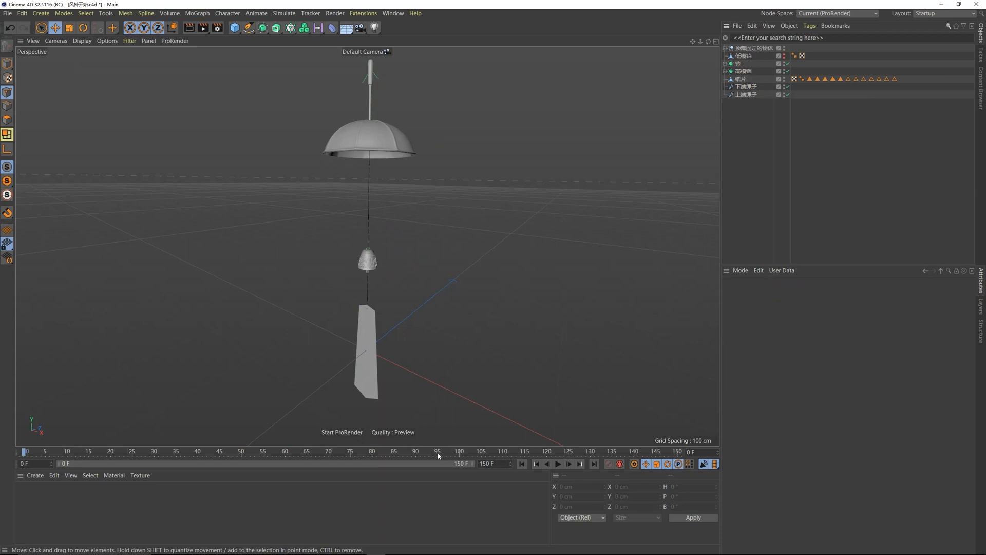
# Step: Play the animation briefly to check the untagged wind chime, and return to the first frame
pyautogui.click(557, 464)
pyautogui.click(558, 464)
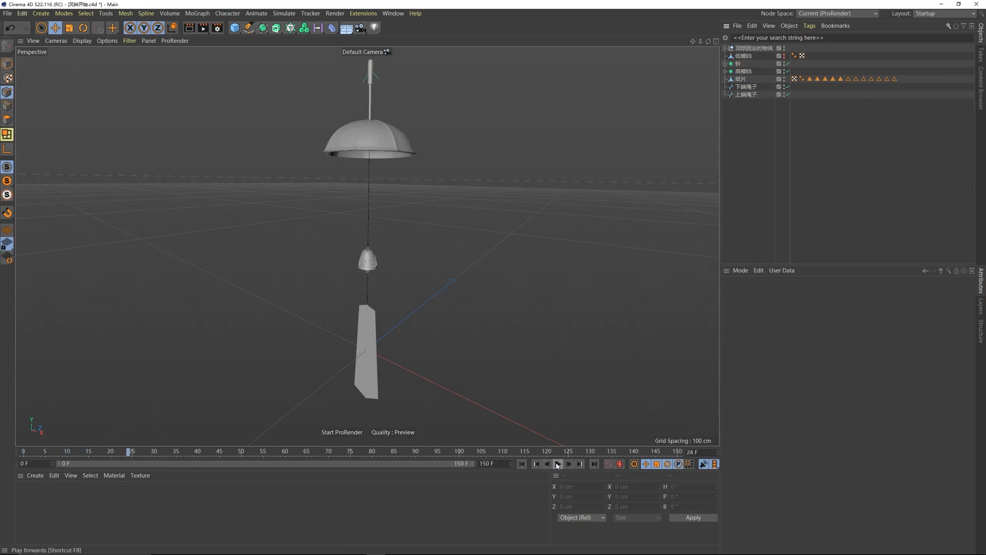
pyautogui.click(522, 464)
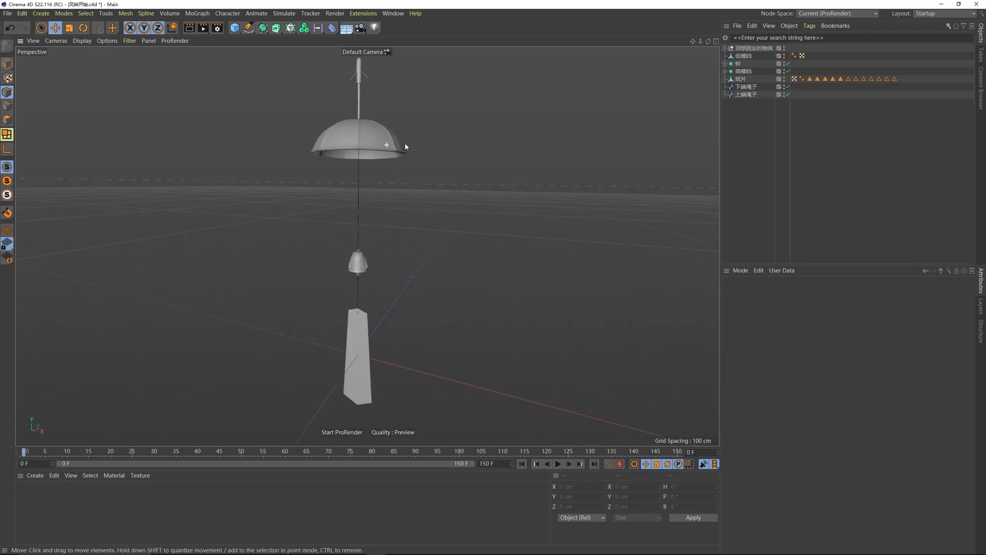
# Step: Add a Spline Dynamics hair tag to the lower rope spline between the clapper and the paper strip
pyautogui.keyDown('alt'); pyautogui.moveTo(404, 144); pyautogui.dragTo(402, 140); pyautogui.keyUp('alt')
pyautogui.keyDown('alt'); pyautogui.moveTo(357, 262); pyautogui.dragTo(368, 226, button='middle'); pyautogui.keyUp('alt')
pyautogui.scroll(2, 365, 271)
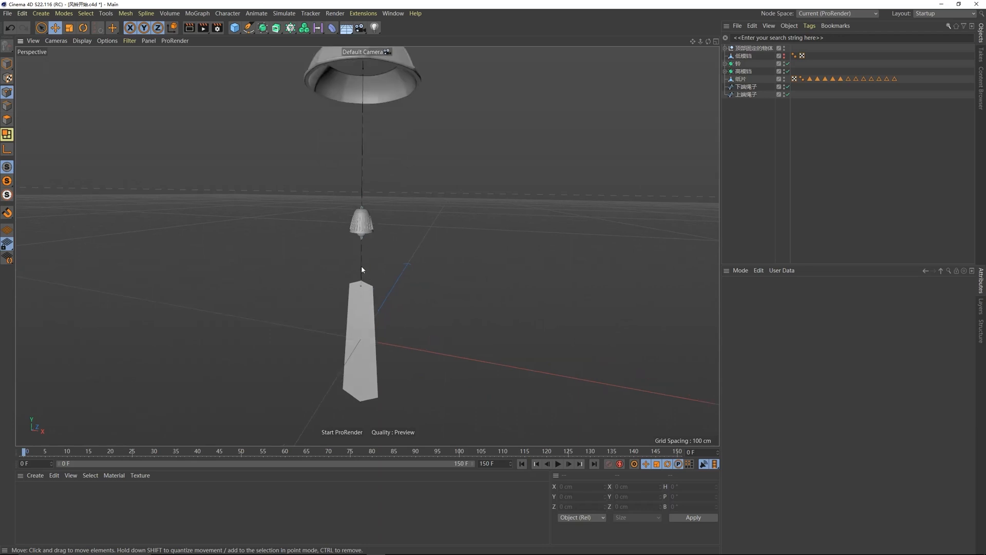
pyautogui.press('9')
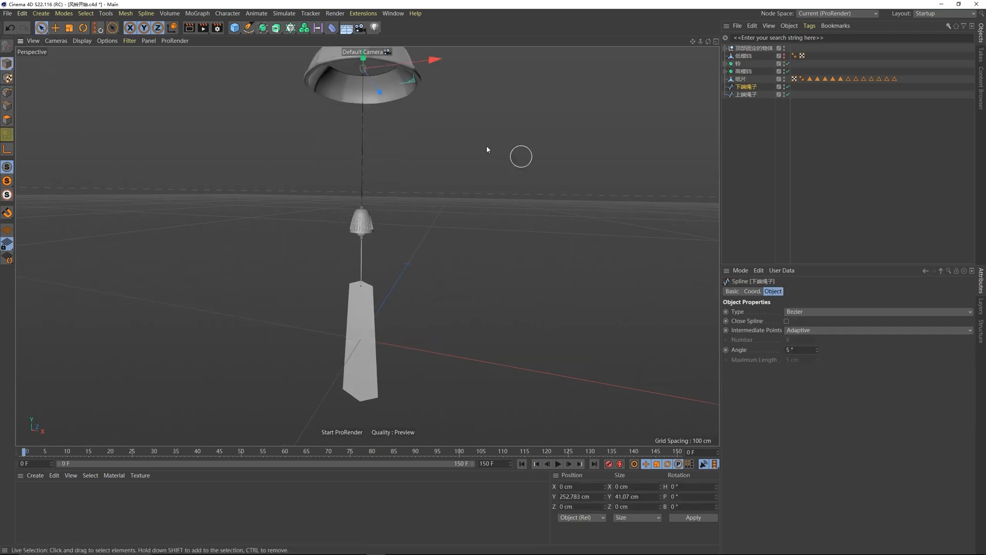
pyautogui.scroll(-3, 379, 216)
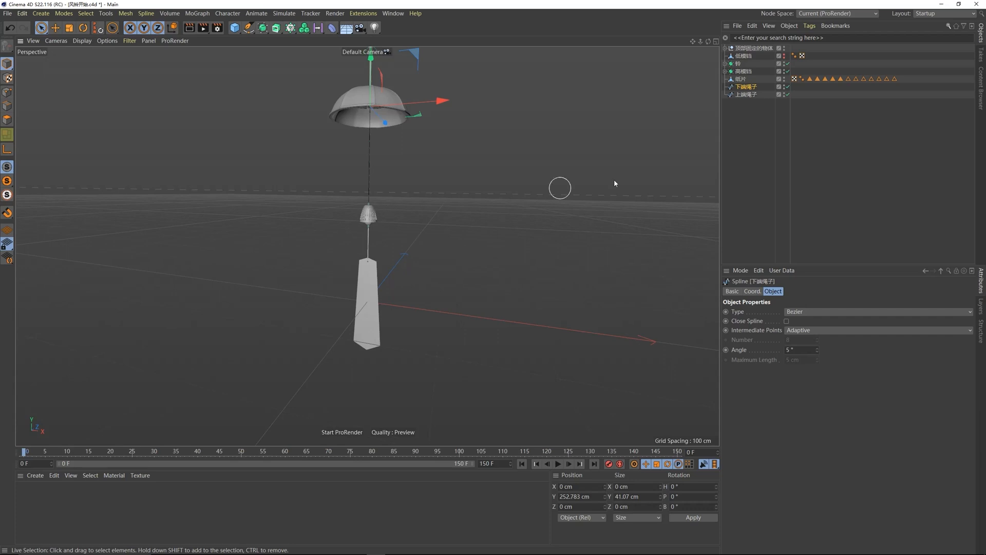
pyautogui.rightClick(749, 89)
pyautogui.moveTo(786, 193)
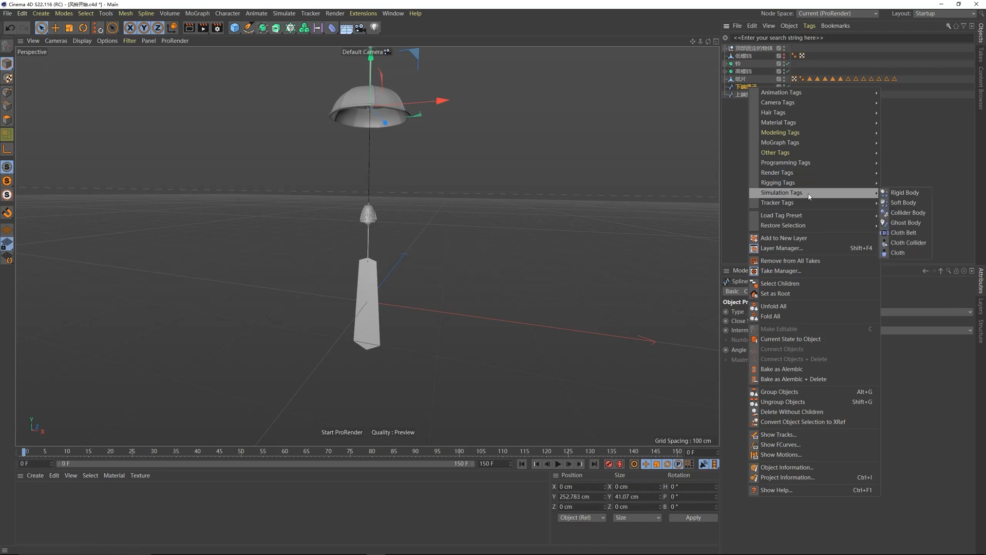
pyautogui.moveTo(769, 114)
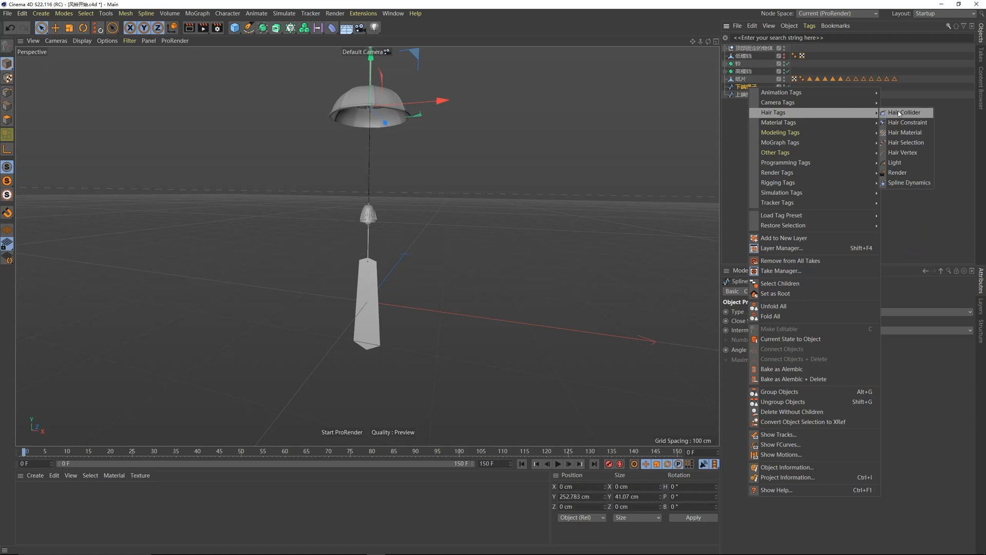
pyautogui.click(905, 186)
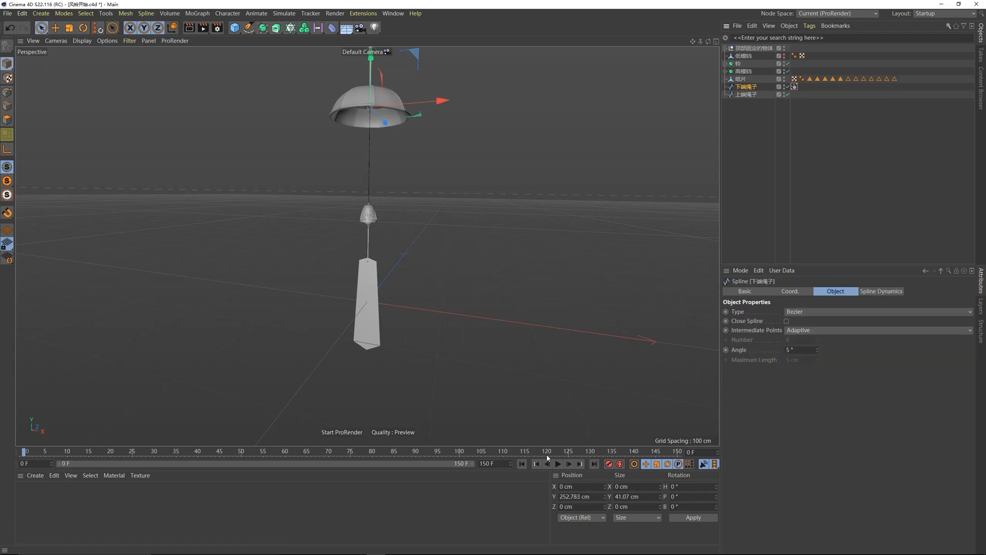
# Step: Play the animation briefly to preview the lower rope's spline dynamics, and return to the first frame
pyautogui.click(558, 464)
pyautogui.click(559, 463)
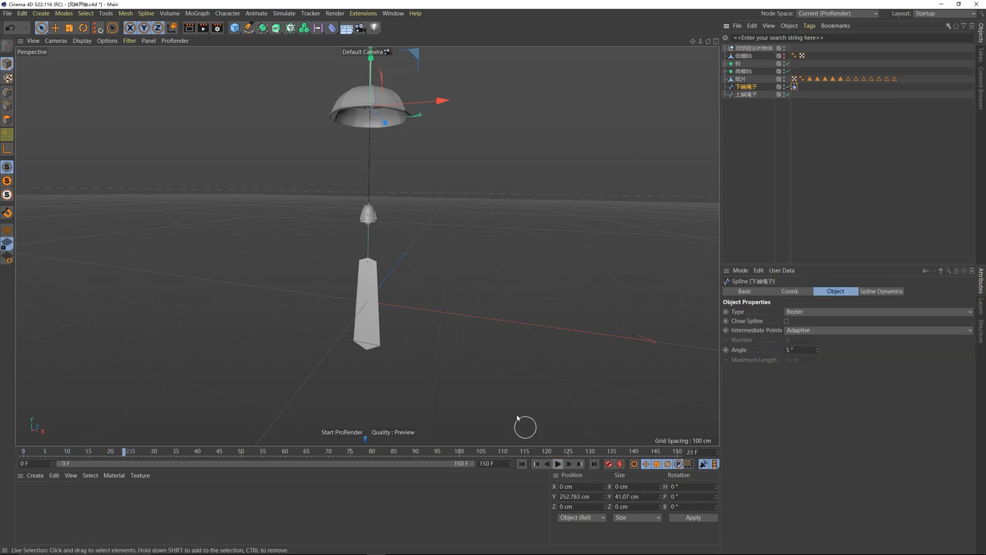
pyautogui.click(522, 464)
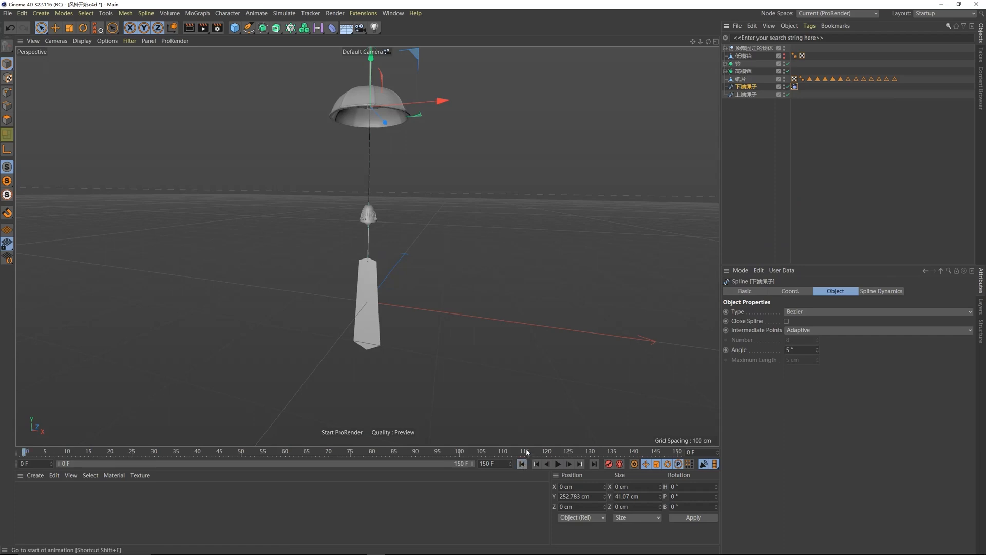
# Step: Add a Hair Constraint tag to the lower rope spline
pyautogui.scroll(4, 414, 242)
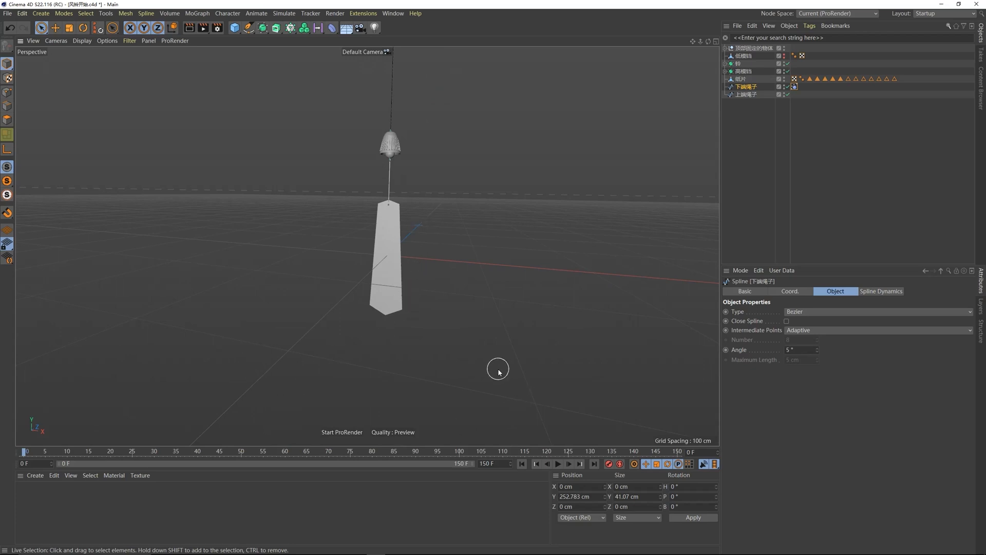
pyautogui.scroll(5, 396, 171)
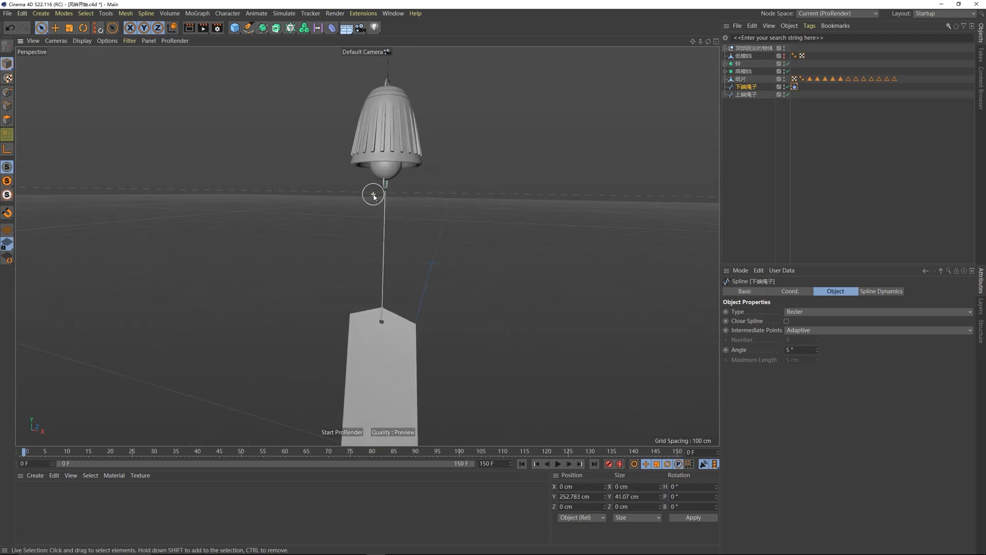
pyautogui.scroll(3, 392, 185)
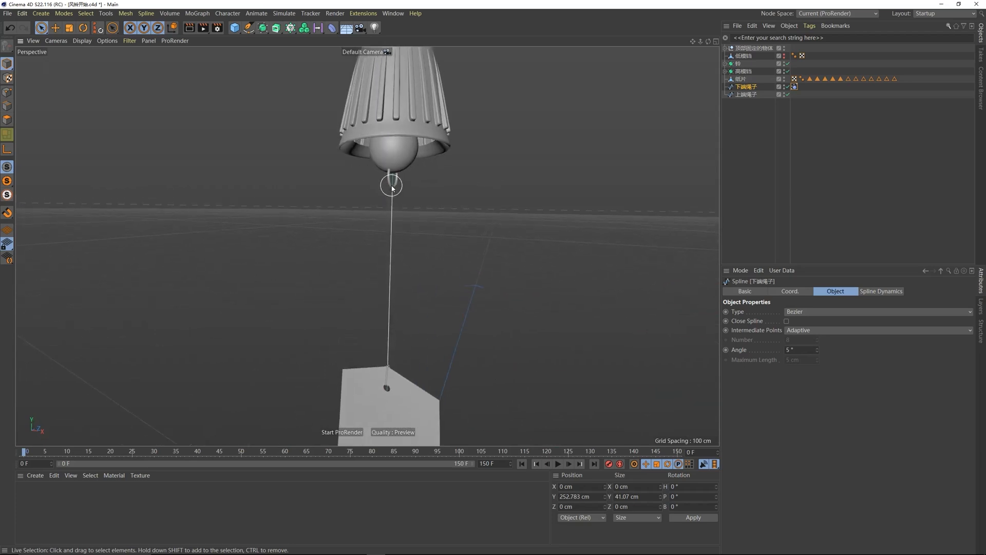
pyautogui.scroll(2, 391, 289)
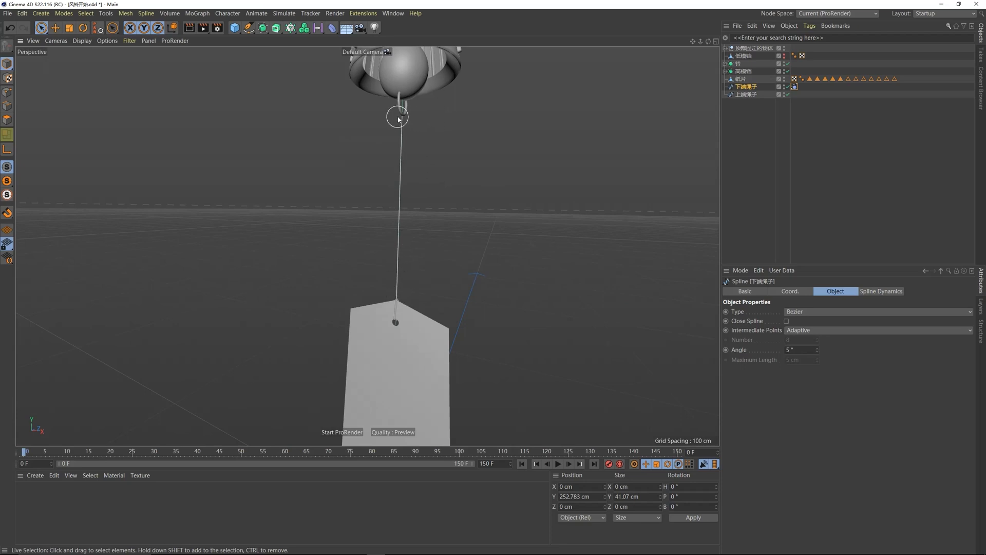
pyautogui.keyDown('alt'); pyautogui.moveTo(397, 165); pyautogui.dragTo(395, 200, button='middle'); pyautogui.keyUp('alt')
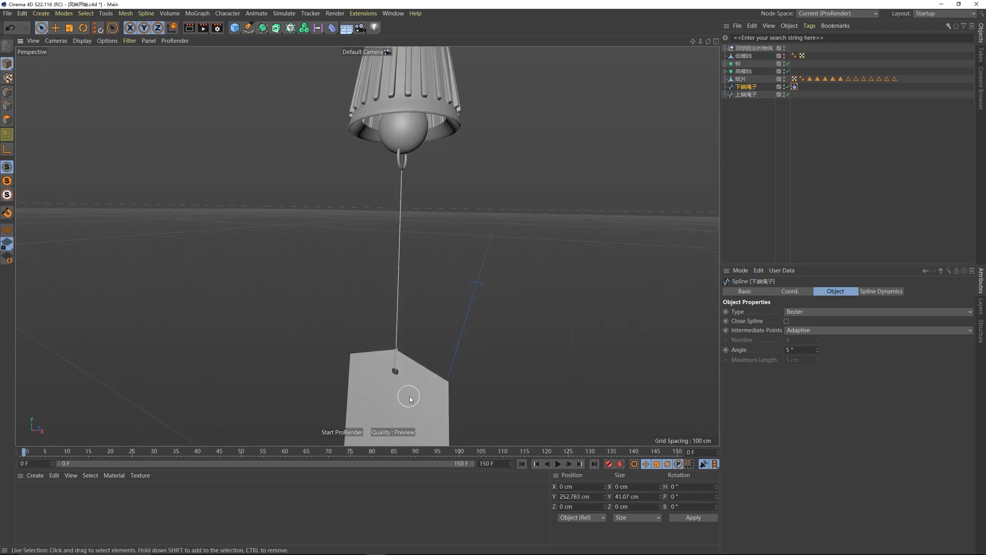
pyautogui.click(886, 147)
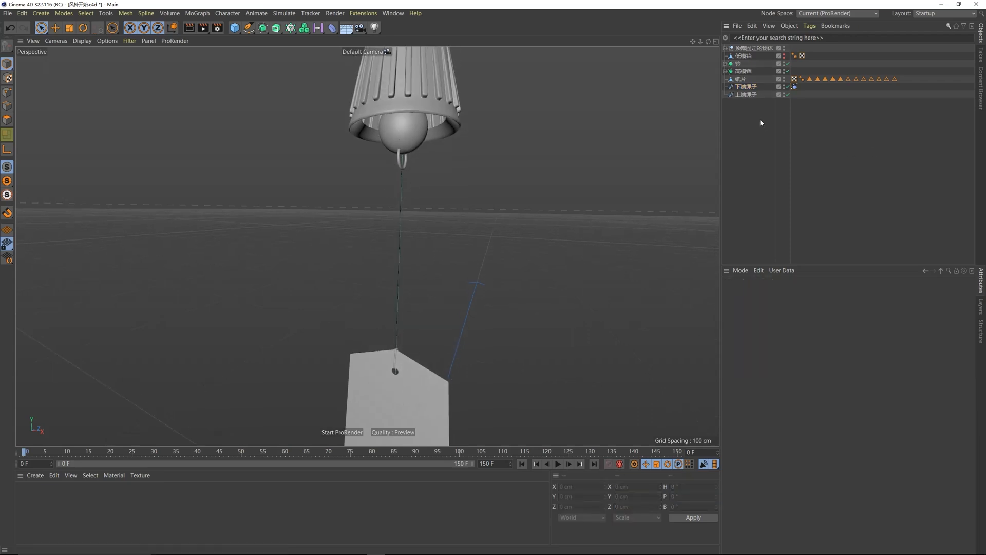
pyautogui.click(745, 88)
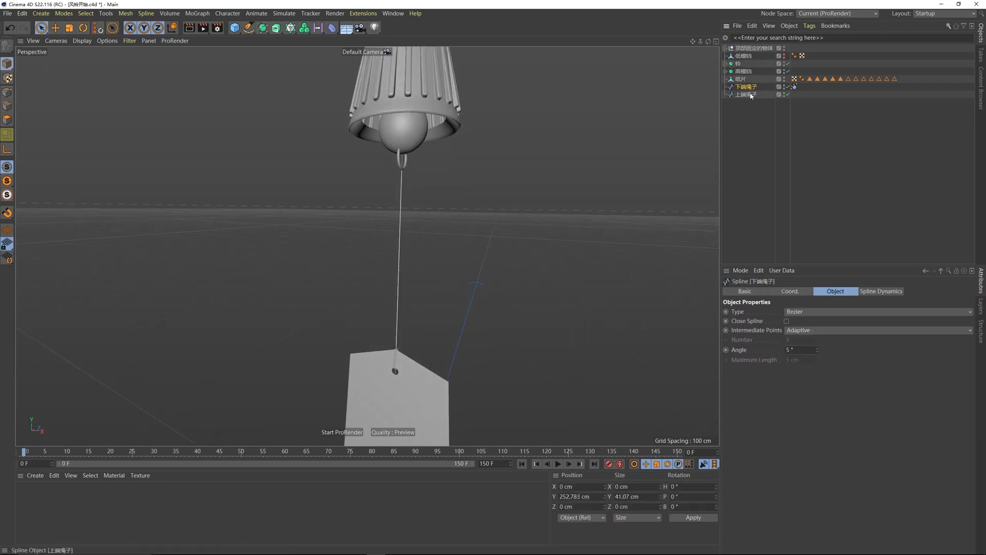
pyautogui.rightClick(746, 90)
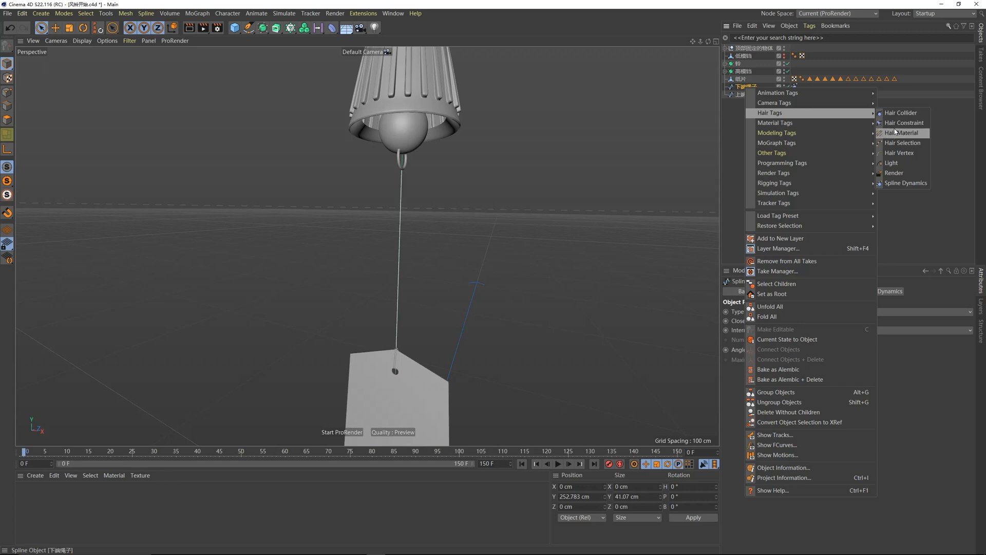
pyautogui.click(907, 127)
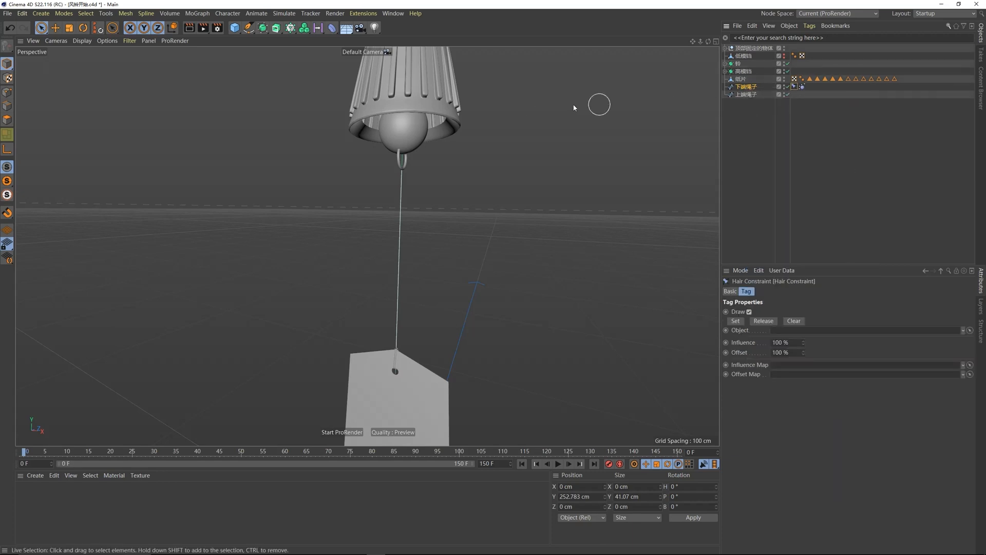
# Step: Show the lower rope spline in point mode, examine its upper end at the clapper's ring, and clear the point selection
pyautogui.click(6, 92)
pyautogui.click(746, 87)
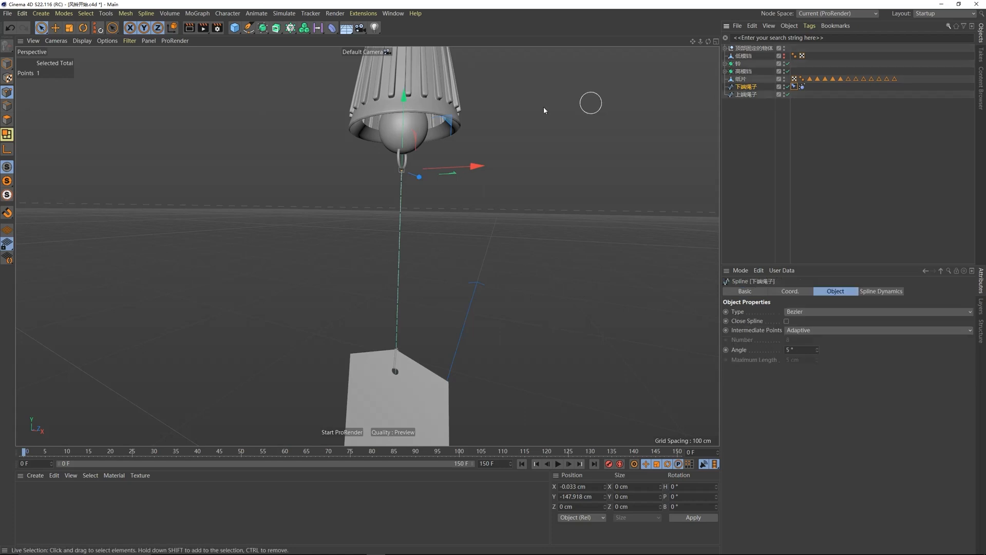
pyautogui.scroll(8, 406, 159)
pyautogui.keyDown('alt'); pyautogui.moveTo(407, 175); pyautogui.dragTo(402, 170); pyautogui.keyUp('alt')
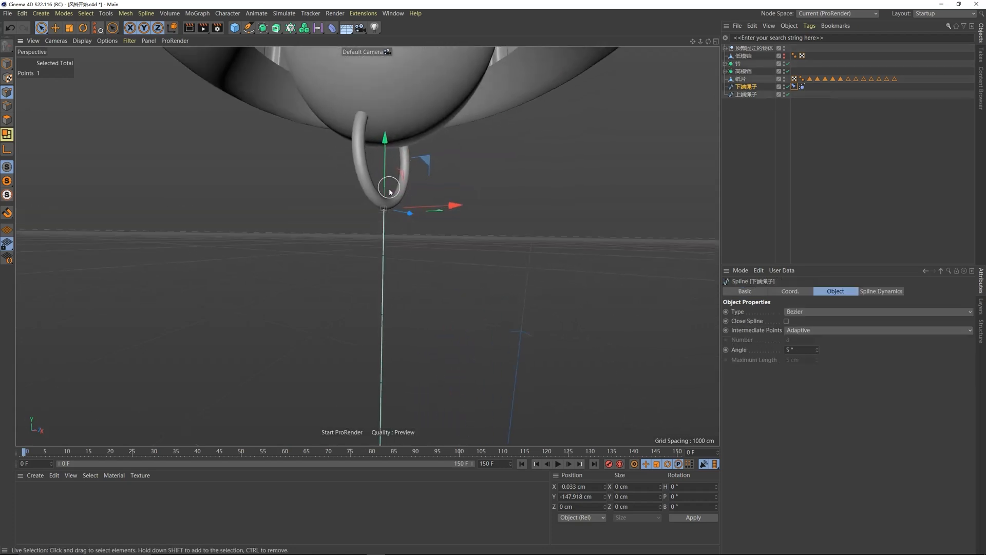
pyautogui.click(411, 227)
pyautogui.scroll(-3, 373, 194)
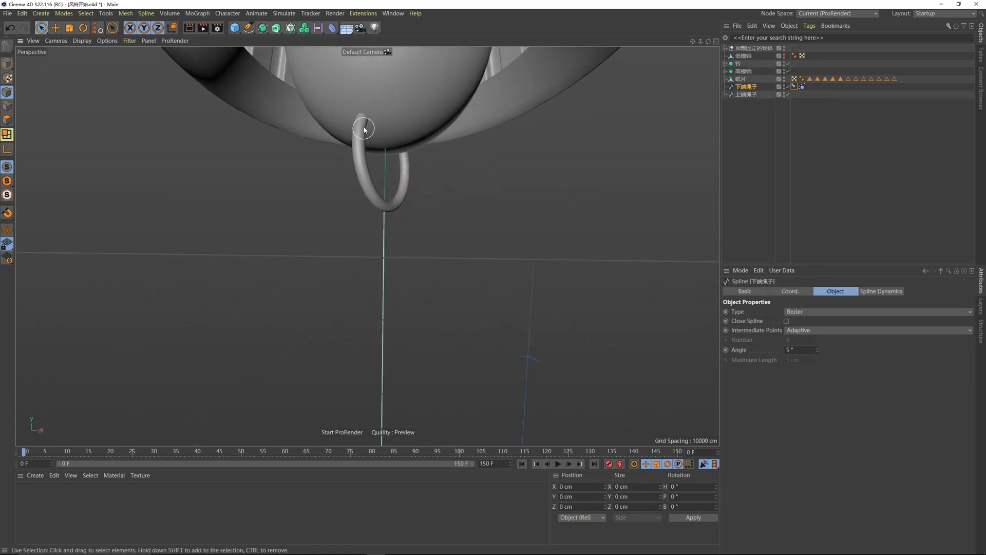
pyautogui.scroll(-5, 390, 196)
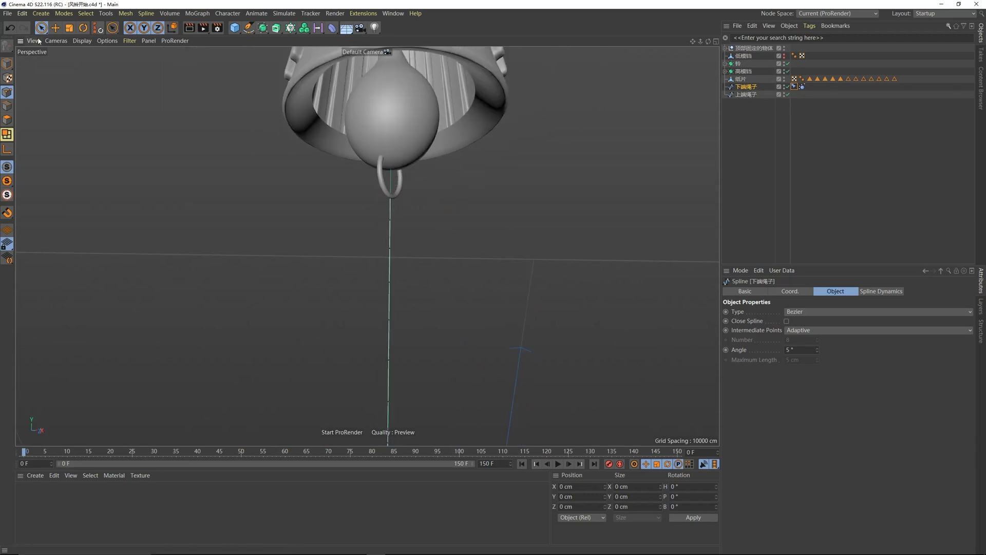
# Step: Assign the clapper object 铃 as the target Object of the lower rope's Hair Constraint tag
pyautogui.press('e')
pyautogui.click(373, 106)
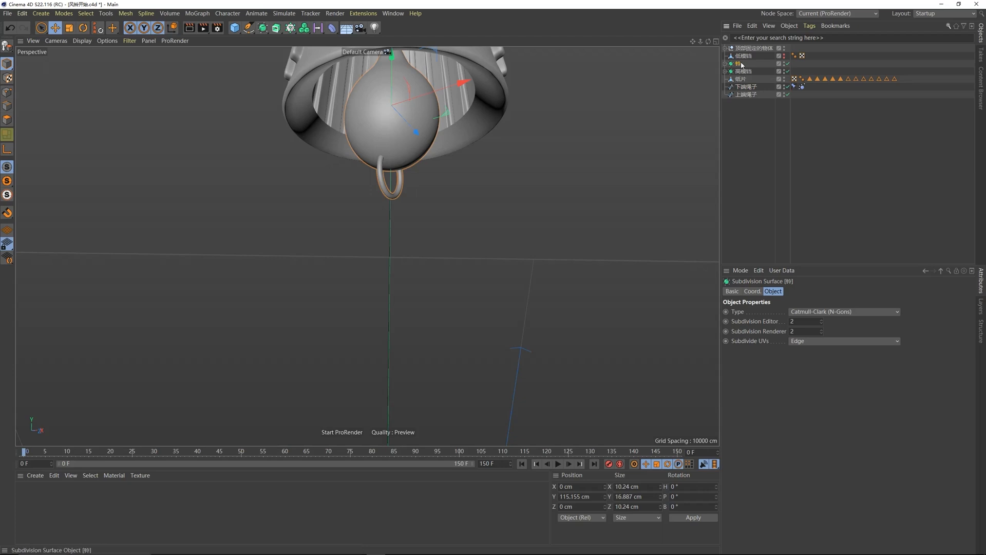
pyautogui.click(794, 88)
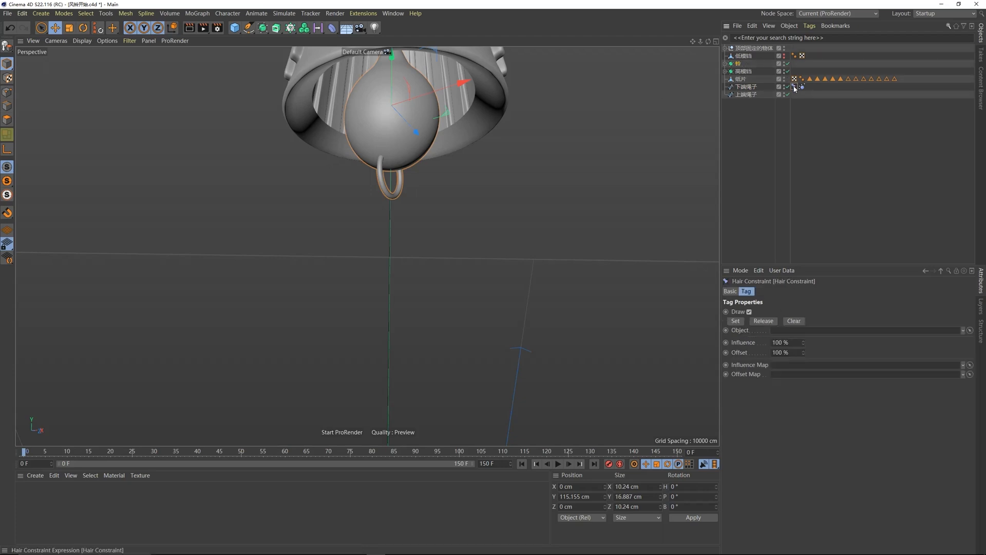
pyautogui.moveTo(739, 65); pyautogui.dragTo(784, 334)
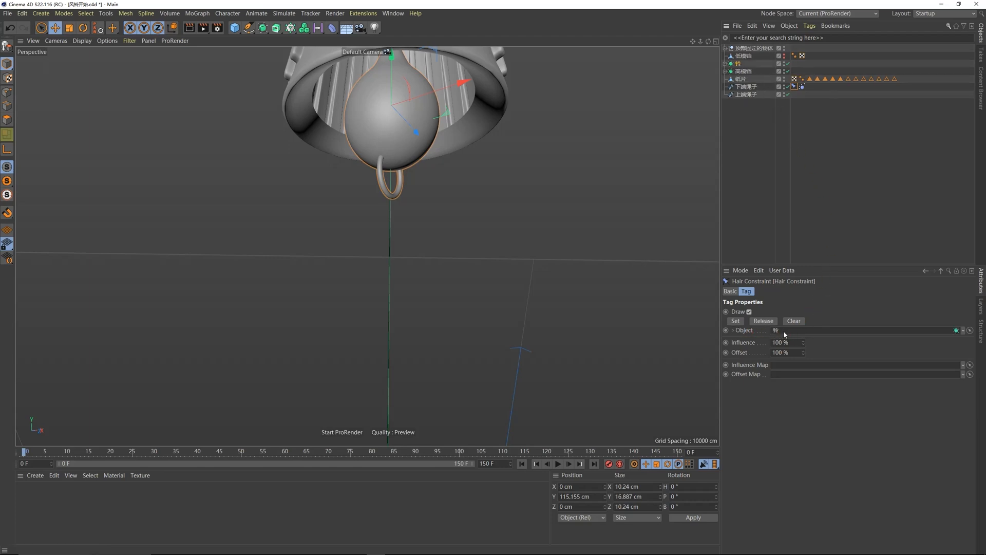
# Step: Review the lower rope and the clapper, and reopen the rope's Hair Constraint settings
pyautogui.click(746, 87)
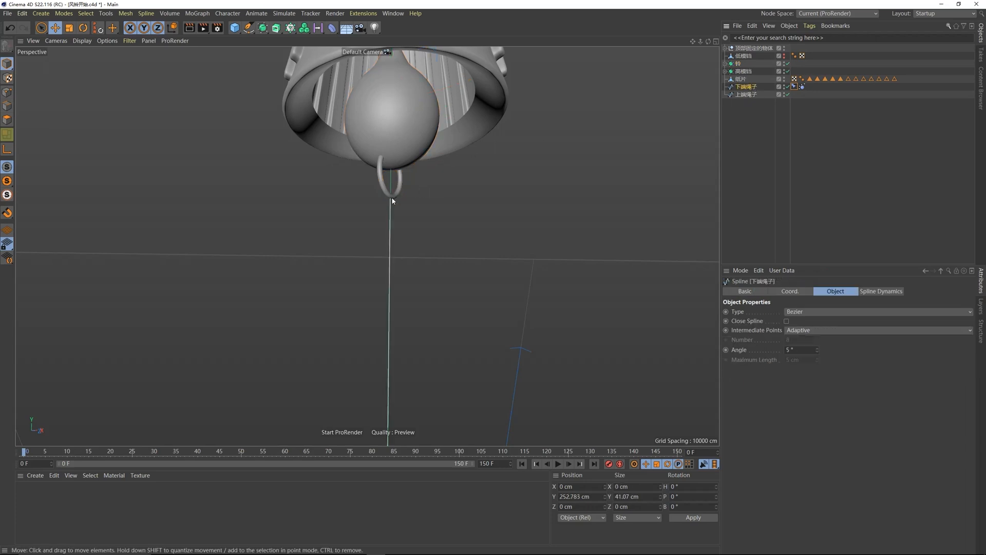
pyautogui.click(322, 70)
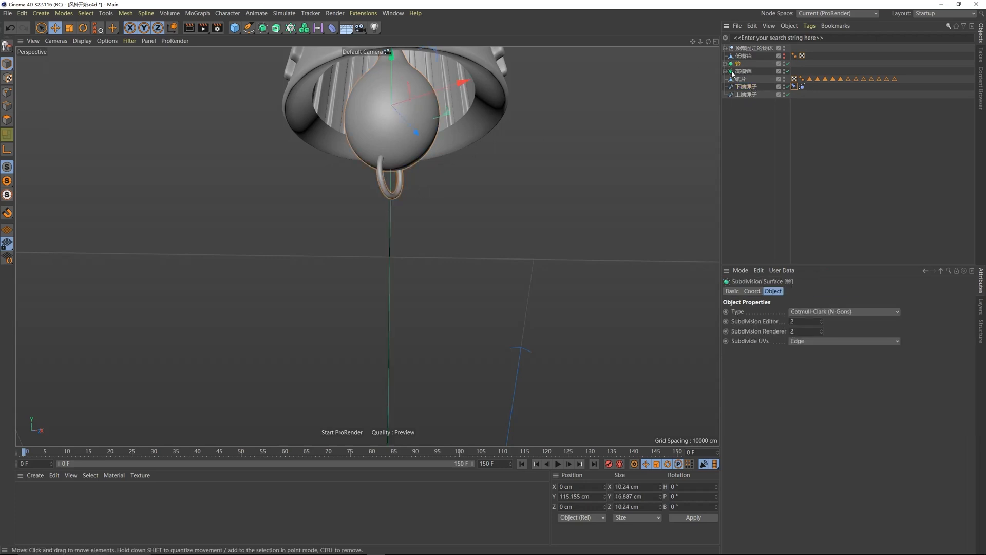
pyautogui.click(794, 86)
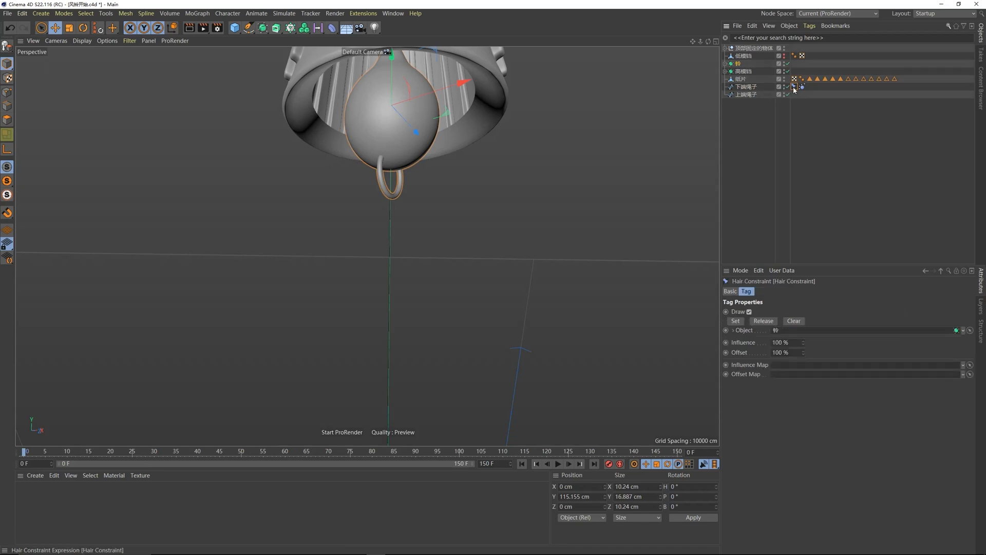
# Step: Select the lower rope's top point at the clapper's ring and set it as the anchor in its Hair Constraint tag
pyautogui.click(759, 87)
pyautogui.click(7, 92)
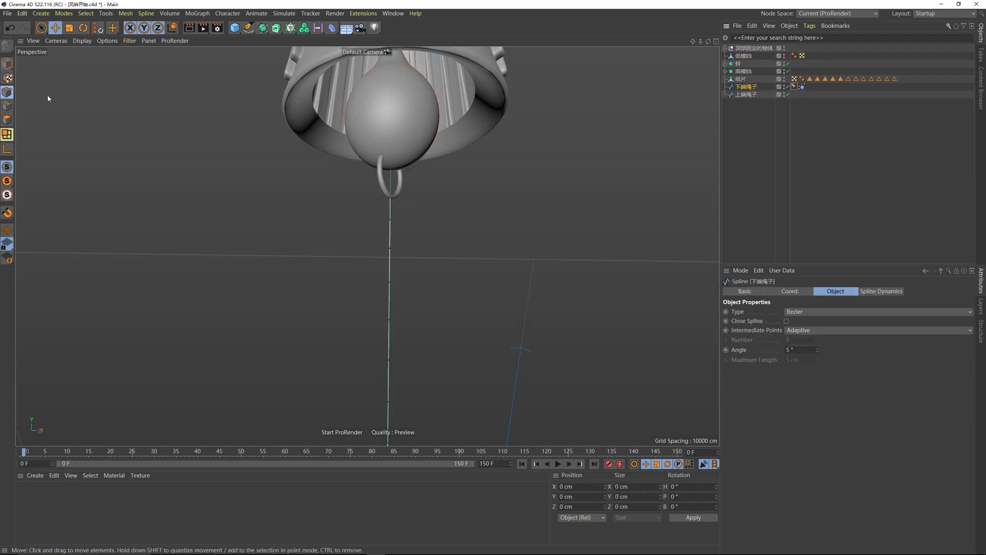
pyautogui.click(392, 200)
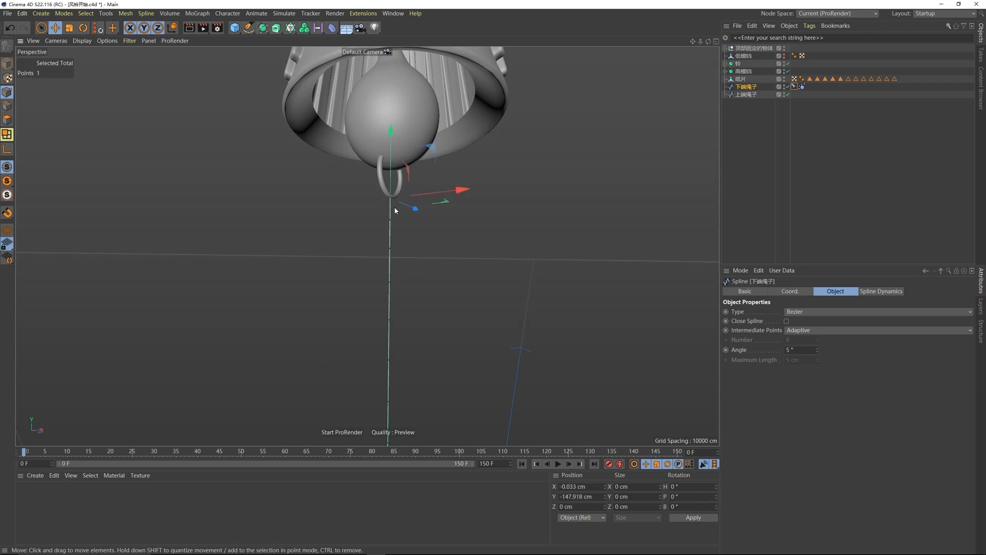
pyautogui.click(794, 87)
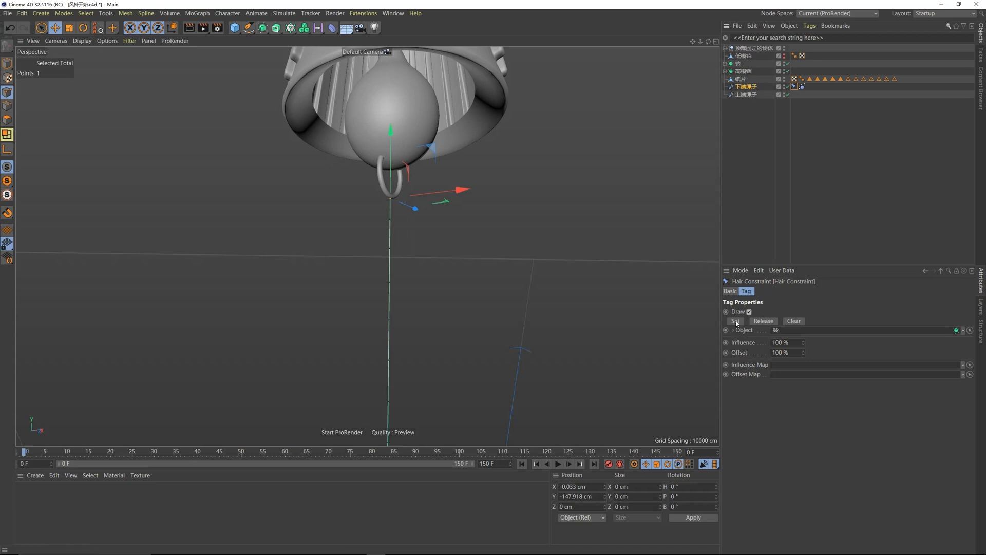
pyautogui.scroll(10, 422, 171)
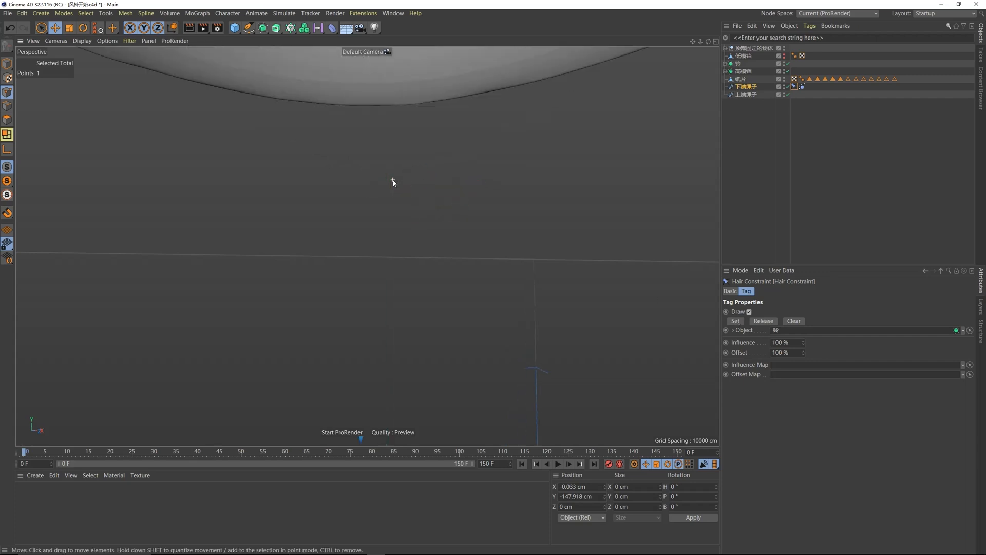
pyautogui.scroll(-3, 380, 257)
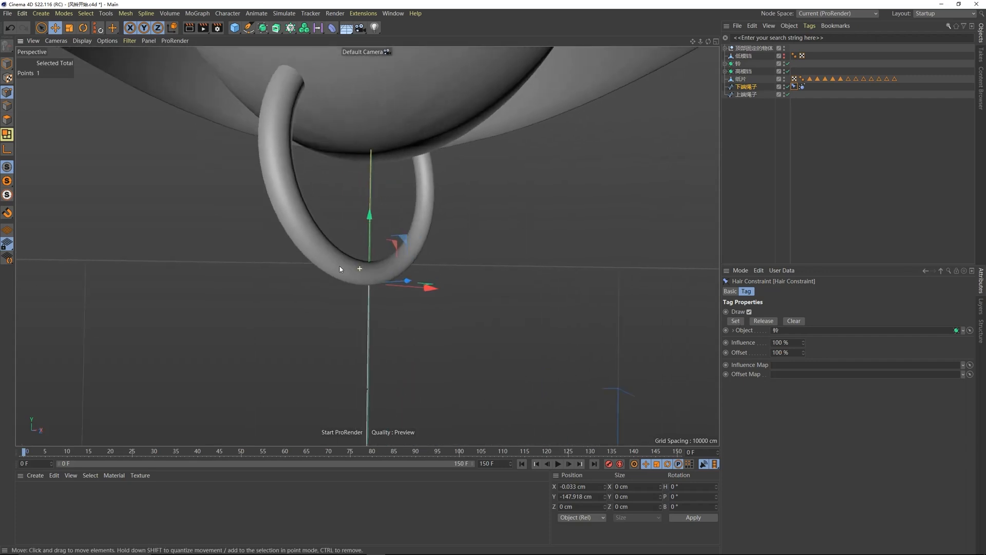
pyautogui.scroll(-6, 380, 301)
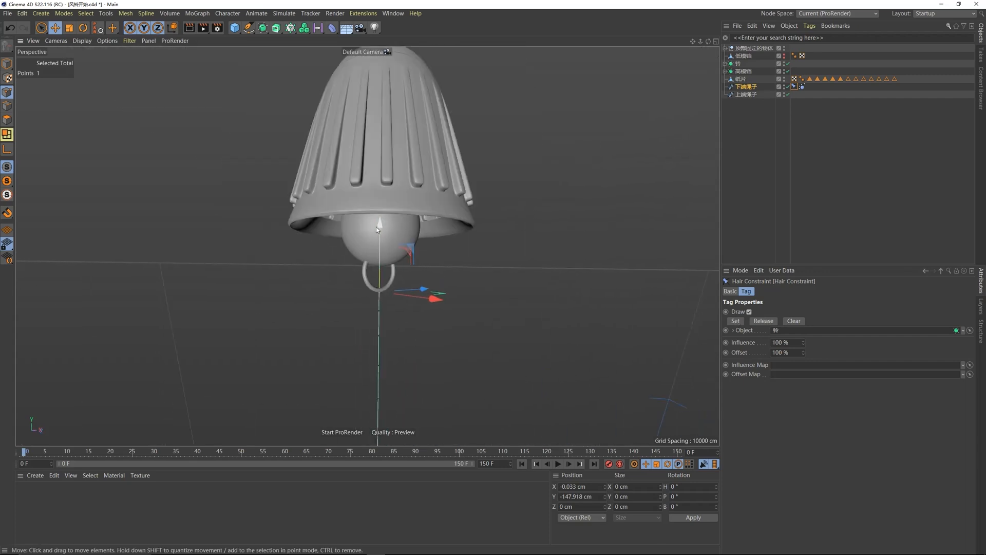
pyautogui.scroll(-5, 376, 226)
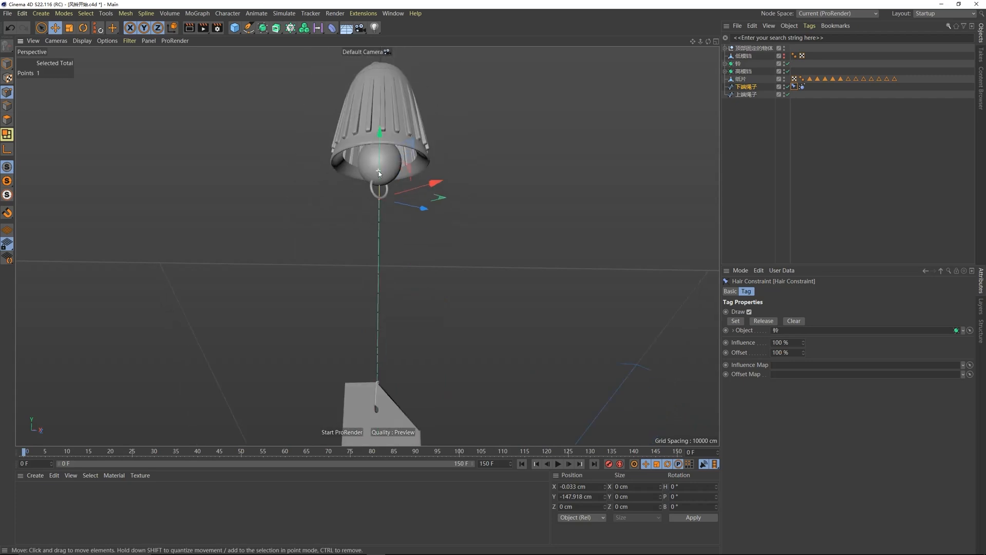
# Step: Play the simulation from the start to check how the lower rope behaves, and return to frame 0
pyautogui.click(558, 464)
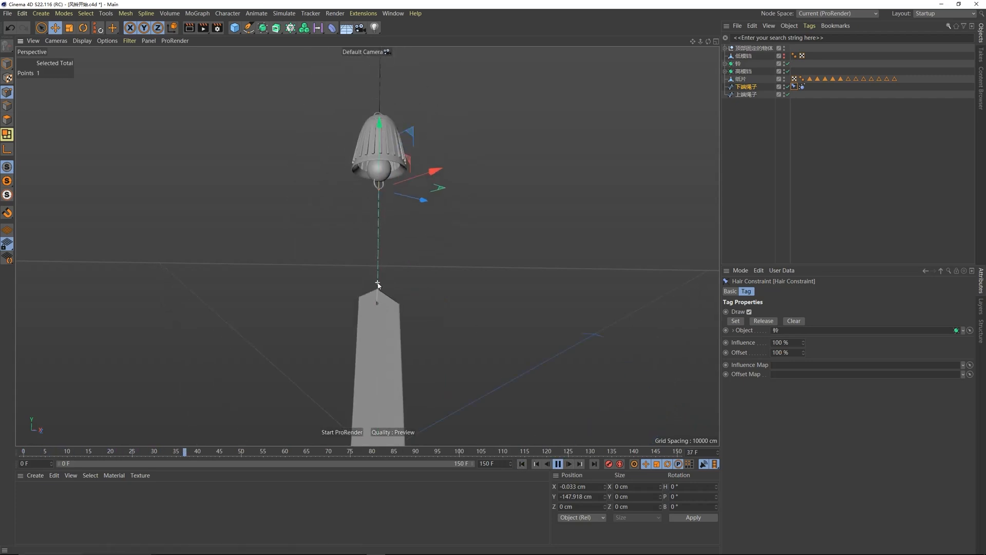
pyautogui.scroll(3, 380, 191)
pyautogui.scroll(2, 377, 192)
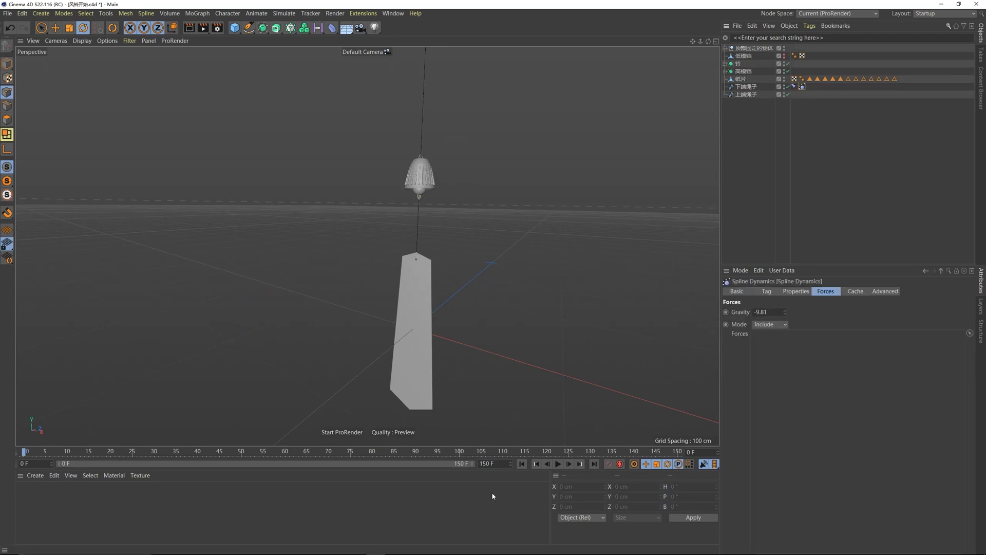
pyautogui.click(558, 464)
pyautogui.click(558, 463)
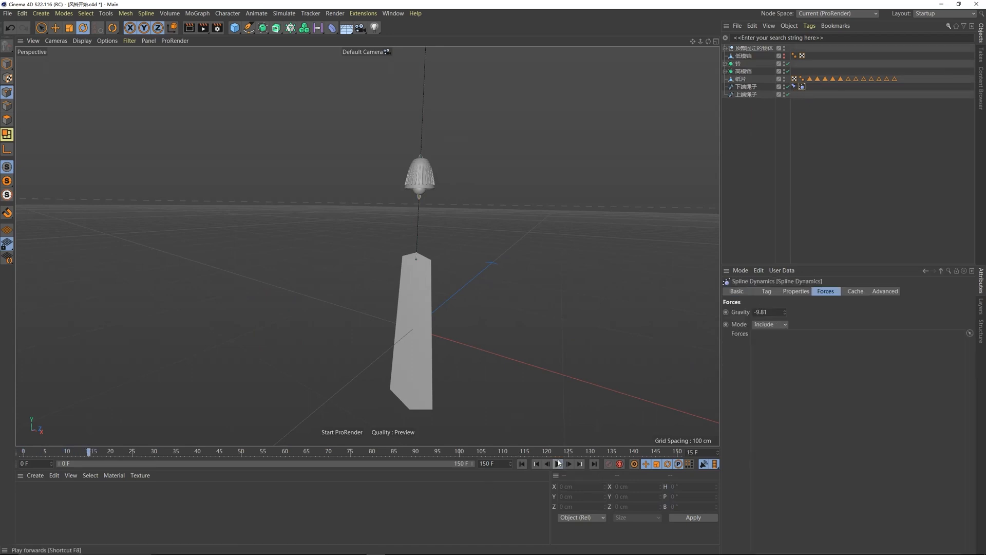
pyautogui.click(744, 87)
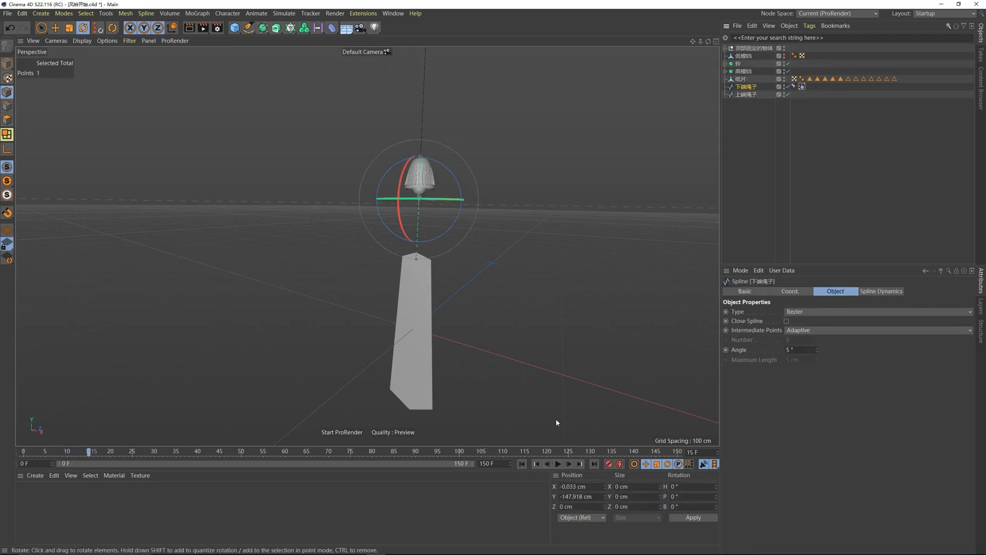
pyautogui.click(522, 464)
pyautogui.click(558, 464)
pyautogui.click(558, 463)
pyautogui.click(522, 464)
# Step: Add a Wind force object to the scene
pyautogui.click(288, 14)
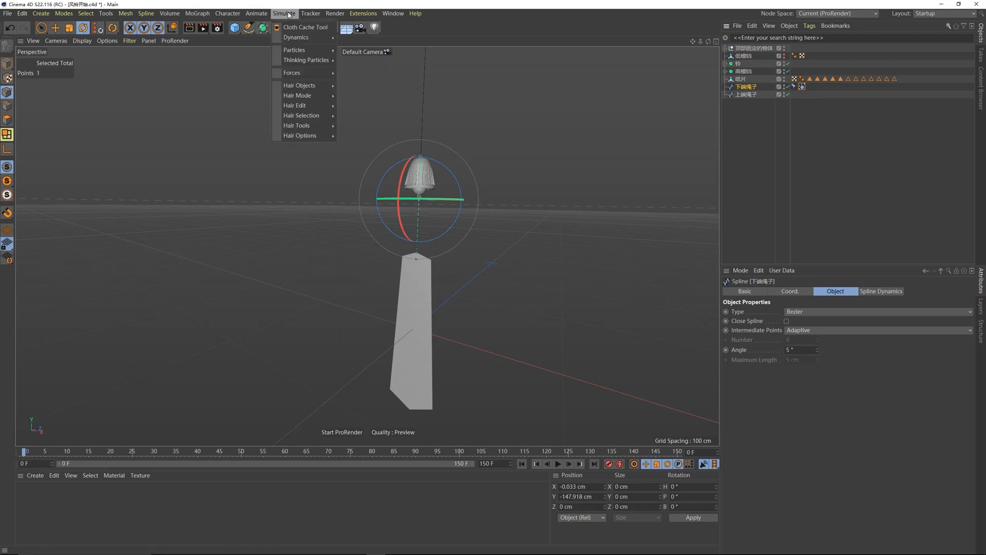
pyautogui.moveTo(295, 77)
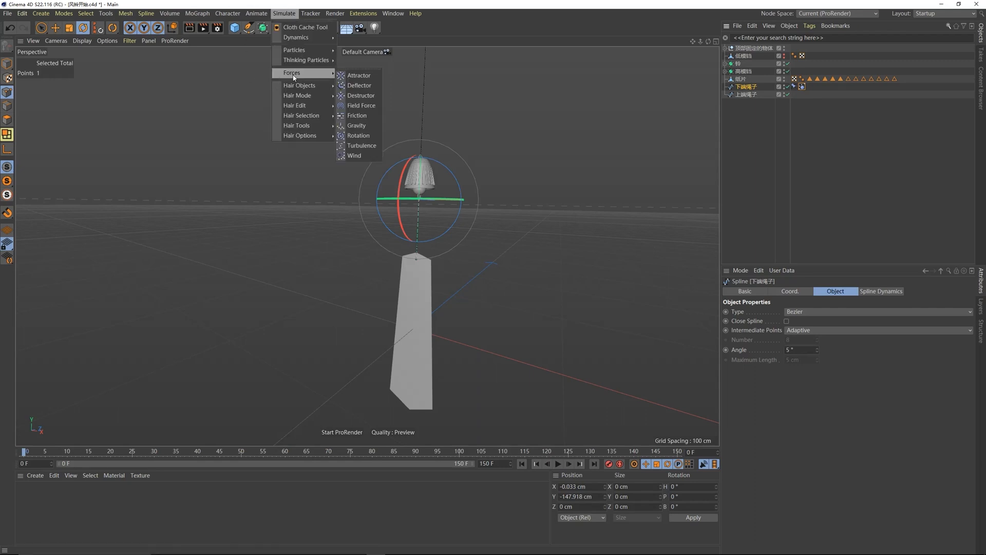
pyautogui.click(354, 156)
pyautogui.scroll(-5, 412, 317)
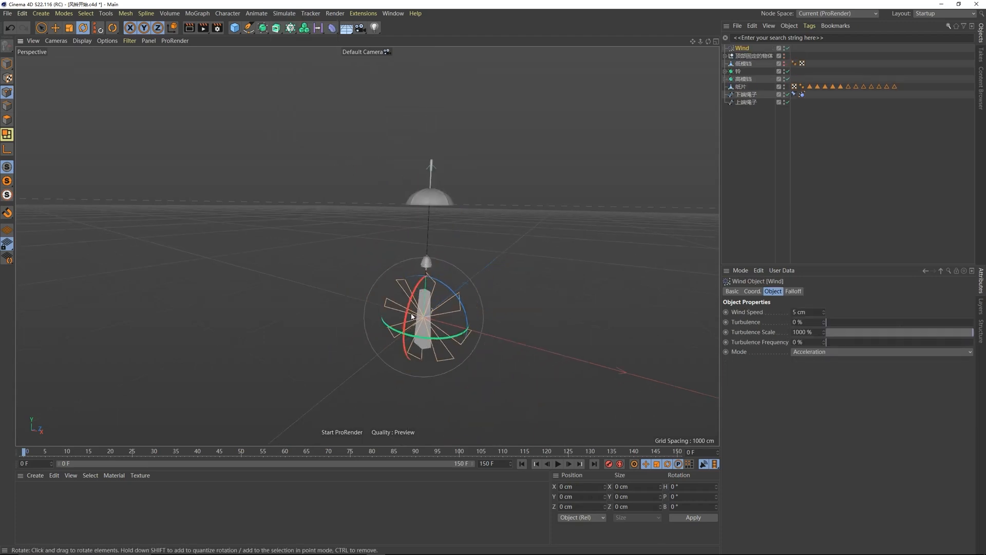
pyautogui.scroll(5, 430, 328)
# Step: Move the Wind object away from the chime and rotate it so that it blows toward the chime
pyautogui.press('e')
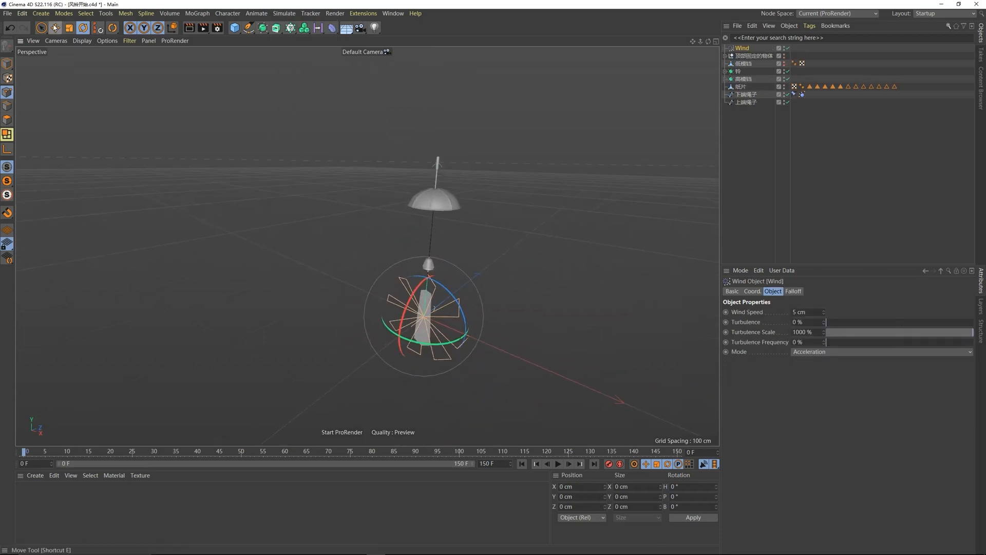
pyautogui.keyDown('alt'); pyautogui.moveTo(502, 346); pyautogui.dragTo(336, 271); pyautogui.keyUp('alt')
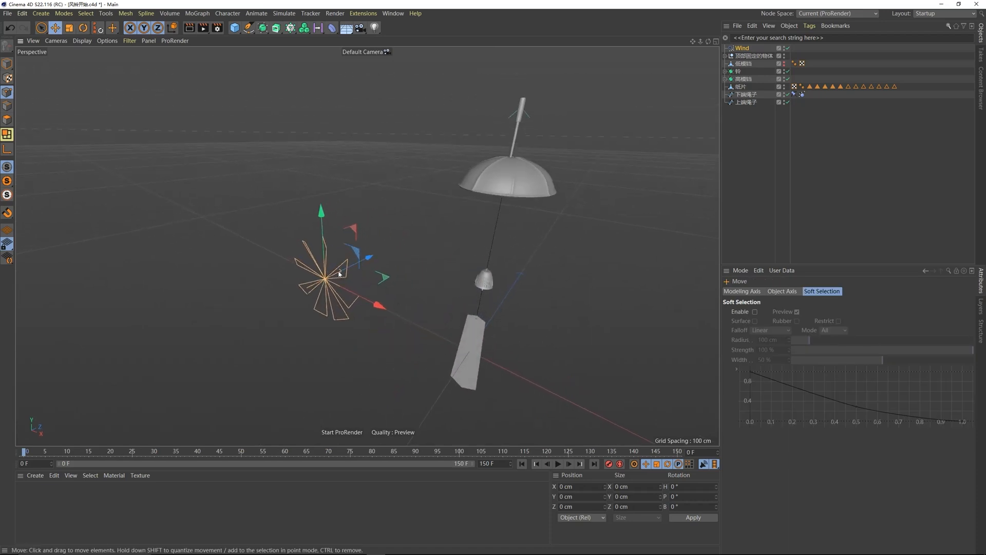
pyautogui.click(83, 28)
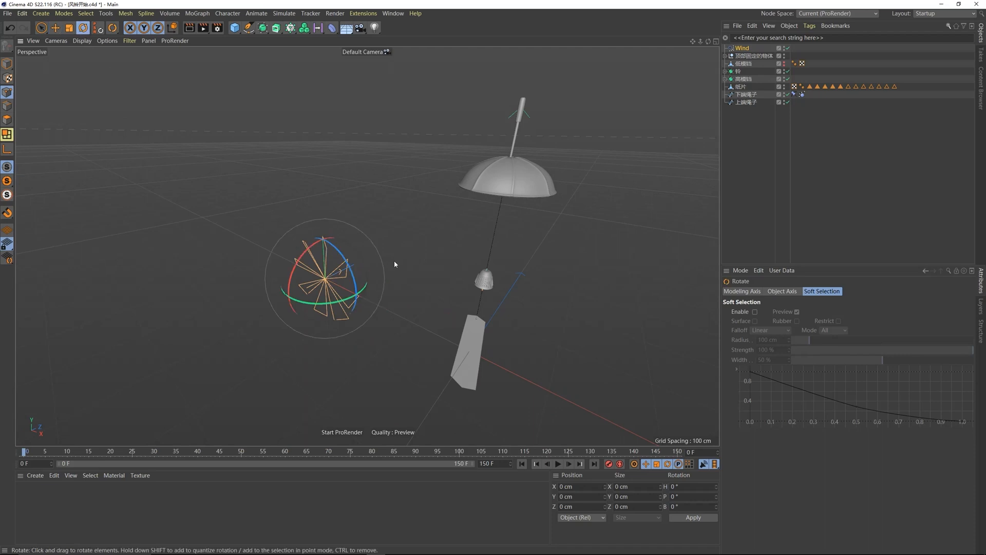
pyautogui.moveTo(354, 299)
pyautogui.mouseDown()
pyautogui.moveTo(324, 304)
pyautogui.moveTo(285, 291)
pyautogui.moveTo(369, 287)
pyautogui.mouseUp()
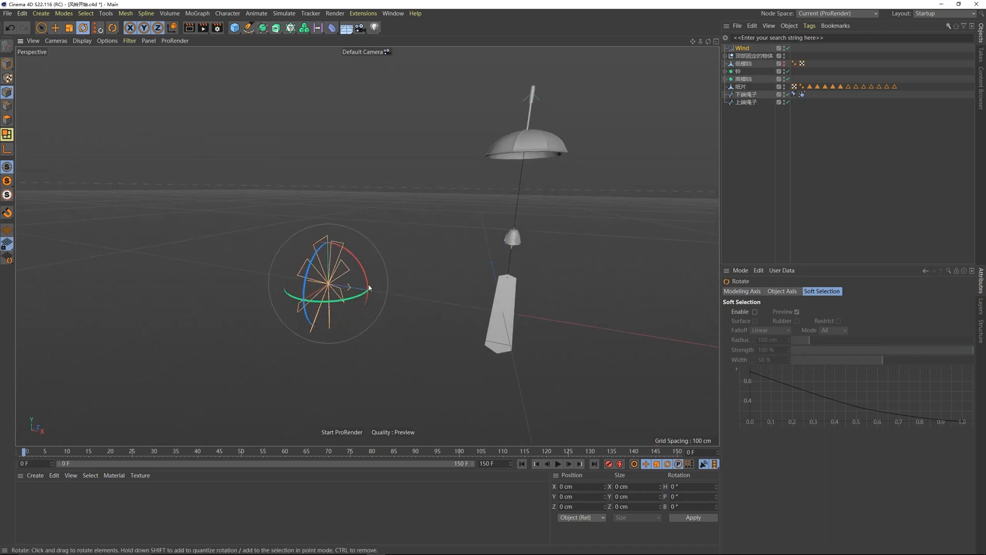
# Step: Play the animation to check the wind's effect, return to frame 0 and show the Wind object's settings
pyautogui.click(557, 463)
pyautogui.click(558, 463)
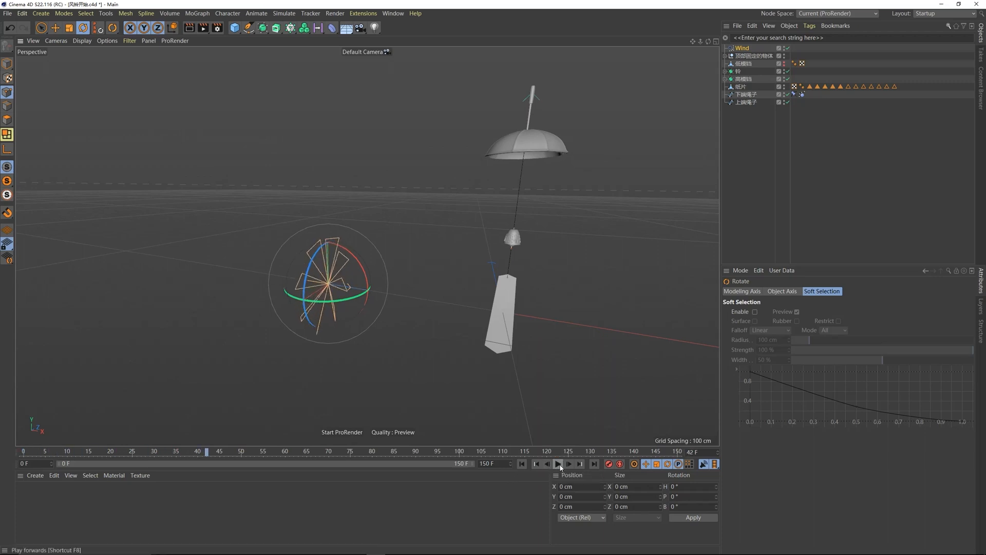
pyautogui.click(522, 464)
pyautogui.click(744, 49)
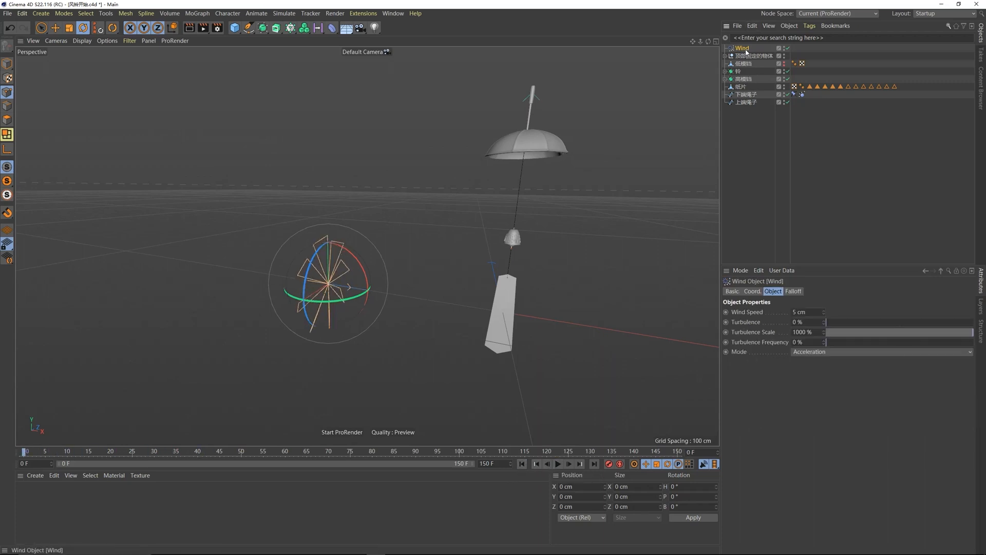
pyautogui.click(252, 14)
pyautogui.moveTo(197, 14)
pyautogui.moveTo(226, 27)
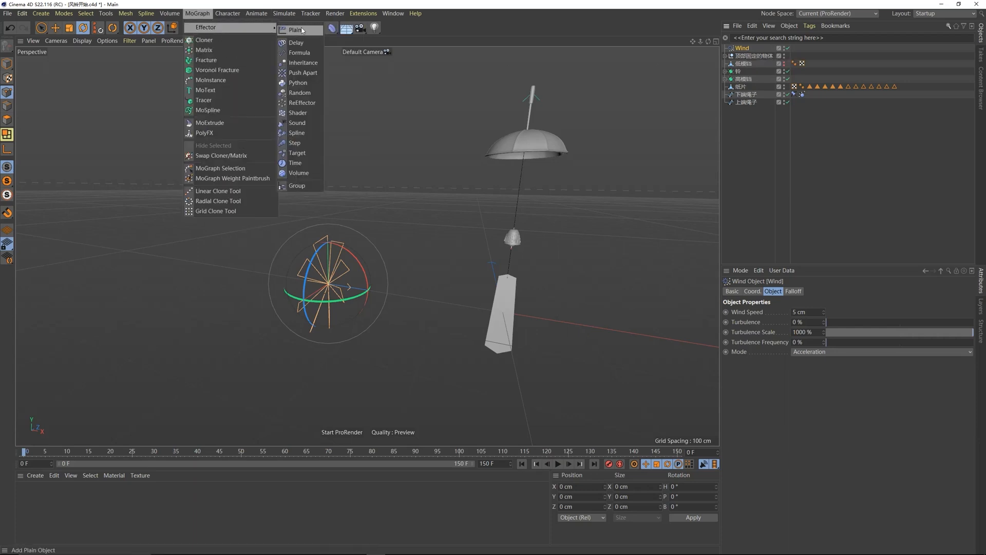
pyautogui.click(769, 17)
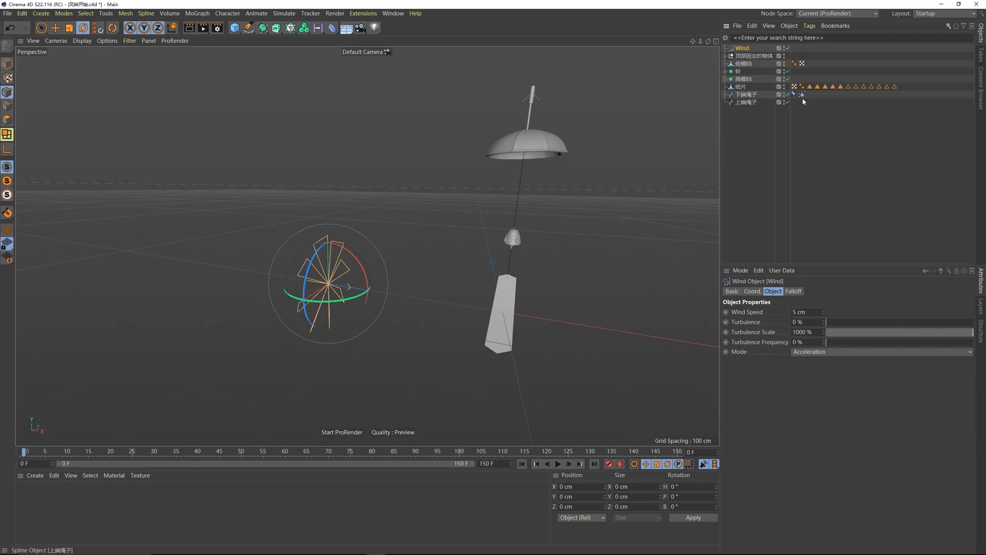
# Step: Add the Wind object to the Forces list of the lower rope's Spline Dynamics tag, keeping the list's mode at Include
pyautogui.click(802, 96)
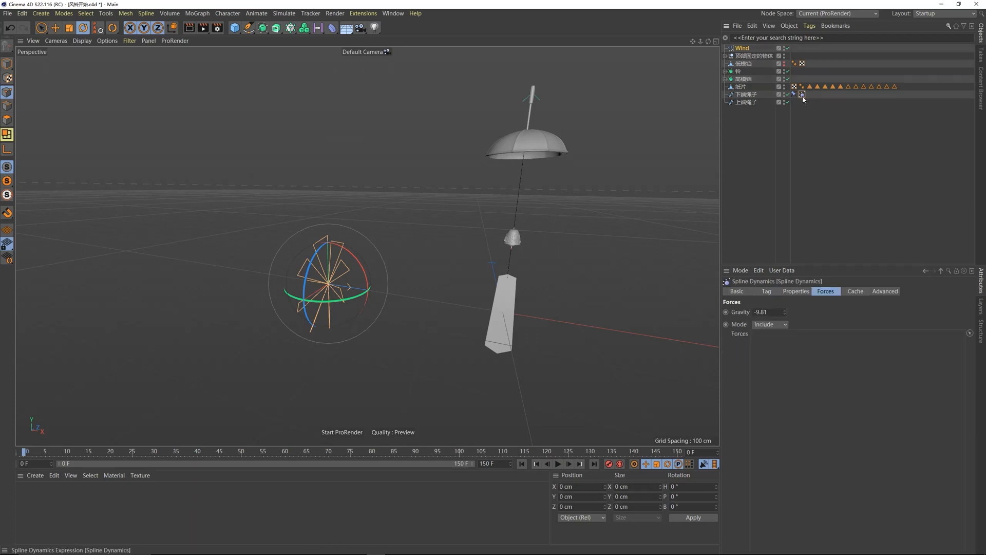
pyautogui.moveTo(802, 292); pyautogui.dragTo(826, 292)
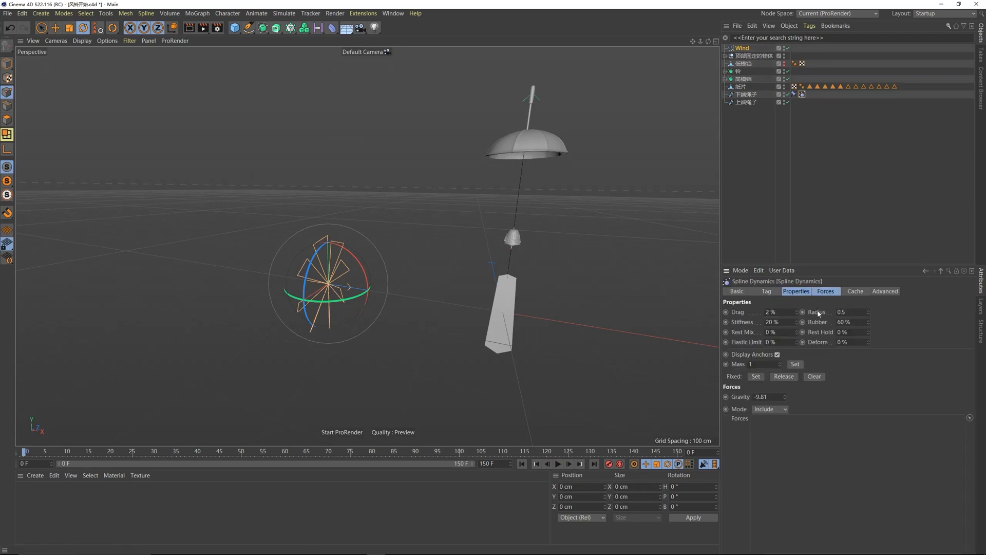
pyautogui.click(826, 291)
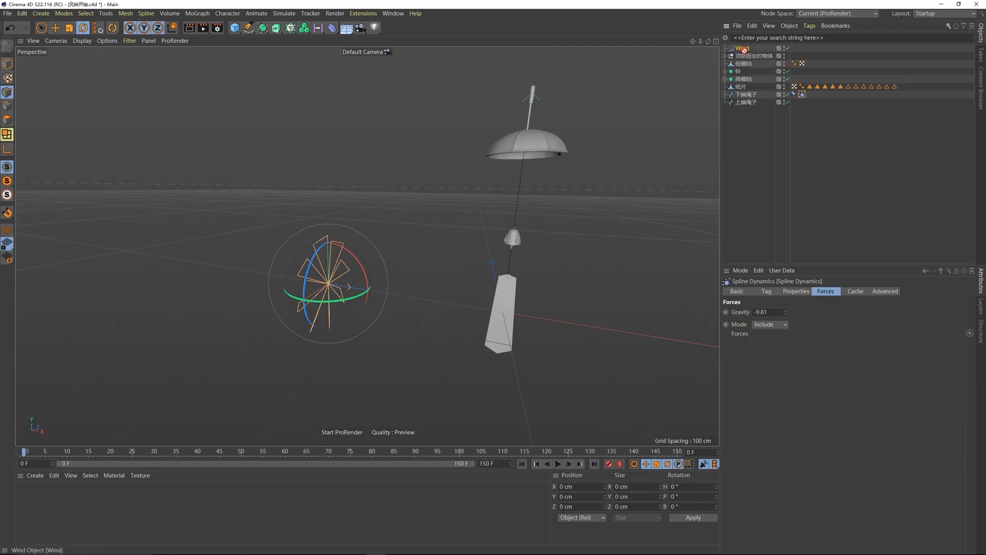
pyautogui.moveTo(789, 355); pyautogui.dragTo(790, 367)
pyautogui.click(768, 325)
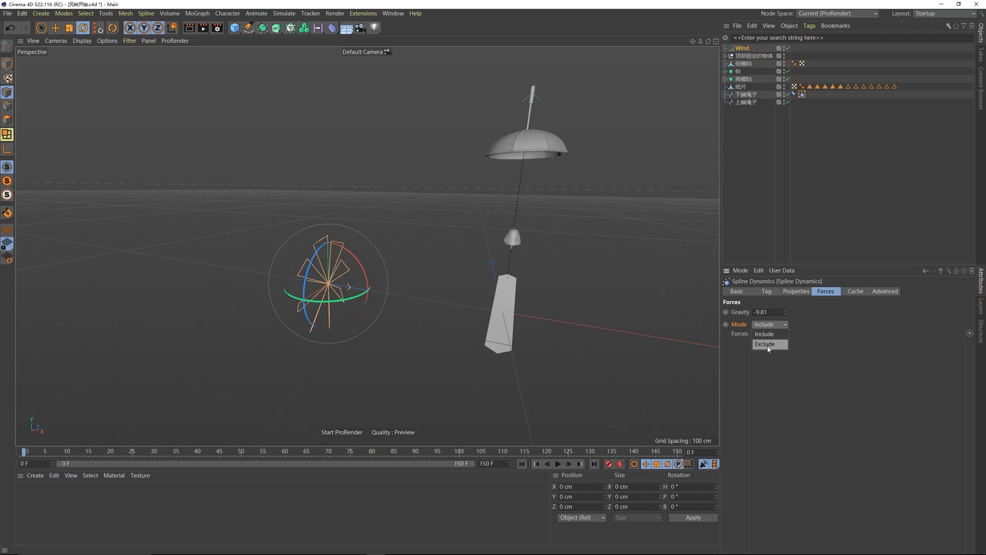
pyautogui.click(814, 323)
pyautogui.click(767, 325)
pyautogui.click(770, 345)
pyautogui.click(769, 324)
pyautogui.click(765, 334)
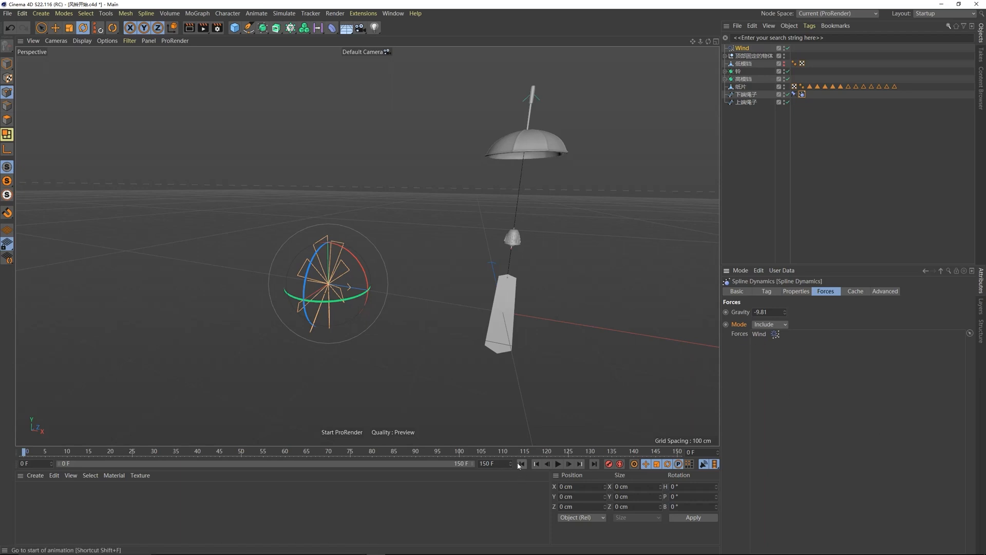
# Step: Play the simulation and examine up close how the wind moves the lower rope
pyautogui.click(558, 464)
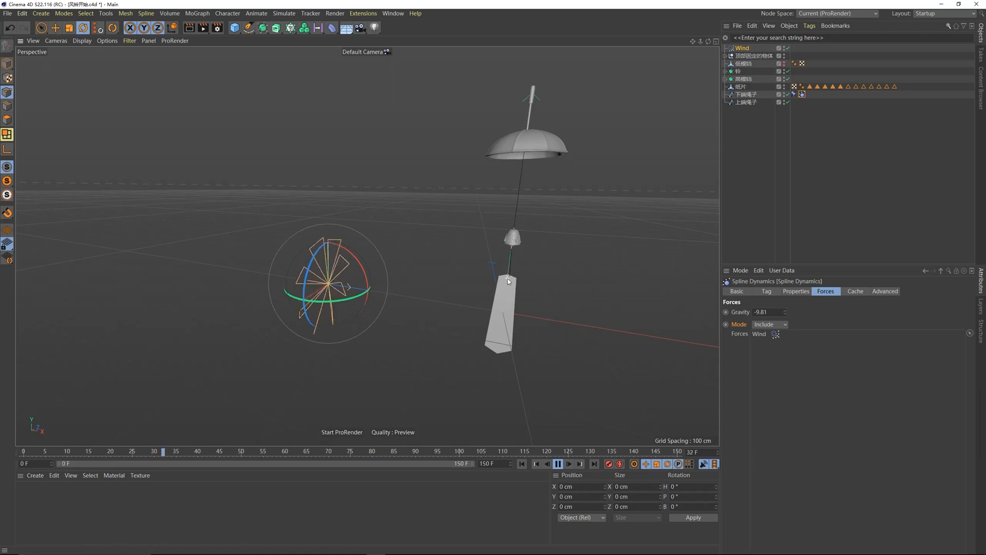
pyautogui.moveTo(507, 277)
pyautogui.keyDown('alt'); pyautogui.mouseDown()
pyautogui.moveTo(448, 269)
pyautogui.moveTo(517, 270)
pyautogui.mouseUp(); pyautogui.keyUp('alt')
pyautogui.scroll(10, 518, 271)
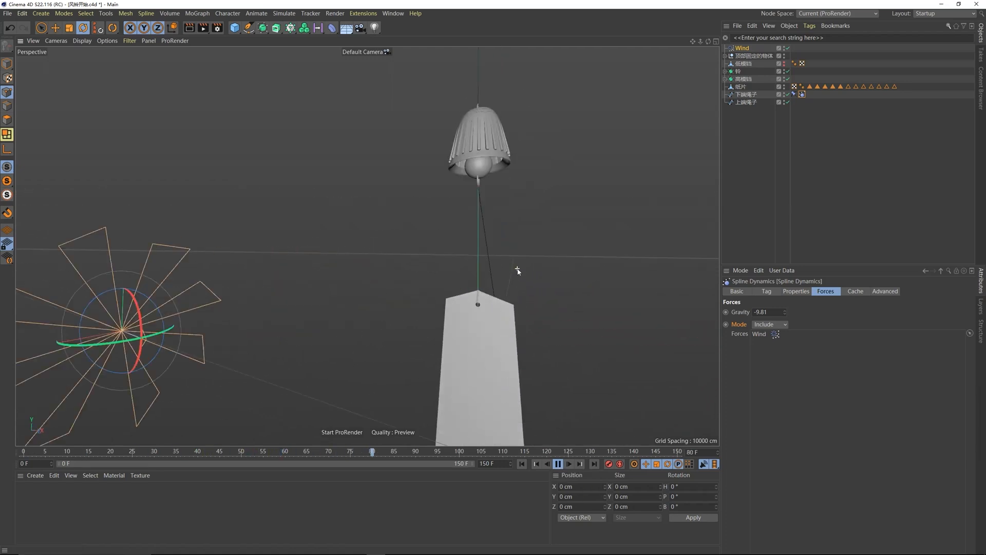
pyautogui.scroll(-3, 443, 321)
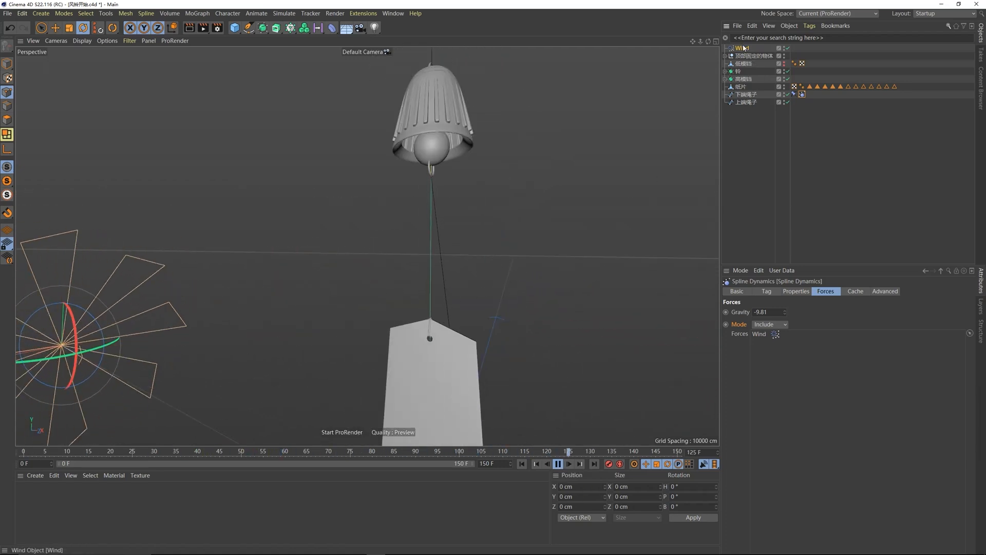
# Step: Try a Wind Speed of 10 cm on the Wind object while the simulation plays
pyautogui.click(742, 48)
pyautogui.doubleClick(802, 313)
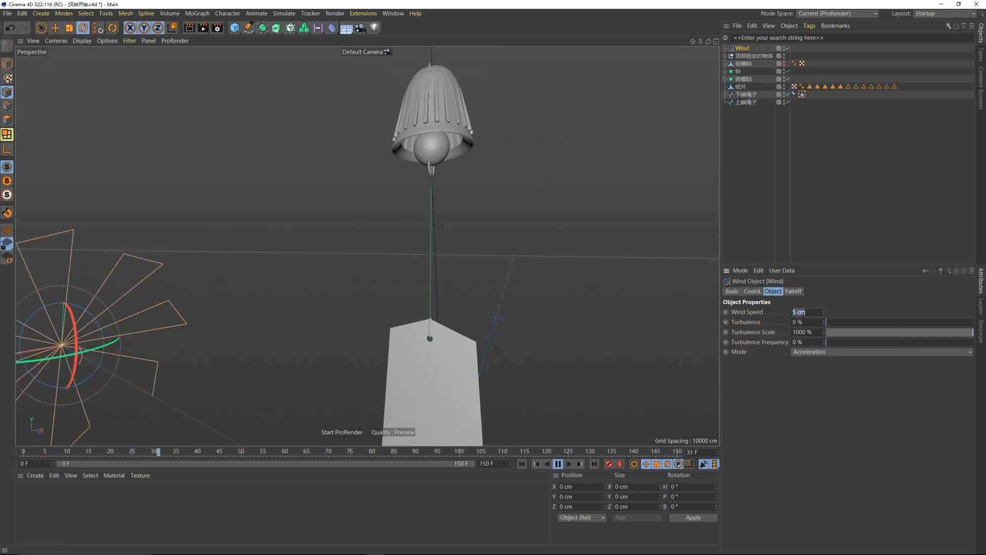
pyautogui.write('10')
pyautogui.press('Return')
# Step: Set the Wind Speed to 30 cm, stop the playback and return to frame 0
pyautogui.doubleClick(803, 314)
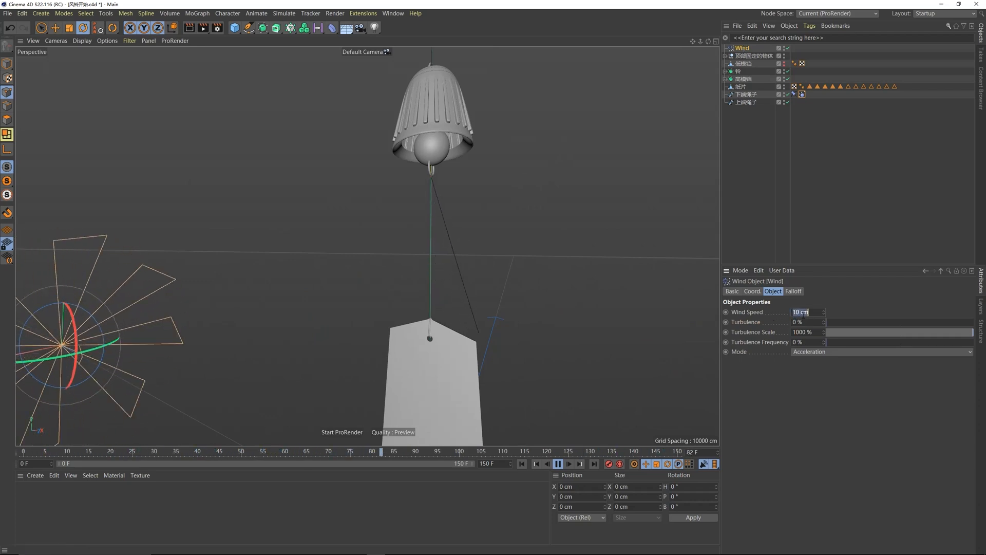
pyautogui.write('30')
pyautogui.press('Return')
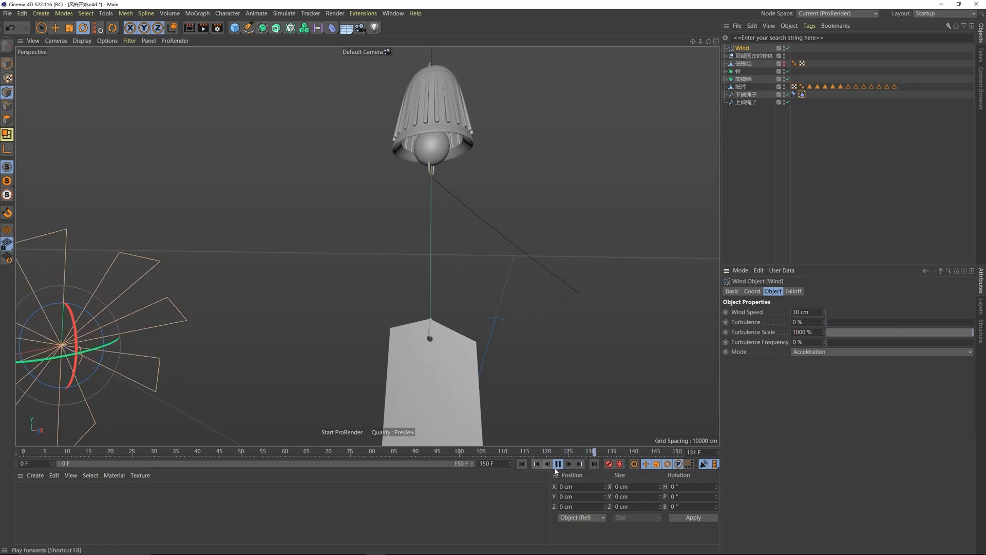
pyautogui.click(558, 464)
pyautogui.click(522, 464)
# Step: Select the lower rope's end point at the top of the paper strip and add a second Hair Constraint tag to the rope
pyautogui.keyDown('alt'); pyautogui.moveTo(473, 353); pyautogui.dragTo(483, 357); pyautogui.keyUp('alt')
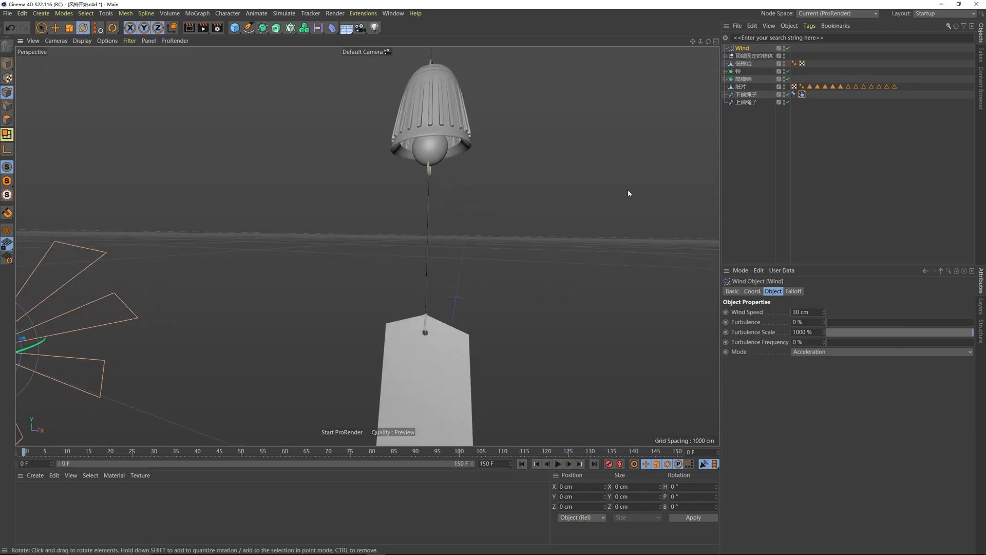
pyautogui.click(754, 95)
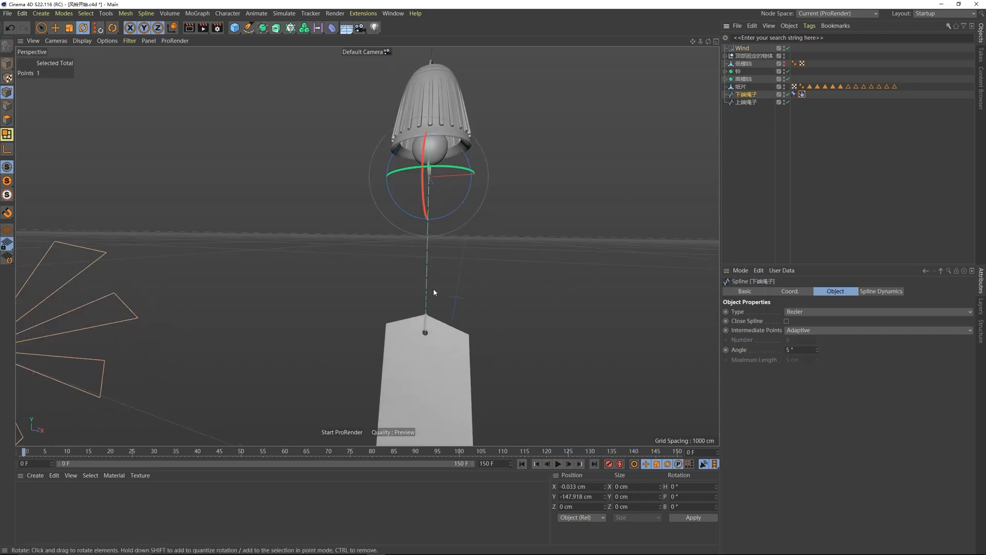
pyautogui.click(430, 316)
pyautogui.scroll(5, 413, 323)
pyautogui.click(367, 381)
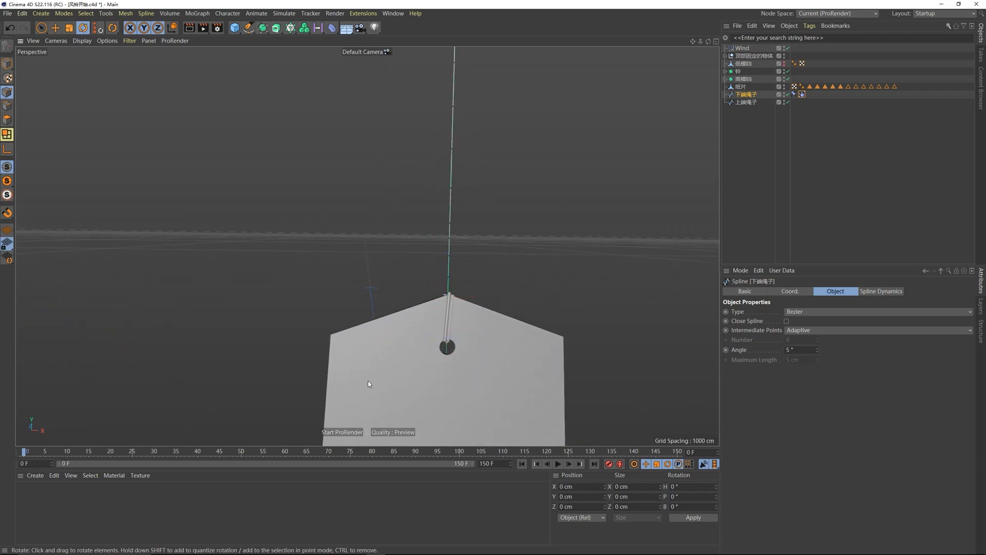
pyautogui.keyDown('alt'); pyautogui.moveTo(490, 347); pyautogui.dragTo(488, 319, button='middle'); pyautogui.keyUp('alt')
pyautogui.scroll(-3, 489, 319)
pyautogui.keyDown('alt'); pyautogui.moveTo(475, 310); pyautogui.dragTo(470, 327); pyautogui.keyUp('alt')
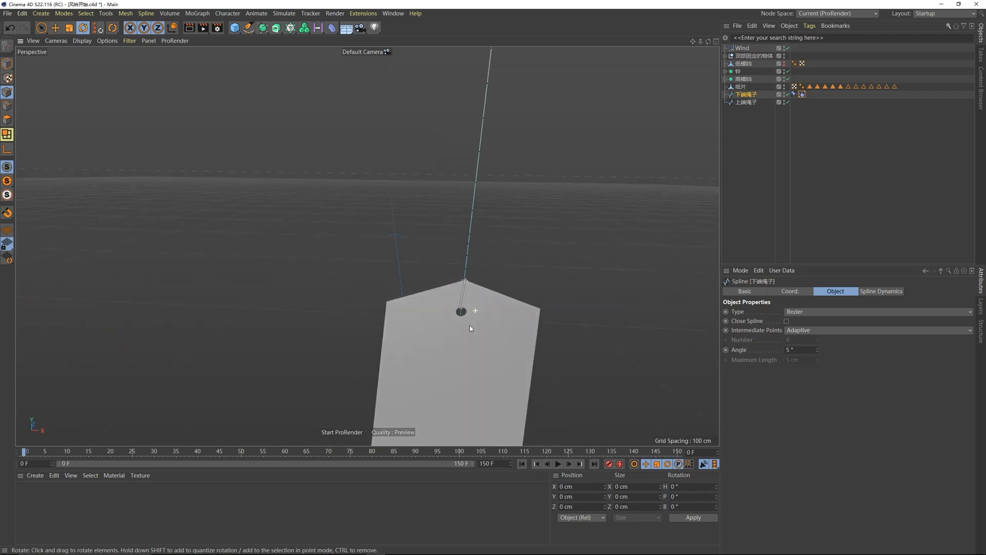
pyautogui.click(463, 283)
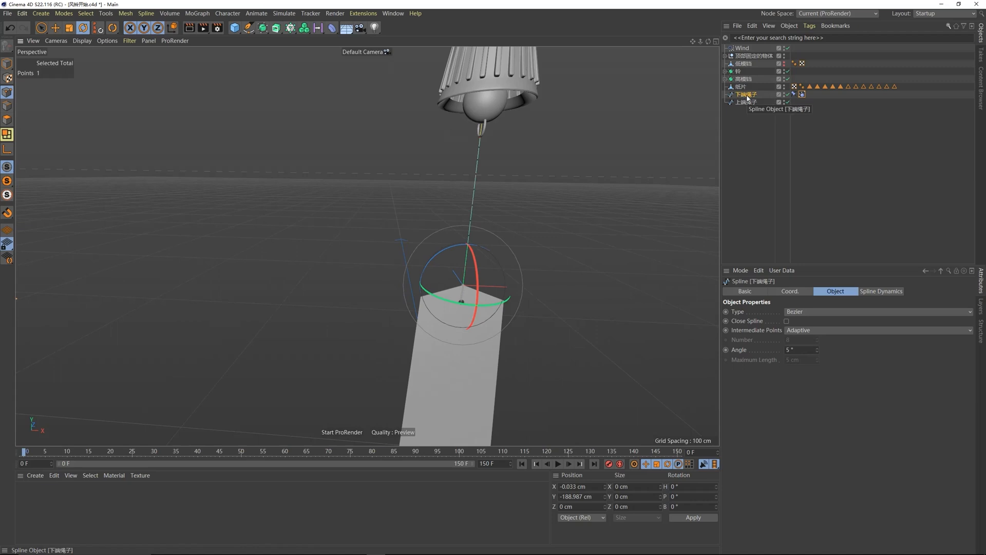
pyautogui.click(794, 95)
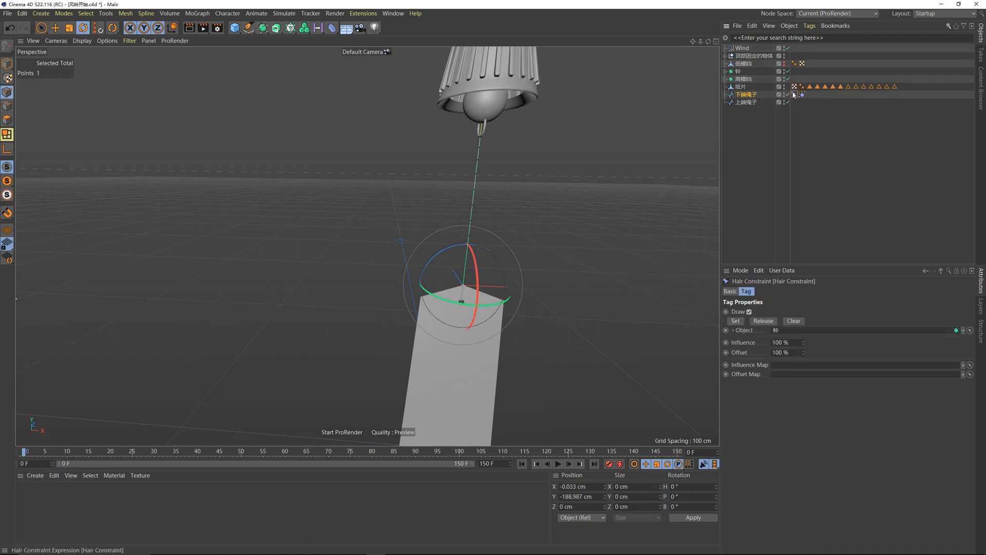
pyautogui.click(742, 95)
pyautogui.rightClick(742, 96)
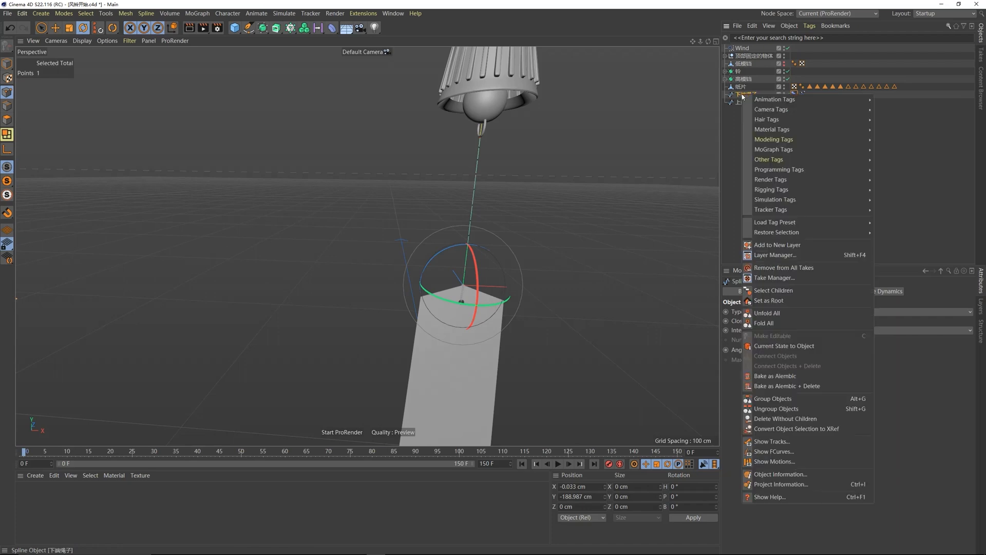
pyautogui.moveTo(761, 122)
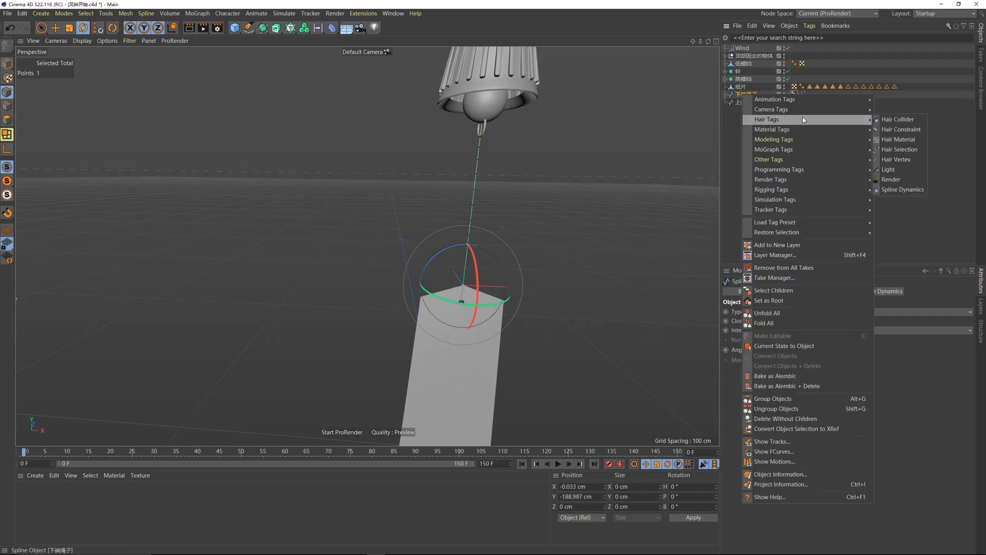
pyautogui.click(892, 131)
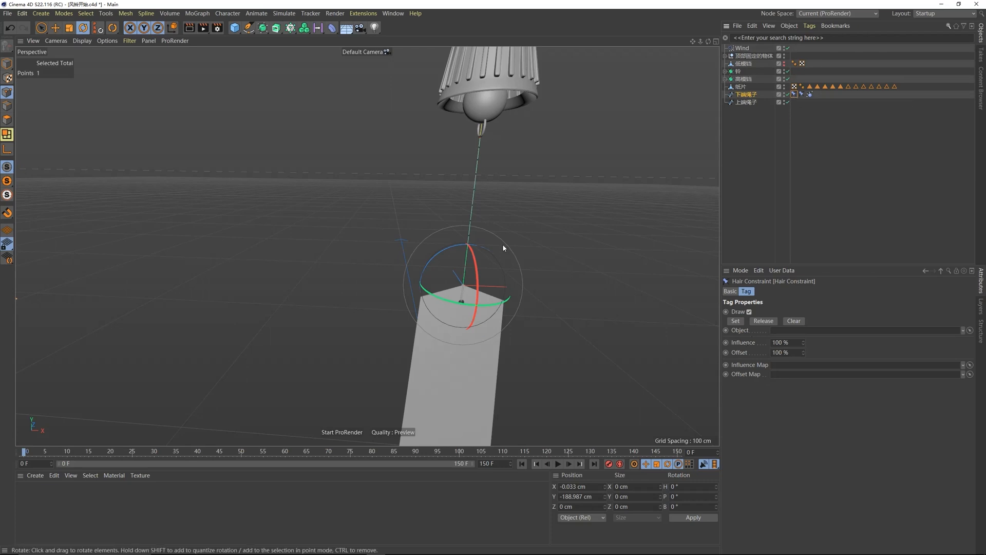
# Step: Assign the paper strip (纸片) as the Object of the lower rope's new Hair Constraint tag
pyautogui.keyDown('alt'); pyautogui.moveTo(464, 343); pyautogui.dragTo(457, 288, button='middle'); pyautogui.keyUp('alt')
pyautogui.click(439, 319)
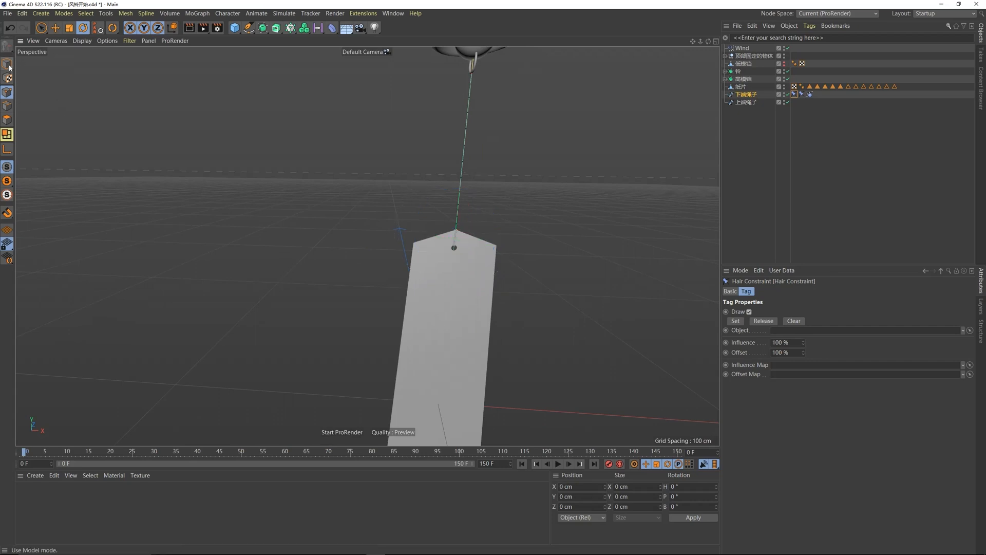
pyautogui.click(433, 322)
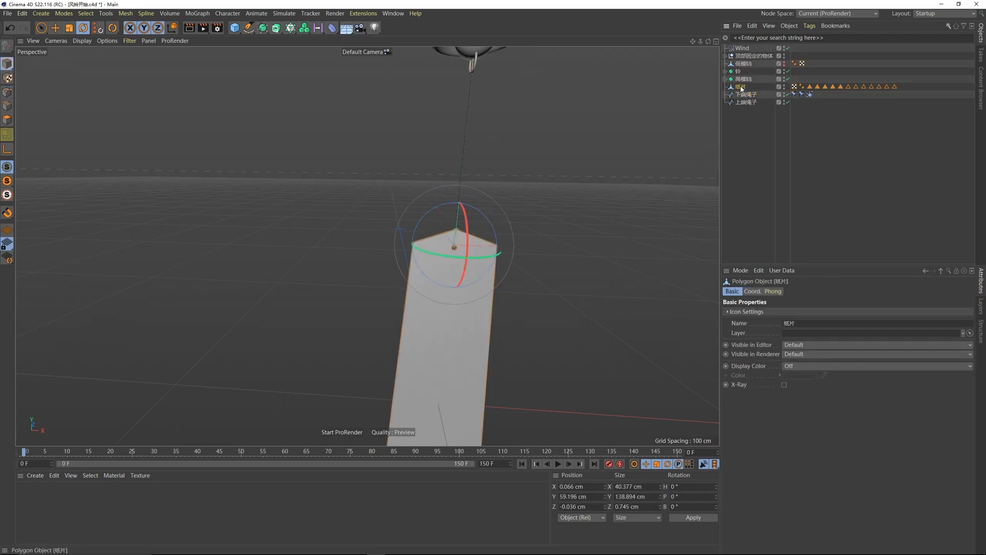
pyautogui.click(794, 94)
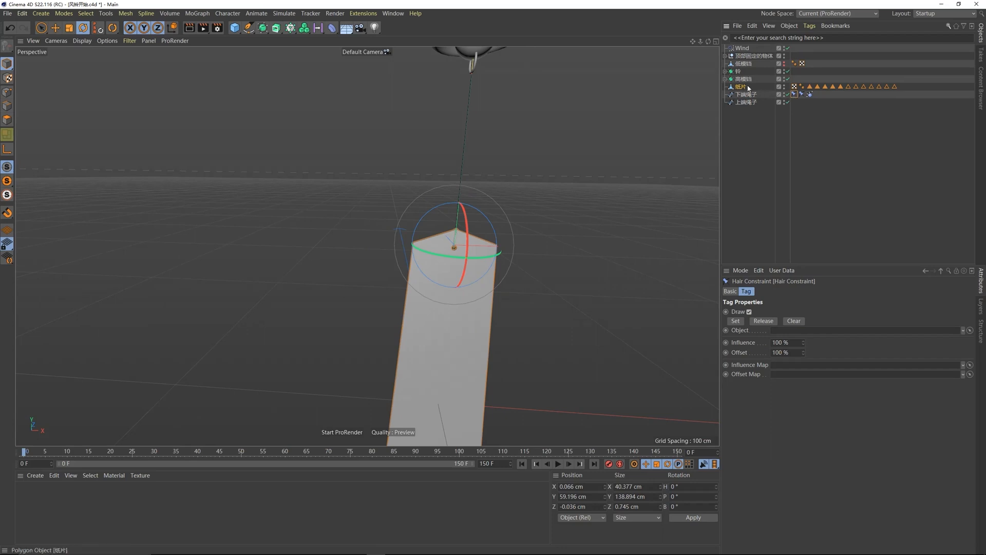
pyautogui.moveTo(739, 311); pyautogui.dragTo(781, 331)
# Step: Select the lower rope's bottom point in point mode and bind it to the paper strip with the new Hair Constraint's Set function
pyautogui.click(747, 96)
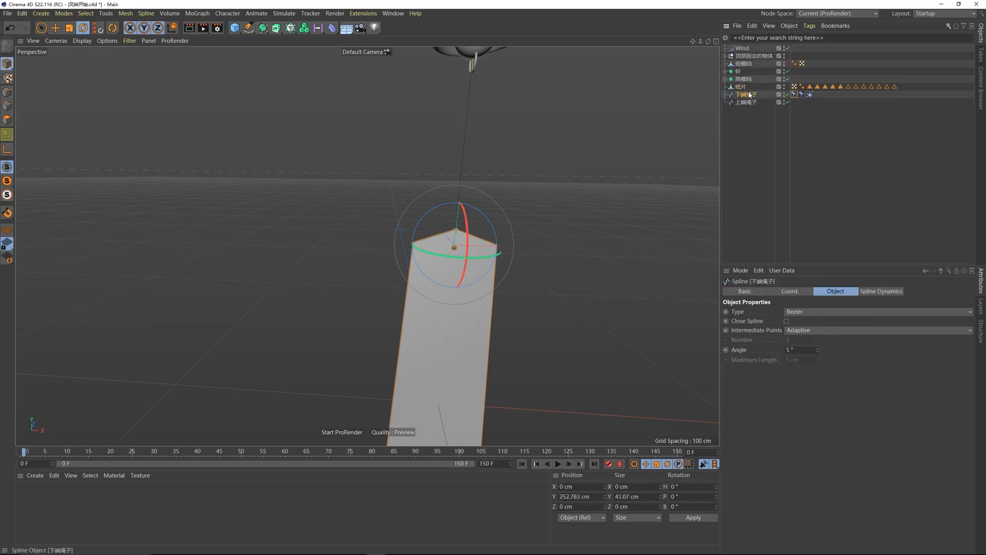
pyautogui.click(7, 92)
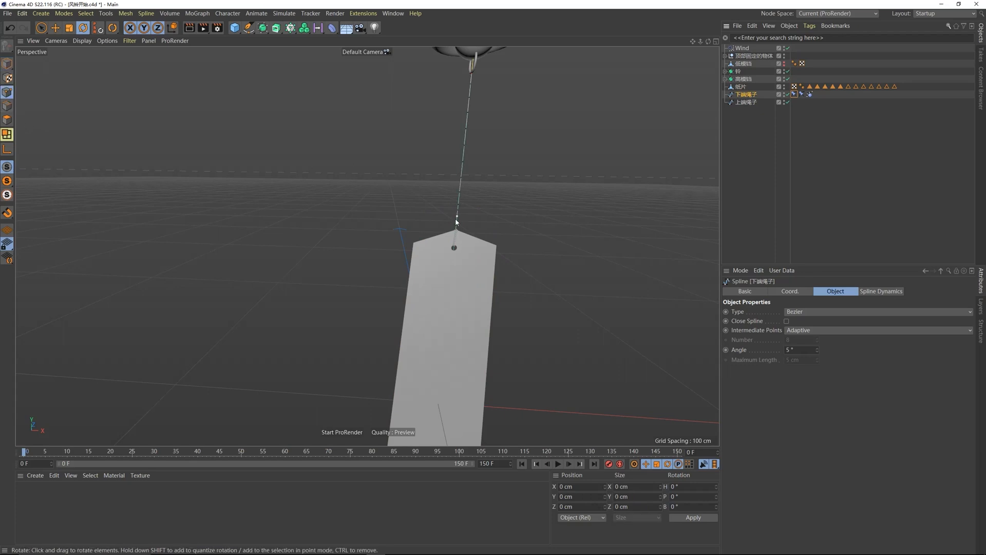
pyautogui.click(457, 230)
pyautogui.keyDown('alt'); pyautogui.moveTo(473, 241); pyautogui.dragTo(482, 245); pyautogui.keyUp('alt')
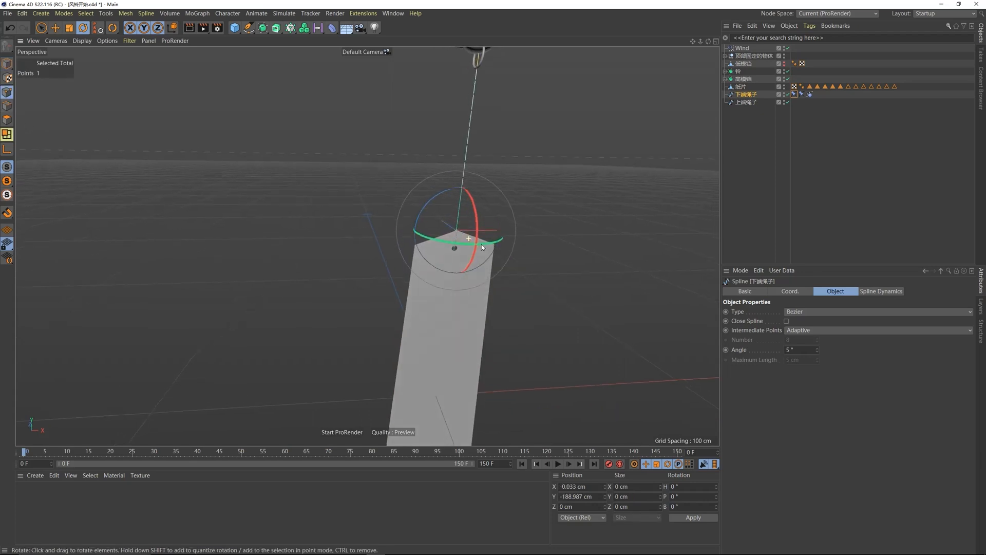
pyautogui.click(794, 95)
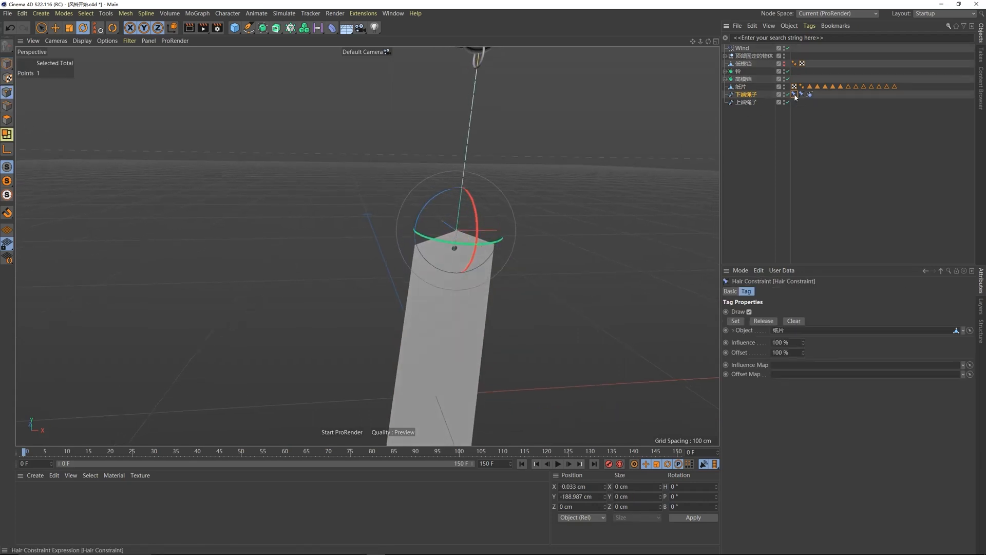
pyautogui.click(740, 321)
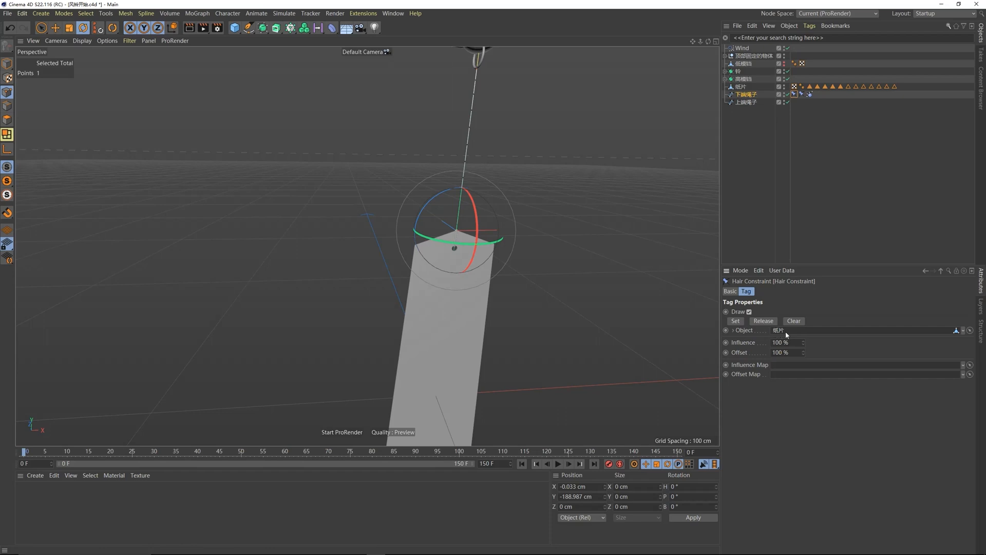
# Step: Play the simulation to examine the lower rope constrained at both ends, stop it and return to frame 0
pyautogui.click(559, 464)
pyautogui.click(785, 218)
pyautogui.keyDown('alt'); pyautogui.moveTo(464, 255); pyautogui.dragTo(440, 232); pyautogui.keyUp('alt')
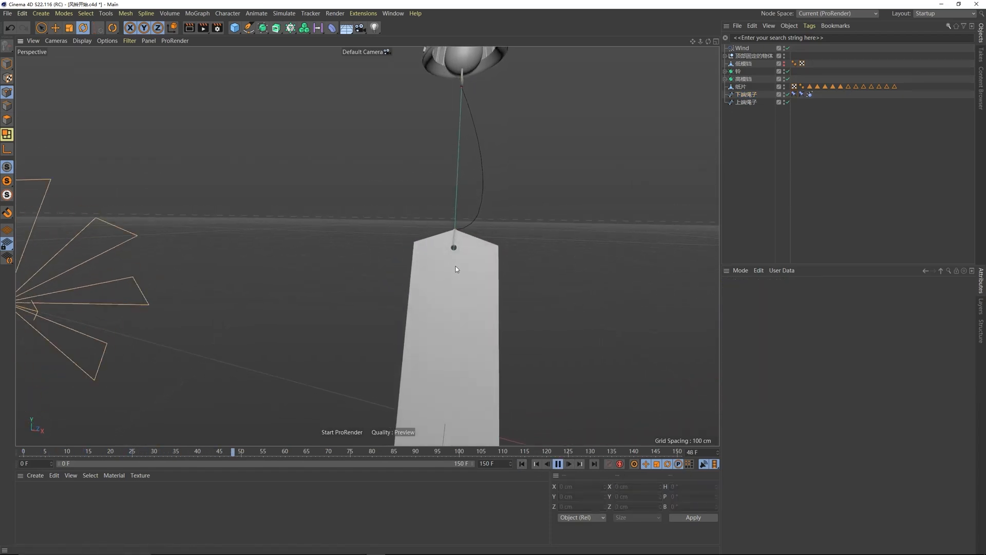
pyautogui.scroll(-5, 455, 267)
pyautogui.click(521, 464)
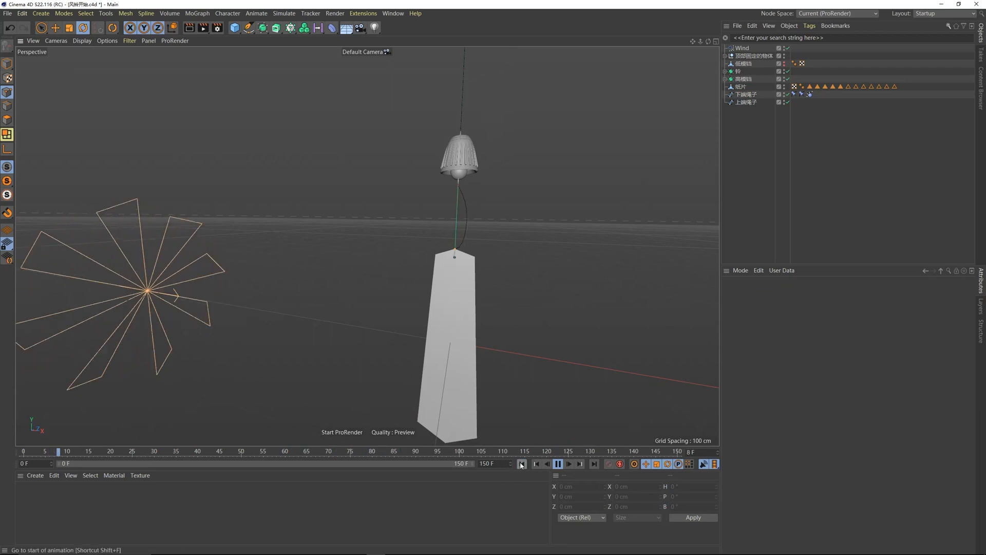
pyautogui.click(521, 464)
pyautogui.click(521, 464)
pyautogui.click(558, 465)
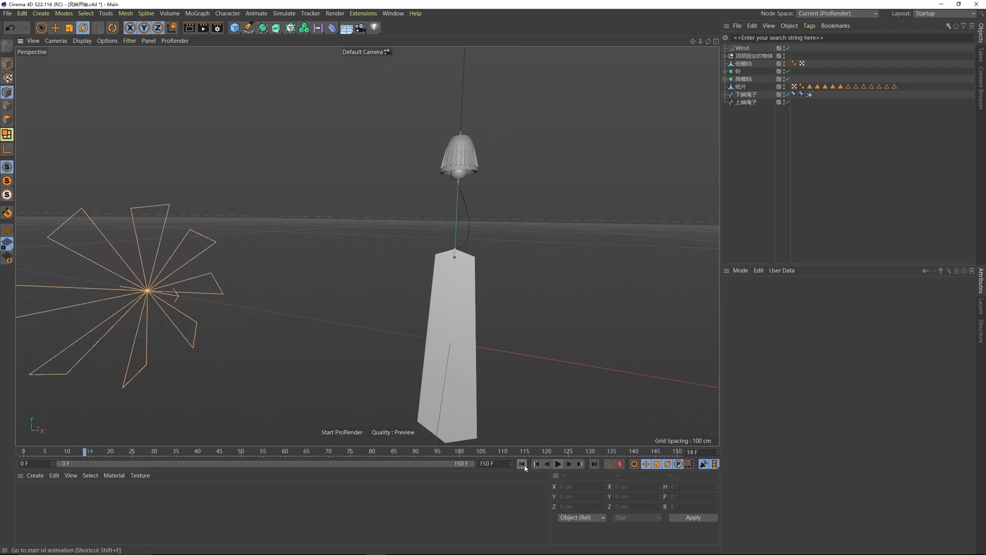
pyautogui.click(524, 465)
# Step: Switch to model mode and add a Rigid Body simulation tag to the paper strip (纸片)
pyautogui.moveTo(458, 284)
pyautogui.keyDown('alt'); pyautogui.mouseDown()
pyautogui.moveTo(462, 295)
pyautogui.moveTo(474, 288)
pyautogui.moveTo(442, 276)
pyautogui.mouseUp(); pyautogui.keyUp('alt')
pyautogui.scroll(-3, 443, 276)
pyautogui.keyDown('alt'); pyautogui.moveTo(450, 265); pyautogui.dragTo(420, 246, button='middle'); pyautogui.keyUp('alt')
pyautogui.click(4, 67)
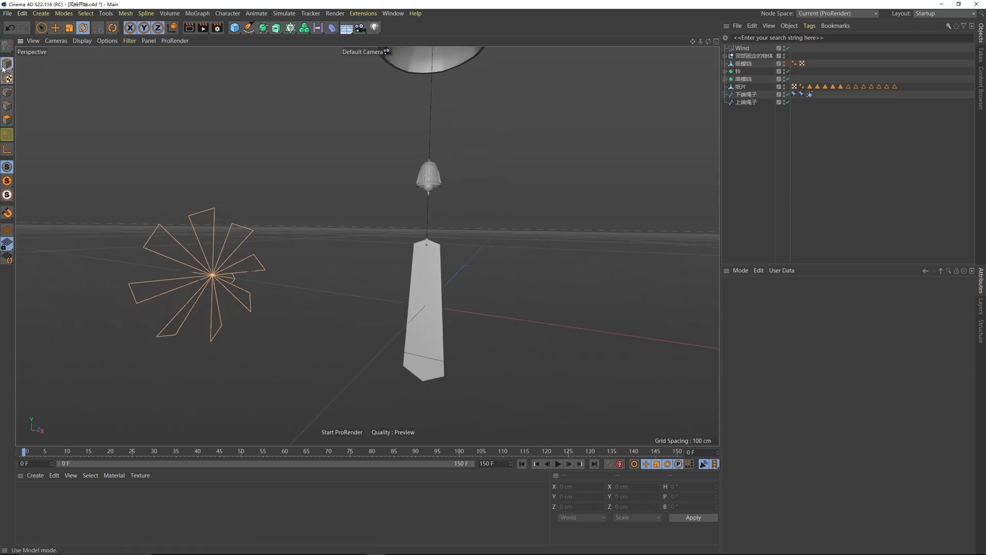
pyautogui.click(434, 273)
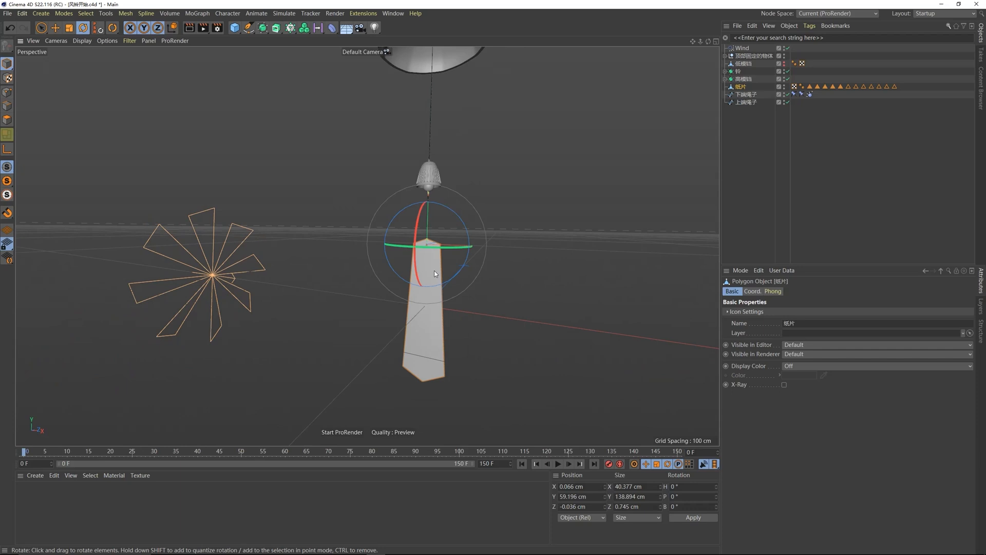
pyautogui.click(768, 112)
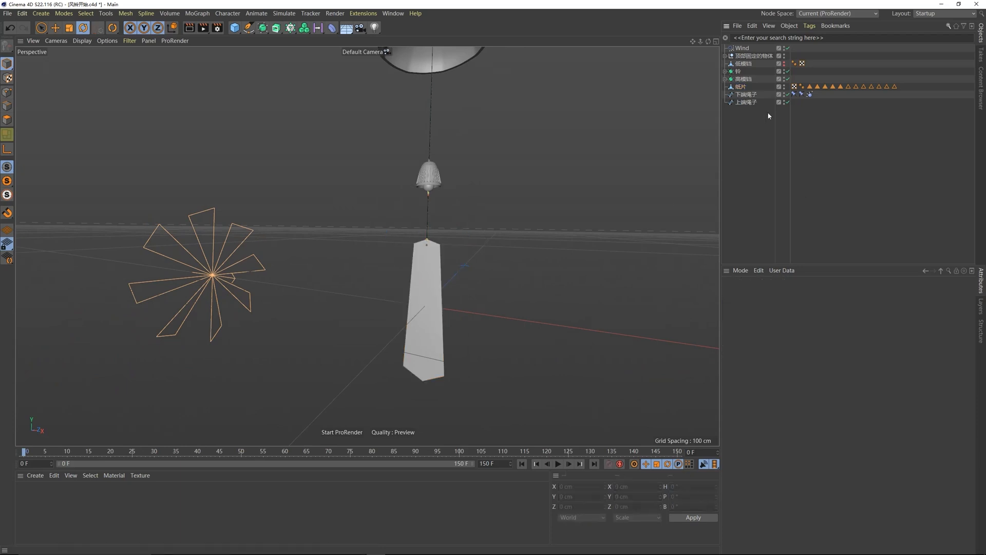
pyautogui.click(741, 87)
pyautogui.rightClick(741, 88)
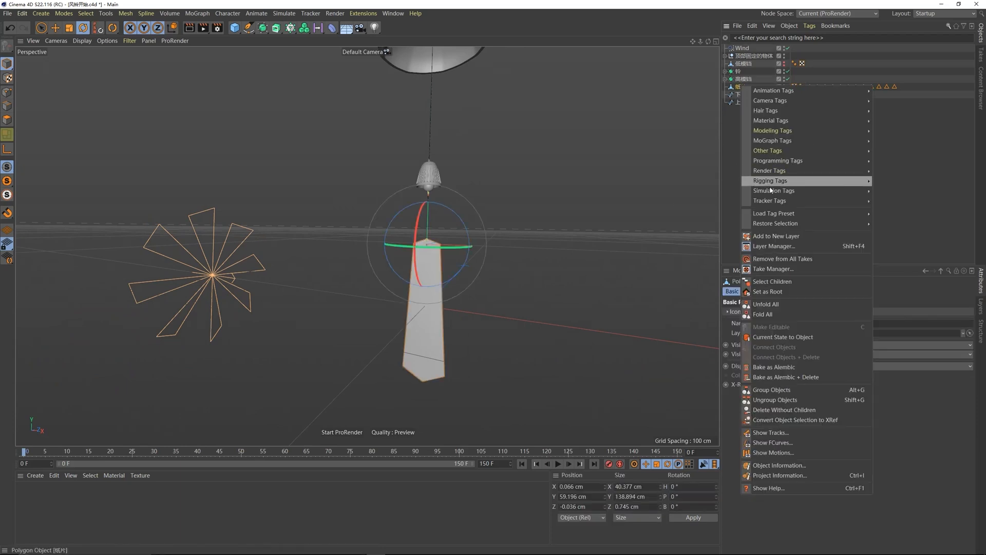
pyautogui.moveTo(791, 193)
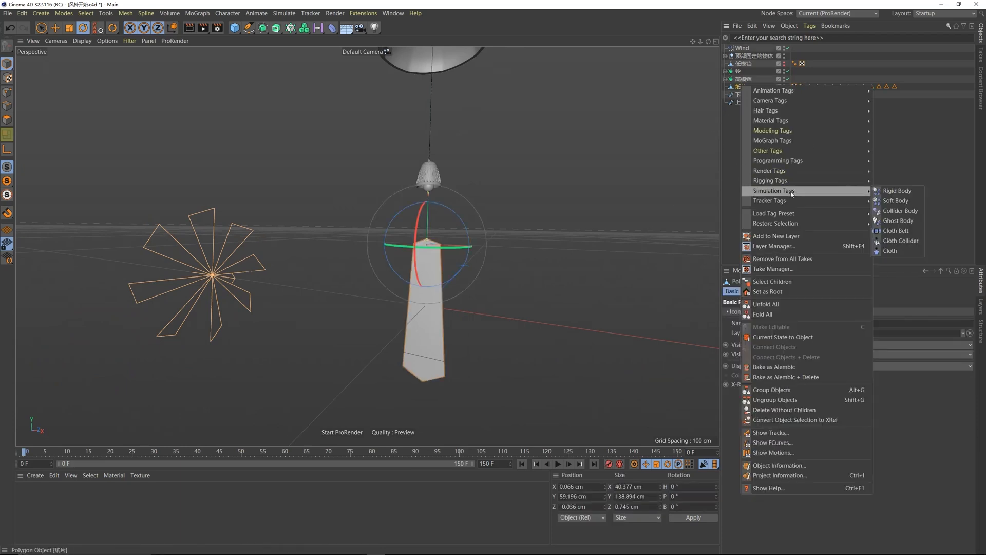
pyautogui.click(894, 191)
pyautogui.click(882, 186)
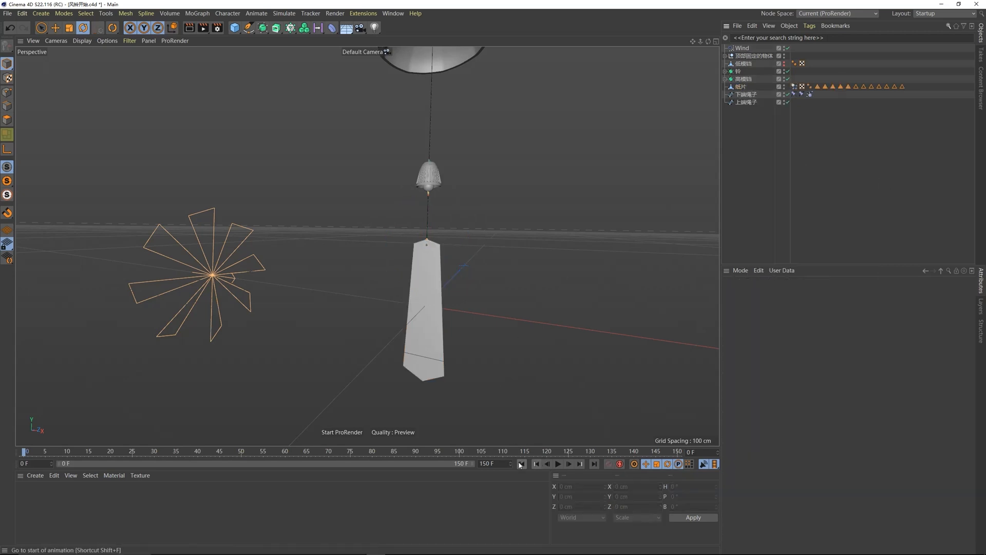
# Step: Replay the simulation to examine how the rigid-body paper strip moves on the lower rope, and return to frame 0
pyautogui.click(558, 464)
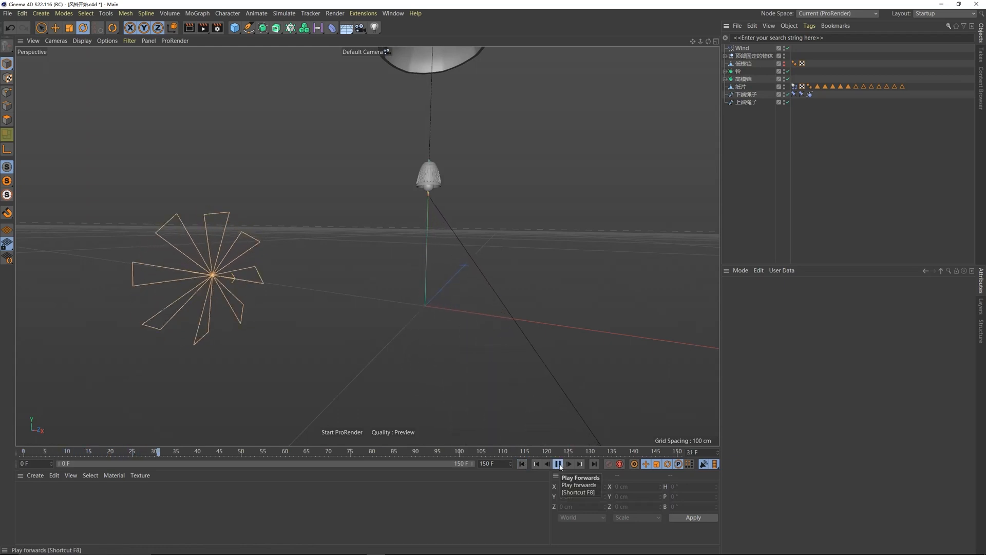
pyautogui.click(558, 464)
pyautogui.click(521, 463)
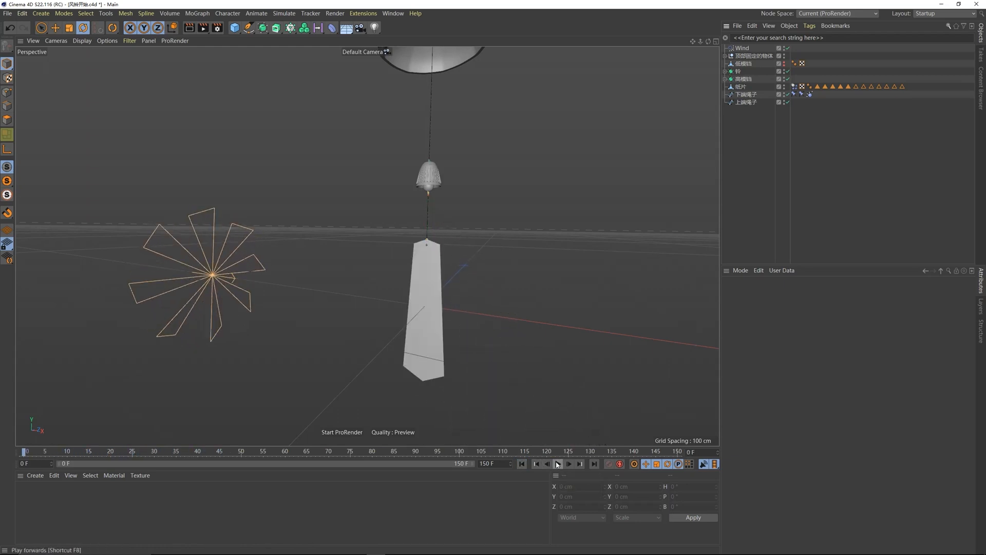
pyautogui.click(558, 464)
pyautogui.click(557, 464)
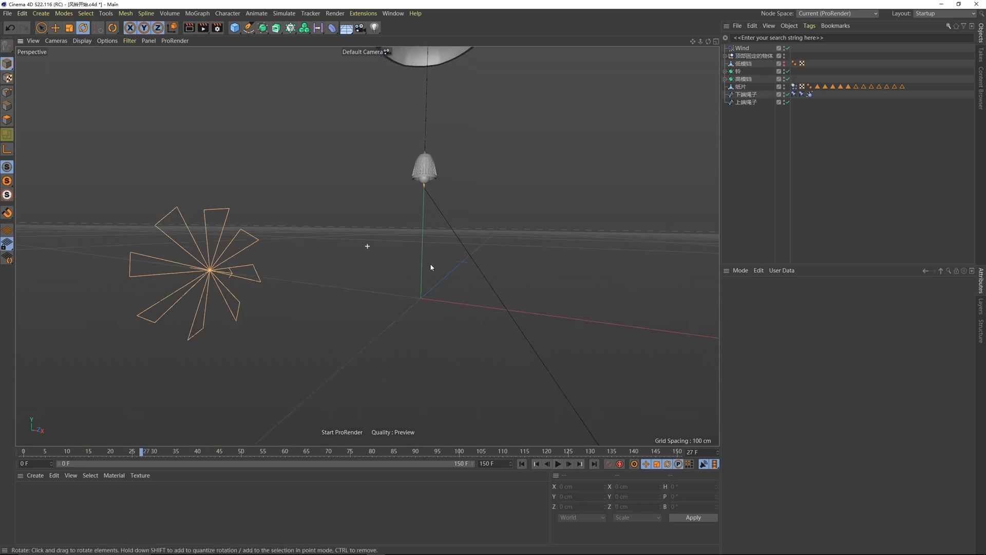
pyautogui.scroll(-10, 426, 252)
pyautogui.scroll(3, 417, 217)
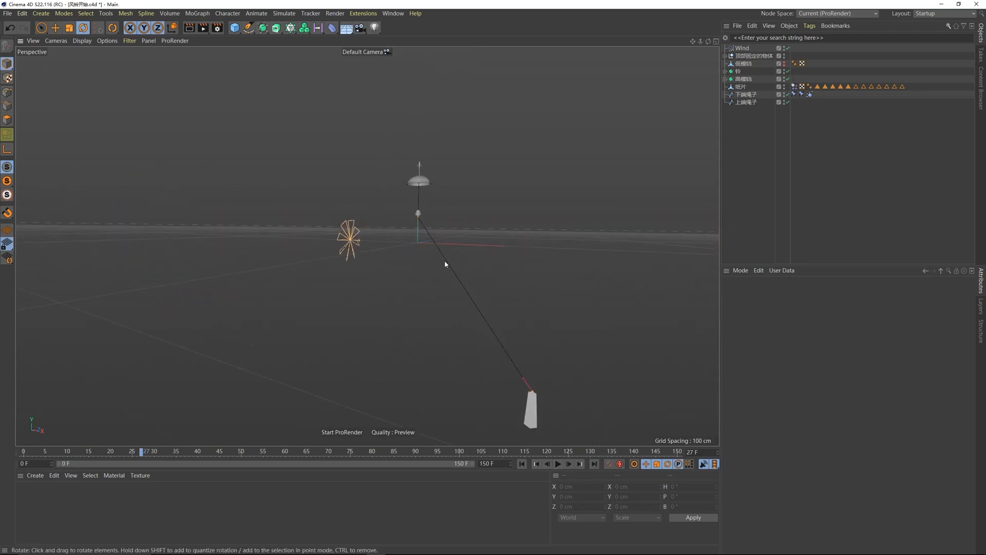
pyautogui.click(521, 464)
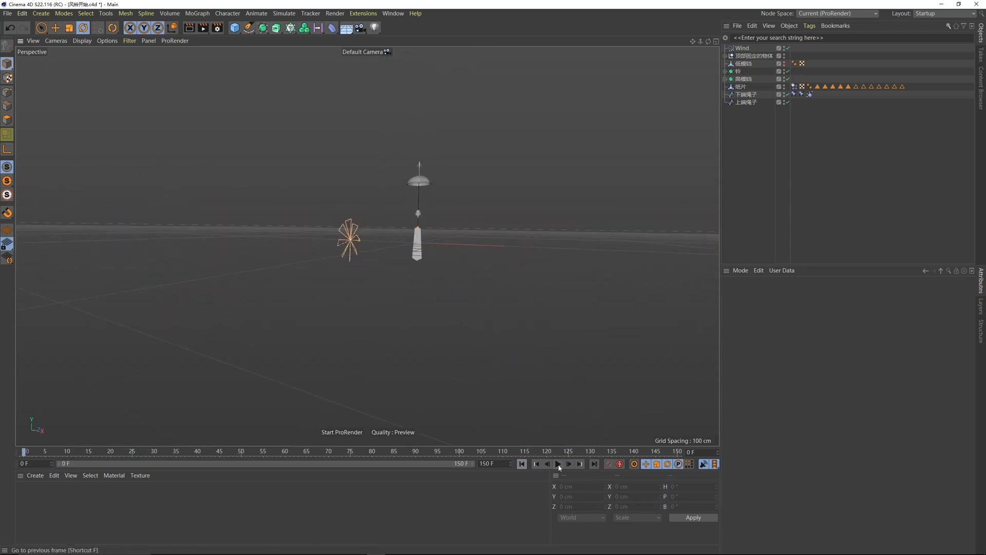
pyautogui.click(557, 464)
pyautogui.click(521, 463)
pyautogui.scroll(5, 439, 212)
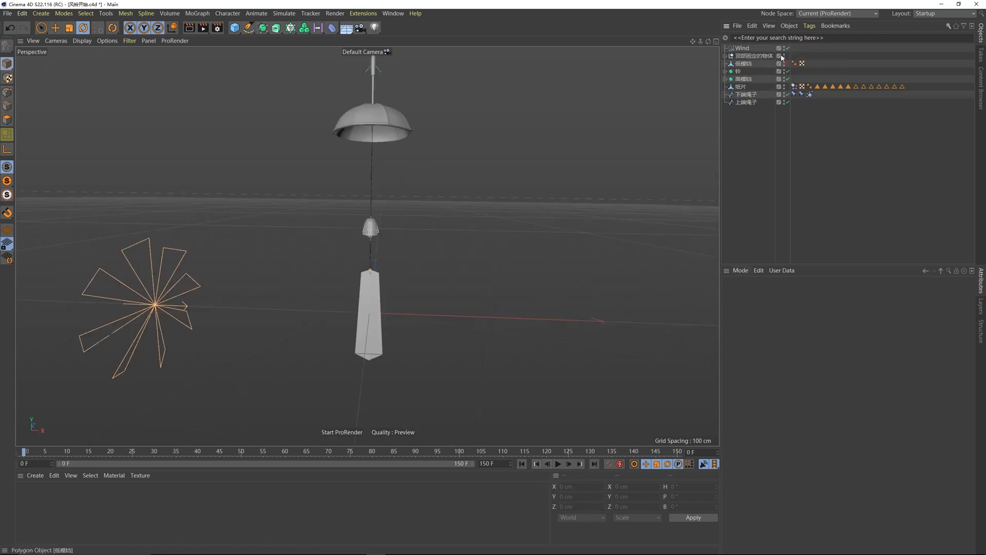
# Step: Disable the Wind object and play the simulation to examine the paper strip's motion on the rope without wind
pyautogui.click(788, 48)
pyautogui.click(558, 464)
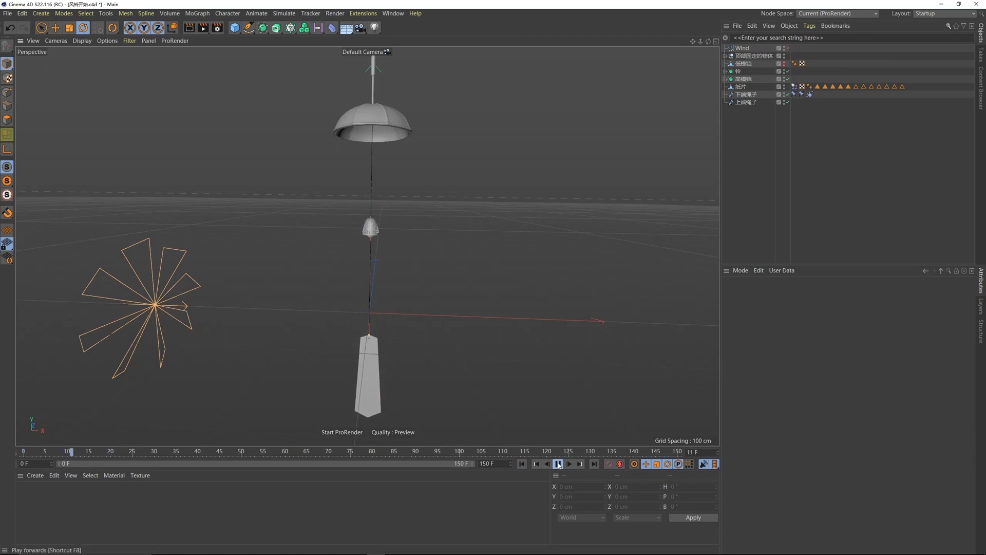
pyautogui.scroll(-5, 416, 267)
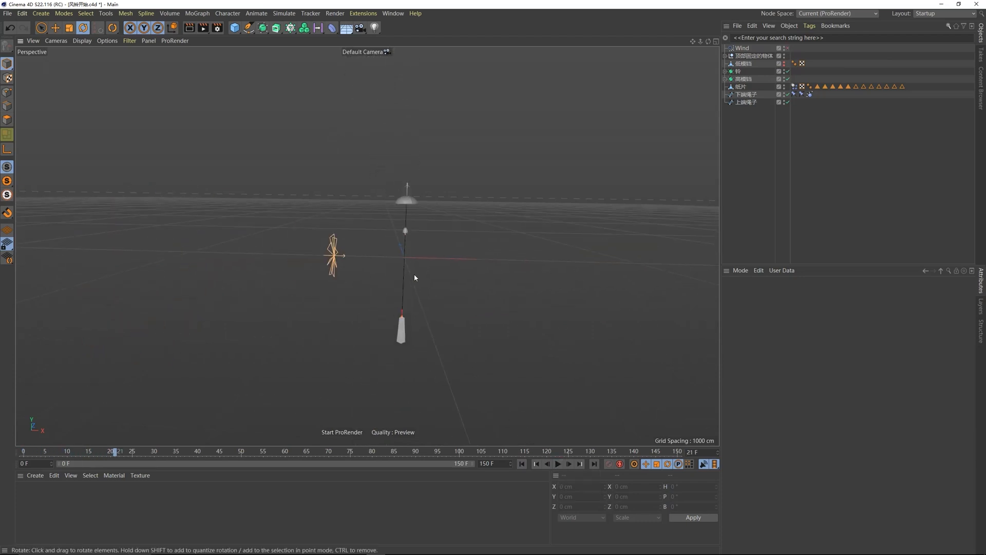
pyautogui.click(552, 465)
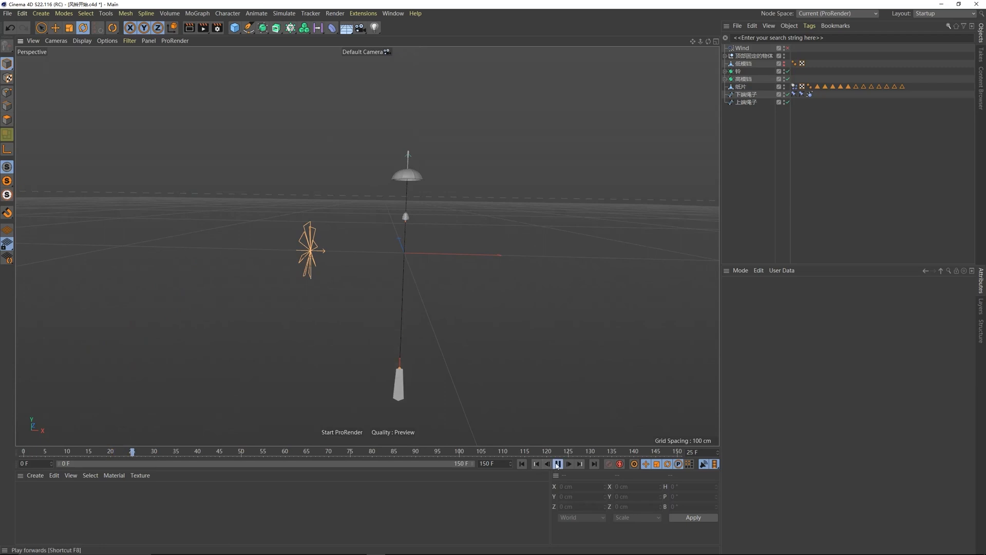
# Step: Stop the simulation, return to frame 0, and examine how the paper strip hangs from the lower rope beneath the bell
pyautogui.click(552, 465)
pyautogui.click(521, 464)
pyautogui.scroll(8, 442, 313)
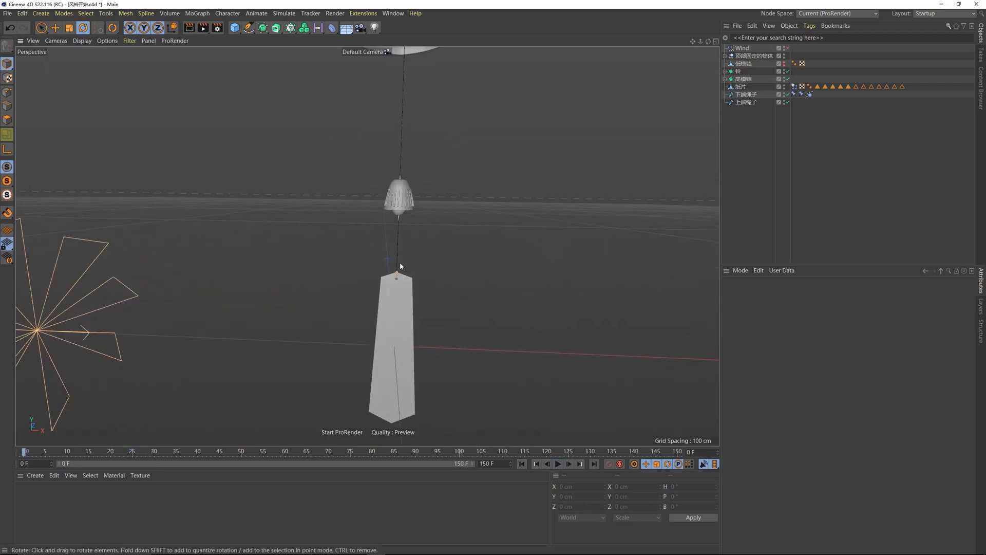
pyautogui.keyDown('alt'); pyautogui.moveTo(399, 266); pyautogui.dragTo(369, 286, button='middle'); pyautogui.keyUp('alt')
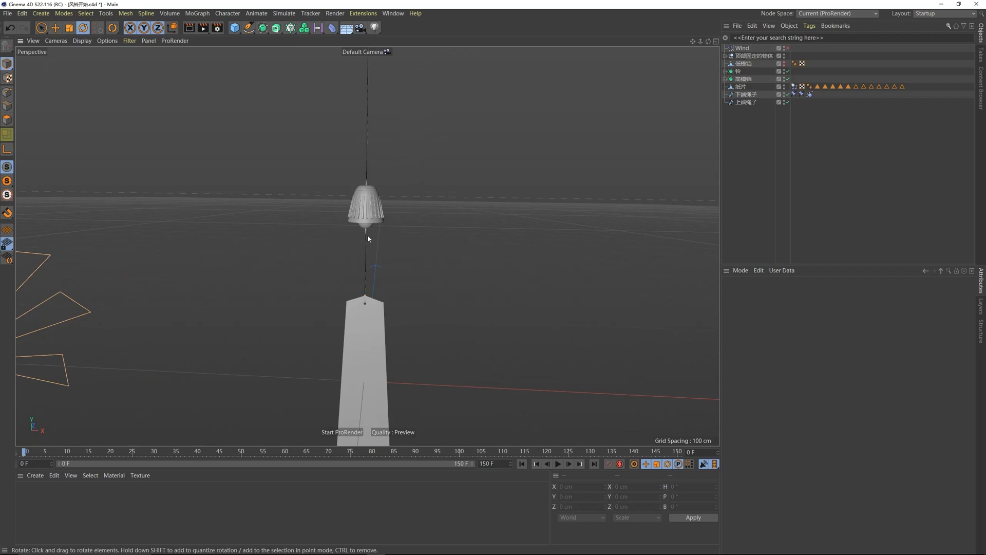
pyautogui.scroll(-5, 366, 327)
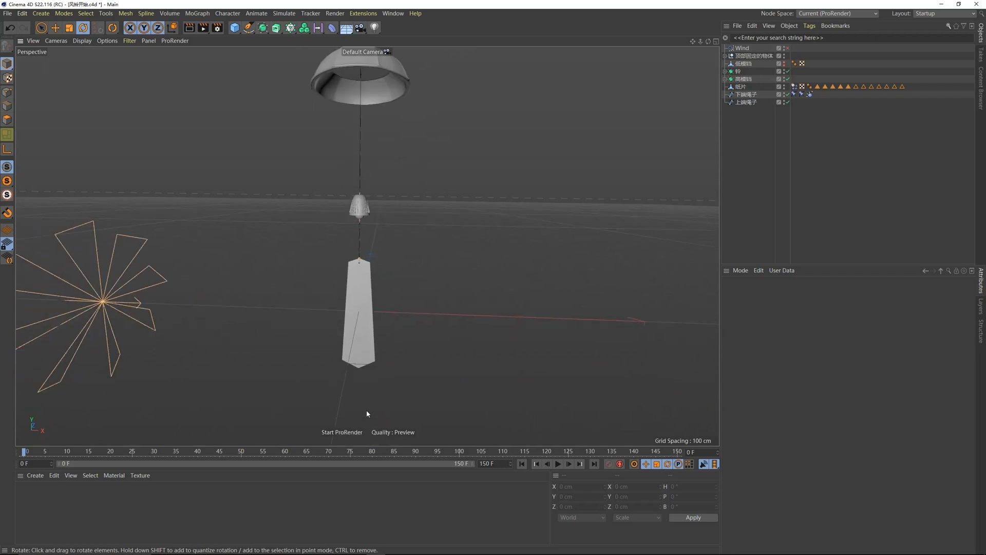
pyautogui.scroll(3, 365, 301)
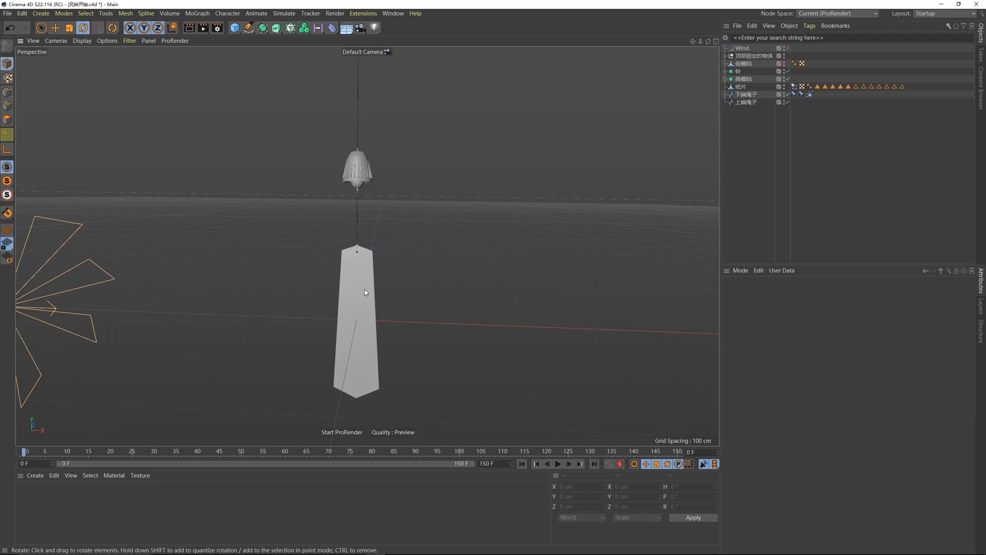
pyautogui.keyDown('alt'); pyautogui.moveTo(365, 293); pyautogui.dragTo(381, 227); pyautogui.keyUp('alt')
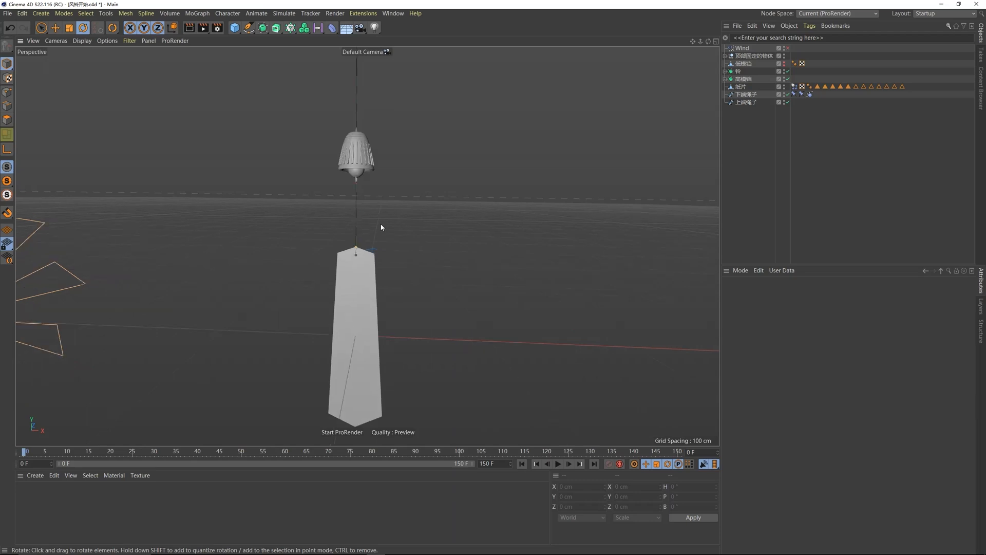
pyautogui.scroll(4, 361, 245)
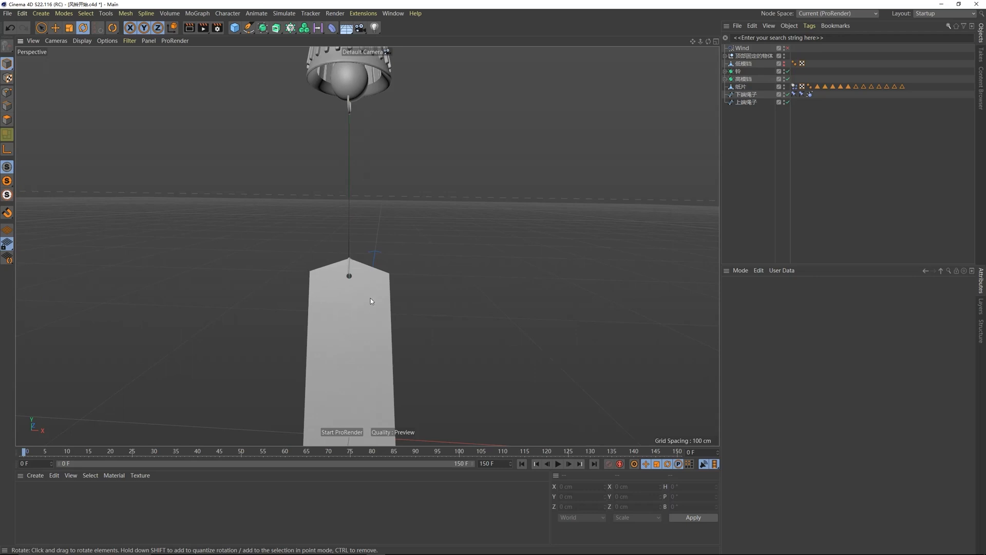
pyautogui.keyDown('alt'); pyautogui.moveTo(367, 198); pyautogui.dragTo(348, 180); pyautogui.keyUp('alt')
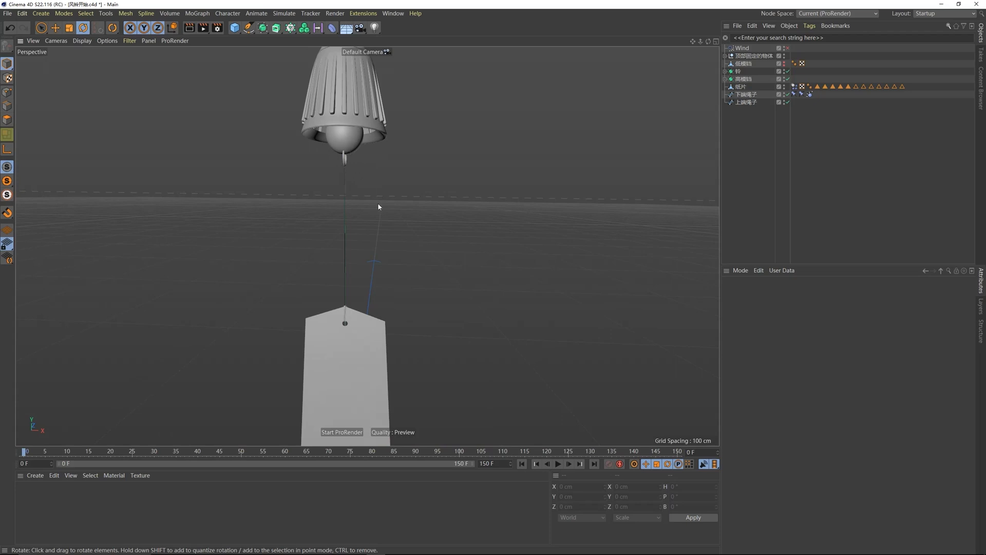
pyautogui.scroll(-5, 377, 203)
# Step: Select the paper strip (纸片), play the simulation in short runs to examine its fall, and return to frame 0 with nothing selected
pyautogui.click(371, 226)
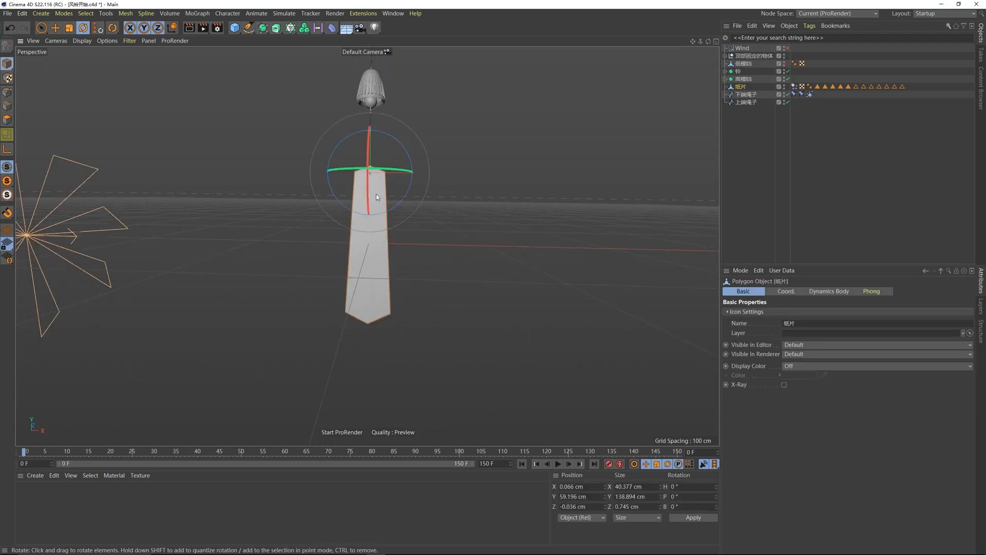
pyautogui.scroll(3, 374, 180)
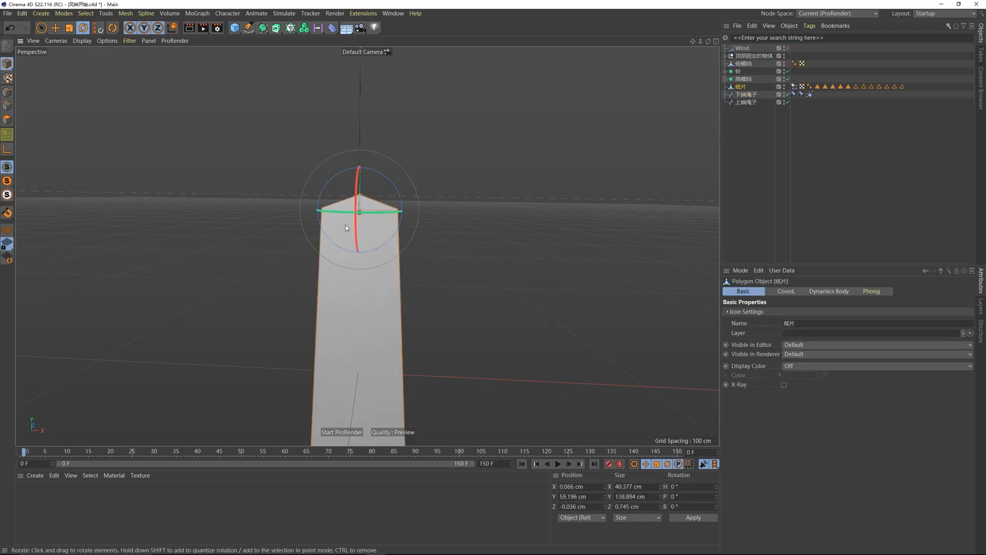
pyautogui.scroll(-5, 350, 232)
pyautogui.click(559, 465)
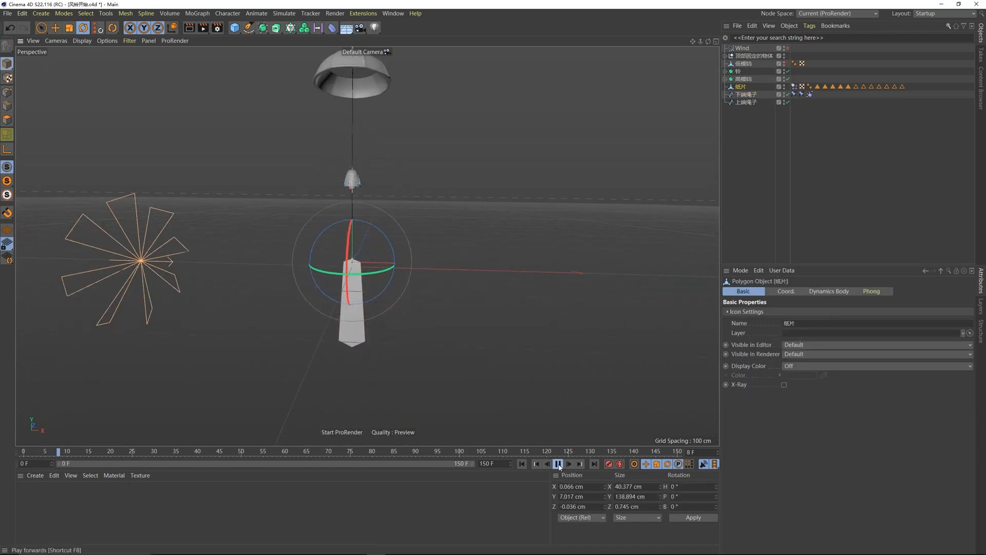
pyautogui.click(559, 465)
pyautogui.keyDown('alt'); pyautogui.moveTo(351, 352); pyautogui.dragTo(353, 235, button='middle'); pyautogui.keyUp('alt')
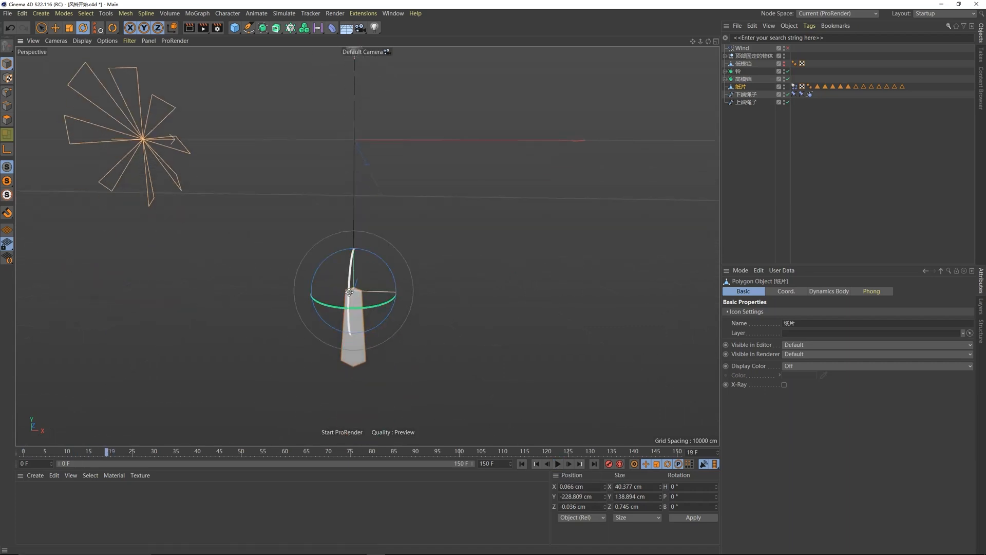
pyautogui.click(559, 465)
pyautogui.click(560, 467)
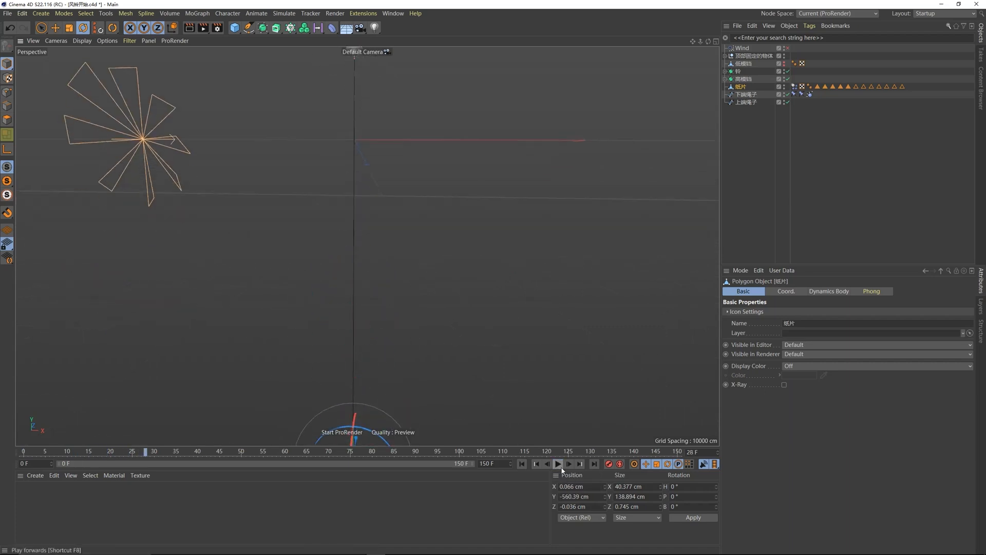
pyautogui.keyDown('alt'); pyautogui.moveTo(410, 338); pyautogui.dragTo(418, 273, button='middle'); pyautogui.keyUp('alt')
pyautogui.scroll(-6, 410, 303)
pyautogui.hotkey('shift', 'f')
pyautogui.scroll(6, 377, 200)
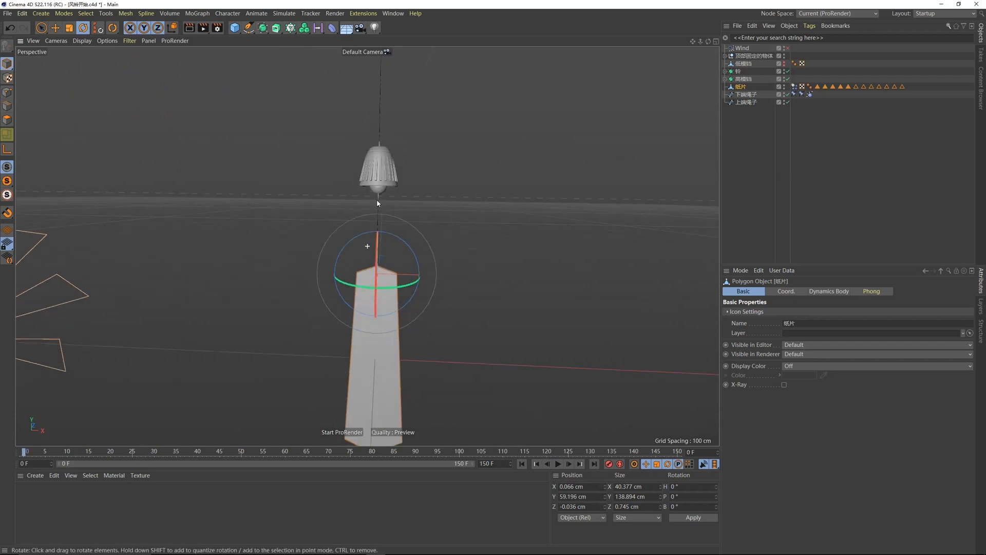
pyautogui.click(450, 207)
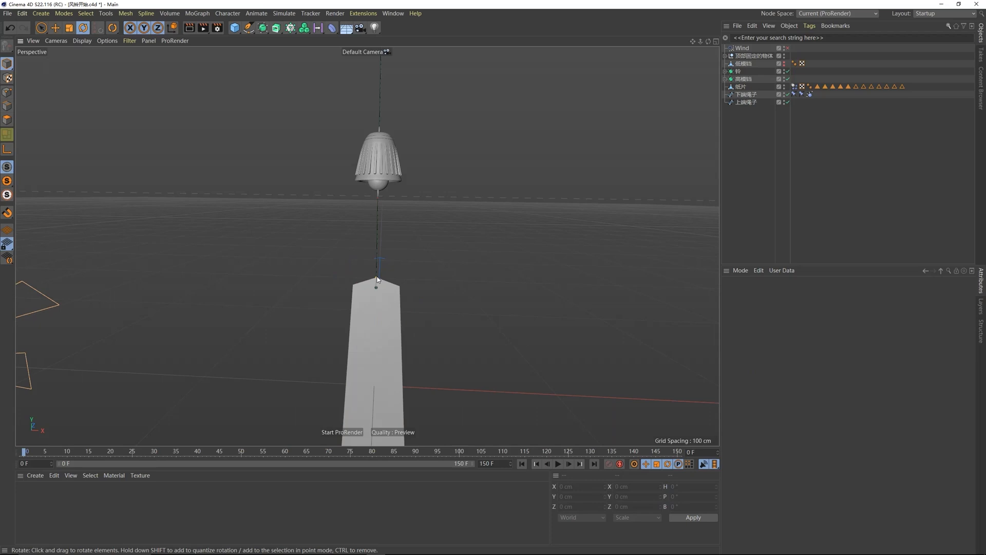
pyautogui.scroll(2, 364, 171)
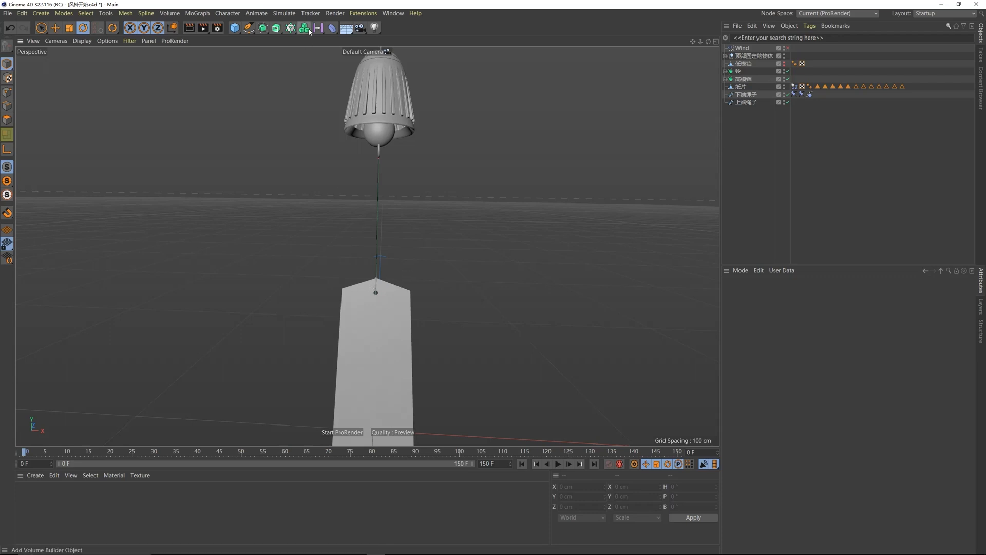
# Step: Add a dynamics Spring object to the scene
pyautogui.click(285, 14)
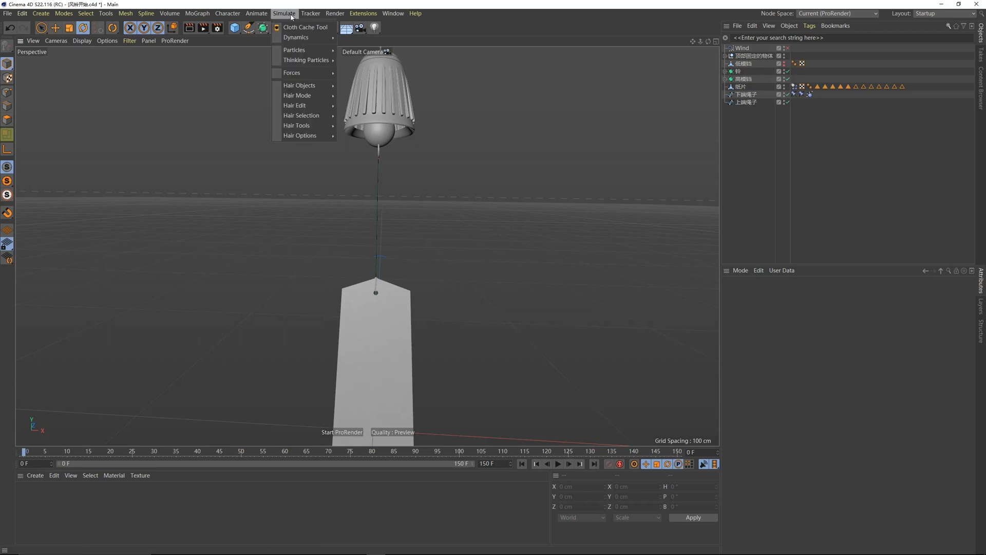
pyautogui.moveTo(297, 41)
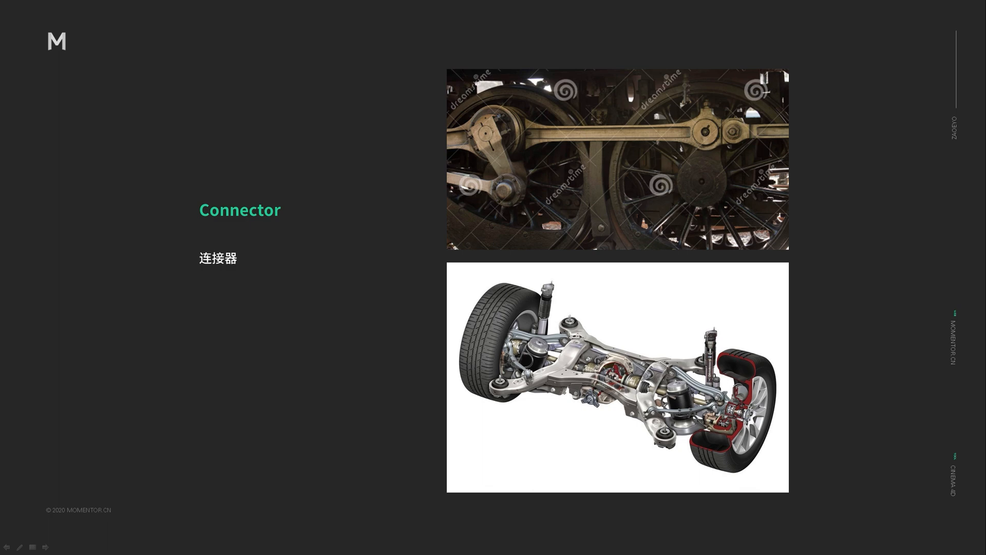
pyautogui.press('Right')
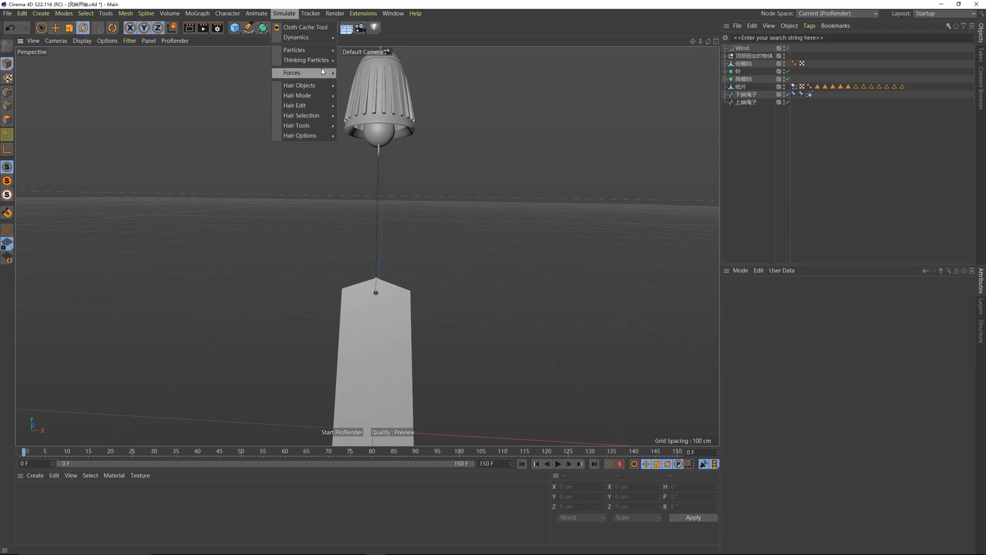
pyautogui.moveTo(303, 37)
pyautogui.click(357, 47)
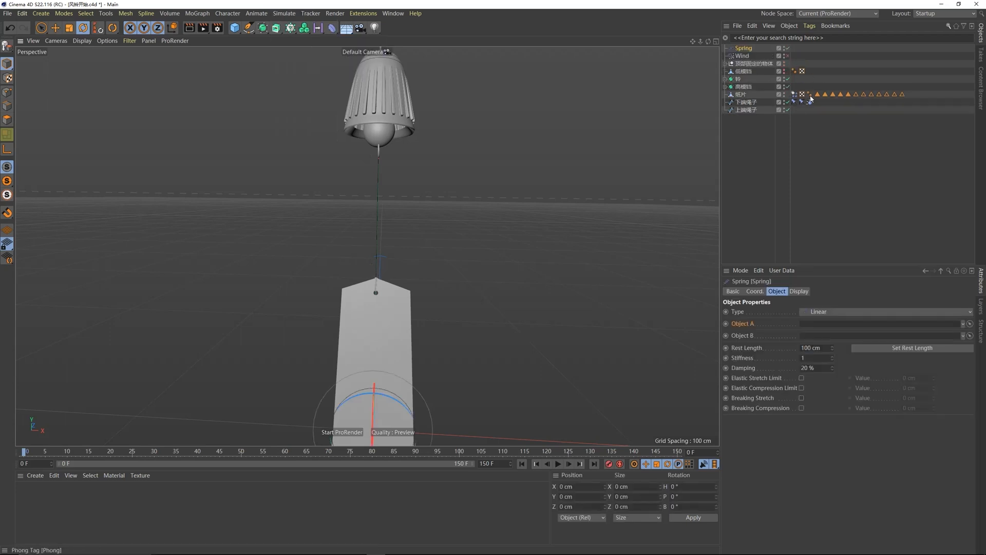
# Step: Reselect the Spring object and choose Linear from its type options
pyautogui.click(748, 110)
pyautogui.click(747, 120)
pyautogui.click(743, 48)
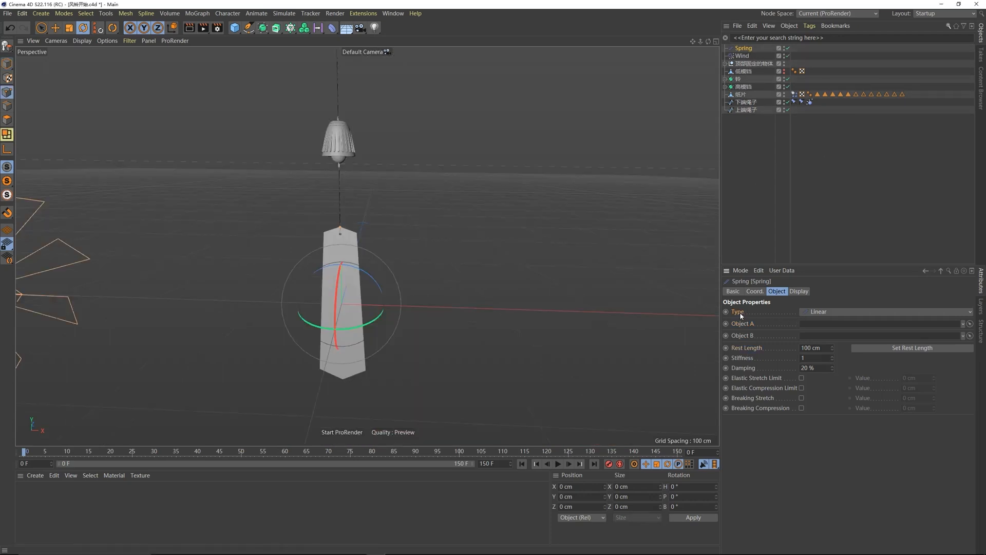
pyautogui.click(814, 313)
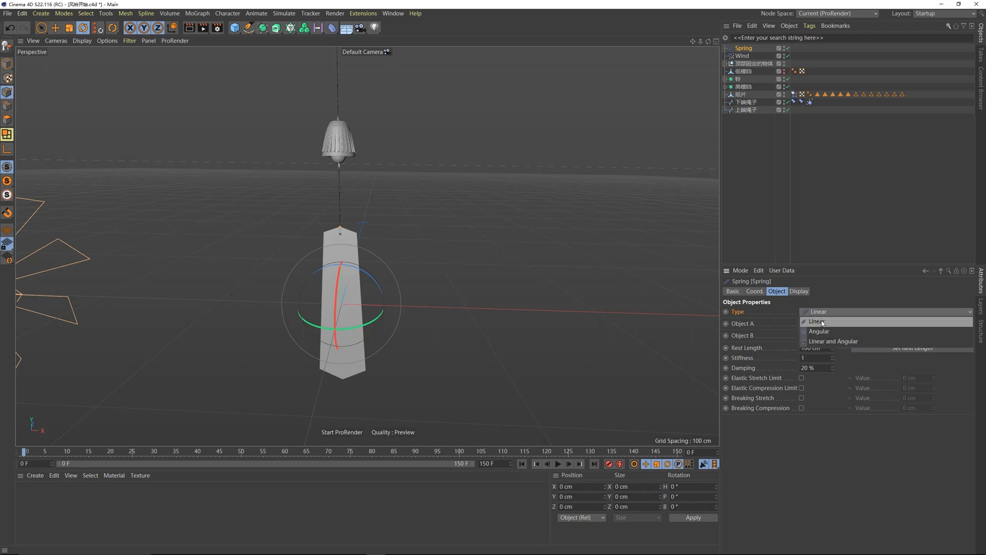
pyautogui.click(822, 322)
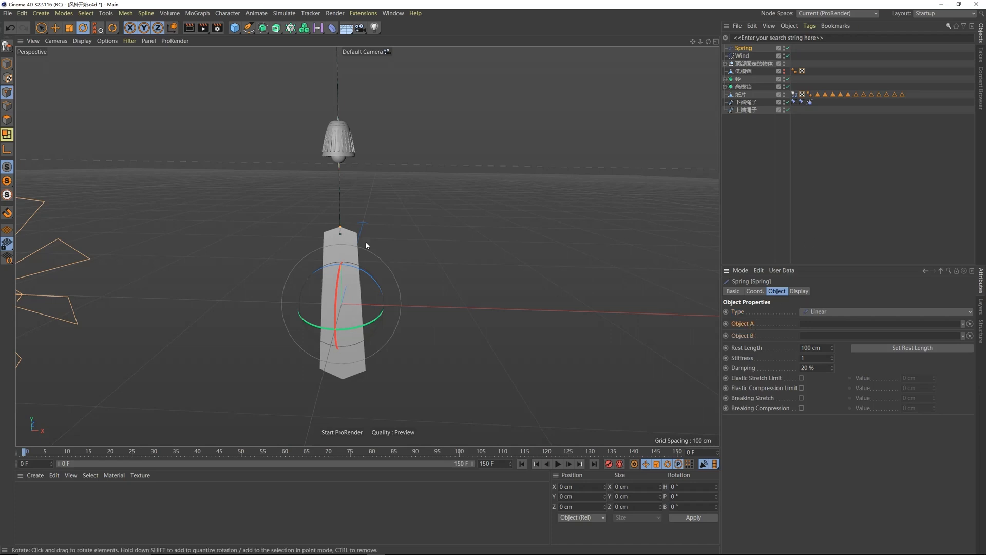
# Step: Mark the two ends of the lower rope on a screen capture and discard the capture
pyautogui.scroll(2, 334, 166)
pyautogui.hotkey('ctrl', 'alt', 'a')
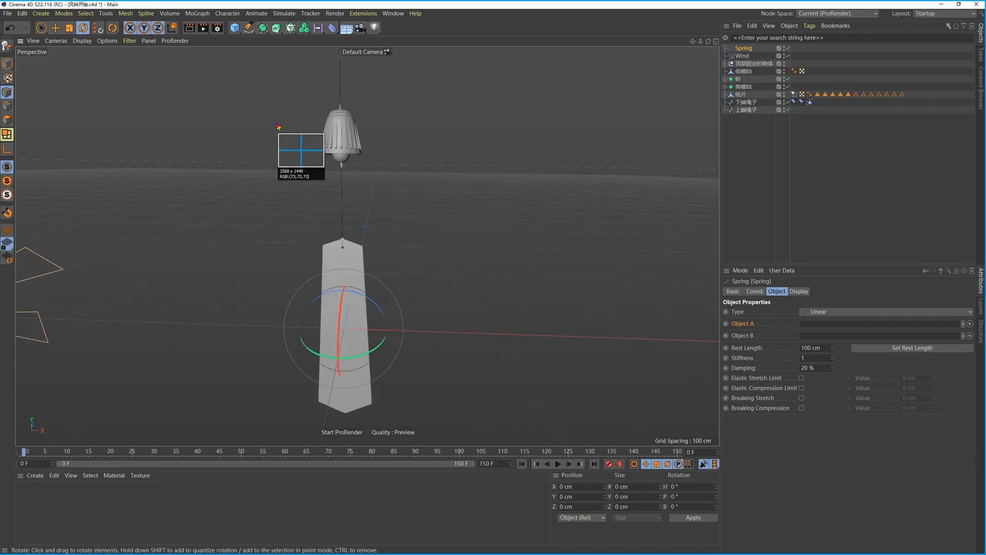
pyautogui.moveTo(276, 123); pyautogui.dragTo(453, 291)
pyautogui.click(339, 299)
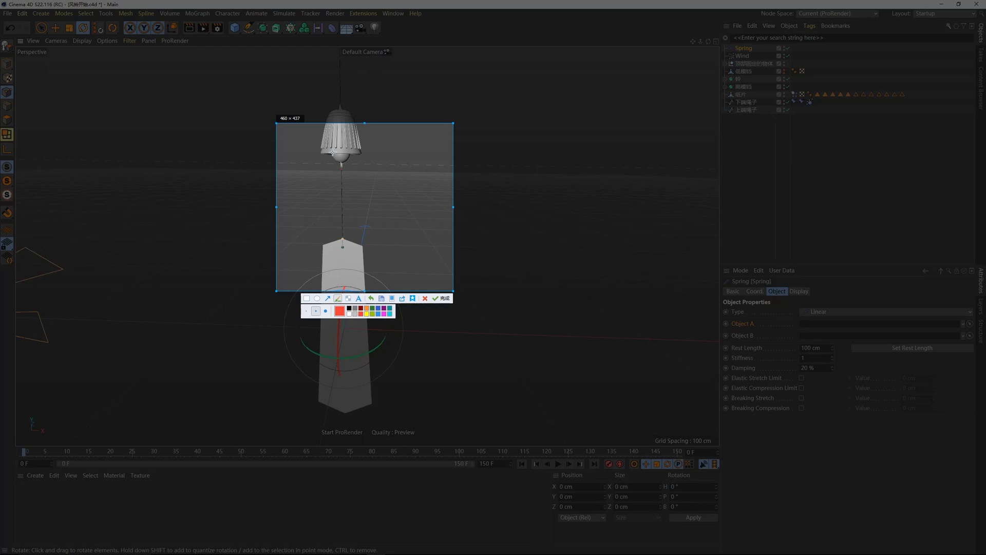
pyautogui.moveTo(334, 171); pyautogui.dragTo(348, 171)
pyautogui.moveTo(334, 238); pyautogui.dragTo(354, 238)
pyautogui.press('Escape')
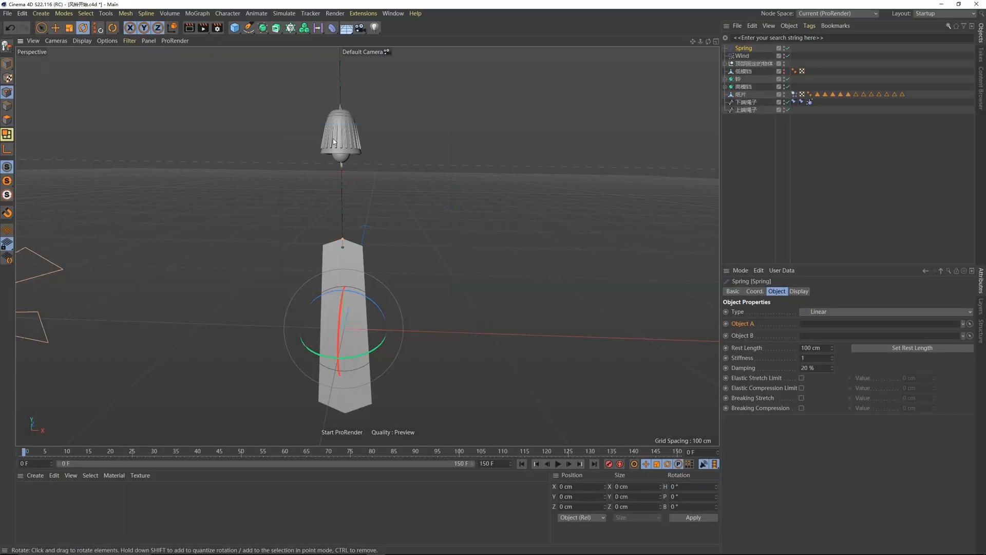
# Step: Mark the bell clapper and the paper strip on two further screen captures and discard both captures
pyautogui.scroll(3, 333, 142)
pyautogui.hotkey('ctrl', 'alt', 'a')
pyautogui.moveTo(235, 99); pyautogui.dragTo(472, 365)
pyautogui.click(357, 372)
pyautogui.moveTo(333, 138); pyautogui.dragTo(332, 140)
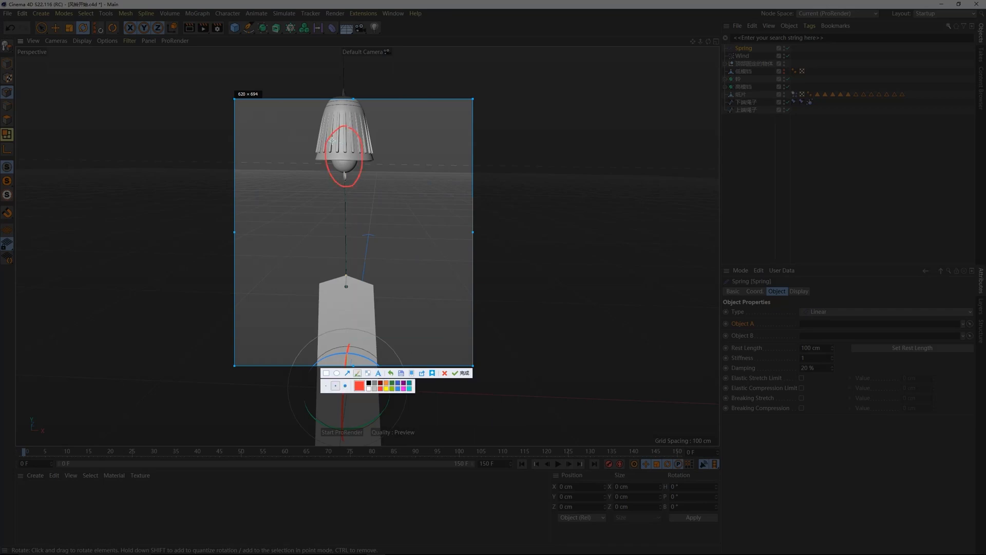
pyautogui.moveTo(352, 286); pyautogui.dragTo(351, 280)
pyautogui.press('Escape')
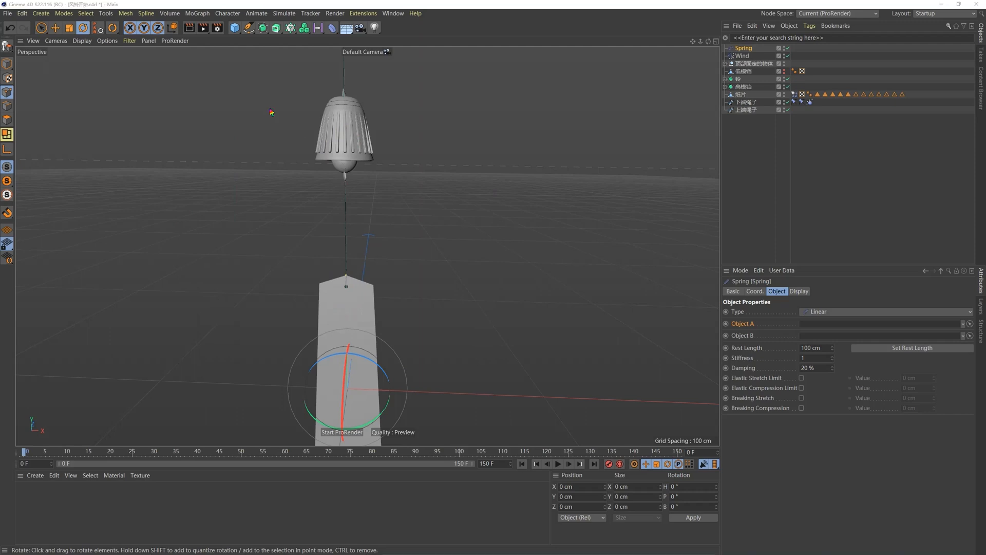
pyautogui.hotkey('ctrl', 'alt', 'a')
pyautogui.moveTo(250, 86); pyautogui.dragTo(491, 377)
pyautogui.click(381, 388)
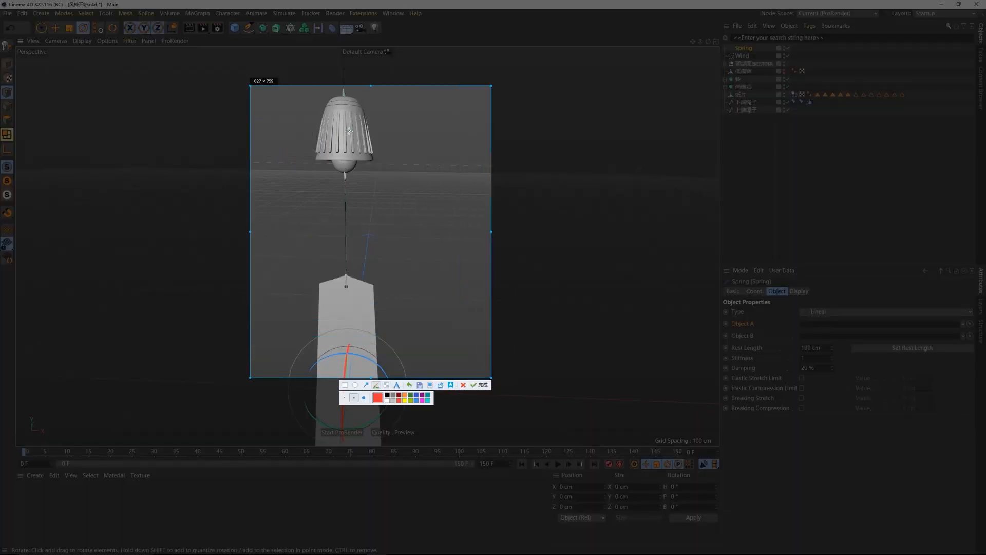
pyautogui.moveTo(345, 129); pyautogui.dragTo(374, 138)
pyautogui.moveTo(349, 306); pyautogui.dragTo(392, 294)
pyautogui.press('Escape')
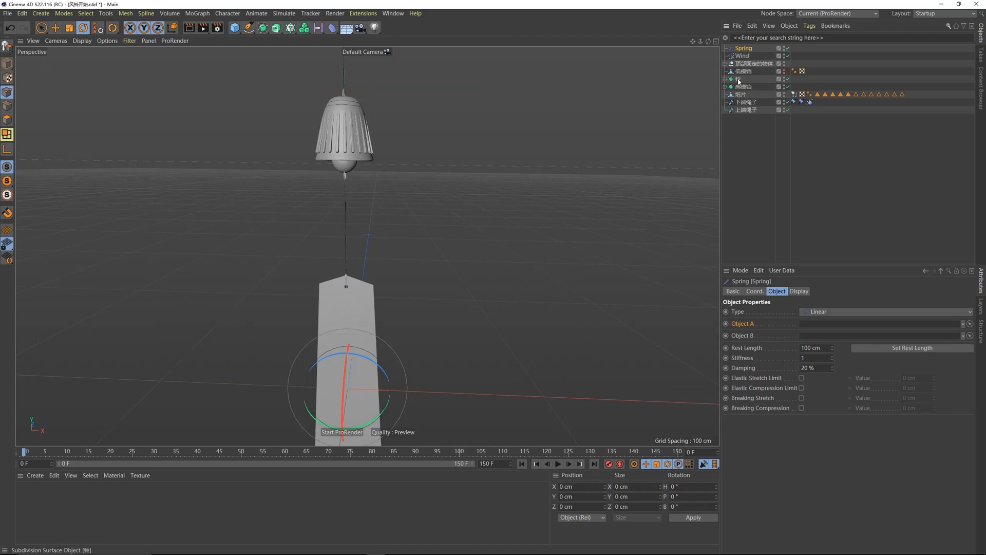
# Step: Assign the clapper (铃) as the Spring's Object A and the paper strip (纸片) as its Object B
pyautogui.moveTo(740, 82); pyautogui.dragTo(812, 328)
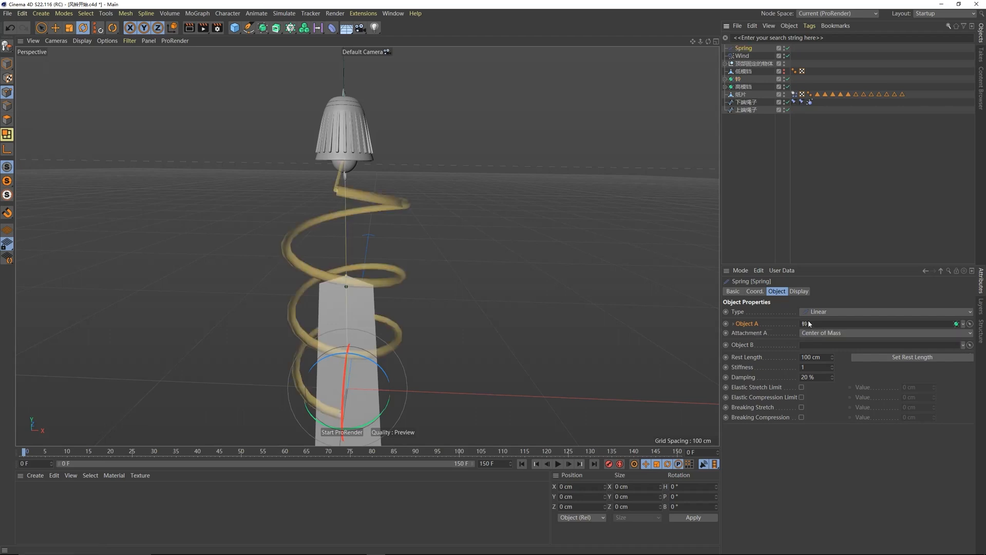
pyautogui.moveTo(744, 96); pyautogui.dragTo(810, 345)
pyautogui.moveTo(362, 328); pyautogui.dragTo(362, 245, button='middle')
pyautogui.keyDown('alt'); pyautogui.moveTo(362, 244); pyautogui.dragTo(371, 221); pyautogui.keyUp('alt')
pyautogui.keyDown('alt'); pyautogui.moveTo(372, 222); pyautogui.dragTo(368, 247, button='middle'); pyautogui.keyUp('alt')
pyautogui.scroll(-2, 367, 212)
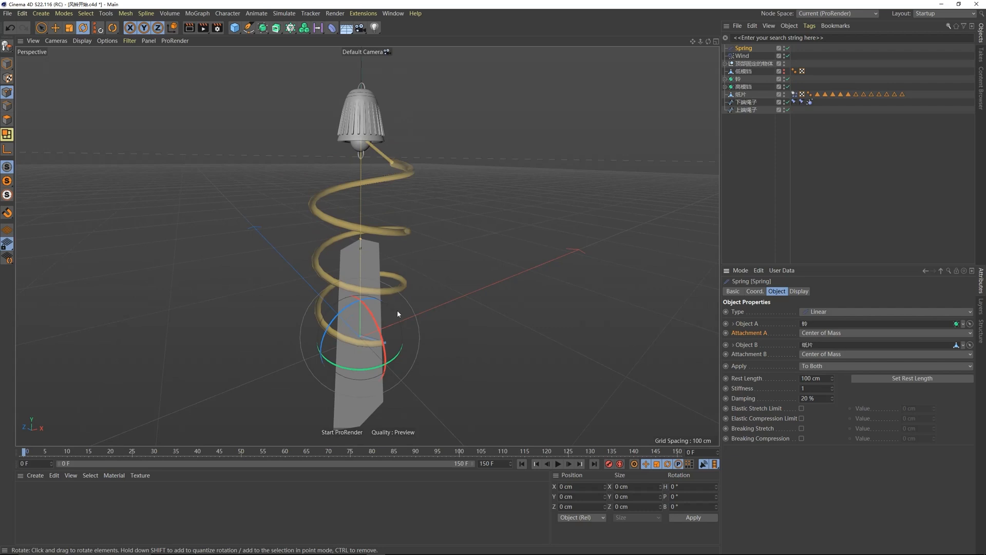
# Step: Mark the clapper's lower tip and the paper strip's upper tip on a screen capture, and close the capture
pyautogui.keyDown('alt'); pyautogui.moveTo(398, 313); pyautogui.dragTo(485, 323); pyautogui.keyUp('alt')
pyautogui.hotkey('ctrl', 'alt', 'a')
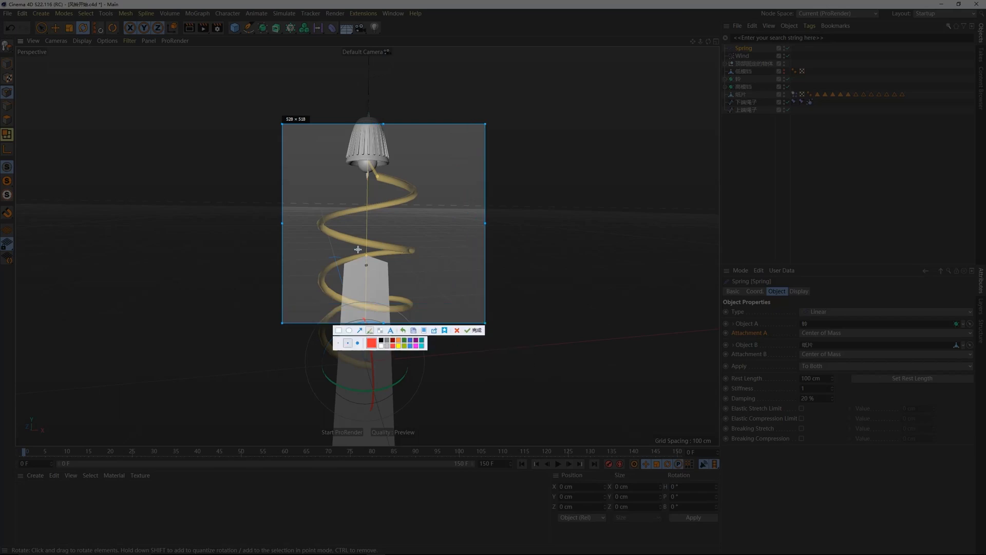
pyautogui.click(366, 178)
pyautogui.click(366, 255)
pyautogui.press('Return')
# Step: Select the lowest point of the clapper's (铃) hanging loop on its polygon mesh and store it as a point selection
pyautogui.scroll(3, 372, 164)
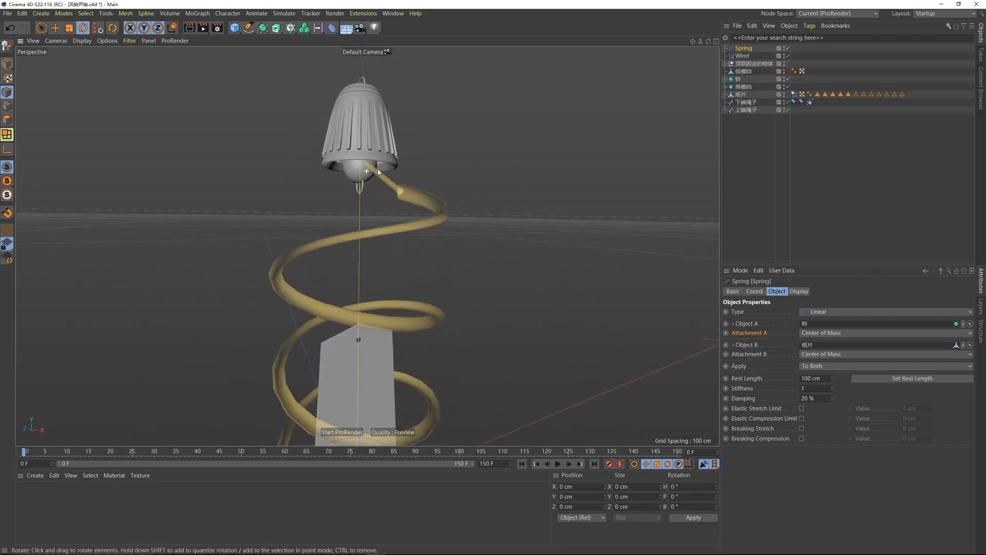
pyautogui.scroll(3, 359, 167)
pyautogui.scroll(-2, 358, 166)
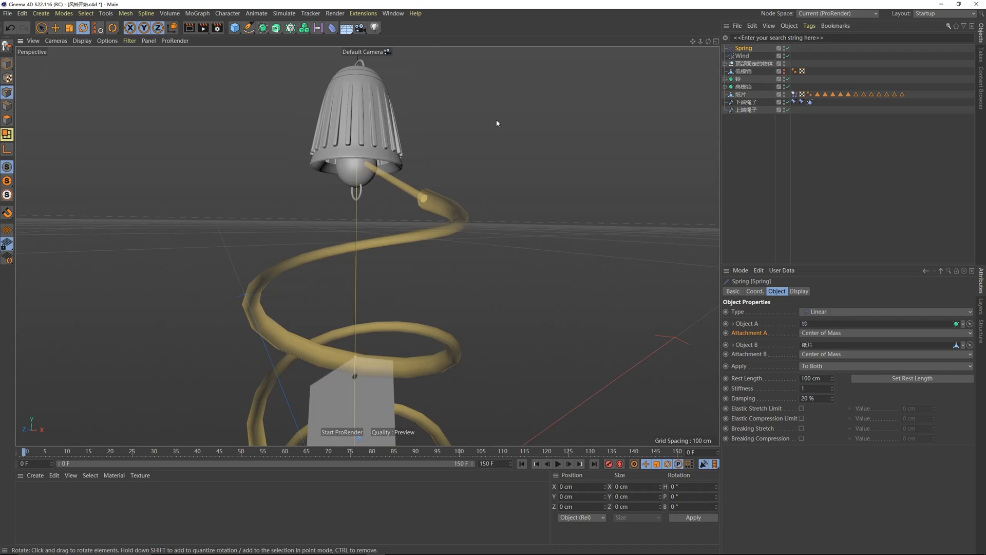
pyautogui.click(725, 79)
pyautogui.click(738, 87)
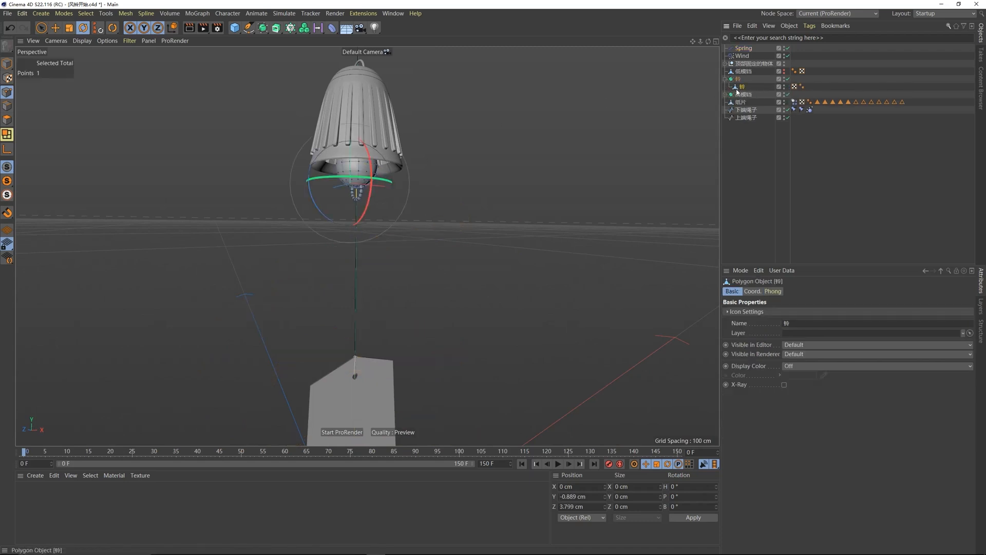
pyautogui.scroll(4, 364, 194)
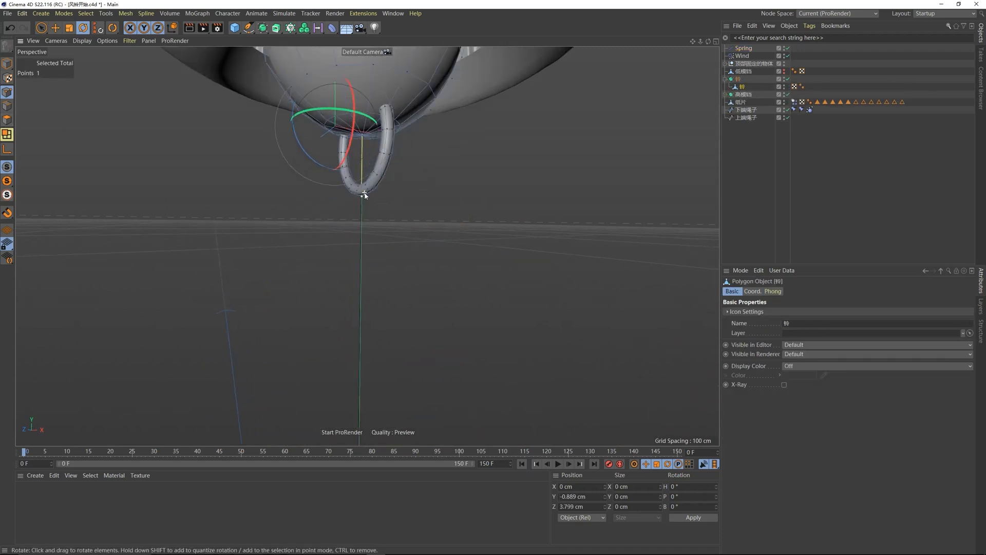
pyautogui.moveTo(364, 195)
pyautogui.keyDown('alt'); pyautogui.mouseDown()
pyautogui.moveTo(360, 221)
pyautogui.moveTo(353, 170)
pyautogui.moveTo(363, 205)
pyautogui.mouseUp(); pyautogui.keyUp('alt')
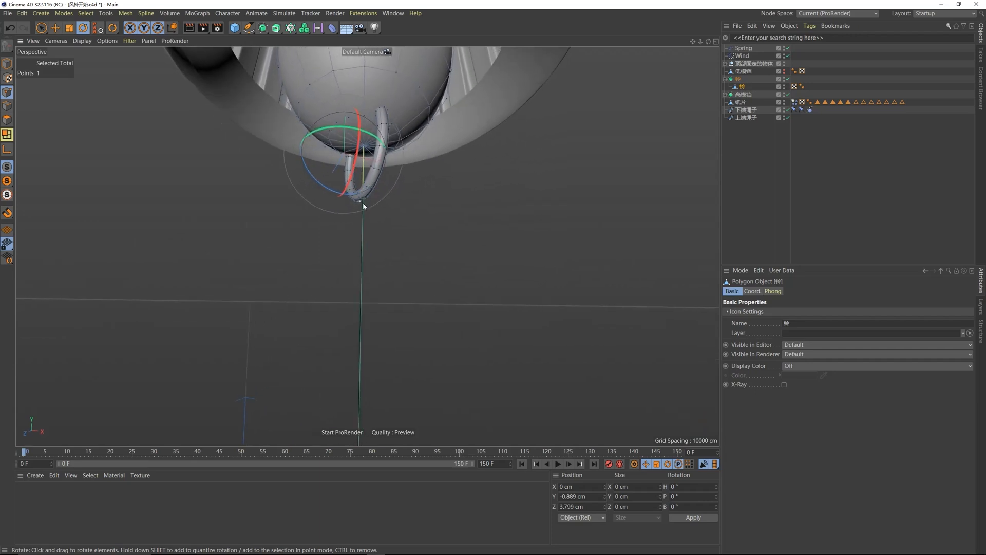
pyautogui.hotkey('ctrl', 'z')
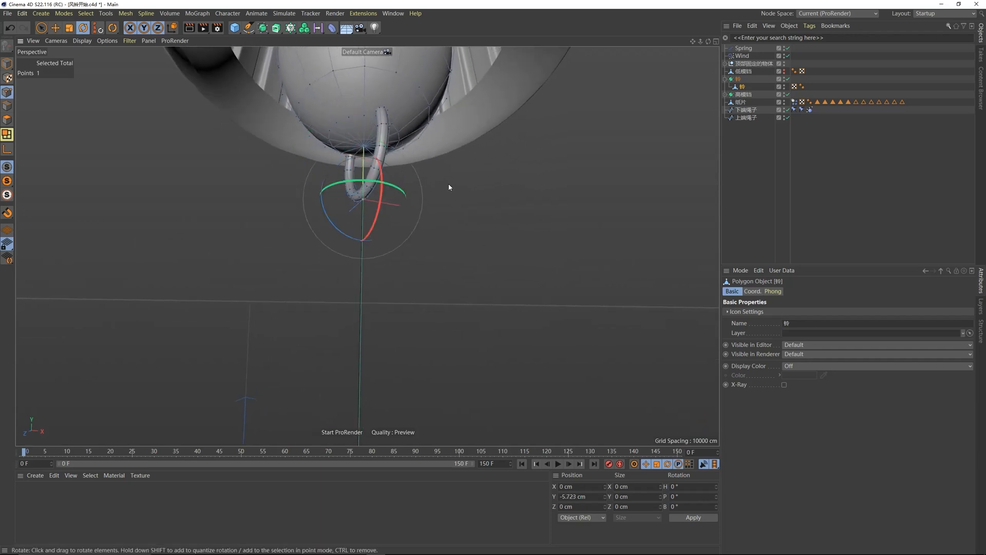
pyautogui.click(85, 13)
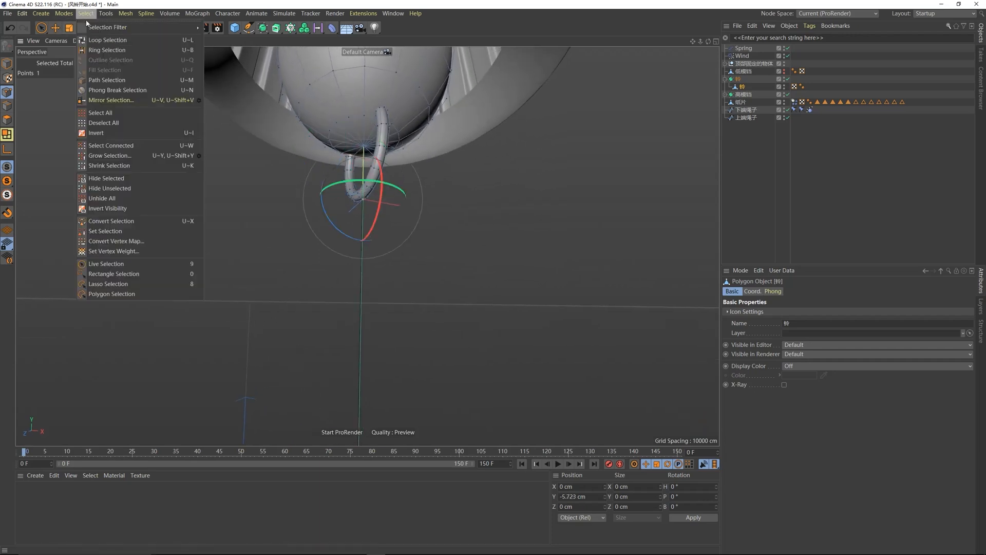
pyautogui.click(105, 231)
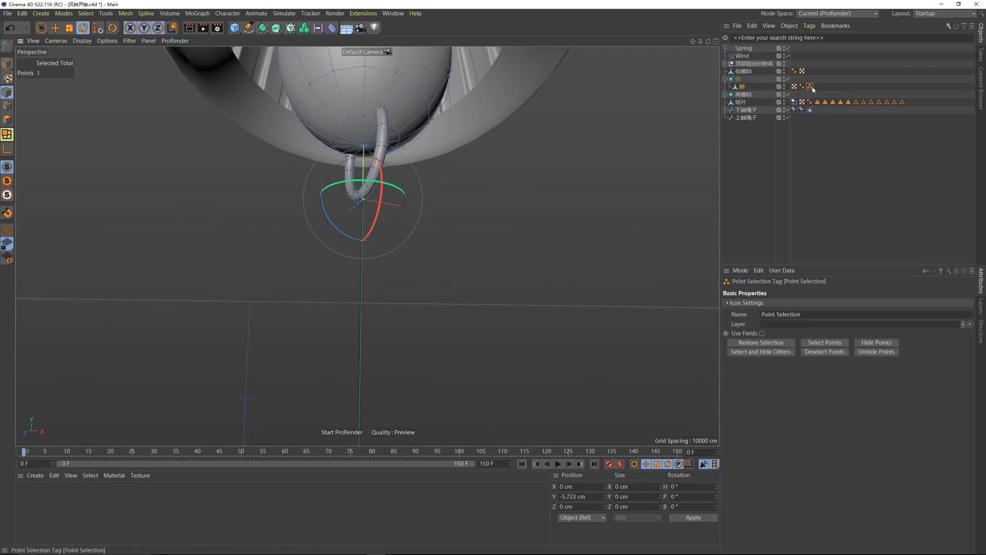
# Step: Select the point at the paper strip's (纸片) upper tip and store it as a point selection
pyautogui.click(740, 102)
pyautogui.scroll(-5, 412, 165)
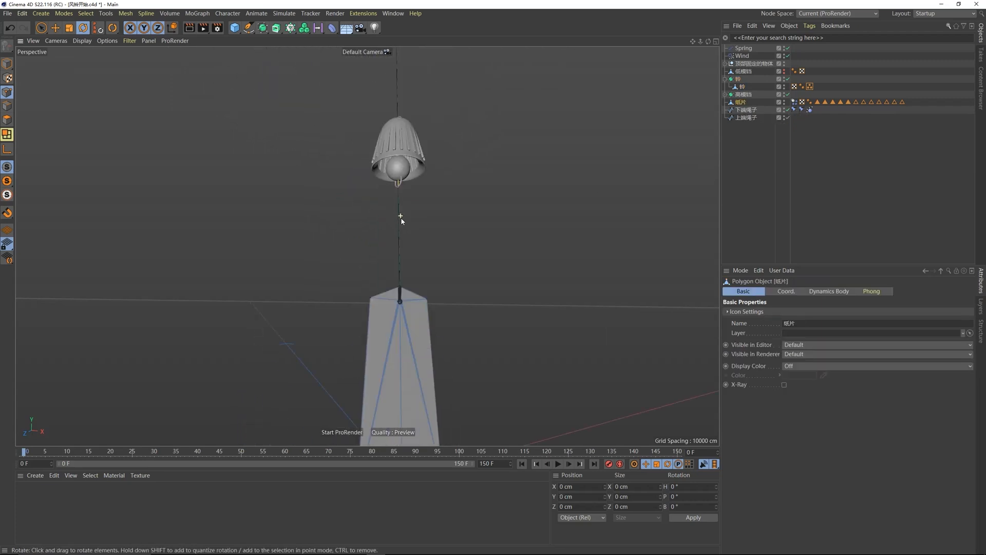
pyautogui.scroll(5, 393, 267)
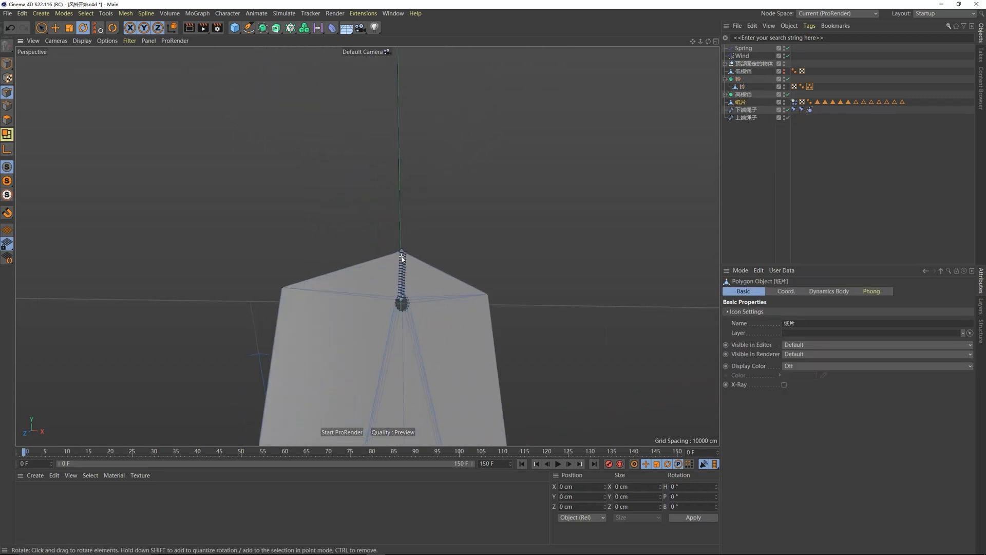
pyautogui.keyDown('alt'); pyautogui.moveTo(396, 267); pyautogui.dragTo(416, 226); pyautogui.keyUp('alt')
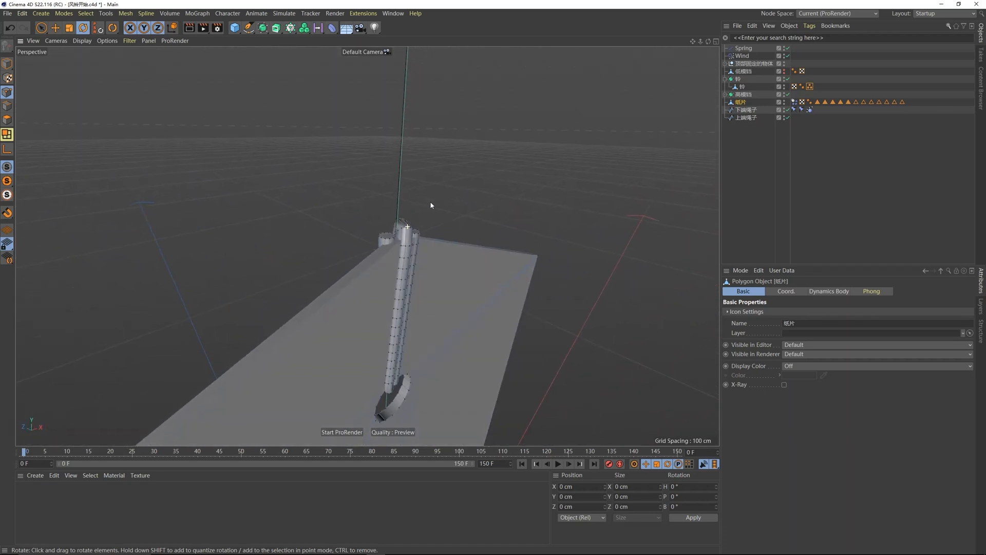
pyautogui.scroll(3, 430, 204)
pyautogui.click(399, 230)
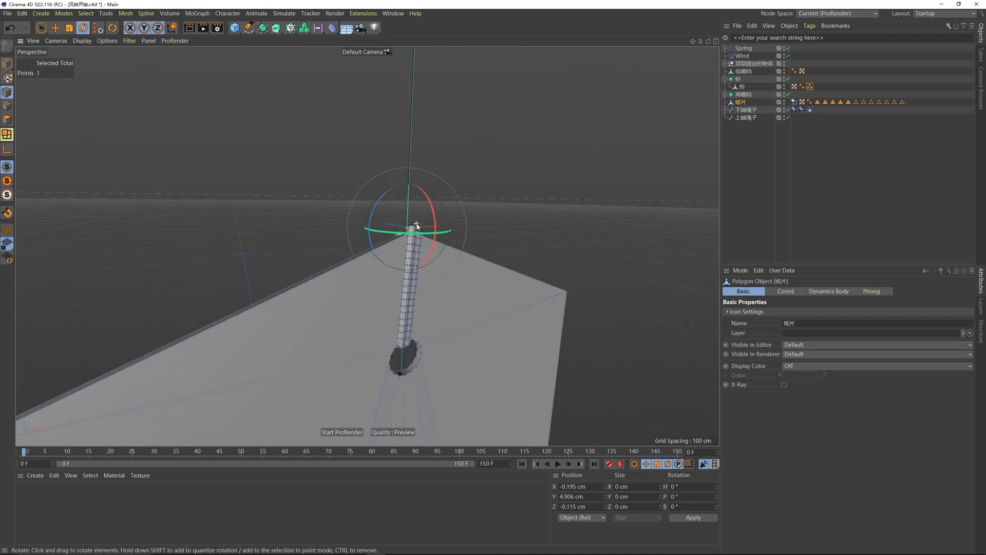
pyautogui.click(85, 13)
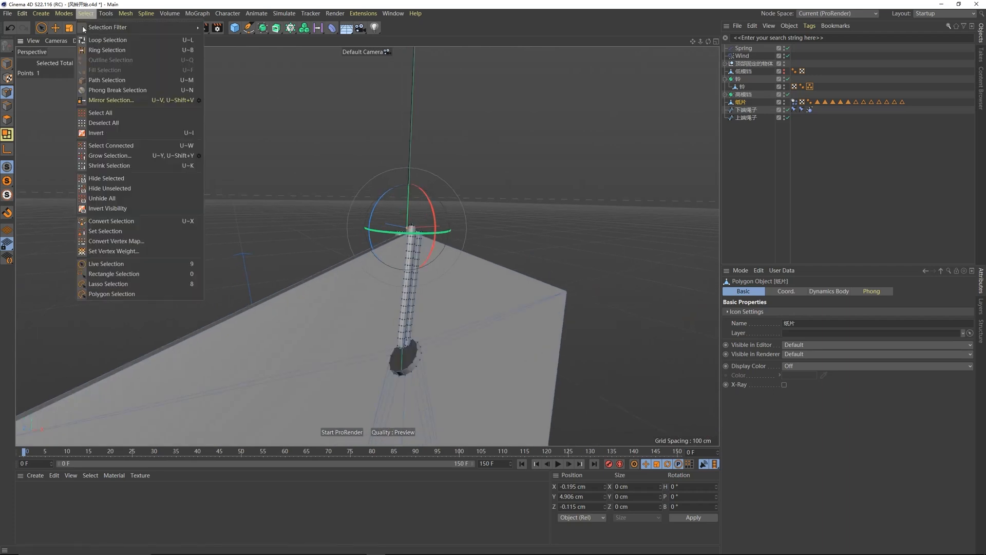
pyautogui.click(108, 232)
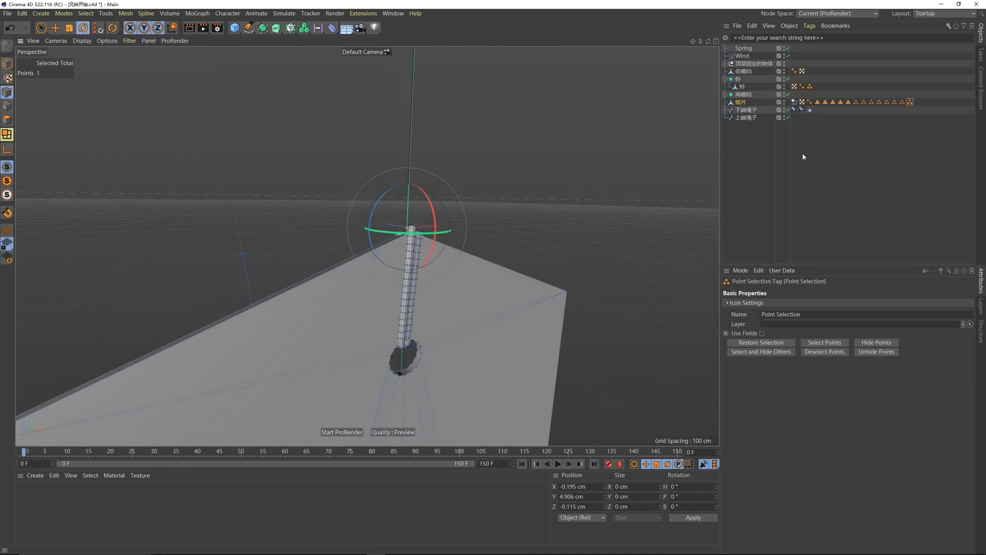
# Step: Delete all leftover edge and polygon selection tags from the paper strip (纸片), keeping its point selection tag
pyautogui.click(902, 102)
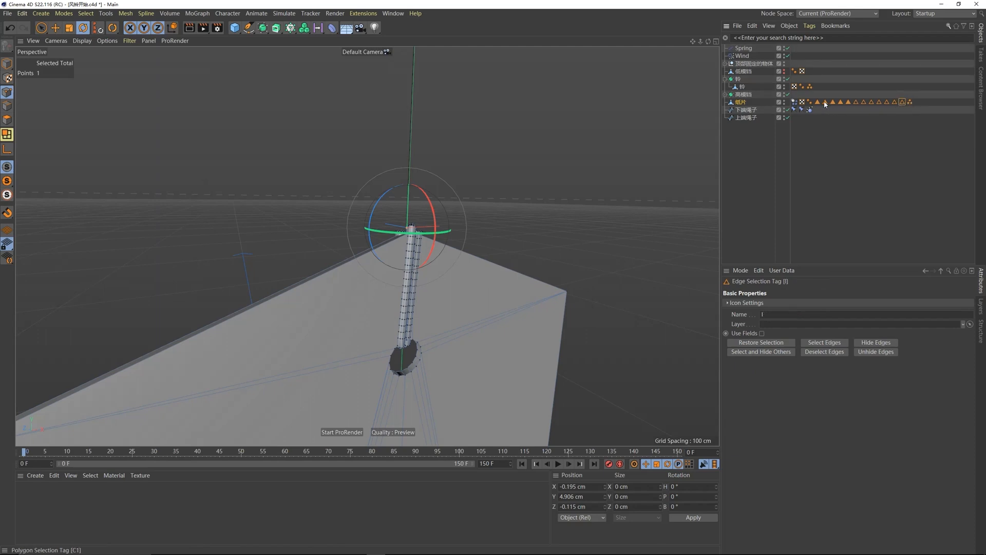
pyautogui.keyDown('shift'); pyautogui.click(818, 102); pyautogui.keyUp('shift')
pyautogui.press('Delete')
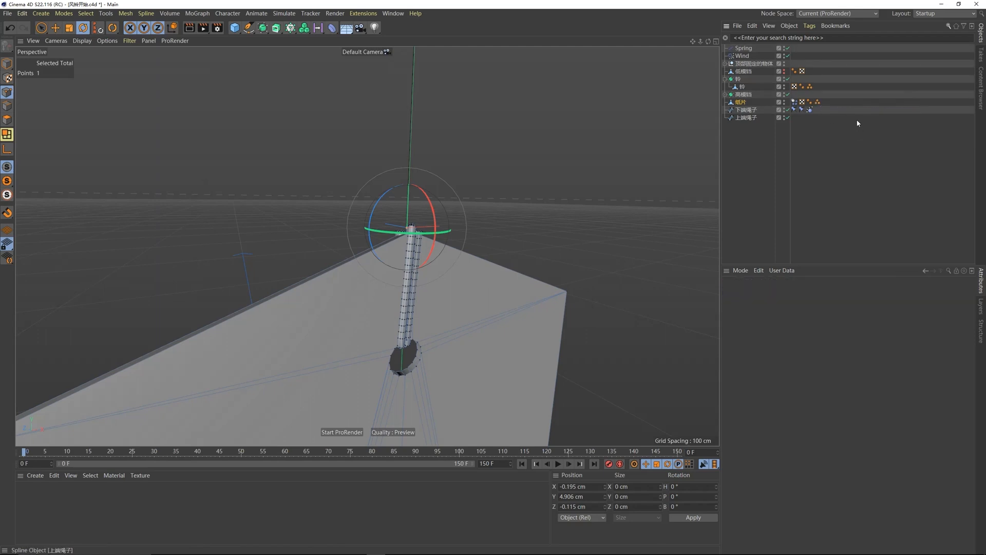
pyautogui.click(809, 110)
pyautogui.click(791, 118)
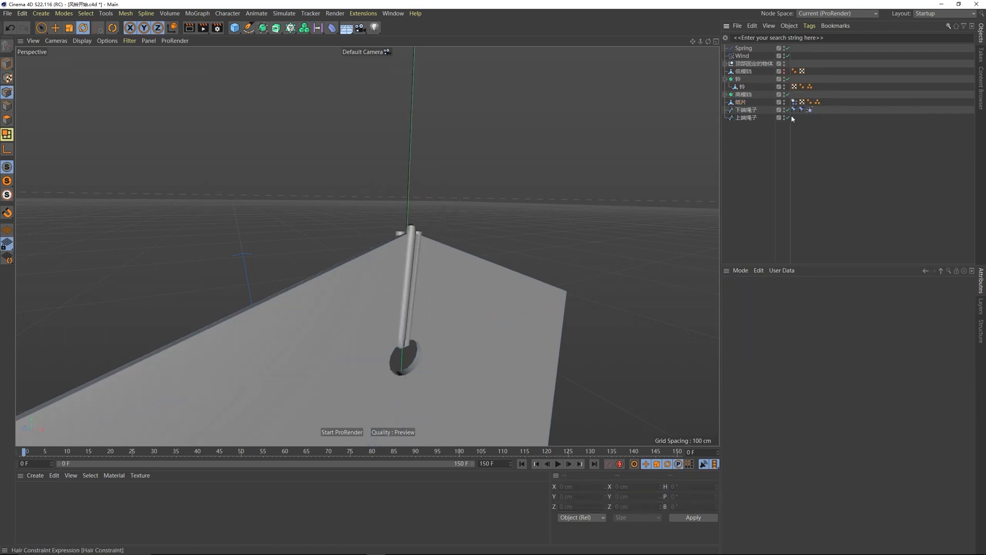
# Step: Attach the Spring's A end by Point Selection to the clapper's stored point, with Region of Influence 1% and Rest Length 45.424 cm
pyautogui.click(743, 48)
pyautogui.press('o')
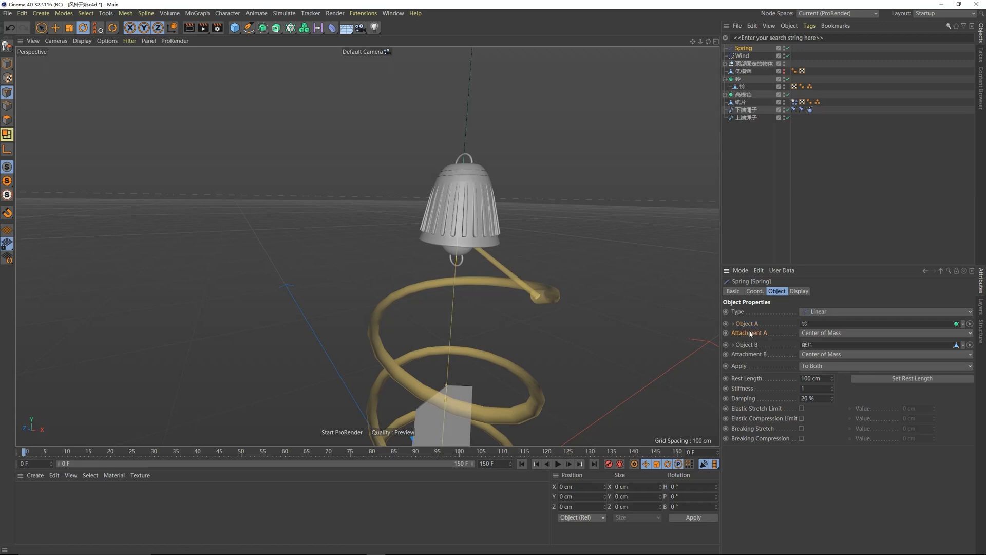
pyautogui.click(811, 334)
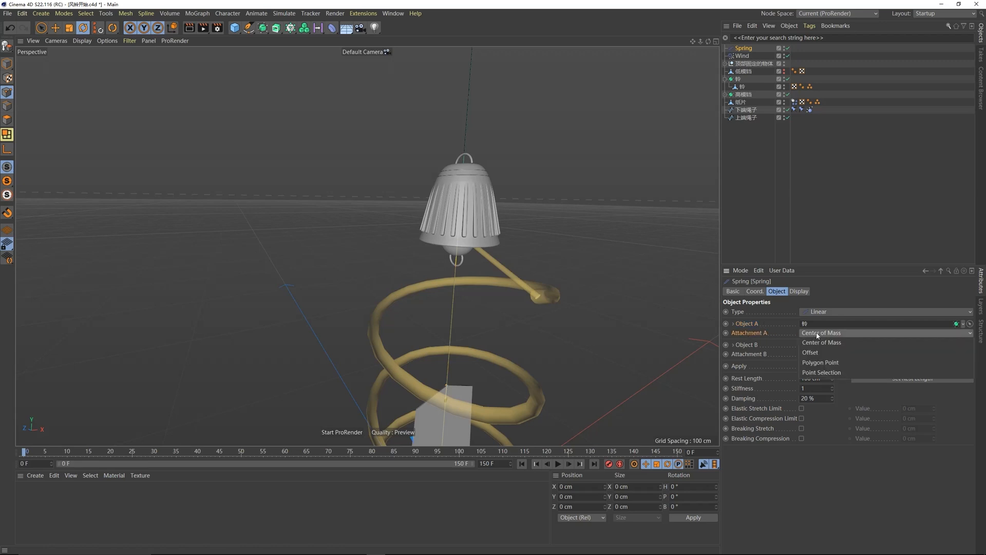
pyautogui.click(813, 374)
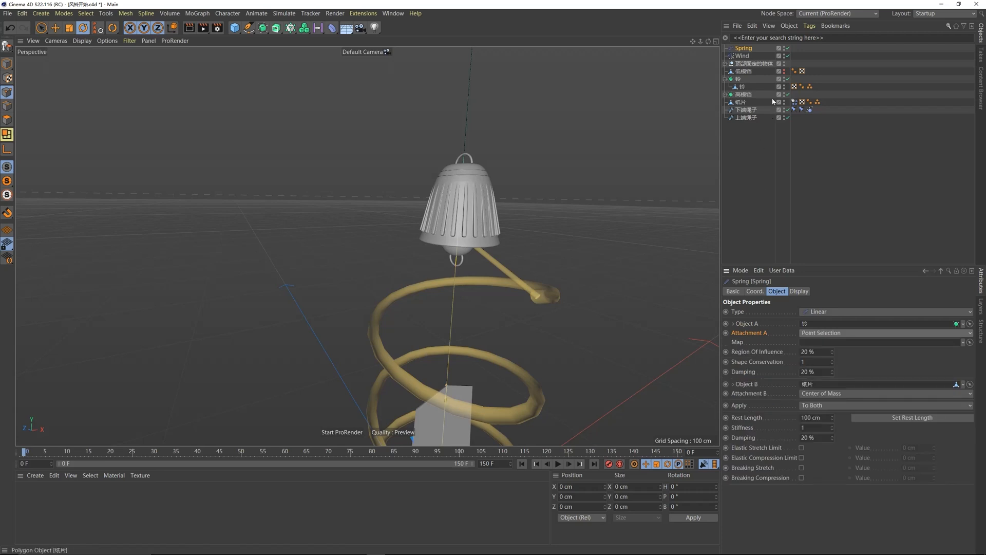
pyautogui.moveTo(815, 112); pyautogui.dragTo(832, 342)
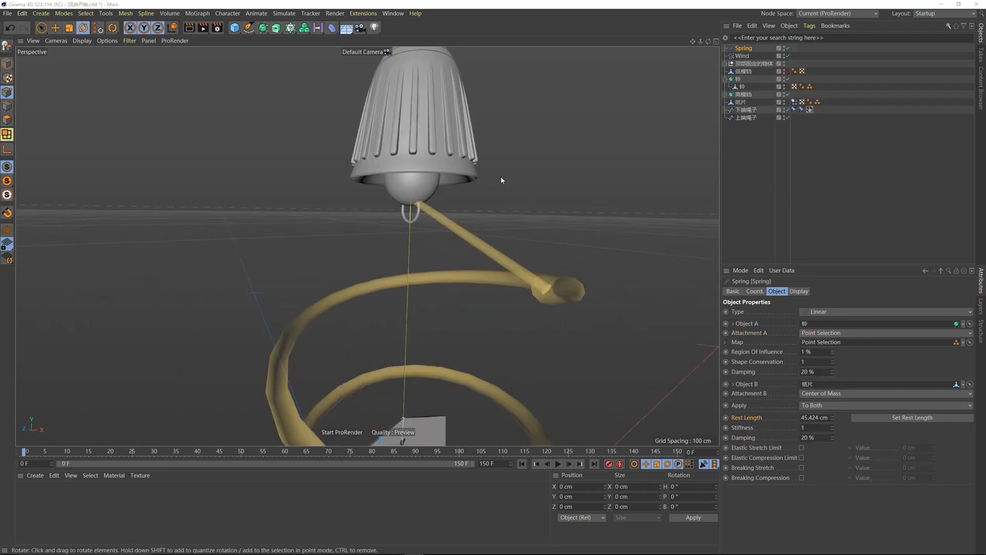
pyautogui.keyDown('alt'); pyautogui.moveTo(416, 192); pyautogui.dragTo(419, 194); pyautogui.keyUp('alt')
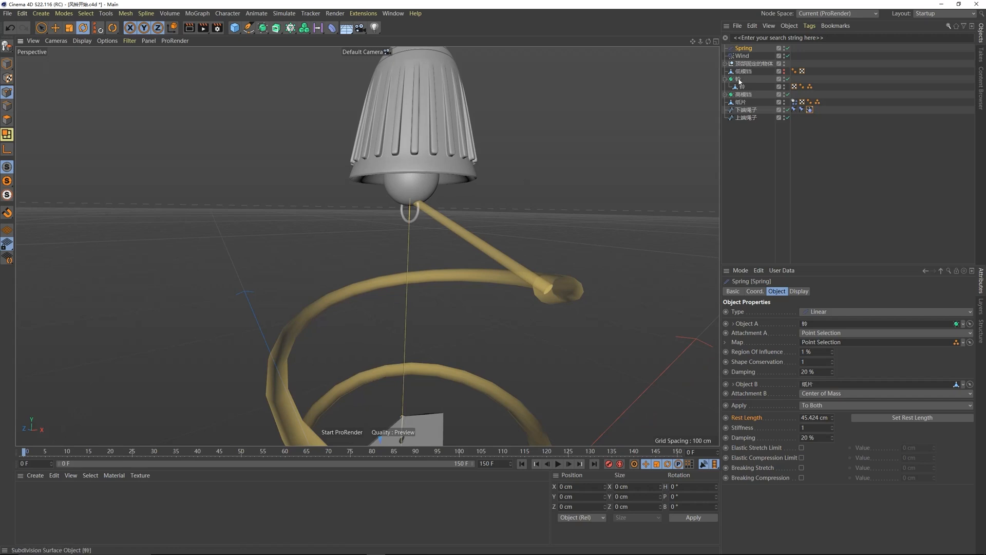
# Step: Replace the Spring's Object A with the clapper's polygon mesh (铃) nested under the subdivision surface
pyautogui.moveTo(738, 77); pyautogui.dragTo(742, 88)
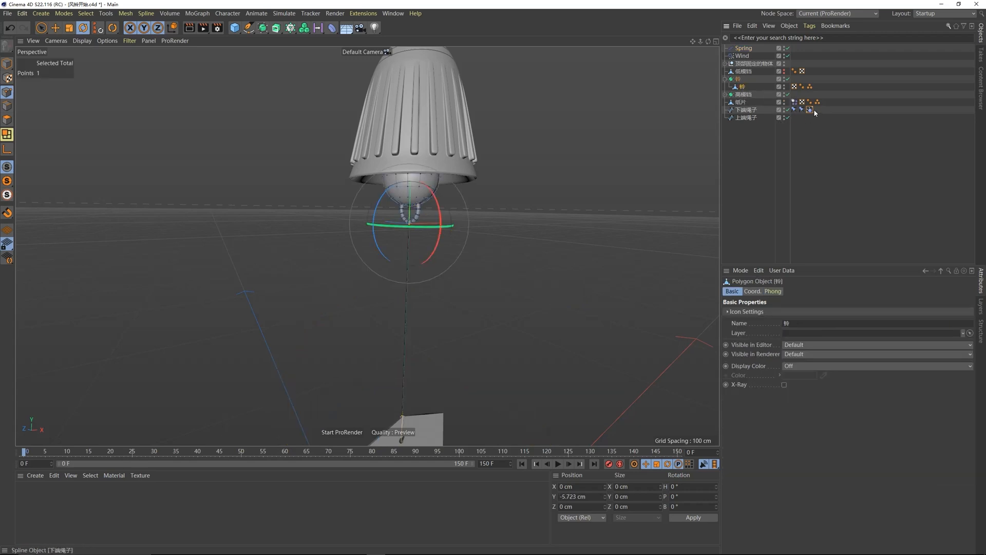
pyautogui.click(744, 49)
pyautogui.moveTo(742, 87); pyautogui.dragTo(810, 325)
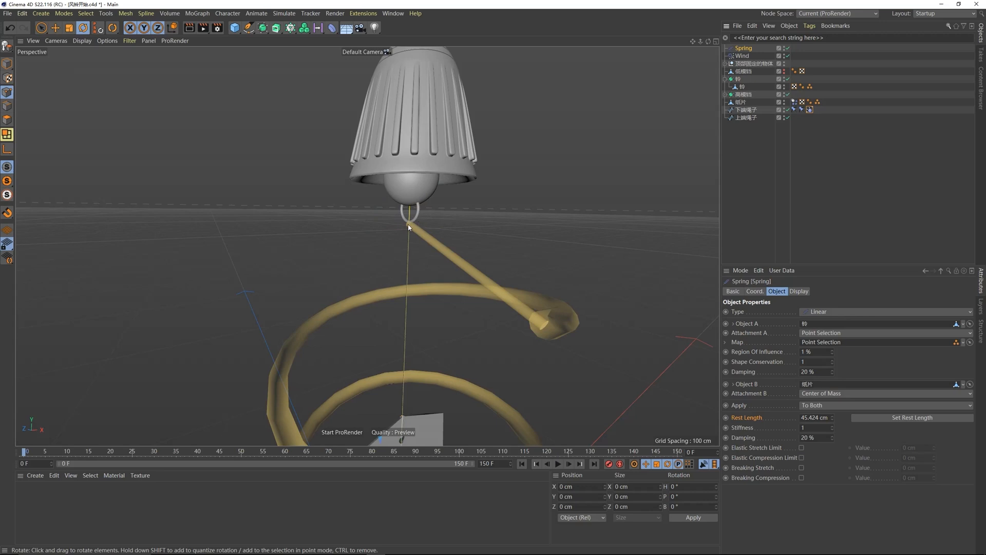
pyautogui.click(741, 87)
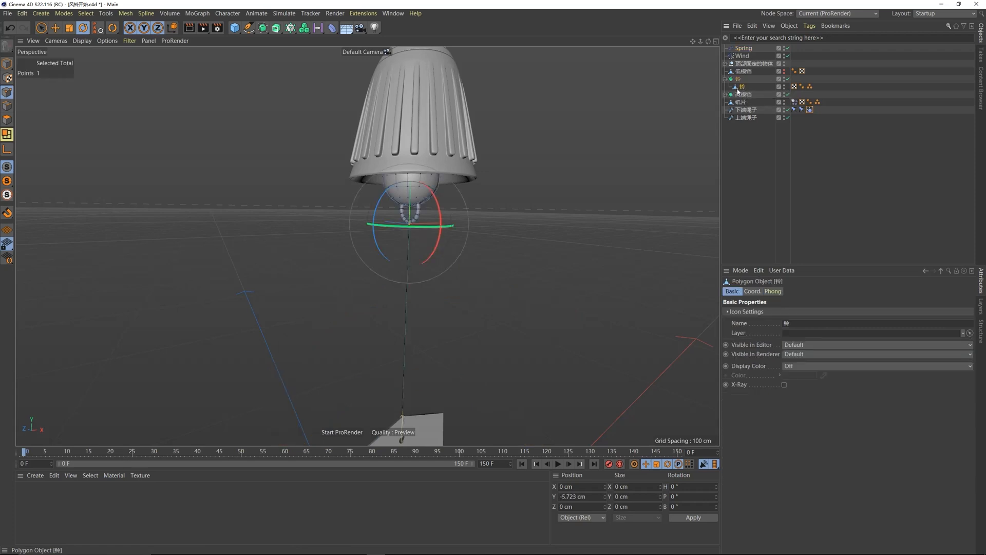
pyautogui.click(809, 87)
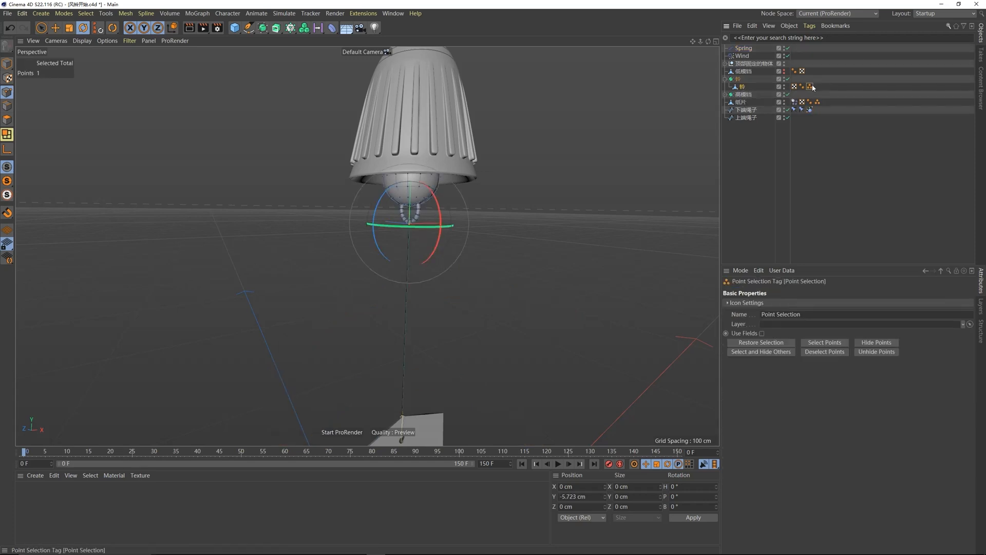
pyautogui.click(740, 87)
pyautogui.click(744, 49)
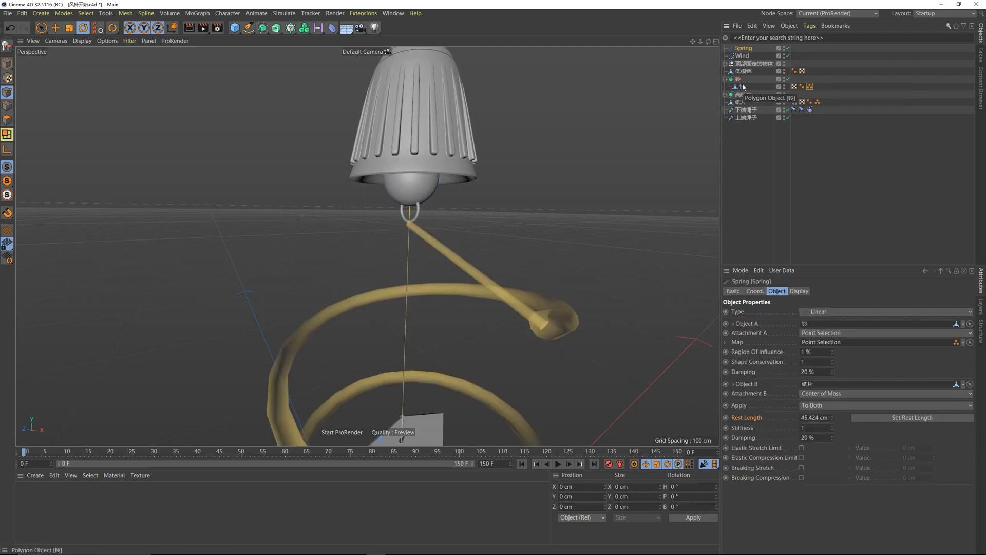
pyautogui.moveTo(742, 87); pyautogui.dragTo(811, 328)
# Step: Attach the Spring's B end by Point Selection to the paper strip's stored tip point, with Region of Influence 1%
pyautogui.scroll(-3, 418, 279)
pyautogui.keyDown('alt'); pyautogui.moveTo(421, 427); pyautogui.dragTo(423, 325, button='middle'); pyautogui.keyUp('alt')
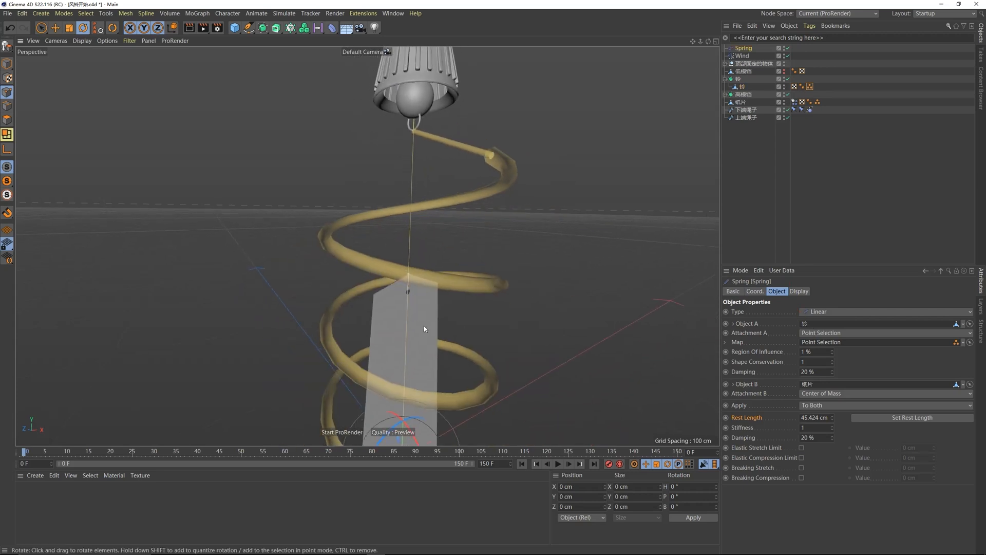
pyautogui.click(739, 102)
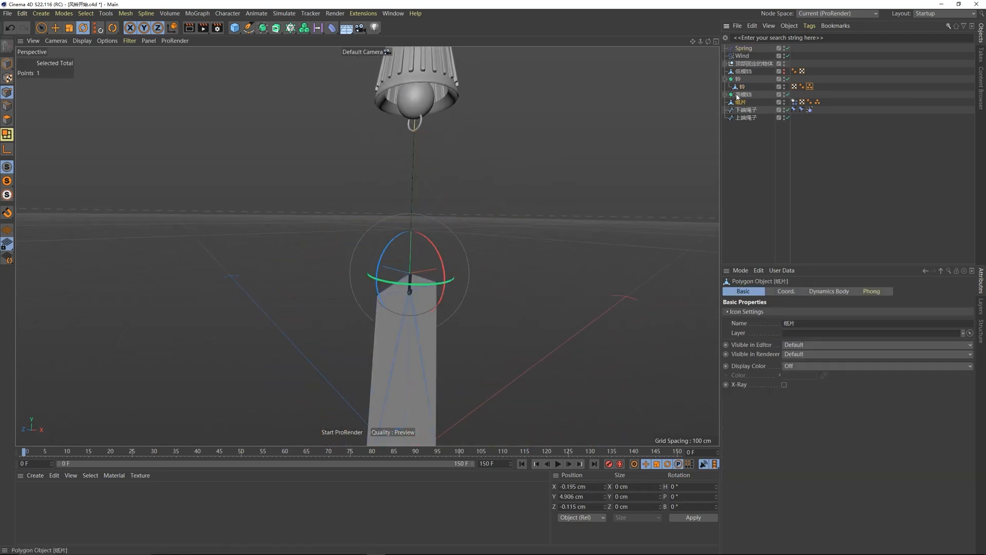
pyautogui.click(753, 49)
pyautogui.click(815, 394)
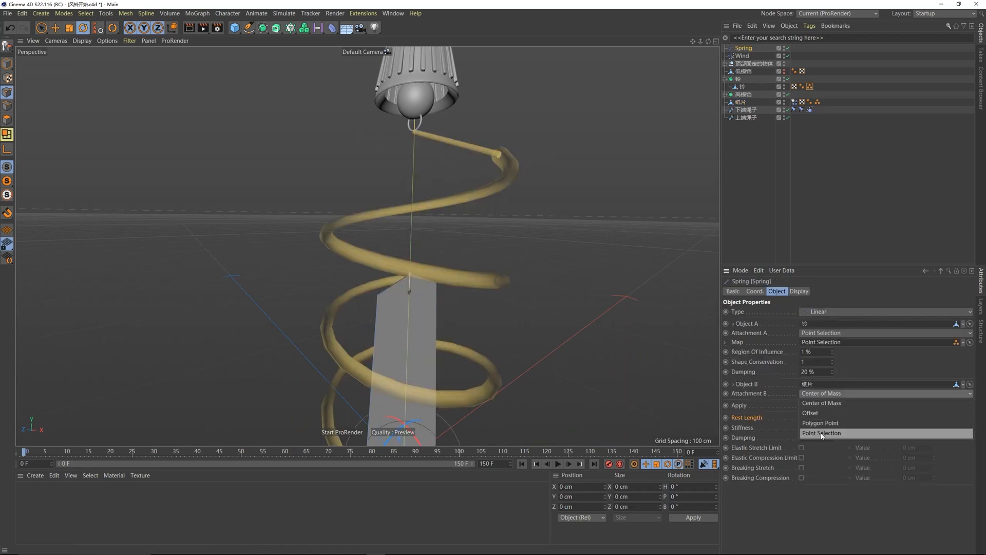
pyautogui.click(804, 431)
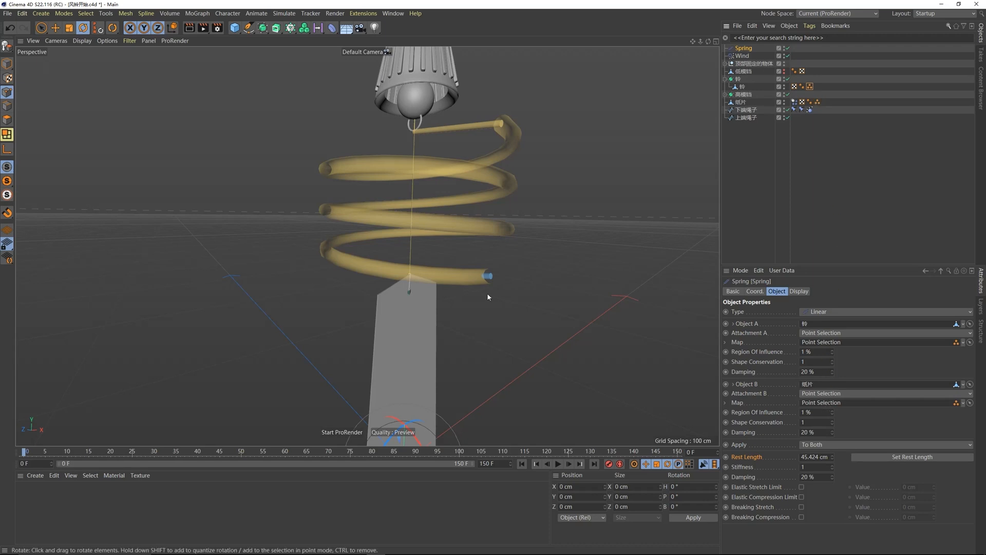
# Step: Play the simulation to check how the Spring holds the swinging paper strip, and rewind to frame 0
pyautogui.keyDown('alt'); pyautogui.moveTo(487, 292); pyautogui.dragTo(385, 311); pyautogui.keyUp('alt')
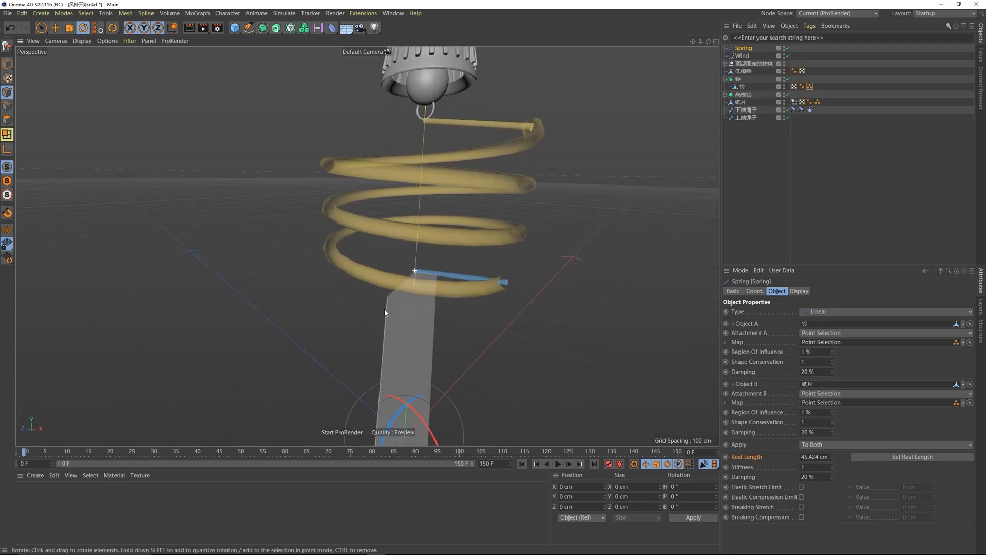
pyautogui.scroll(-6, 412, 212)
pyautogui.keyDown('alt'); pyautogui.moveTo(412, 211); pyautogui.dragTo(400, 183); pyautogui.keyUp('alt')
pyautogui.click(557, 464)
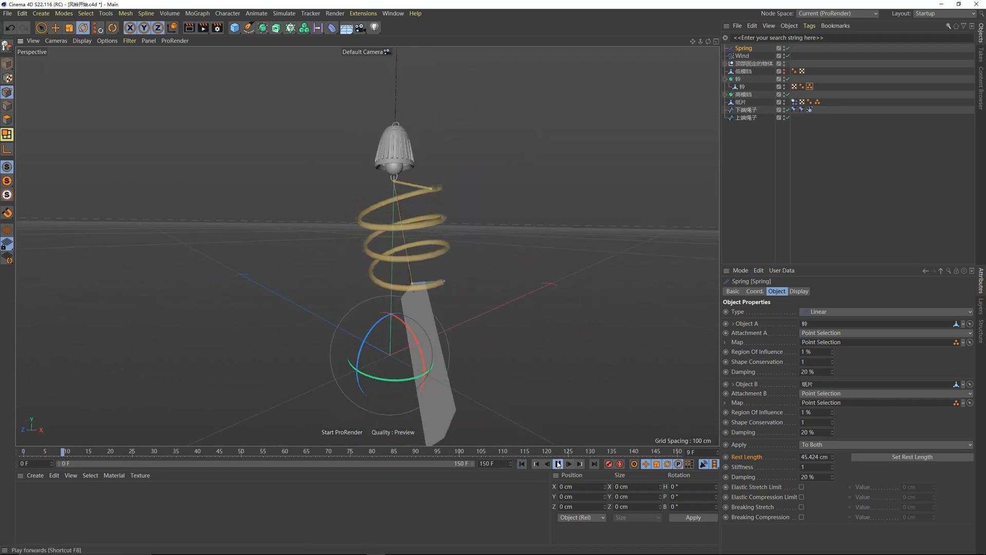
pyautogui.click(791, 236)
pyautogui.keyDown('alt'); pyautogui.moveTo(461, 203); pyautogui.dragTo(346, 172); pyautogui.keyUp('alt')
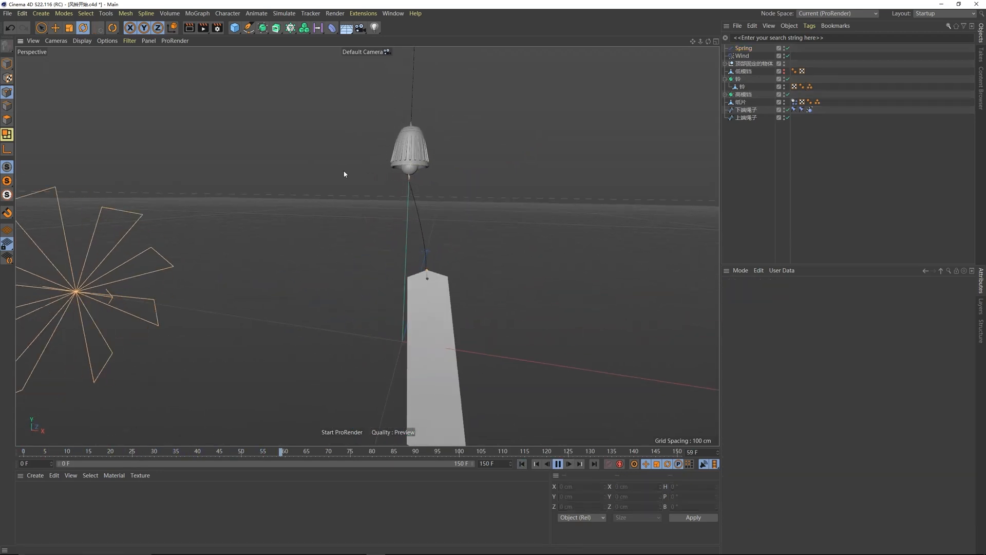
pyautogui.click(558, 464)
pyautogui.click(522, 463)
pyautogui.keyDown('alt'); pyautogui.moveTo(425, 266); pyautogui.dragTo(456, 264); pyautogui.keyUp('alt')
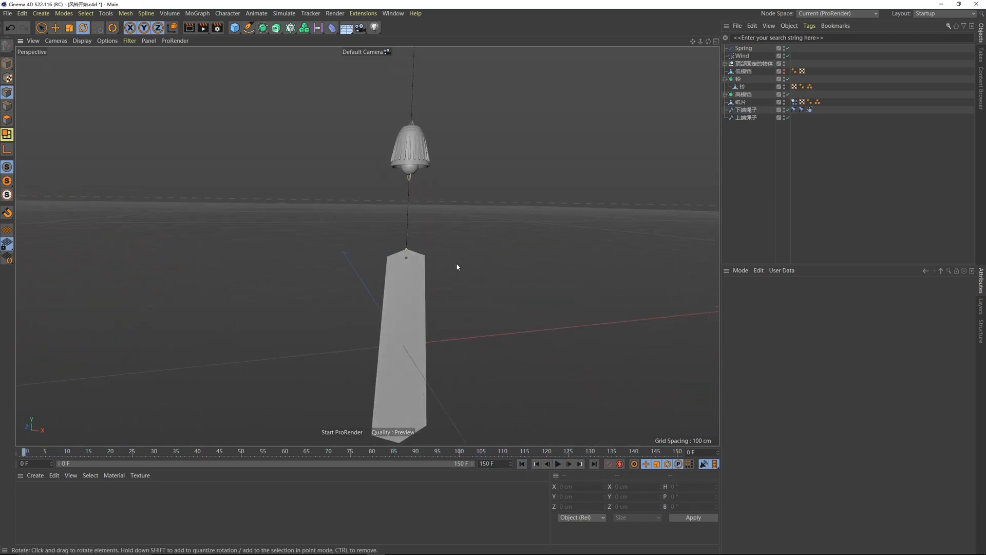
# Step: Inspect the clapper and Spring connection up close, play the simulation again to watch the strip swing, and rewind to frame 0
pyautogui.scroll(5, 412, 174)
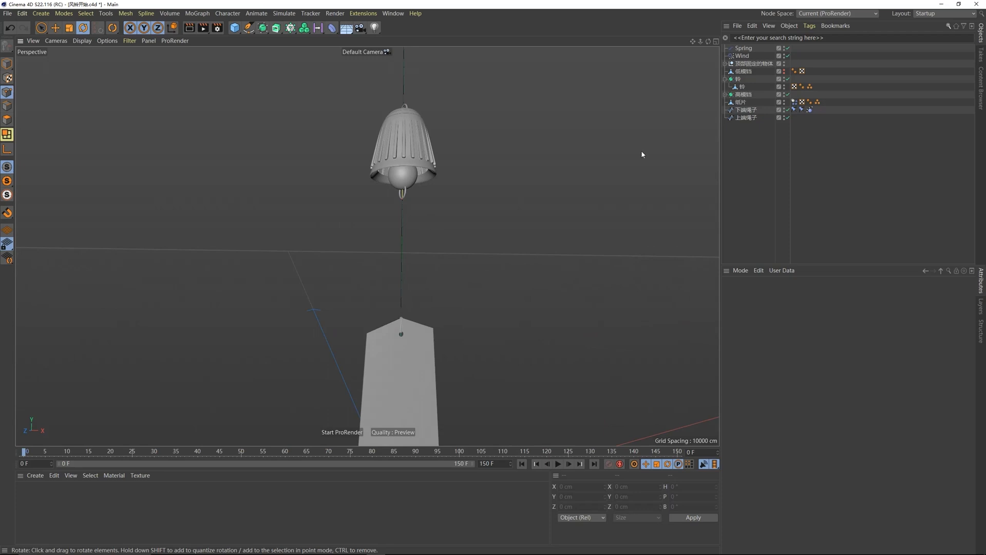
pyautogui.click(743, 48)
pyautogui.click(467, 154)
pyautogui.click(405, 153)
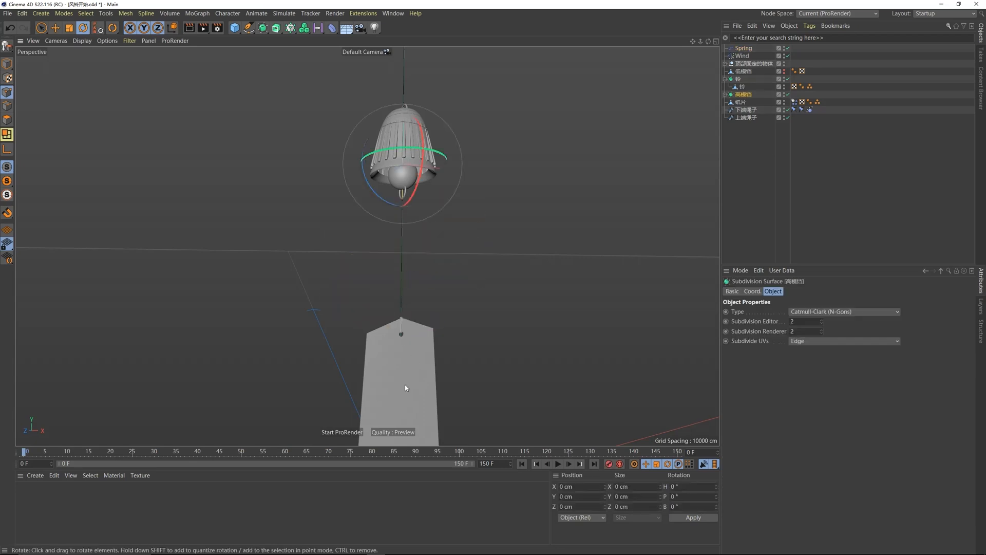
pyautogui.scroll(-3, 401, 319)
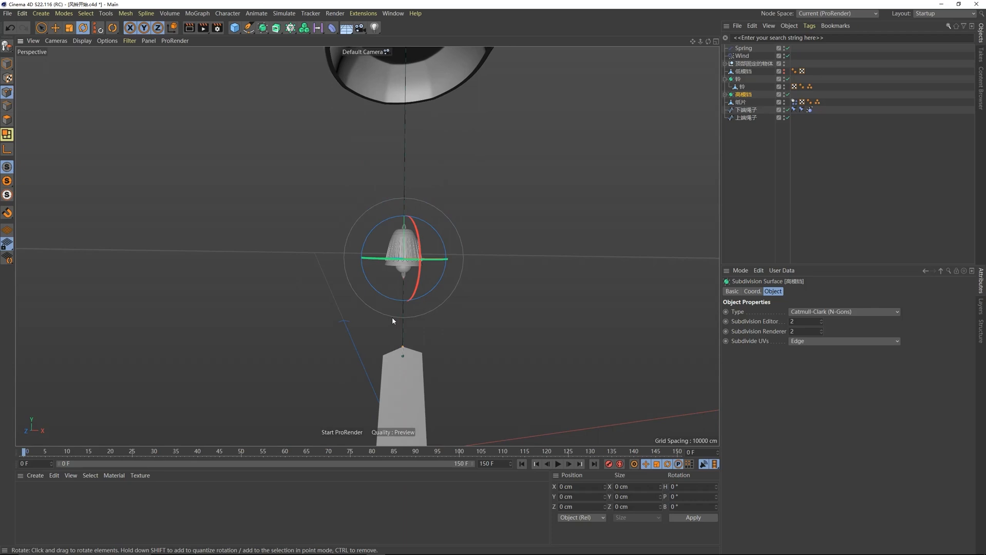
pyautogui.click(558, 464)
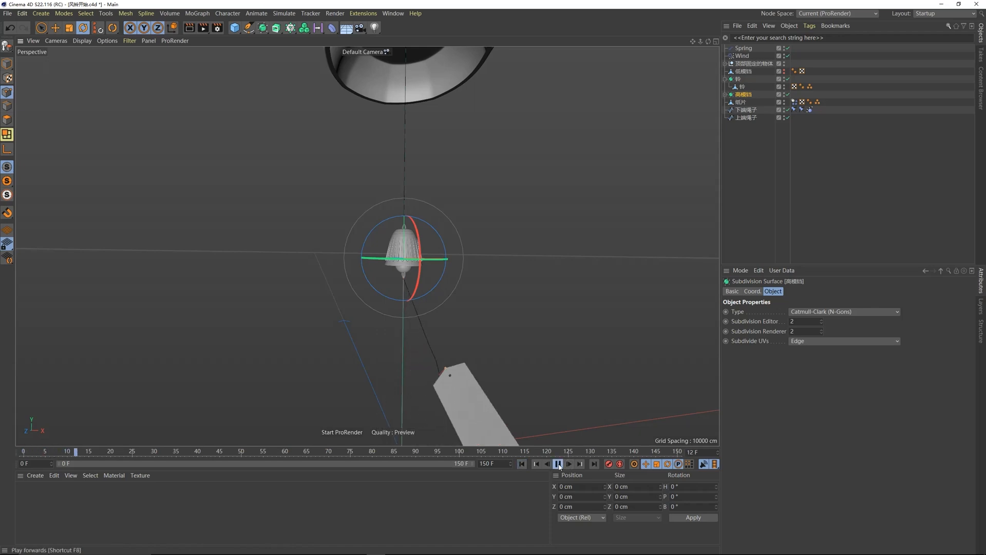
pyautogui.click(558, 464)
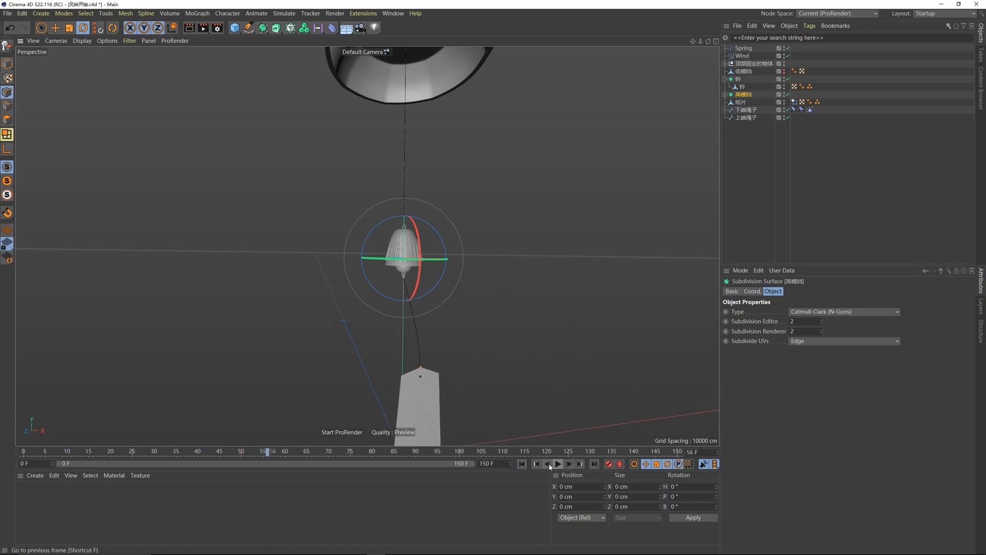
pyautogui.click(525, 463)
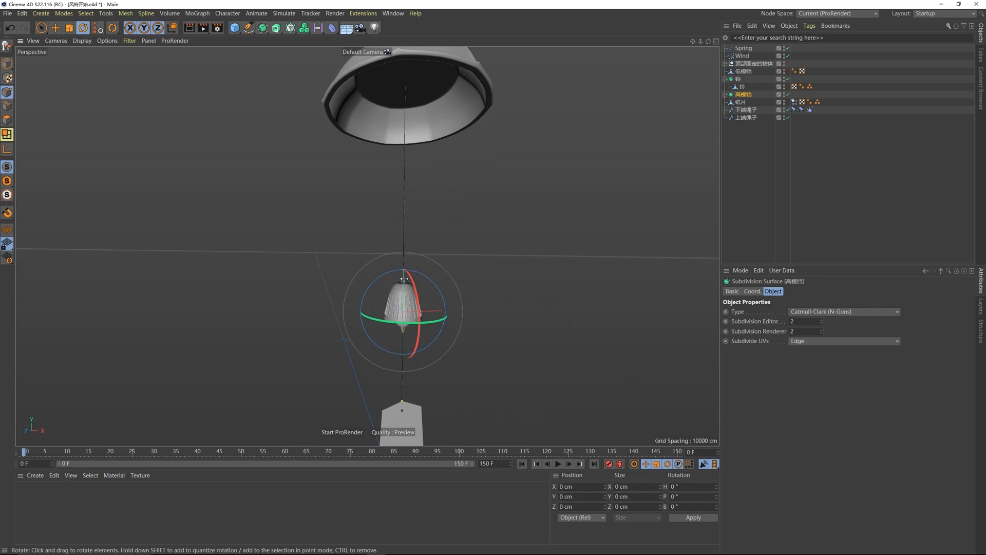
pyautogui.keyDown('alt'); pyautogui.moveTo(404, 279); pyautogui.dragTo(395, 215); pyautogui.keyUp('alt')
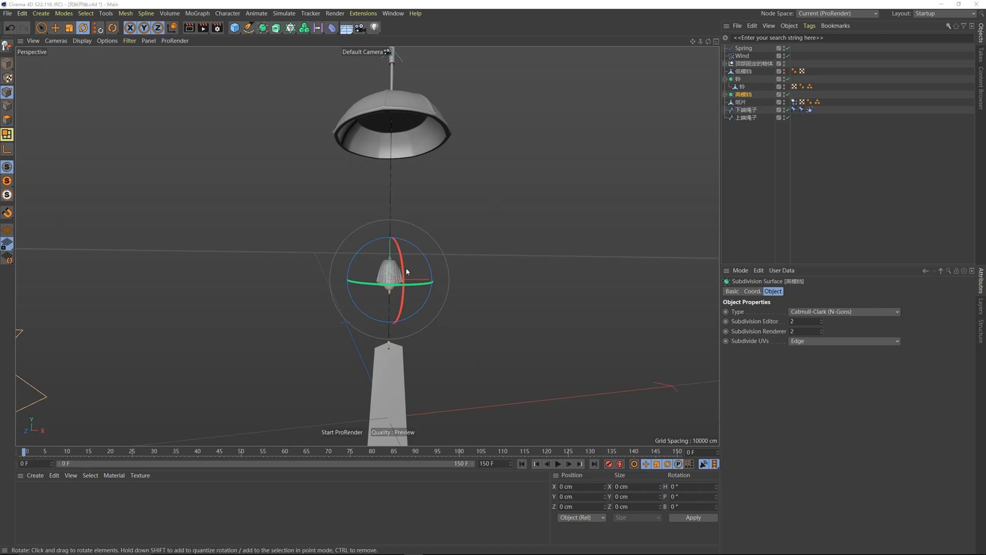
pyautogui.scroll(4, 391, 246)
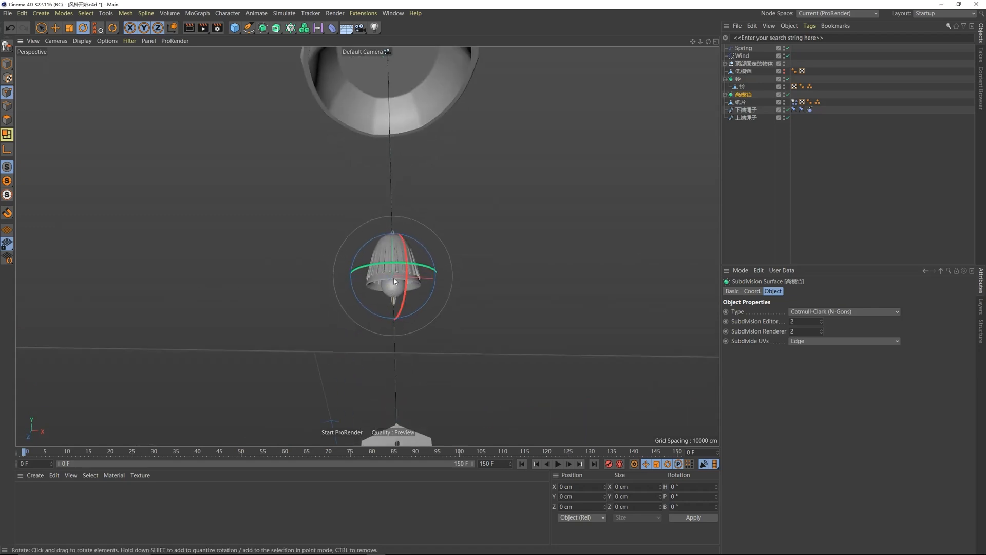
pyautogui.keyDown('alt'); pyautogui.moveTo(393, 276); pyautogui.dragTo(390, 270); pyautogui.keyUp('alt')
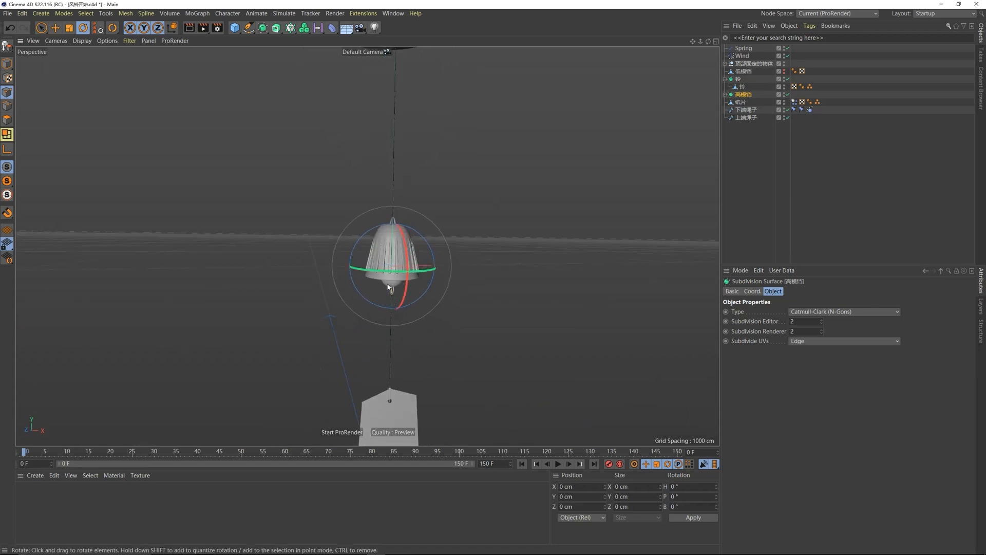
pyautogui.keyDown('alt'); pyautogui.moveTo(390, 270); pyautogui.dragTo(378, 296, button='middle'); pyautogui.keyUp('alt')
pyautogui.scroll(-3, 378, 297)
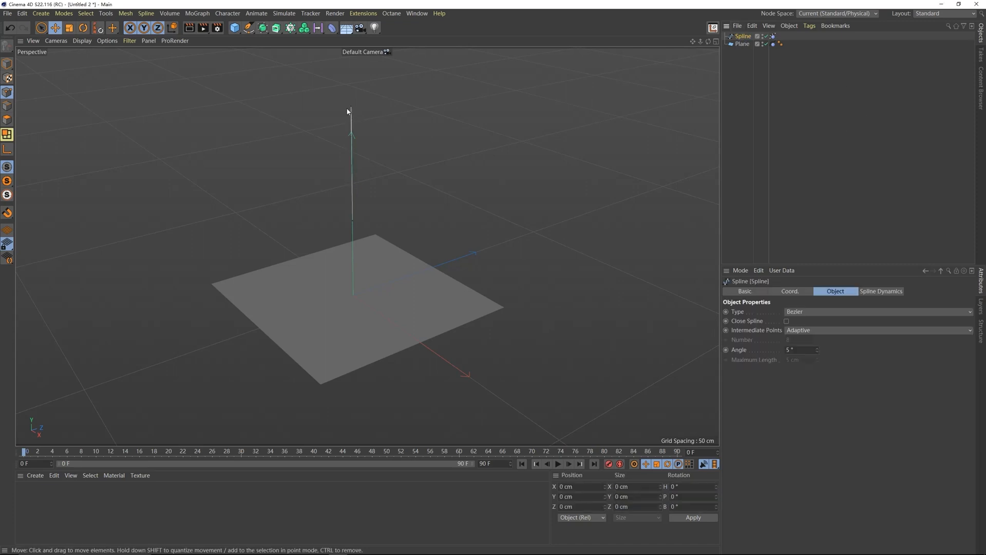
# Step: In the separate spline-and-plane test scene, inspect the spline's points and Spline Dynamics tag, and play its simulation
pyautogui.hotkey('ctrl', 'a')
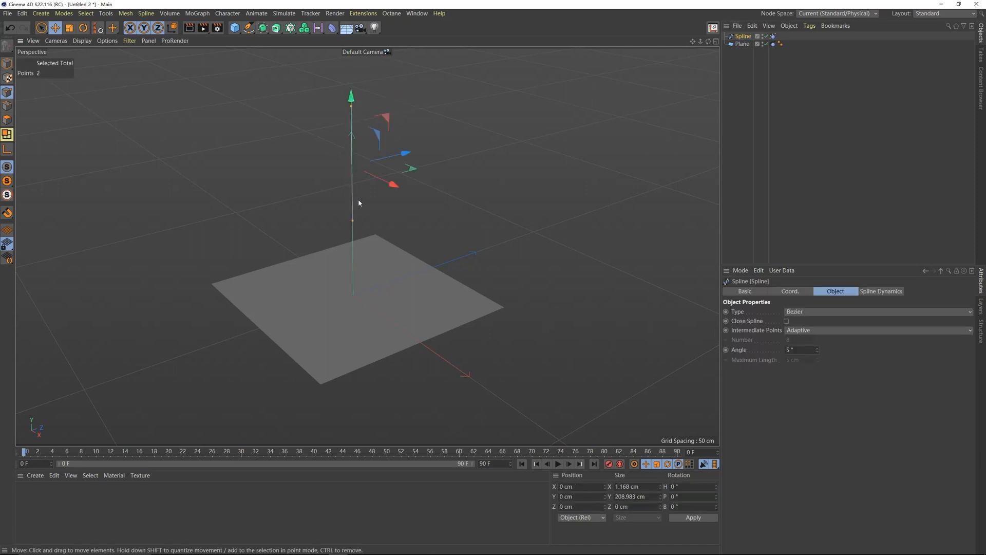
pyautogui.click(847, 93)
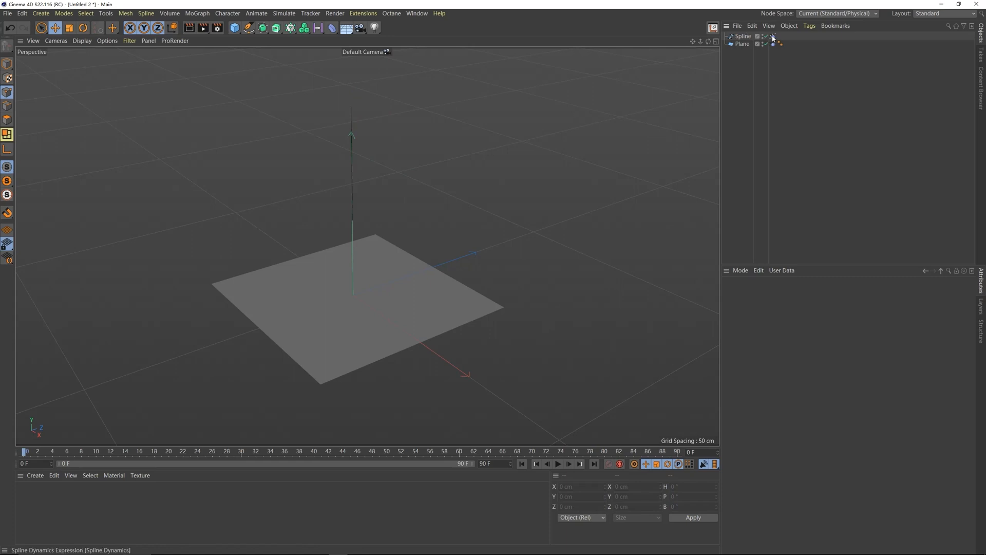
pyautogui.click(773, 37)
pyautogui.click(742, 43)
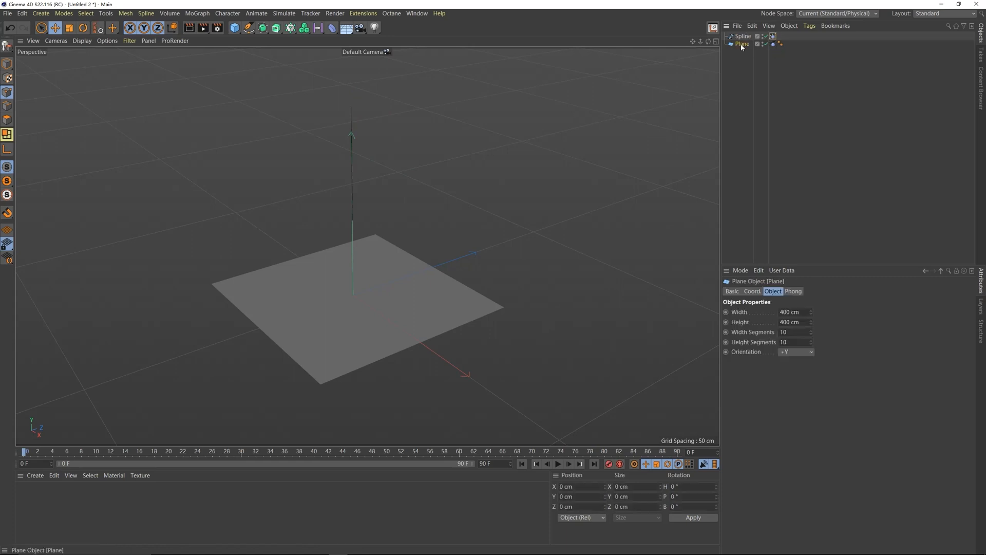
pyautogui.click(854, 88)
pyautogui.click(557, 464)
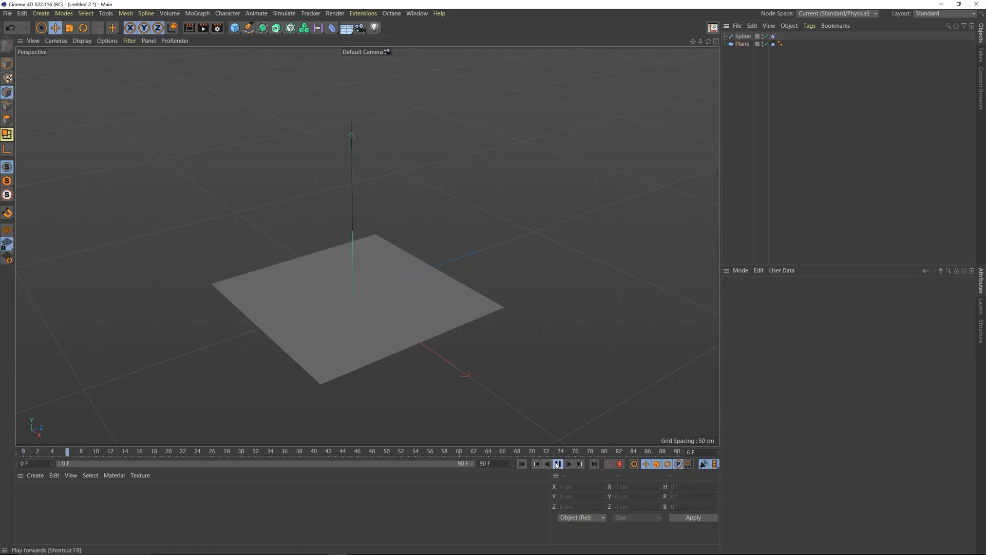
pyautogui.keyDown('alt'); pyautogui.moveTo(374, 348); pyautogui.dragTo(400, 332); pyautogui.keyUp('alt')
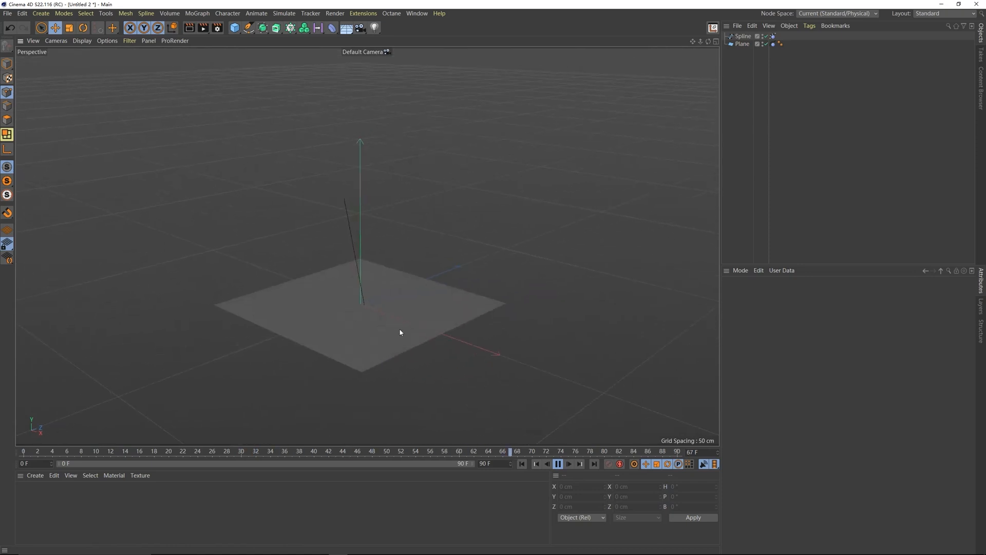
# Step: Extend the test scene's timeline to 200 F, replay the spline simulation from the start and stop it
pyautogui.click(496, 468)
pyautogui.write('200')
pyautogui.press('Return')
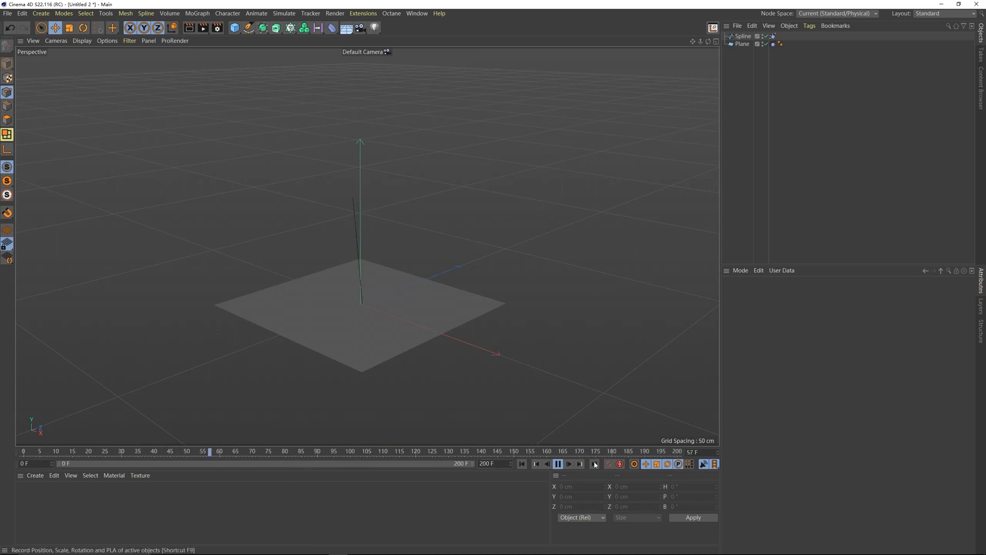
pyautogui.moveTo(423, 346)
pyautogui.keyDown('alt'); pyautogui.mouseDown()
pyautogui.moveTo(383, 344)
pyautogui.moveTo(405, 343)
pyautogui.mouseUp(); pyautogui.keyUp('alt')
pyautogui.click(524, 465)
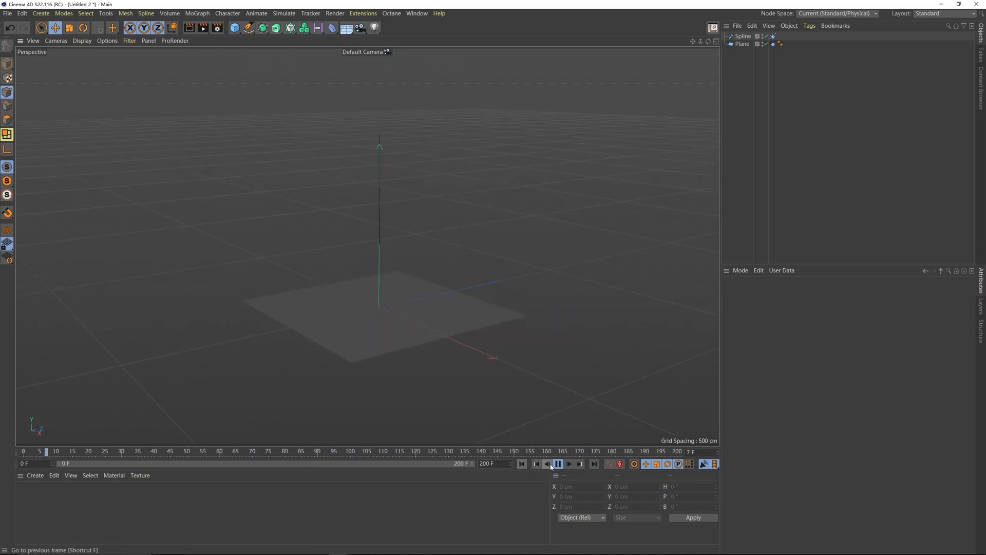
pyautogui.click(557, 464)
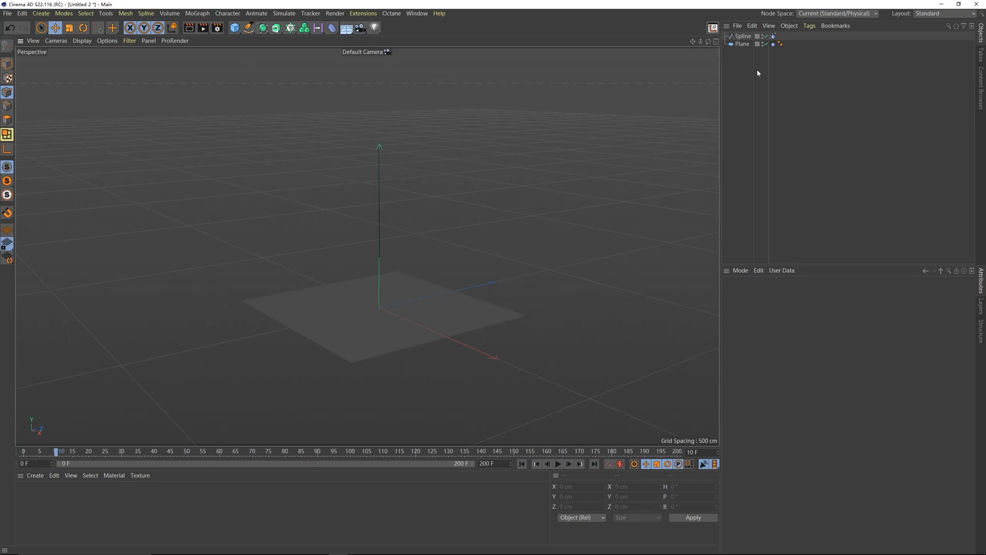
# Step: Subdivide the test spline repeatedly until it has nine points, and deselect it
pyautogui.click(743, 35)
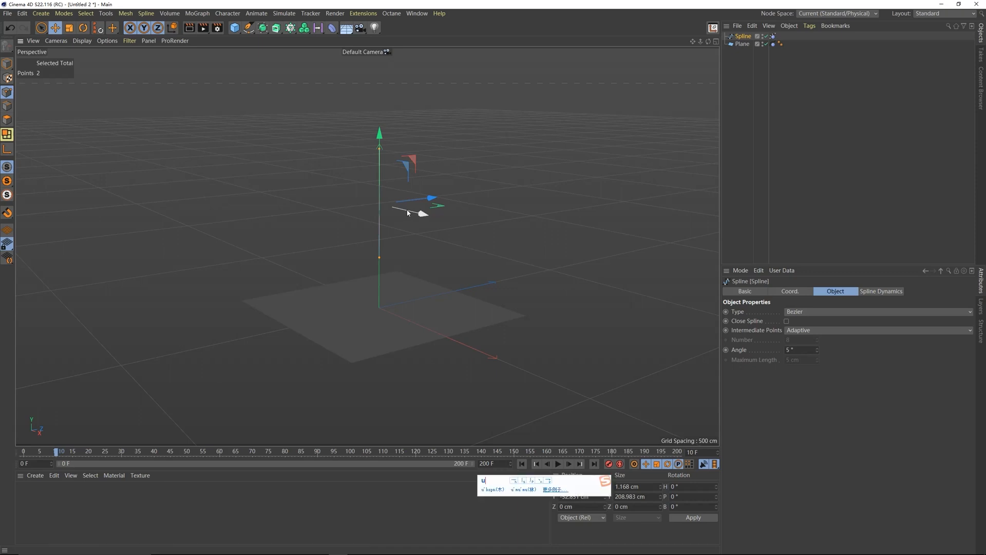
pyautogui.press('u')
pyautogui.press('w')
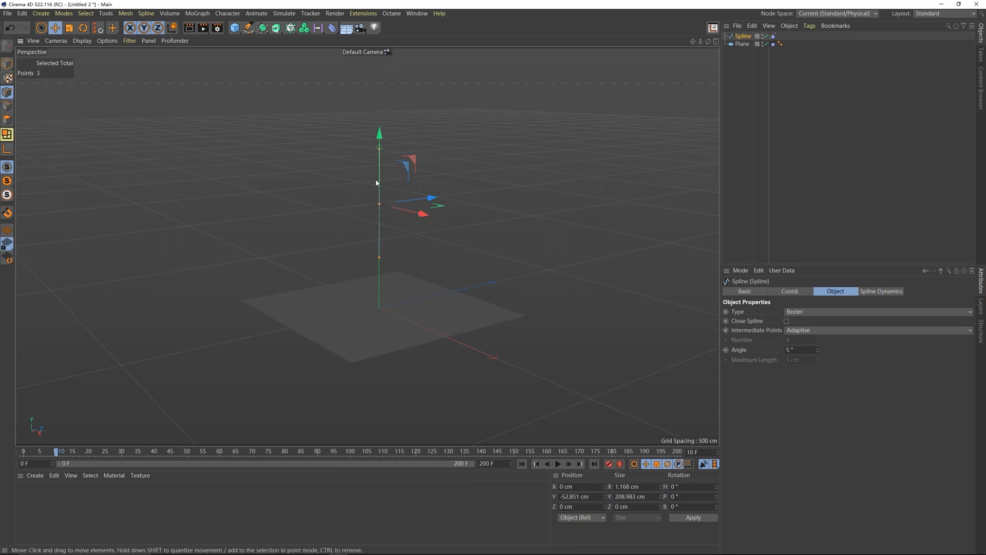
pyautogui.press('u')
pyautogui.press('s')
pyautogui.press('u')
pyautogui.press('s')
pyautogui.click(823, 115)
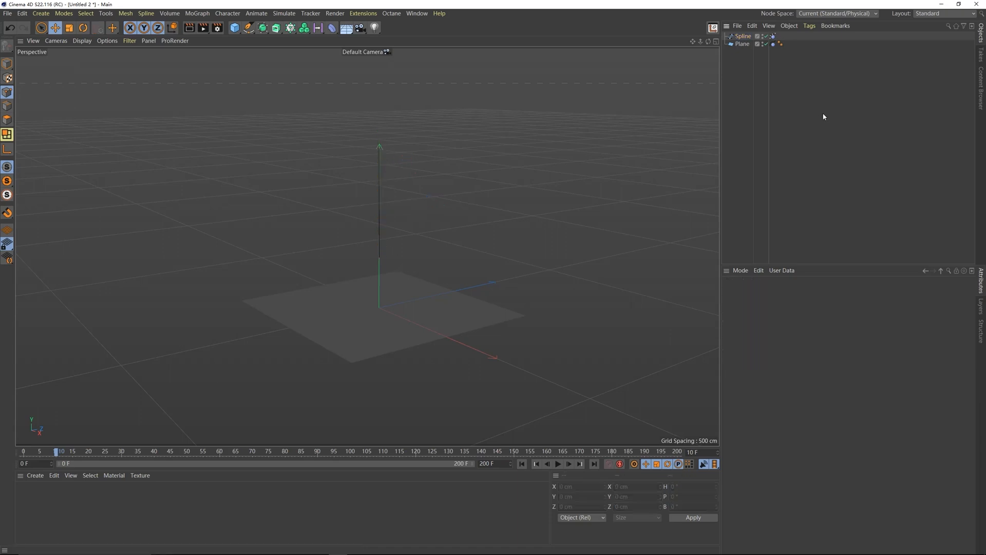
# Step: Play the simulation to check how the nine-point spline bends on the plane, and rewind to frame 0
pyautogui.click(557, 465)
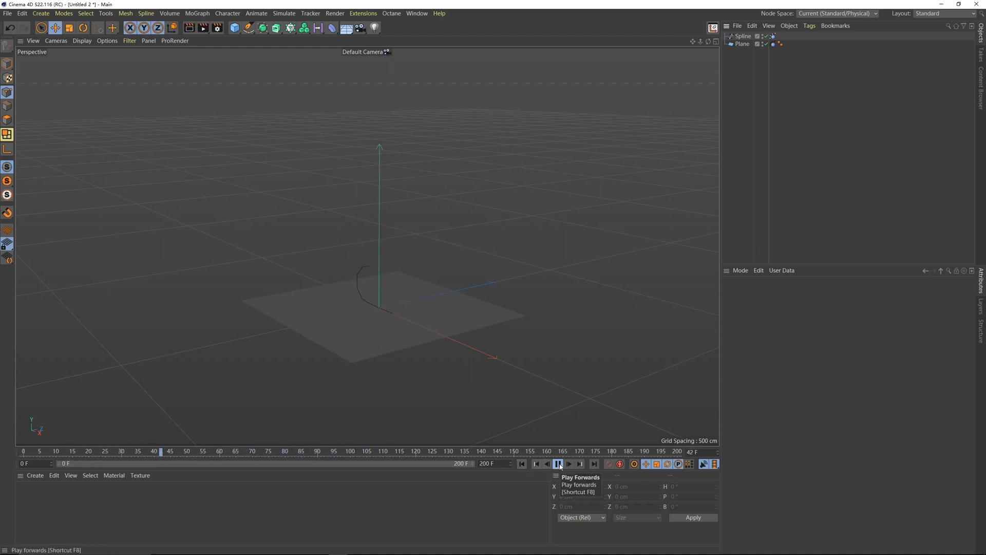
pyautogui.click(558, 464)
pyautogui.click(522, 464)
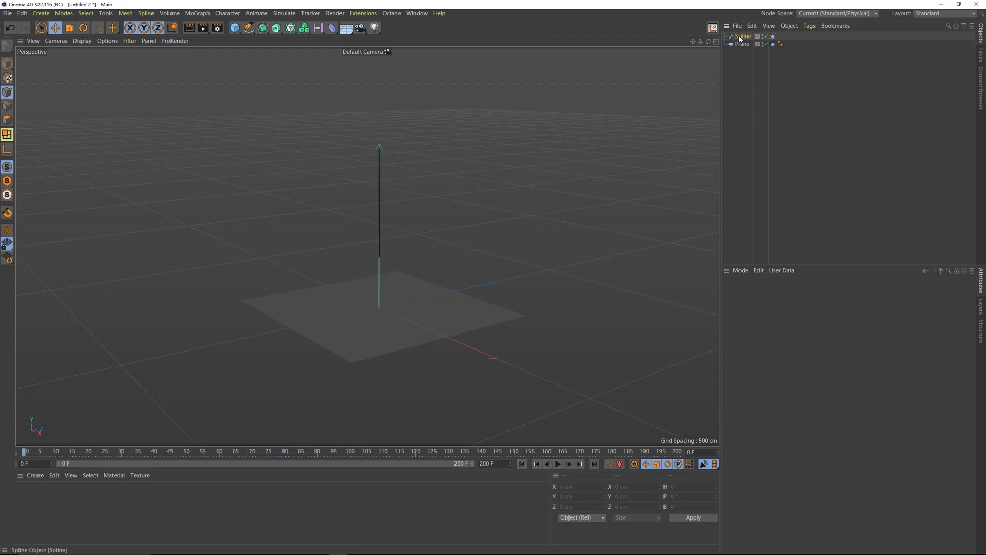
# Step: Subdivide the nine-point test spline two more times
pyautogui.click(739, 37)
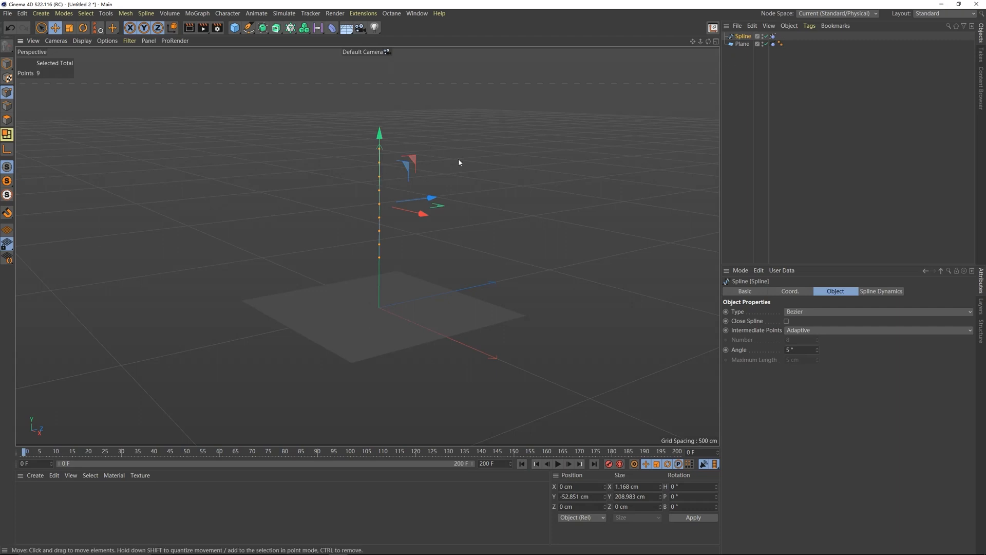
pyautogui.press('u')
pyautogui.press('s')
pyautogui.press('u')
pyautogui.press('s')
# Step: Replay the simulation from the start to check how the more finely subdivided spline curls on the plane
pyautogui.click(557, 464)
pyautogui.click(844, 183)
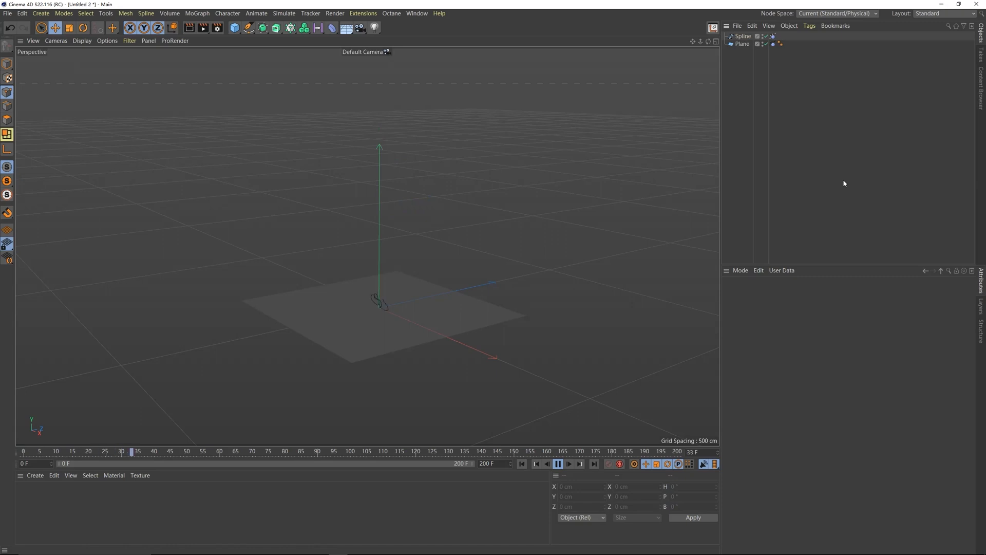
pyautogui.click(522, 464)
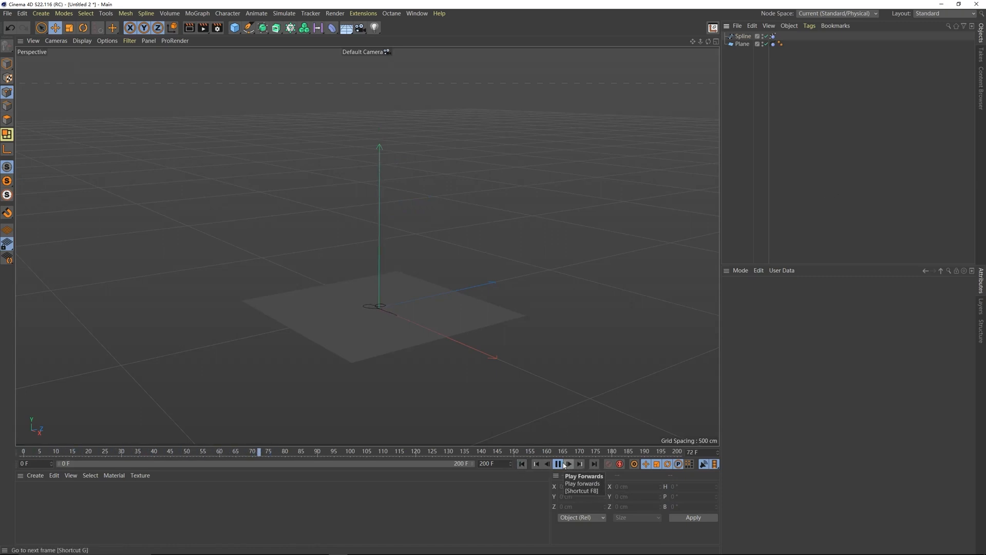
pyautogui.click(558, 464)
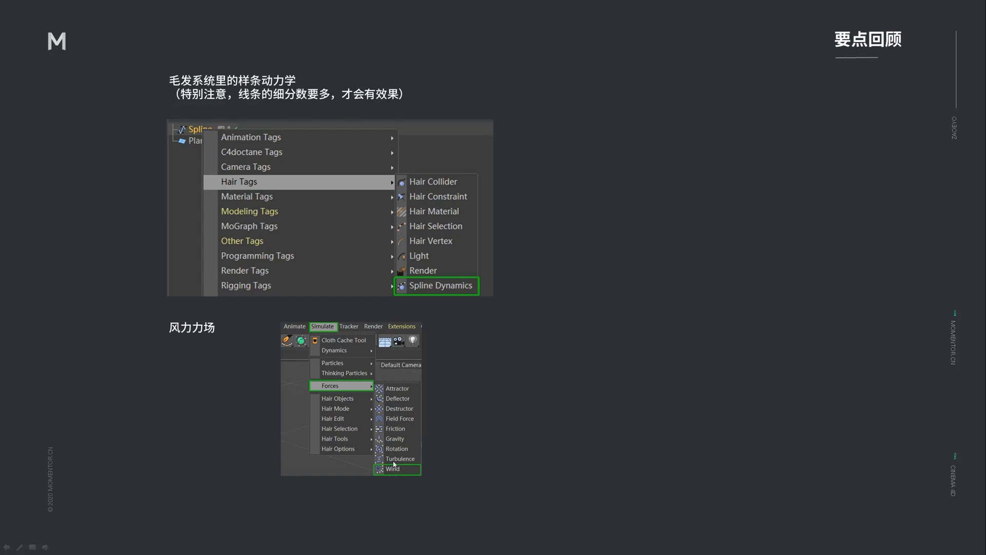
pyautogui.click(439, 455)
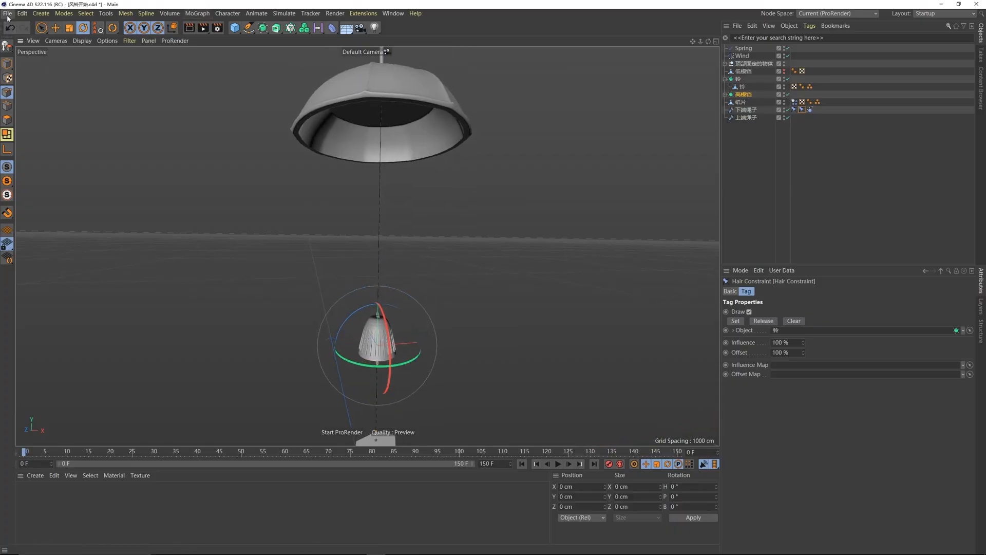
# Step: Start saving the wind chime project under a new name, creating and opening a folder named 风铃 inside MOMENTOR基础课
pyautogui.click(7, 15)
pyautogui.click(41, 96)
pyautogui.rightClick(250, 167)
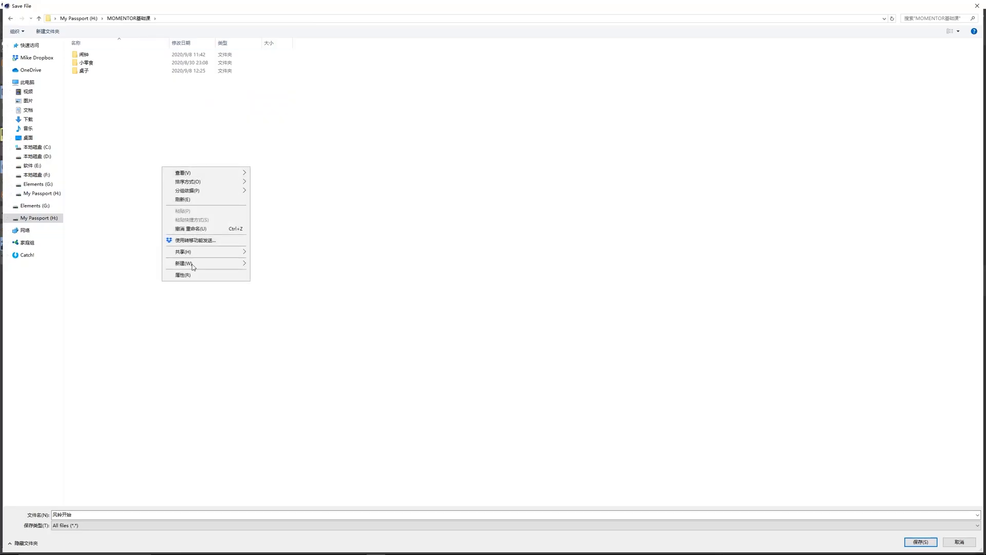
pyautogui.moveTo(184, 267)
pyautogui.click(146, 266)
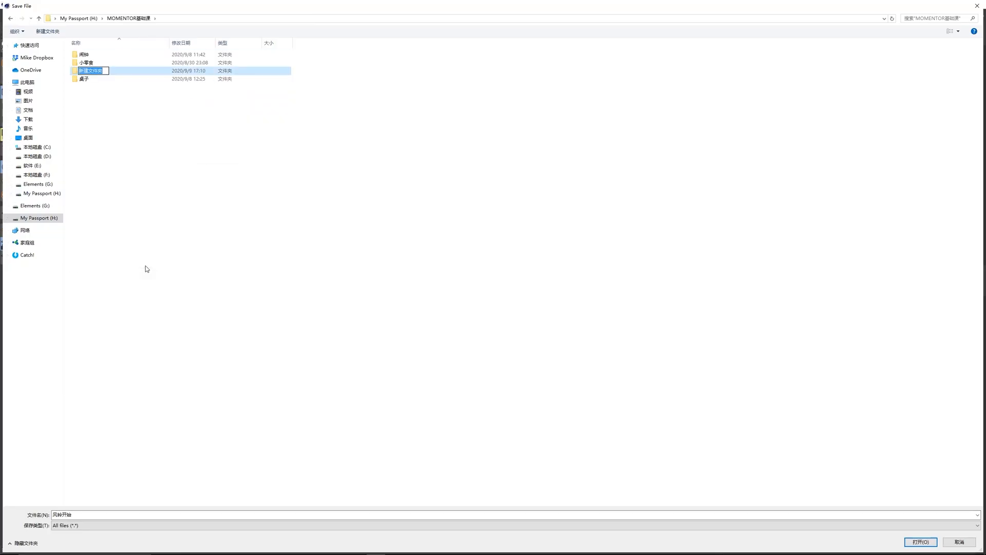
pyautogui.write('feng ling')
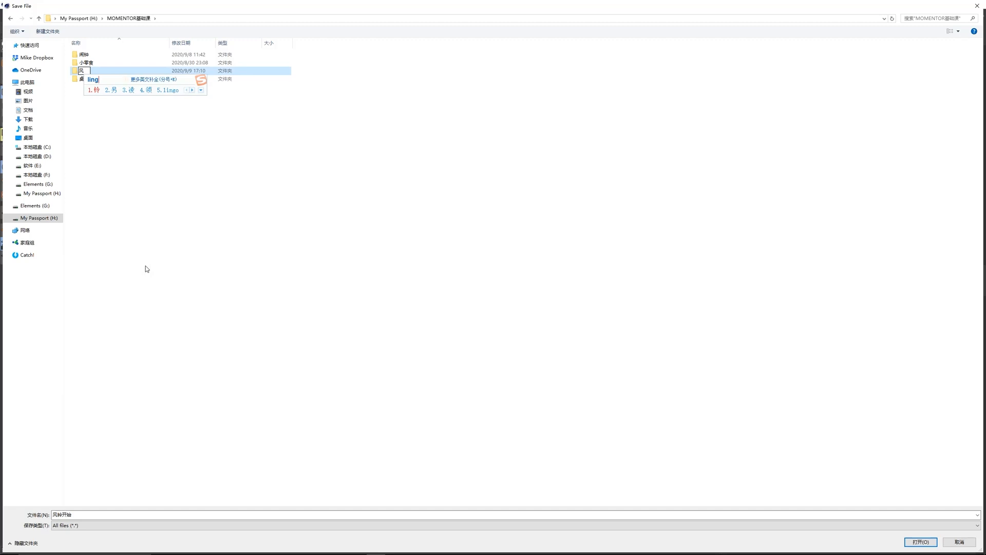
pyautogui.press('space')
pyautogui.press('Return')
pyautogui.doubleClick(100, 55)
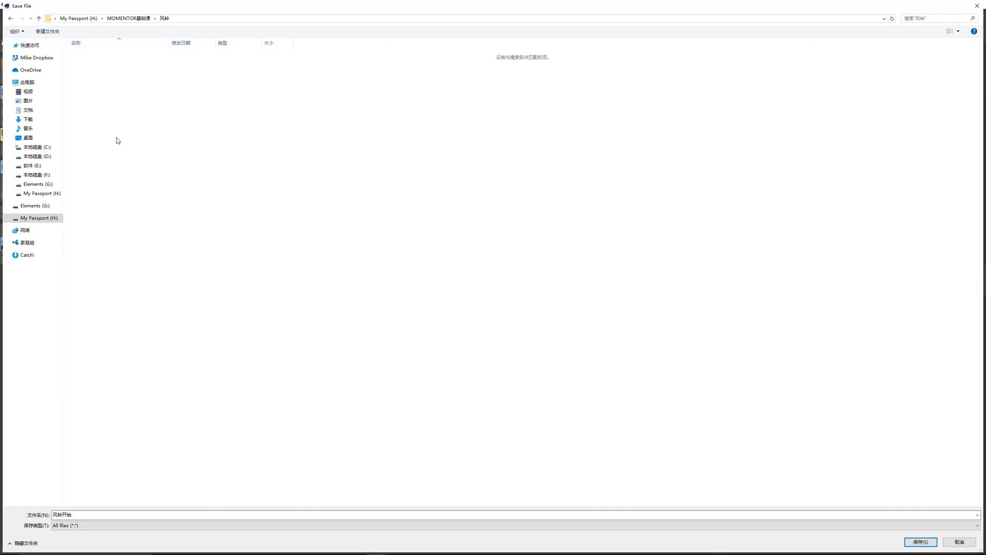
# Step: Save the wind chime project in the 风铃 folder under the file name 风铃_01
pyautogui.doubleClick(103, 514)
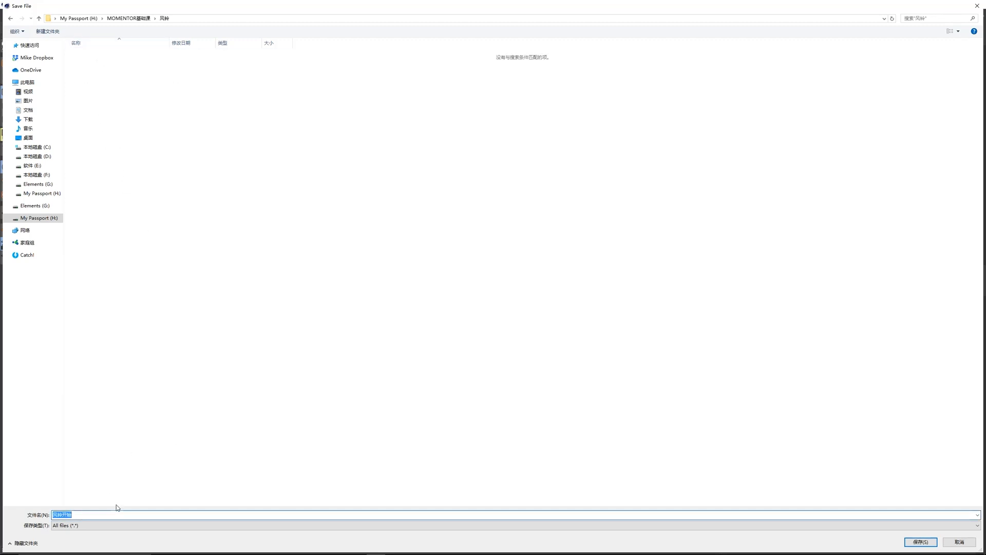
pyautogui.write('fengling')
pyautogui.press('space')
pyautogui.write('_01')
pyautogui.press('Return')
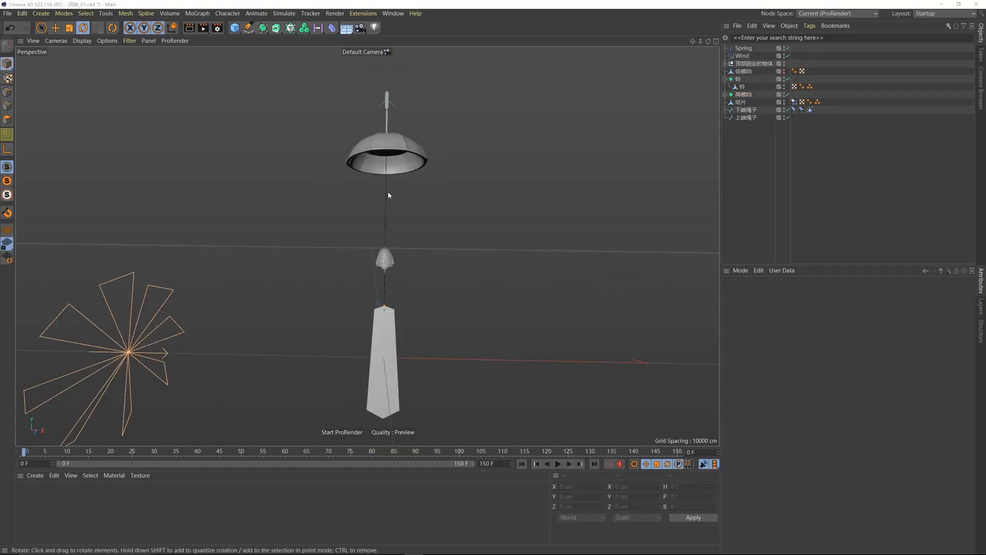
pyautogui.scroll(2, 388, 195)
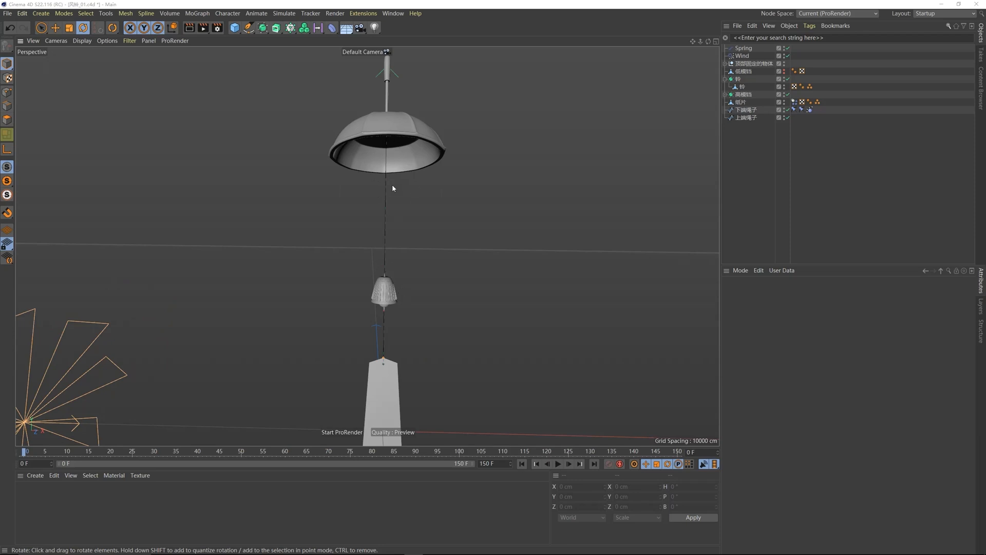
# Step: Add a Spline Dynamics tag to the upper rope spline and briefly test the simulation, returning to the start frame
pyautogui.scroll(2, 390, 138)
pyautogui.moveTo(392, 152)
pyautogui.keyDown('alt'); pyautogui.mouseDown()
pyautogui.moveTo(381, 147)
pyautogui.moveTo(381, 157)
pyautogui.mouseUp(); pyautogui.keyUp('alt')
pyautogui.moveTo(383, 377)
pyautogui.keyDown('alt'); pyautogui.mouseDown(button='middle')
pyautogui.moveTo(378, 334)
pyautogui.moveTo(379, 383)
pyautogui.mouseUp(button='middle'); pyautogui.keyUp('alt')
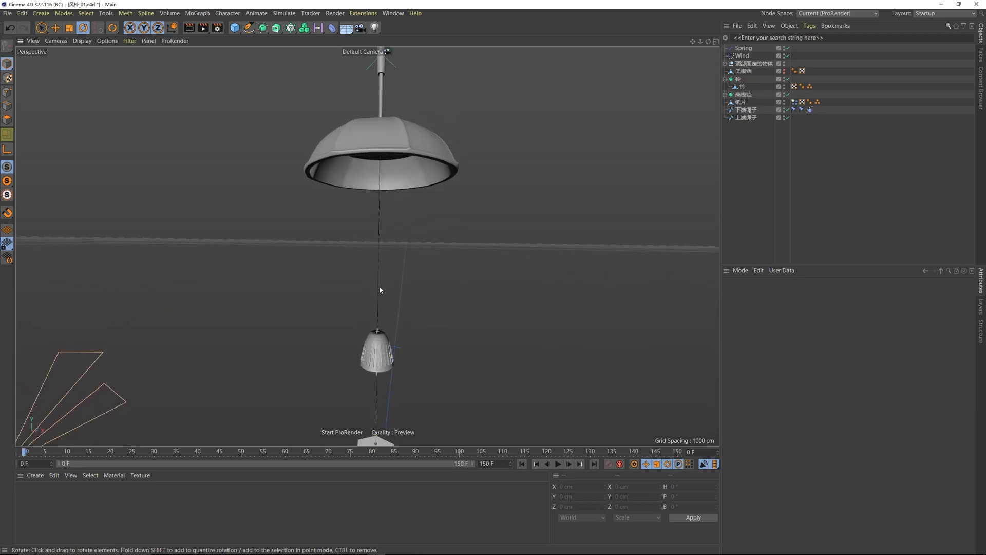
pyautogui.keyDown('alt'); pyautogui.moveTo(379, 265); pyautogui.dragTo(377, 292, button='middle'); pyautogui.keyUp('alt')
pyautogui.scroll(2, 377, 292)
pyautogui.click(747, 118)
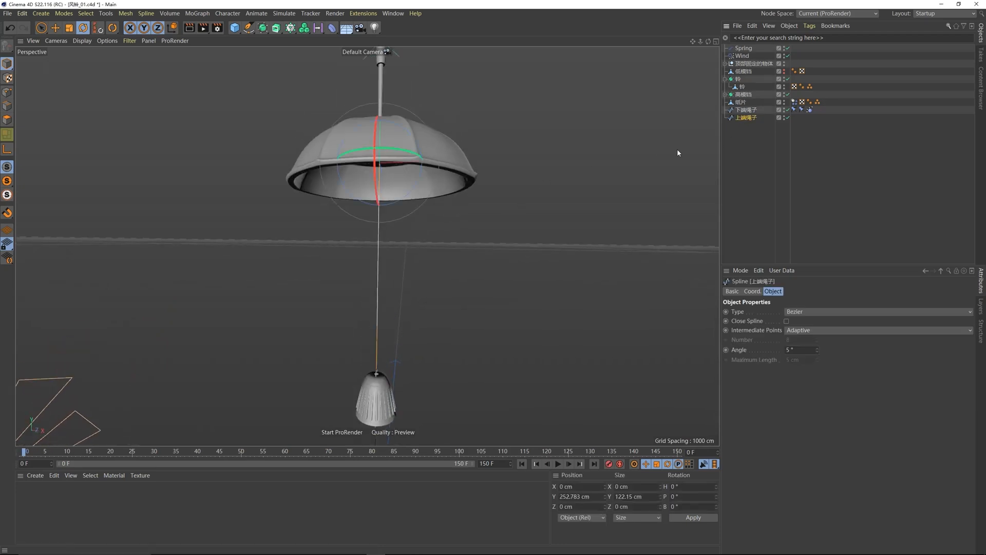
pyautogui.rightClick(748, 118)
pyautogui.moveTo(780, 143)
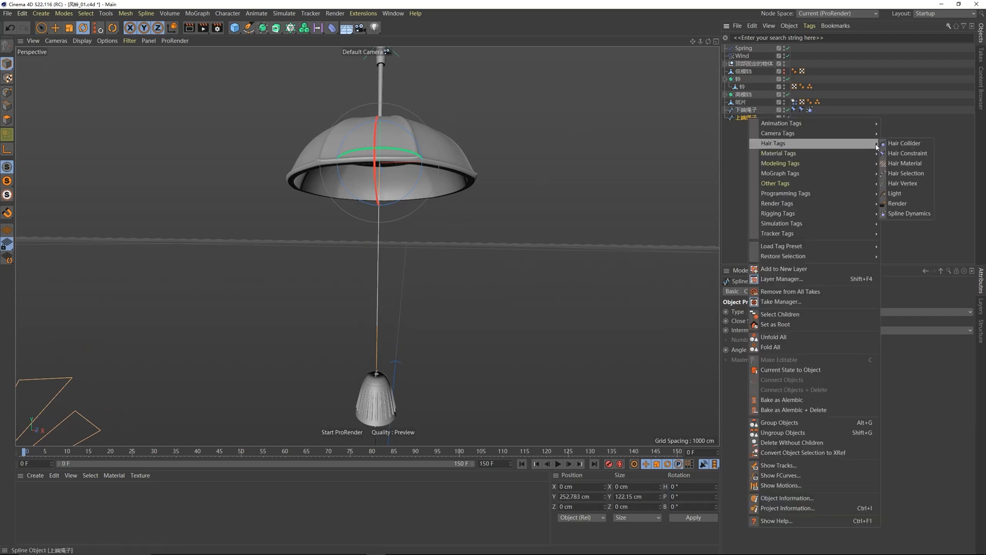
pyautogui.click(907, 213)
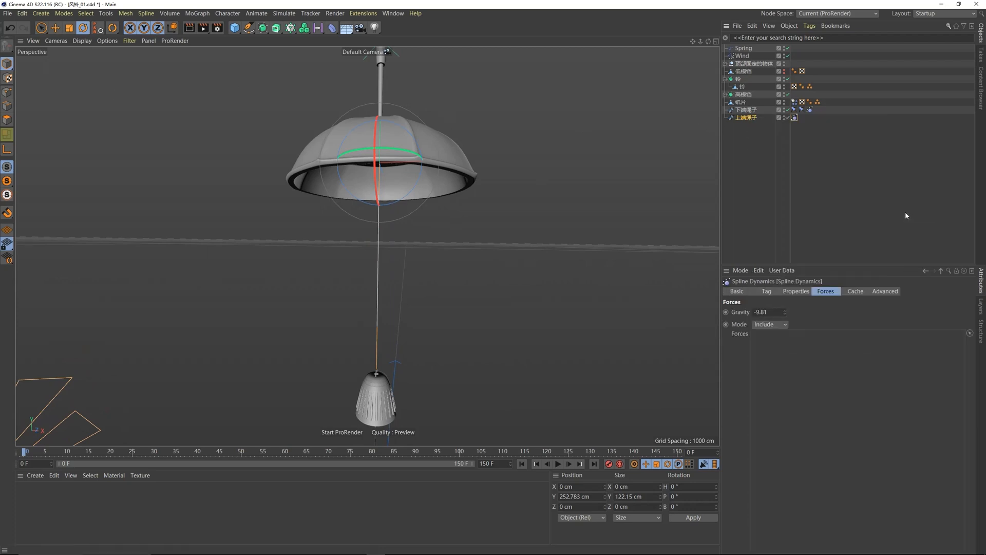
pyautogui.click(557, 463)
pyautogui.click(525, 465)
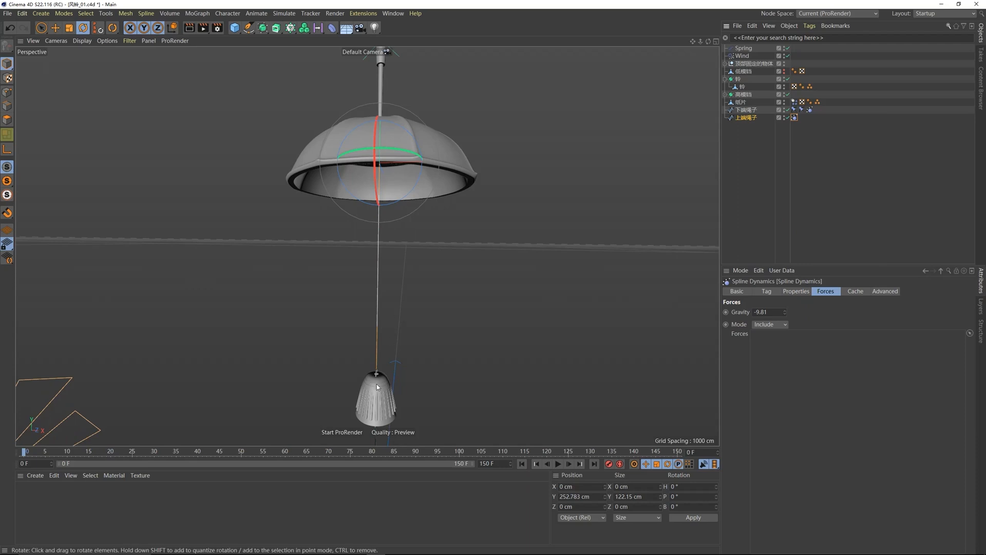
# Step: Select the topmost point of the upper rope spline in point mode, checking its position inside the dome
pyautogui.click(747, 118)
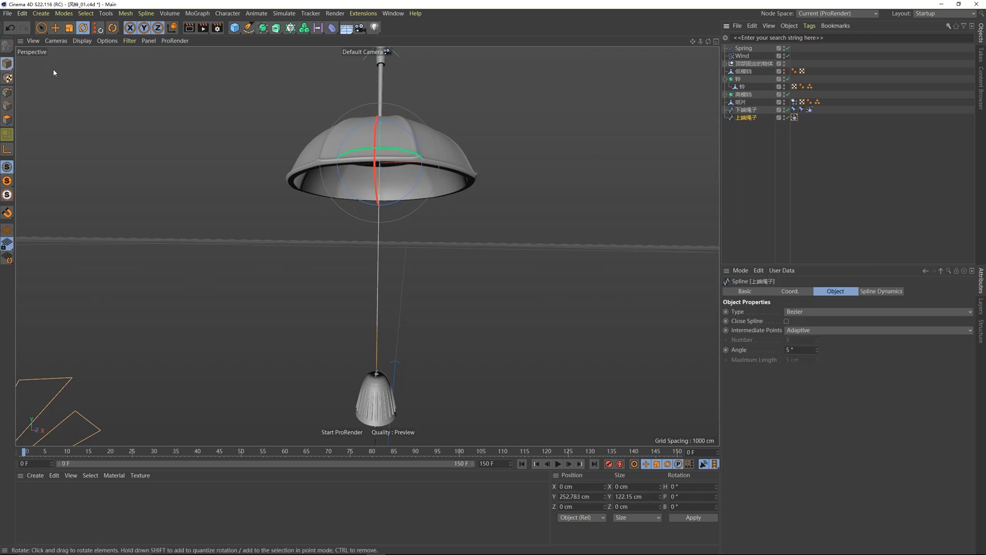
pyautogui.click(11, 91)
pyautogui.press('s')
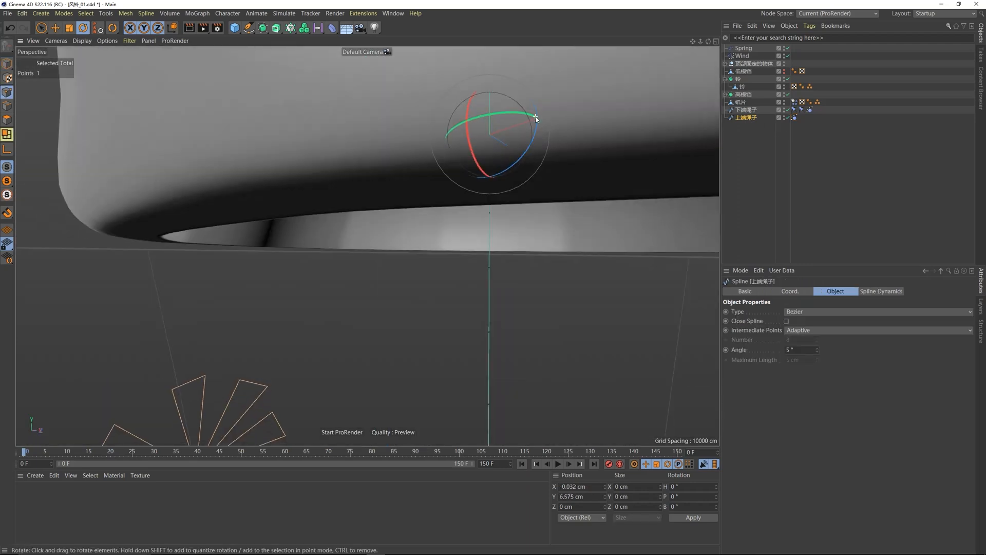
pyautogui.keyDown('alt'); pyautogui.moveTo(494, 134); pyautogui.dragTo(455, 126); pyautogui.keyUp('alt')
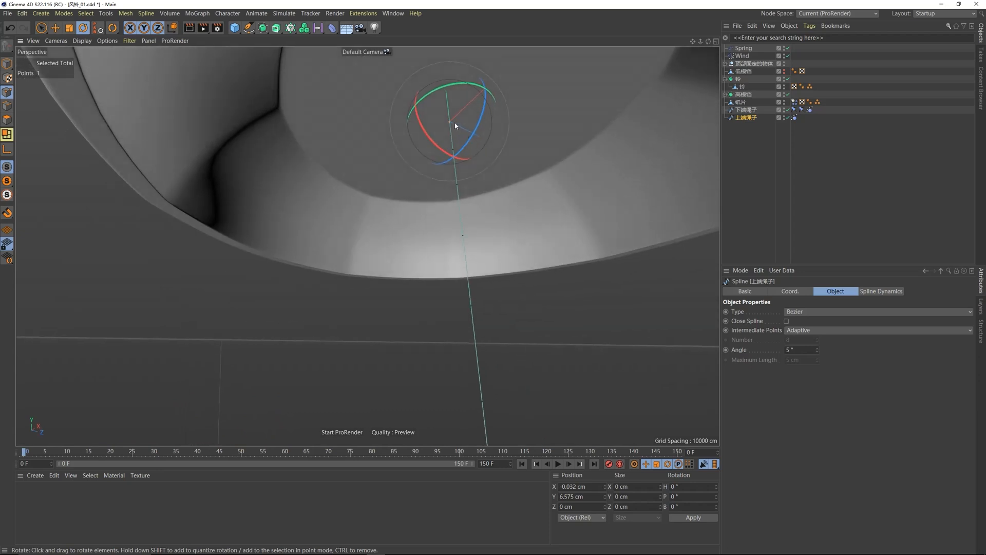
pyautogui.scroll(-6, 450, 123)
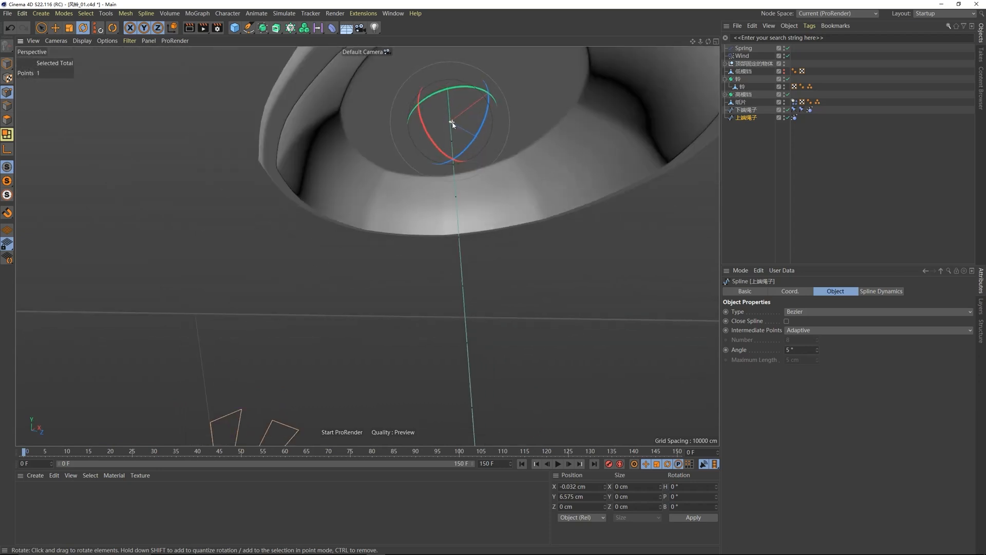
pyautogui.keyDown('alt'); pyautogui.moveTo(451, 123); pyautogui.dragTo(459, 137); pyautogui.keyUp('alt')
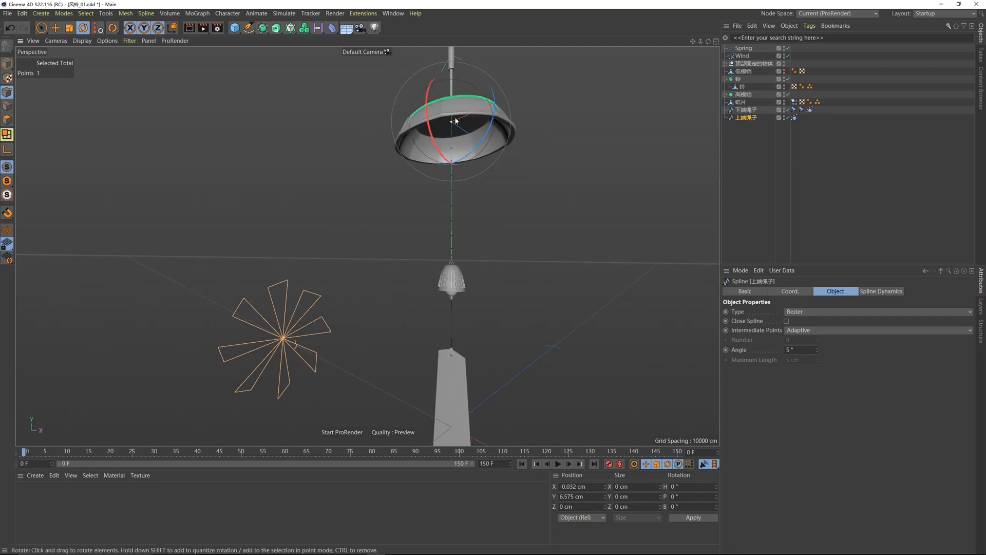
pyautogui.scroll(3, 461, 118)
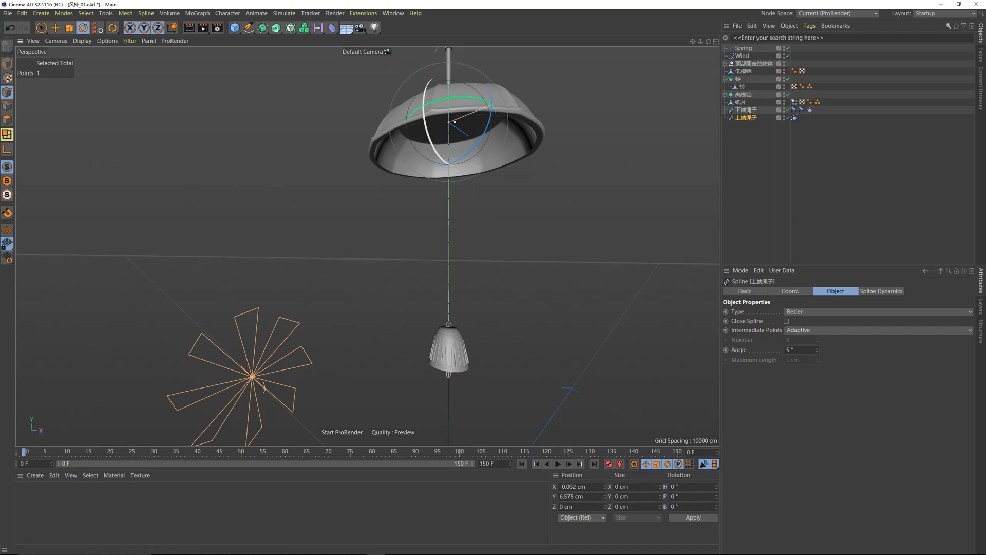
pyautogui.keyDown('alt'); pyautogui.moveTo(499, 121); pyautogui.dragTo(460, 164); pyautogui.keyUp('alt')
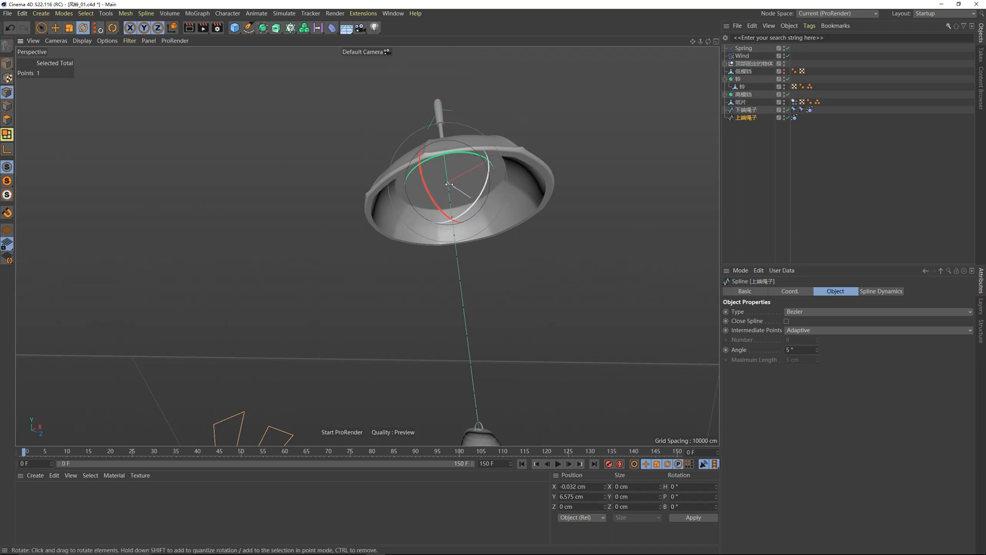
pyautogui.rightClick(748, 118)
pyautogui.moveTo(801, 144)
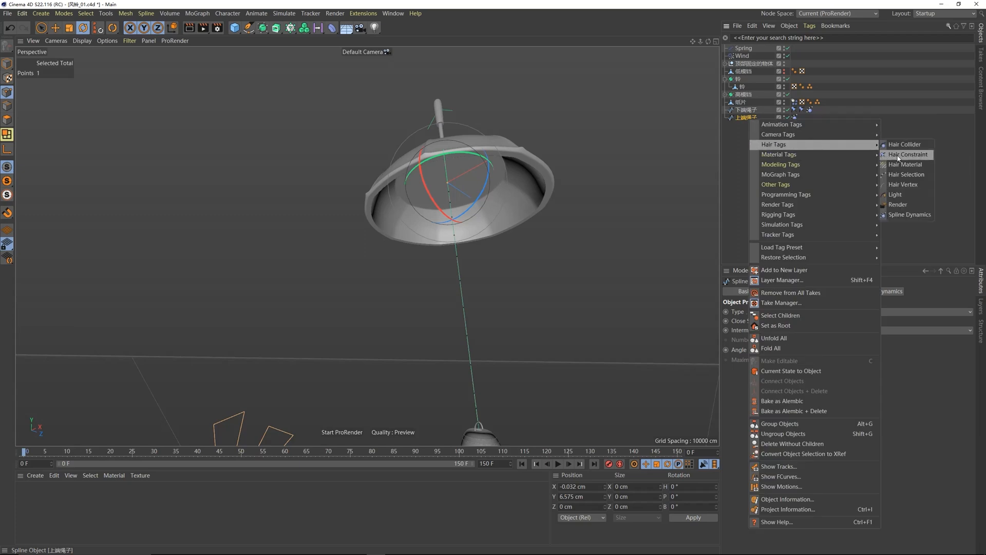
pyautogui.click(409, 140)
# Step: Set the upper rope's topmost point as fixed in its Spline Dynamics properties
pyautogui.keyDown('alt'); pyautogui.moveTo(493, 147); pyautogui.dragTo(483, 170); pyautogui.keyUp('alt')
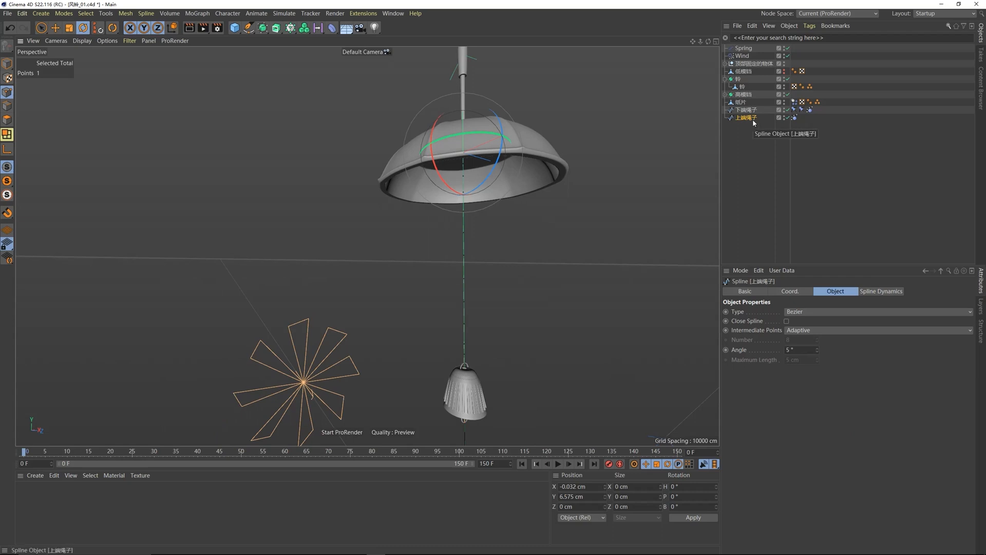
pyautogui.keyDown('alt'); pyautogui.moveTo(466, 154); pyautogui.dragTo(466, 137); pyautogui.keyUp('alt')
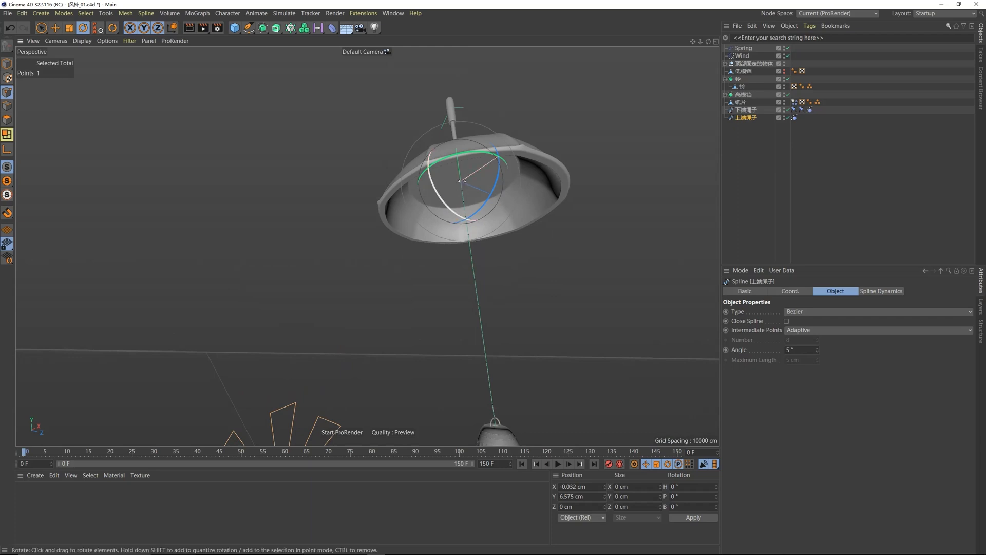
pyautogui.click(795, 118)
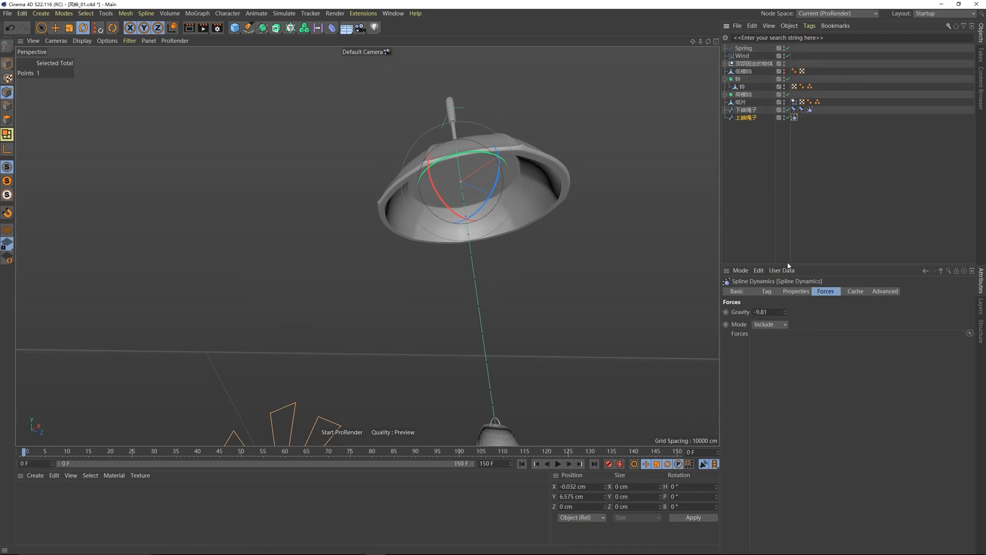
pyautogui.click(769, 292)
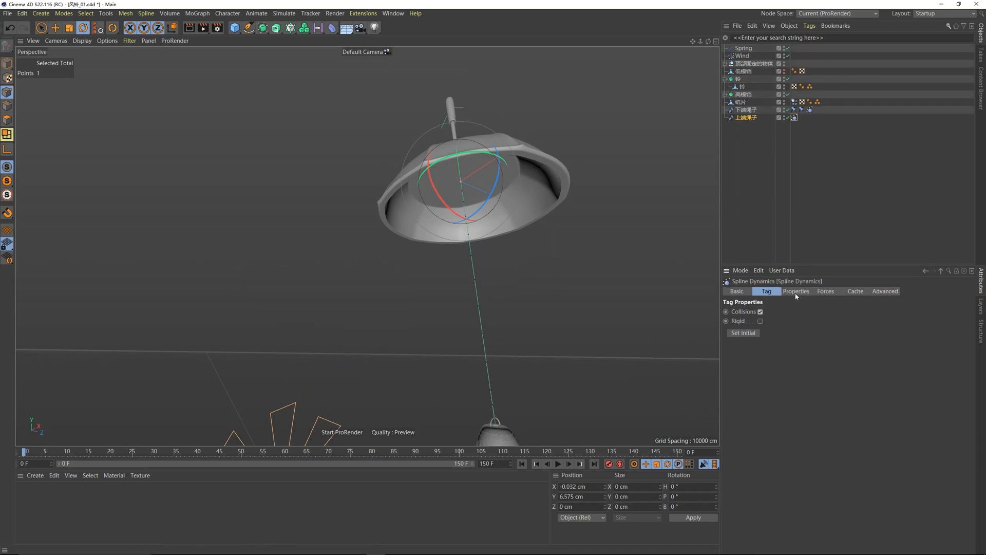
pyautogui.click(796, 291)
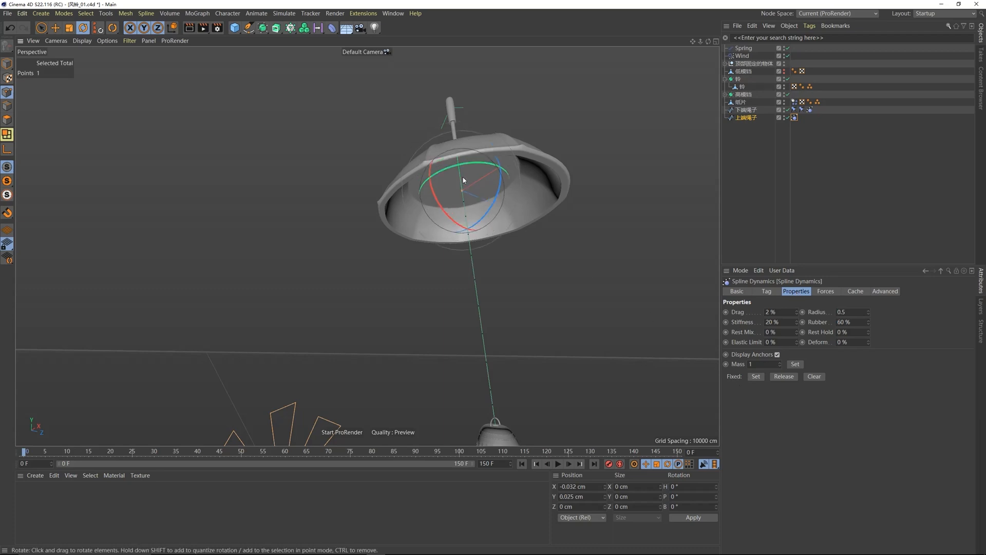
pyautogui.scroll(5, 458, 185)
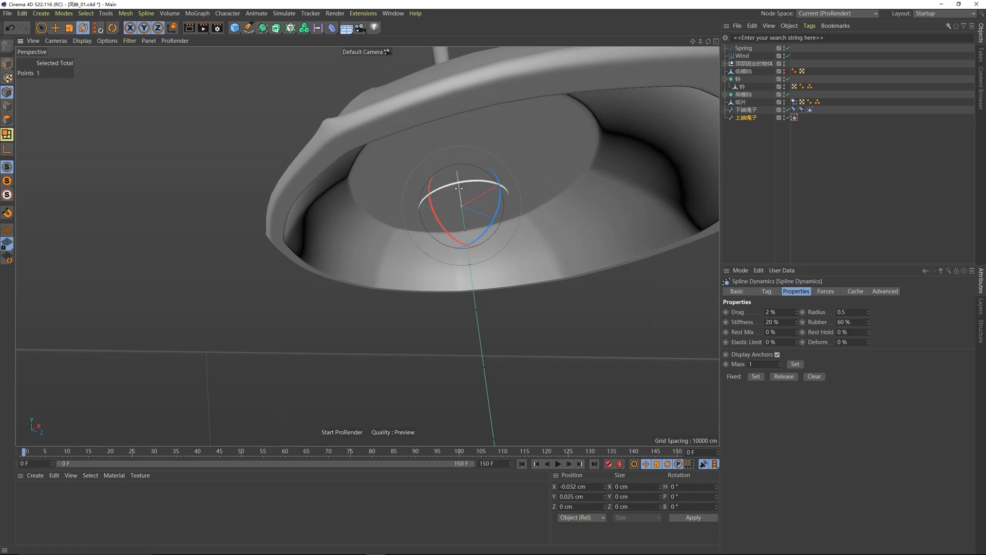
pyautogui.click(459, 188)
pyautogui.moveTo(460, 191)
pyautogui.keyDown('alt'); pyautogui.mouseDown()
pyautogui.moveTo(458, 212)
pyautogui.moveTo(458, 195)
pyautogui.mouseUp(); pyautogui.keyUp('alt')
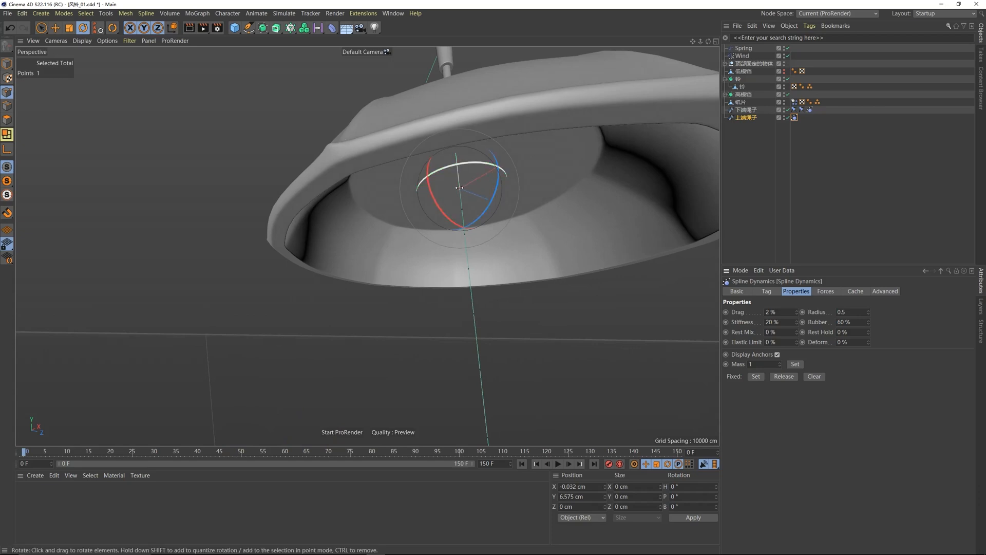
# Step: Play the simulation to check how the upper rope hangs from its fixed top point
pyautogui.press('F8')
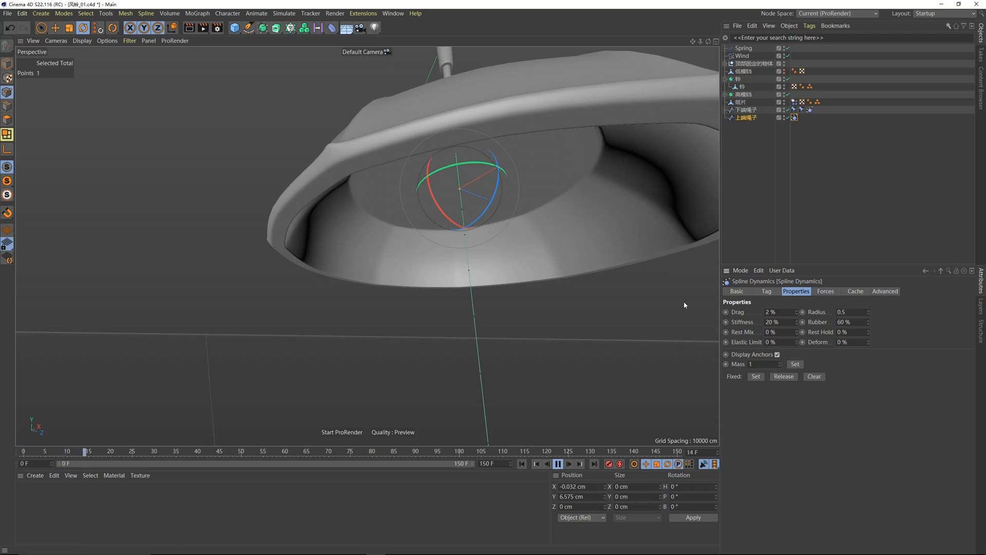
pyautogui.scroll(-10, 500, 311)
pyautogui.keyDown('alt'); pyautogui.moveTo(500, 311); pyautogui.dragTo(486, 262, button='middle'); pyautogui.keyUp('alt')
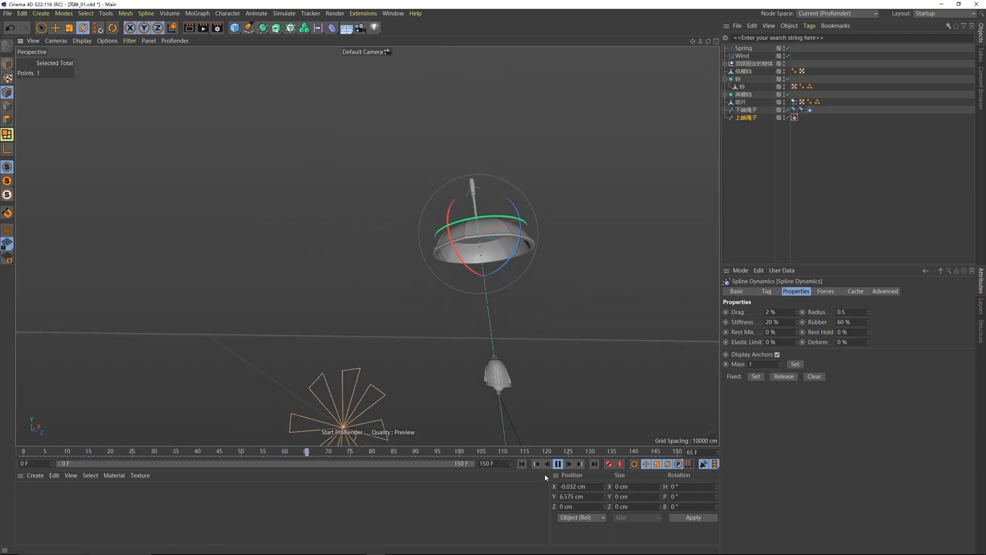
pyautogui.click(557, 464)
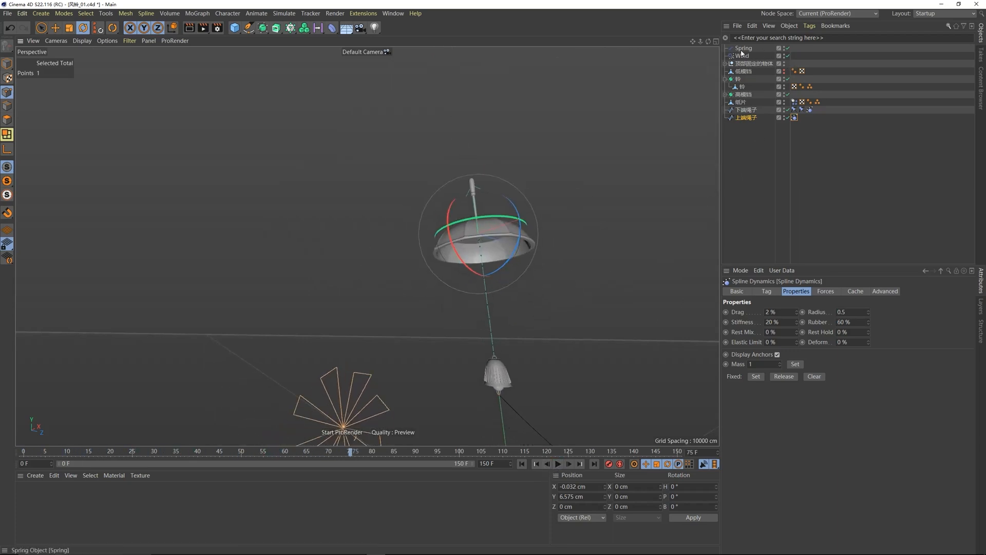
# Step: Include the Wind object in the upper rope's Spline Dynamics forces and replay the simulation from the start to test it
pyautogui.click(826, 292)
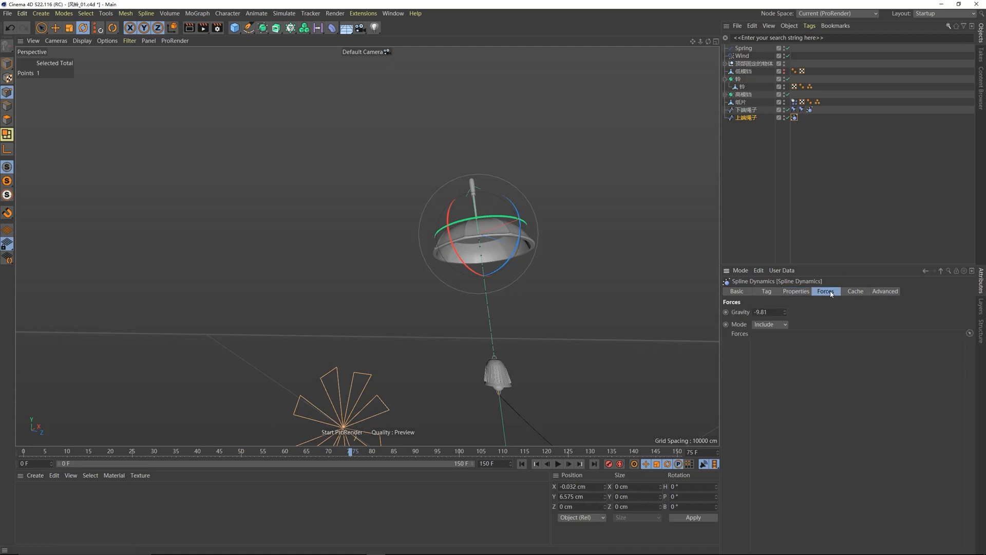
pyautogui.moveTo(742, 55); pyautogui.dragTo(786, 362)
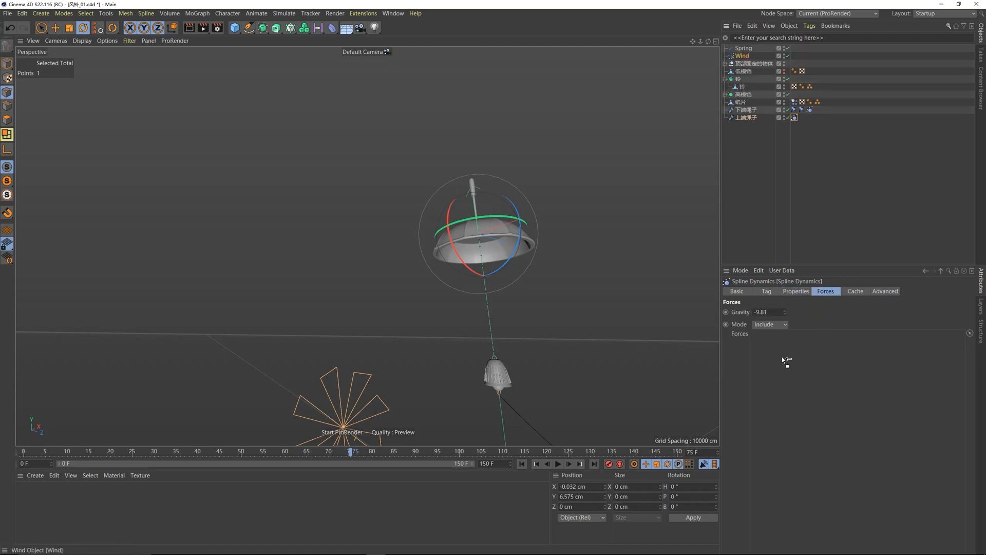
pyautogui.click(522, 464)
pyautogui.click(558, 464)
pyautogui.click(710, 232)
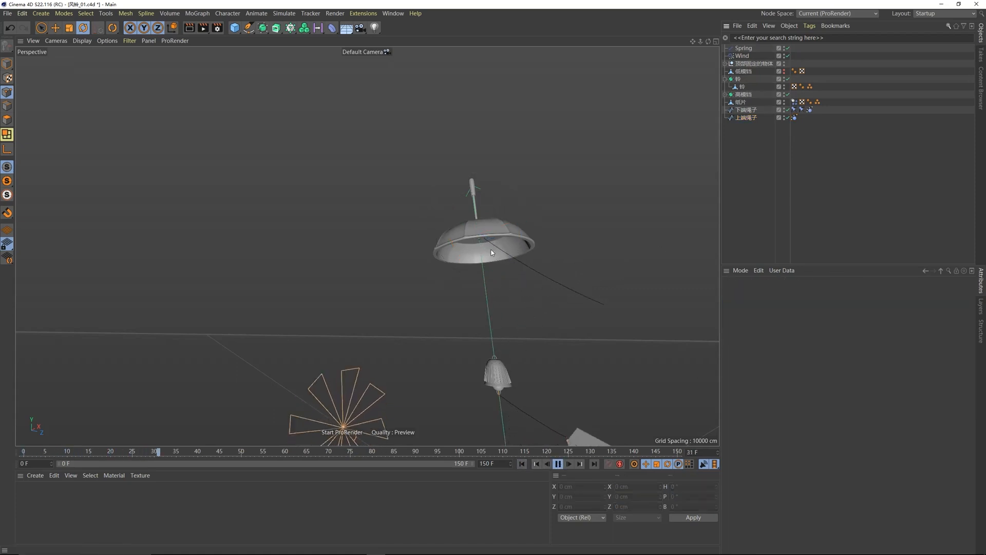
pyautogui.keyDown('alt'); pyautogui.moveTo(491, 250); pyautogui.dragTo(559, 389); pyautogui.keyUp('alt')
pyautogui.click(557, 464)
pyautogui.click(523, 464)
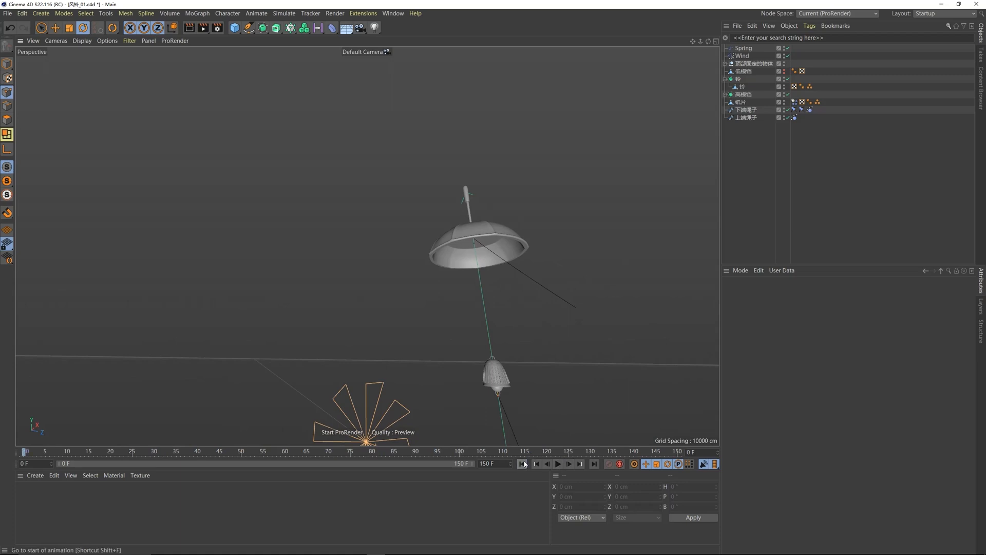
# Step: Switch the viewport display to Gouraud Shading (Lines) and examine the mesh density of the bell below the upper rope
pyautogui.scroll(5, 473, 247)
pyautogui.keyDown('alt'); pyautogui.moveTo(478, 259); pyautogui.dragTo(476, 184, button='middle'); pyautogui.keyUp('alt')
pyautogui.keyDown('alt'); pyautogui.moveTo(503, 323); pyautogui.dragTo(506, 364); pyautogui.keyUp('alt')
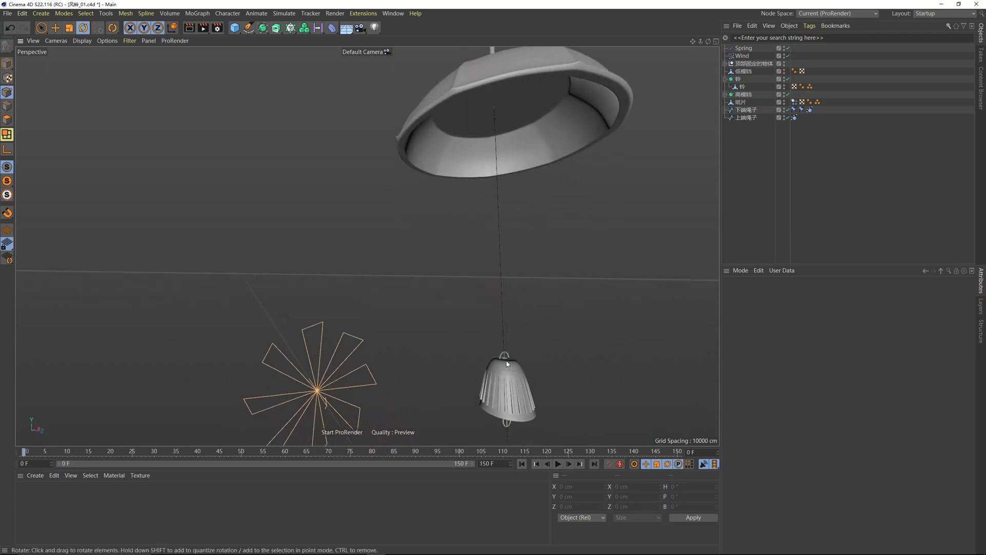
pyautogui.click(747, 117)
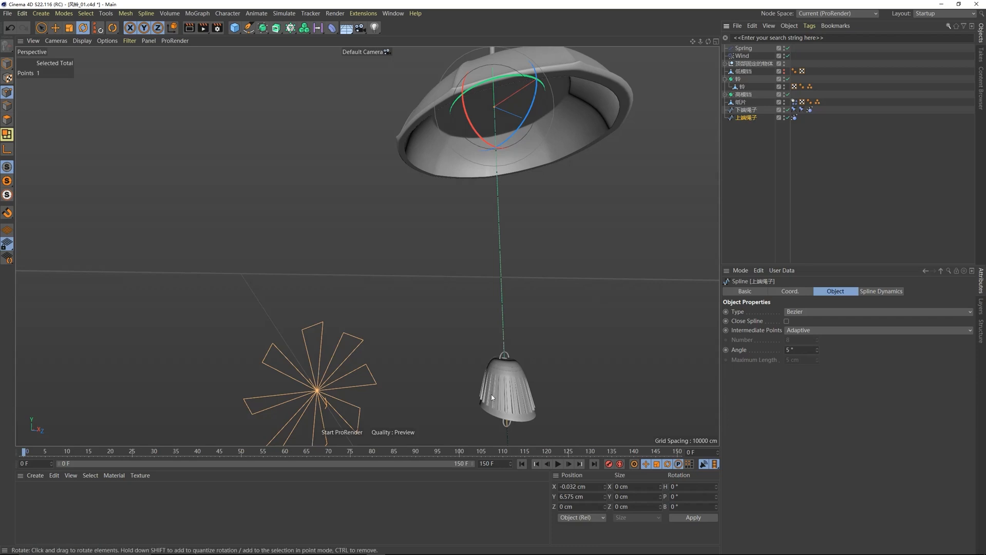
pyautogui.scroll(2, 506, 370)
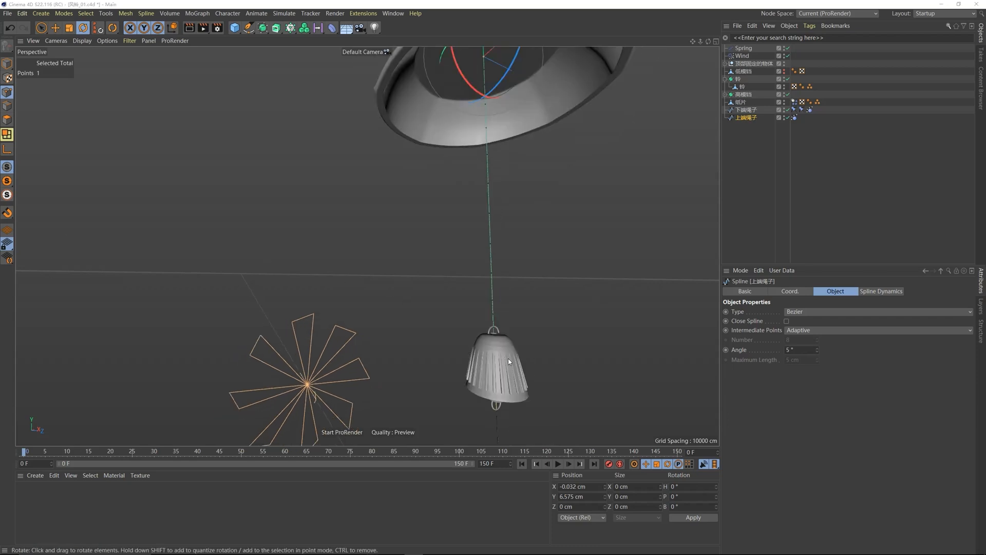
pyautogui.click(82, 42)
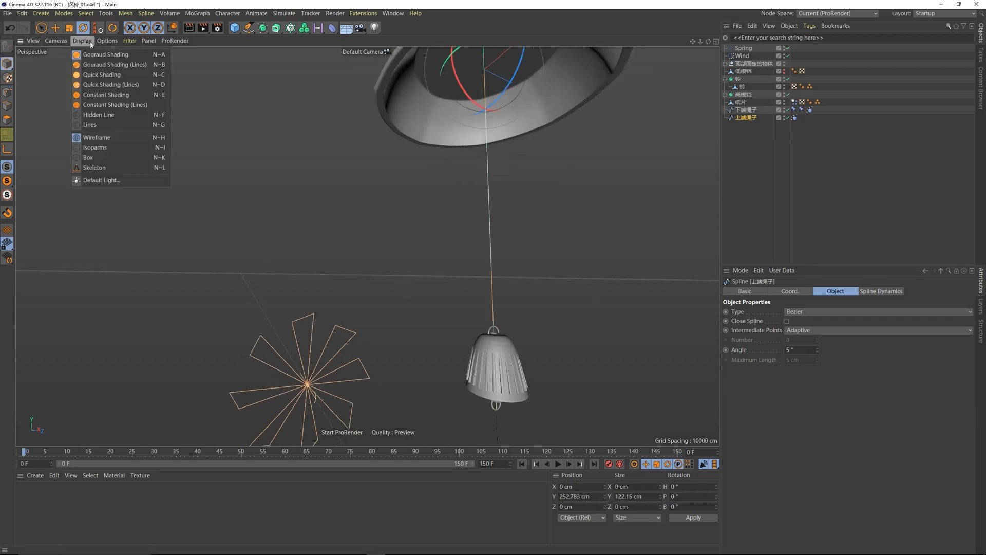
pyautogui.click(110, 65)
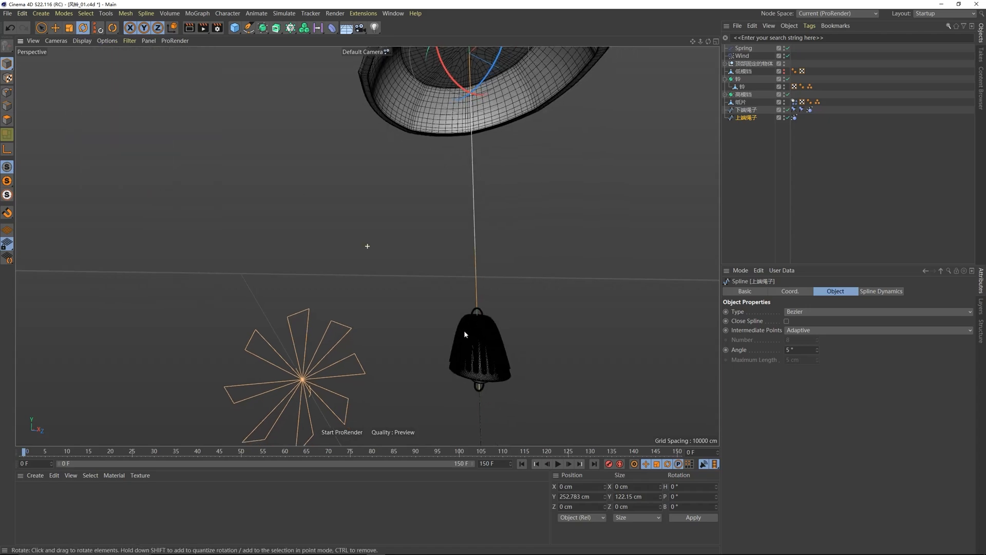
pyautogui.scroll(6, 464, 334)
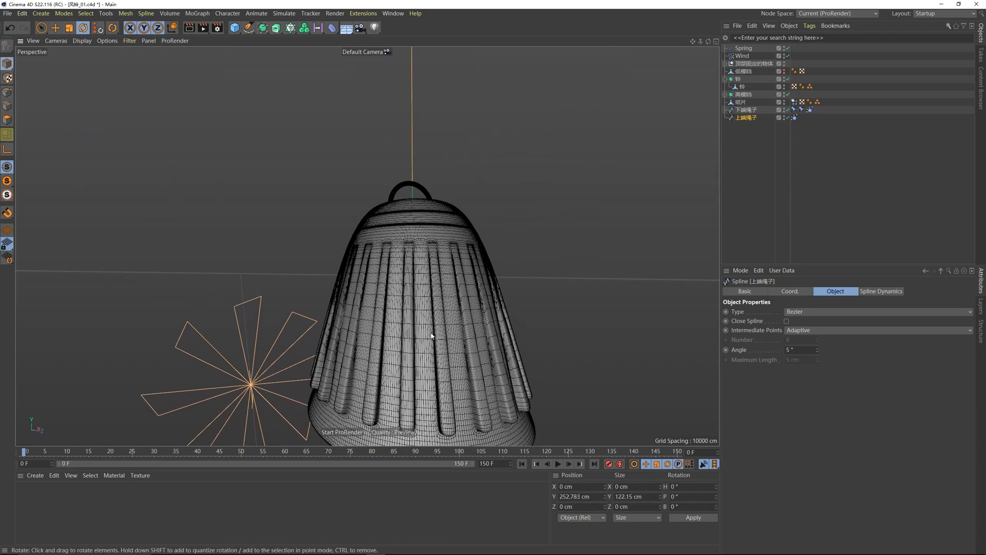
pyautogui.scroll(-8, 409, 340)
pyautogui.scroll(2, 434, 325)
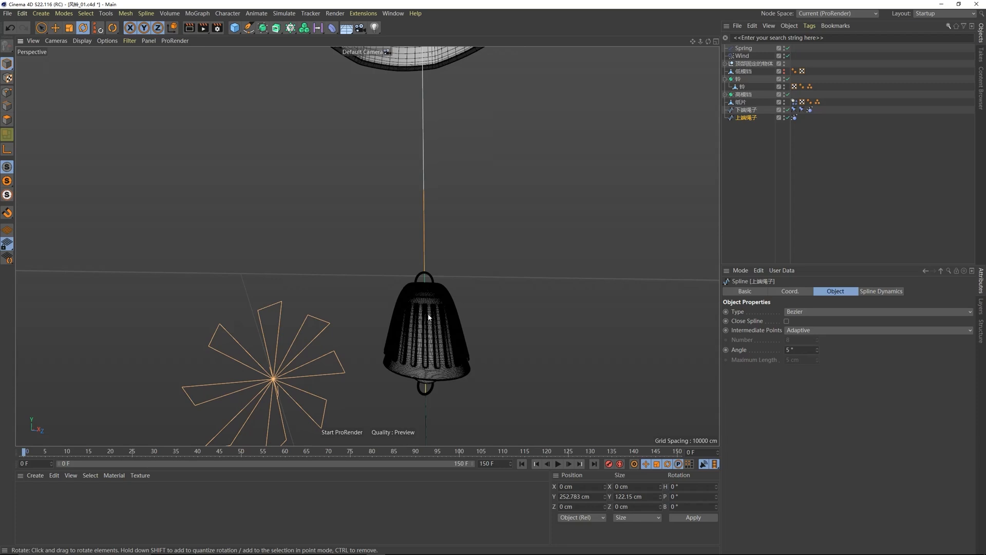
pyautogui.scroll(2, 429, 317)
pyautogui.keyDown('alt'); pyautogui.moveTo(439, 354); pyautogui.dragTo(427, 328, button='middle'); pyautogui.keyUp('alt')
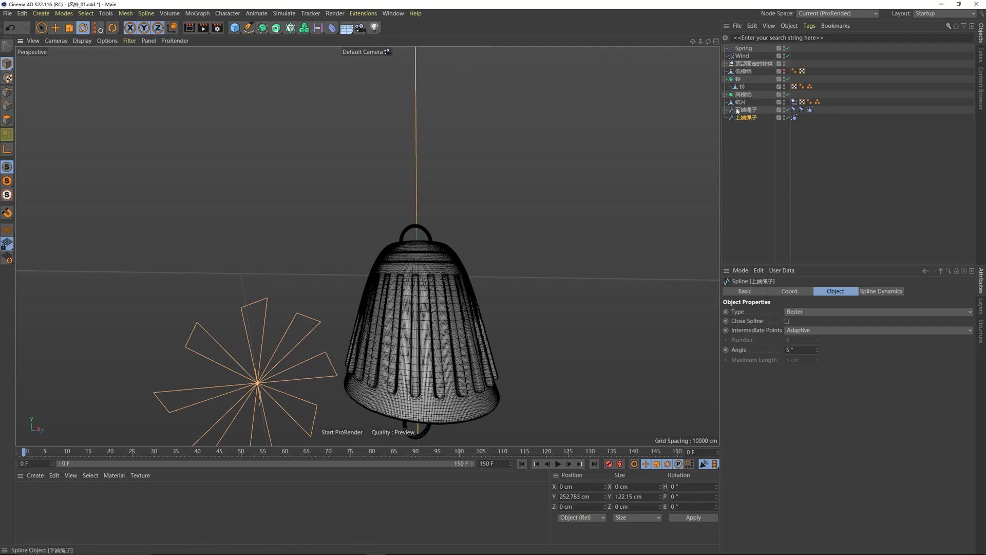
# Step: Make the hidden low-poly bell object visible in both the editor and the renderer
pyautogui.click(743, 71)
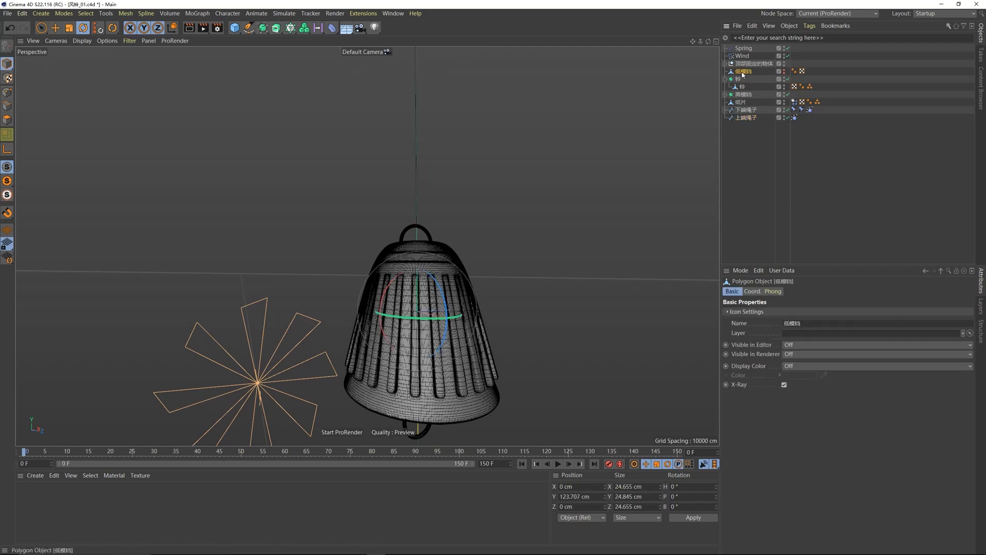
pyautogui.keyDown('alt'); pyautogui.click(783, 71); pyautogui.keyUp('alt')
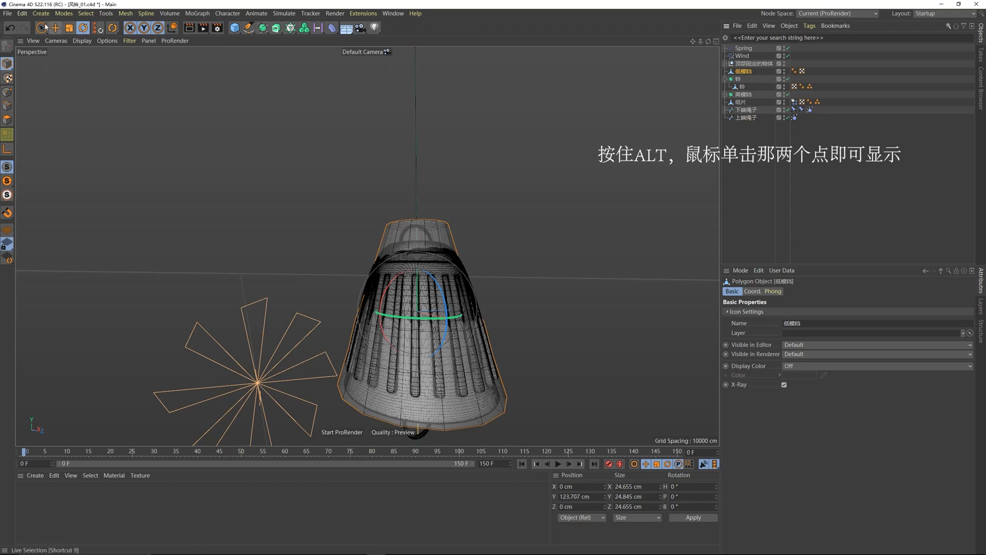
# Step: Move the low-poly bell aside along Z to compare it with the detailed bell, and undo the move
pyautogui.click(56, 28)
pyautogui.click(470, 311)
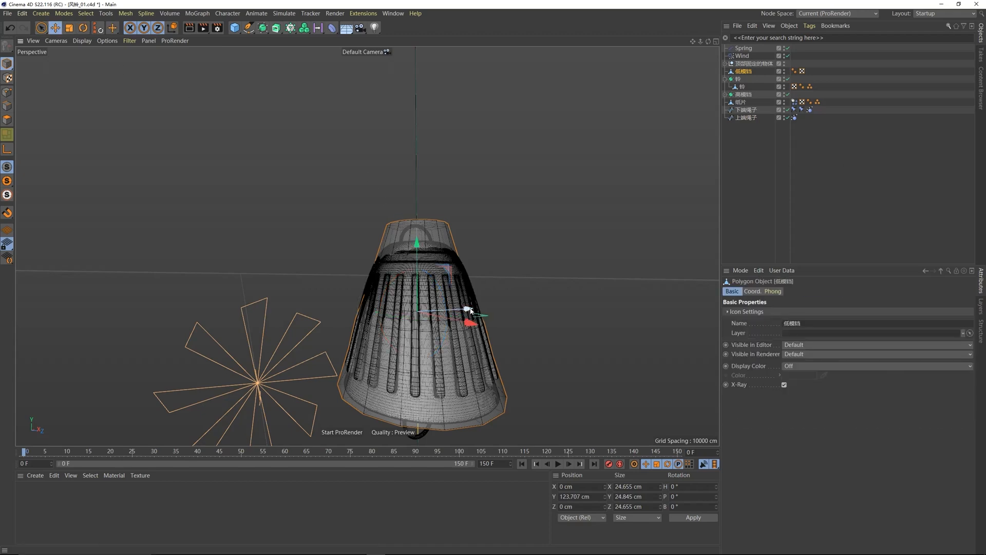
pyautogui.moveTo(469, 310); pyautogui.dragTo(341, 324)
pyautogui.scroll(-5, 341, 324)
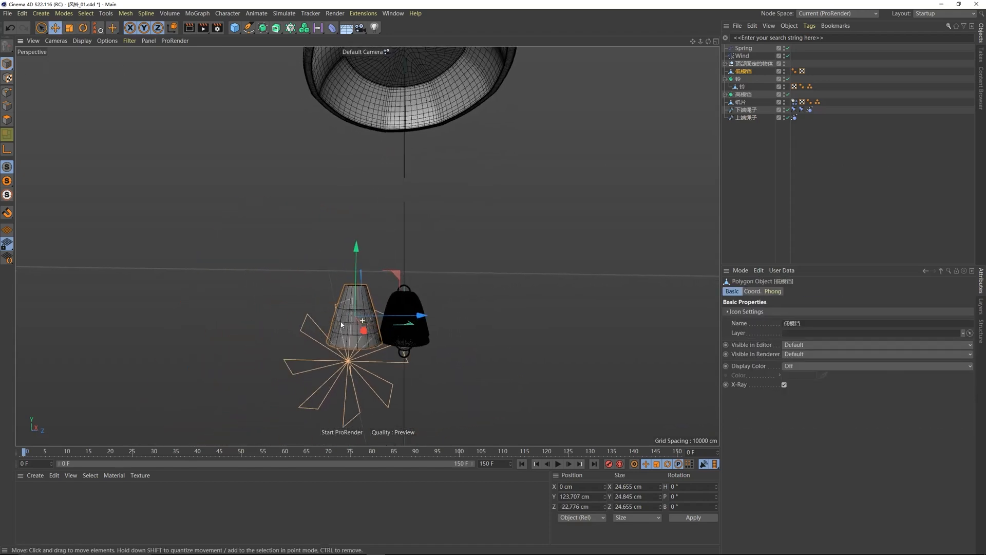
pyautogui.scroll(3, 354, 317)
pyautogui.scroll(2, 387, 293)
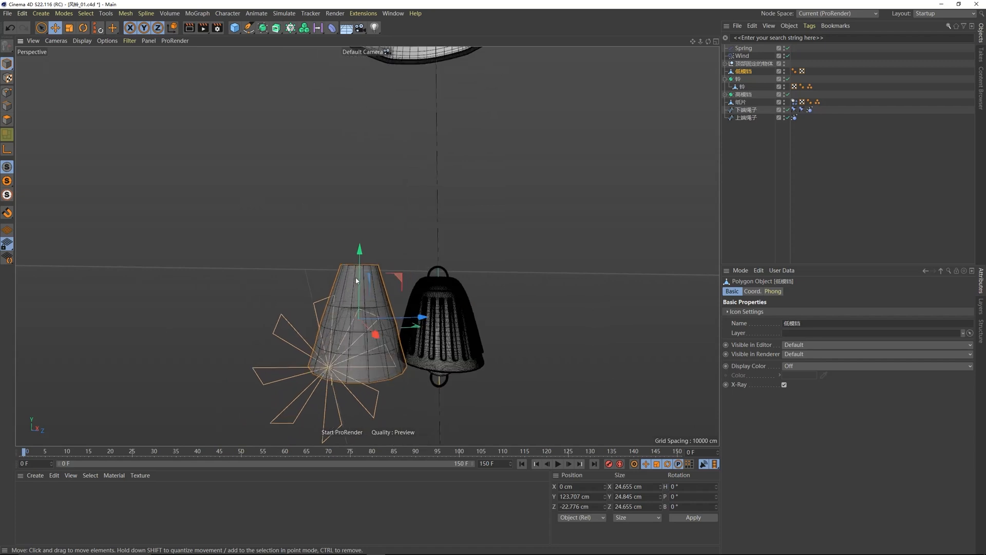
pyautogui.hotkey('ctrl', 'z')
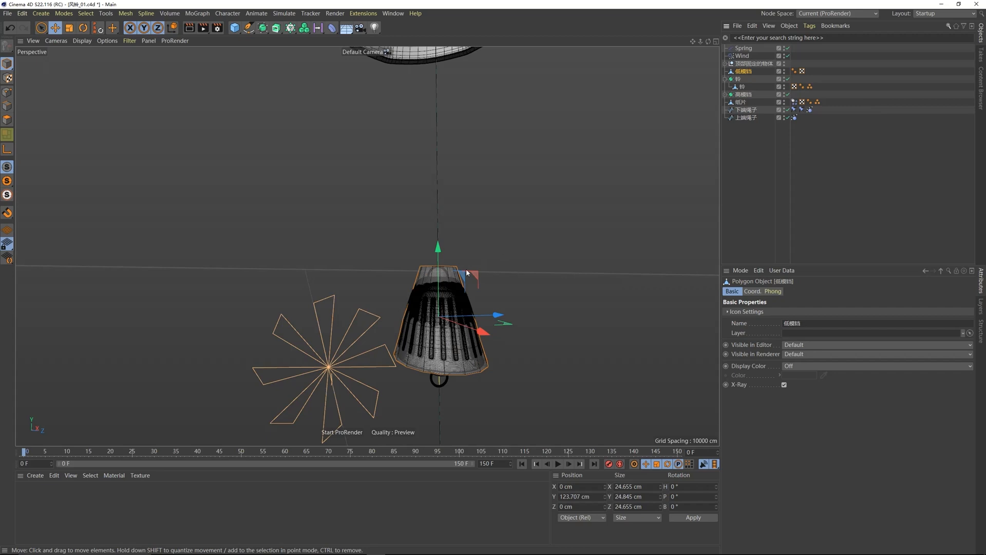
# Step: Hide the high-poly bell's Subdivision Surface object so that only the low-poly bell is displayed
pyautogui.click(743, 94)
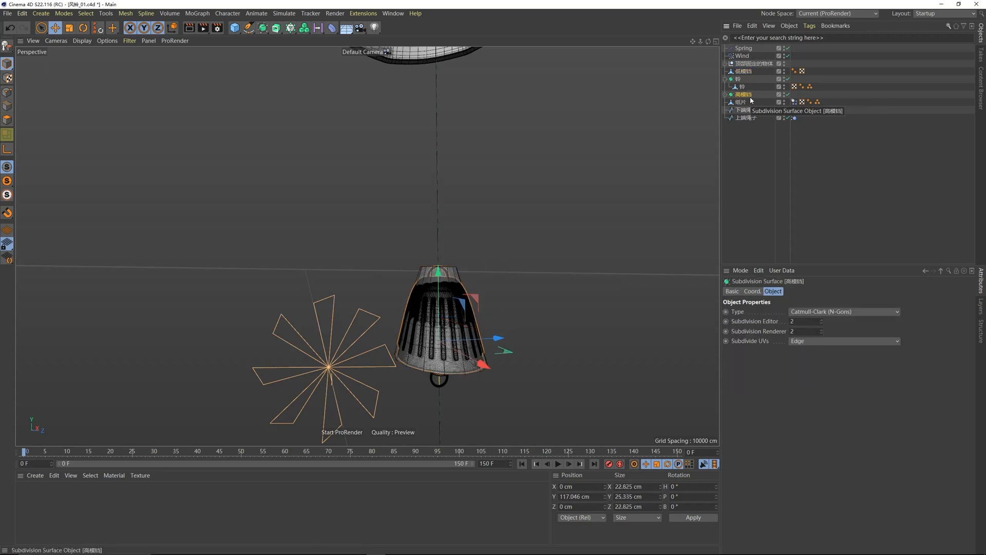
pyautogui.click(742, 71)
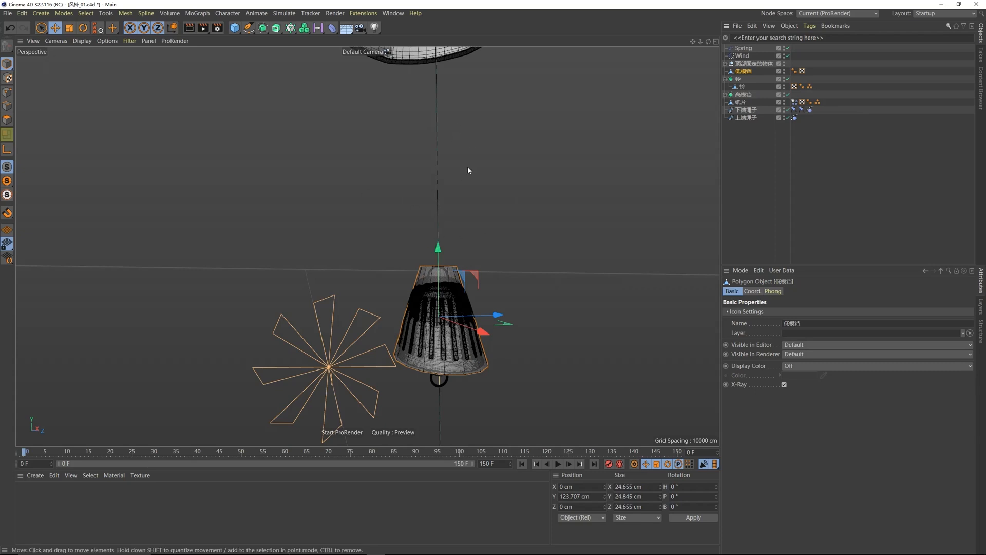
pyautogui.click(744, 95)
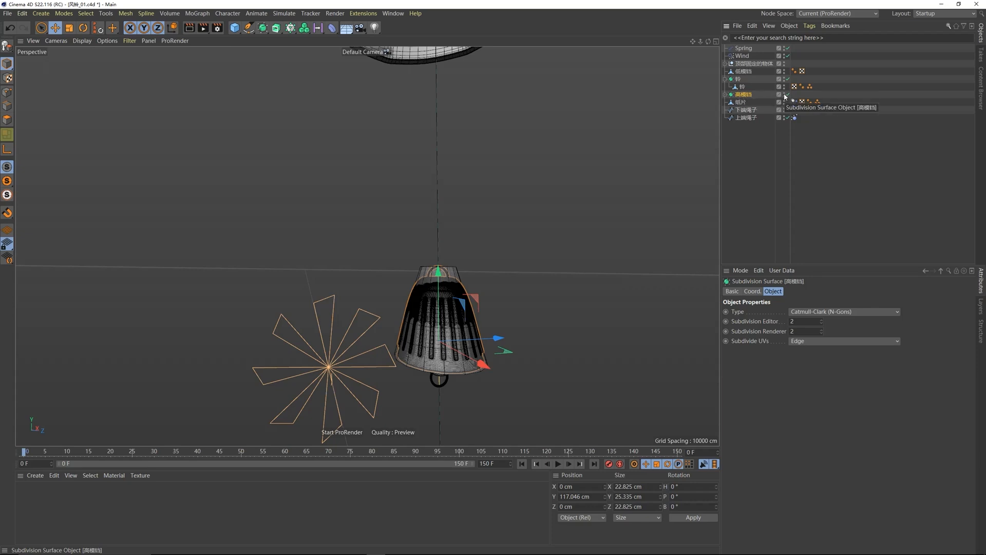
pyautogui.click(784, 96)
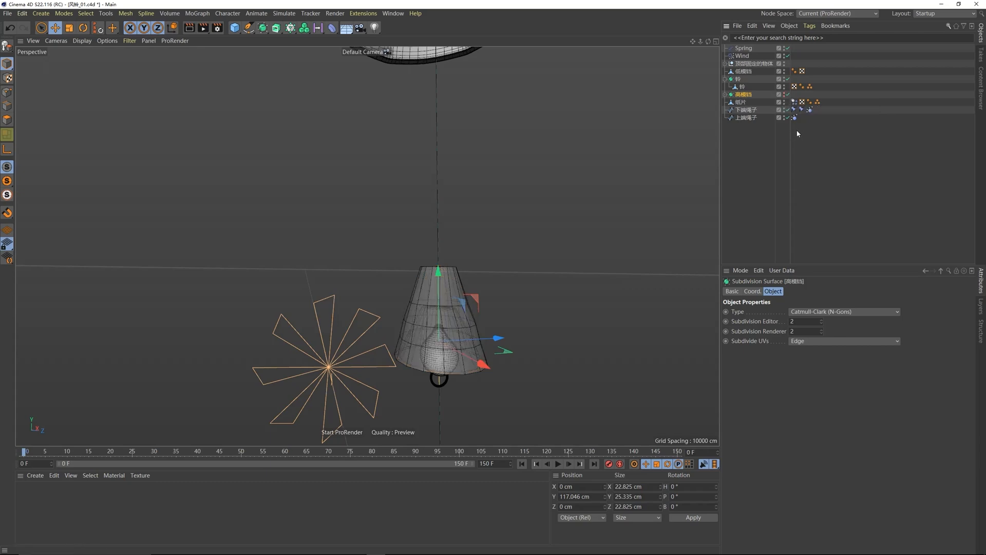
pyautogui.moveTo(445, 297)
pyautogui.keyDown('alt'); pyautogui.mouseDown()
pyautogui.moveTo(428, 274)
pyautogui.moveTo(453, 227)
pyautogui.moveTo(442, 290)
pyautogui.mouseUp(); pyautogui.keyUp('alt')
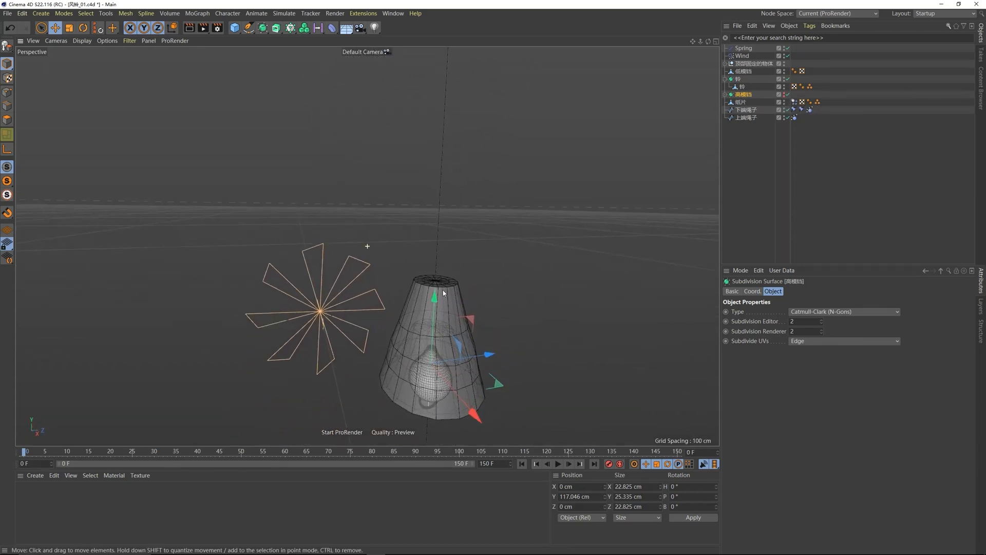
# Step: Add a Hair Constraint tag to the upper rope spline
pyautogui.click(748, 118)
pyautogui.keyDown('alt'); pyautogui.moveTo(471, 215); pyautogui.dragTo(440, 233, button='middle'); pyautogui.keyUp('alt')
pyautogui.scroll(-6, 440, 319)
pyautogui.keyDown('alt'); pyautogui.moveTo(437, 278); pyautogui.dragTo(476, 280); pyautogui.keyUp('alt')
pyautogui.scroll(5, 433, 260)
pyautogui.scroll(3, 433, 260)
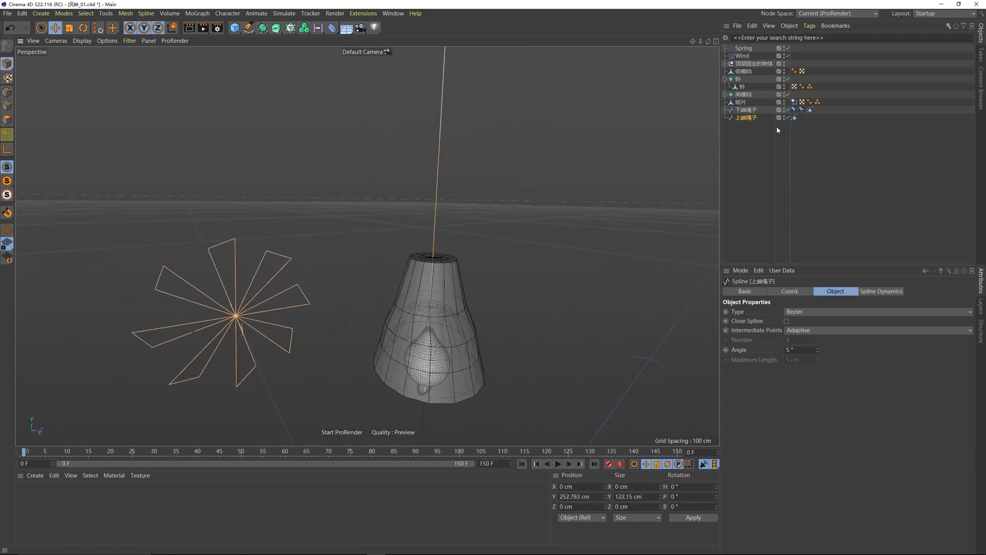
pyautogui.rightClick(751, 120)
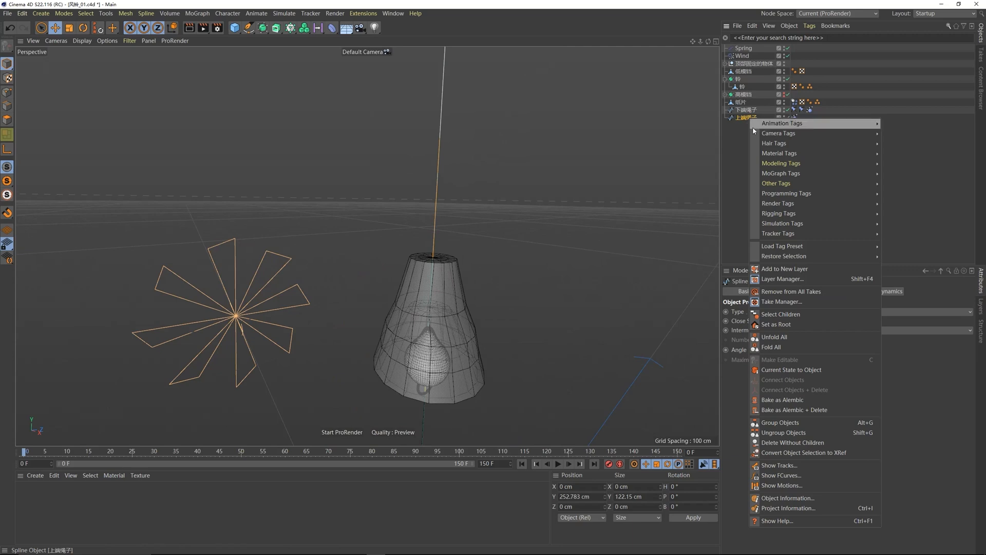
pyautogui.moveTo(768, 145)
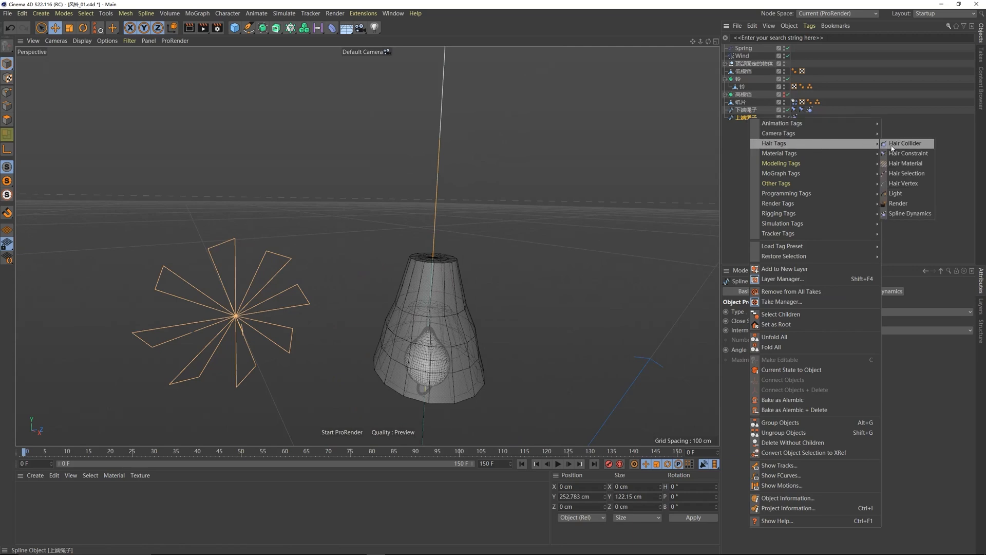
pyautogui.click(898, 157)
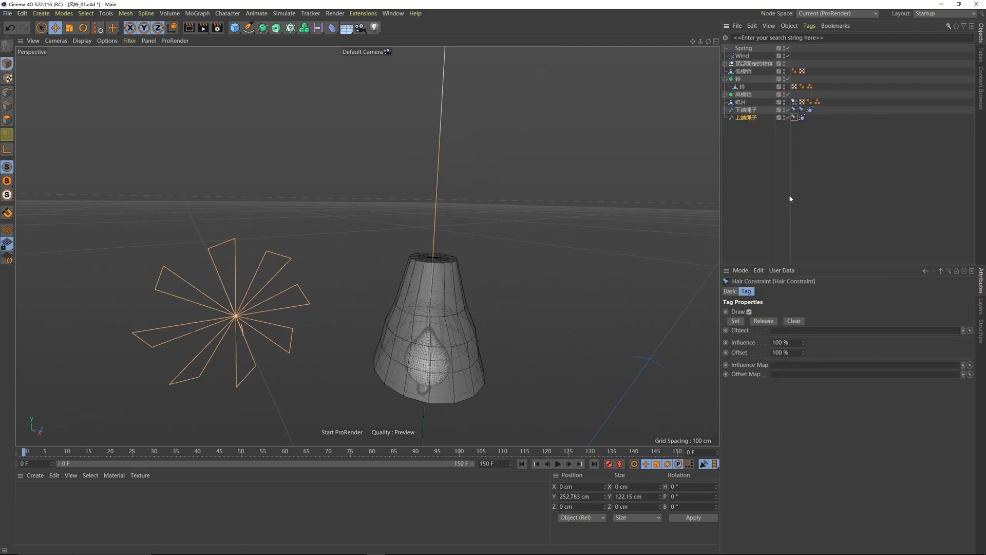
# Step: Constrain the upper rope's lowest point to the low-poly bell with the Hair Constraint tag and set the binding
pyautogui.click(9, 92)
pyautogui.click(435, 260)
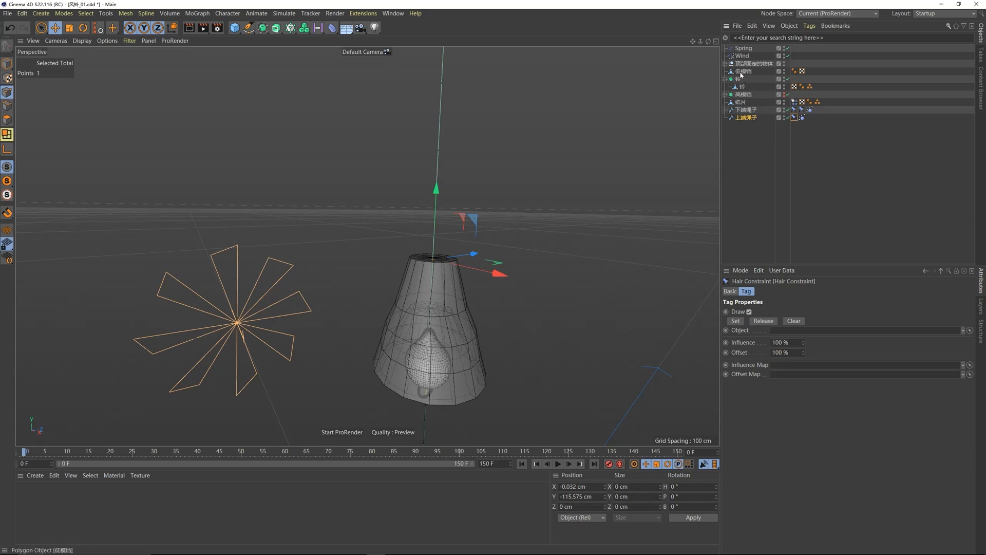
pyautogui.moveTo(742, 75); pyautogui.dragTo(781, 331)
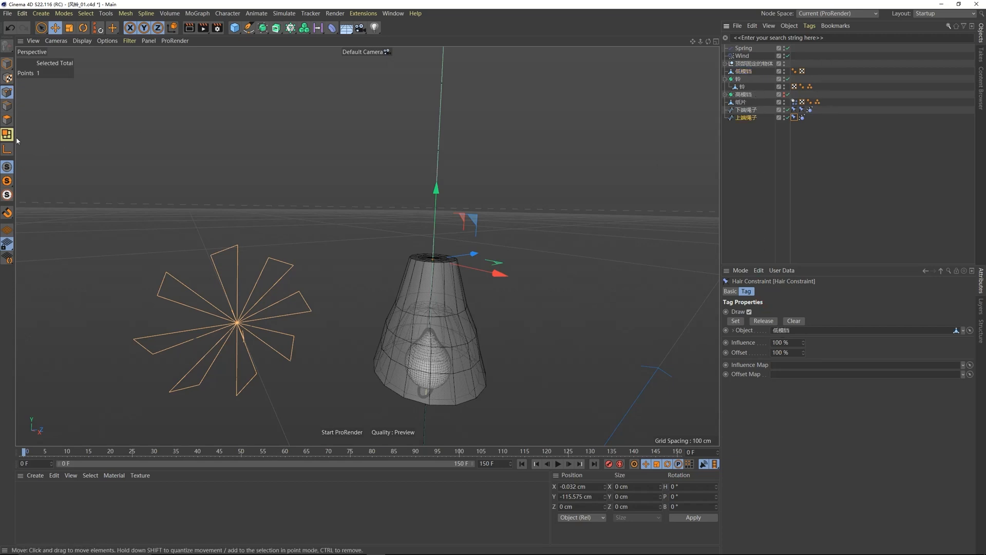
pyautogui.keyDown('alt'); pyautogui.moveTo(432, 263); pyautogui.dragTo(437, 267); pyautogui.keyUp('alt')
pyautogui.click(735, 322)
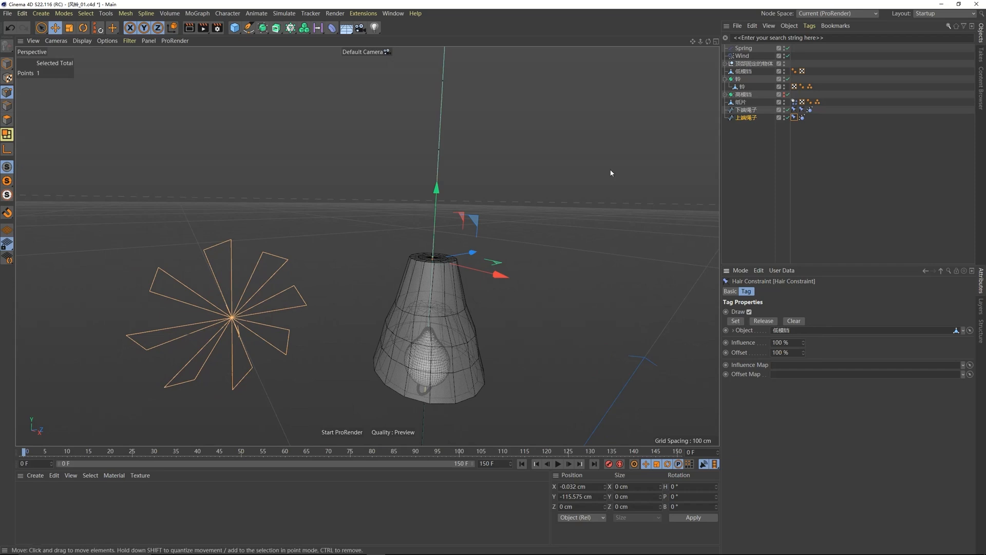
# Step: Play the simulation to check the upper rope's attachment to the bell, and return to the first frame
pyautogui.scroll(-5, 449, 134)
pyautogui.keyDown('alt'); pyautogui.moveTo(449, 134); pyautogui.dragTo(448, 214, button='middle'); pyautogui.keyUp('alt')
pyautogui.scroll(-4, 448, 213)
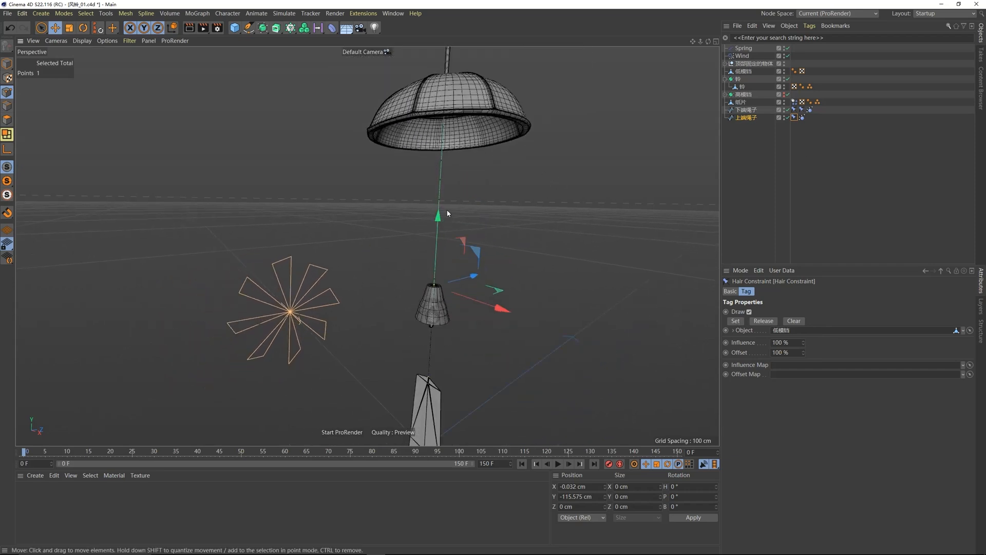
pyautogui.scroll(1, 448, 213)
pyautogui.click(558, 464)
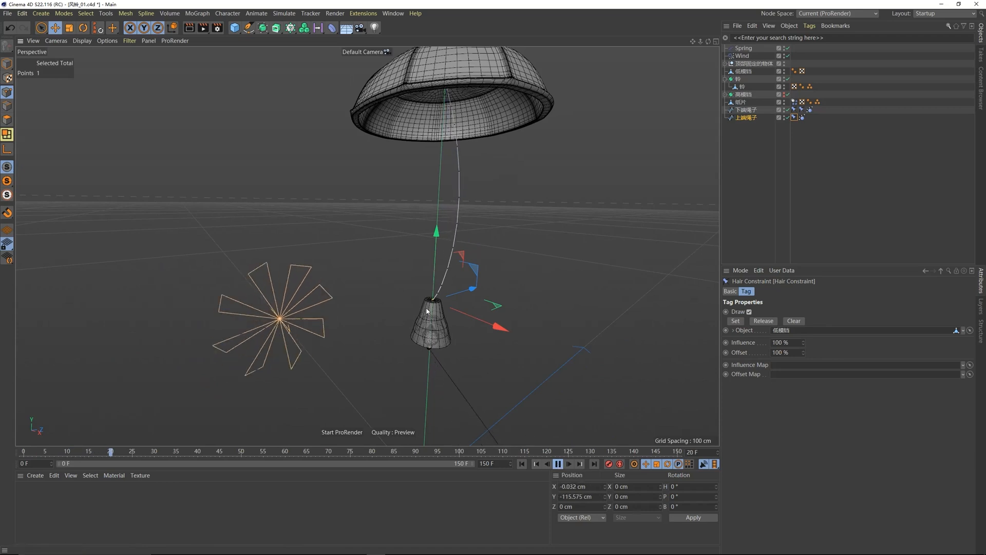
pyautogui.click(558, 464)
pyautogui.click(528, 465)
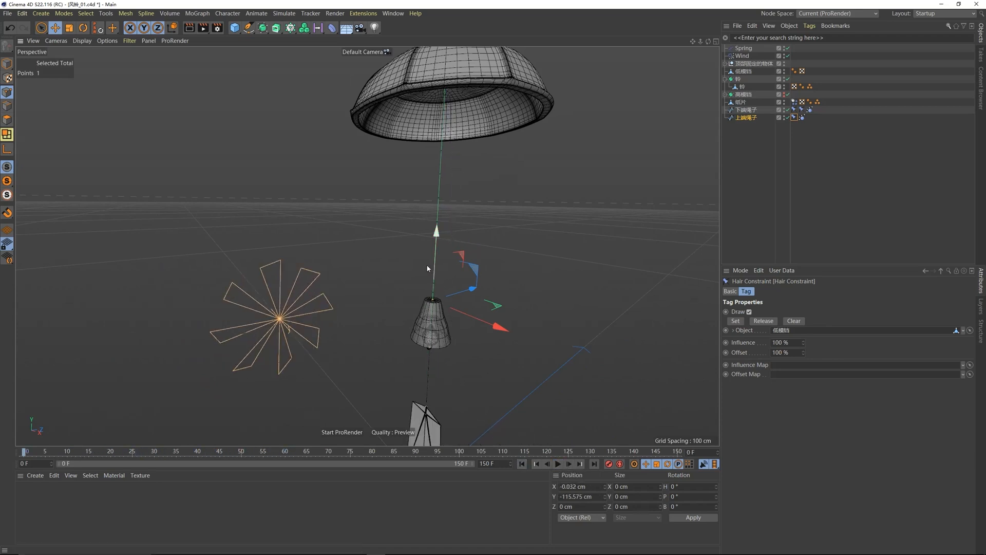
# Step: Create a second dynamics Spring object for the upper section of the chime
pyautogui.scroll(-5, 444, 240)
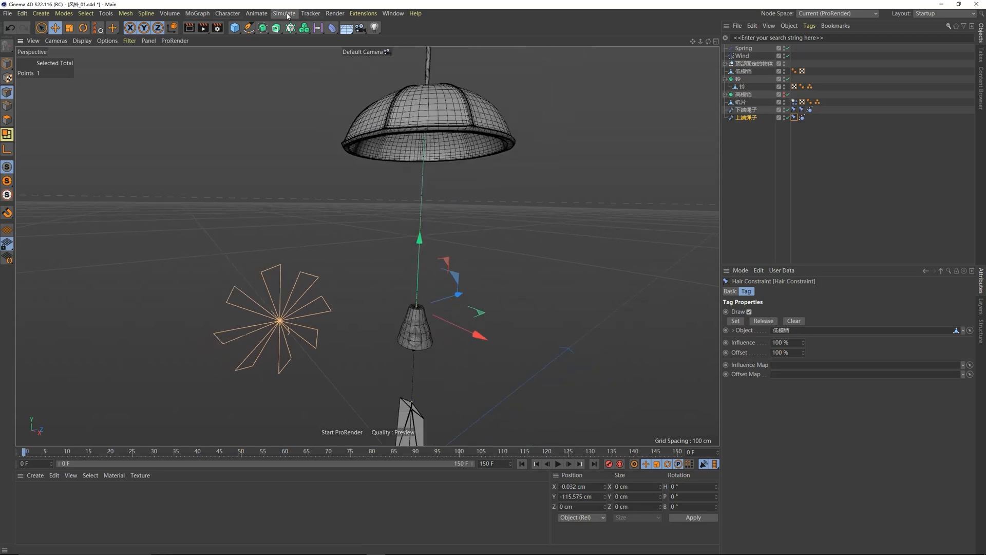
pyautogui.click(283, 13)
pyautogui.moveTo(307, 41)
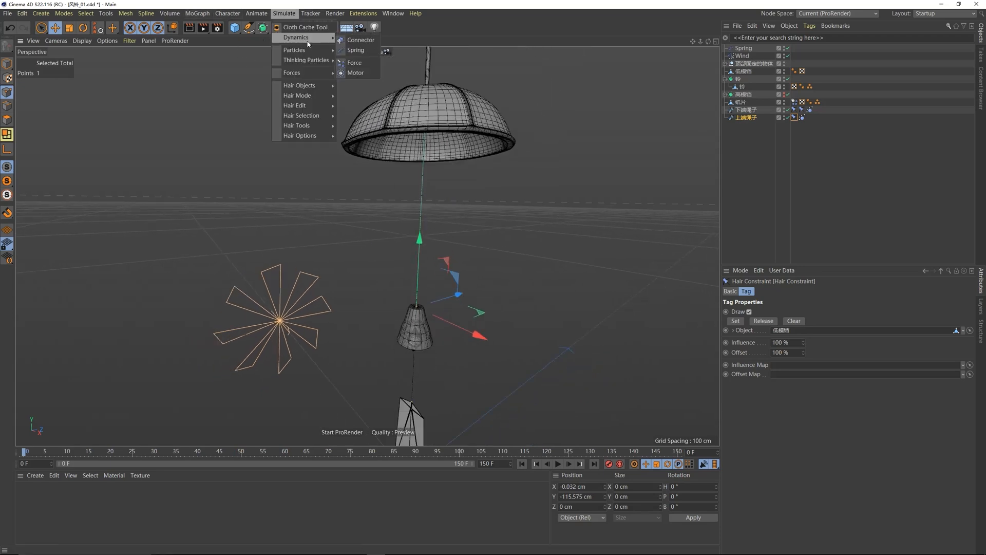
pyautogui.click(360, 55)
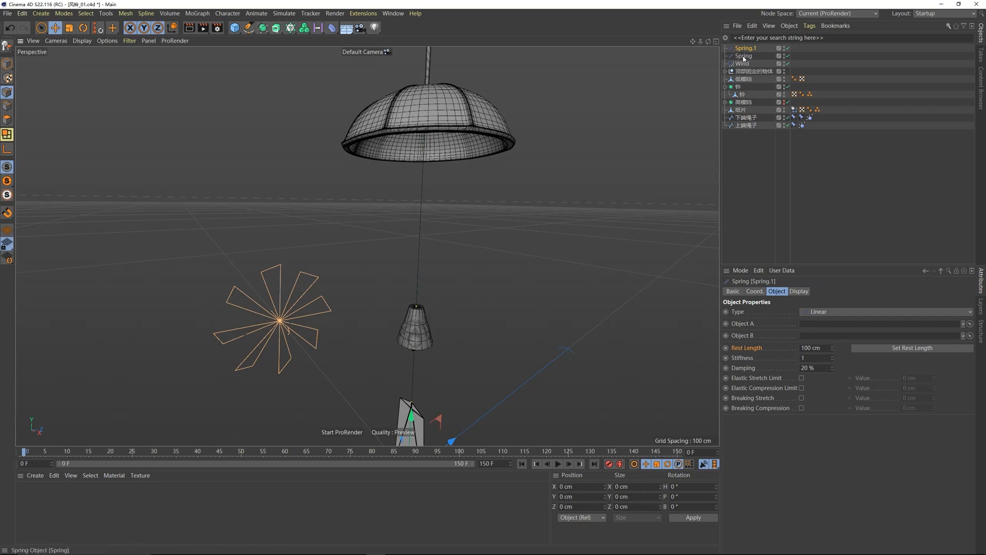
# Step: Rename the existing Spring object that links the bell and the paper strip to 下方连接器
pyautogui.click(743, 55)
pyautogui.doubleClick(743, 55)
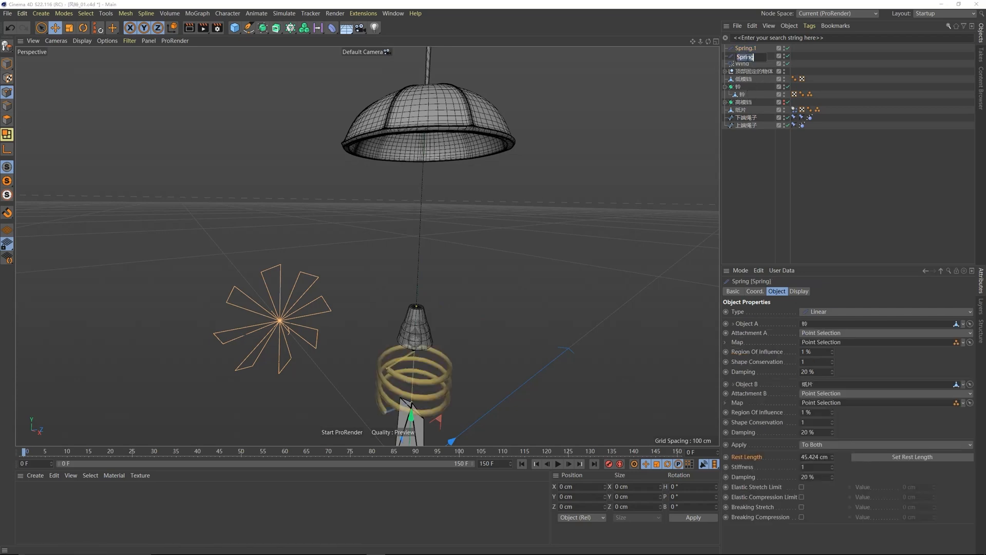
pyautogui.write('w')
pyautogui.write('xiafang')
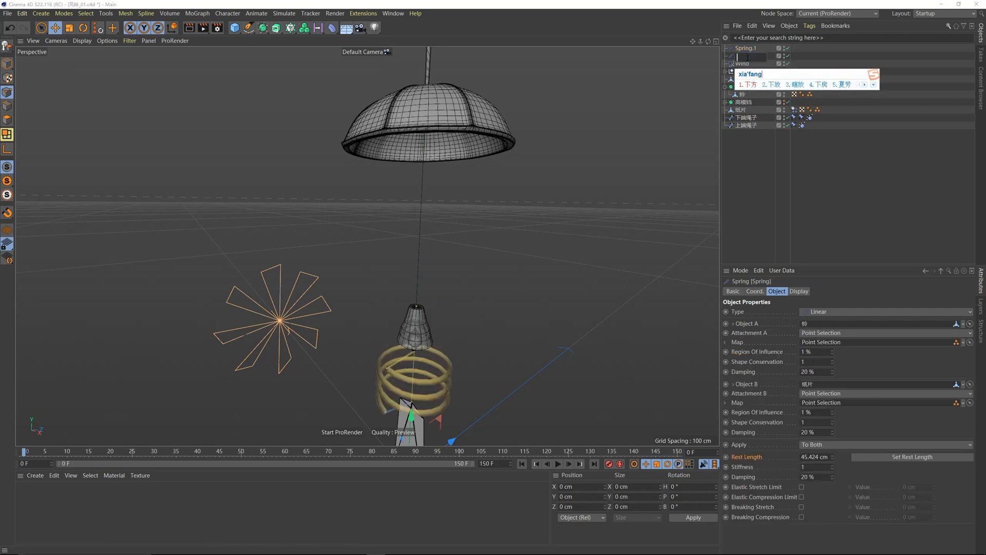
pyautogui.press('space')
pyautogui.write('lianjieqi')
pyautogui.press('space')
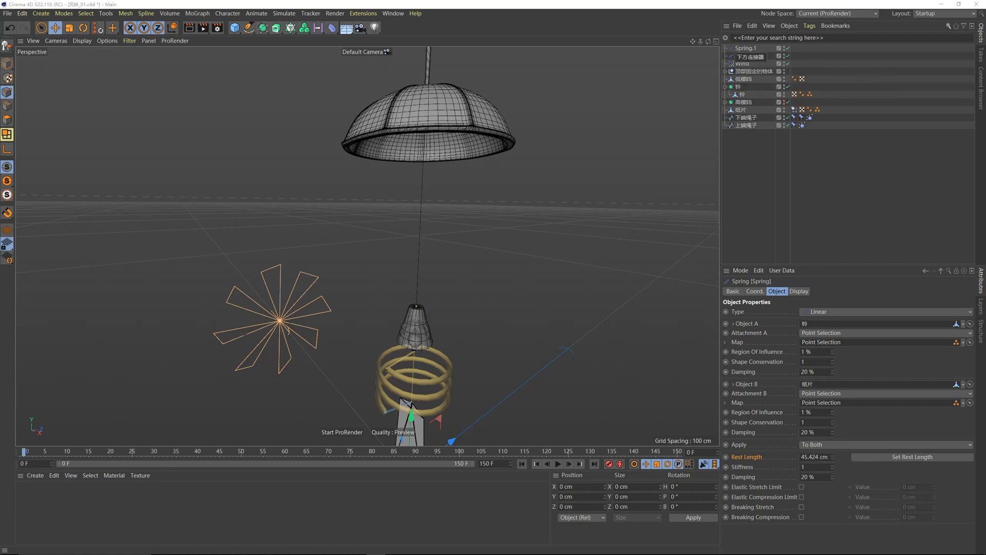
# Step: Rename the new Spring object to 上方连接器
pyautogui.doubleClick(744, 48)
pyautogui.write('she')
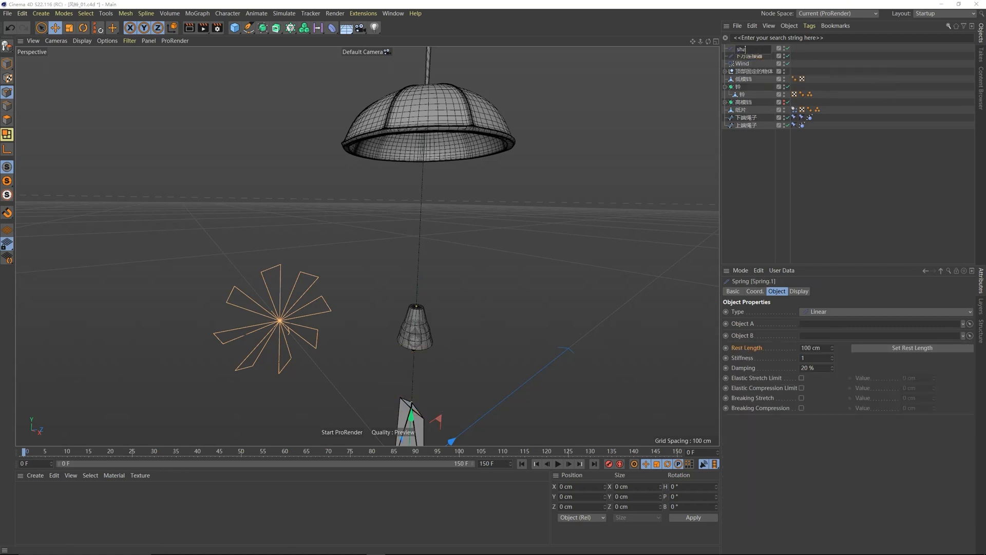
pyautogui.write('ng')
pyautogui.press('BackSpace')
pyautogui.press('BackSpace')
pyautogui.press('BackSpace')
pyautogui.press('BackSpace')
pyautogui.press('BackSpace')
pyautogui.write('shangfab')
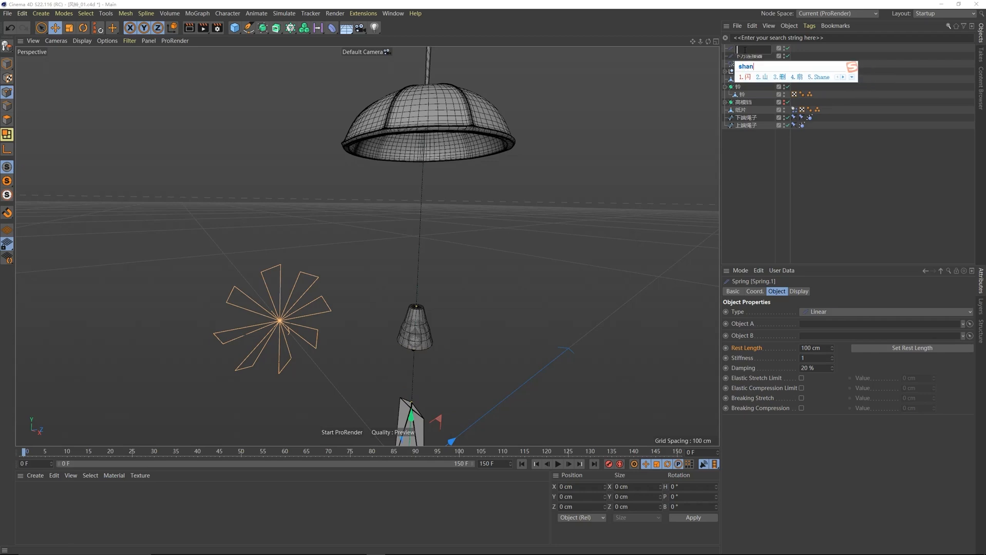
pyautogui.press('BackSpace')
pyautogui.write('nglianjieqi')
pyautogui.press('space')
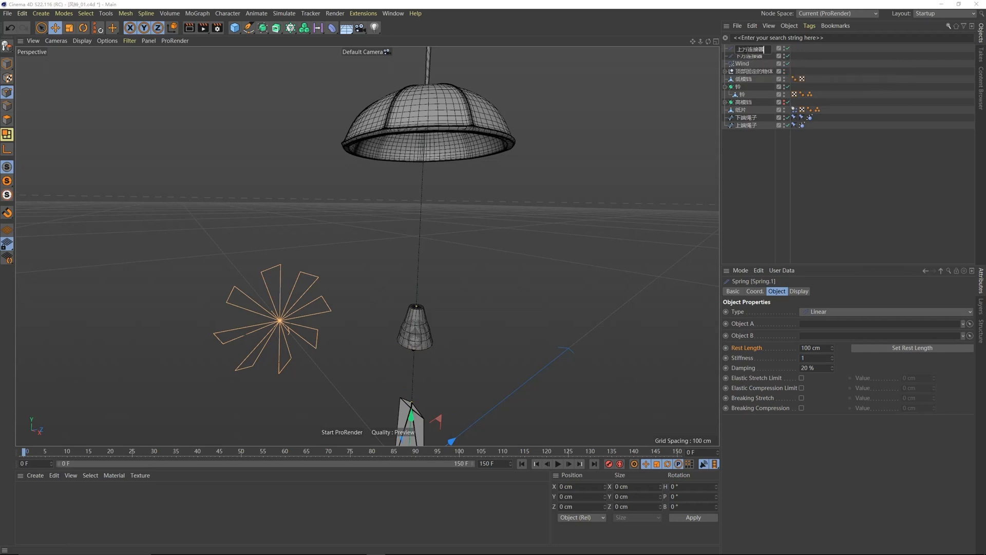
pyautogui.press('Return')
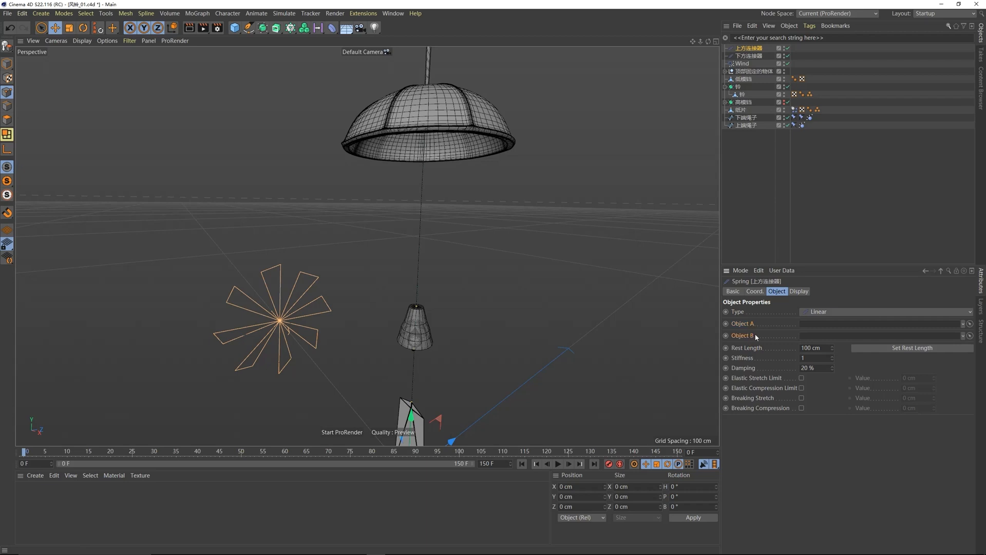
pyautogui.keyDown('alt'); pyautogui.moveTo(431, 263); pyautogui.dragTo(418, 159); pyautogui.keyUp('alt')
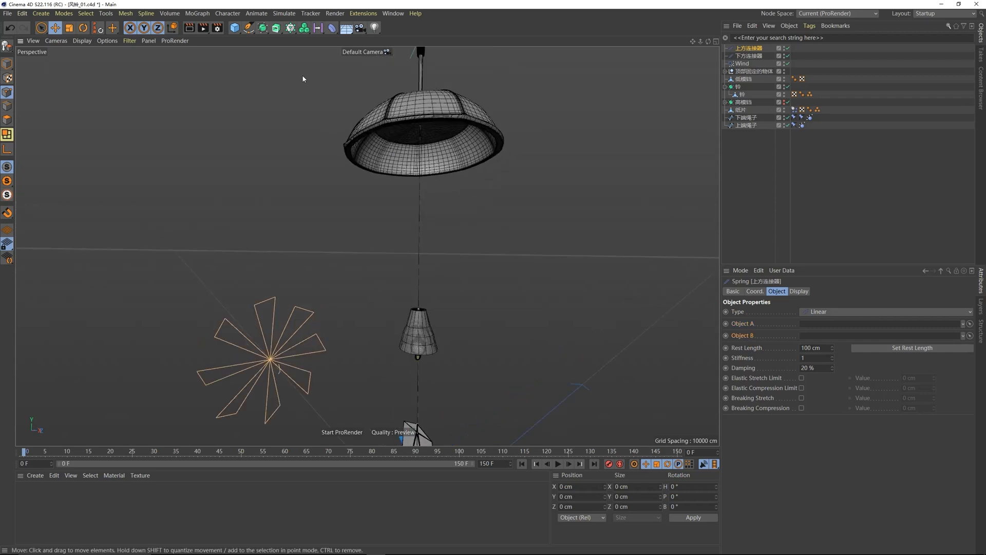
pyautogui.hotkey('ctrl', 'alt', 'a')
pyautogui.moveTo(289, 77); pyautogui.dragTo(594, 401)
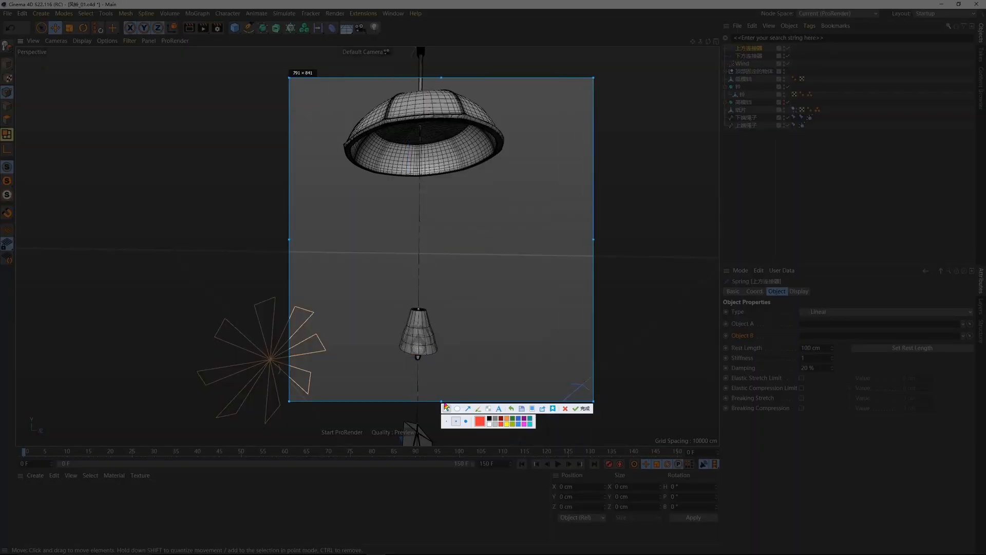
pyautogui.doubleClick(425, 127)
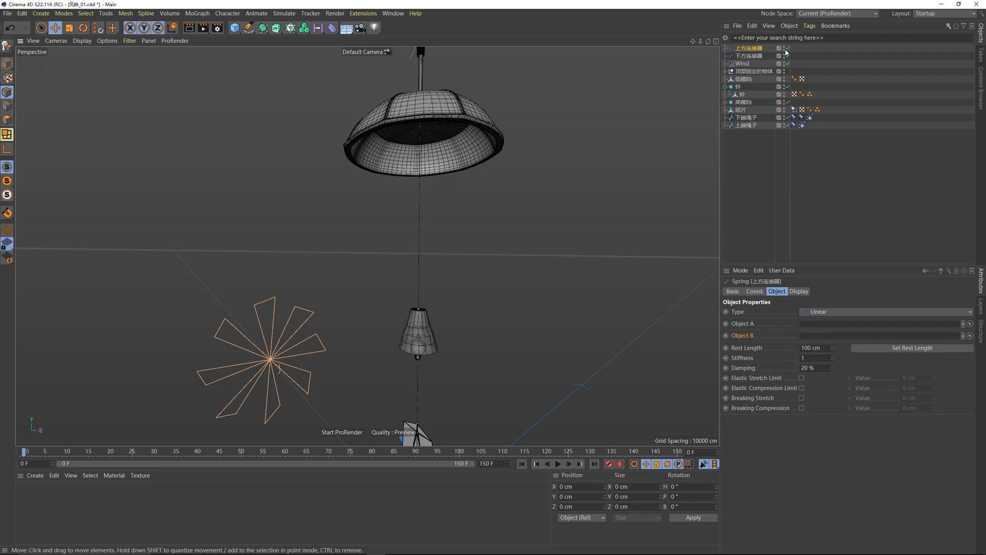
# Step: Save the topmost point of the upper rope spline as a point selection
pyautogui.click(747, 126)
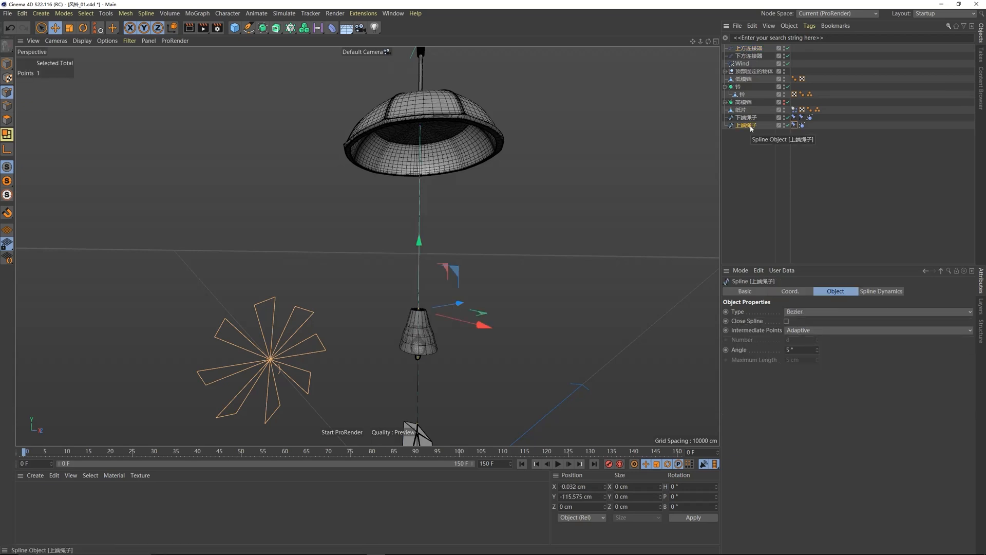
pyautogui.scroll(2, 420, 129)
pyautogui.scroll(2, 421, 122)
pyautogui.click(420, 125)
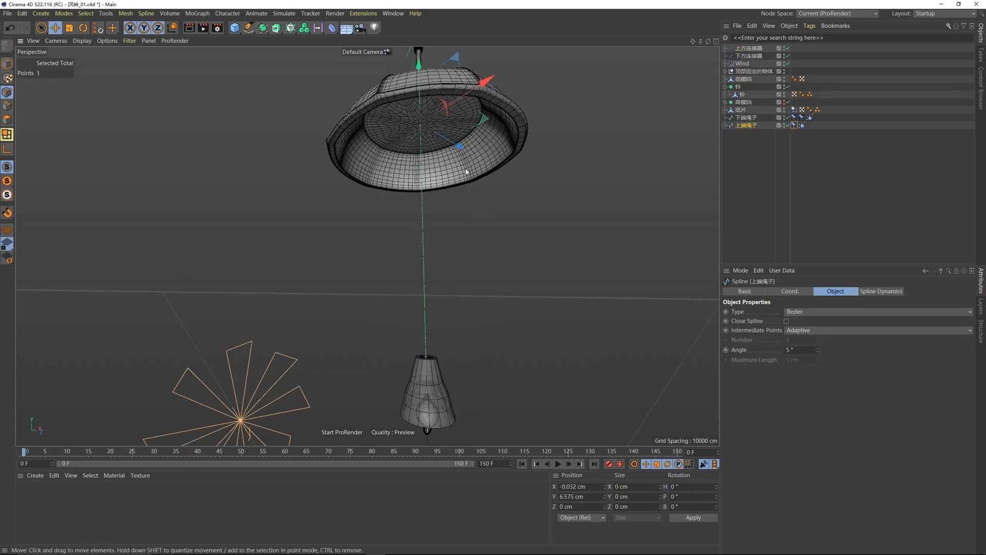
pyautogui.click(85, 14)
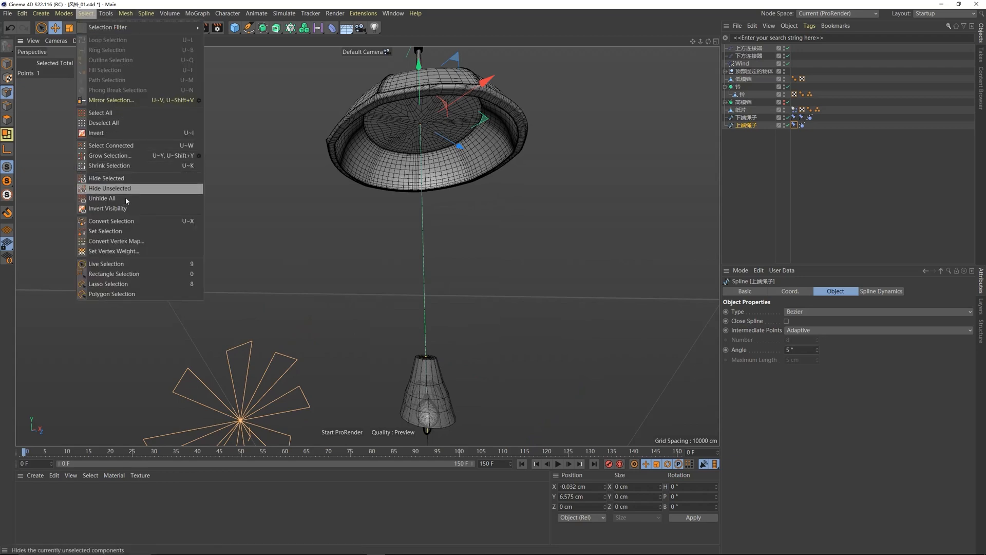
pyautogui.click(110, 231)
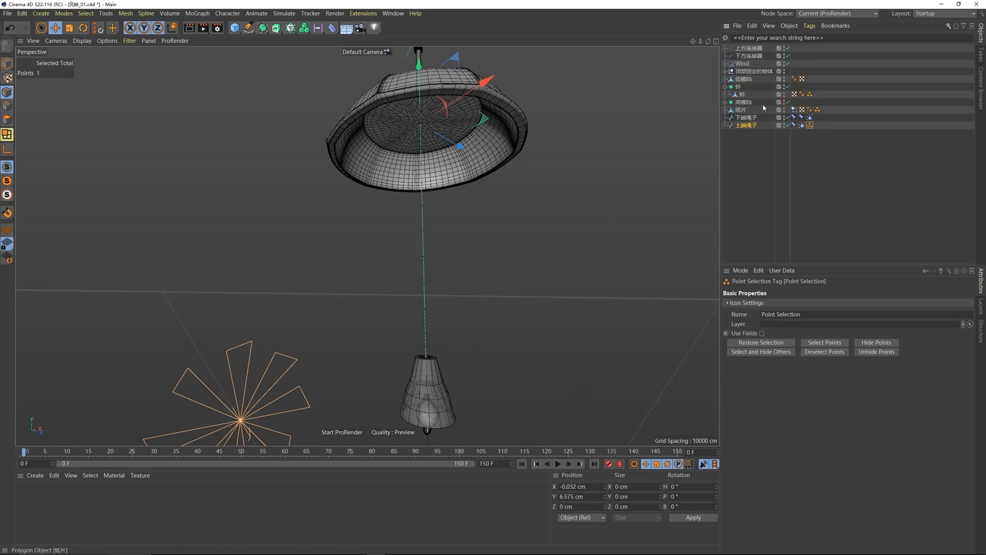
# Step: In the 上方连接器 spring, assign the upper rope with its Point Selection map as Object A and the low-poly bell as Object B
pyautogui.click(748, 48)
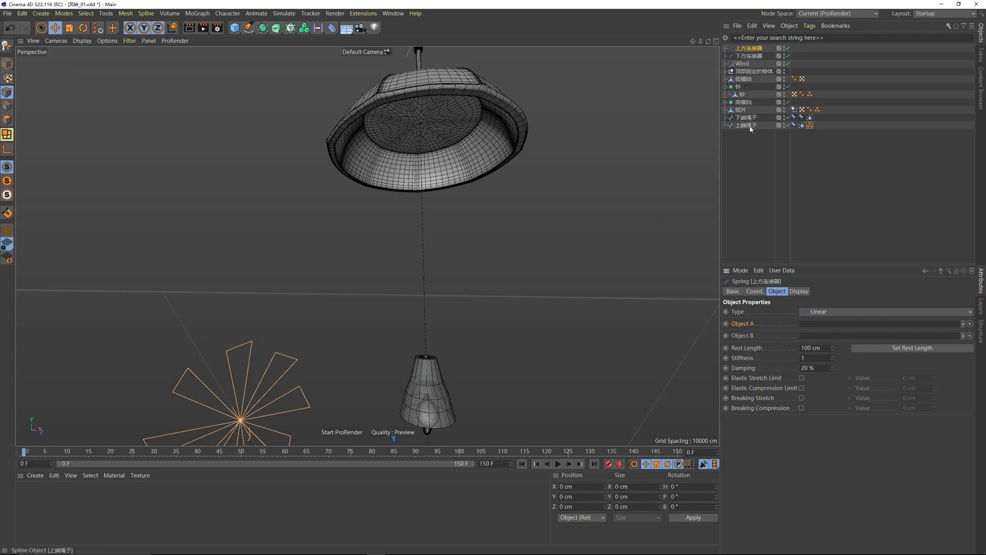
pyautogui.moveTo(747, 125); pyautogui.dragTo(821, 323)
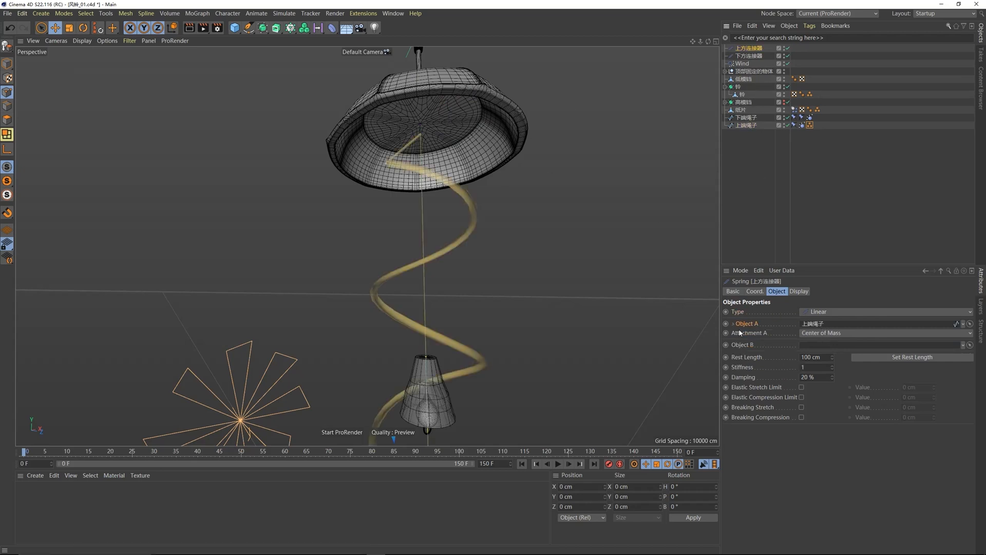
pyautogui.click(811, 335)
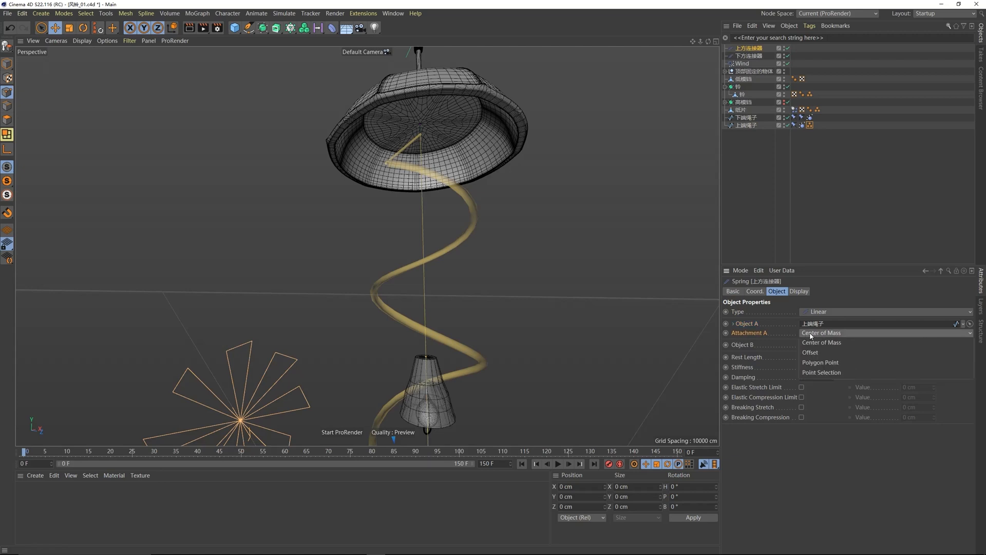
pyautogui.click(818, 373)
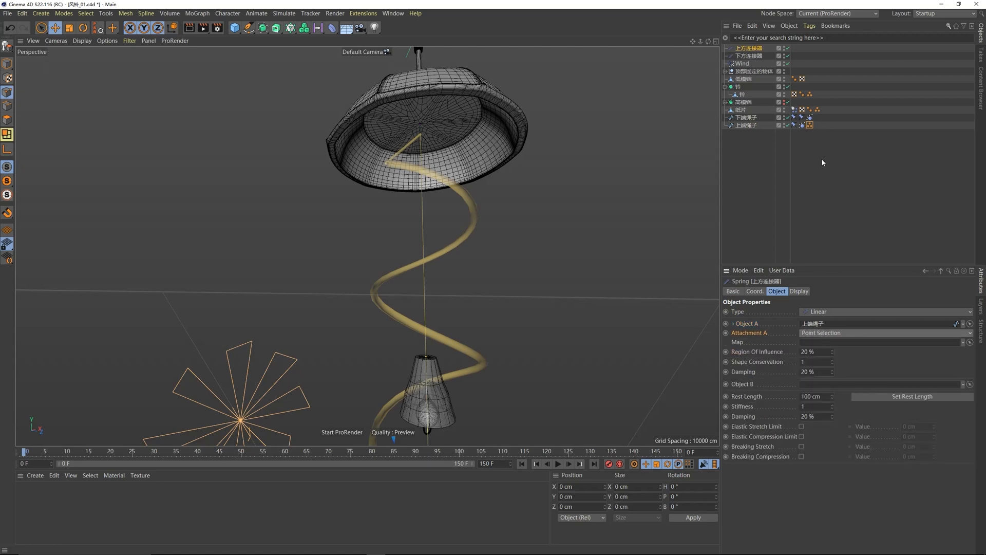
pyautogui.moveTo(811, 126); pyautogui.dragTo(808, 343)
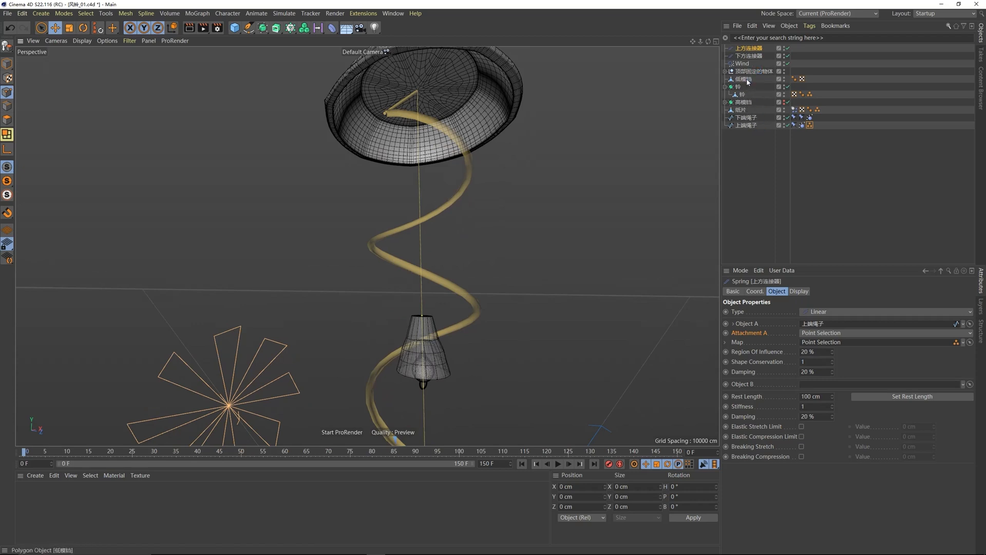
pyautogui.moveTo(746, 79); pyautogui.dragTo(747, 308)
pyautogui.moveTo(791, 382); pyautogui.dragTo(806, 384)
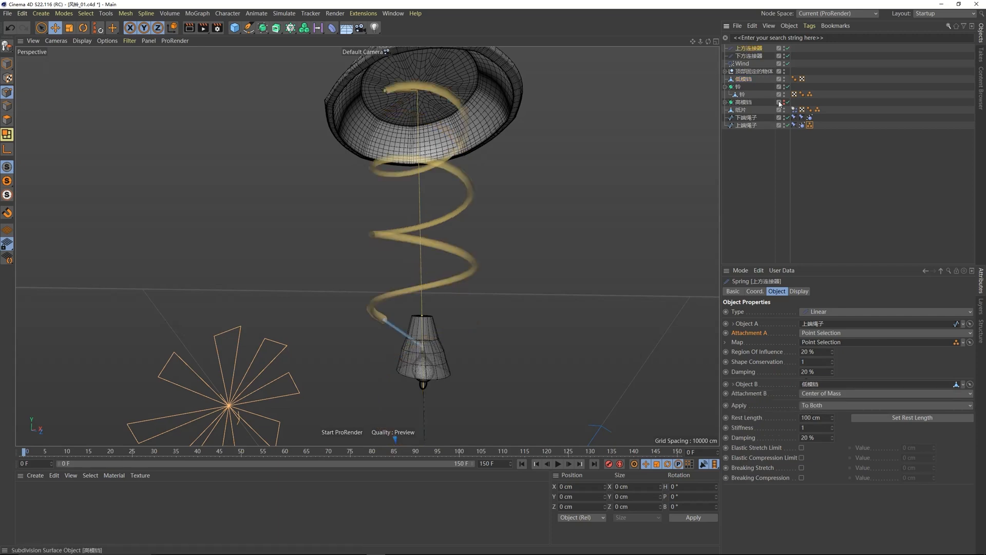
# Step: Save the centre point of the low-poly bell's top cap as a point selection
pyautogui.click(743, 79)
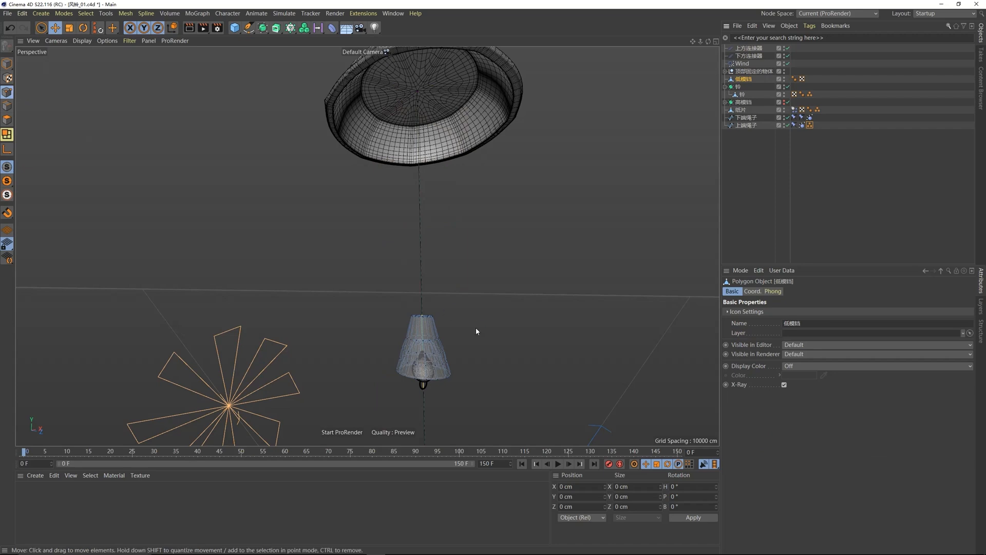
pyautogui.scroll(10, 420, 315)
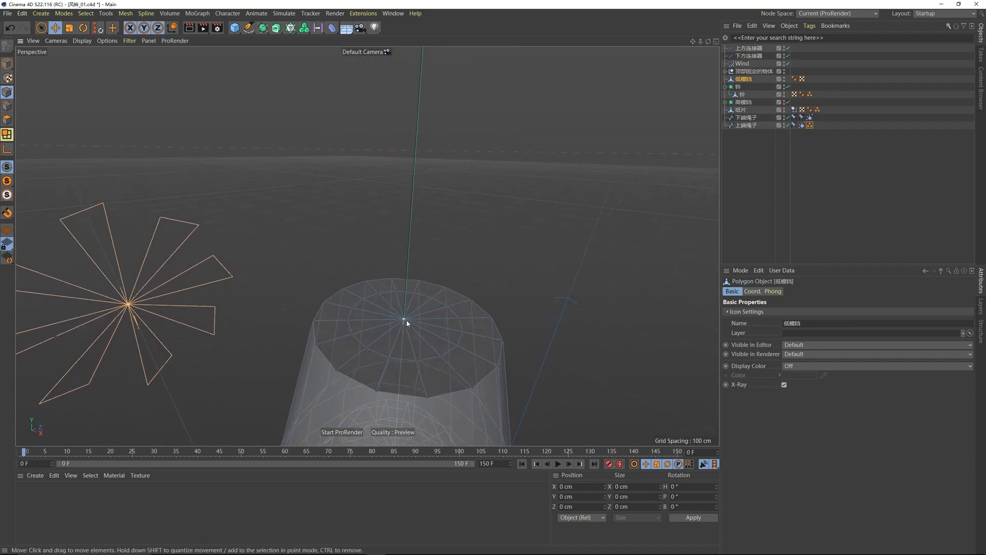
pyautogui.click(404, 319)
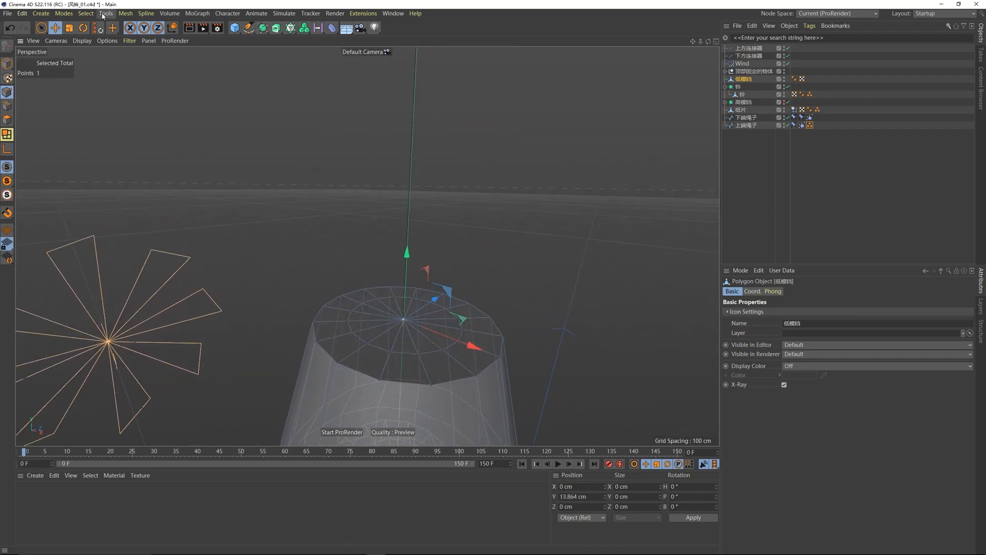
pyautogui.click(86, 14)
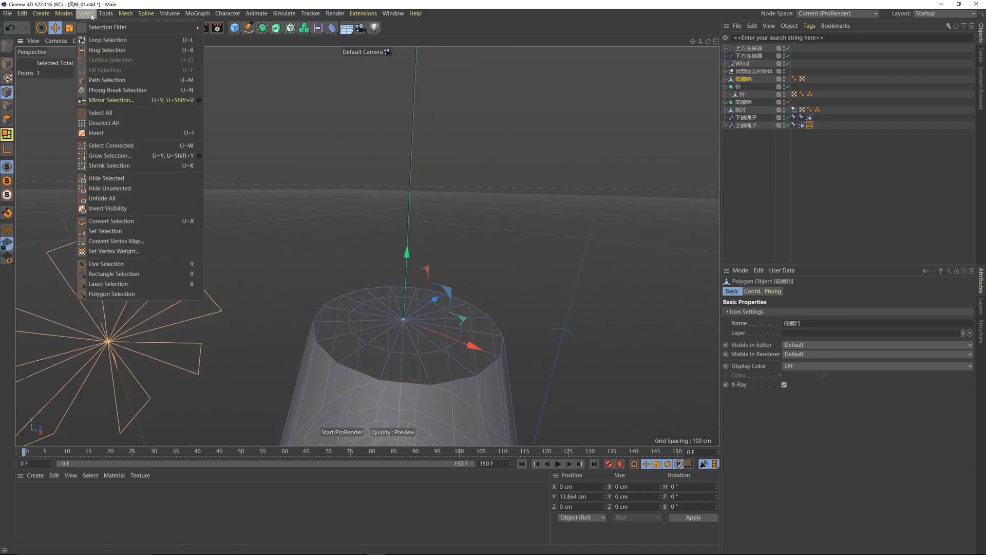
pyautogui.click(106, 231)
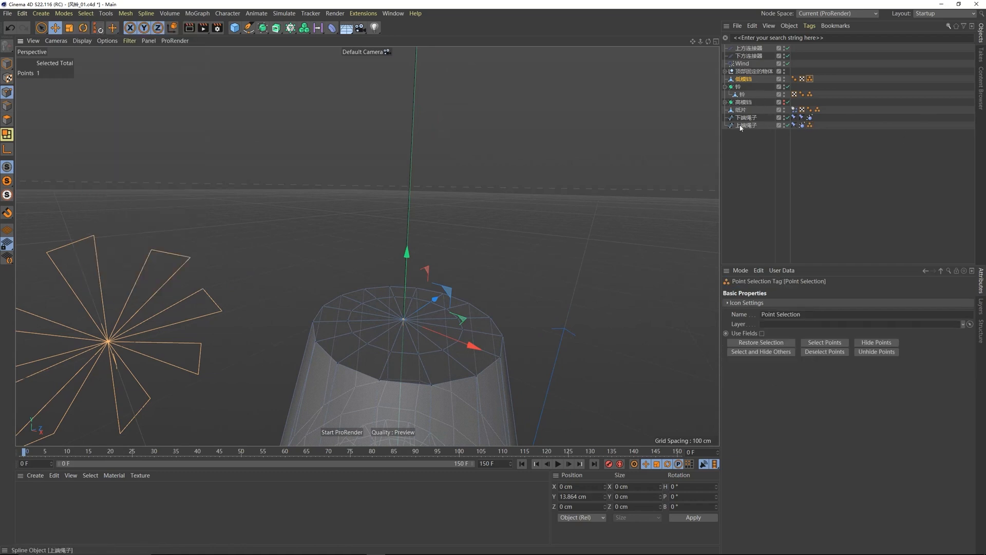
# Step: Set the 上方连接器 spring's Attachment B to Point Selection, using the low-poly bell's saved selection as its map
pyautogui.click(749, 48)
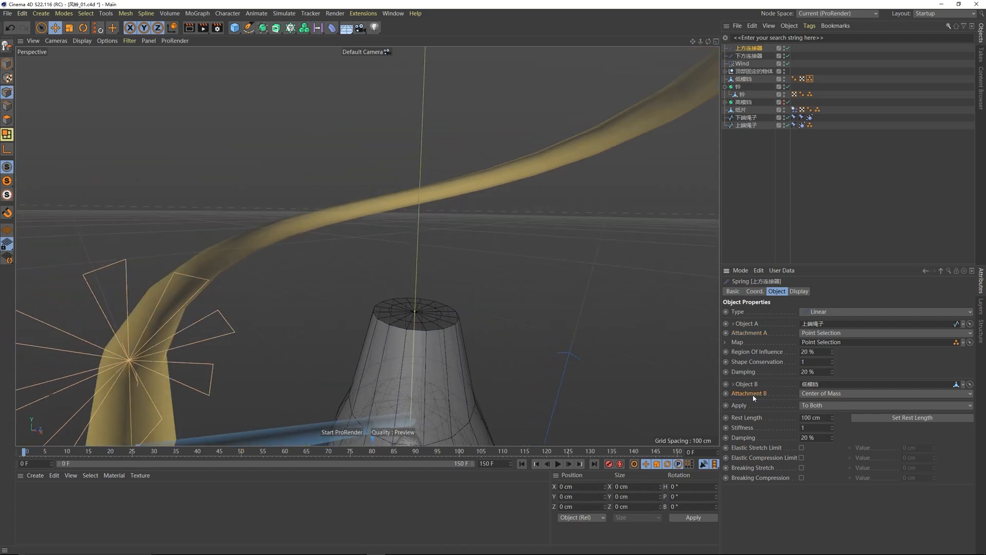
pyautogui.click(809, 393)
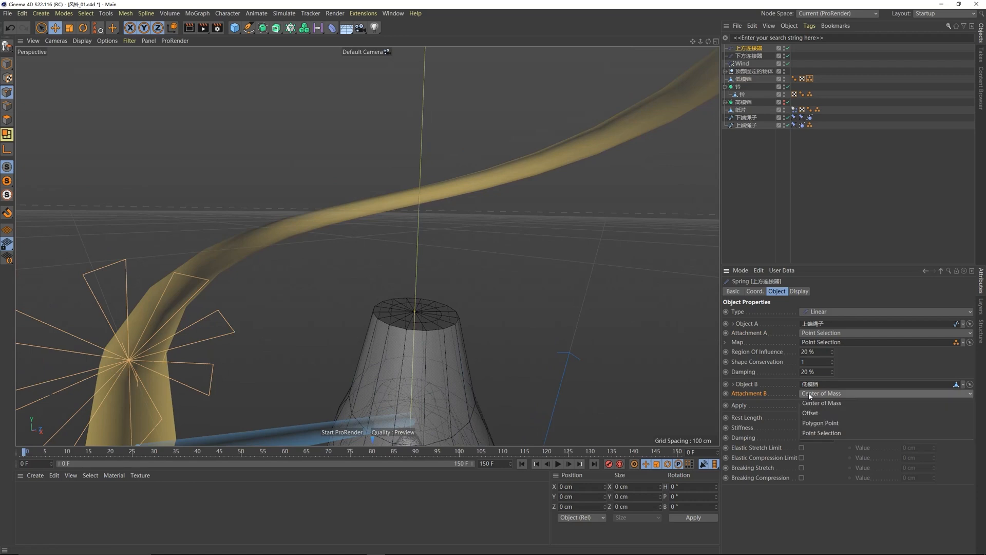
pyautogui.click(822, 434)
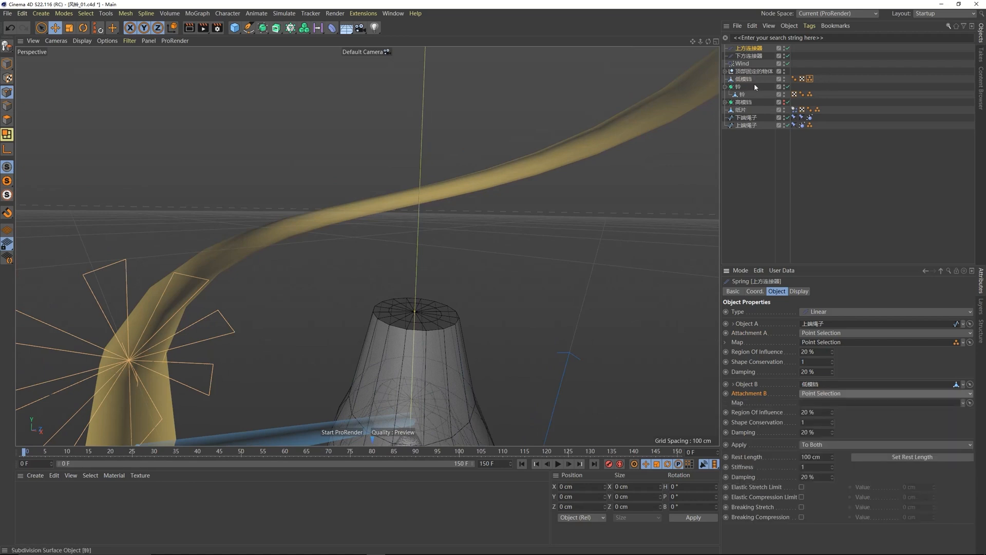
pyautogui.moveTo(808, 80); pyautogui.dragTo(832, 403)
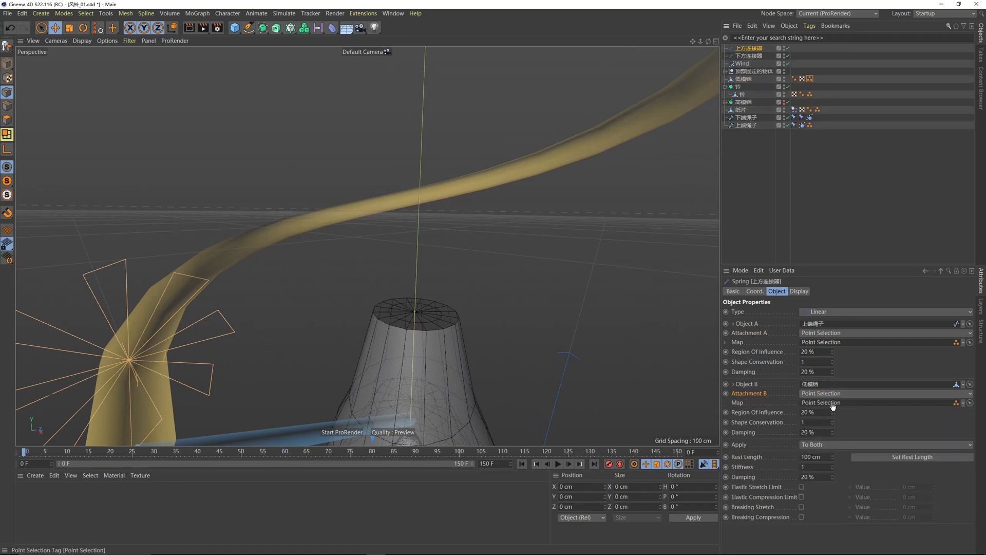
# Step: Set the Region Of Influence of both spring attachments to 1 %
pyautogui.scroll(-8, 449, 194)
pyautogui.keyDown('alt'); pyautogui.moveTo(449, 193); pyautogui.dragTo(453, 173); pyautogui.keyUp('alt')
pyautogui.scroll(2, 452, 173)
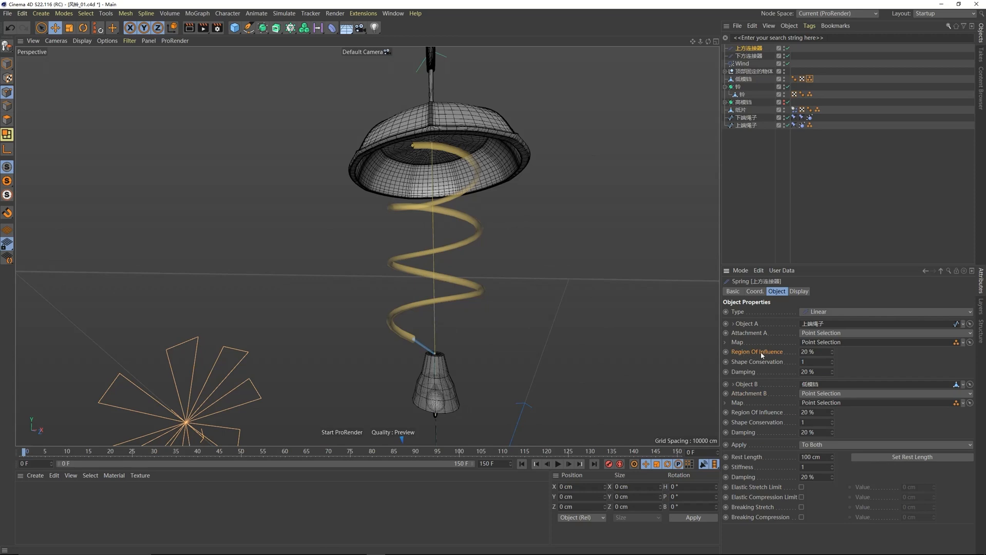
pyautogui.doubleClick(816, 351)
pyautogui.write('1')
pyautogui.doubleClick(803, 352)
pyautogui.doubleClick(823, 413)
pyautogui.write('1')
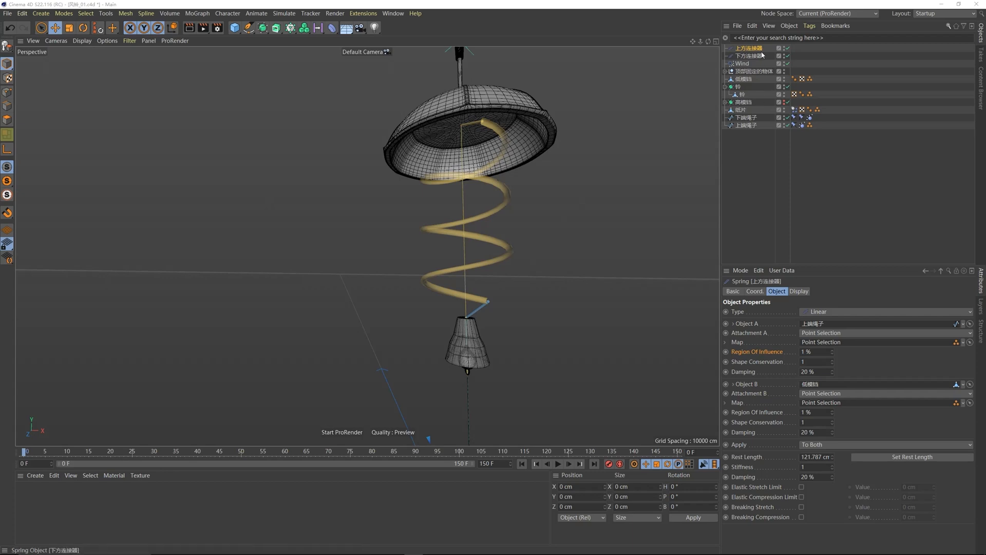
# Step: Add a Rigid Body tag to the low-poly bell and play the simulation to test it
pyautogui.click(742, 79)
pyautogui.rightClick(740, 86)
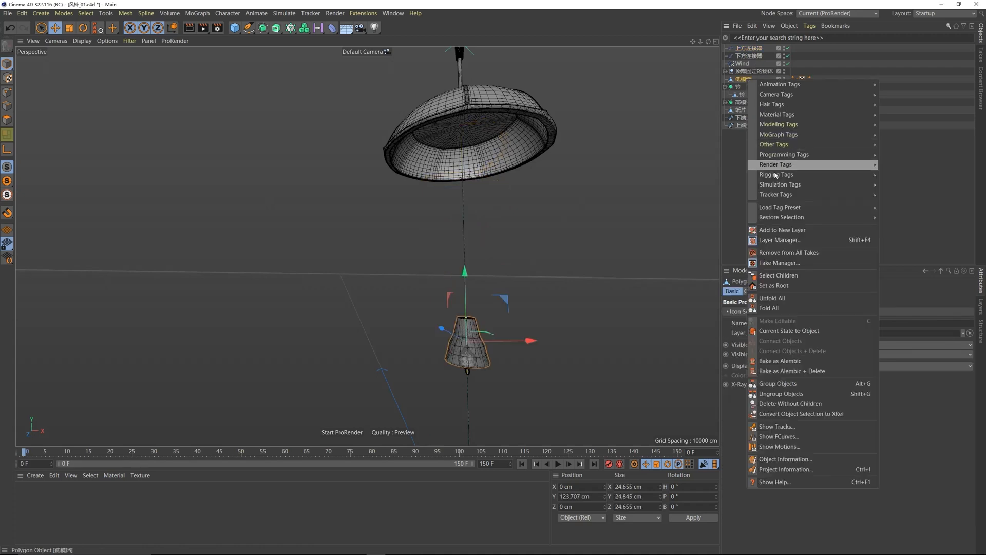
pyautogui.moveTo(791, 188)
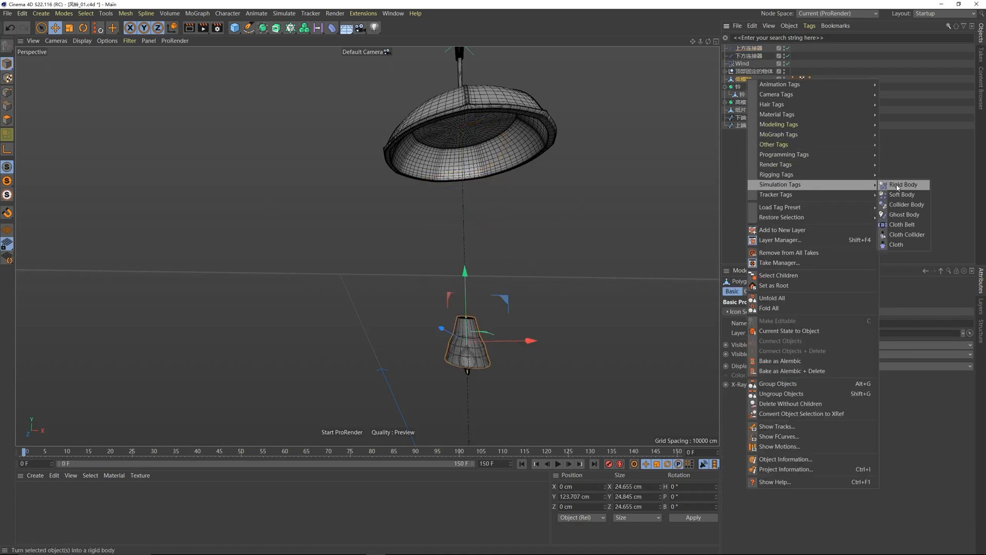
pyautogui.click(914, 188)
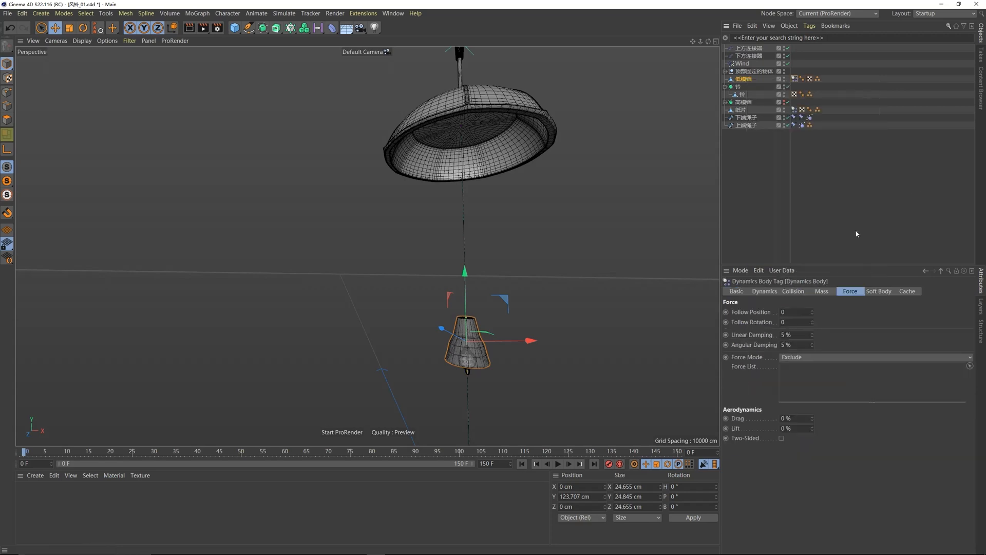
pyautogui.click(558, 464)
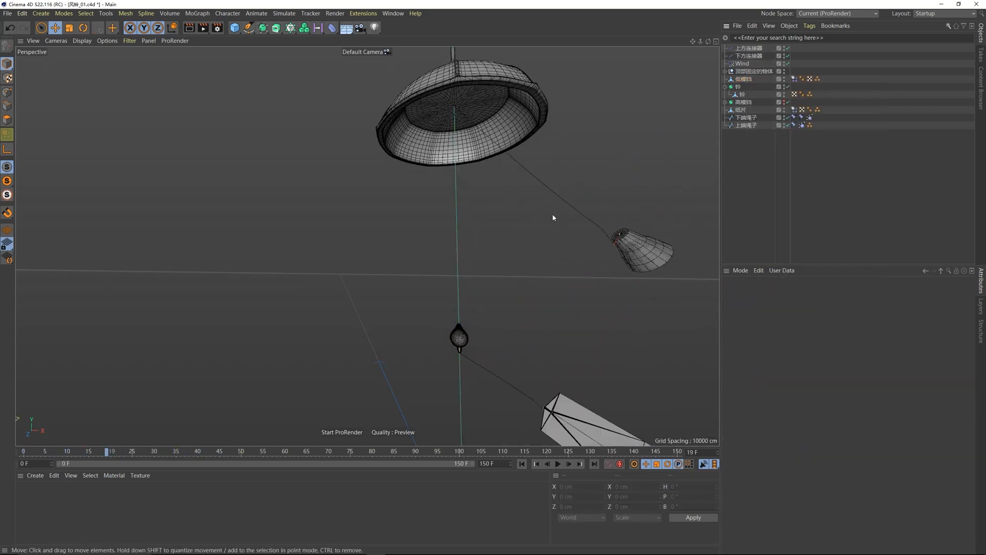
# Step: Return to the first frame and set the 上方连接器 spring's rest length from the current object distance
pyautogui.click(748, 48)
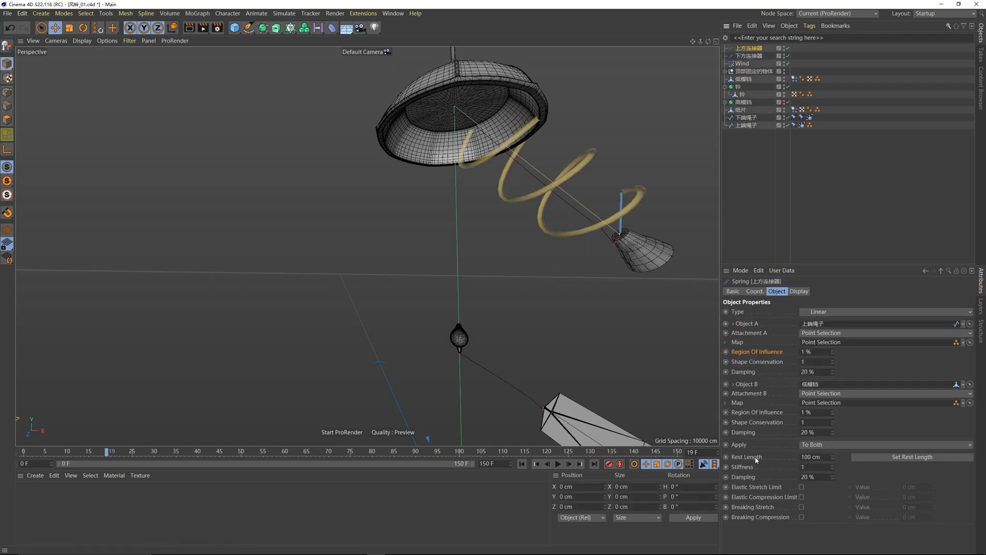
pyautogui.click(522, 464)
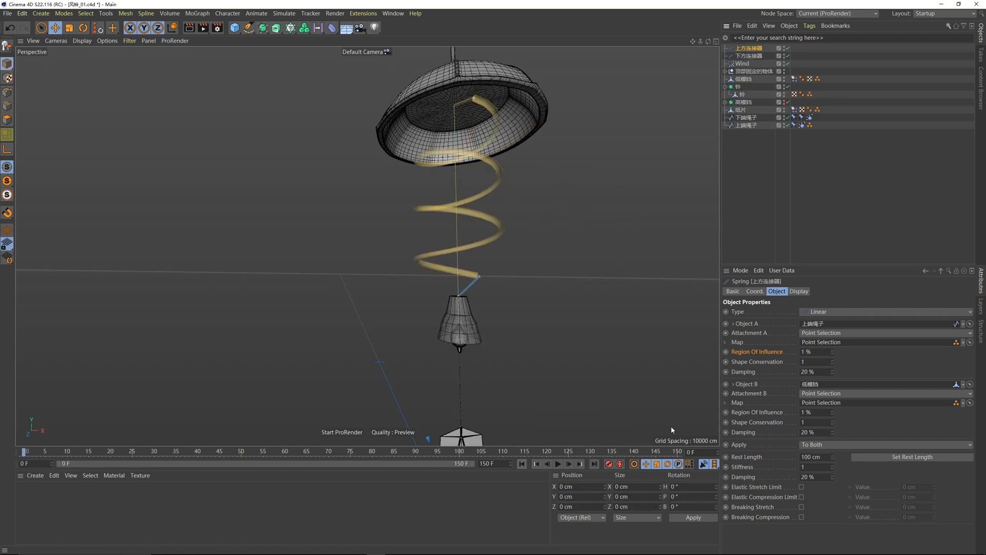
pyautogui.click(906, 458)
# Step: Play the simulation twice to check how the bell and paper strip swing in the wind, returning to the first frame after each run
pyautogui.click(558, 464)
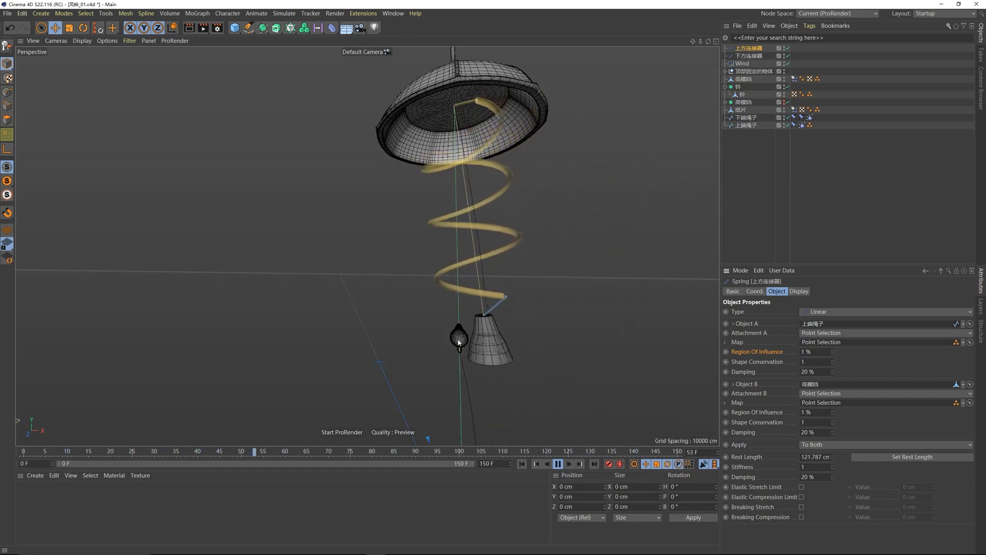
pyautogui.press('F8')
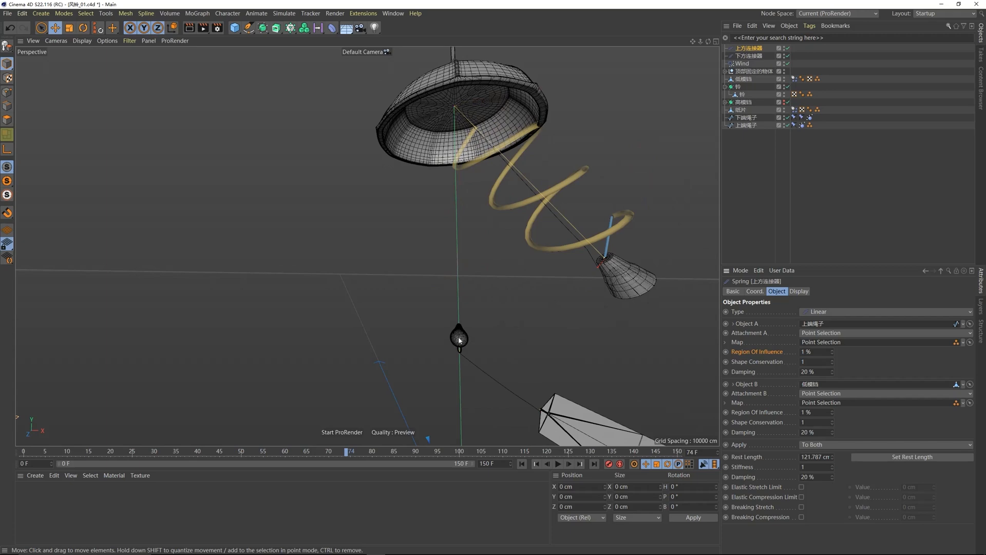
pyautogui.moveTo(631, 282)
pyautogui.keyDown('alt'); pyautogui.mouseDown()
pyautogui.moveTo(621, 280)
pyautogui.moveTo(635, 273)
pyautogui.mouseUp(); pyautogui.keyUp('alt')
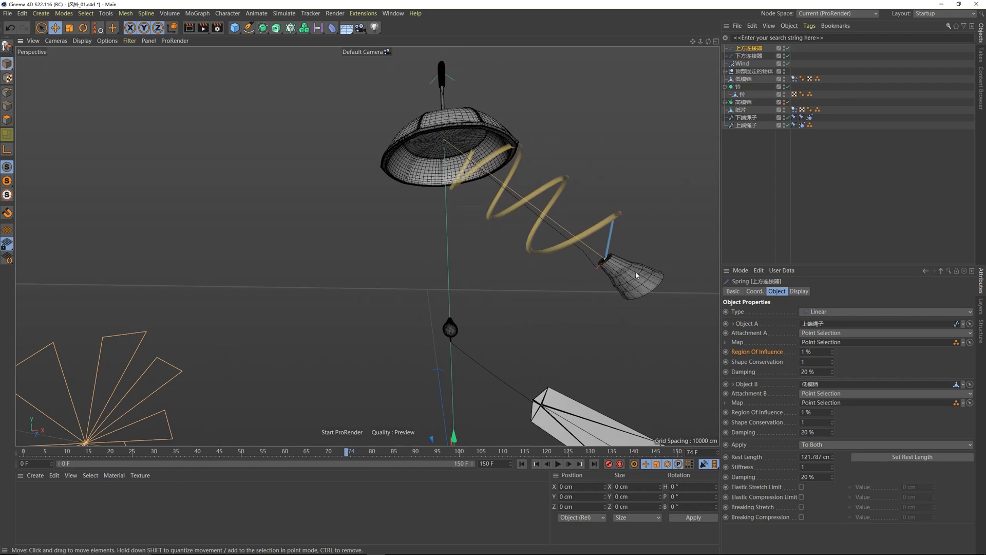
pyautogui.keyDown('alt'); pyautogui.moveTo(636, 275); pyautogui.dragTo(622, 277); pyautogui.keyUp('alt')
pyautogui.click(522, 464)
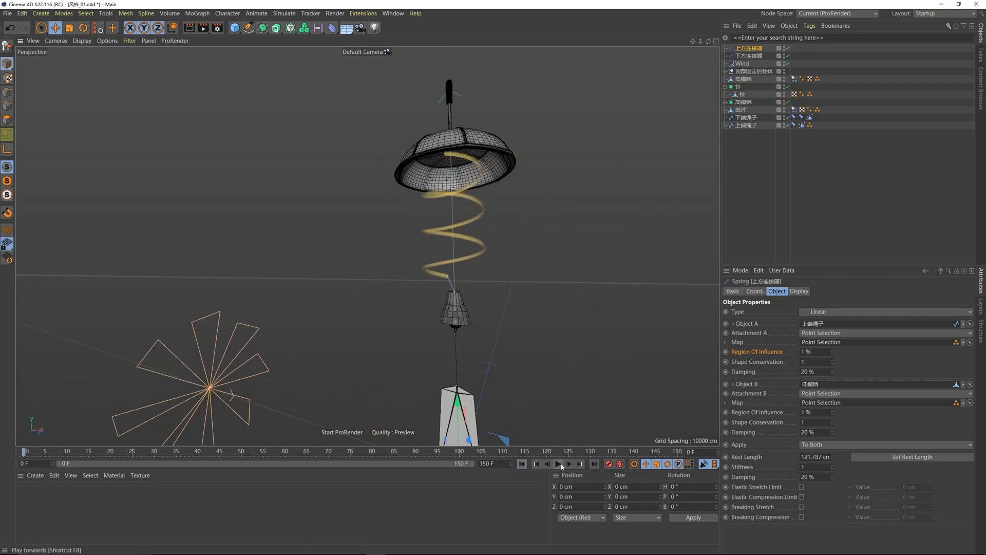
pyautogui.click(562, 466)
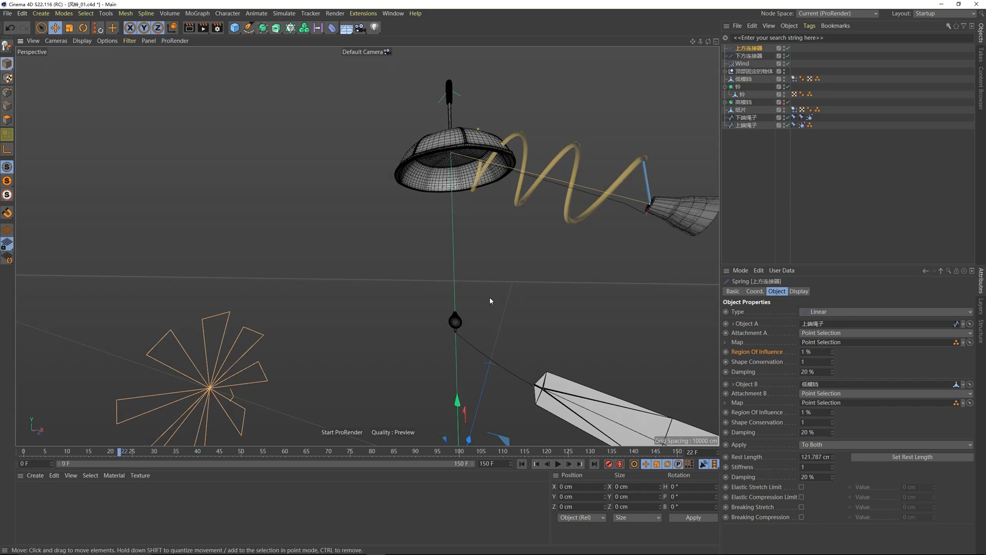
pyautogui.click(284, 13)
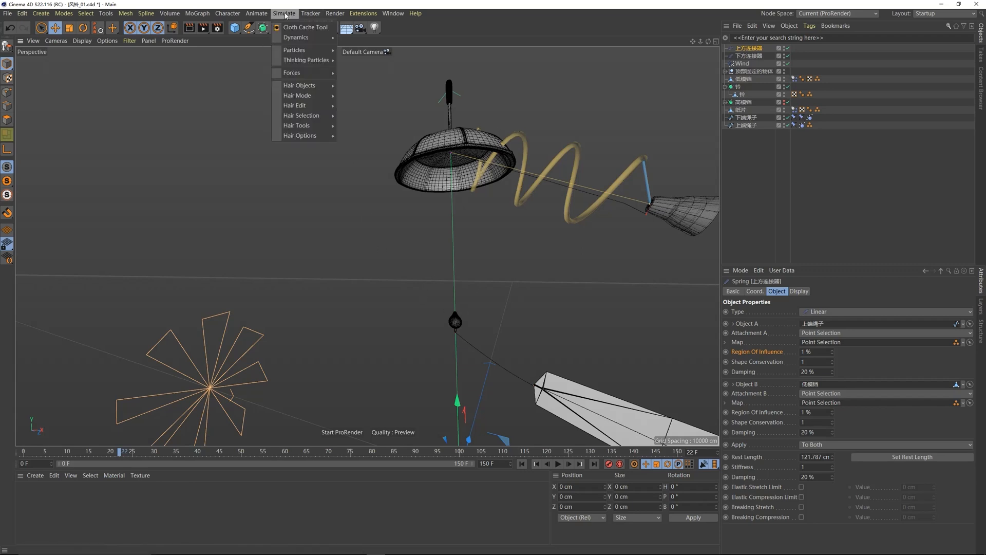
pyautogui.moveTo(303, 37)
pyautogui.click(418, 4)
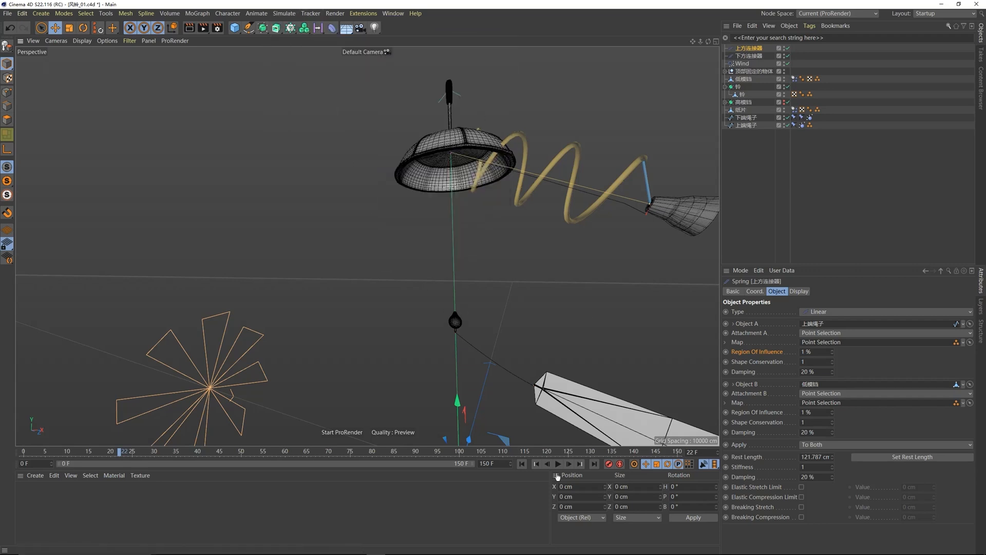
pyautogui.click(521, 464)
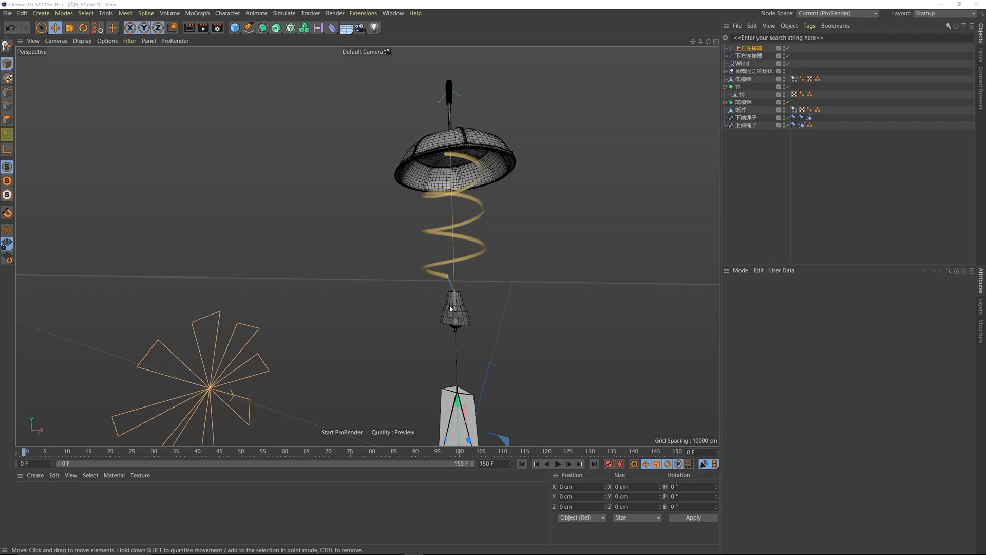
# Step: Switch to the Untitled 3 scene and play its simulation to check how the pyramid swings inside the capsule
pyautogui.scroll(6, 451, 308)
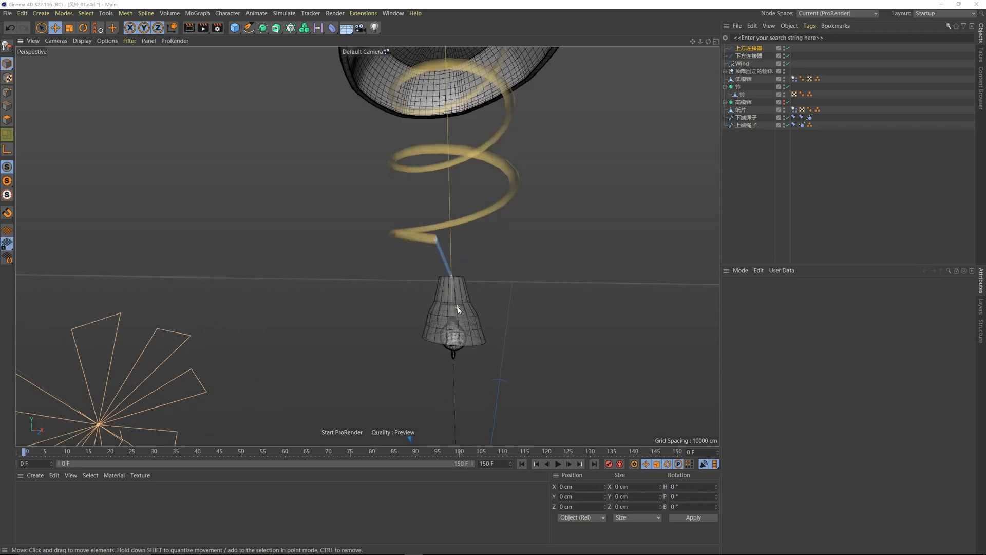
pyautogui.scroll(1, 419, 290)
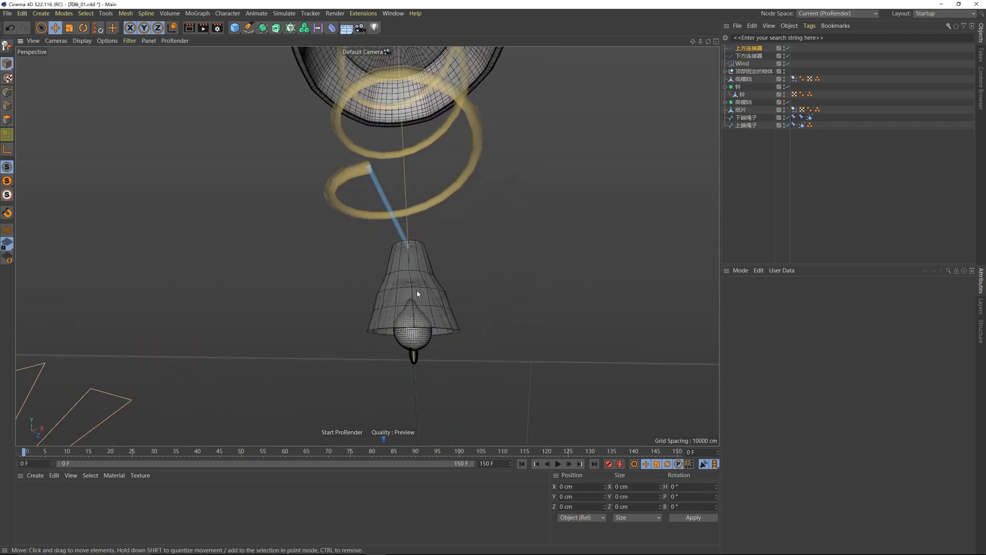
pyautogui.press('v')
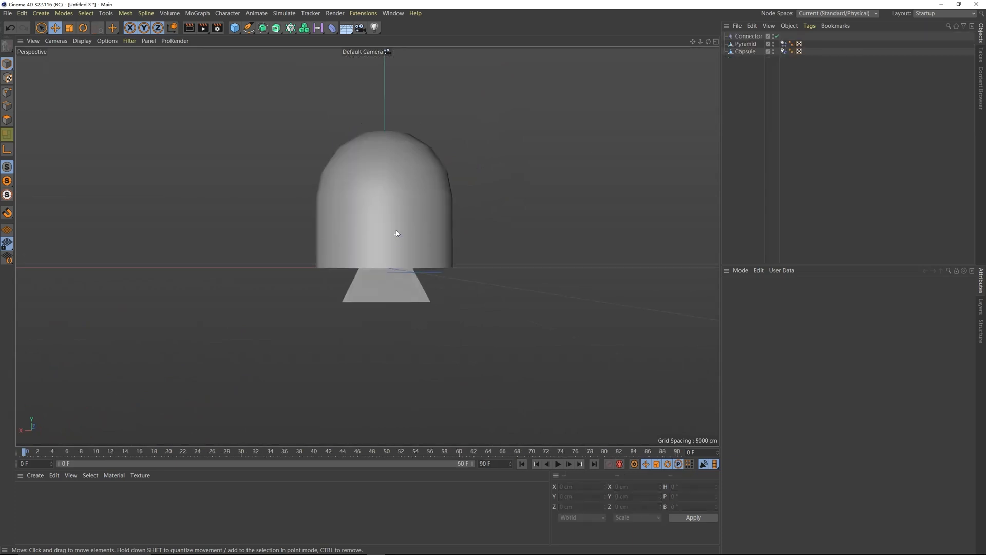
pyautogui.keyDown('alt'); pyautogui.moveTo(396, 230); pyautogui.dragTo(398, 199); pyautogui.keyUp('alt')
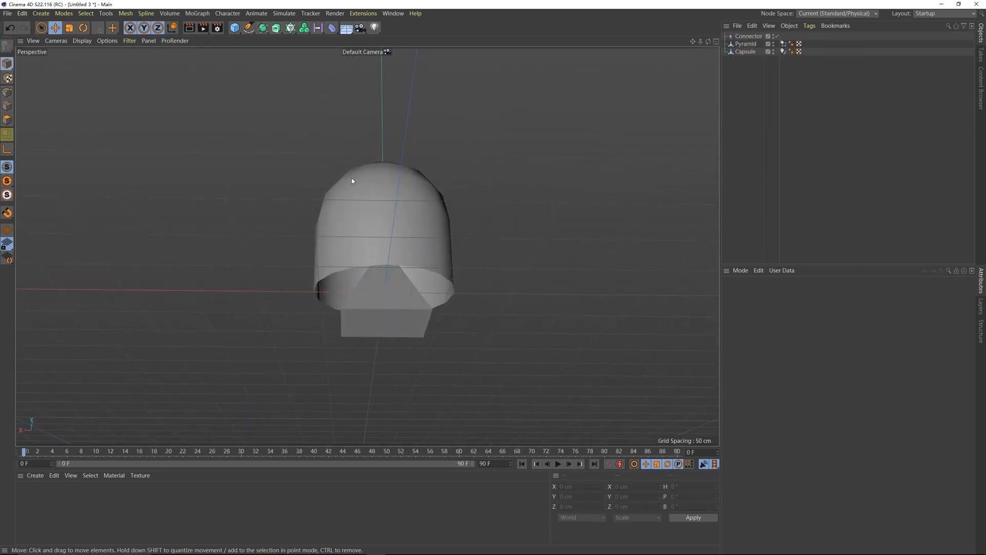
pyautogui.keyDown('alt'); pyautogui.moveTo(405, 248); pyautogui.dragTo(390, 302); pyautogui.keyUp('alt')
pyautogui.click(385, 288)
pyautogui.click(558, 463)
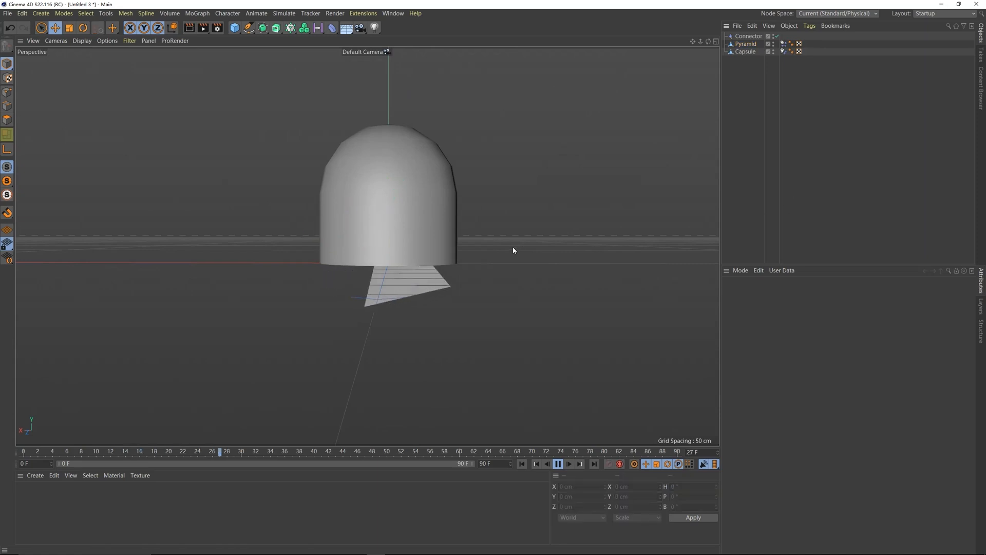
pyautogui.keyDown('alt'); pyautogui.moveTo(512, 247); pyautogui.dragTo(426, 235); pyautogui.keyUp('alt')
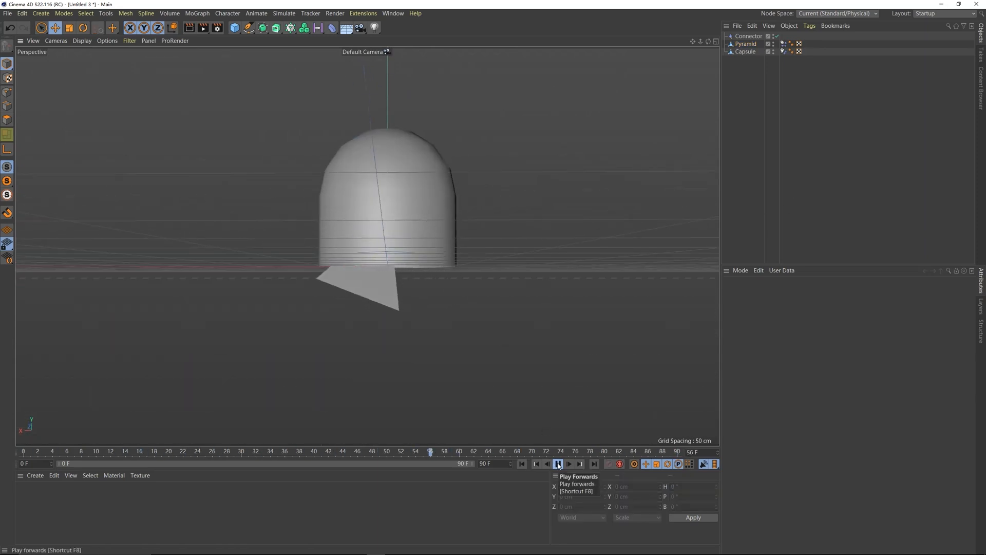
pyautogui.click(557, 463)
# Step: Select the pyramid and replay the simulation from a low angle to examine its motion against the capsule's inner wall
pyautogui.keyDown('alt'); pyautogui.moveTo(400, 232); pyautogui.dragTo(408, 173); pyautogui.keyUp('alt')
pyautogui.click(389, 278)
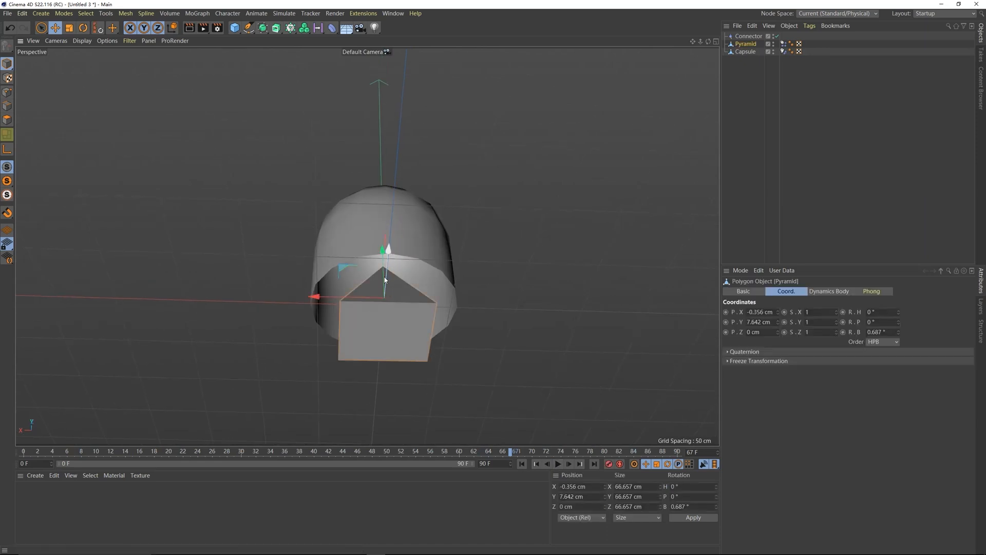
pyautogui.keyDown('alt'); pyautogui.moveTo(387, 277); pyautogui.dragTo(384, 287); pyautogui.keyUp('alt')
pyautogui.keyDown('alt'); pyautogui.moveTo(384, 260); pyautogui.dragTo(380, 285); pyautogui.keyUp('alt')
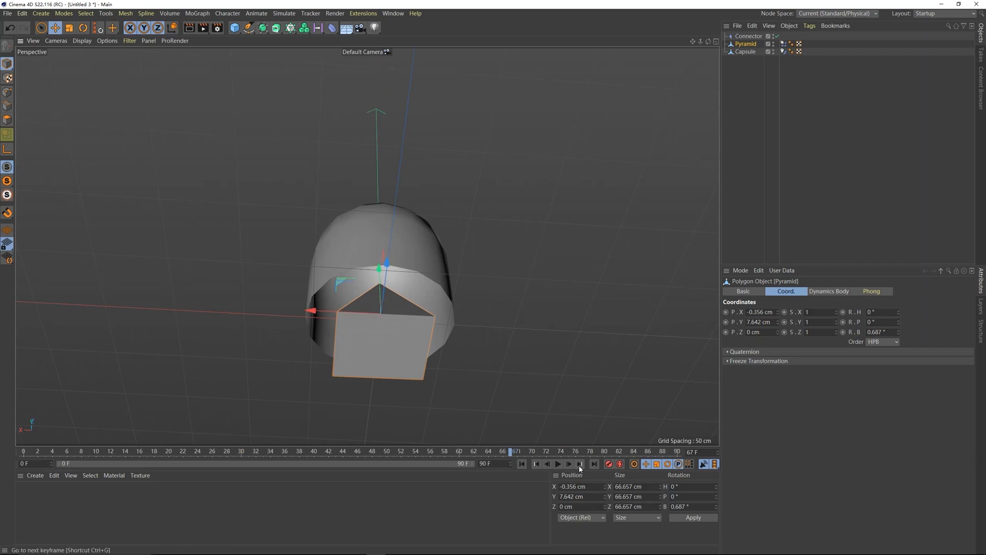
pyautogui.click(558, 464)
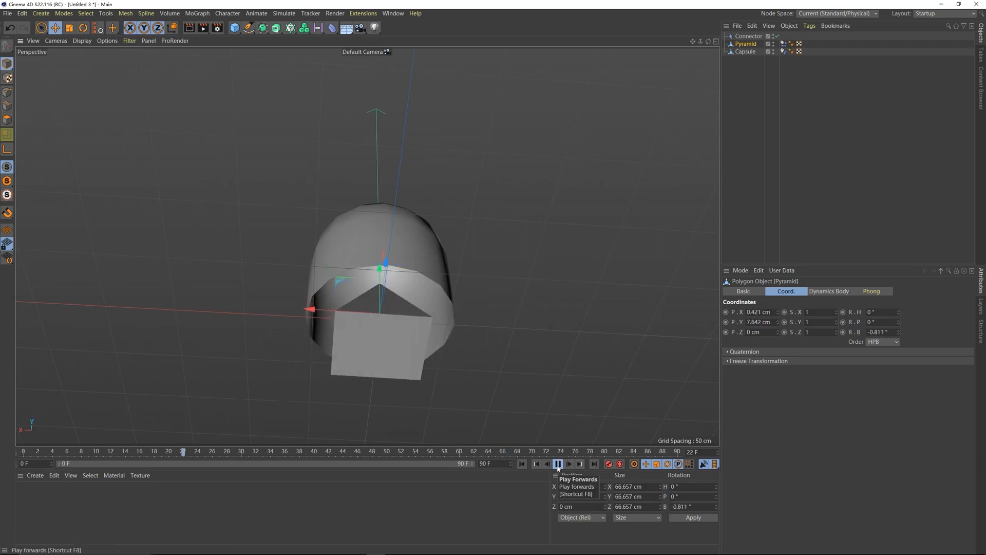
pyautogui.click(558, 464)
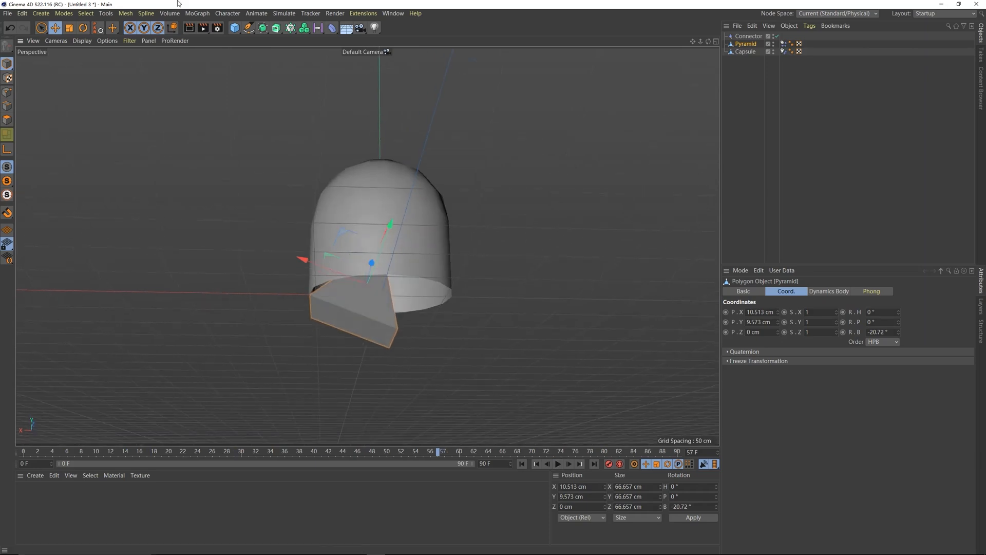
# Step: Examine the available Dynamics objects and the Type options of the Connector linking the capsule and pyramid
pyautogui.click(275, 15)
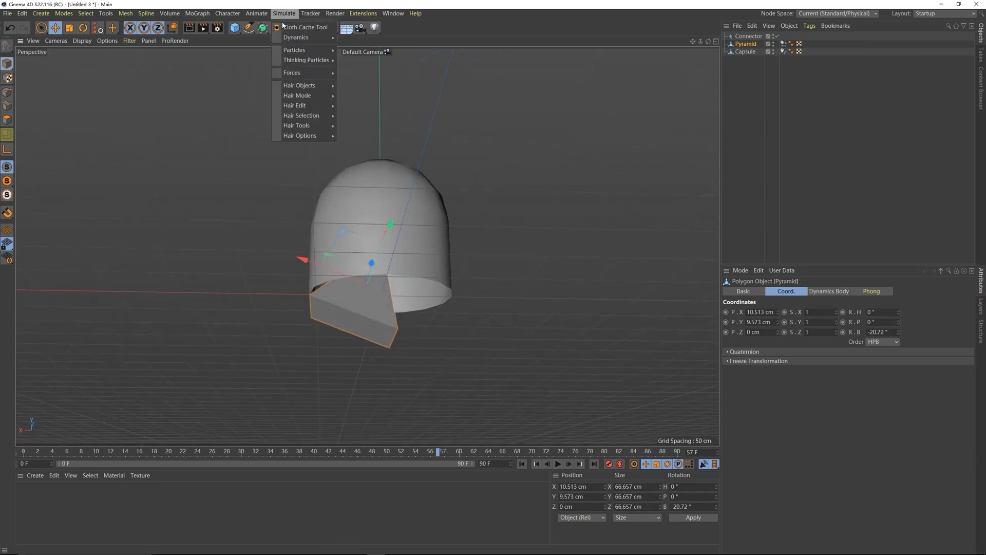
pyautogui.moveTo(308, 38)
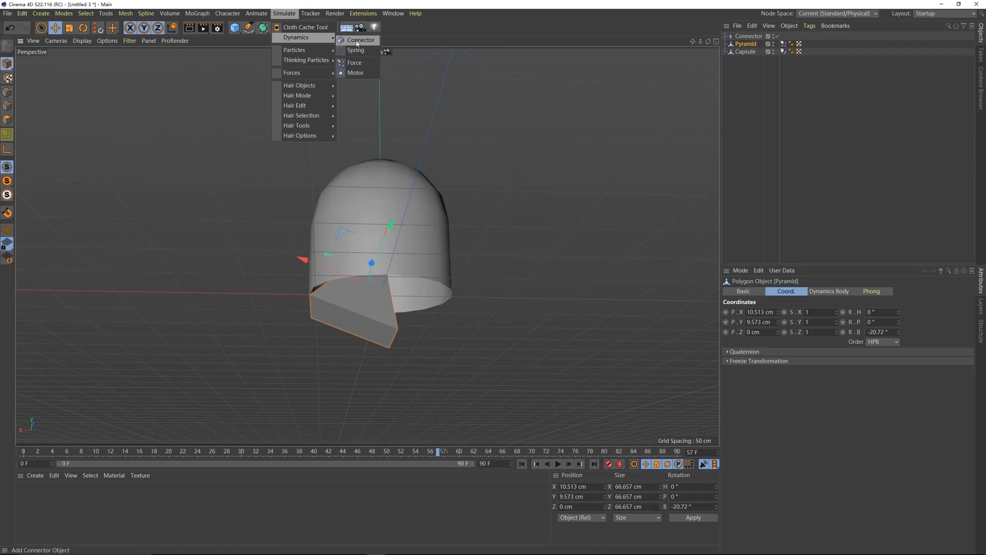
pyautogui.press('Escape')
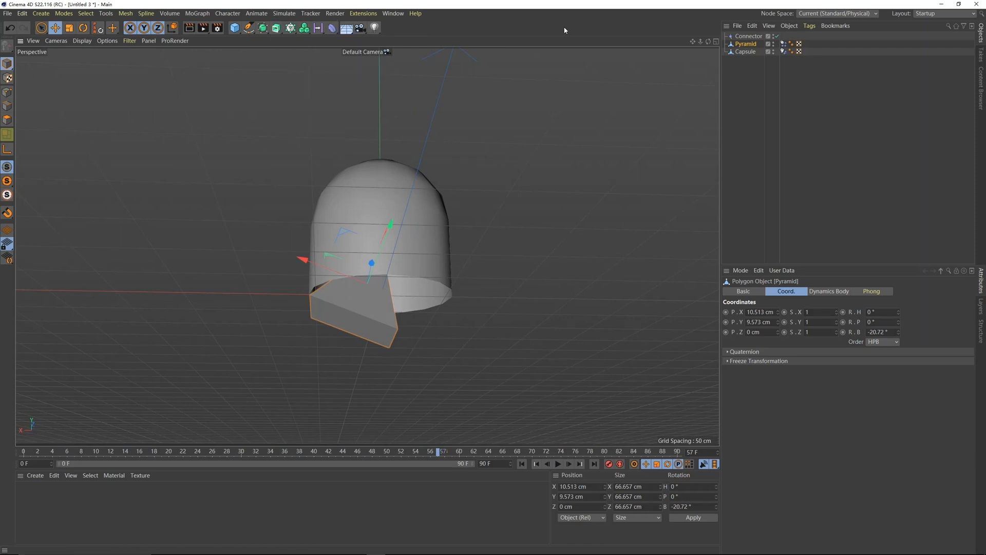
pyautogui.click(739, 37)
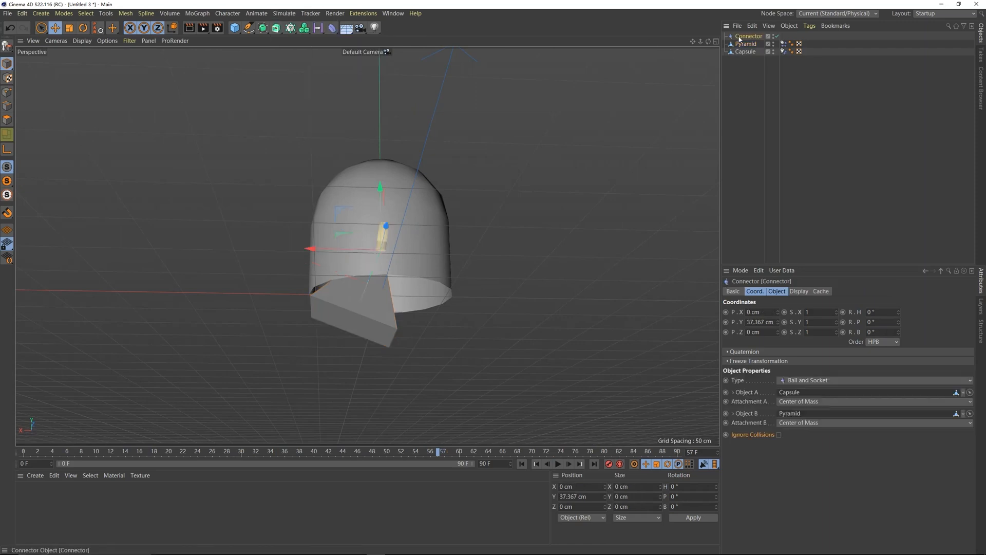
pyautogui.click(806, 380)
pyautogui.press('Escape')
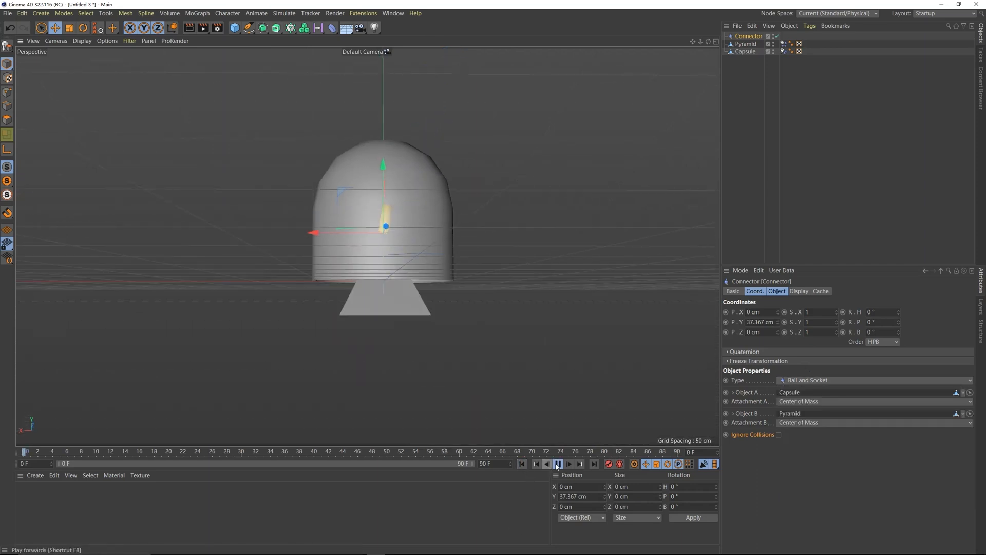
# Step: Switch to the Untitled 2 scene and inspect the sphere and cube joined by the Connector
pyautogui.press('v')
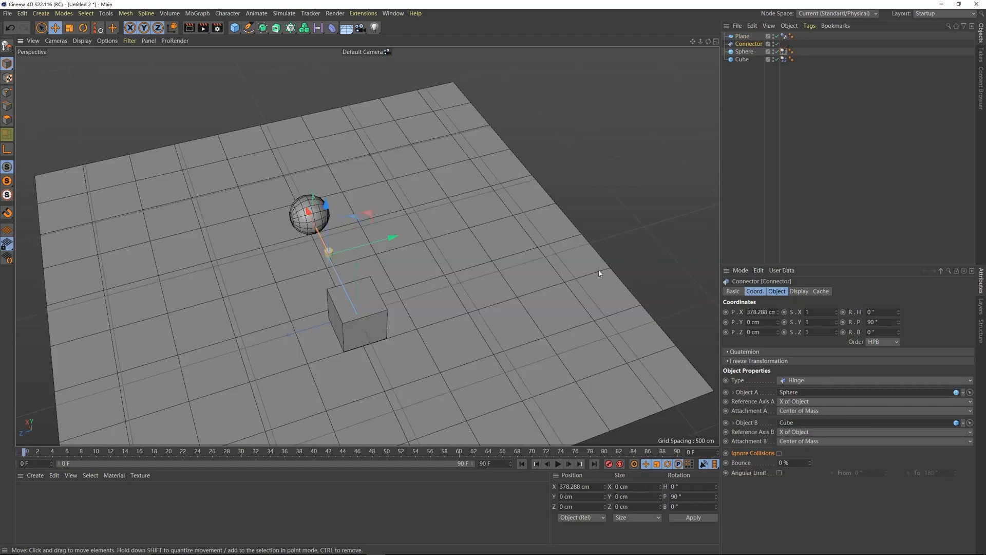
pyautogui.keyDown('alt'); pyautogui.moveTo(599, 273); pyautogui.dragTo(483, 267); pyautogui.keyUp('alt')
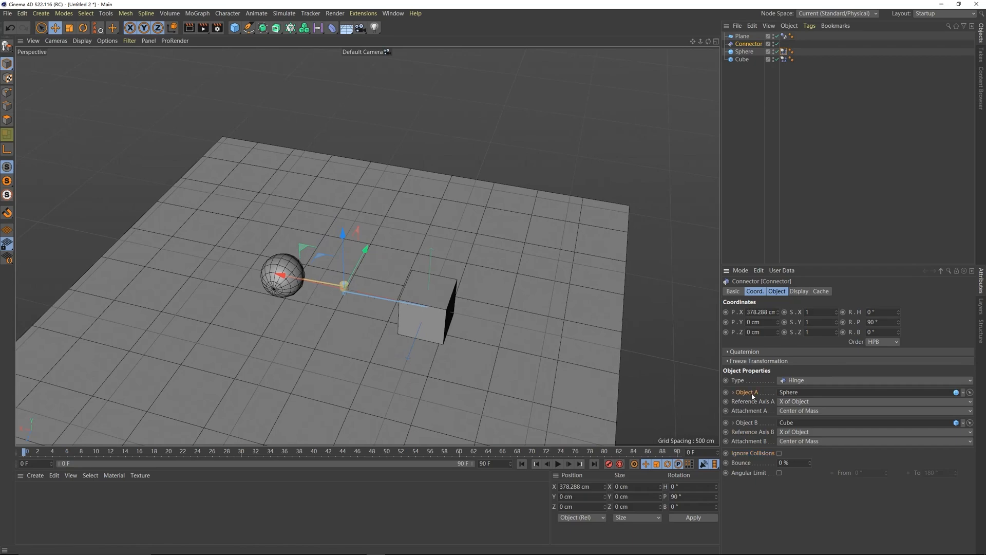
pyautogui.click(745, 52)
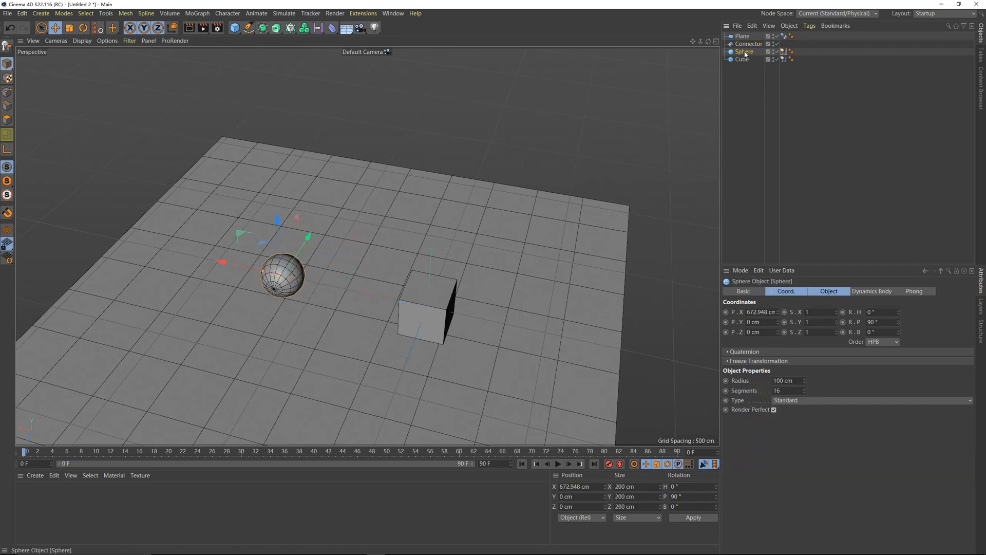
pyautogui.click(742, 59)
pyautogui.click(744, 128)
pyautogui.keyDown('alt'); pyautogui.moveTo(400, 308); pyautogui.dragTo(529, 253); pyautogui.keyUp('alt')
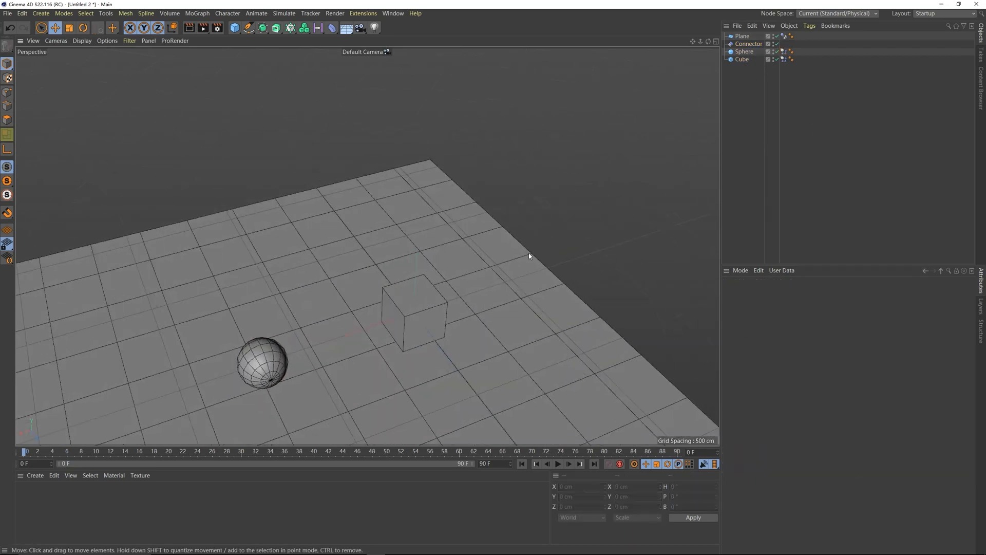
# Step: Choose Hinge as the type of the Connector between the sphere and the cube
pyautogui.click(743, 46)
pyautogui.click(795, 380)
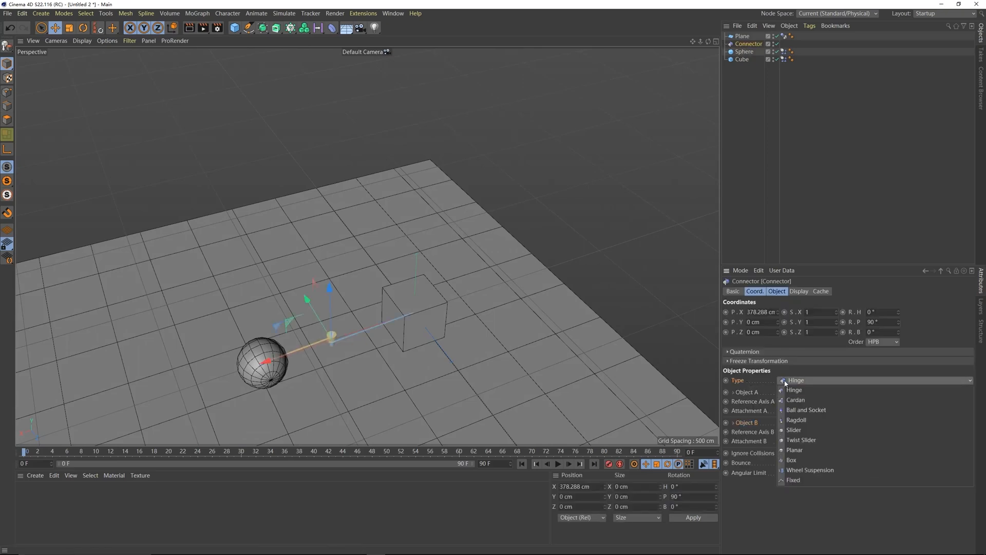
pyautogui.click(793, 391)
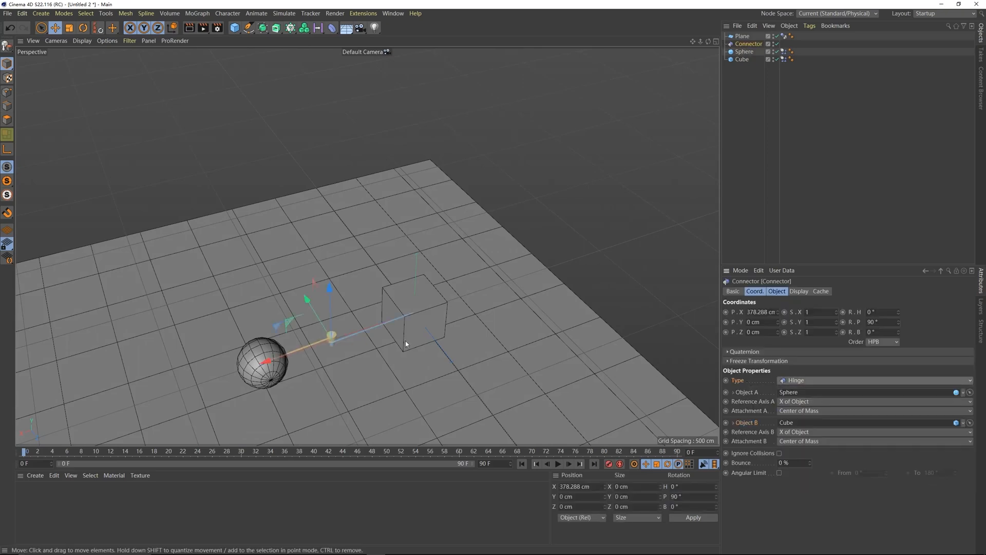
# Step: Examine the hinge joint between the sphere and cube up close and play the simulation to test how it rotates
pyautogui.keyDown('alt'); pyautogui.moveTo(405, 340); pyautogui.dragTo(357, 279); pyautogui.keyUp('alt')
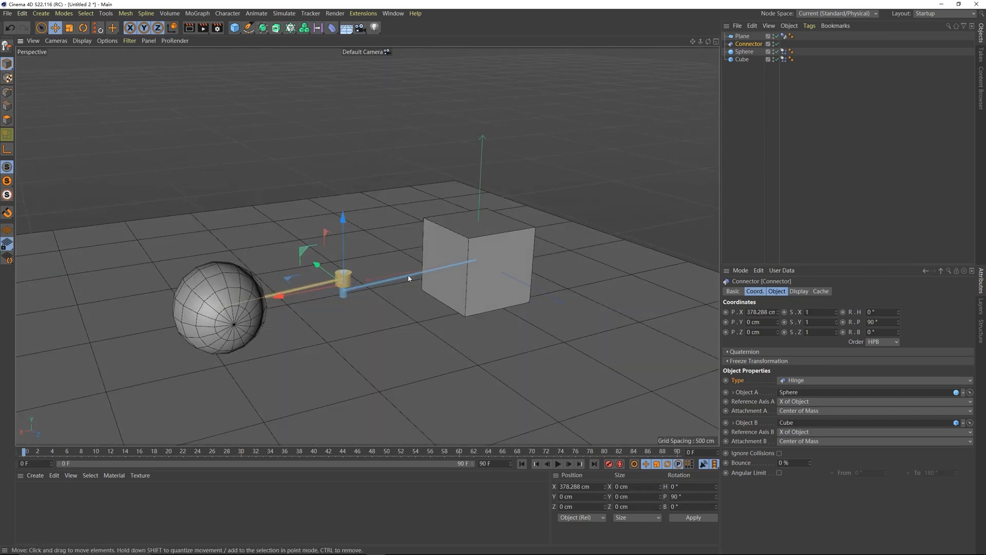
pyautogui.keyDown('alt'); pyautogui.moveTo(439, 277); pyautogui.dragTo(181, 364, button='right'); pyautogui.keyUp('alt')
pyautogui.click(164, 354)
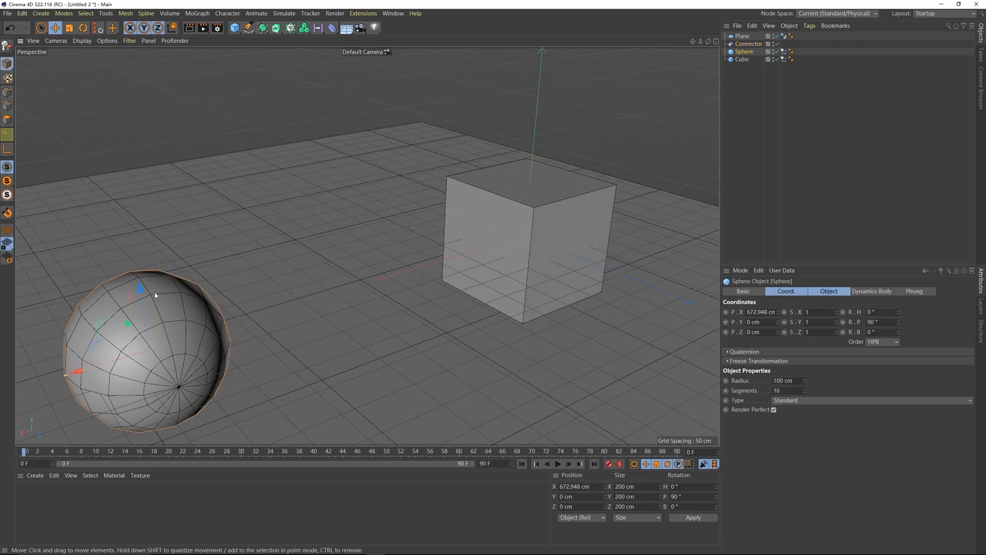
pyautogui.click(324, 268)
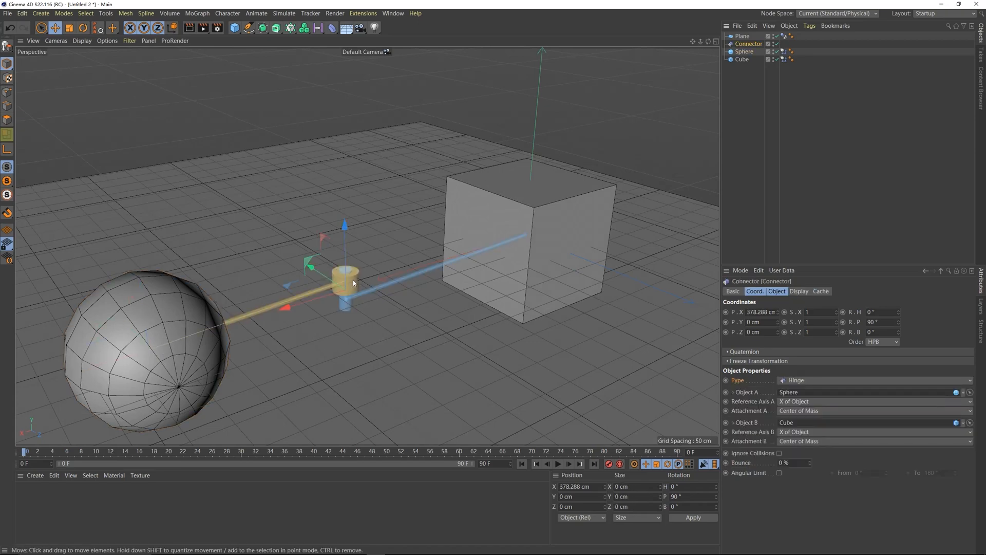
pyautogui.keyDown('alt'); pyautogui.moveTo(359, 277); pyautogui.dragTo(433, 359, button='right'); pyautogui.keyUp('alt')
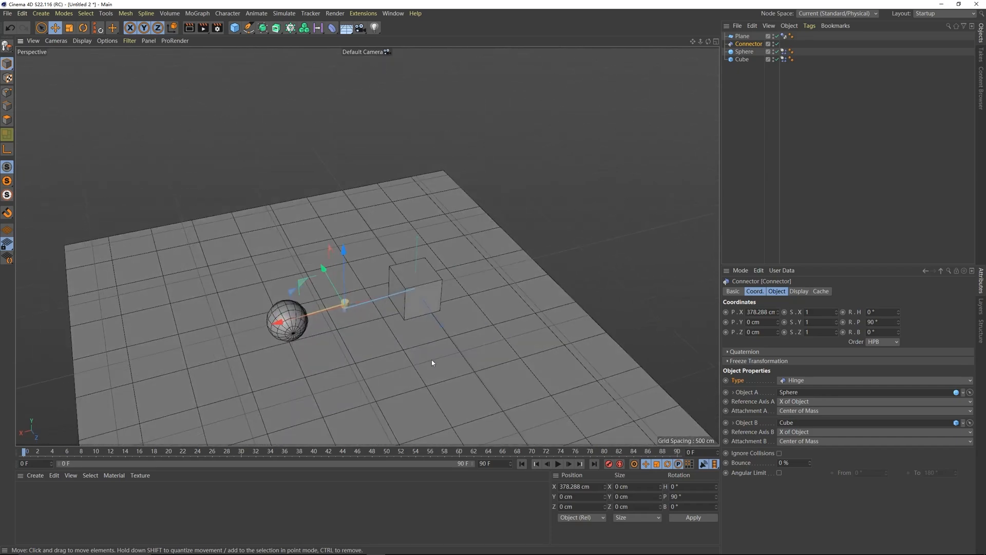
pyautogui.click(558, 464)
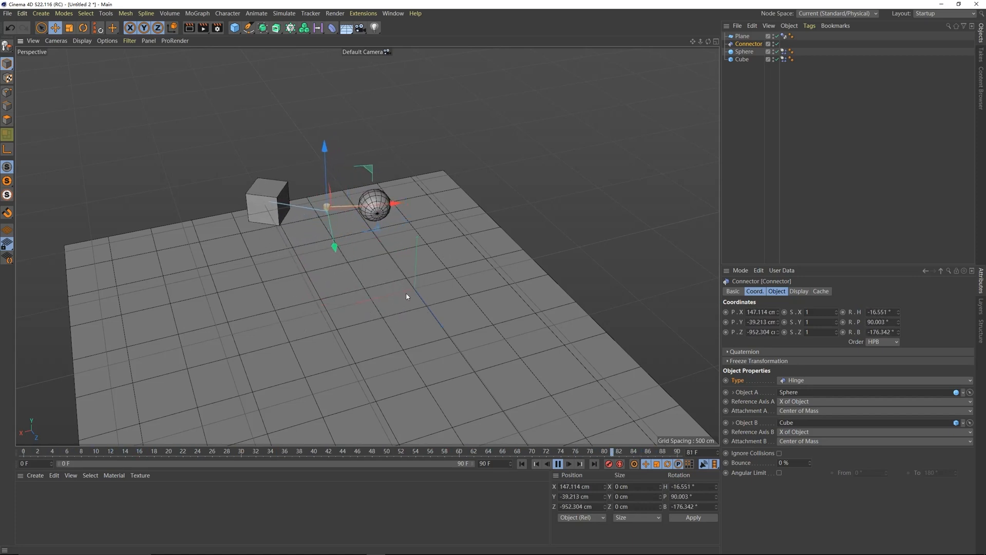
pyautogui.click(558, 464)
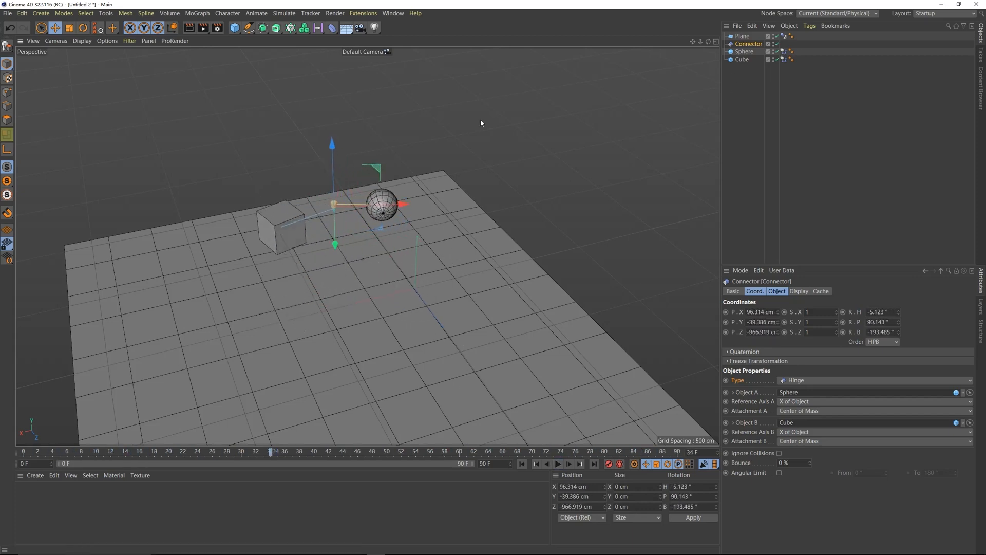
# Step: Set the type of the Connector between the sphere and cube to Ball and Socket
pyautogui.click(804, 383)
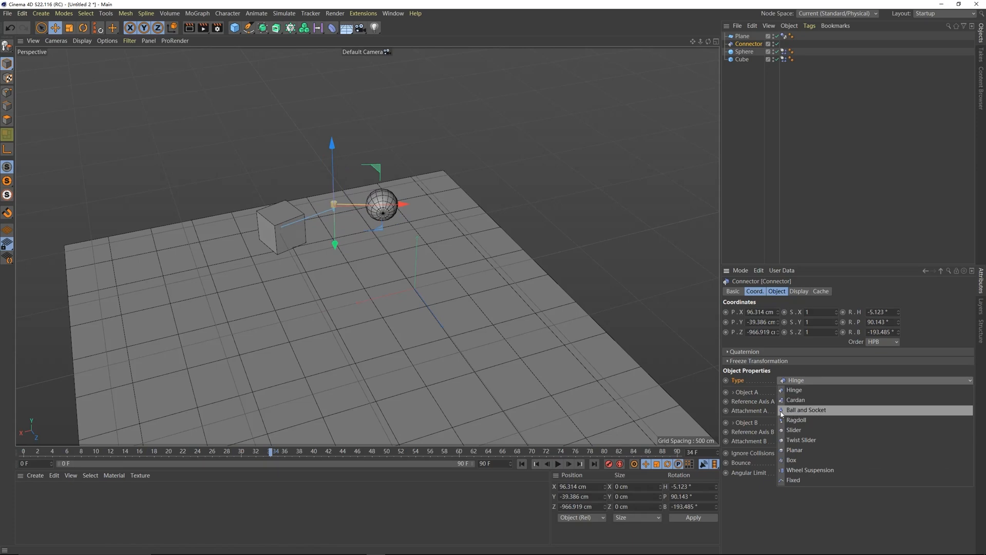
pyautogui.click(806, 410)
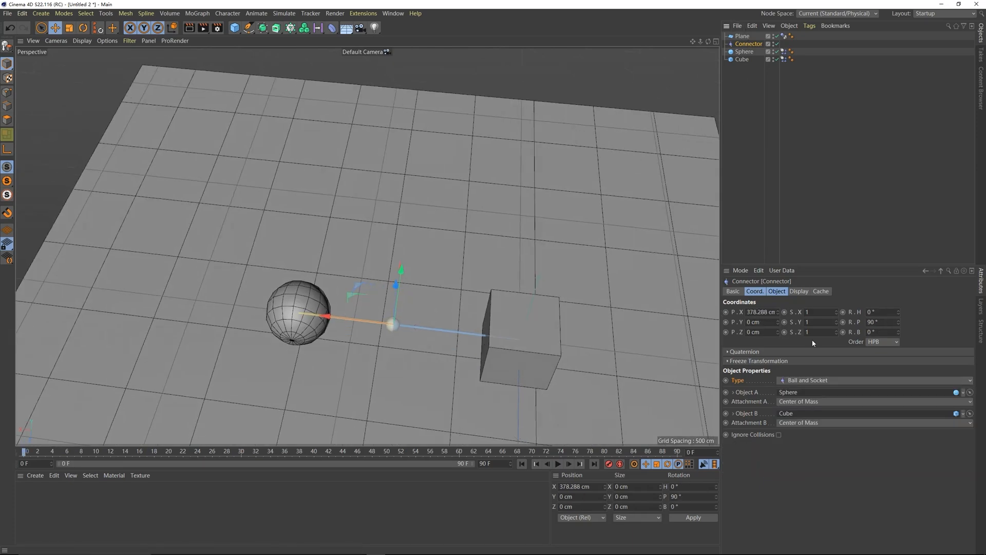
pyautogui.click(810, 380)
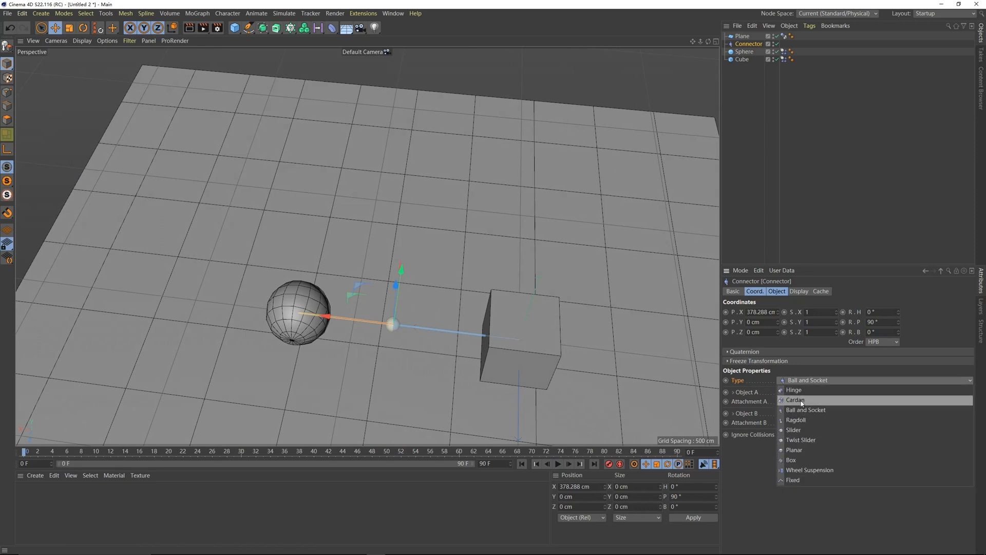
pyautogui.click(515, 316)
pyautogui.click(801, 380)
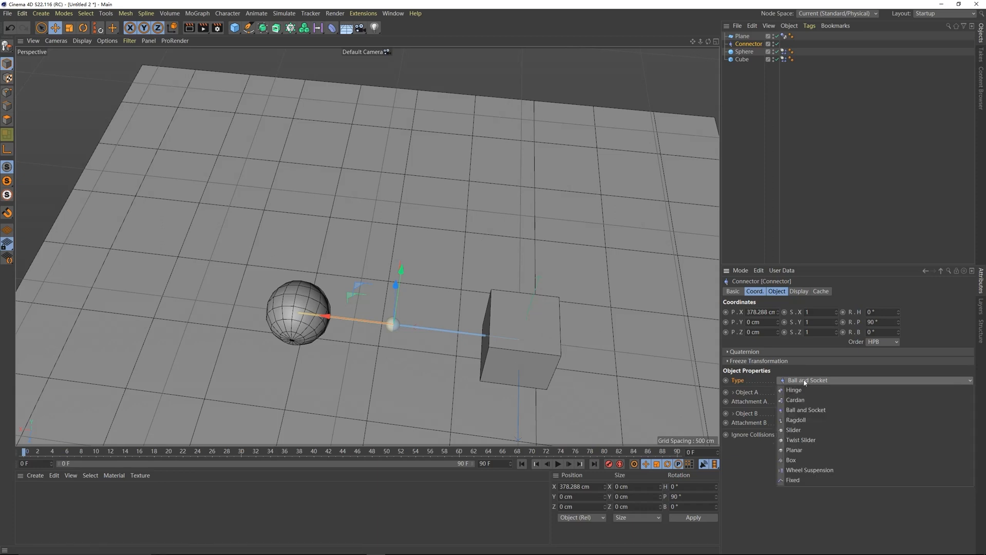
pyautogui.click(805, 412)
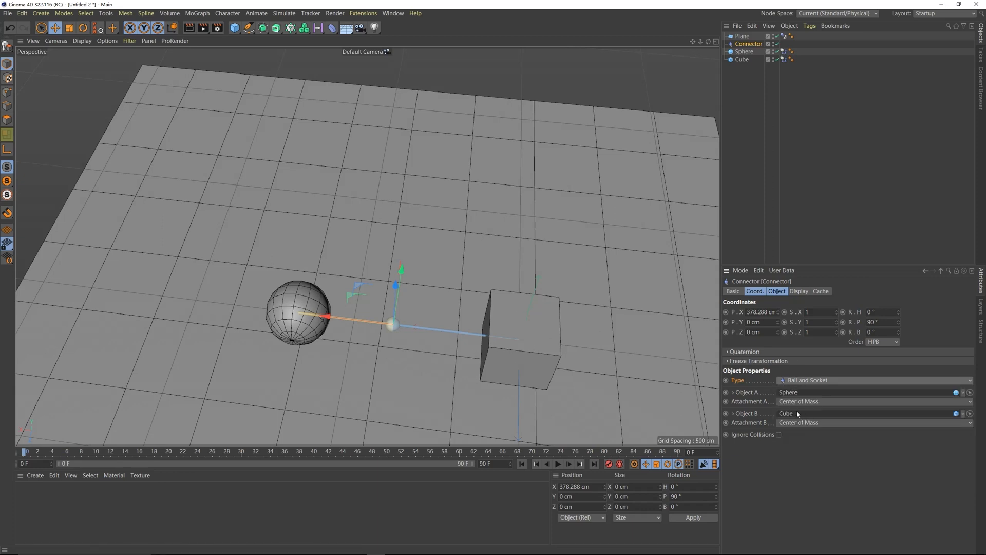
# Step: Switch back to the Untitled 3 scene, delete its Connector, and select the capsule at the first frame
pyautogui.keyDown('alt'); pyautogui.moveTo(531, 318); pyautogui.dragTo(521, 288, button='middle'); pyautogui.keyUp('alt')
pyautogui.press('v')
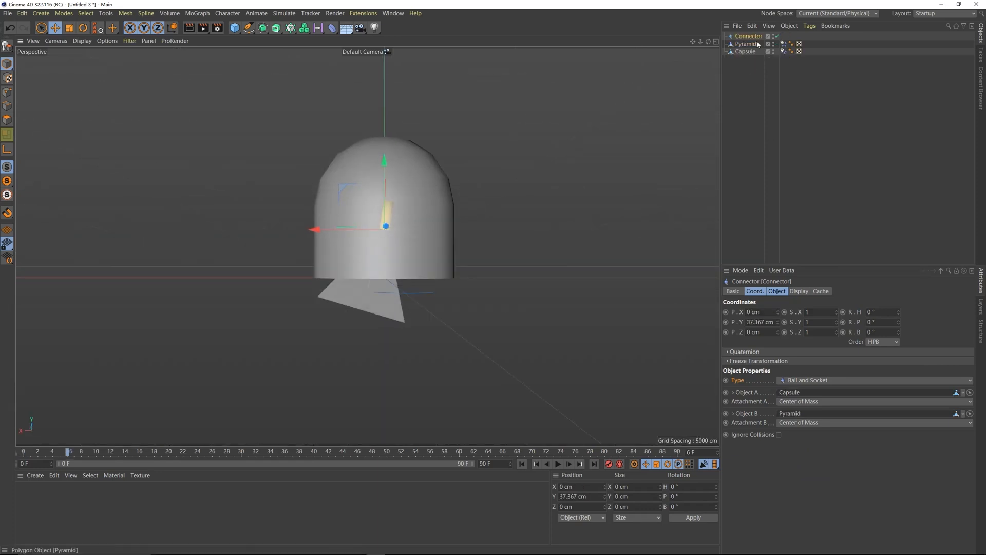
pyautogui.press('Delete')
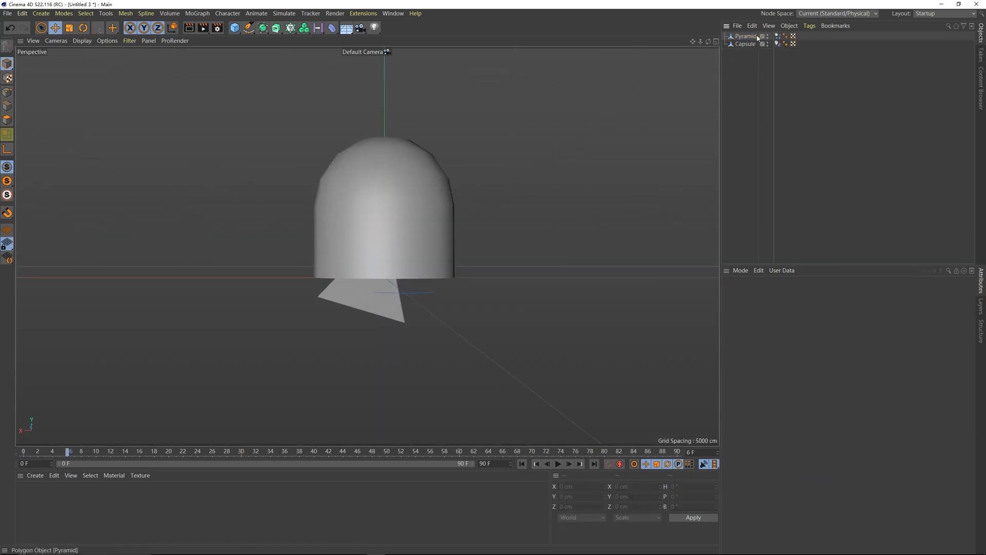
pyautogui.click(522, 464)
pyautogui.keyDown('alt'); pyautogui.moveTo(375, 215); pyautogui.dragTo(401, 149); pyautogui.keyUp('alt')
pyautogui.click(358, 279)
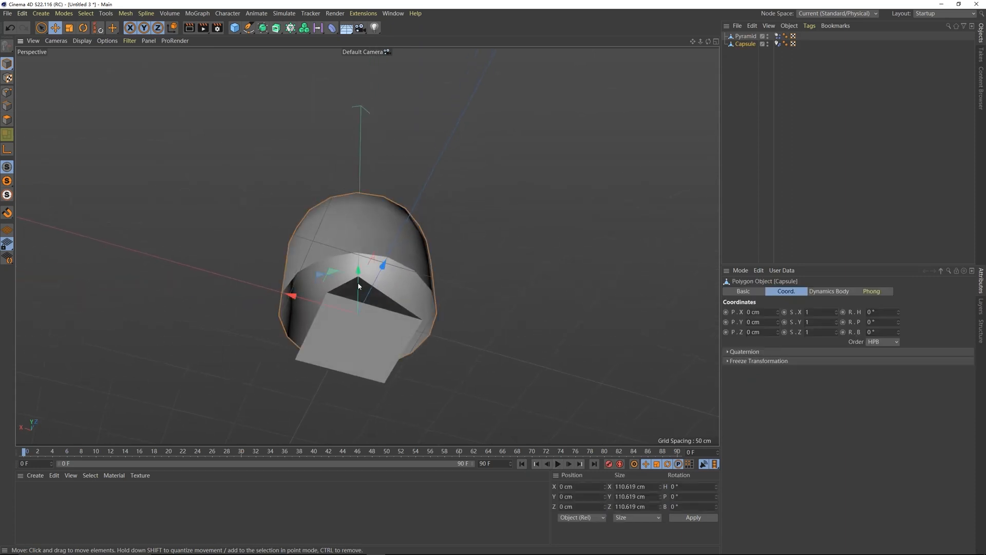
# Step: Inspect the capsule and the pyramid inside it, and check the Dynamics Body tag settings of both objects
pyautogui.keyDown('alt'); pyautogui.moveTo(358, 282); pyautogui.dragTo(374, 220); pyautogui.keyUp('alt')
pyautogui.click(360, 333)
pyautogui.click(403, 314)
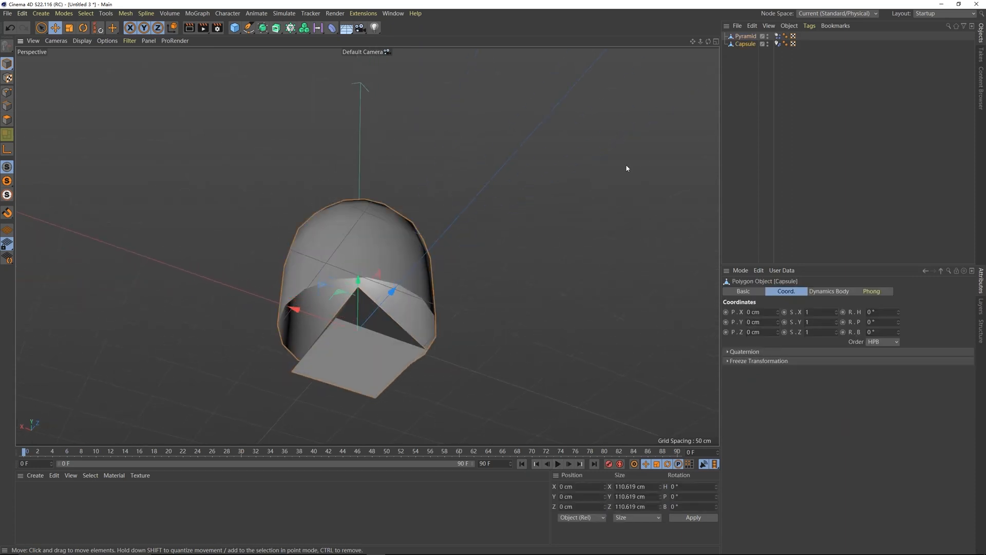
pyautogui.click(626, 165)
pyautogui.click(755, 37)
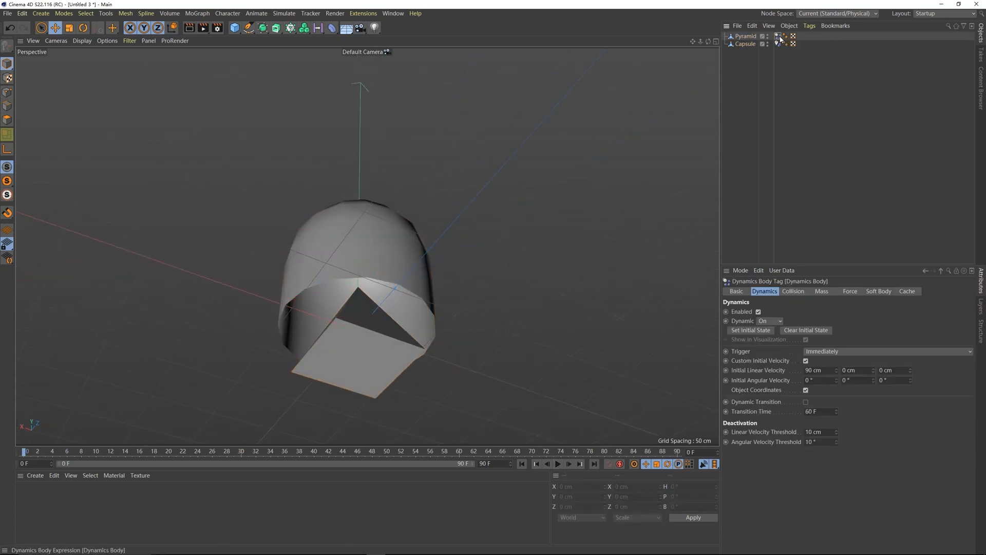
pyautogui.click(767, 64)
pyautogui.click(749, 43)
pyautogui.click(780, 45)
pyautogui.click(792, 69)
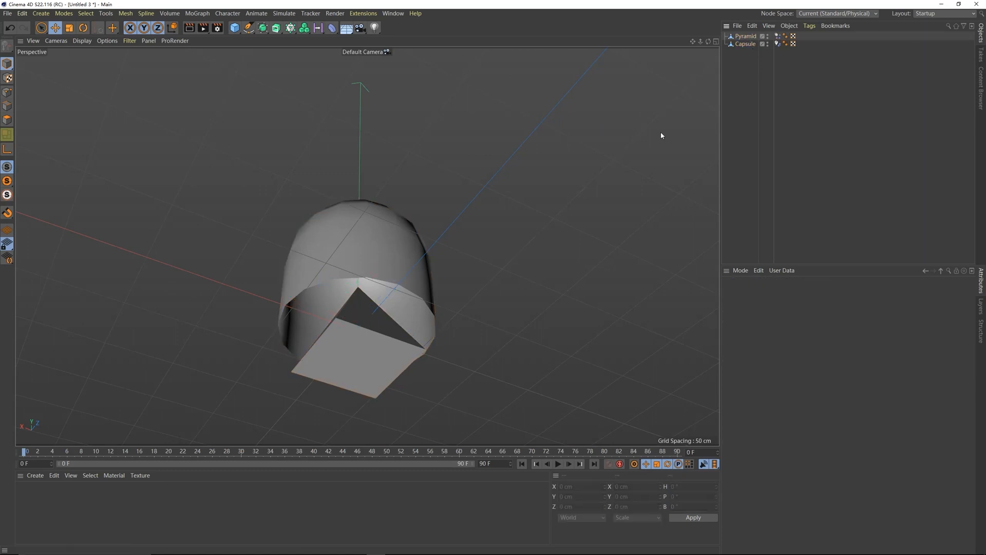
# Step: Add a new dynamics Connector to the scene and set its type to Ball and Socket
pyautogui.keyDown('alt'); pyautogui.moveTo(378, 138); pyautogui.dragTo(361, 216); pyautogui.keyUp('alt')
pyautogui.click(360, 220)
pyautogui.keyDown('alt'); pyautogui.moveTo(378, 380); pyautogui.dragTo(362, 307); pyautogui.keyUp('alt')
pyautogui.click(378, 326)
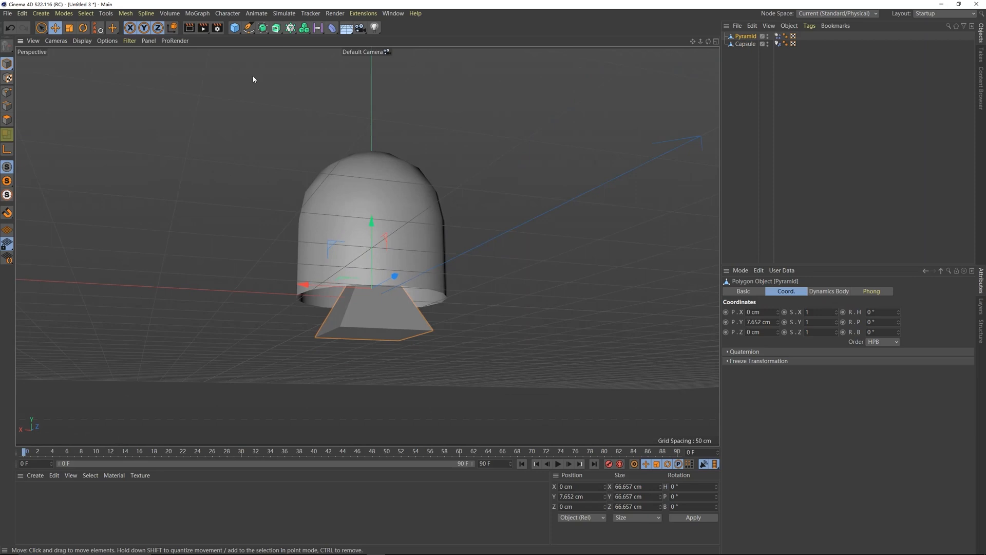
pyautogui.click(285, 14)
pyautogui.moveTo(324, 38)
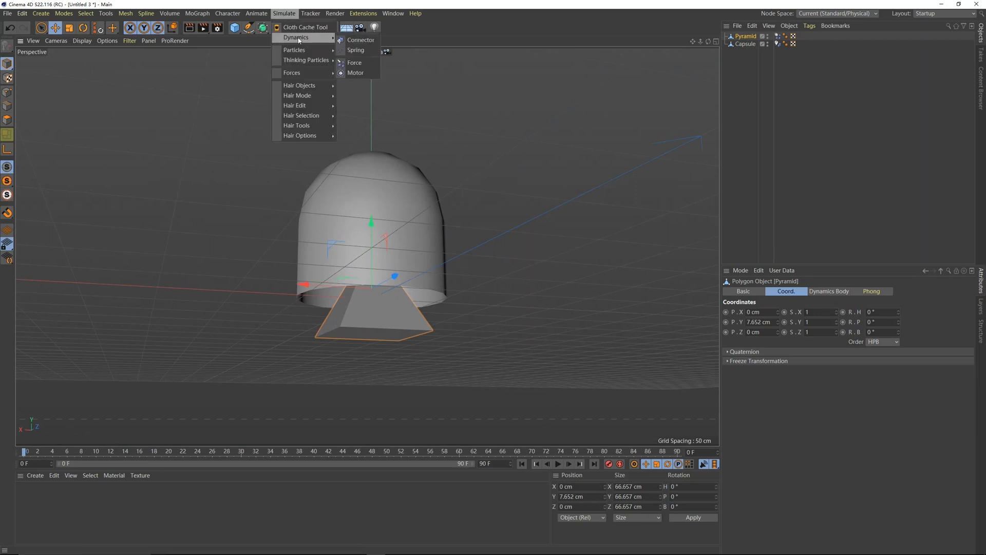
pyautogui.click(361, 40)
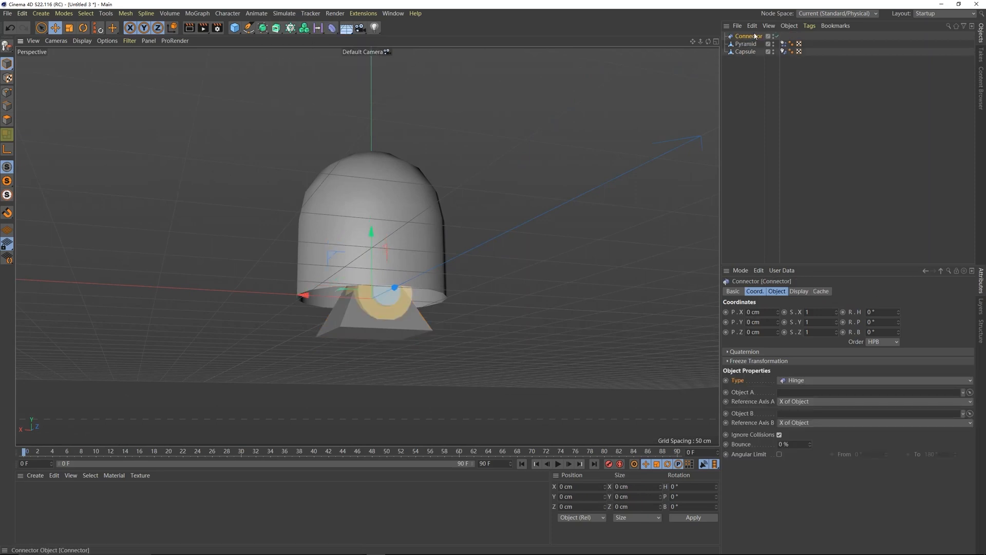
pyautogui.click(796, 382)
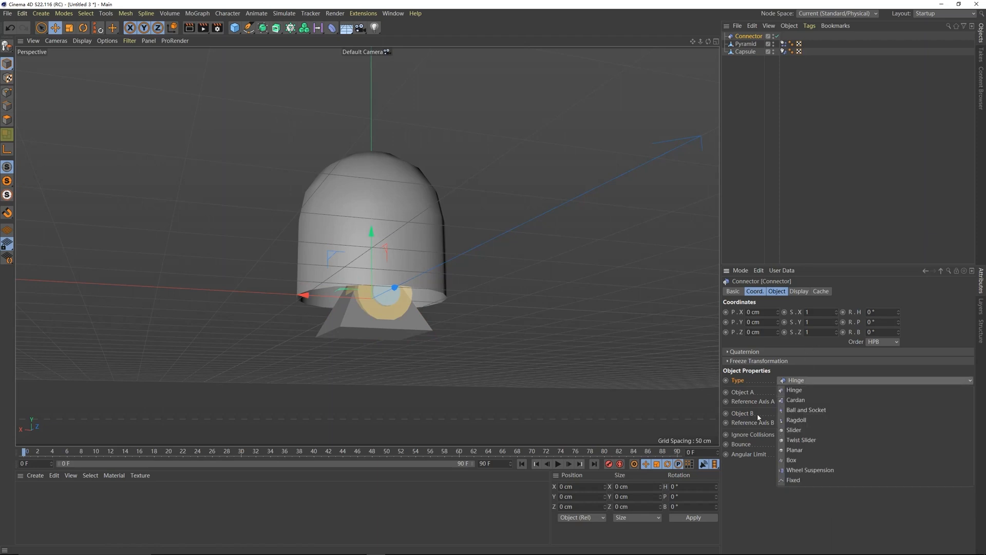
pyautogui.click(813, 412)
# Step: Move the Connector up inside the capsule, above the pyramid's tip, to a Y position of about 46.8 cm
pyautogui.keyDown('alt'); pyautogui.moveTo(391, 247); pyautogui.dragTo(351, 267); pyautogui.keyUp('alt')
pyautogui.scroll(5, 352, 262)
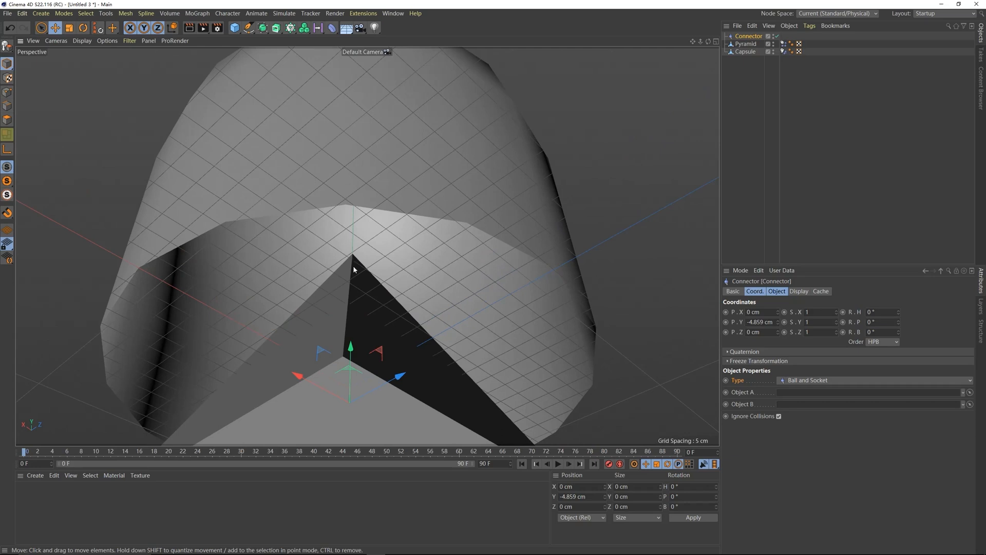
pyautogui.moveTo(353, 268); pyautogui.dragTo(366, 201)
pyautogui.scroll(-5, 368, 258)
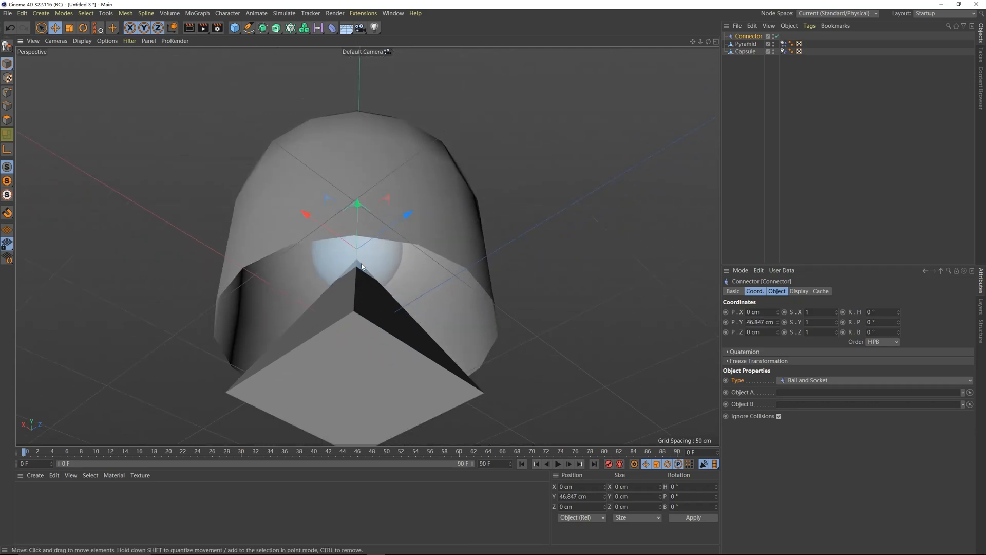
pyautogui.keyDown('alt'); pyautogui.moveTo(362, 266); pyautogui.dragTo(323, 333); pyautogui.keyUp('alt')
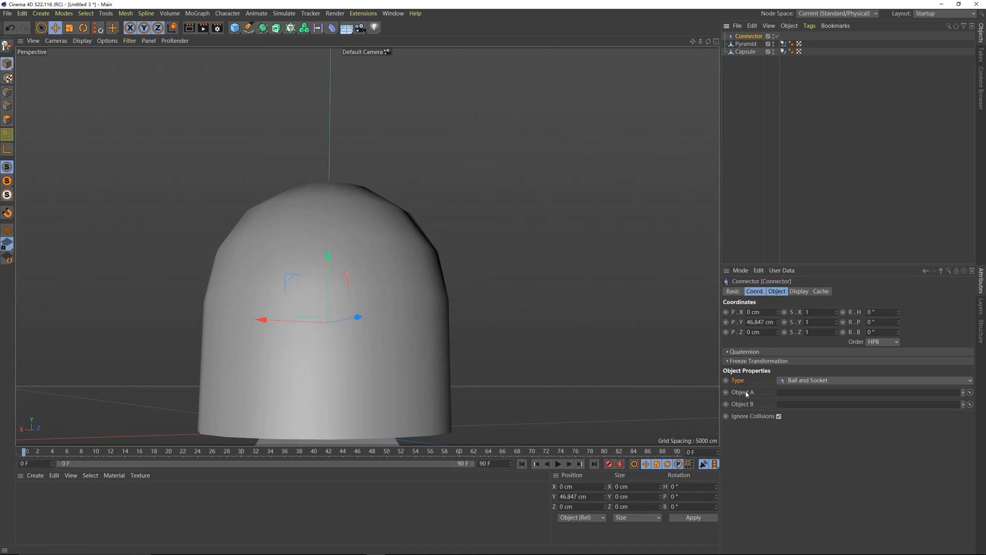
# Step: Assign the capsule as Object A of the ball-and-socket Connector
pyautogui.scroll(-2, 346, 264)
pyautogui.click(333, 221)
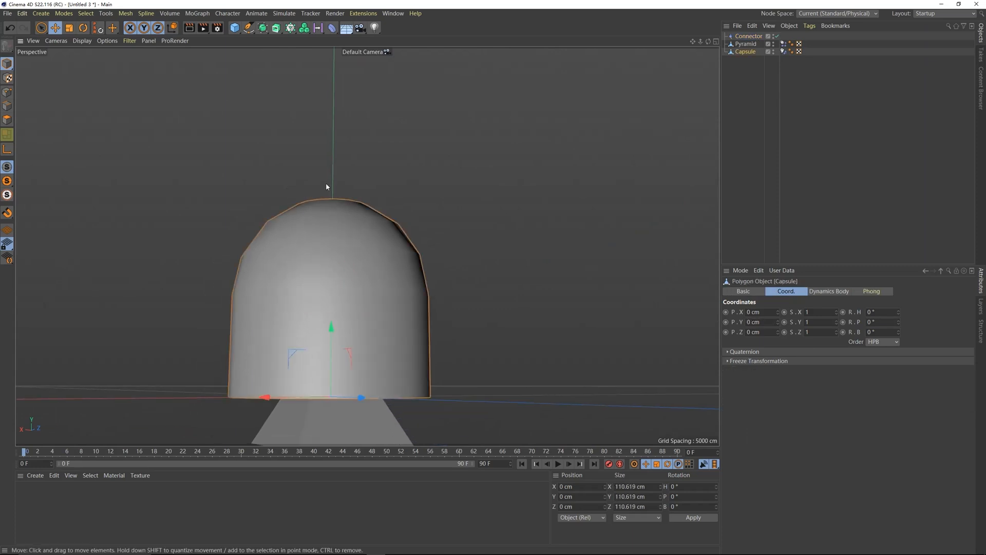
pyautogui.click(757, 36)
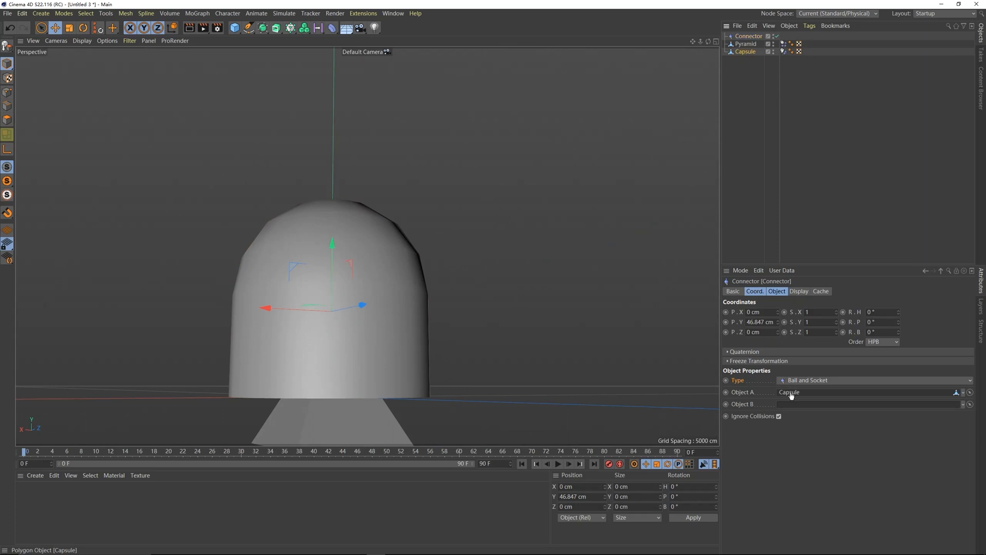
# Step: Link the Capsule as Object A and the Pyramid as Object B of the ball-and-socket connector
pyautogui.moveTo(791, 394); pyautogui.dragTo(791, 394)
pyautogui.keyDown('alt'); pyautogui.moveTo(375, 414); pyautogui.dragTo(385, 353, button='middle'); pyautogui.keyUp('alt')
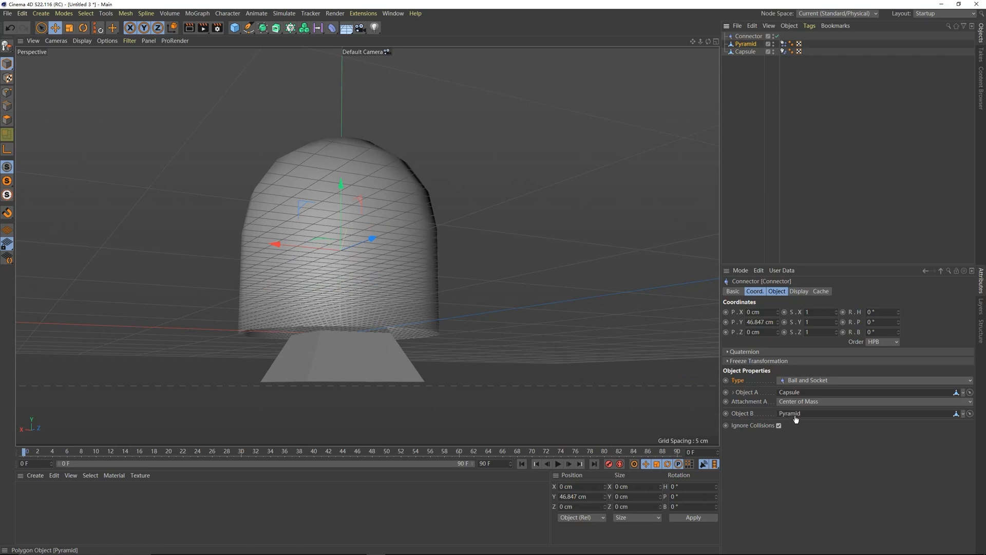
pyautogui.moveTo(795, 416); pyautogui.dragTo(795, 417)
pyautogui.keyDown('alt'); pyautogui.moveTo(385, 297); pyautogui.dragTo(343, 238); pyautogui.keyUp('alt')
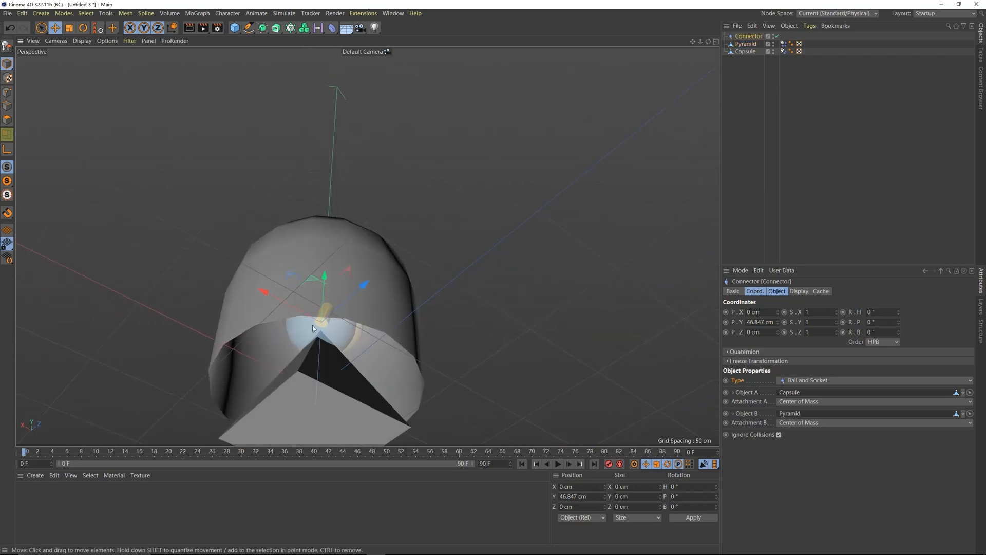
pyautogui.keyDown('alt'); pyautogui.moveTo(312, 327); pyautogui.dragTo(295, 323); pyautogui.keyUp('alt')
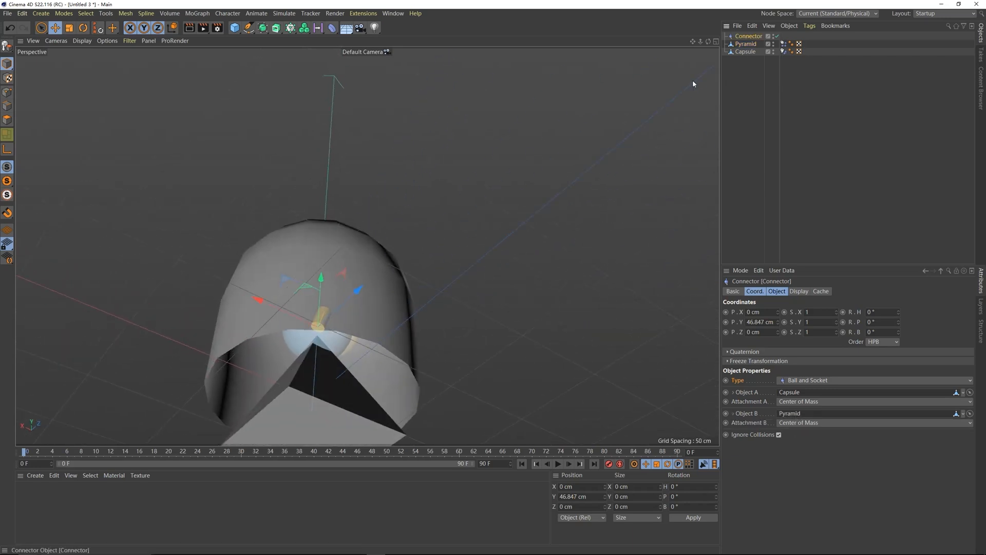
# Step: Move the connector down inside the capsule to about X 0.336 cm, Y 40.011 cm
pyautogui.keyDown('alt'); pyautogui.moveTo(419, 290); pyautogui.dragTo(550, 332); pyautogui.keyUp('alt')
pyautogui.scroll(-3, 570, 338)
pyautogui.keyDown('alt'); pyautogui.moveTo(578, 337); pyautogui.dragTo(510, 307, button='middle'); pyautogui.keyUp('alt')
pyautogui.keyDown('alt'); pyautogui.moveTo(510, 307); pyautogui.dragTo(510, 316); pyautogui.keyUp('alt')
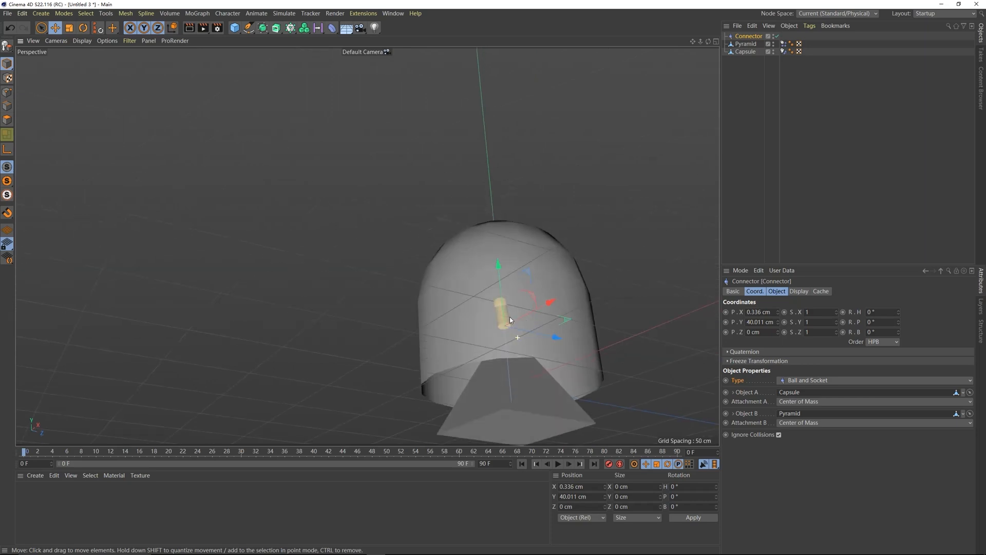
# Step: Inspect the custom initial linear velocity in the Pyramid's Dynamics Body tag
pyautogui.click(747, 44)
pyautogui.keyDown('alt'); pyautogui.moveTo(536, 325); pyautogui.dragTo(504, 284, button='middle'); pyautogui.keyUp('alt')
pyautogui.keyDown('alt'); pyautogui.moveTo(488, 369); pyautogui.dragTo(544, 351); pyautogui.keyUp('alt')
pyautogui.scroll(-2, 543, 351)
pyautogui.keyDown('alt'); pyautogui.moveTo(540, 330); pyautogui.dragTo(508, 303, button='middle'); pyautogui.keyUp('alt')
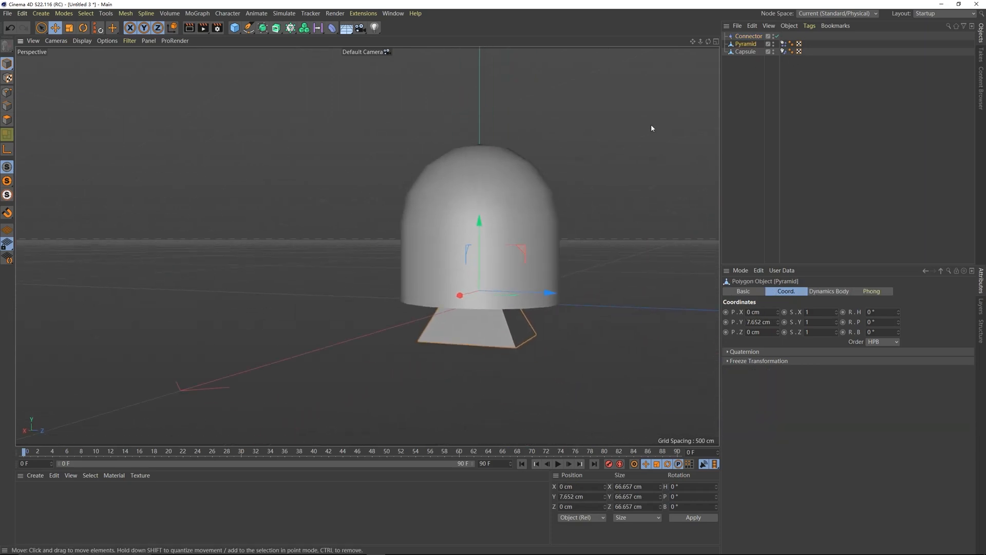
pyautogui.click(784, 44)
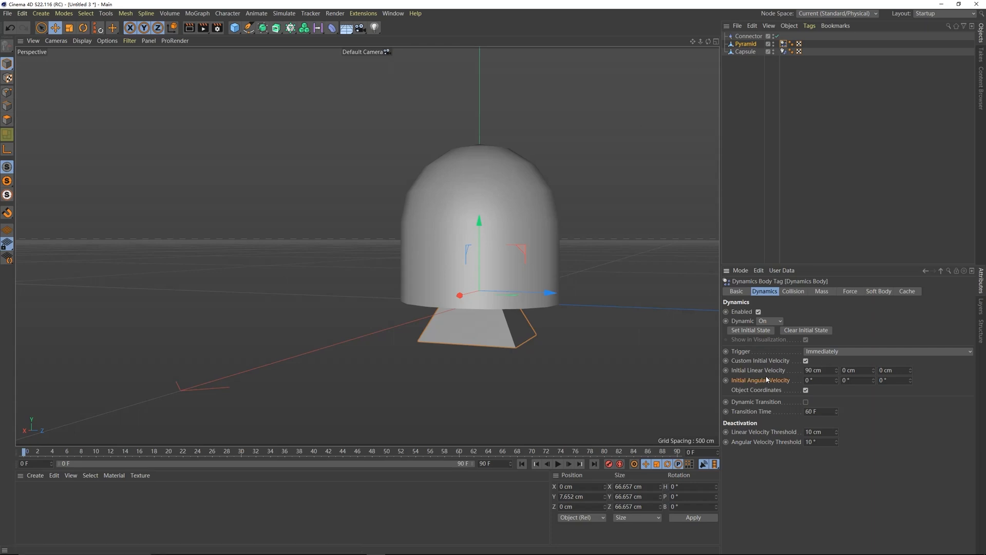
pyautogui.doubleClick(811, 368)
pyautogui.keyDown('alt'); pyautogui.moveTo(601, 251); pyautogui.dragTo(539, 260); pyautogui.keyUp('alt')
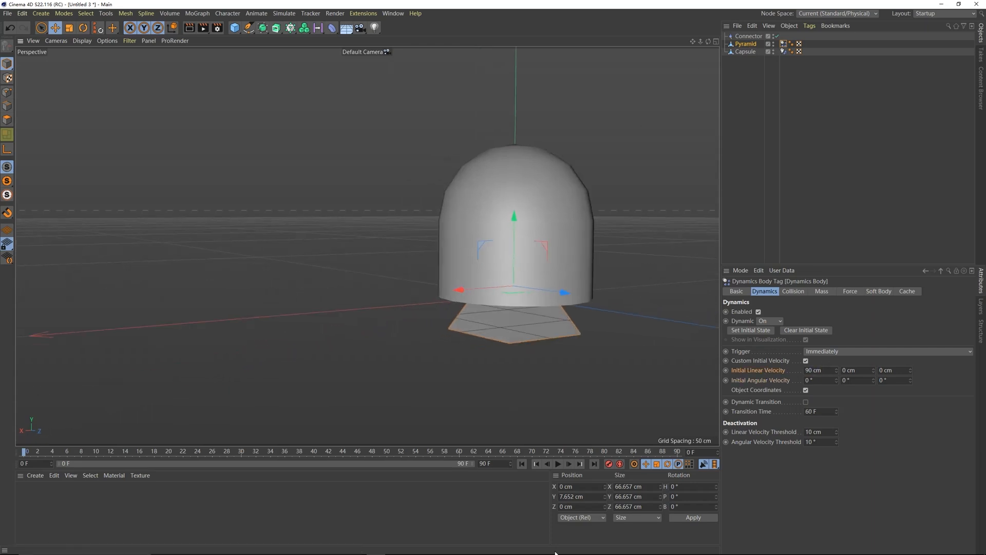
# Step: Play the simulation and examine the pyramid's swing around the connector from below, then stop playback
pyautogui.click(558, 464)
pyautogui.keyDown('alt'); pyautogui.moveTo(545, 344); pyautogui.dragTo(506, 196); pyautogui.keyUp('alt')
pyautogui.click(746, 37)
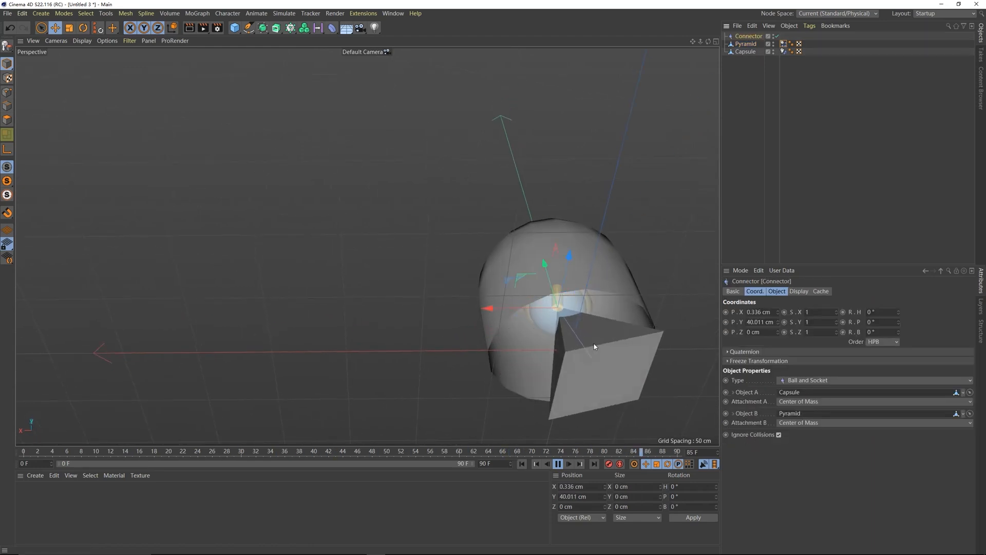
pyautogui.click(559, 465)
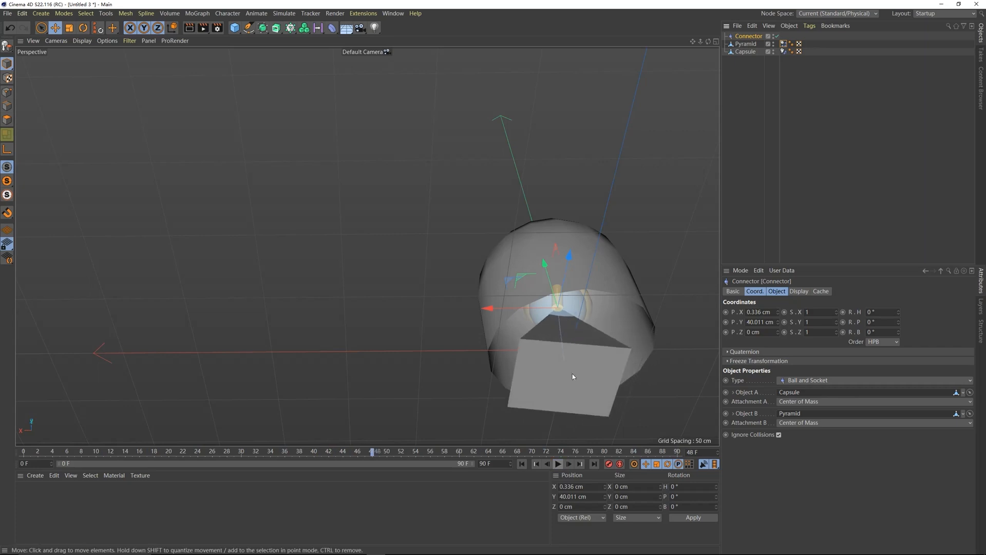
pyautogui.keyDown('alt'); pyautogui.moveTo(572, 374); pyautogui.dragTo(558, 308); pyautogui.keyUp('alt')
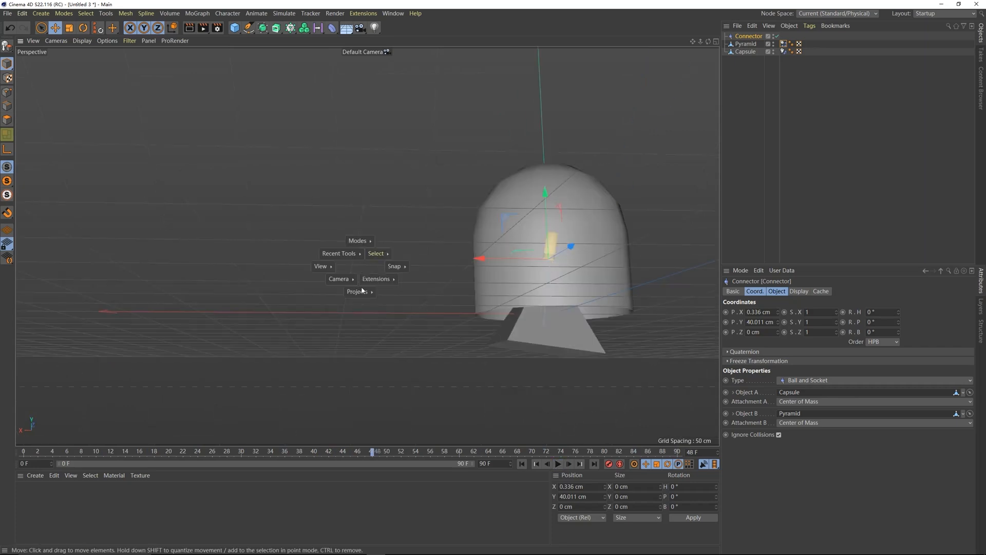
# Step: Switch to the open wind chime project 风铃_01.c4d and frame the bell and its clapper
pyautogui.moveTo(361, 291)
pyautogui.click(364, 323)
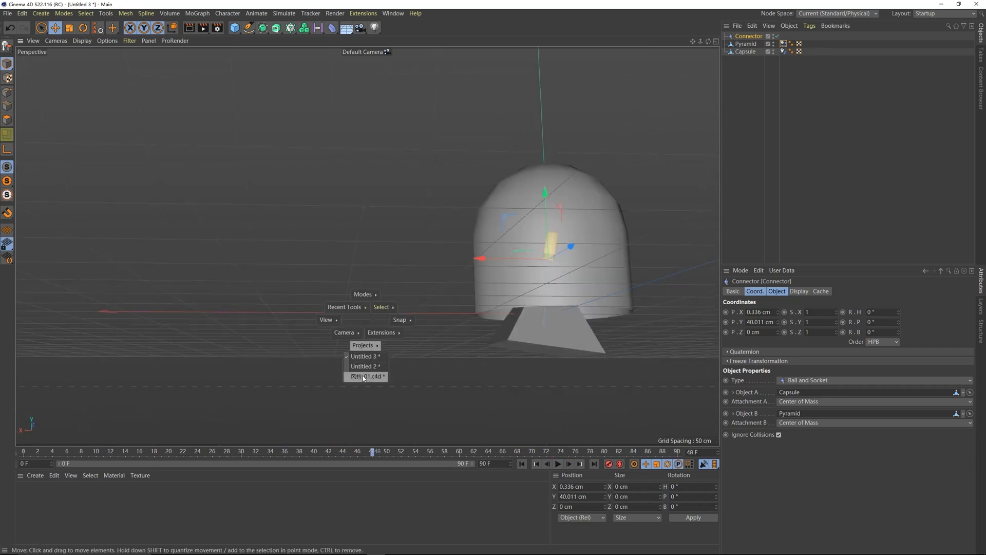
pyautogui.click(364, 376)
pyautogui.scroll(5, 364, 214)
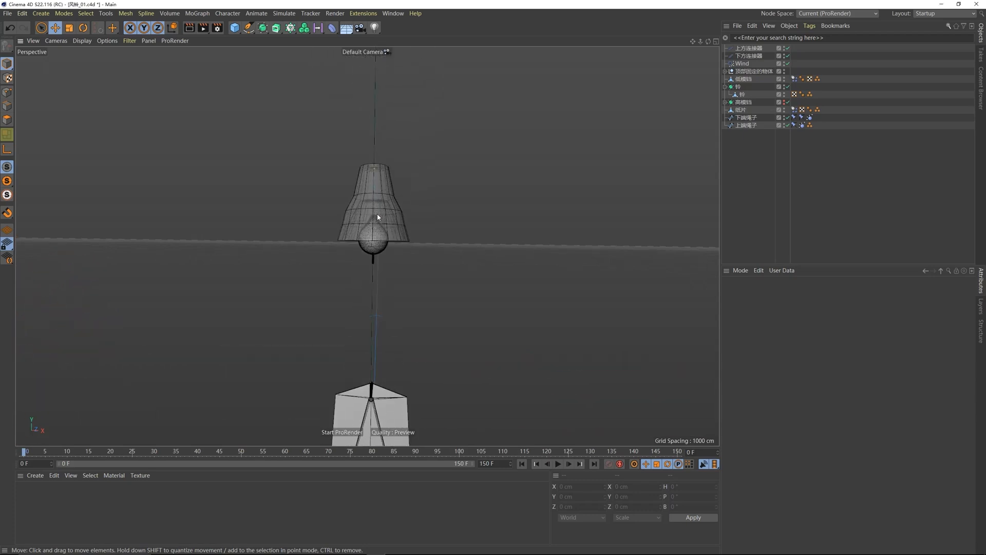
pyautogui.keyDown('alt'); pyautogui.moveTo(377, 215); pyautogui.dragTo(375, 209); pyautogui.keyUp('alt')
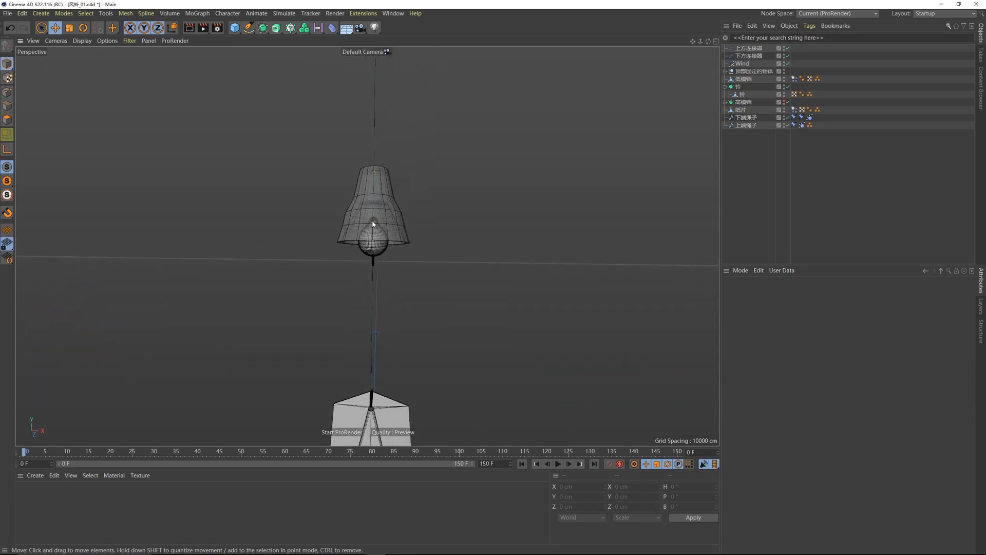
# Step: Add a dynamics Connector to the wind chime scene and set its type to Ball and Socket
pyautogui.click(284, 13)
pyautogui.moveTo(303, 38)
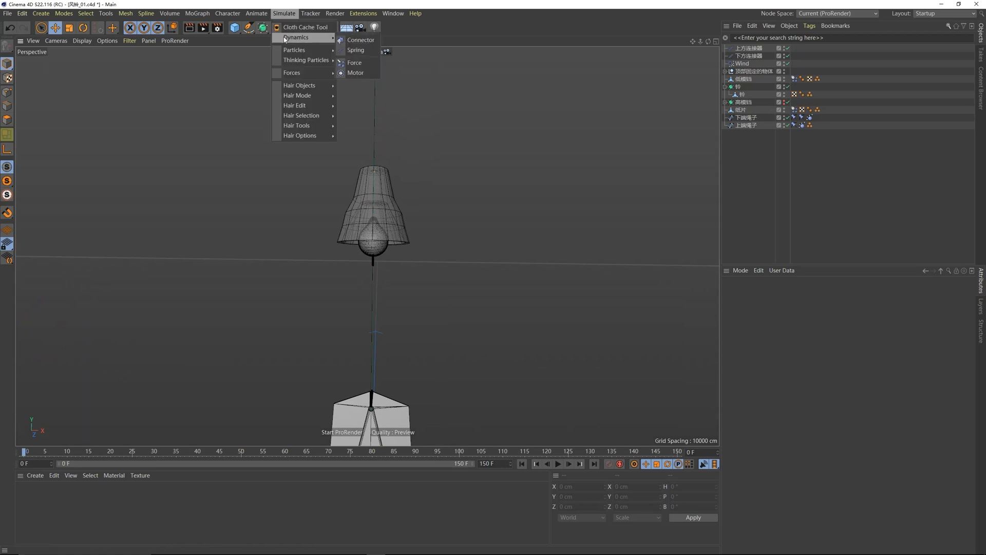
pyautogui.click(359, 40)
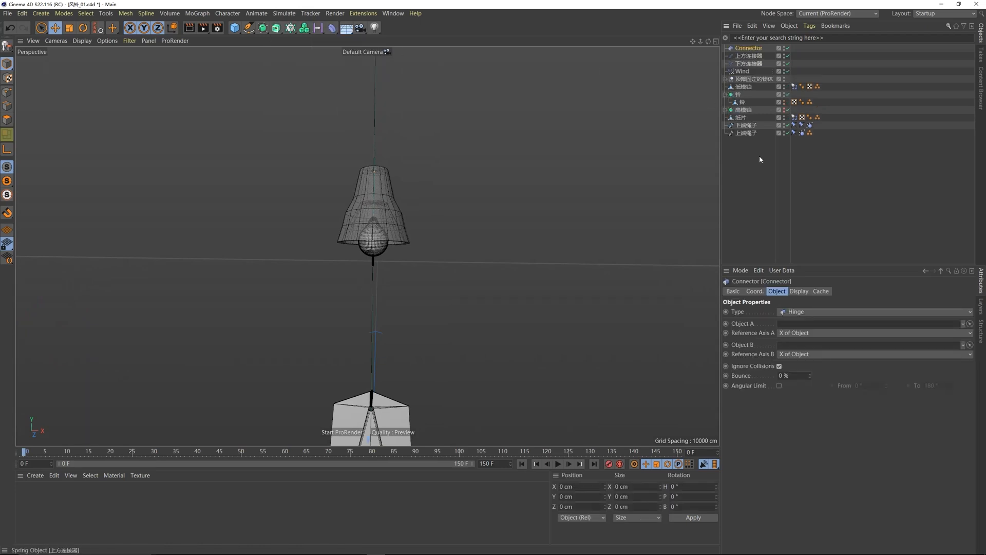
pyautogui.click(794, 312)
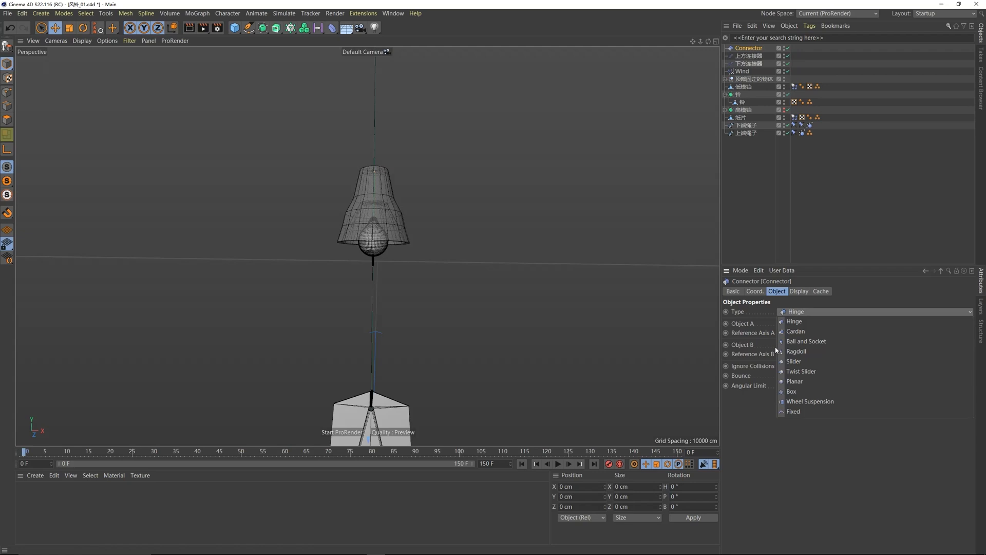
pyautogui.click(820, 341)
# Step: Raise the connector along Y to about 121.828 cm so it sits inside the bell above the clapper
pyautogui.scroll(-5, 396, 309)
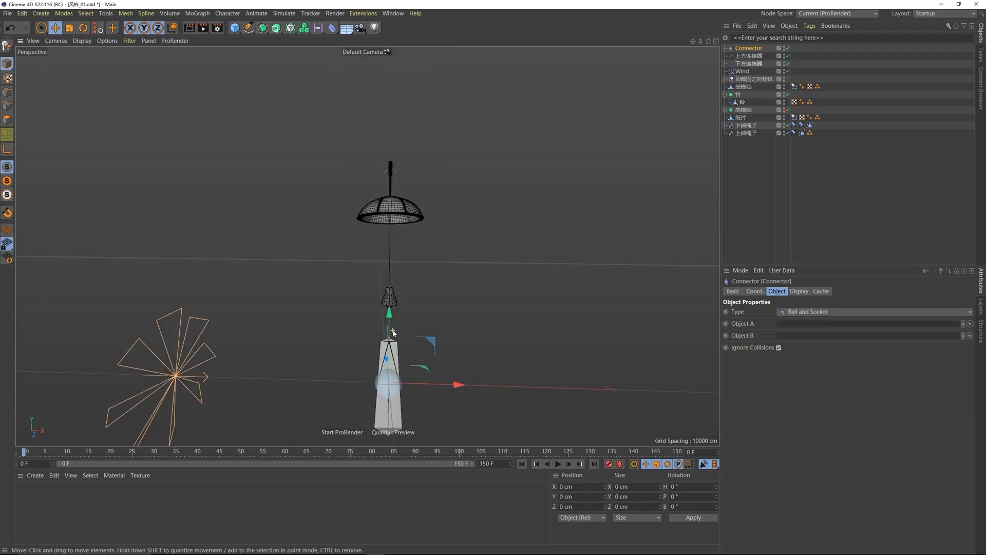
pyautogui.moveTo(388, 345); pyautogui.dragTo(396, 258)
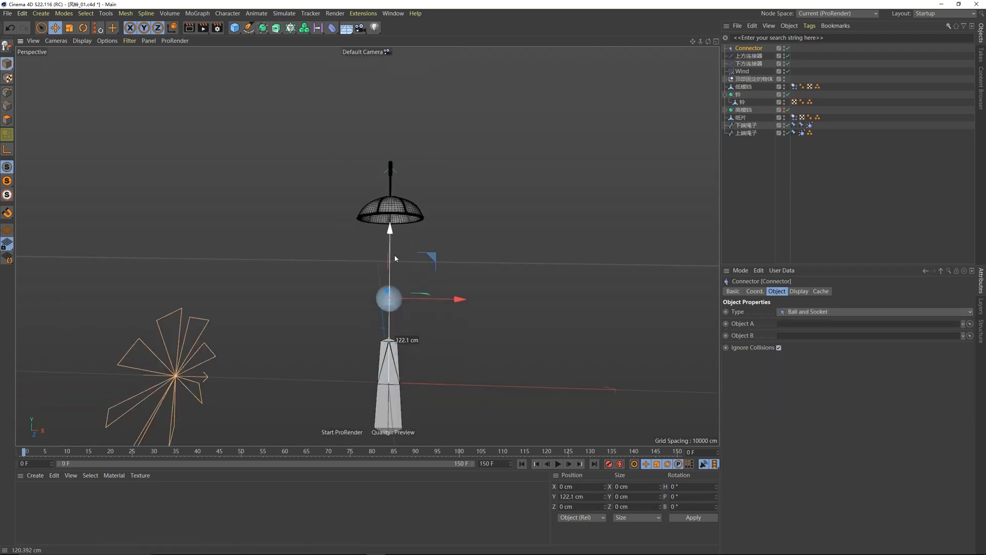
pyautogui.scroll(10, 389, 300)
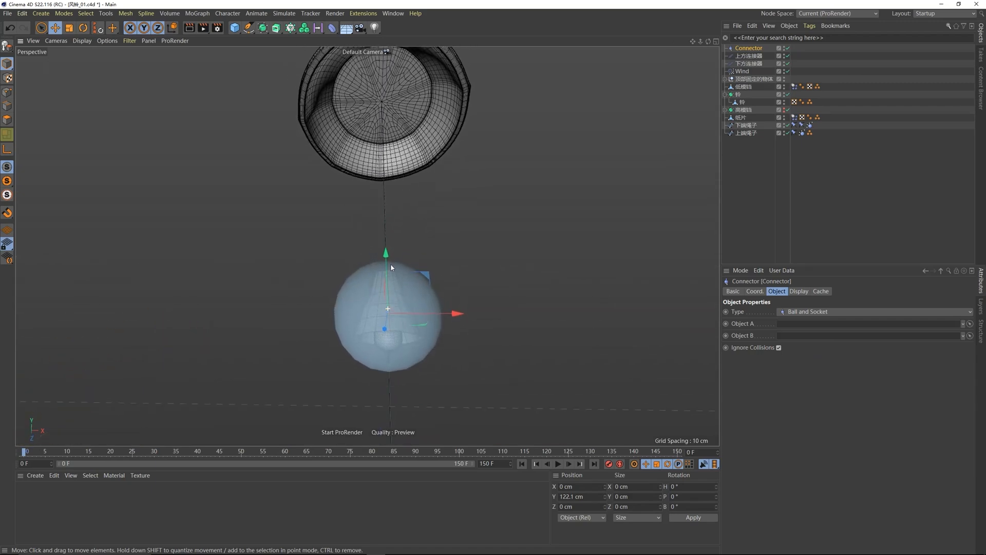
pyautogui.scroll(5, 388, 319)
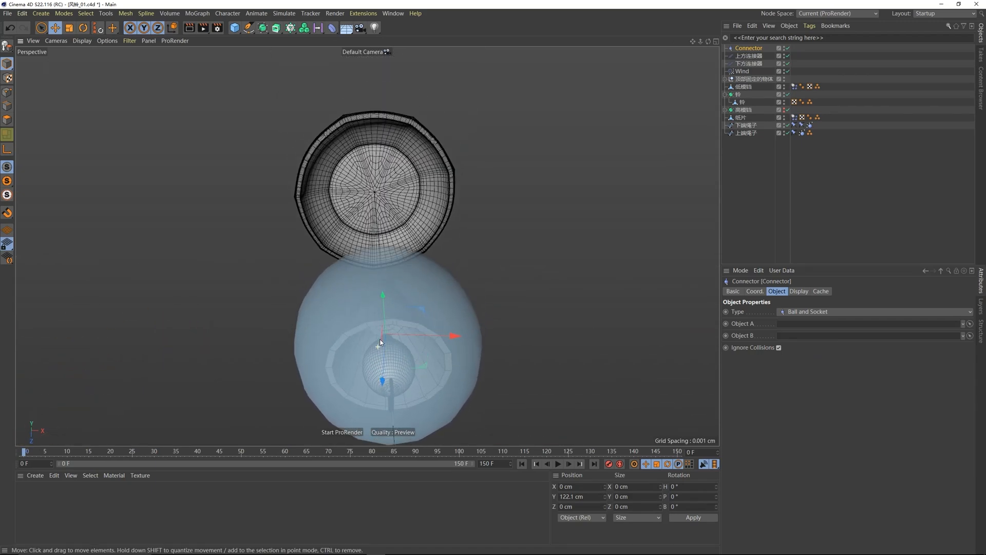
pyautogui.keyDown('alt'); pyautogui.moveTo(380, 340); pyautogui.dragTo(381, 370); pyautogui.keyUp('alt')
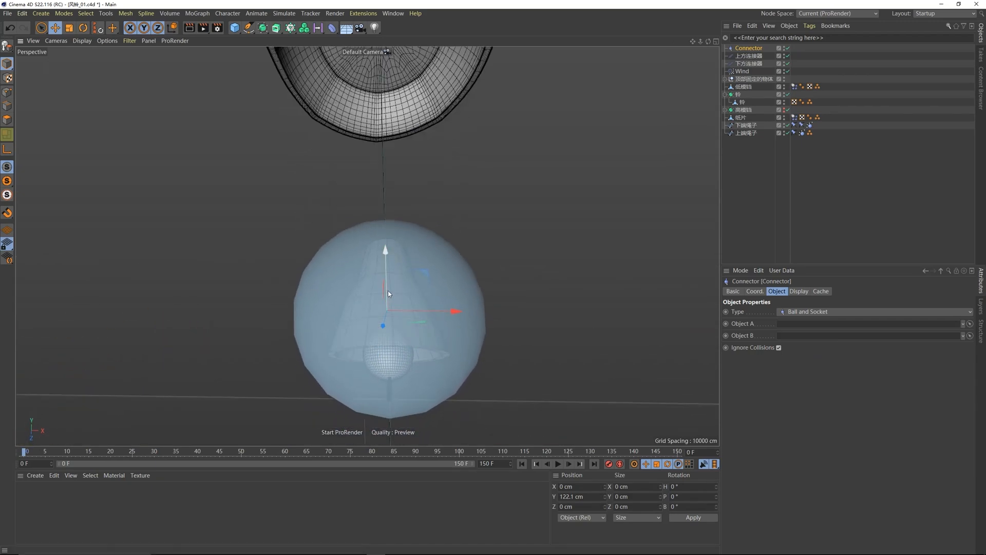
pyautogui.moveTo(387, 291); pyautogui.dragTo(388, 291)
pyautogui.scroll(-5, 384, 347)
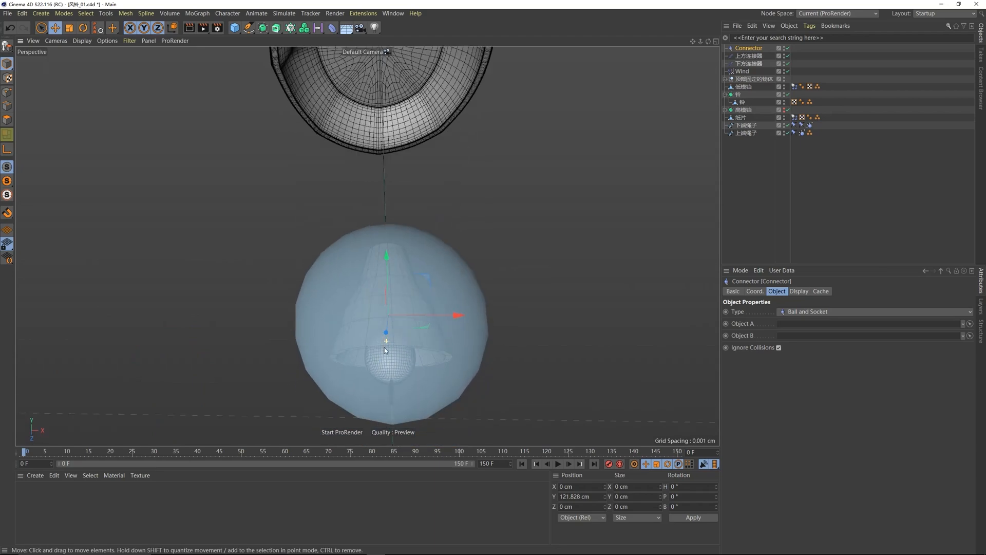
pyautogui.scroll(-2, 391, 340)
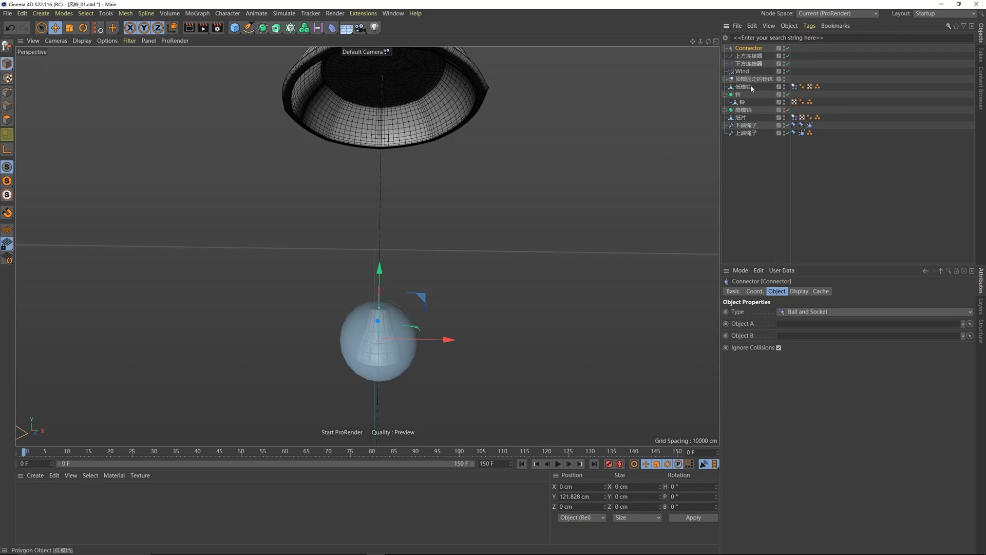
# Step: Assign the low-poly bell as the connector's Object A and the 铃 clapper mesh as Object B
pyautogui.moveTo(788, 307); pyautogui.dragTo(794, 325)
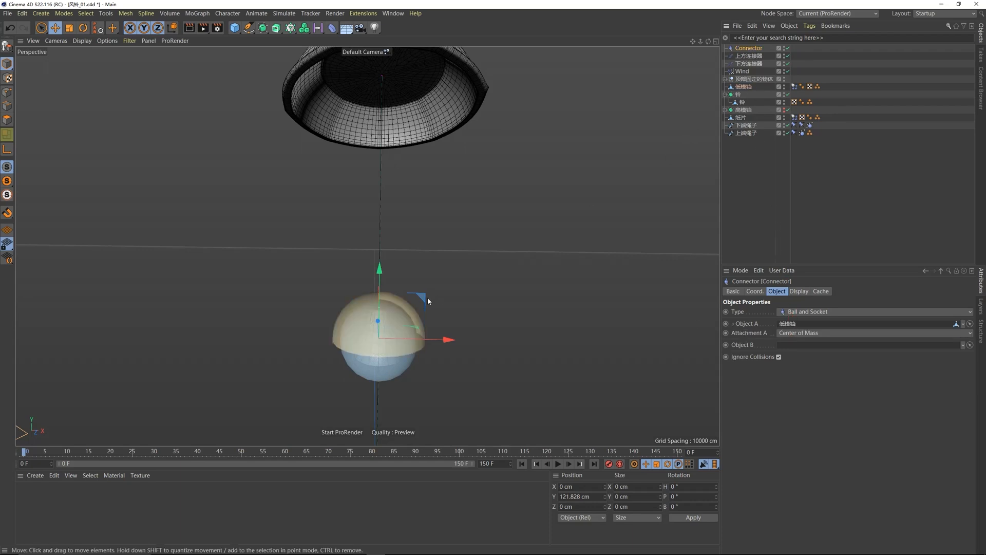
pyautogui.keyDown('alt'); pyautogui.moveTo(427, 297); pyautogui.dragTo(380, 290); pyautogui.keyUp('alt')
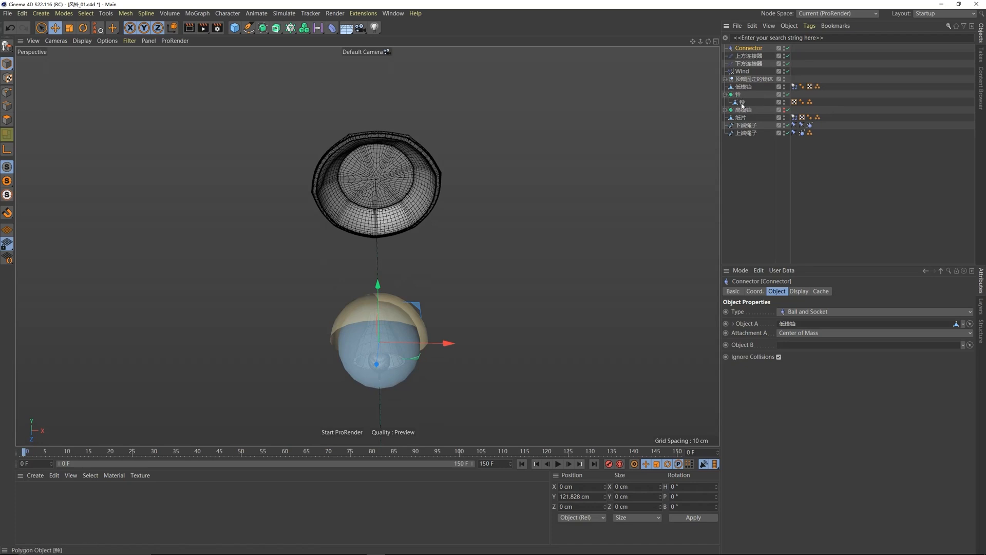
pyautogui.moveTo(742, 106); pyautogui.dragTo(800, 347)
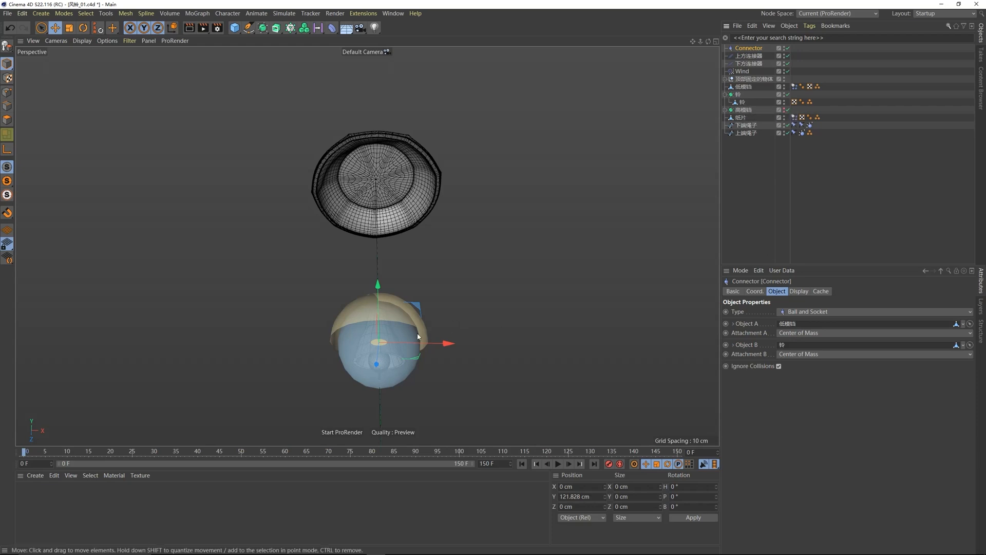
pyautogui.moveTo(391, 337)
pyautogui.keyDown('alt'); pyautogui.mouseDown()
pyautogui.moveTo(386, 358)
pyautogui.moveTo(389, 345)
pyautogui.mouseUp(); pyautogui.keyUp('alt')
# Step: Add a Rigid Body tag to the 铃 clapper mesh
pyautogui.click(742, 102)
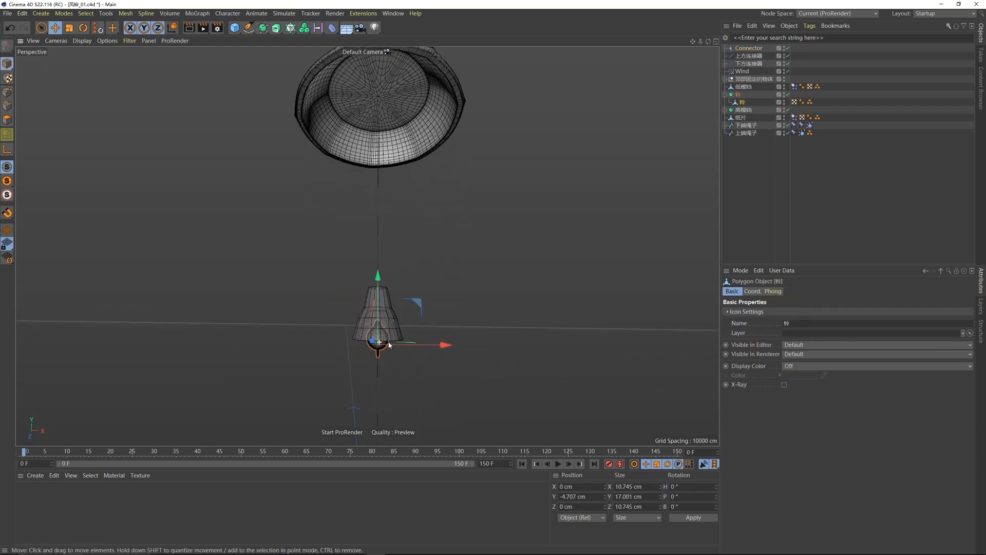
pyautogui.rightClick(742, 103)
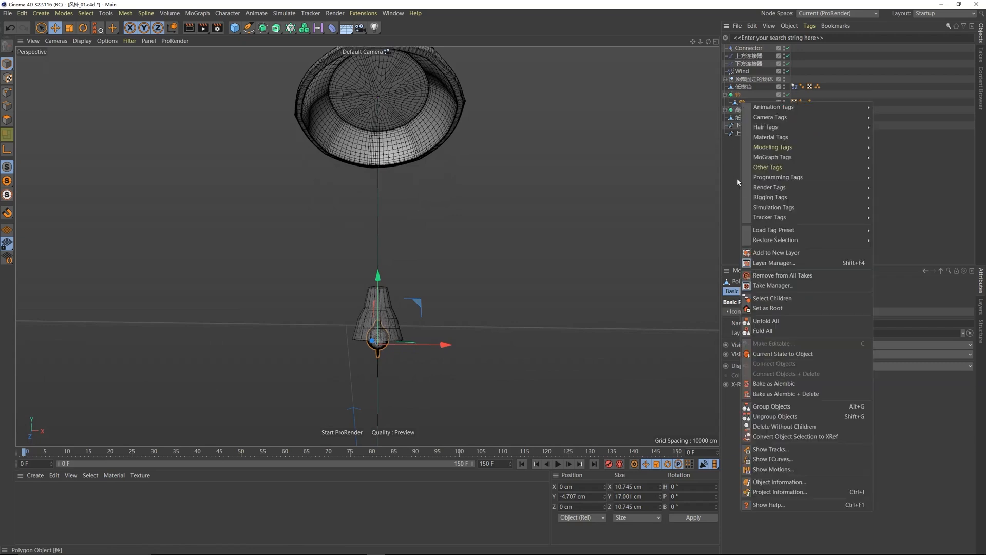
pyautogui.moveTo(764, 208)
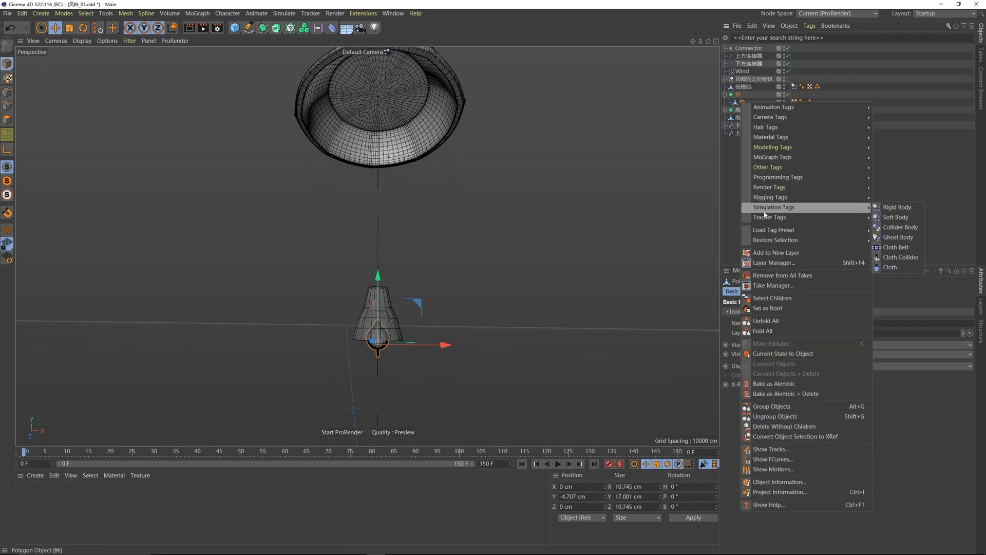
pyautogui.click(888, 208)
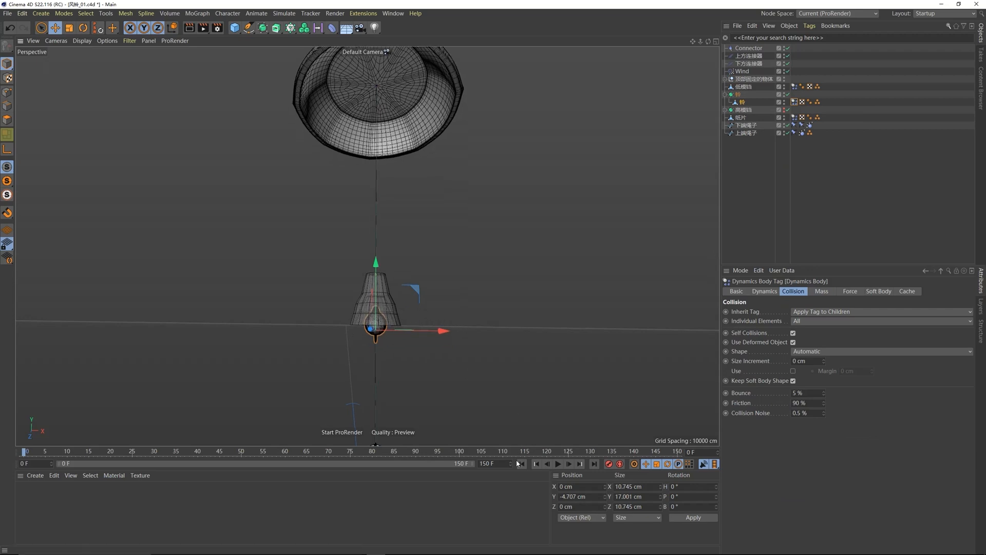
# Step: Play the wind chime simulation to check the clapper's motion, then stop and return to frame 0
pyautogui.click(559, 466)
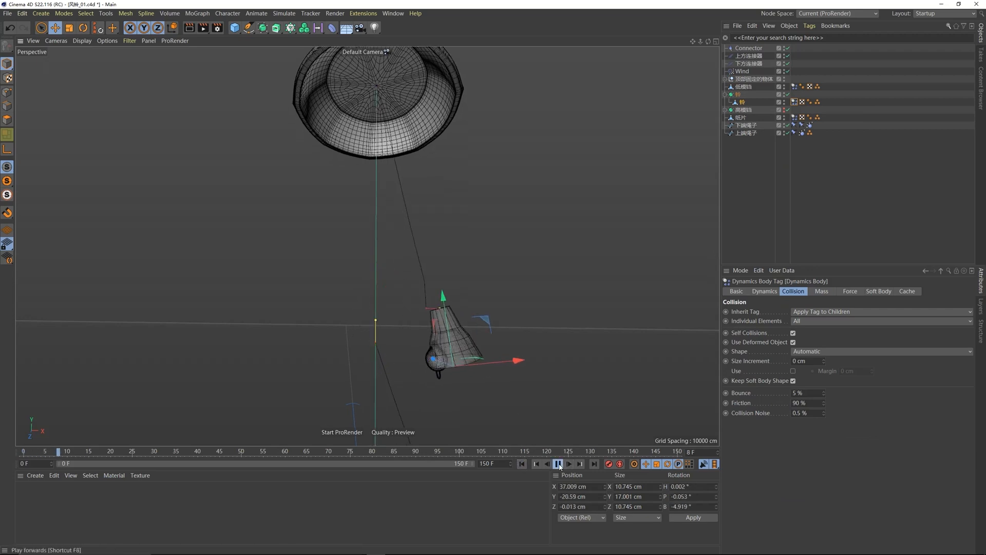
pyautogui.click(559, 464)
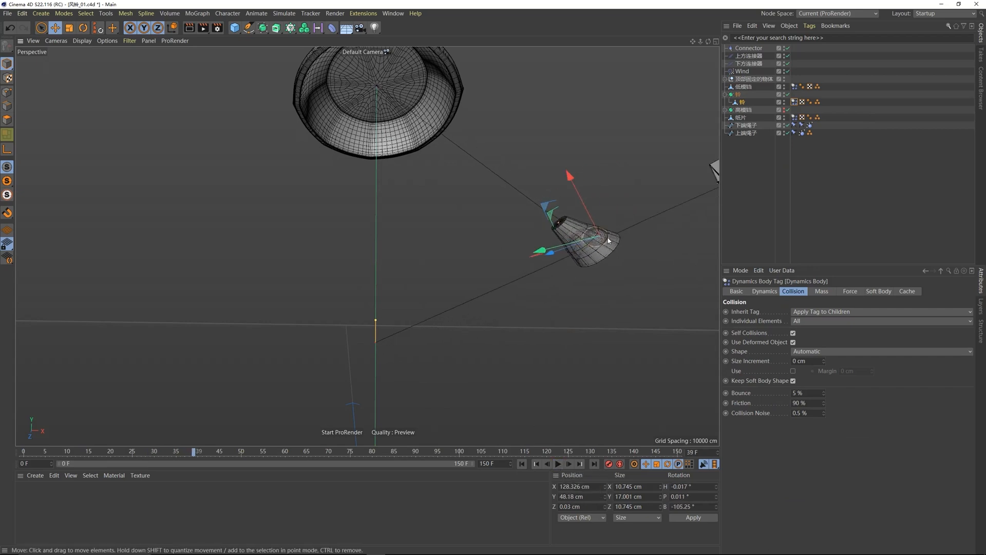
pyautogui.click(521, 463)
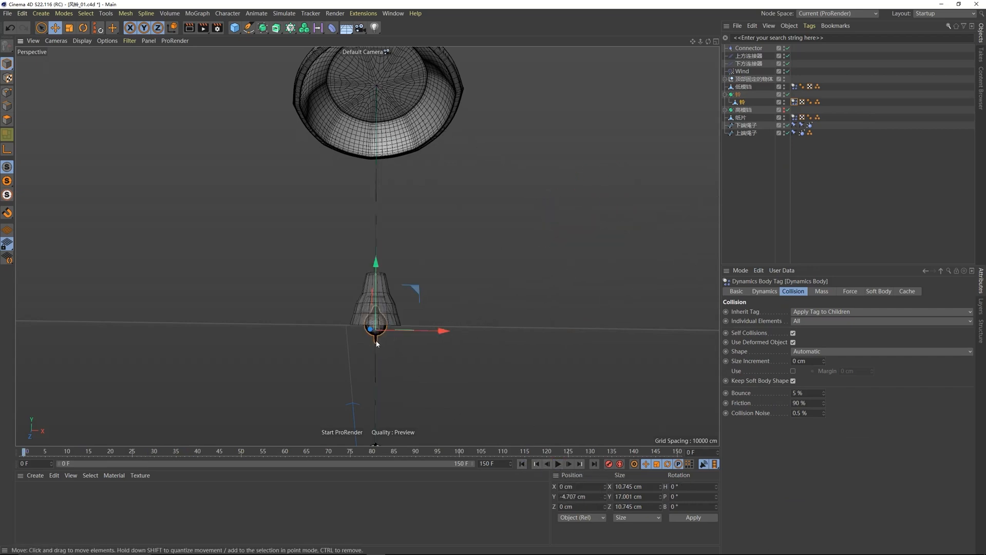
# Step: Examine the lower rope's Hair Constraint tags and where the rope meets the clapper
pyautogui.moveTo(376, 347)
pyautogui.keyDown('alt'); pyautogui.mouseDown()
pyautogui.moveTo(395, 323)
pyautogui.moveTo(376, 338)
pyautogui.mouseUp(); pyautogui.keyUp('alt')
pyautogui.scroll(-4, 374, 347)
pyautogui.scroll(5, 376, 334)
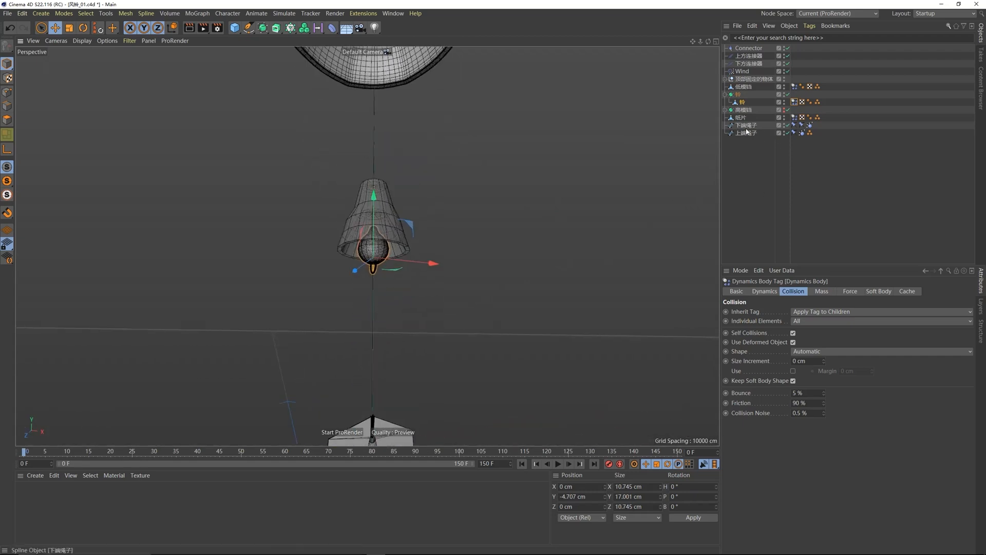
pyautogui.click(794, 124)
pyautogui.click(801, 124)
pyautogui.click(795, 125)
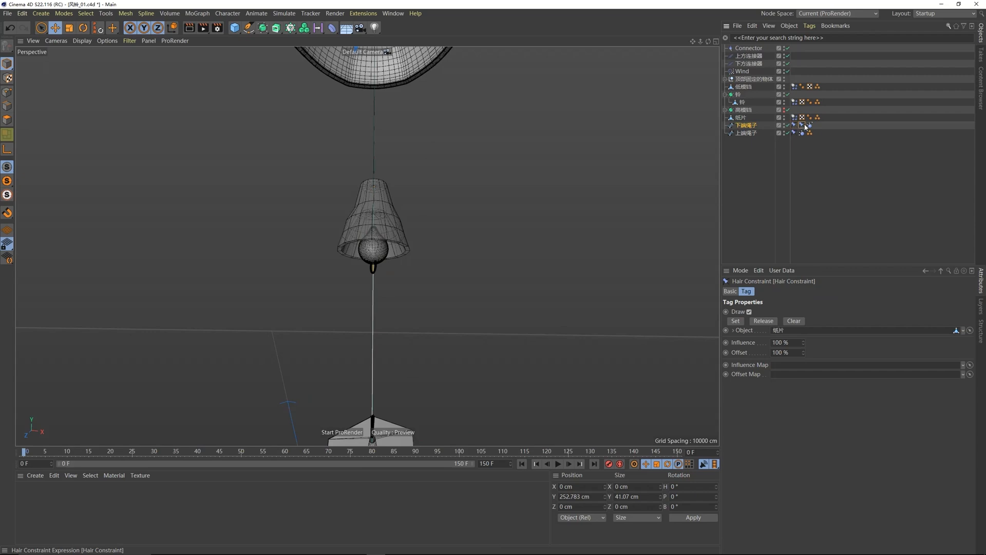
pyautogui.scroll(3, 375, 263)
pyautogui.scroll(-3, 375, 261)
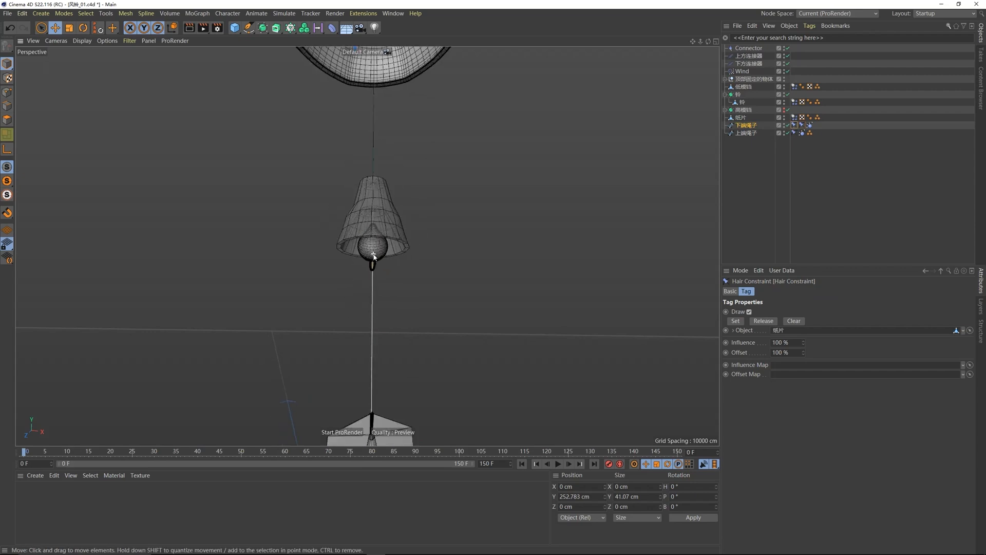
pyautogui.keyDown('alt'); pyautogui.moveTo(376, 252); pyautogui.dragTo(383, 281, button='middle'); pyautogui.keyUp('alt')
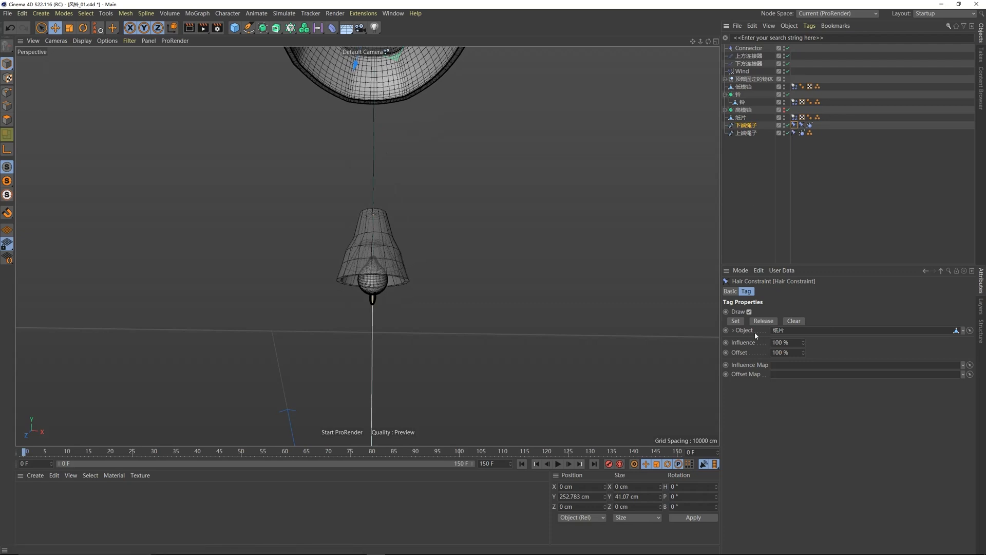
pyautogui.scroll(-2, 430, 265)
pyautogui.keyDown('alt'); pyautogui.moveTo(400, 267); pyautogui.dragTo(401, 289, button='middle'); pyautogui.keyUp('alt')
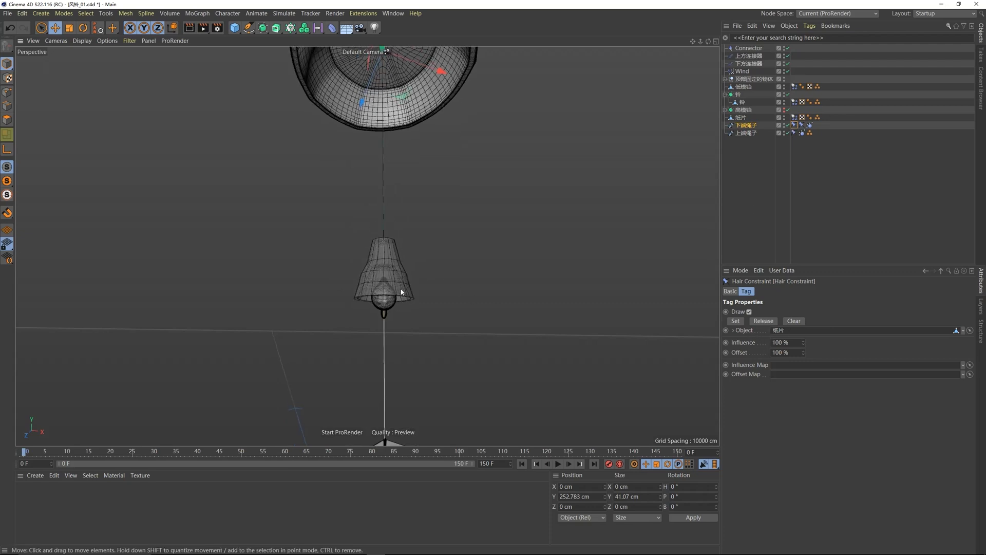
pyautogui.click(730, 126)
pyautogui.scroll(2, 388, 280)
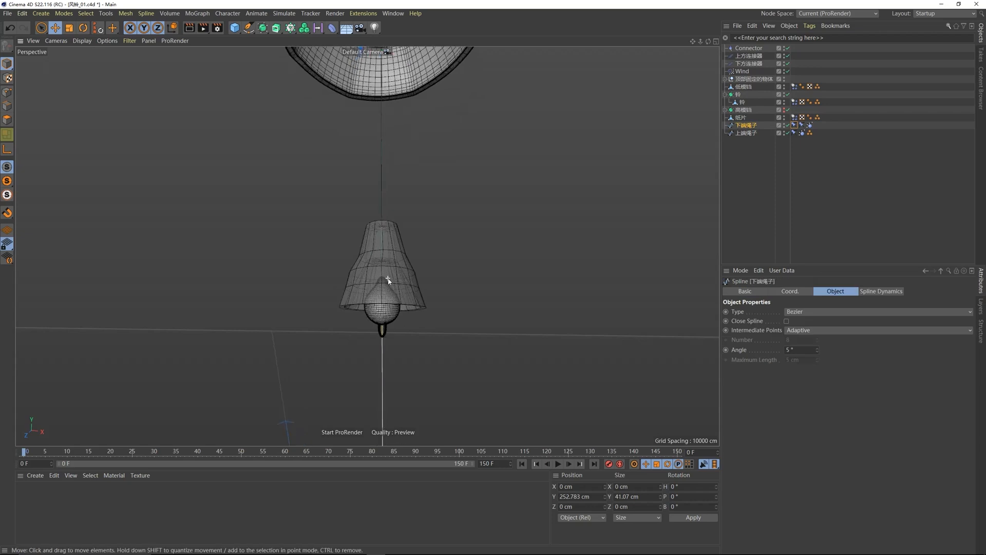
pyautogui.click(794, 126)
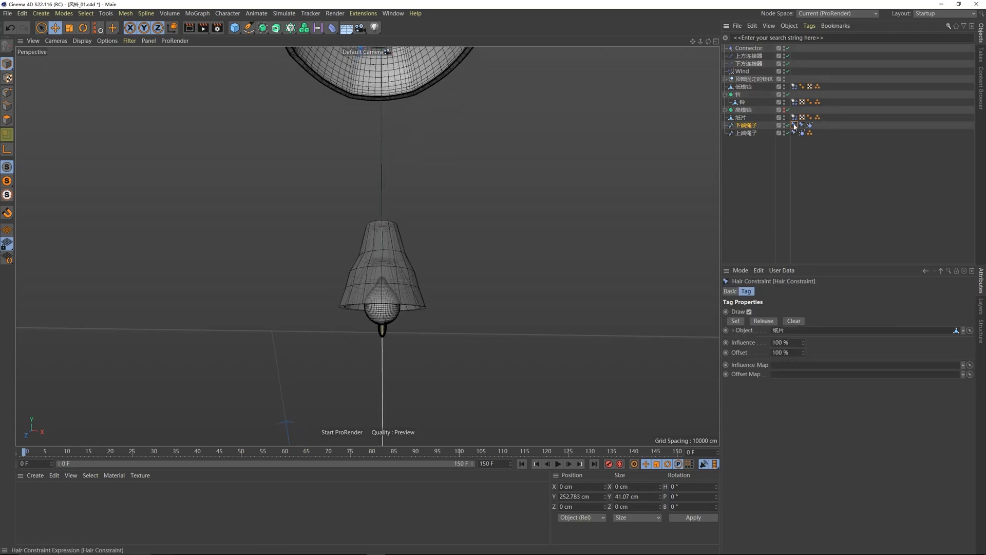
pyautogui.moveTo(381, 330)
pyautogui.keyDown('alt'); pyautogui.mouseDown()
pyautogui.moveTo(382, 319)
pyautogui.moveTo(384, 340)
pyautogui.mouseUp(); pyautogui.keyUp('alt')
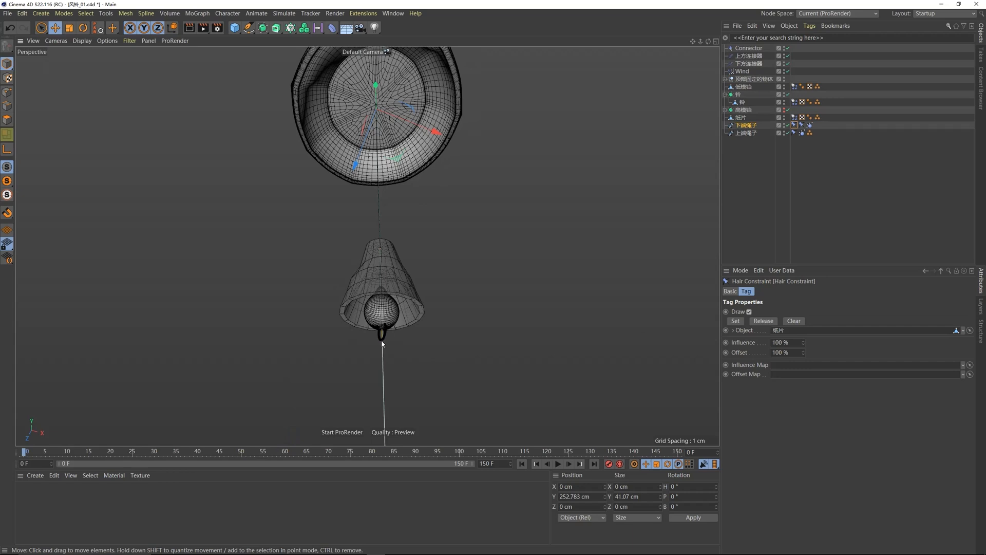
# Step: Assign the 铃 clapper mesh as the object of the lower rope's second Hair Constraint and set the constraint
pyautogui.click(802, 125)
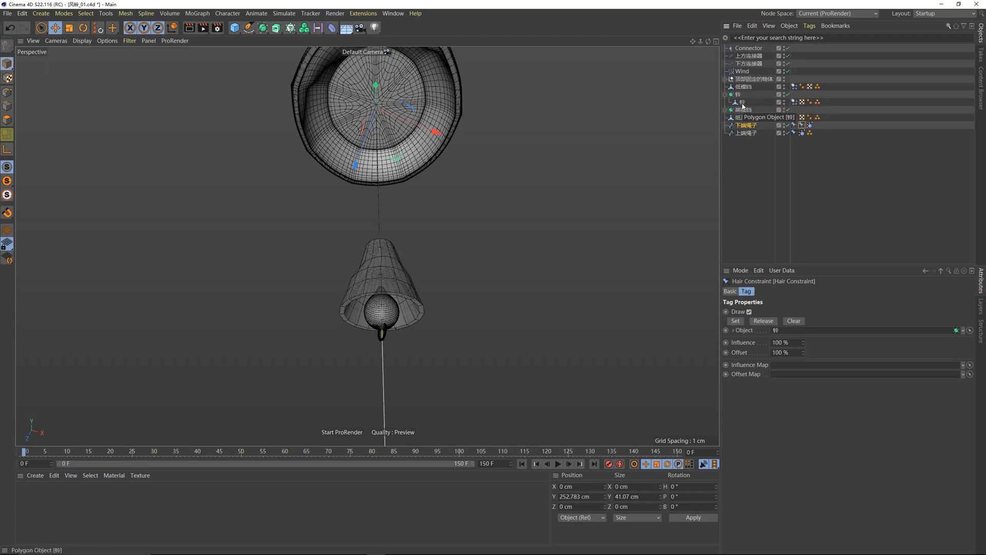
pyautogui.moveTo(742, 106); pyautogui.dragTo(816, 335)
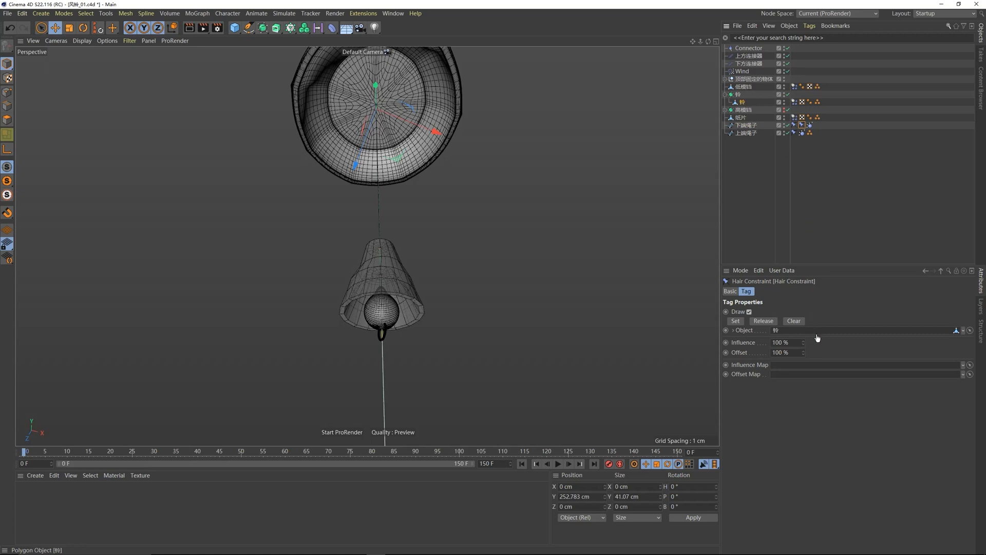
pyautogui.click(735, 320)
pyautogui.scroll(-6, 379, 311)
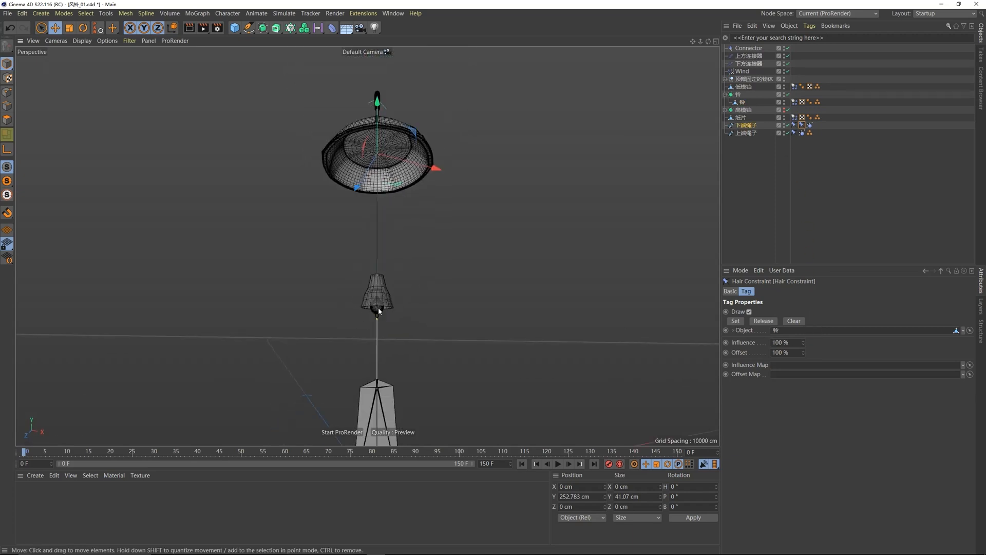
# Step: Play the simulation to check the lower rope's attachment to the clapper, then stop and return to frame 0
pyautogui.click(557, 463)
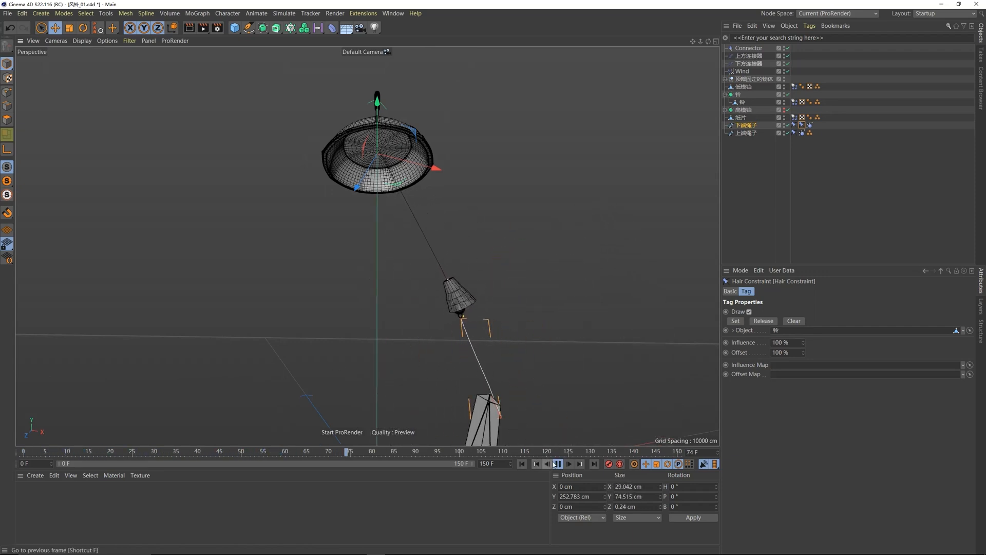
pyautogui.click(556, 463)
pyautogui.click(522, 464)
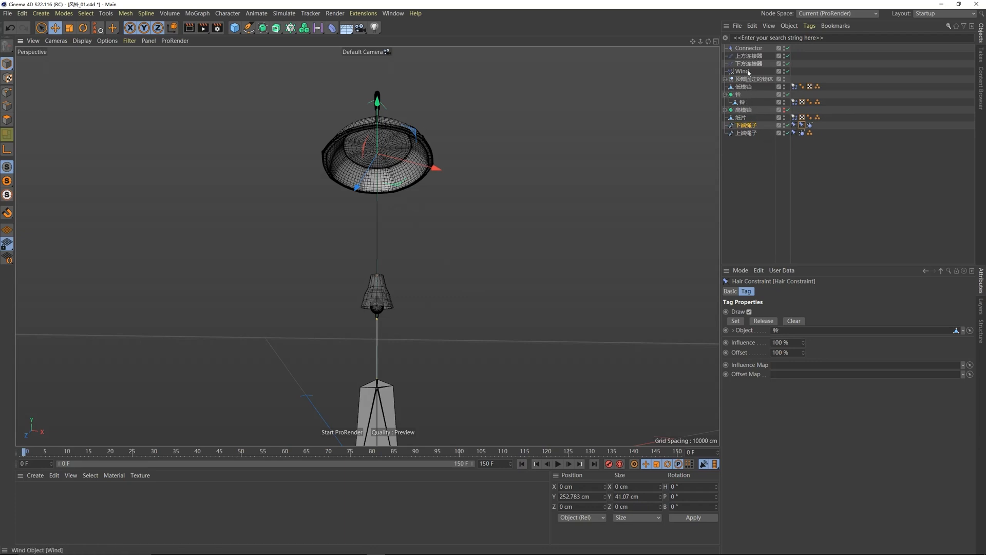
# Step: Compare the 铃 subdivision surface with its child mesh and inspect the high-poly bell's hierarchy
pyautogui.click(741, 102)
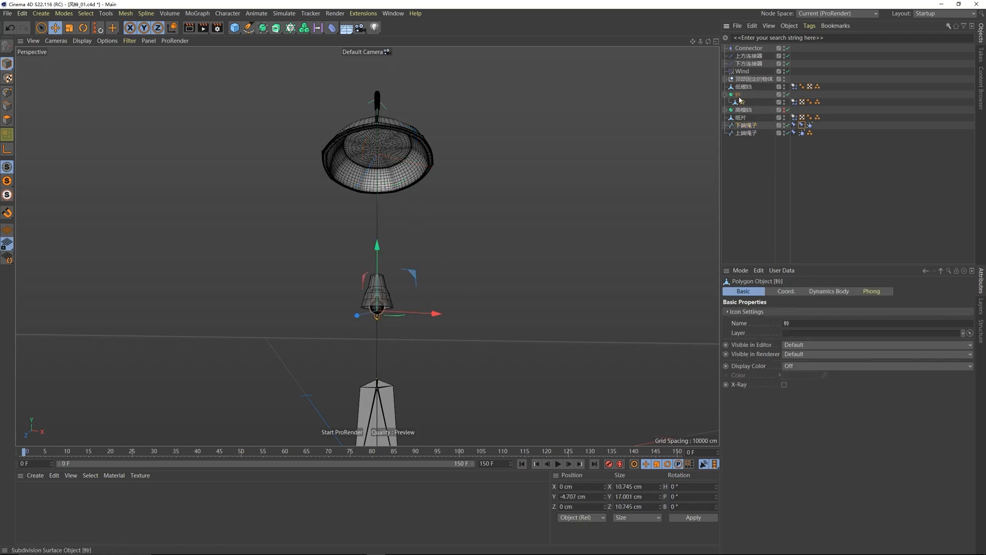
pyautogui.click(738, 96)
pyautogui.click(741, 102)
pyautogui.click(725, 110)
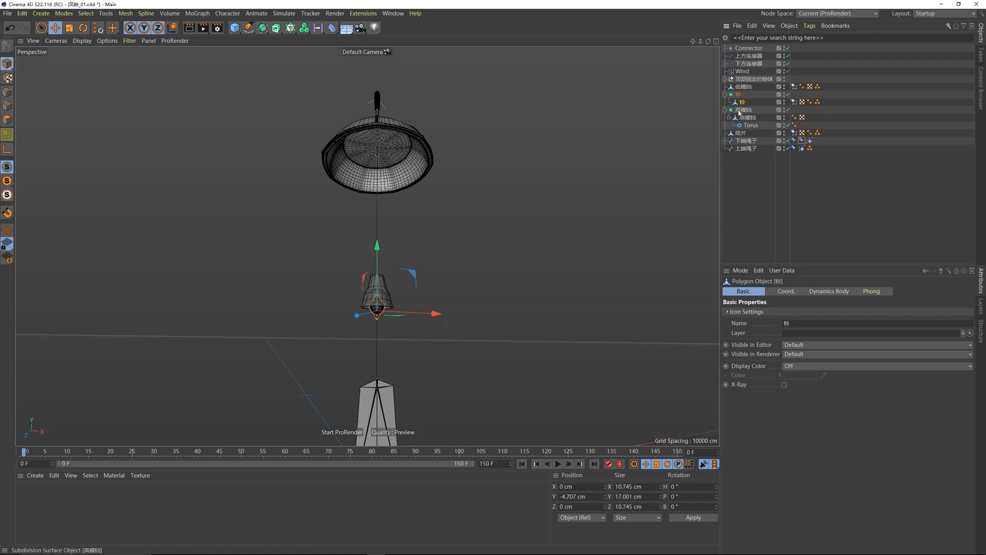
pyautogui.click(725, 110)
pyautogui.click(738, 95)
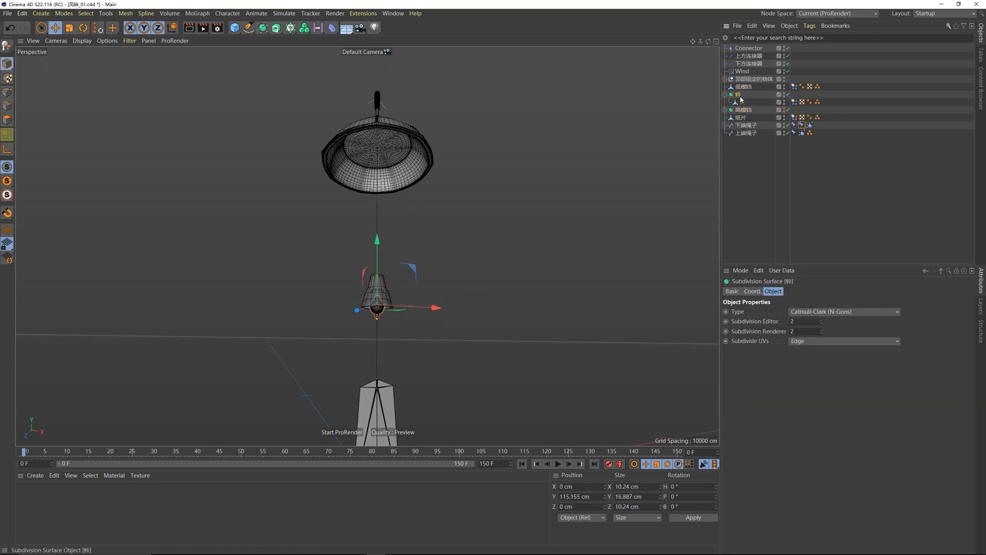
pyautogui.click(741, 102)
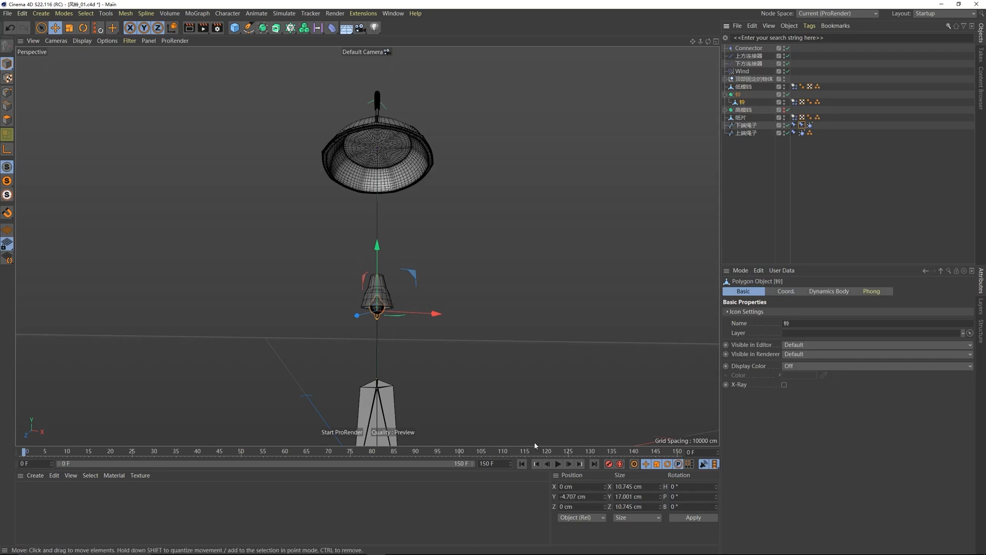
# Step: Replay the simulation several times from frame 0, examining closely how the clapper moves inside the bell
pyautogui.click(558, 463)
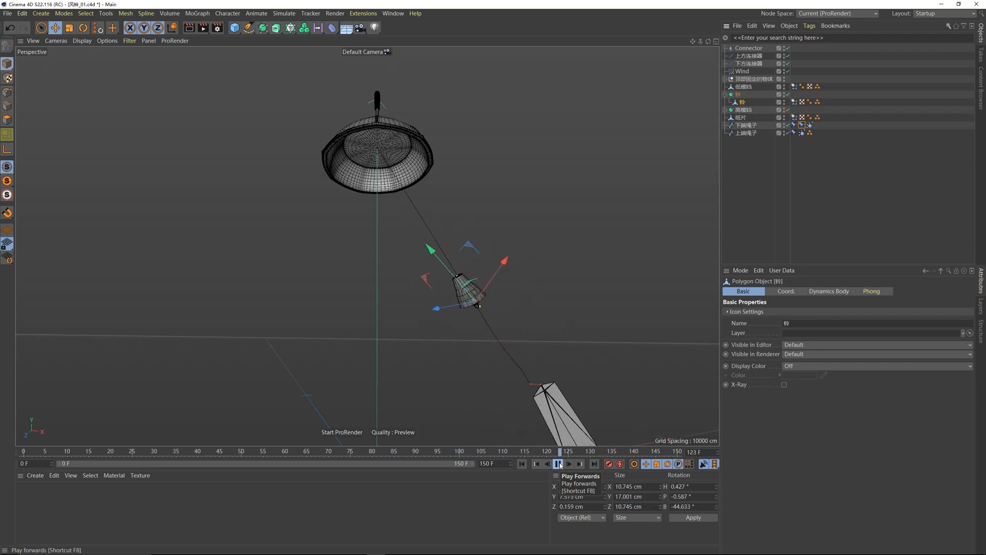
pyautogui.click(558, 465)
pyautogui.click(522, 464)
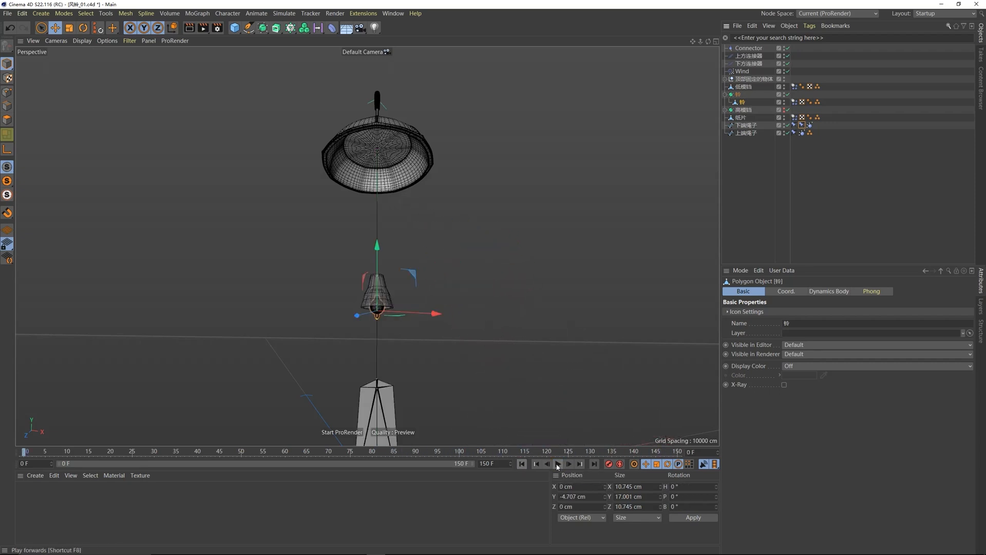
pyautogui.click(558, 464)
pyautogui.scroll(3, 517, 272)
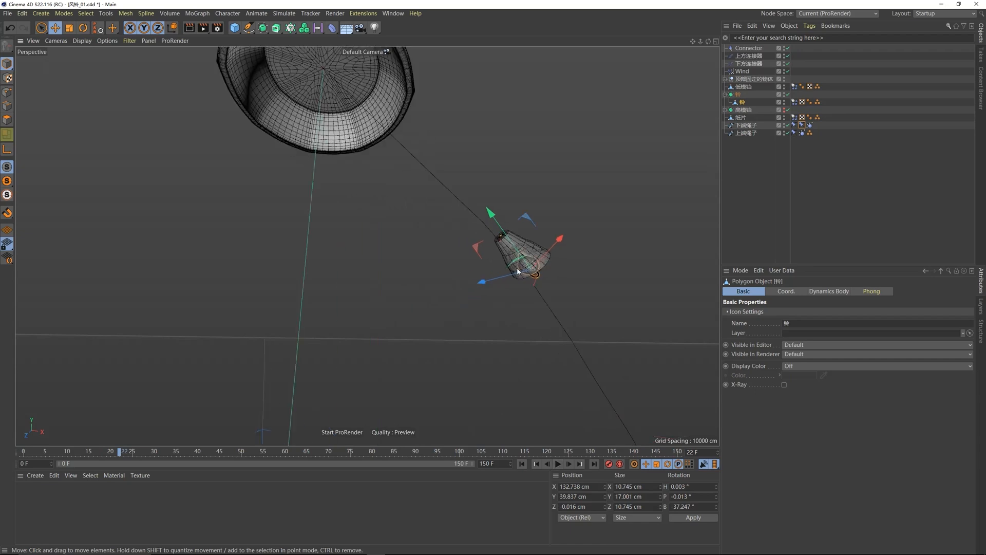
pyautogui.click(522, 464)
pyautogui.click(558, 464)
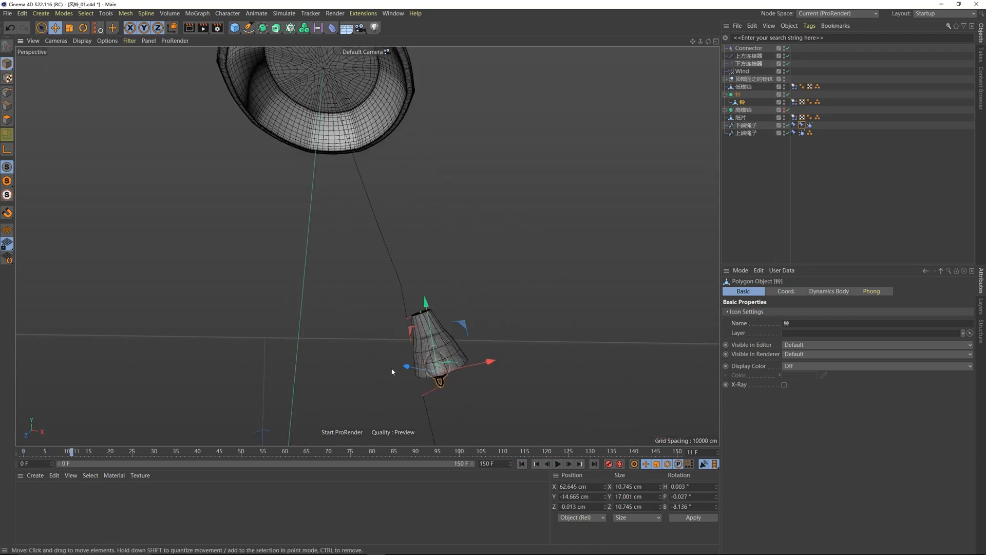
pyautogui.click(557, 465)
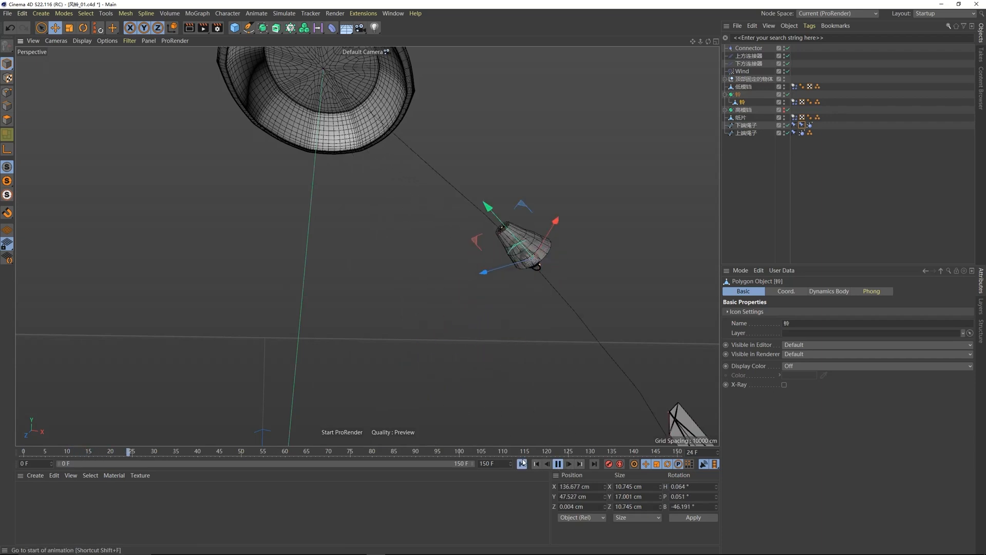
pyautogui.click(522, 464)
pyautogui.click(558, 464)
pyautogui.keyDown('alt'); pyautogui.moveTo(343, 376); pyautogui.dragTo(326, 364); pyautogui.keyUp('alt')
pyautogui.scroll(-3, 375, 384)
pyautogui.click(521, 463)
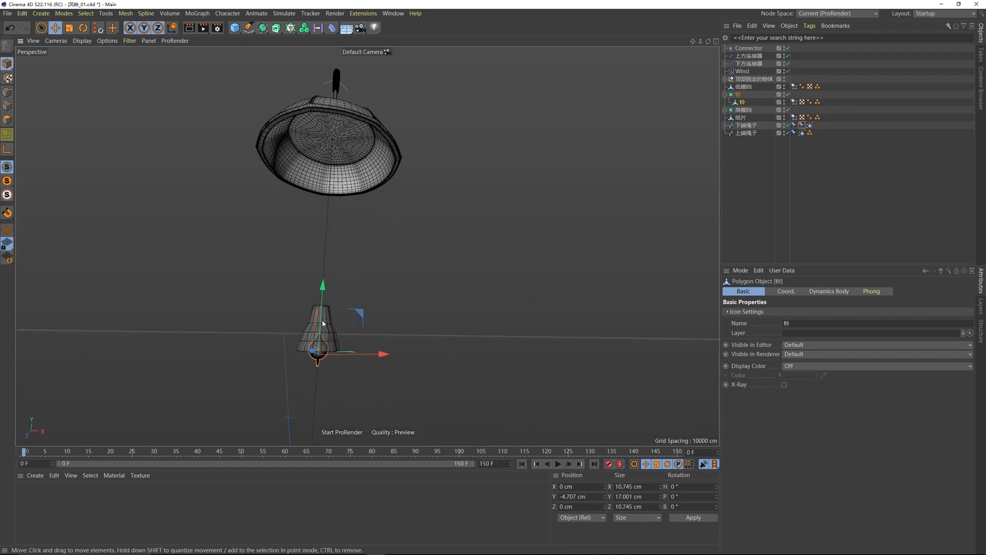
# Step: Turn off Ignore Collisions on the ball-and-socket connector
pyautogui.click(749, 48)
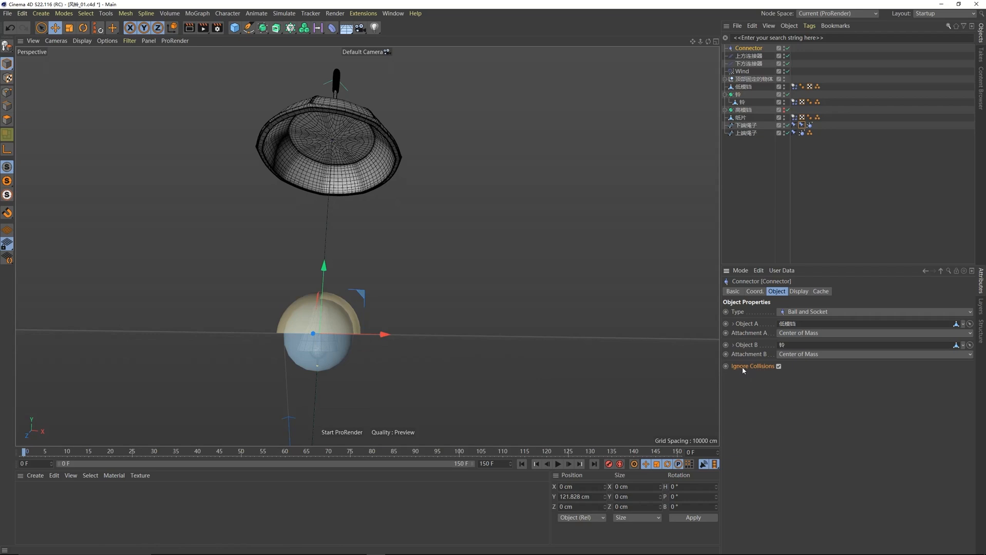
pyautogui.click(779, 367)
# Step: Set the collision shape in the low-poly bell's Dynamics Body tag to Moving Mesh
pyautogui.click(753, 86)
pyautogui.click(795, 86)
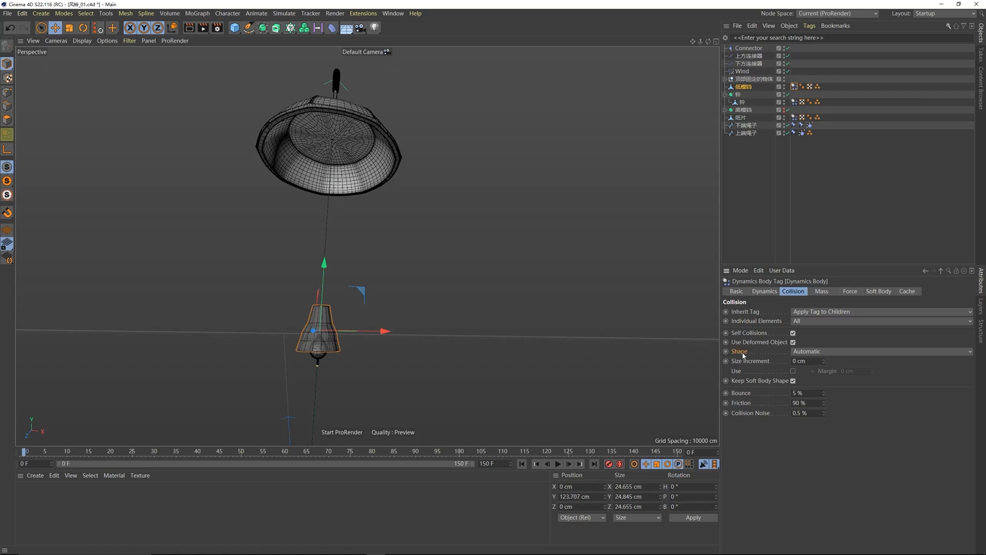
pyautogui.click(804, 353)
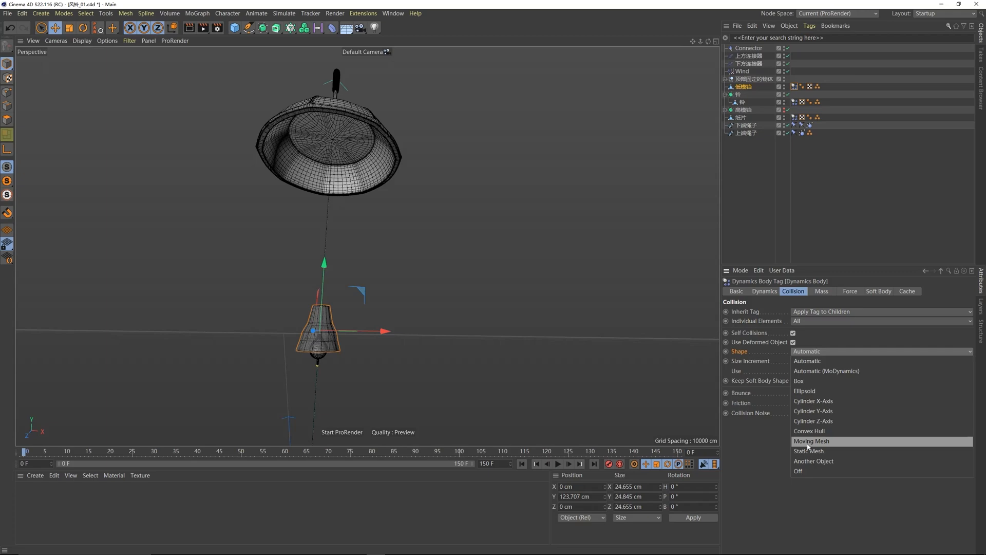
pyautogui.click(804, 262)
pyautogui.keyDown('alt'); pyautogui.moveTo(321, 349); pyautogui.dragTo(330, 311); pyautogui.keyUp('alt')
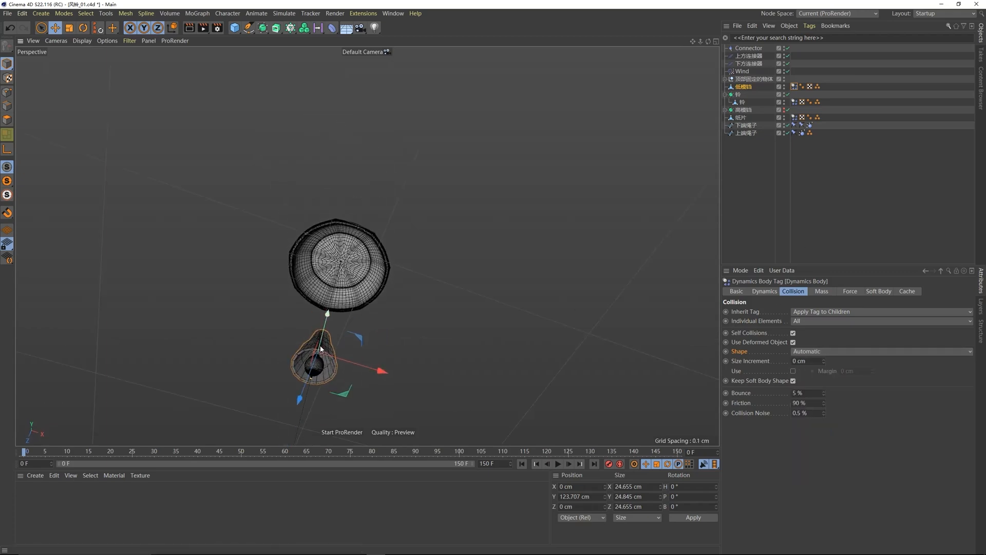
pyautogui.scroll(2, 305, 347)
pyautogui.keyDown('alt'); pyautogui.moveTo(323, 363); pyautogui.dragTo(323, 421); pyautogui.keyUp('alt')
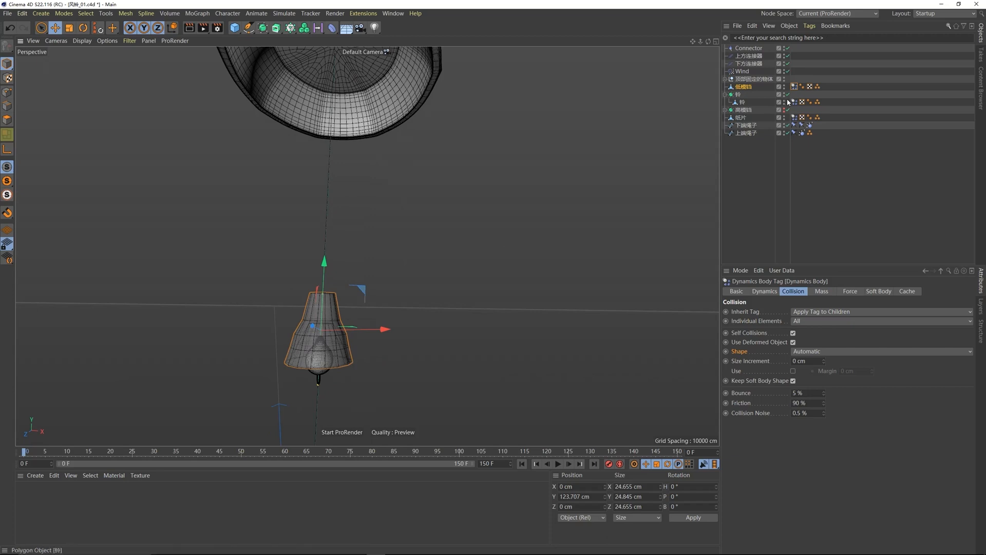
pyautogui.click(805, 352)
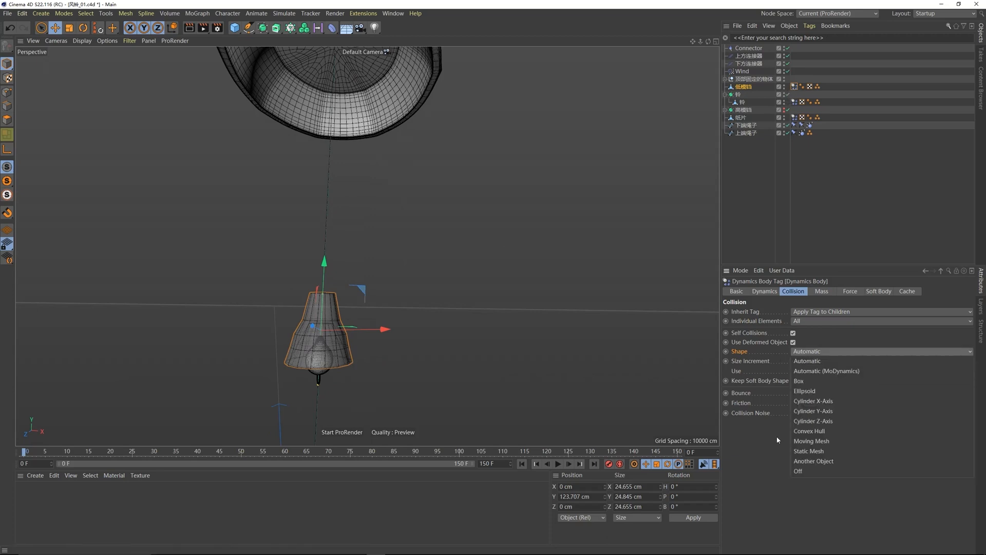
pyautogui.click(807, 442)
pyautogui.click(816, 352)
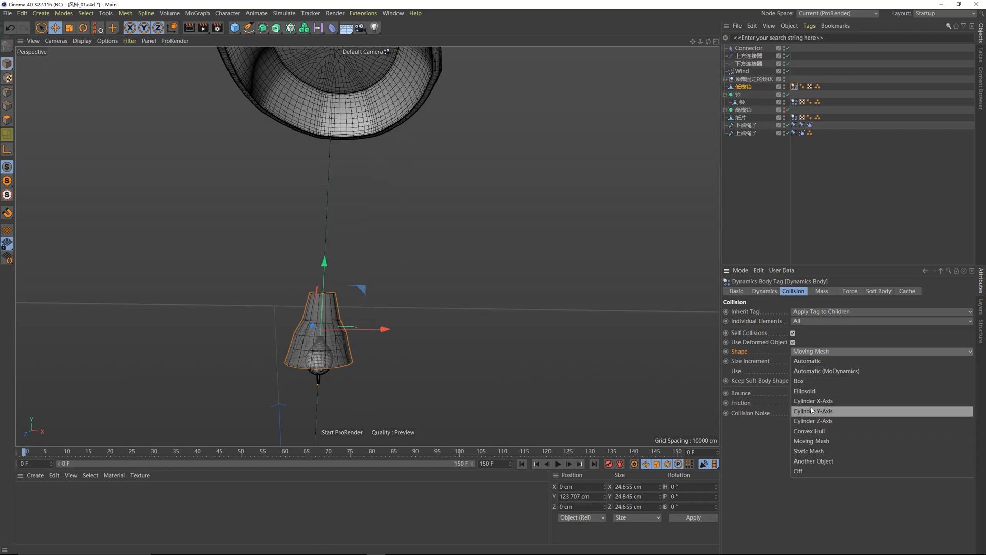
pyautogui.click(815, 215)
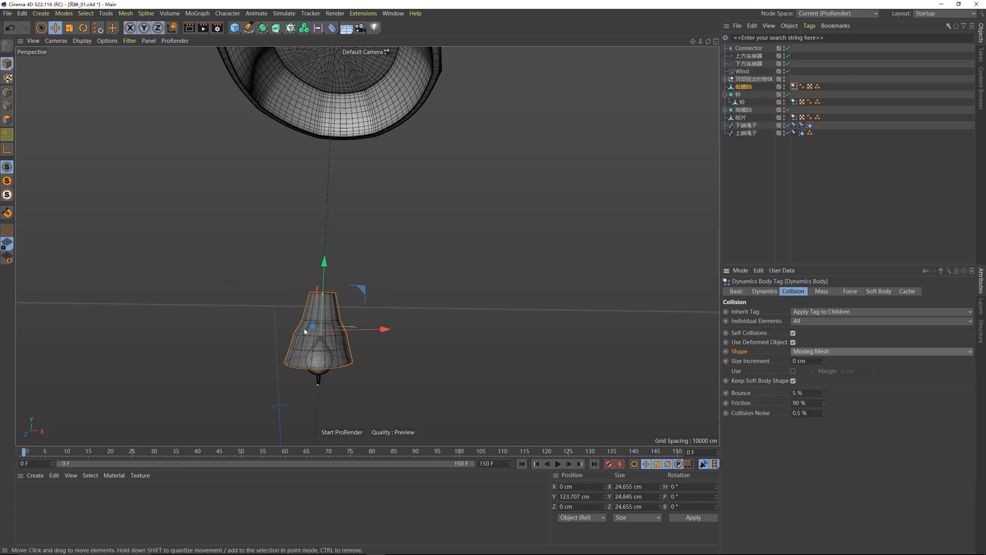
pyautogui.keyDown('alt'); pyautogui.moveTo(315, 362); pyautogui.dragTo(317, 402); pyautogui.keyUp('alt')
pyautogui.click(830, 353)
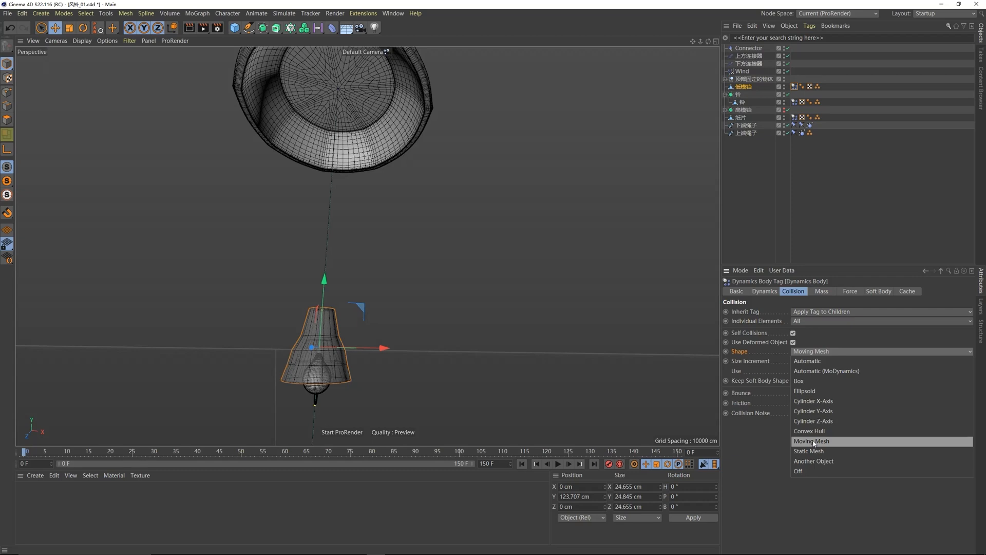
pyautogui.click(814, 441)
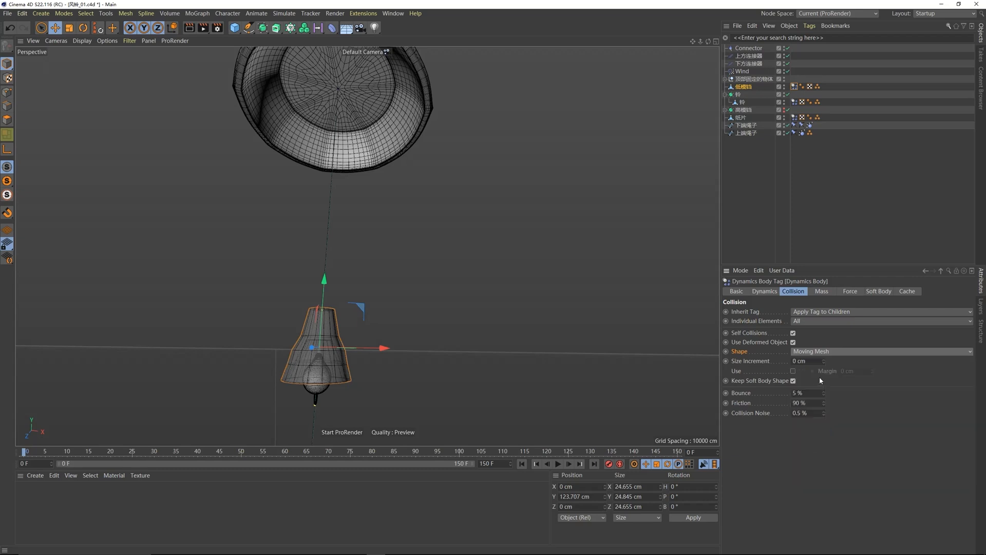
# Step: Set the collision shape in the Dynamics Body tag of the clapper mesh (铃) to Moving Mesh
pyautogui.keyDown('alt'); pyautogui.moveTo(298, 395); pyautogui.dragTo(321, 364); pyautogui.keyUp('alt')
pyautogui.click(318, 391)
pyautogui.click(794, 102)
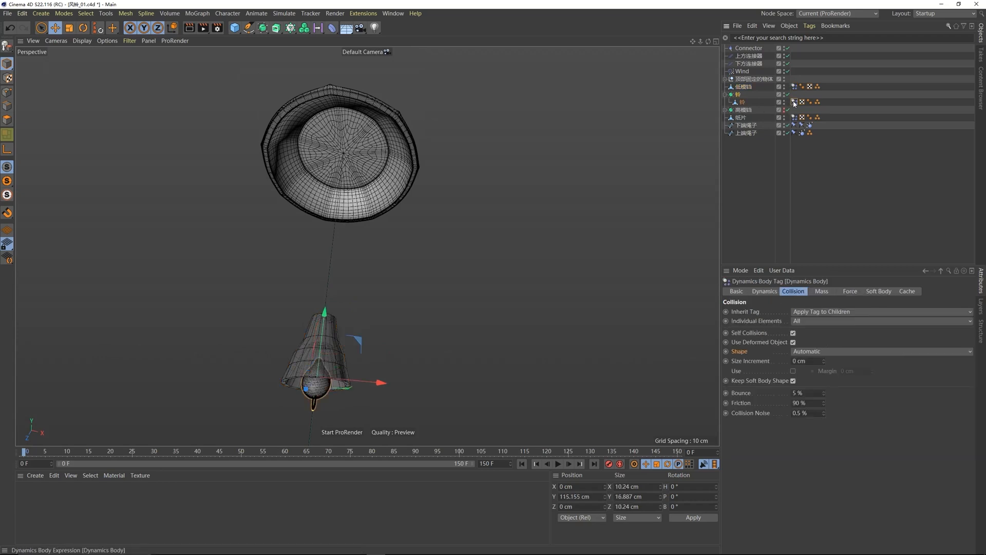
pyautogui.click(814, 351)
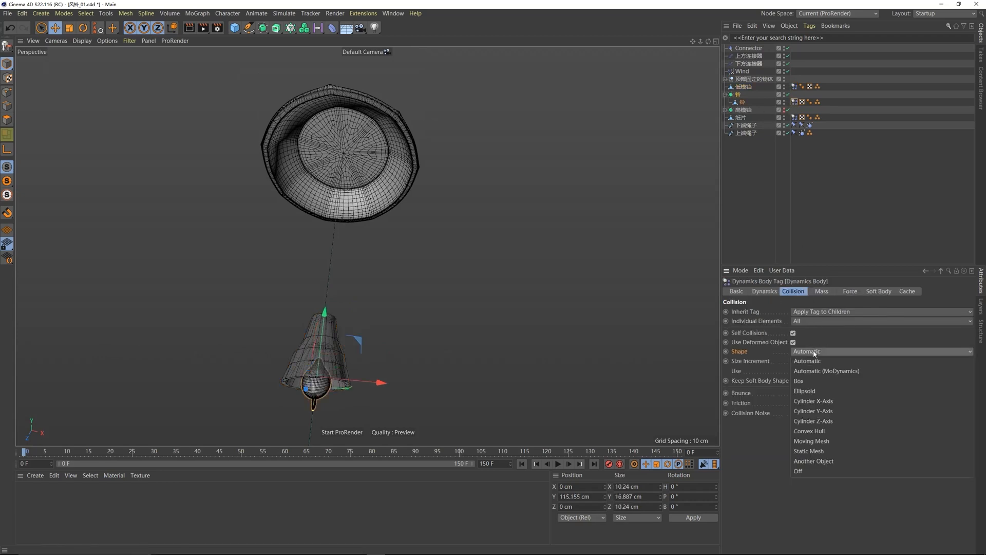
pyautogui.click(811, 441)
# Step: Play the simulation repeatedly from frame 0 to check how the clapper collides with the bell, and return to the start
pyautogui.keyDown('alt'); pyautogui.moveTo(417, 372); pyautogui.dragTo(334, 387); pyautogui.keyUp('alt')
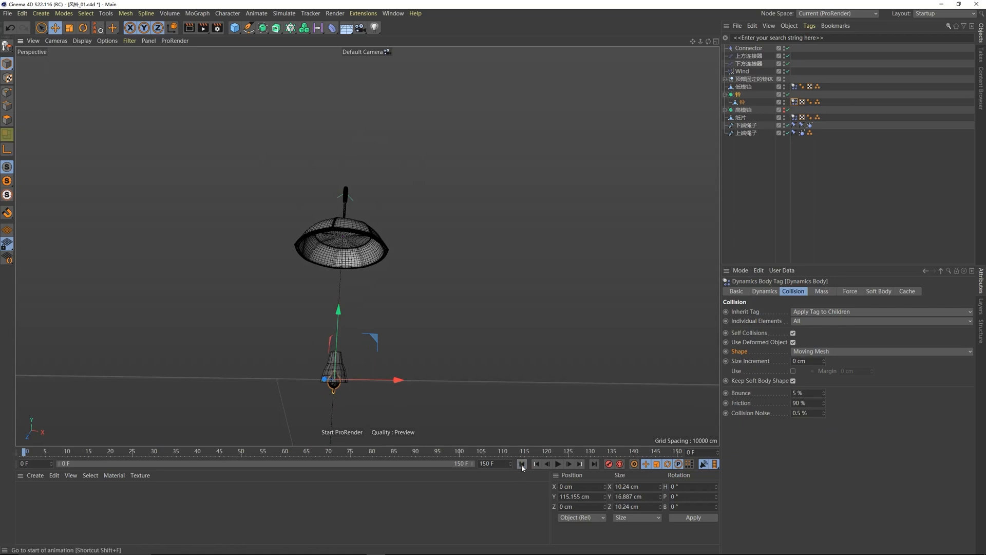
pyautogui.click(557, 464)
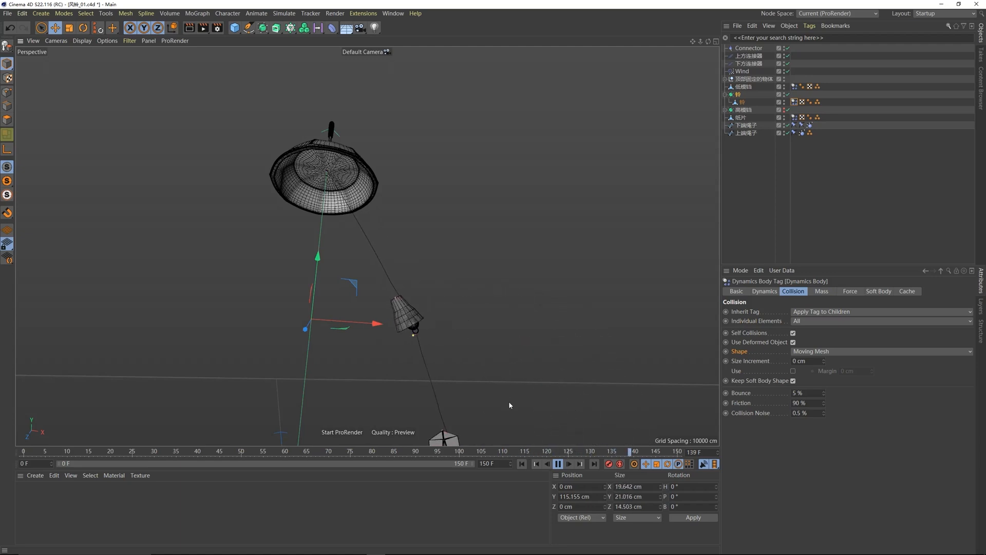
pyautogui.click(558, 464)
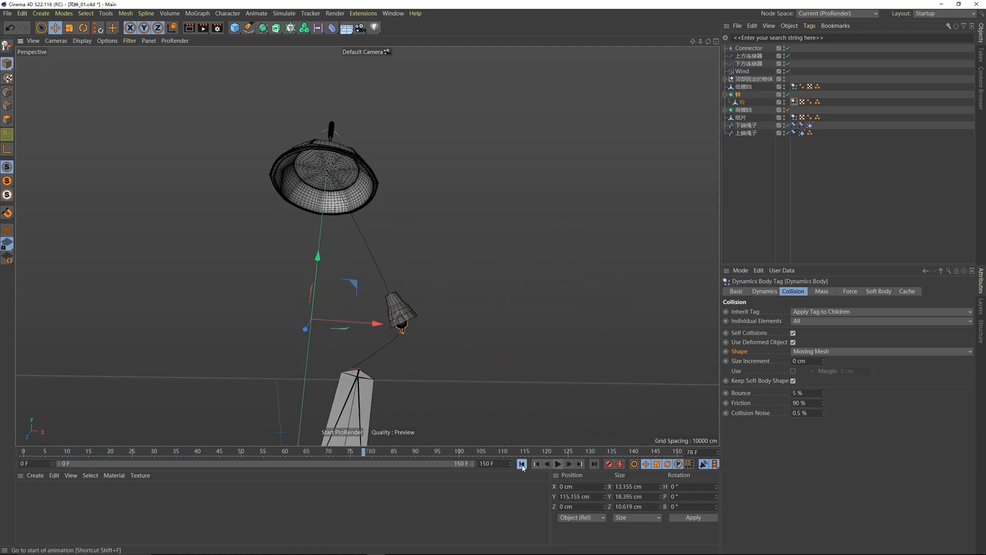
pyautogui.click(521, 464)
pyautogui.click(558, 464)
pyautogui.click(558, 463)
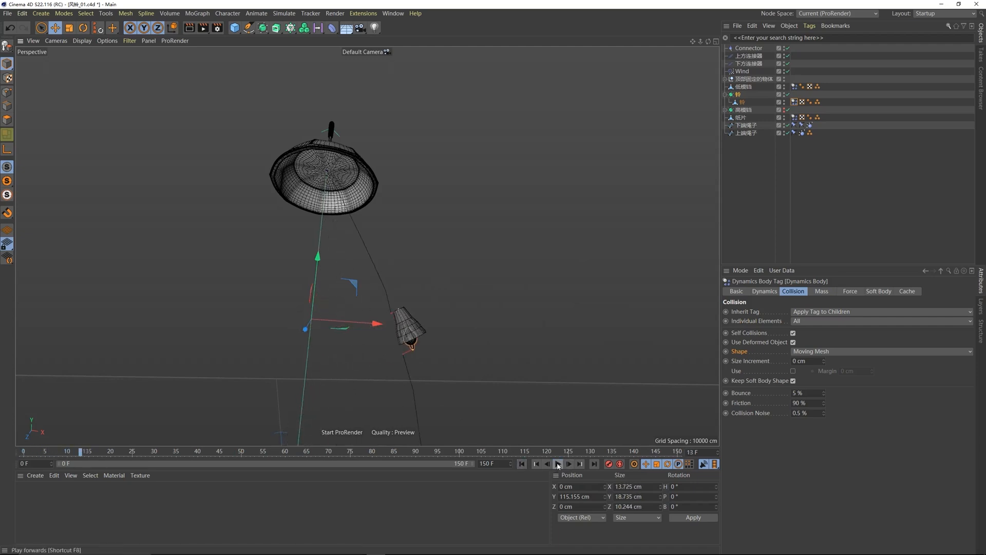
pyautogui.click(558, 464)
pyautogui.click(521, 463)
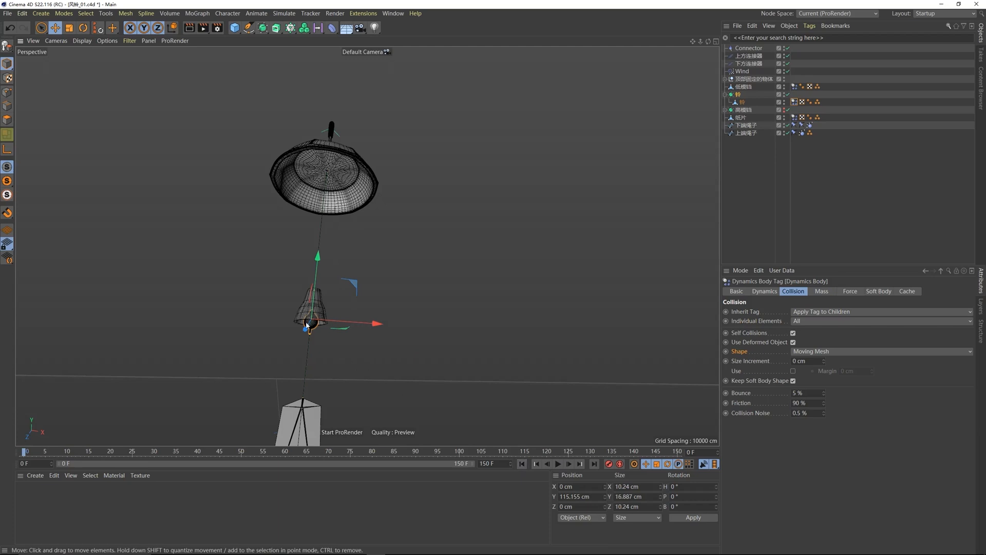
pyautogui.keyDown('alt'); pyautogui.moveTo(360, 319); pyautogui.dragTo(390, 255); pyautogui.keyUp('alt')
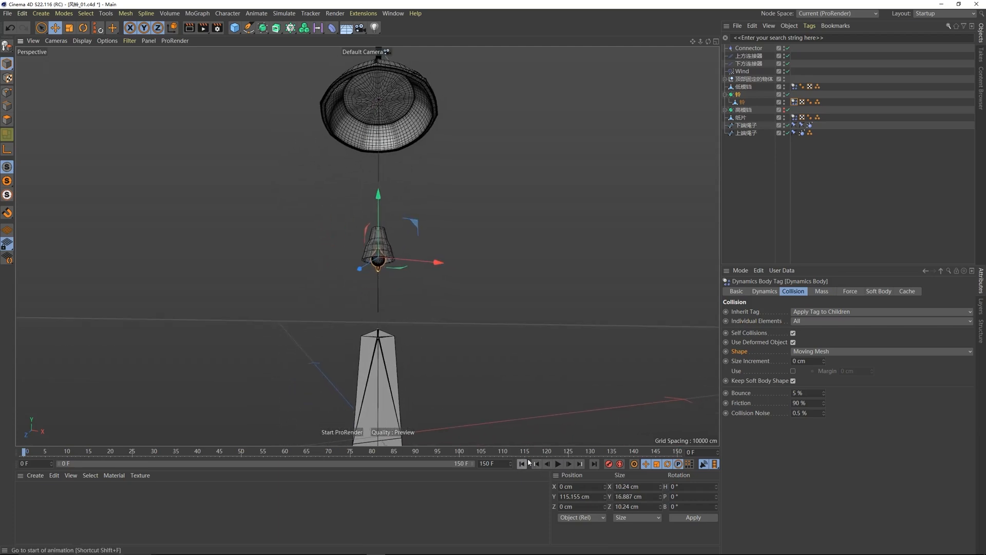
pyautogui.click(559, 464)
pyautogui.click(558, 464)
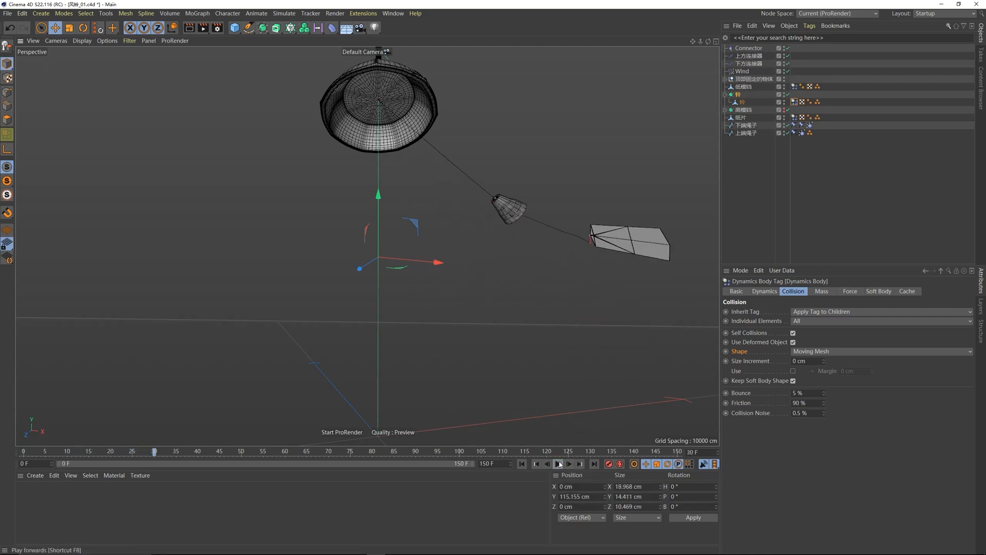
pyautogui.click(522, 464)
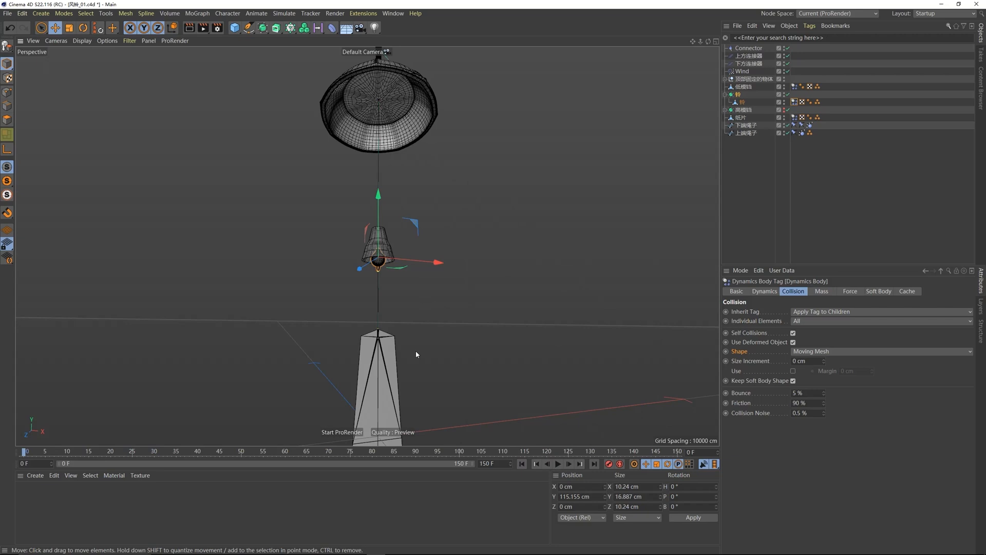
# Step: Review the paper strip's Force settings and set the clapper's aerodynamic Drag to 5%
pyautogui.keyDown('alt'); pyautogui.moveTo(386, 363); pyautogui.dragTo(366, 313, button='middle'); pyautogui.keyUp('alt')
pyautogui.click(386, 347)
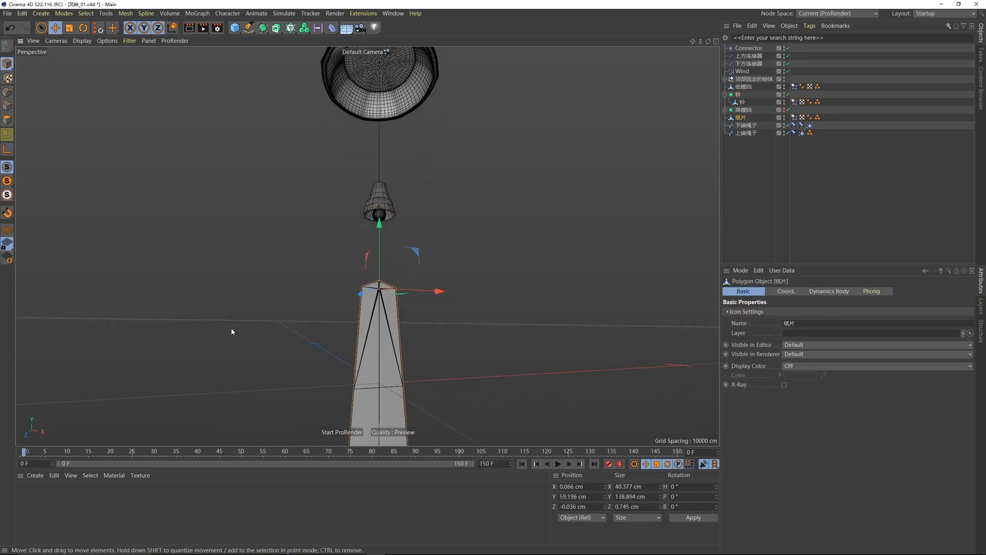
pyautogui.click(794, 117)
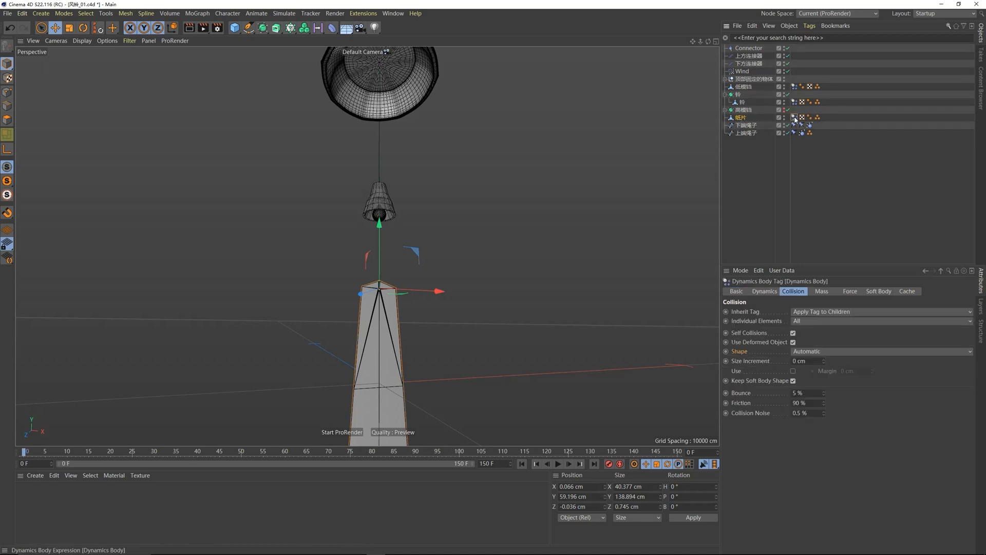
pyautogui.click(847, 292)
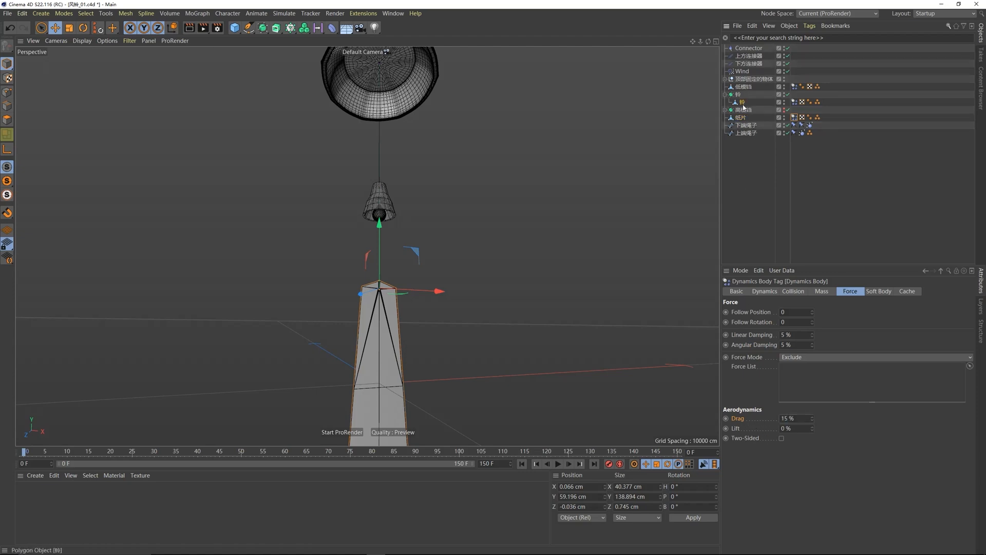
pyautogui.click(380, 226)
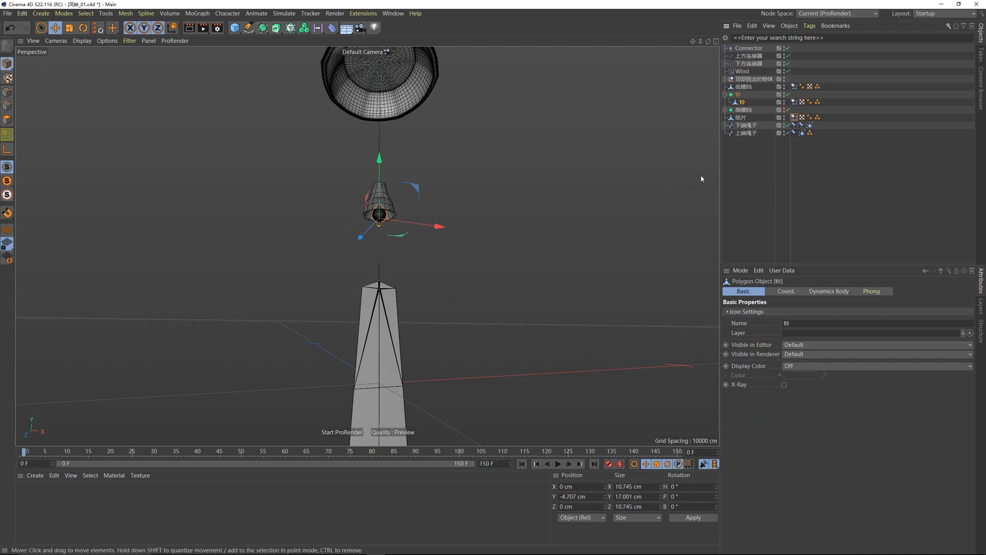
pyautogui.click(796, 103)
pyautogui.click(856, 292)
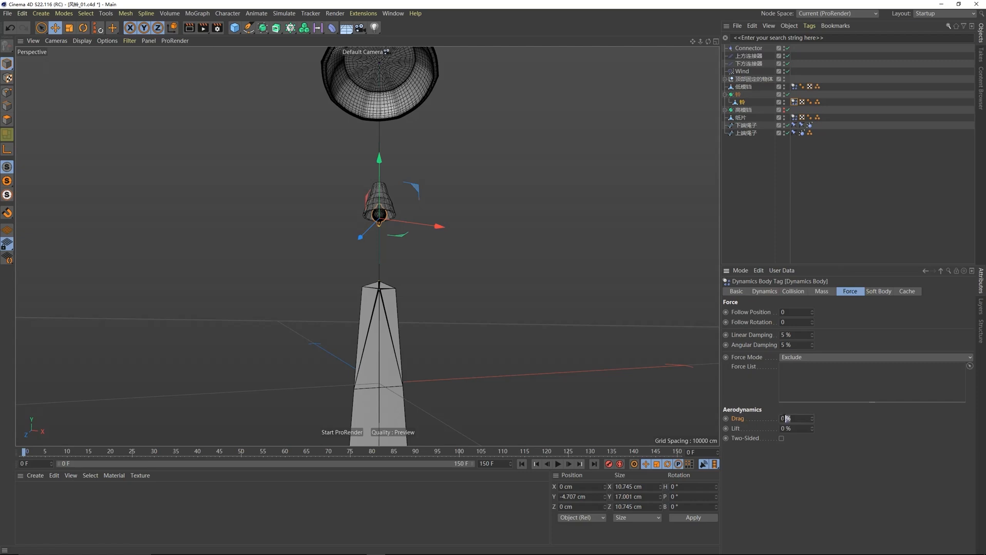
pyautogui.doubleClick(794, 419)
# Step: Replay the simulation from different views and from frame 0 to check how wind drag affects the clapper and paper strip
pyautogui.scroll(-2, 423, 360)
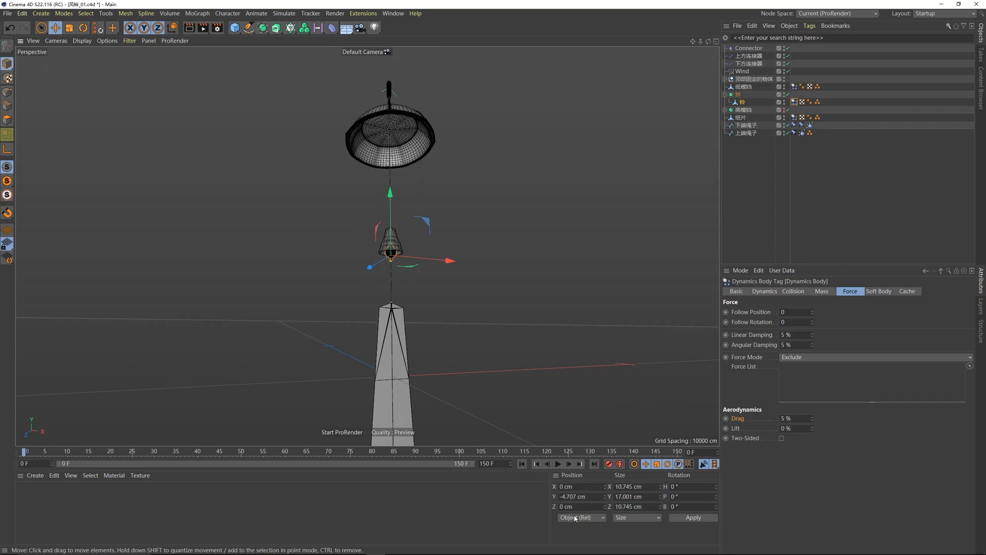
pyautogui.click(558, 464)
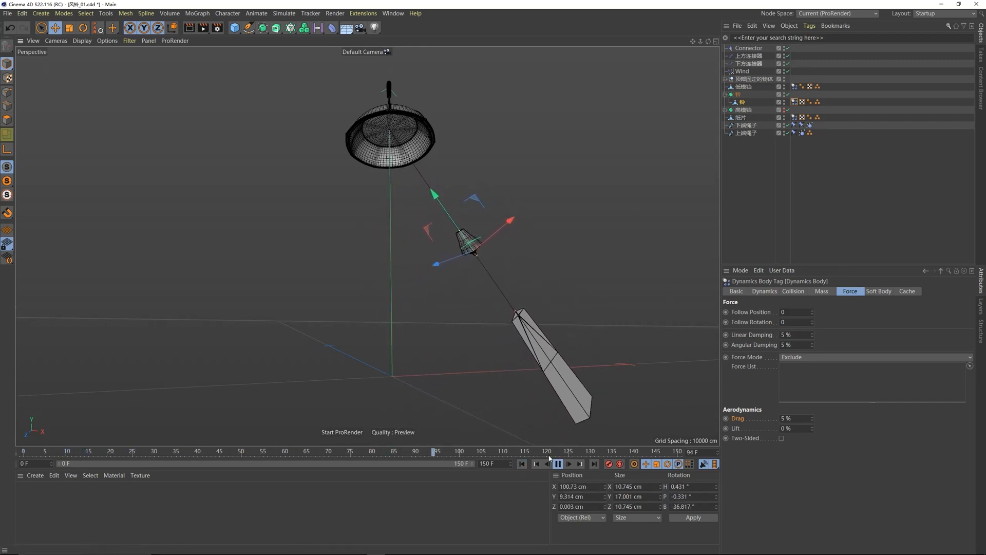
pyautogui.scroll(-3, 475, 371)
pyautogui.keyDown('alt'); pyautogui.moveTo(421, 328); pyautogui.dragTo(522, 337); pyautogui.keyUp('alt')
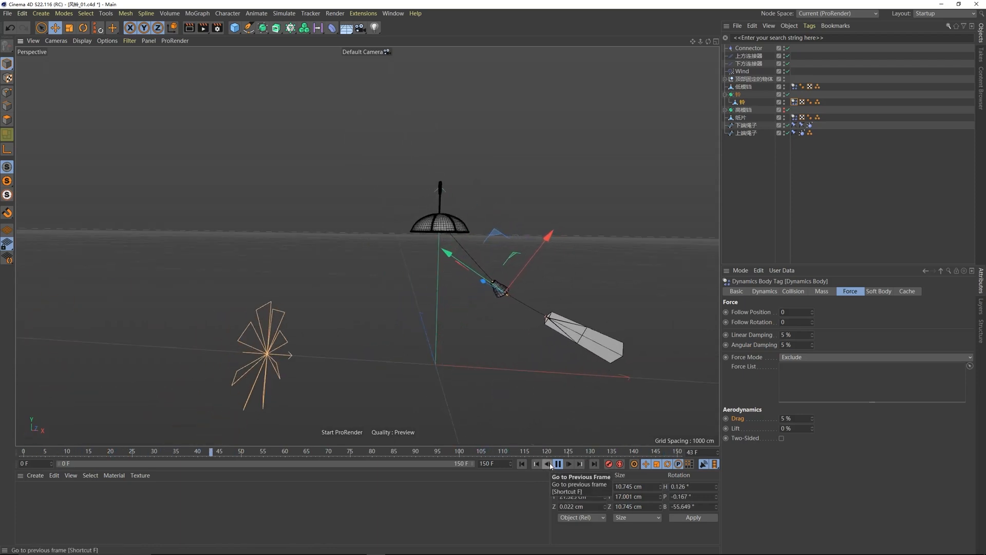
pyautogui.click(522, 464)
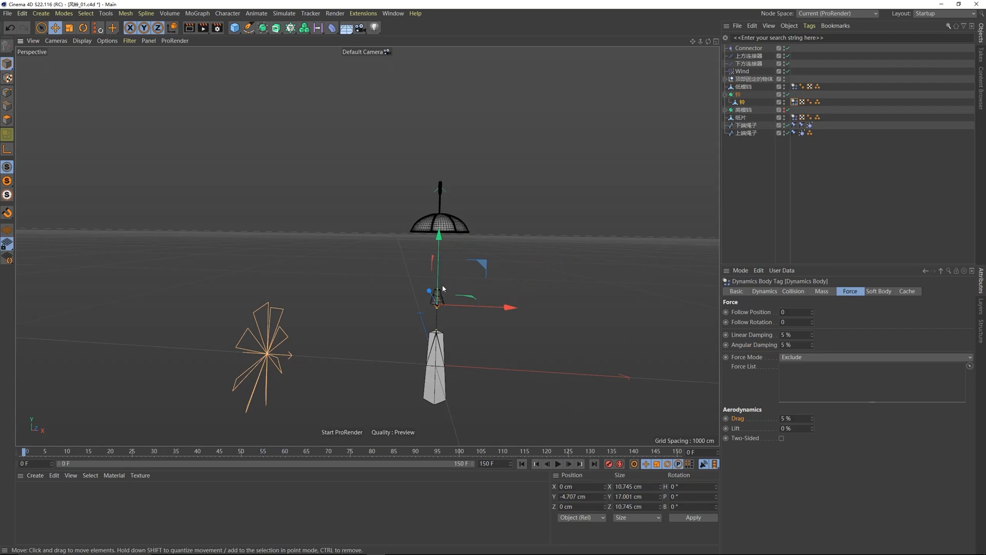
pyautogui.scroll(6, 443, 289)
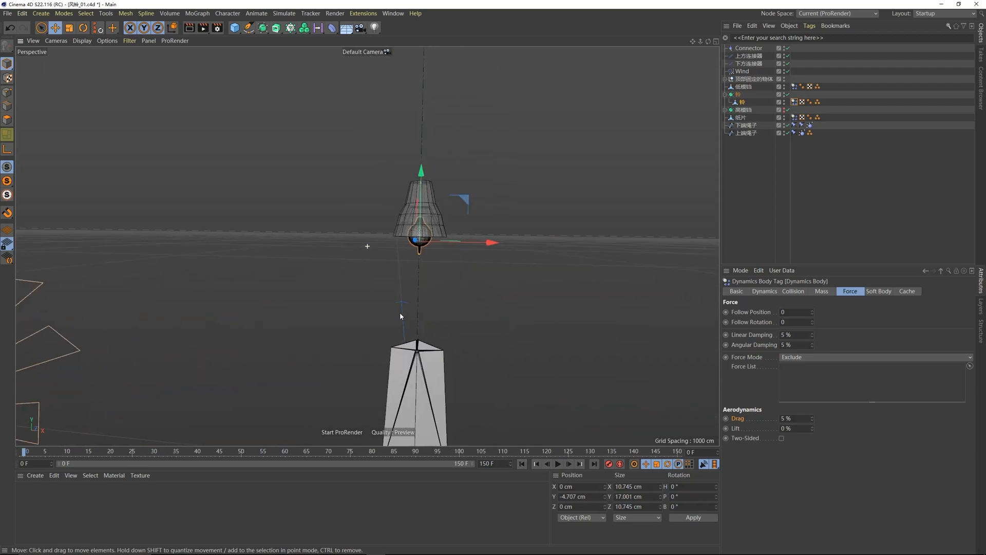
pyautogui.click(557, 463)
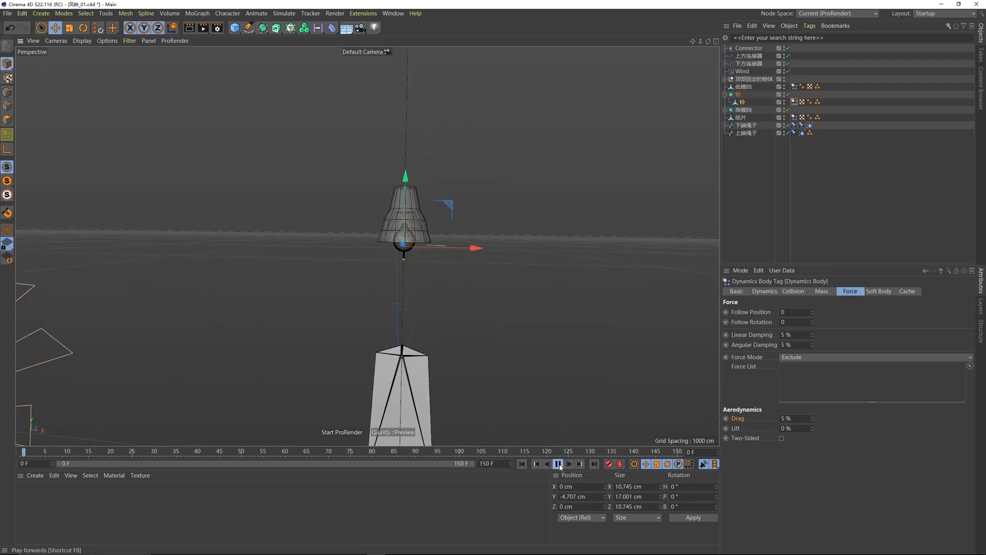
pyautogui.keyDown('alt'); pyautogui.moveTo(634, 178); pyautogui.dragTo(446, 124, button='middle'); pyautogui.keyUp('alt')
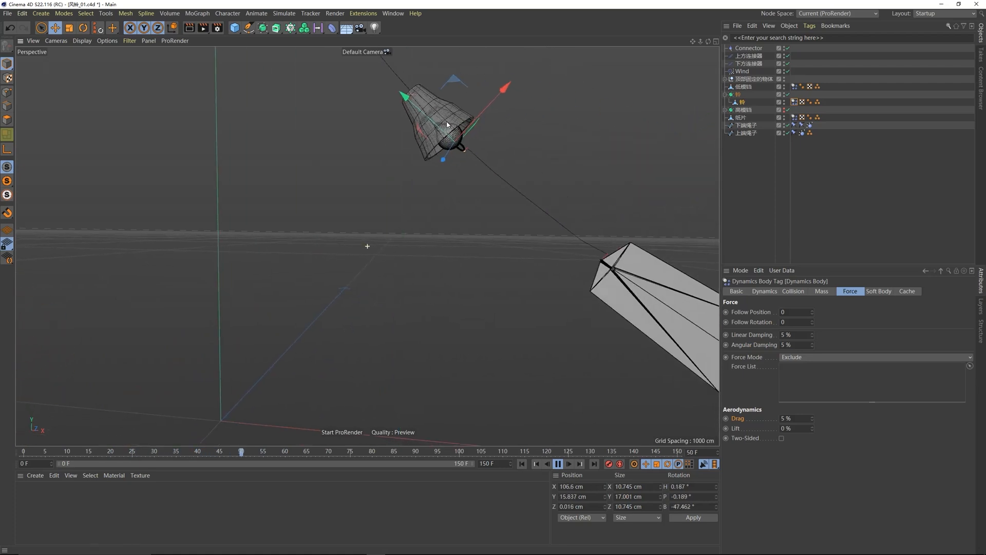
pyautogui.click(522, 464)
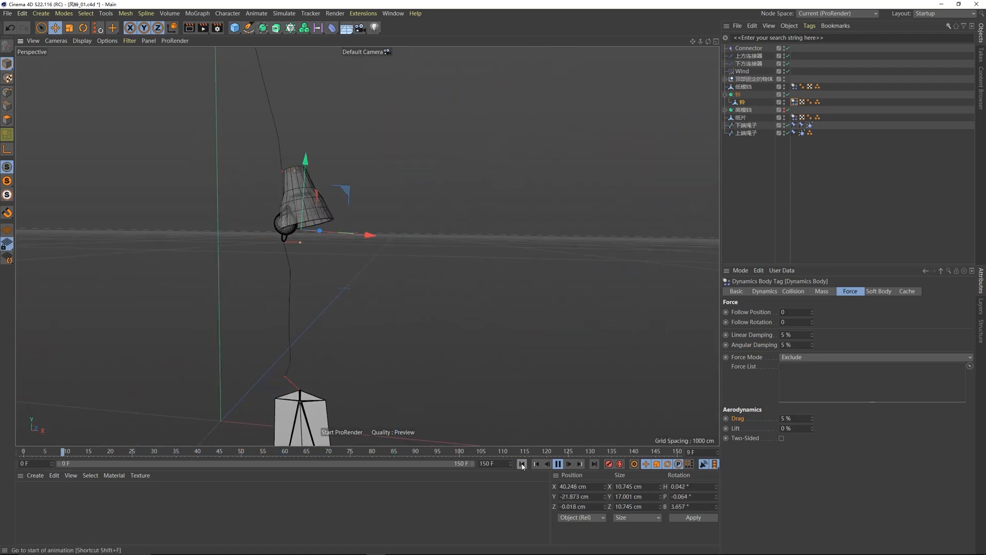
pyautogui.click(522, 464)
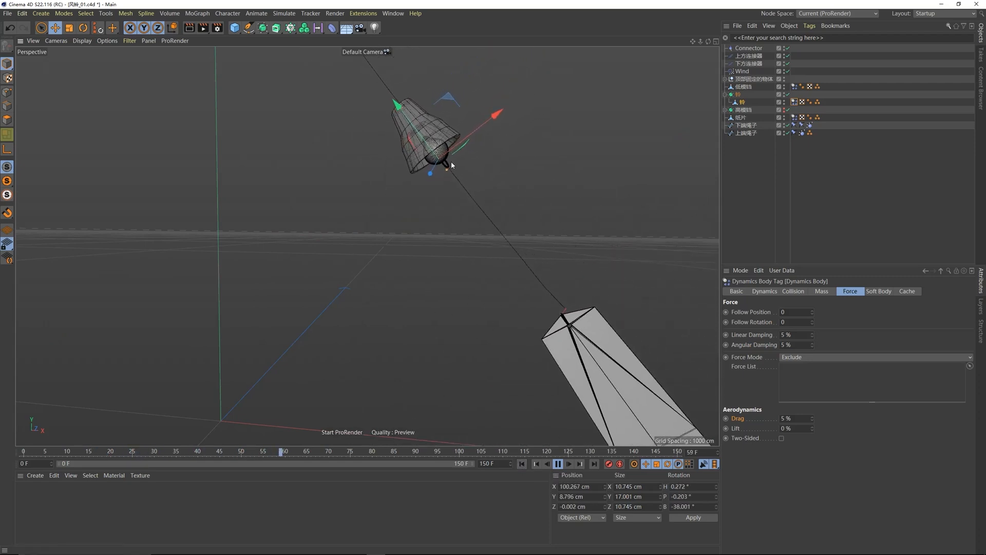
# Step: Examine the clapper, its ring and the lower rope's attachment up close during playback, and return to frame 0
pyautogui.scroll(10, 445, 164)
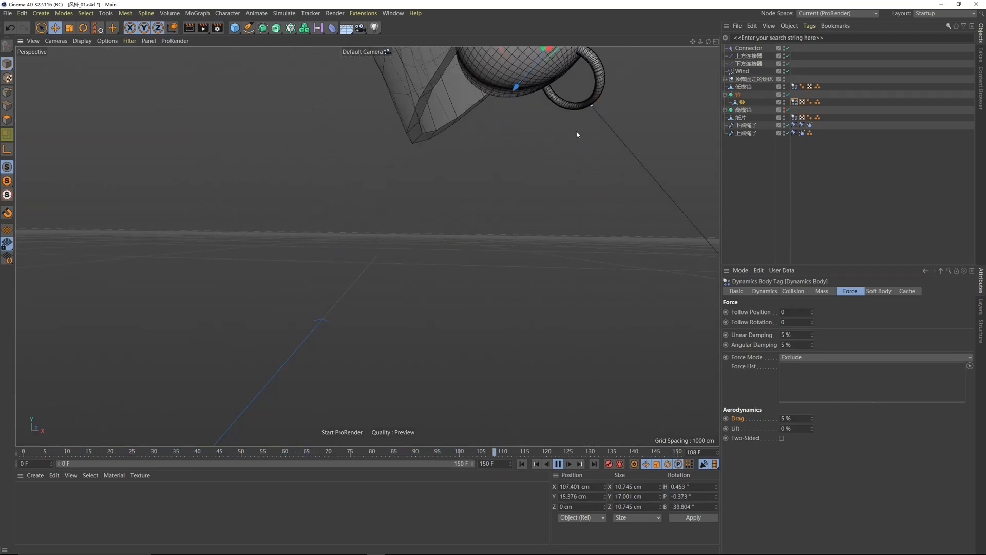
pyautogui.click(558, 465)
pyautogui.keyDown('alt'); pyautogui.moveTo(93, 374); pyautogui.dragTo(438, 210, button='middle'); pyautogui.keyUp('alt')
pyautogui.scroll(-3, 438, 210)
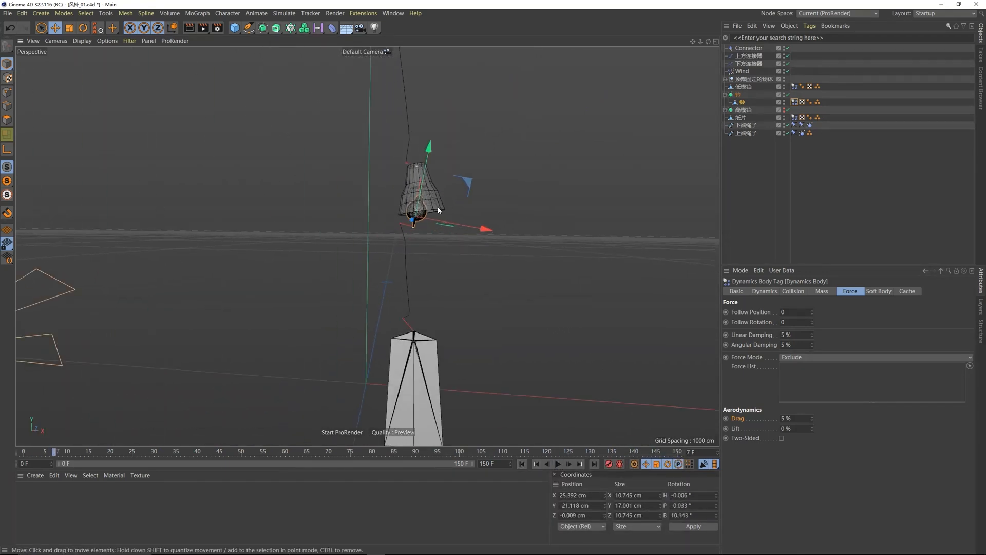
pyautogui.scroll(5, 406, 230)
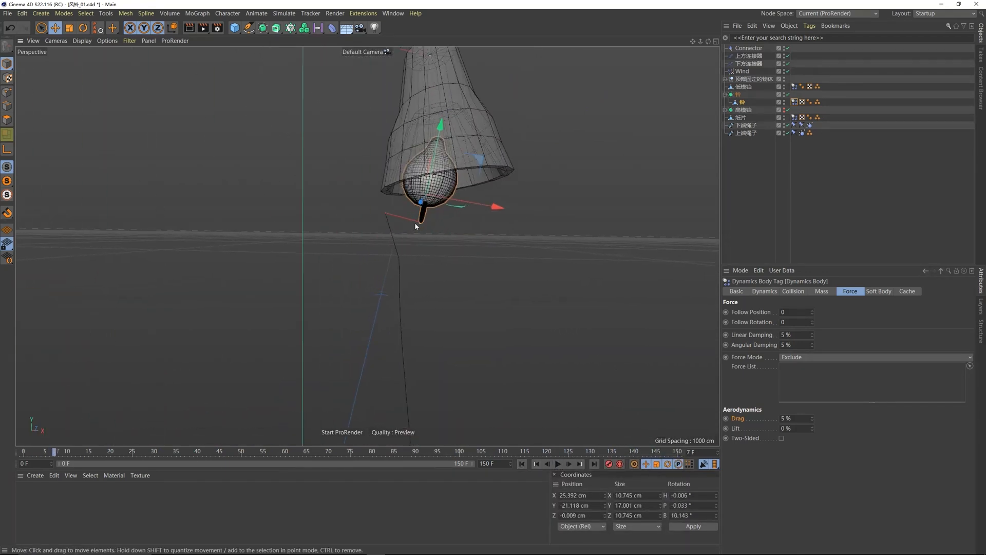
pyautogui.click(558, 464)
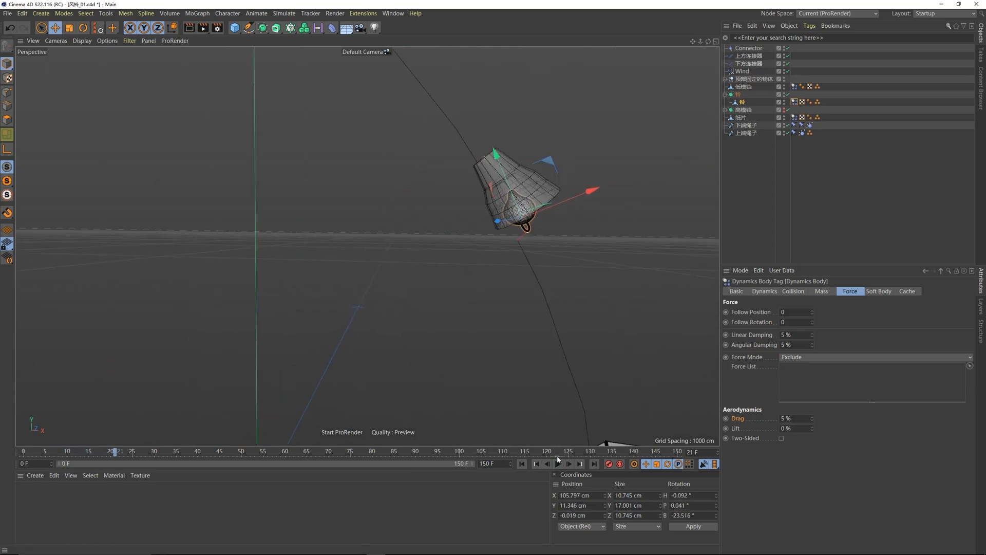
pyautogui.click(557, 464)
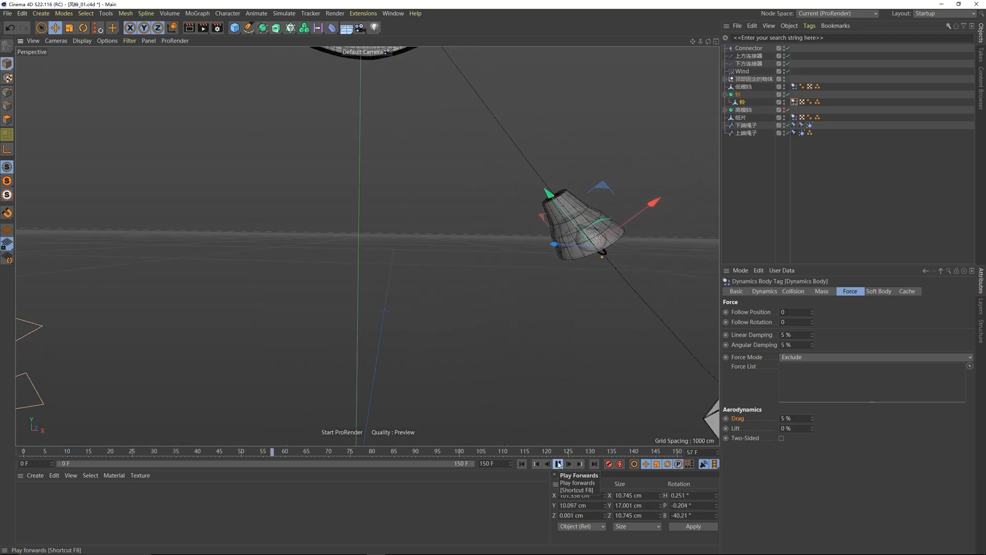
pyautogui.click(557, 464)
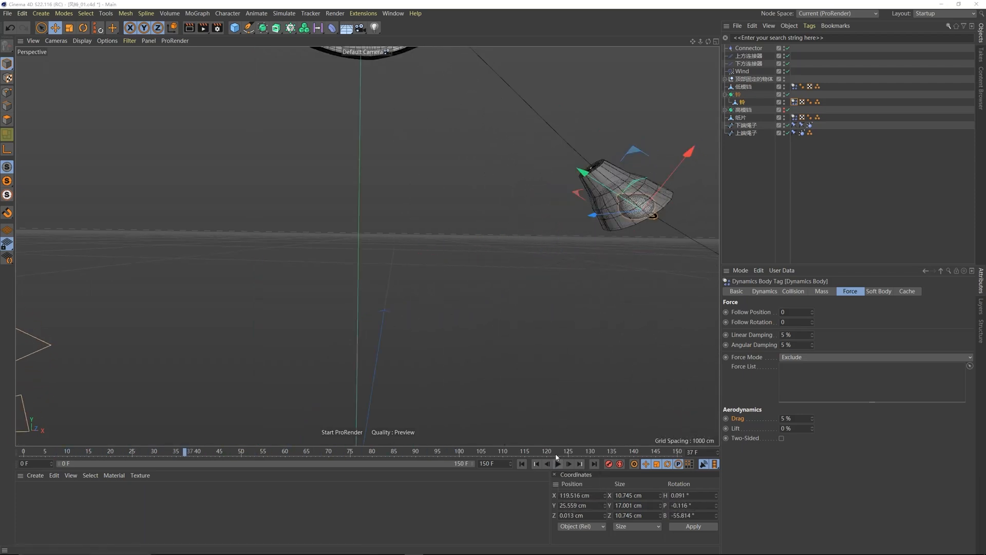
pyautogui.click(521, 464)
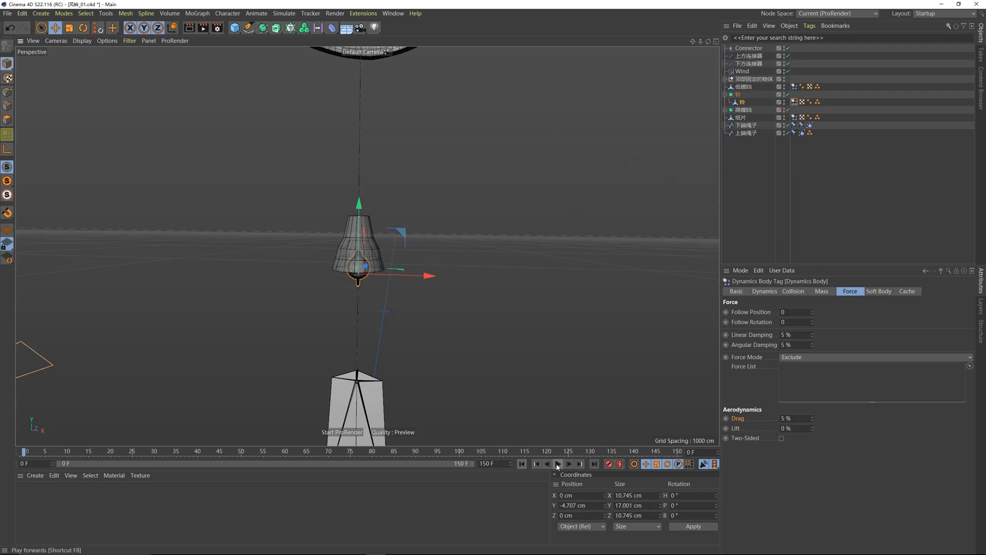
# Step: Compare the low-poly bell with the high-poly bell's subdivision surface and leave the high-poly bell selected
pyautogui.click(371, 239)
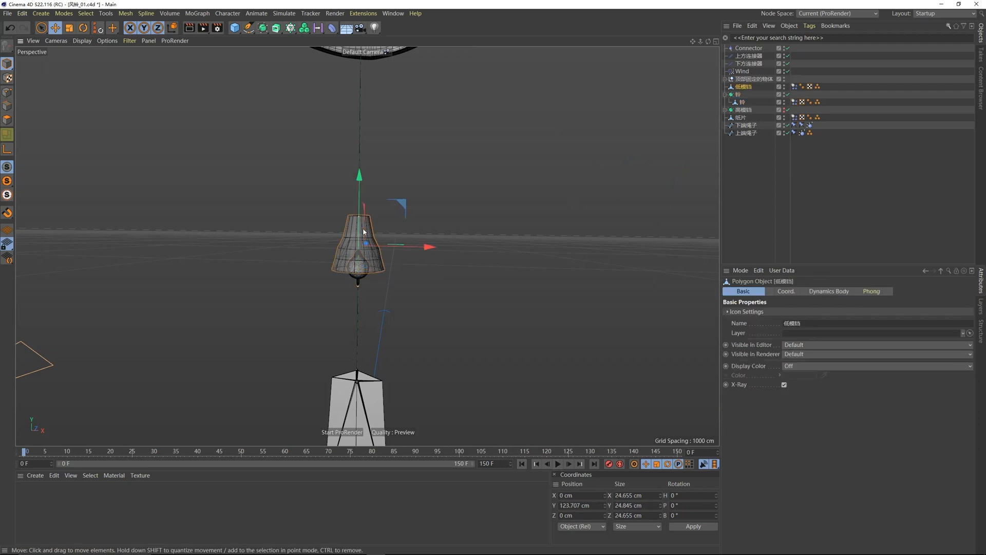
pyautogui.keyDown('alt'); pyautogui.moveTo(364, 233); pyautogui.dragTo(373, 229); pyautogui.keyUp('alt')
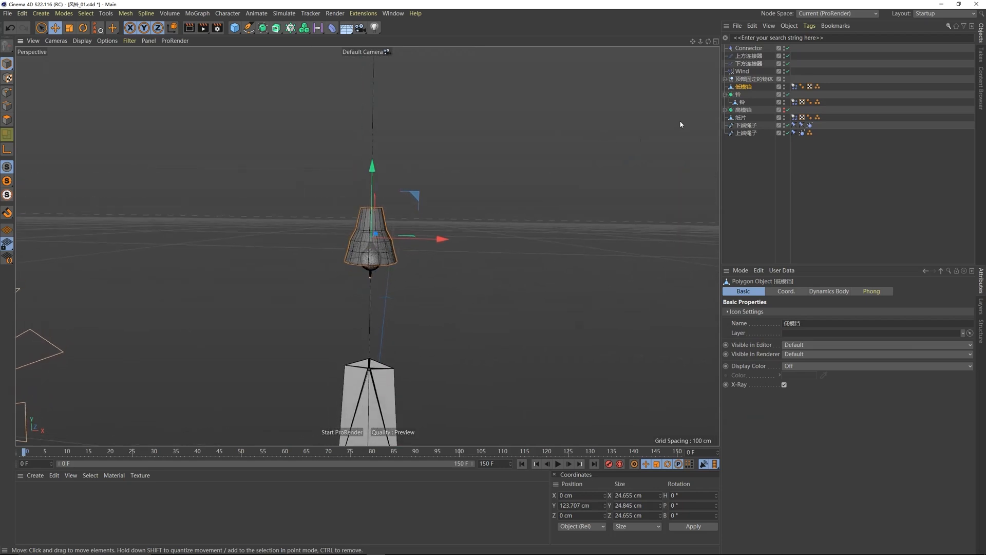
pyautogui.click(742, 111)
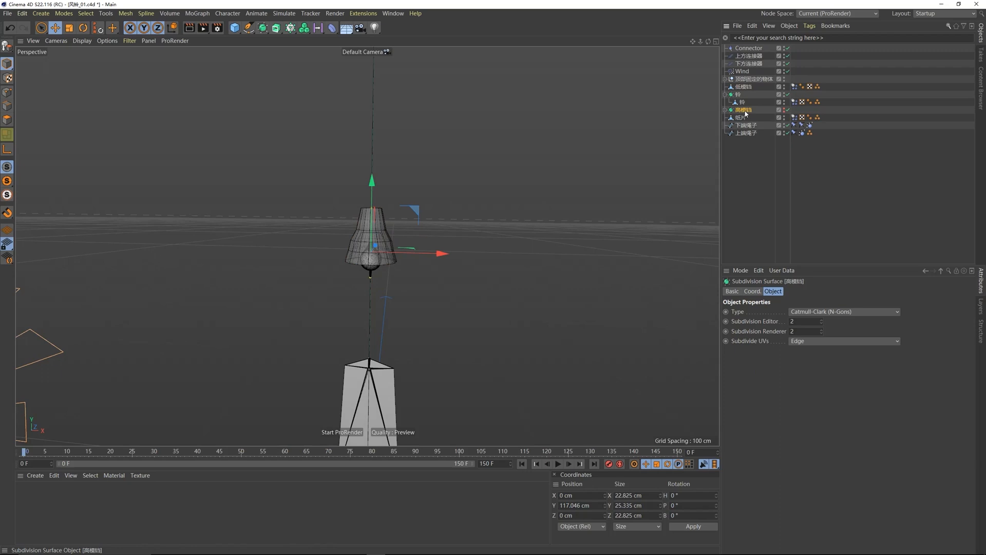
pyautogui.click(747, 88)
pyautogui.click(746, 110)
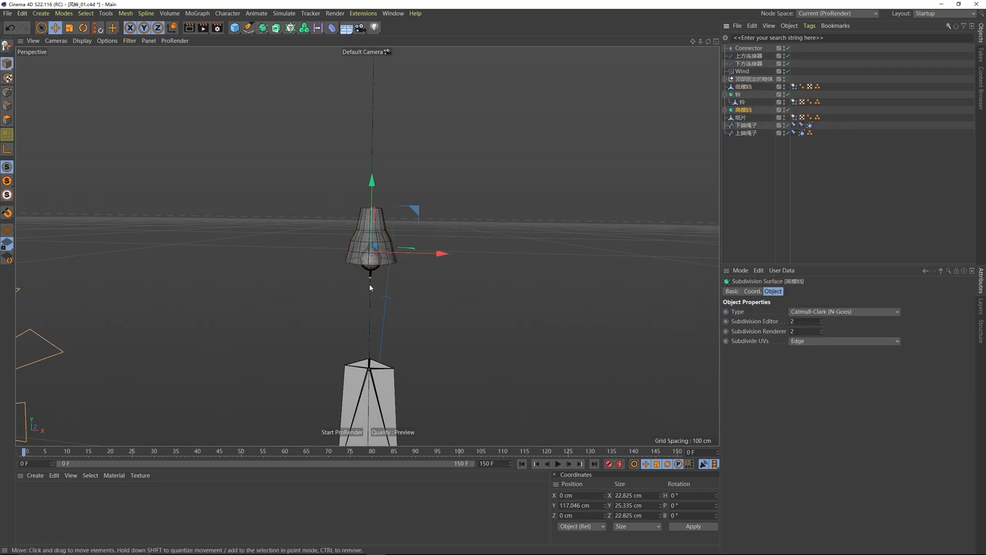
# Step: Make the high-poly bell's subdivision surface visible and add a rigging Constraint tag to it
pyautogui.click(727, 110)
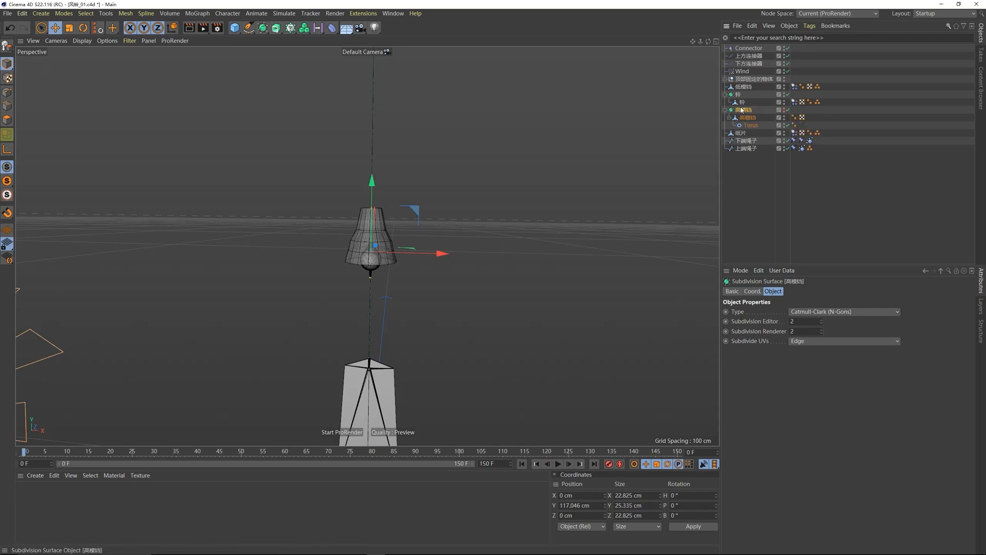
pyautogui.click(784, 115)
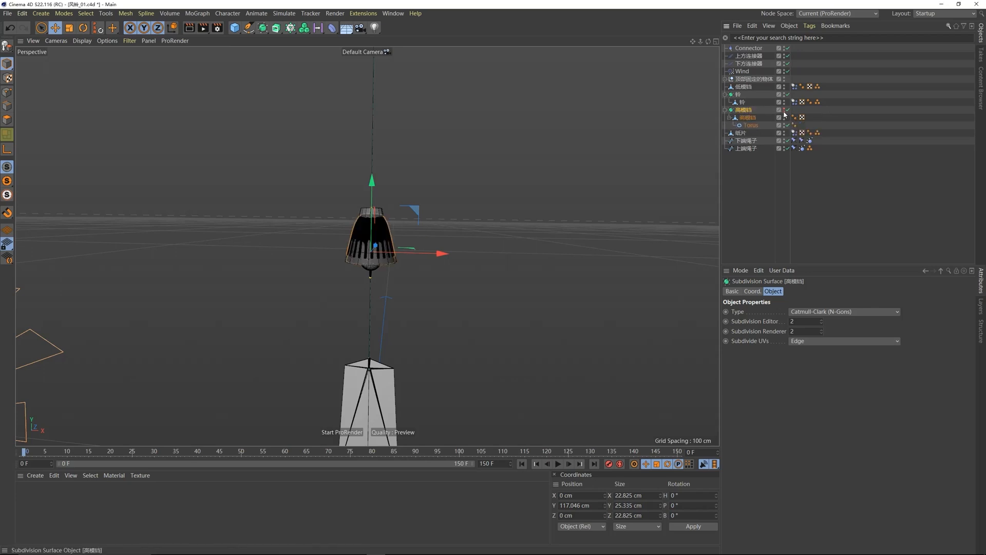
pyautogui.rightClick(744, 112)
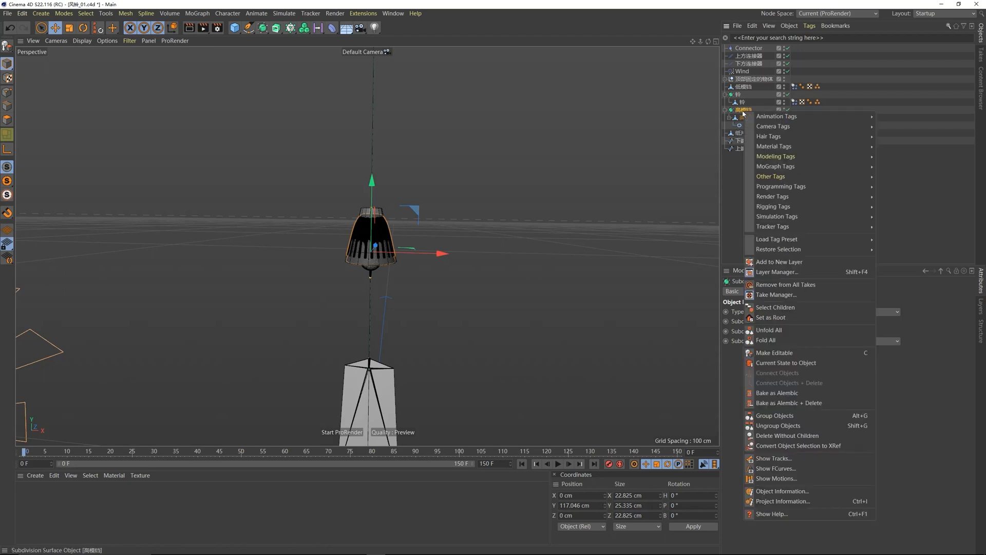
pyautogui.moveTo(801, 136)
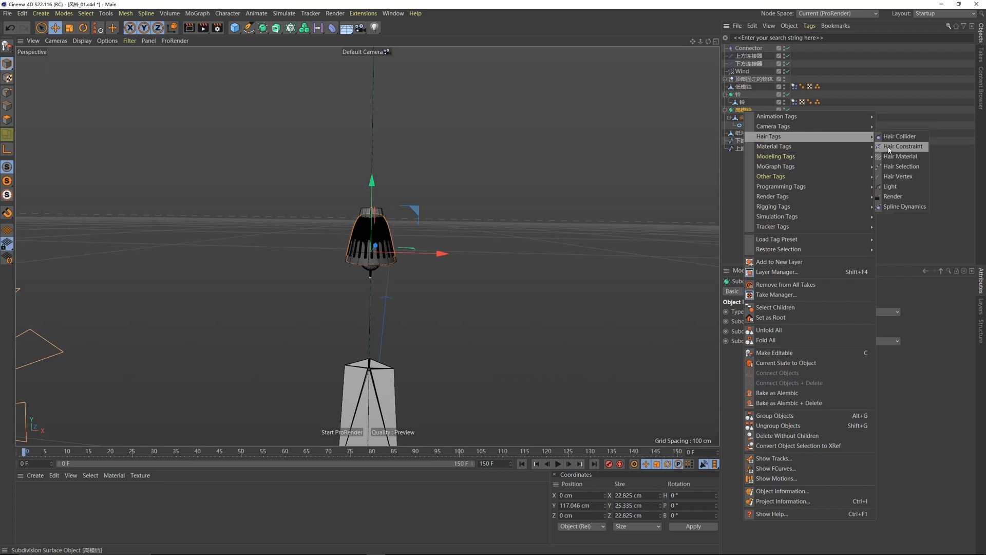
pyautogui.moveTo(793, 209)
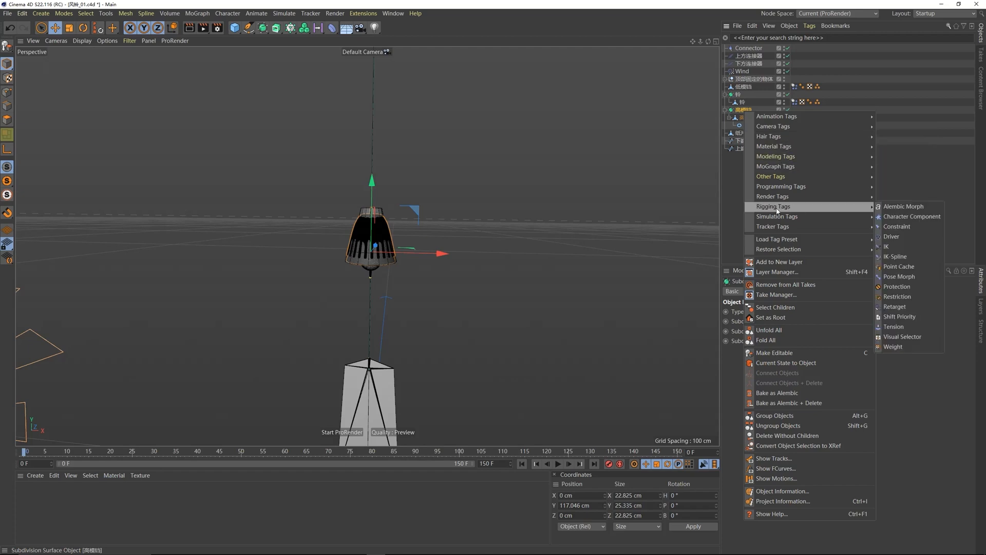
pyautogui.click(893, 227)
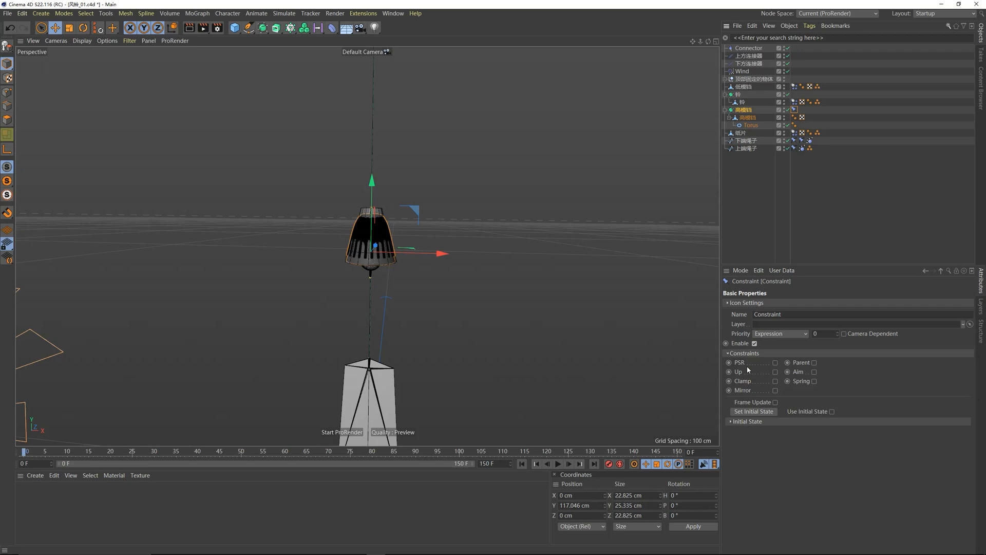
# Step: Enable the PSR constraint on the high-poly bell's tag and assign the low-poly bell as its target
pyautogui.click(775, 362)
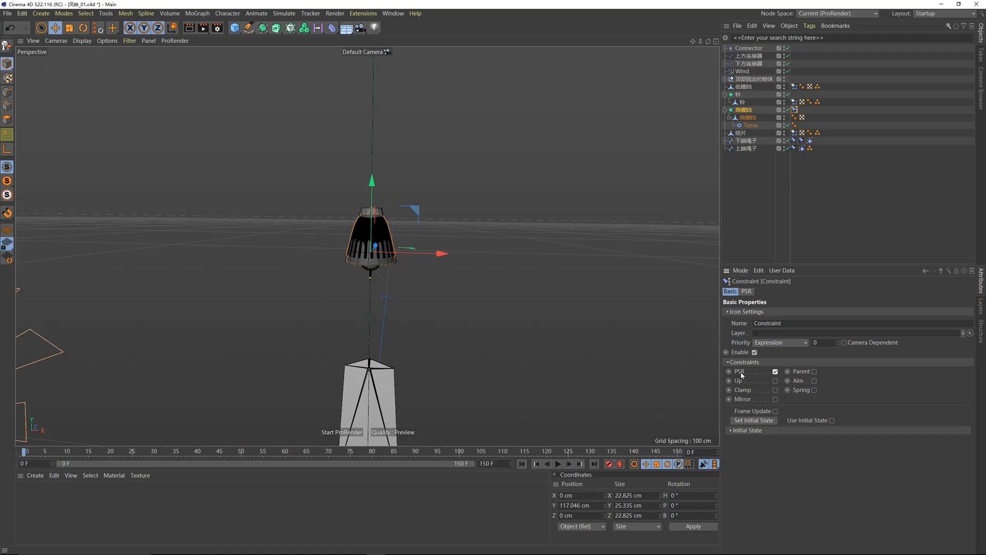
pyautogui.click(745, 291)
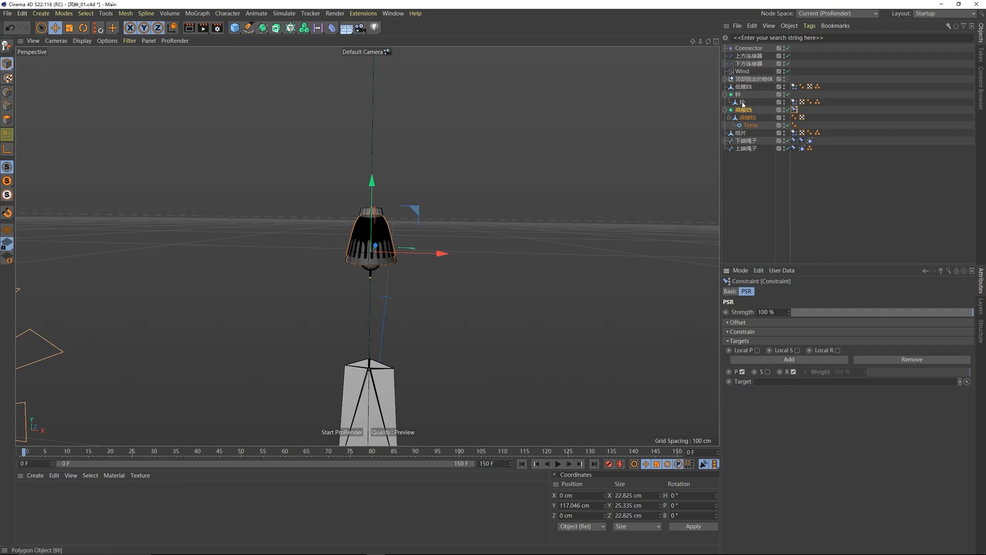
pyautogui.moveTo(744, 89); pyautogui.dragTo(764, 382)
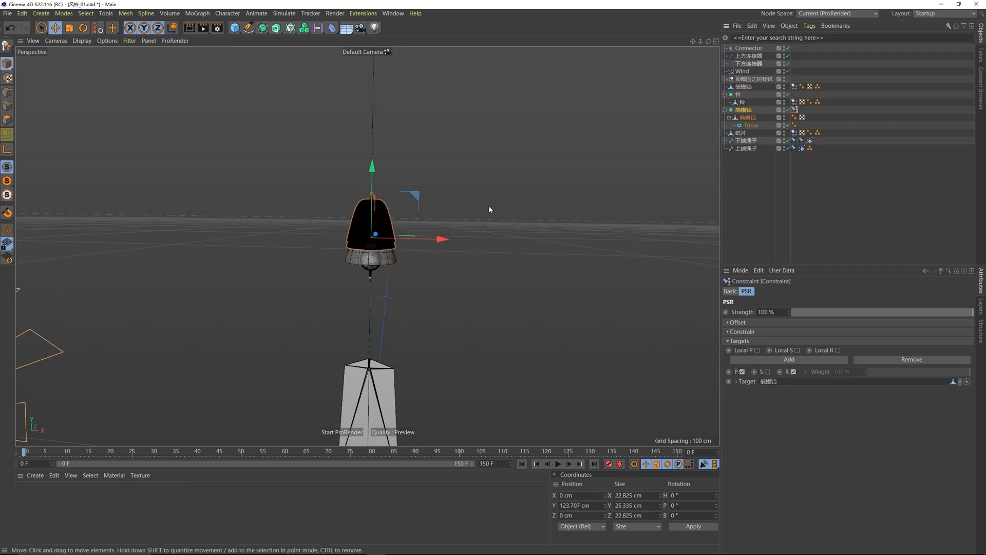
# Step: Test the constraint in playback, return to frame 0 and set the PSR offset P.Y to -7 cm
pyautogui.click(557, 464)
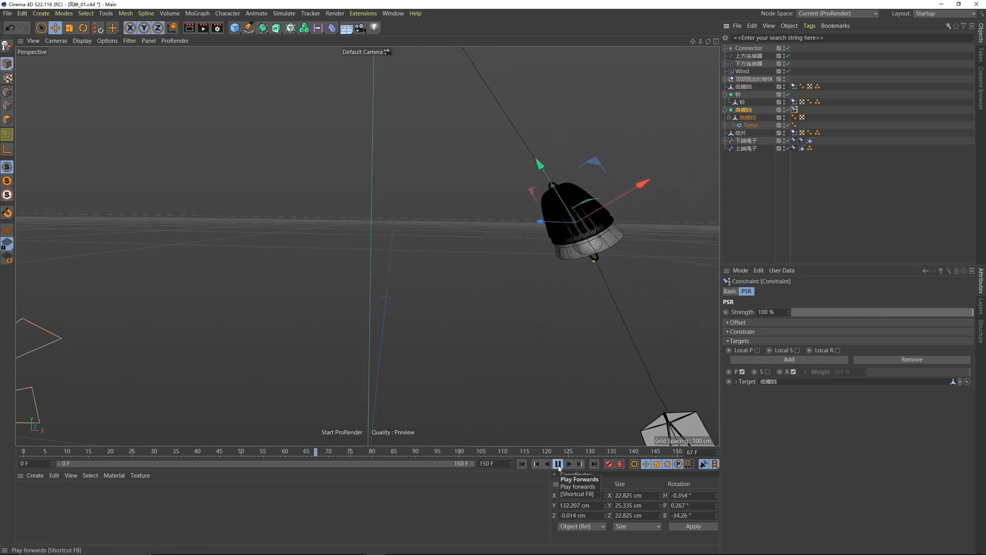
pyautogui.click(558, 464)
pyautogui.click(522, 464)
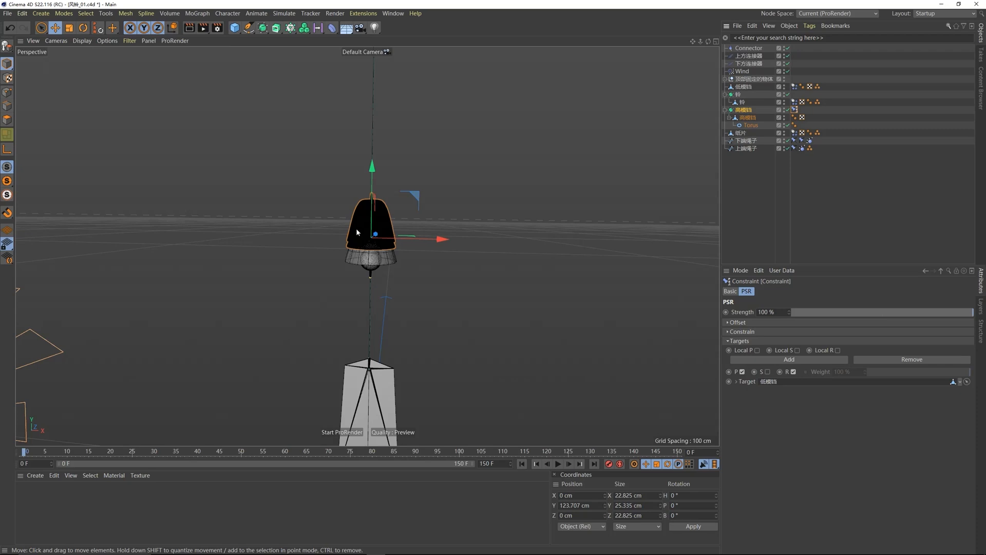
pyautogui.click(735, 323)
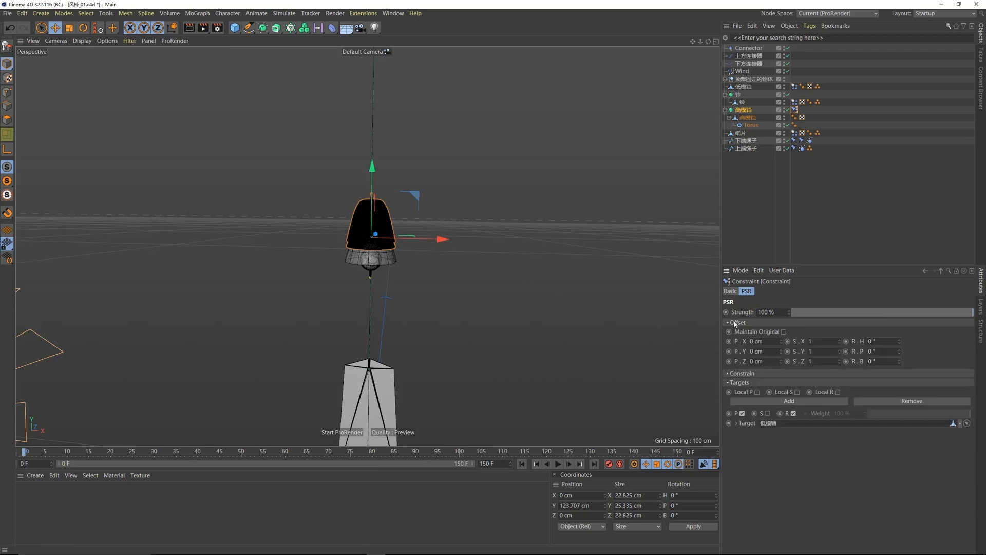
pyautogui.moveTo(781, 353); pyautogui.dragTo(781, 357)
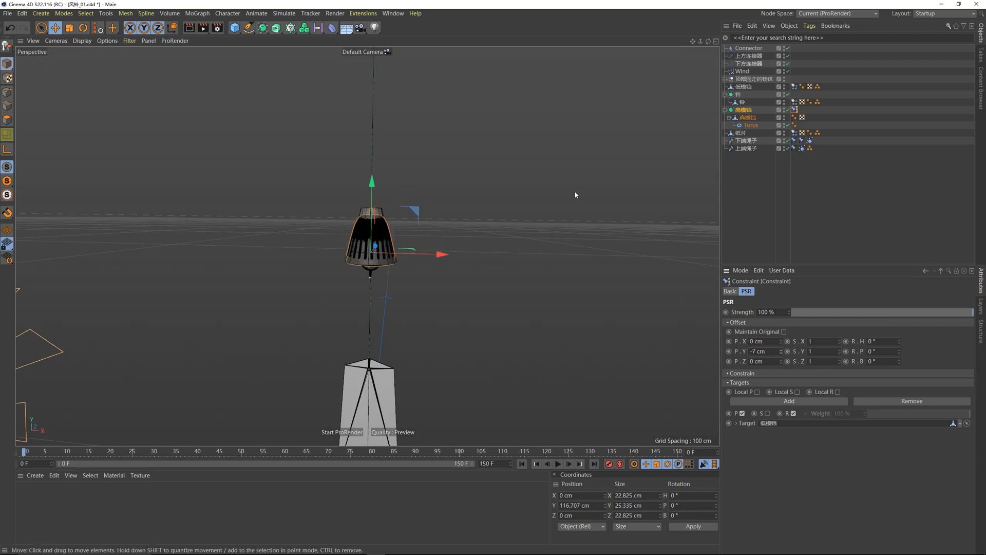
# Step: Hide the low-poly bell in both the editor and the renderer, and clear the selection
pyautogui.click(746, 87)
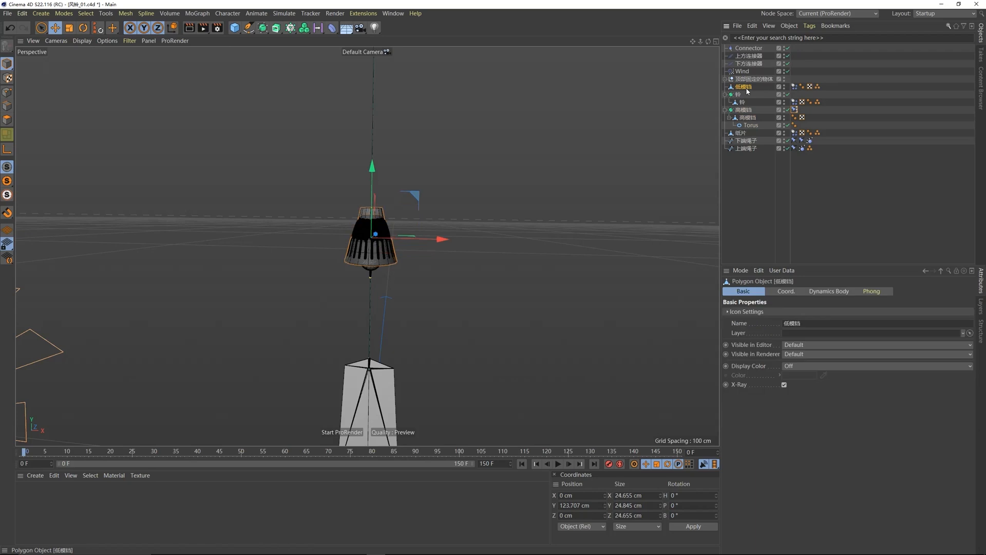
pyautogui.keyDown('alt'); pyautogui.click(783, 88); pyautogui.keyUp('alt')
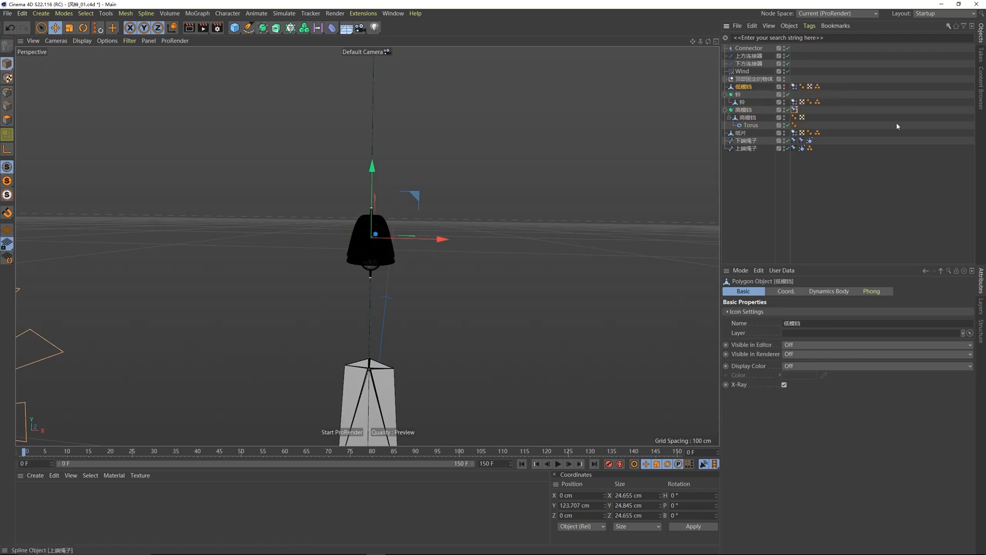
pyautogui.click(600, 264)
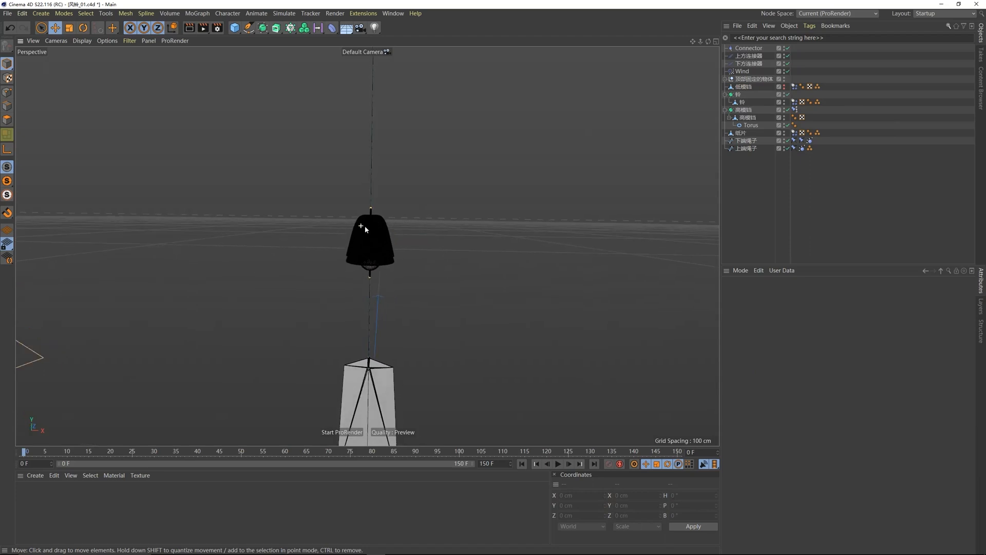
# Step: Play the simulation and examine the swinging high-poly bell and its clapper up close
pyautogui.click(559, 464)
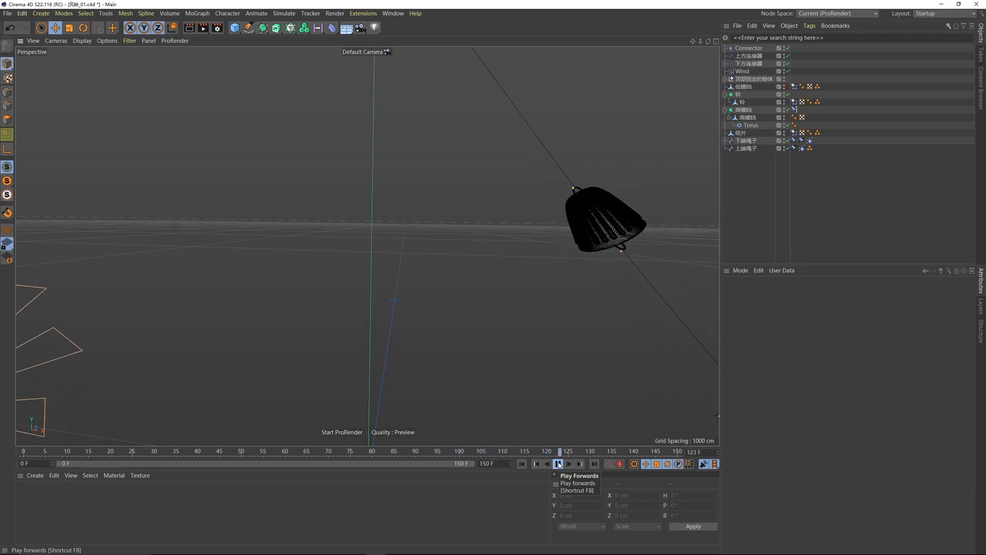
pyautogui.click(558, 464)
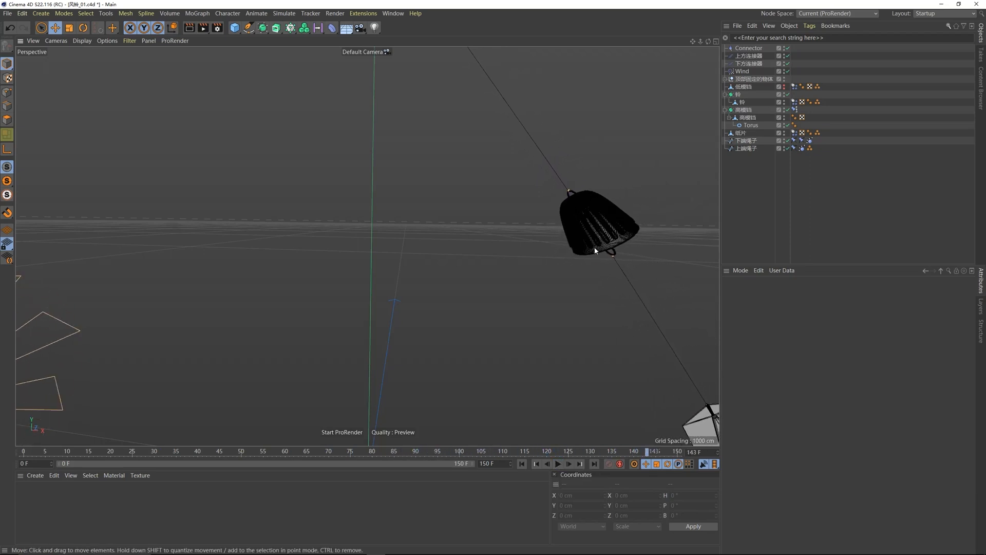
pyautogui.keyDown('alt'); pyautogui.moveTo(588, 241); pyautogui.dragTo(558, 238, button='middle'); pyautogui.keyUp('alt')
pyautogui.scroll(-1, 559, 237)
pyautogui.scroll(1, 559, 236)
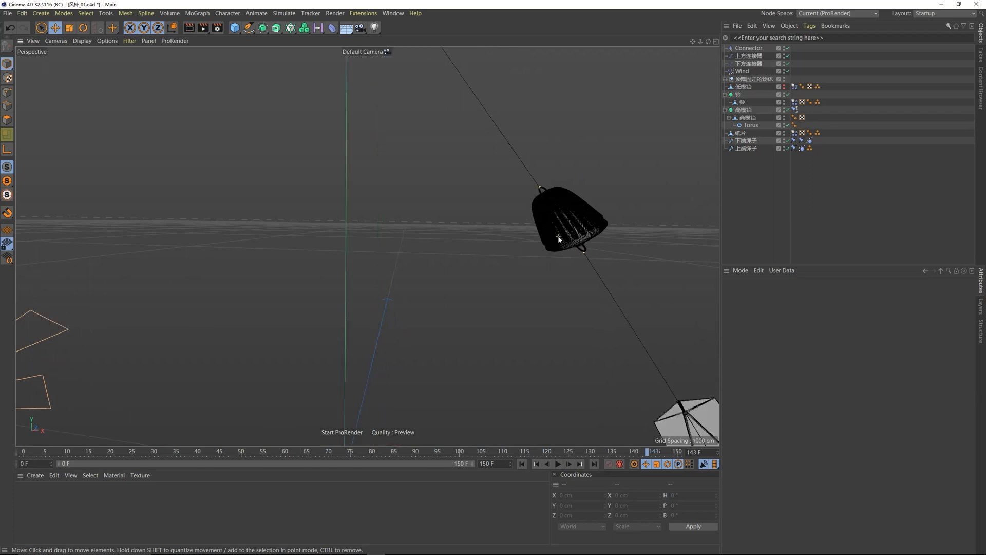
pyautogui.scroll(2, 578, 250)
pyautogui.moveTo(584, 248)
pyautogui.keyDown('alt'); pyautogui.mouseDown()
pyautogui.moveTo(573, 231)
pyautogui.moveTo(578, 247)
pyautogui.mouseUp(); pyautogui.keyUp('alt')
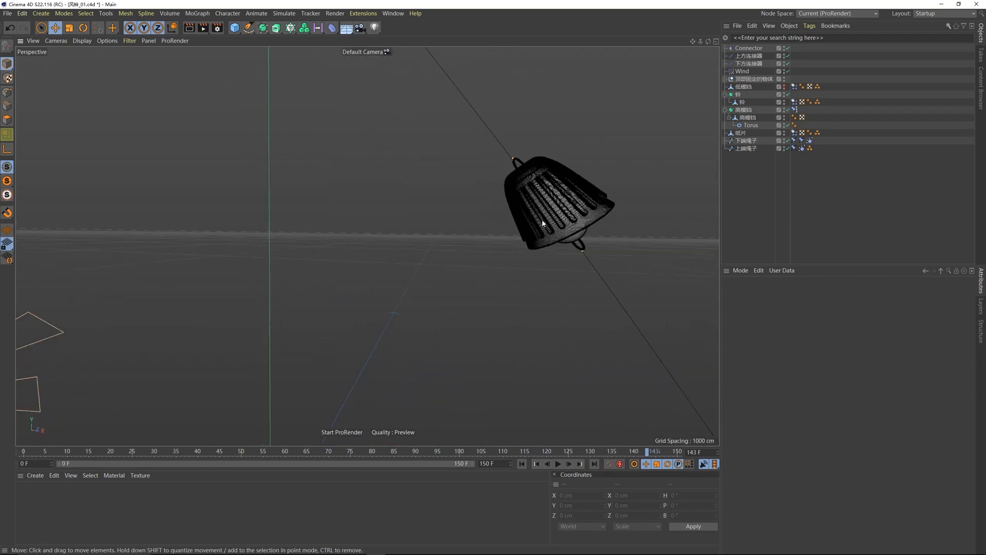
pyautogui.scroll(-3, 545, 221)
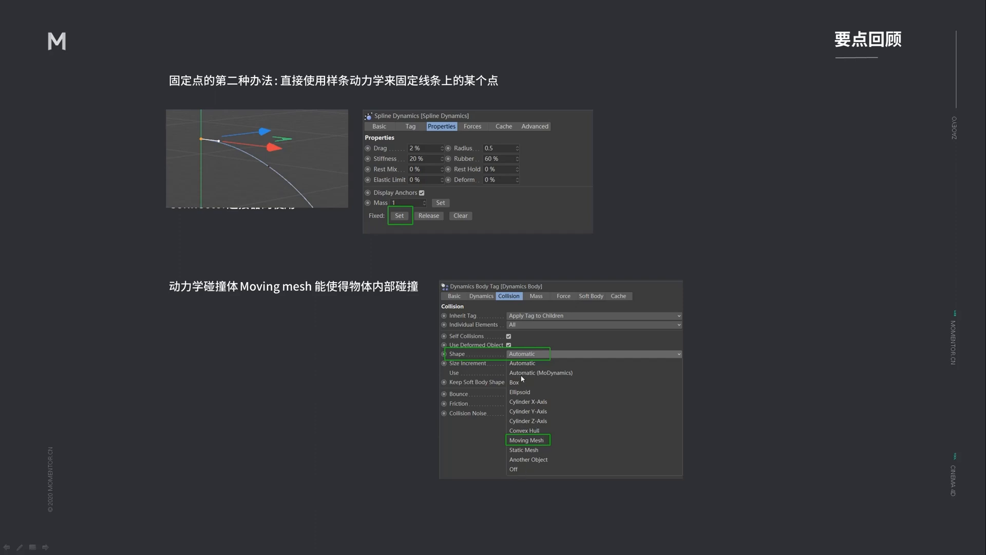
pyautogui.click(417, 409)
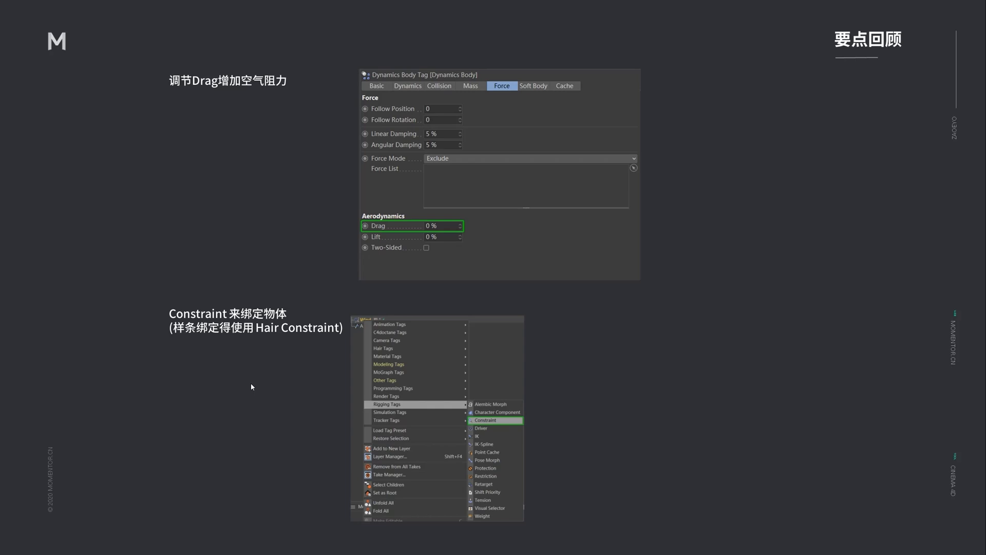
pyautogui.click(216, 320)
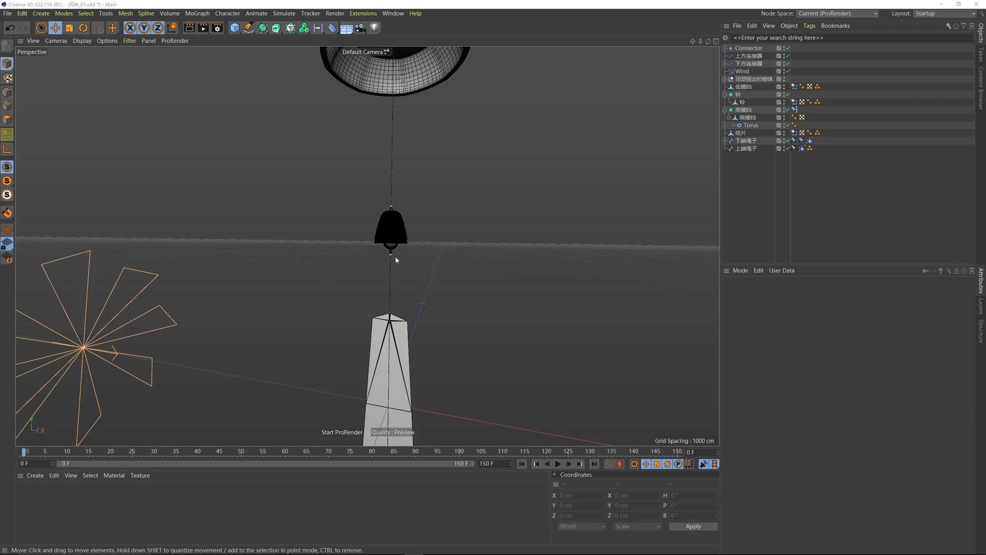
# Step: Save the wind chime project as a new incremental version
pyautogui.click(7, 14)
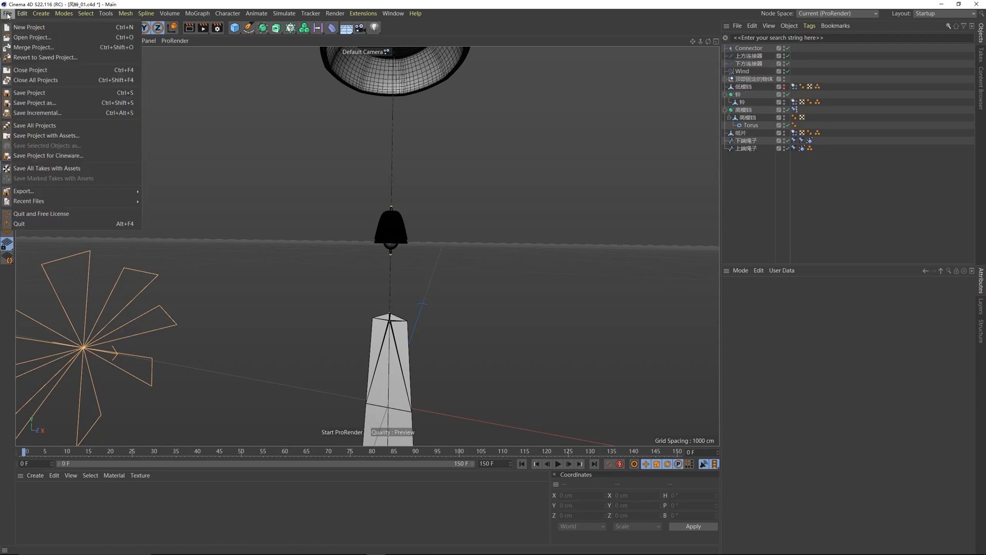
pyautogui.click(42, 114)
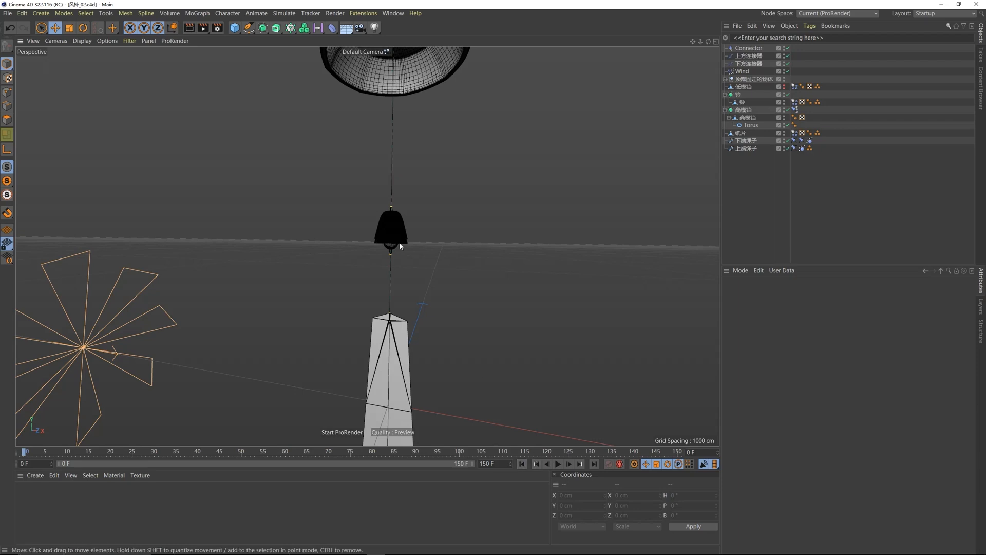
# Step: Replay the simulation from the start and follow the swinging bell in a close-up view
pyautogui.click(559, 464)
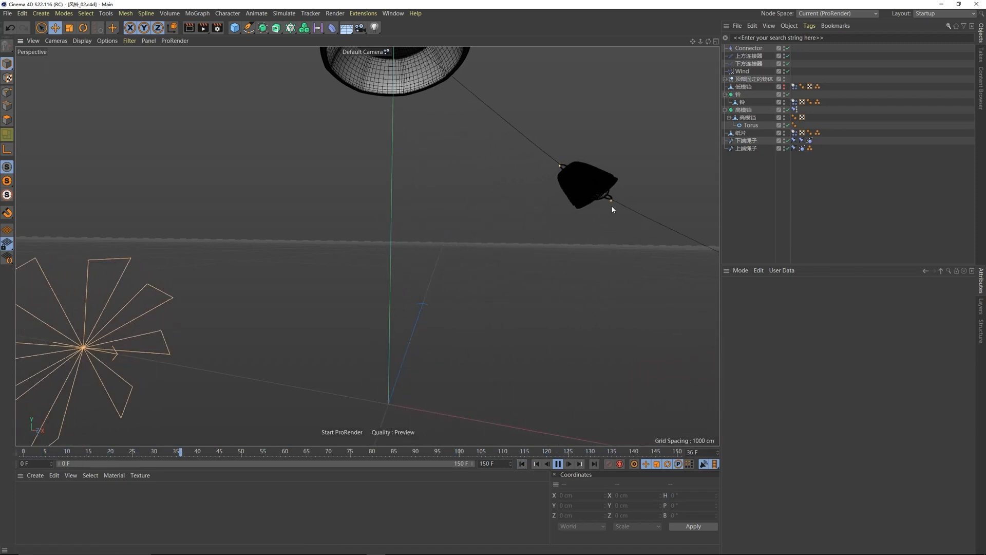
pyautogui.click(522, 464)
pyautogui.scroll(5, 582, 236)
pyautogui.keyDown('alt'); pyautogui.moveTo(610, 199); pyautogui.dragTo(515, 223, button='middle'); pyautogui.keyUp('alt')
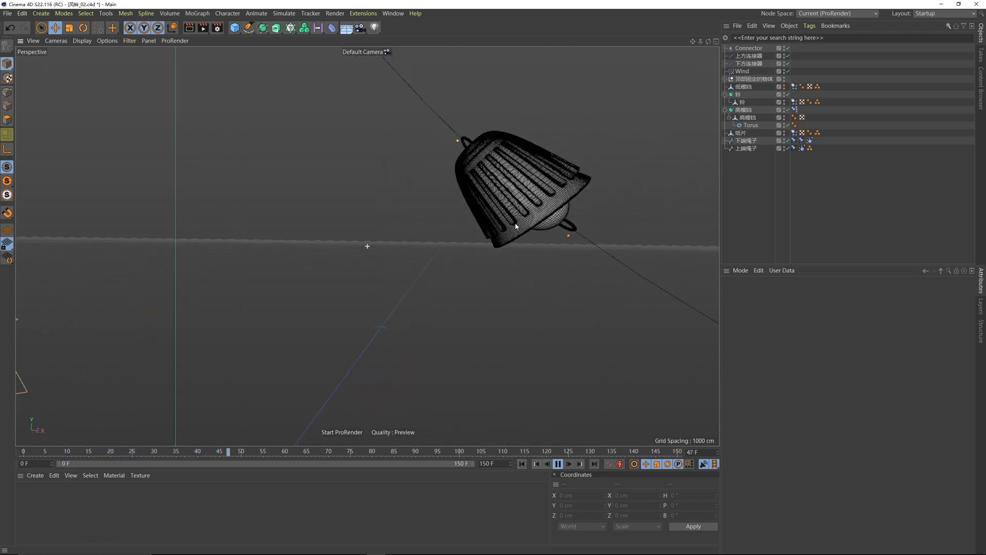
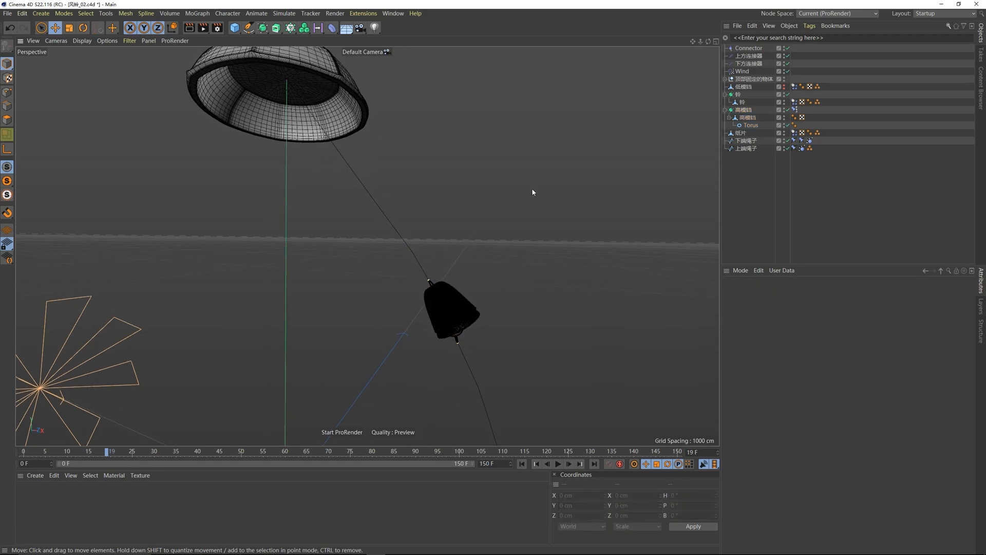
# Step: Examine the upper spring connector's settings and its attachment between the upper rope and the bell
pyautogui.click(749, 56)
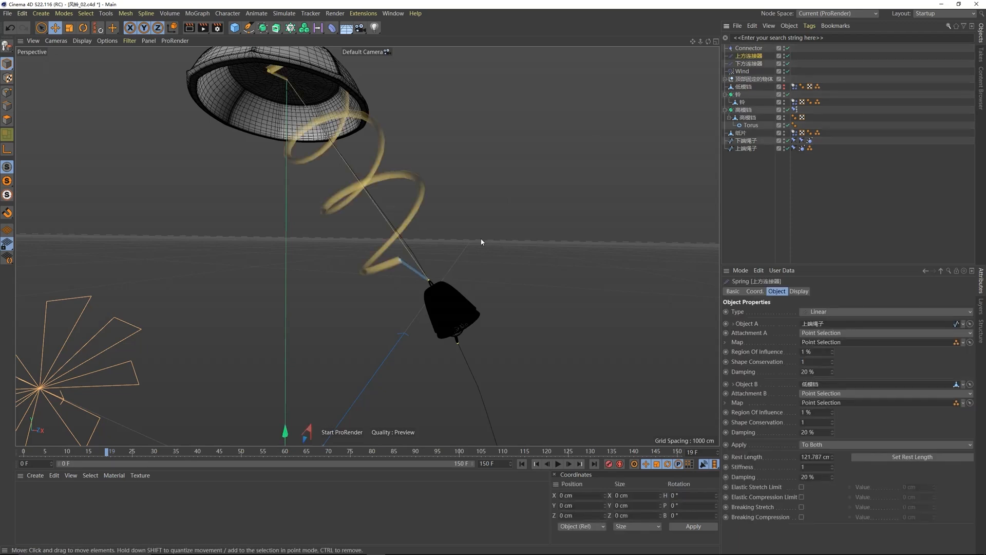
pyautogui.click(857, 101)
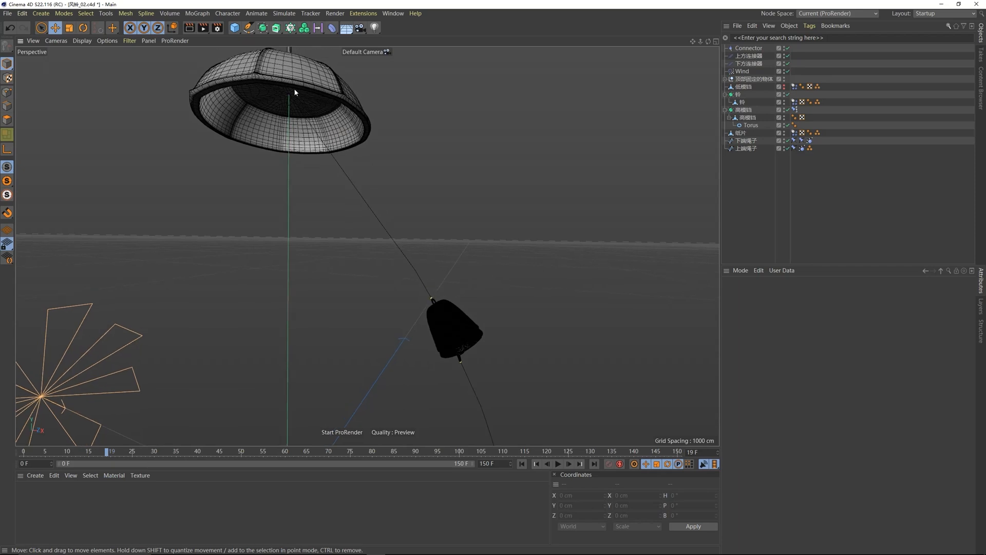
pyautogui.click(434, 301)
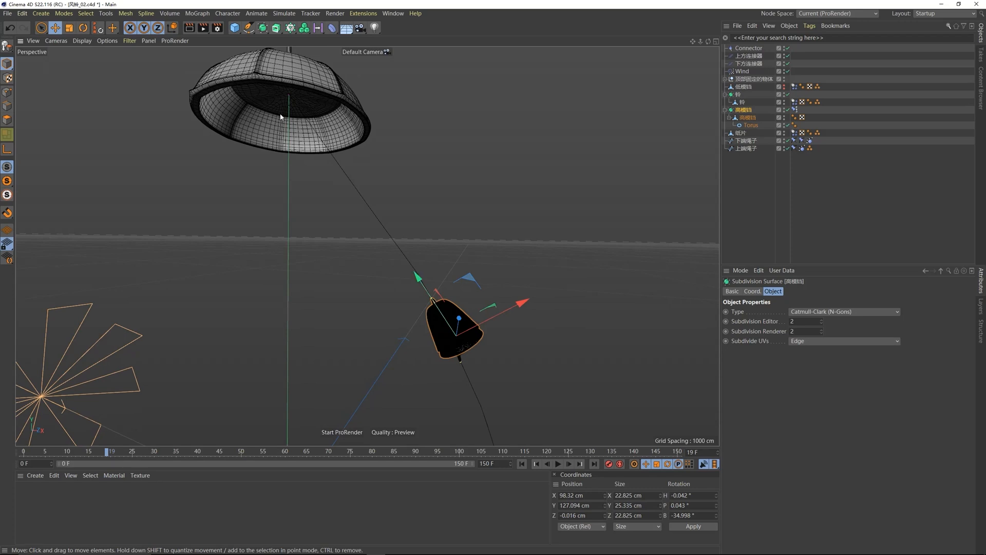
pyautogui.click(749, 55)
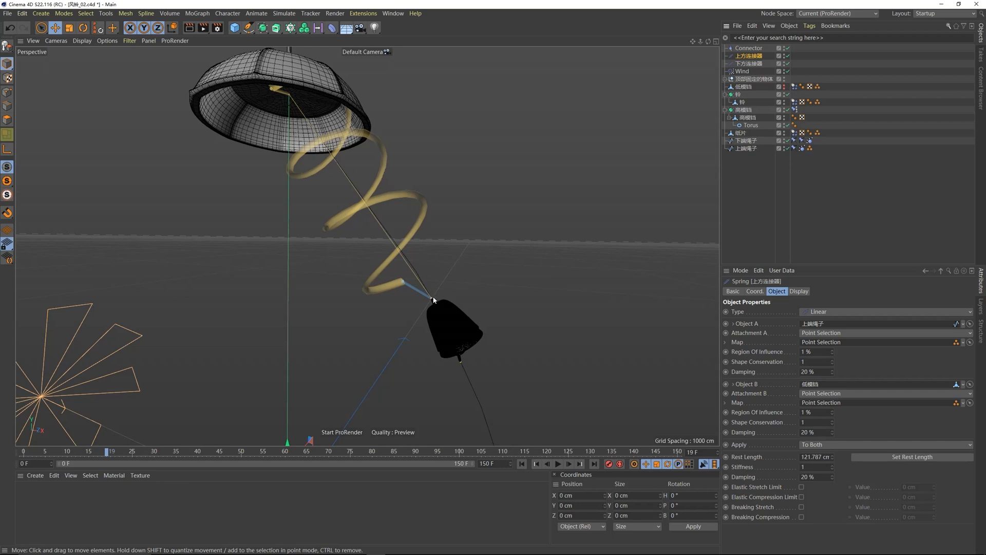
pyautogui.click(300, 110)
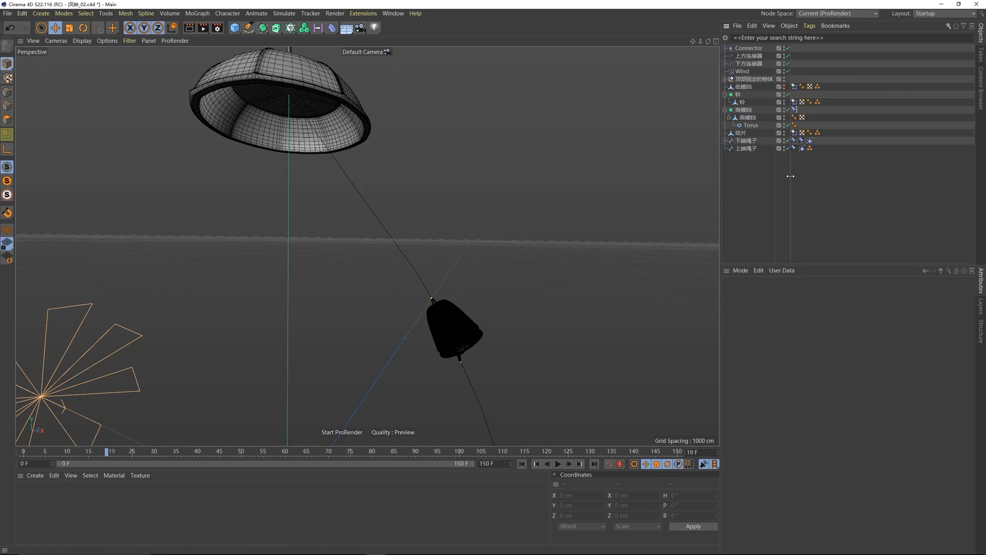
# Step: Set the Spline Dynamics priority of both the upper and lower ropes to Generators with a value of 402
pyautogui.click(802, 149)
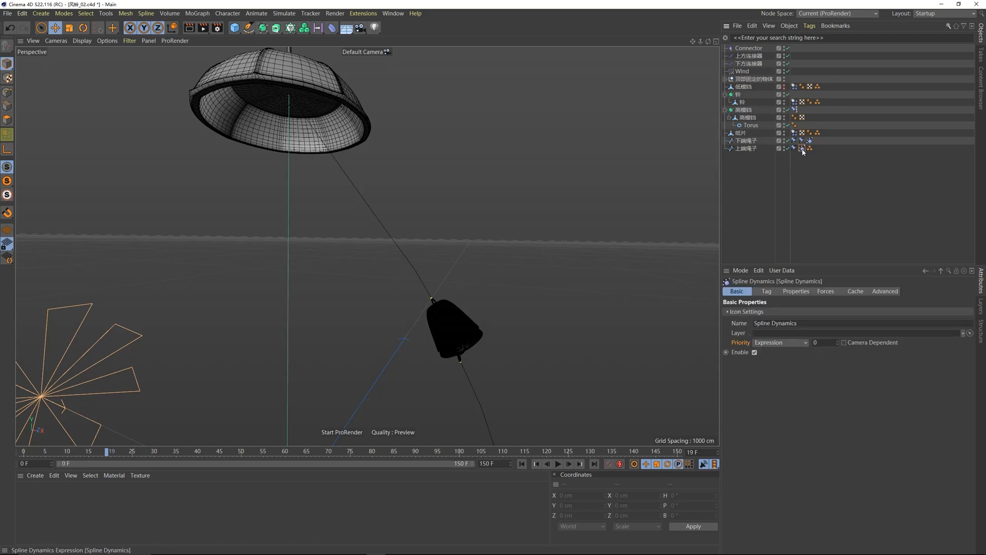
pyautogui.keyDown('ctrl'); pyautogui.click(809, 140); pyautogui.keyUp('ctrl')
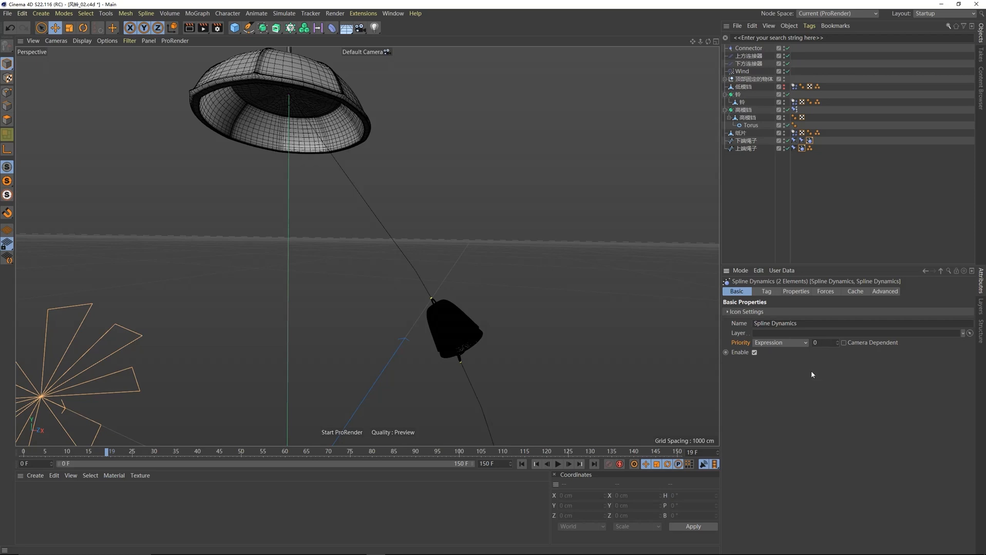
pyautogui.click(783, 344)
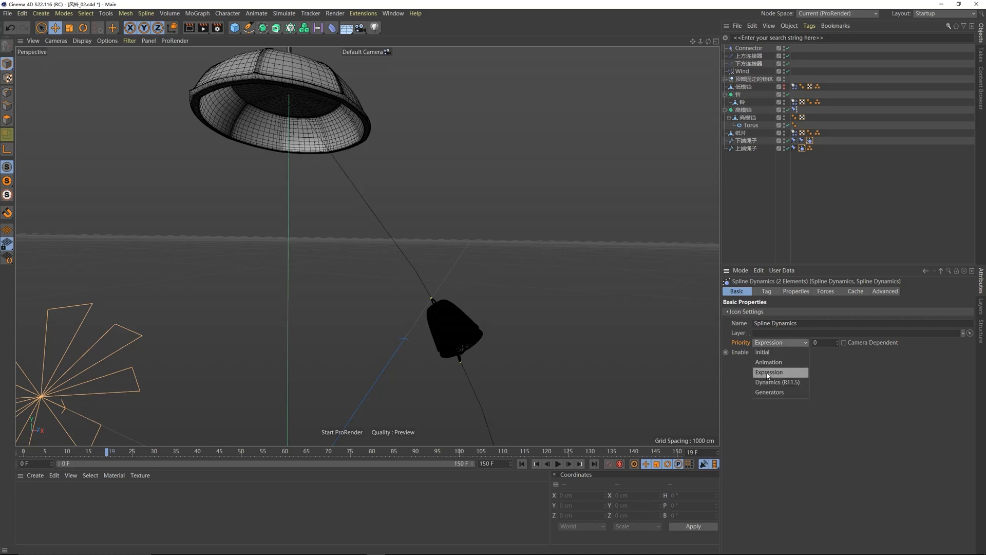
pyautogui.click(770, 392)
pyautogui.click(821, 344)
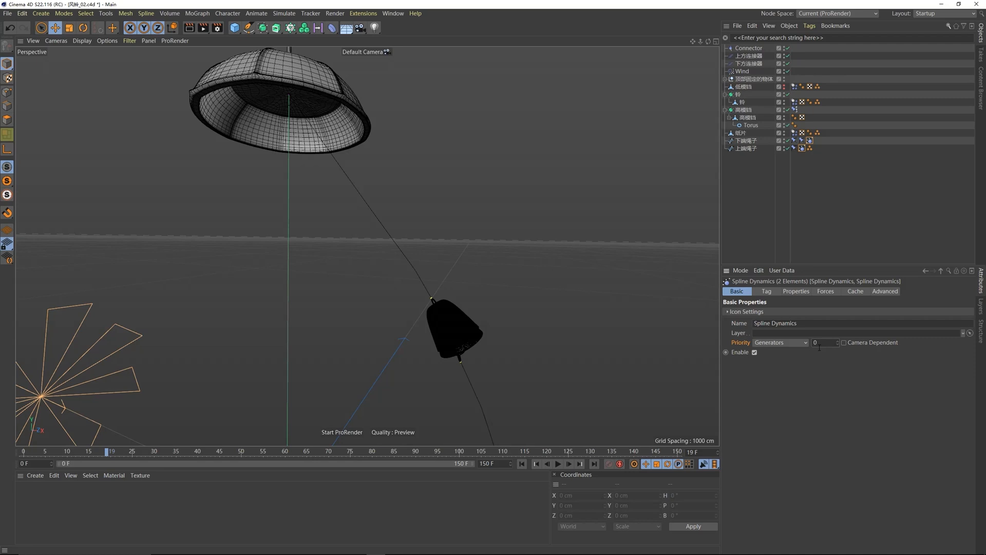
pyautogui.click(818, 344)
pyautogui.write('402')
pyautogui.click(837, 206)
# Step: Play the simulation to check how the ropes follow the bell, and return to the first frame
pyautogui.click(558, 464)
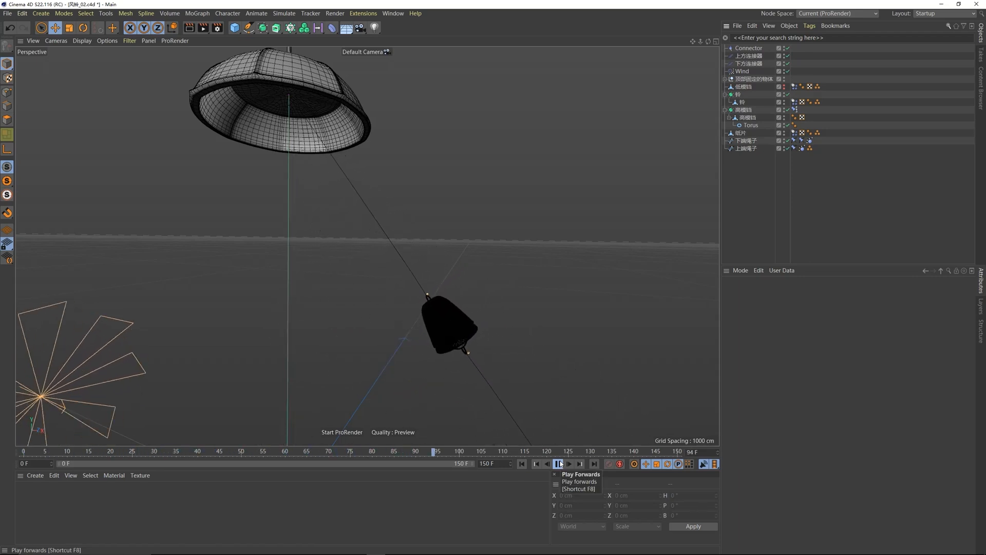
pyautogui.click(558, 464)
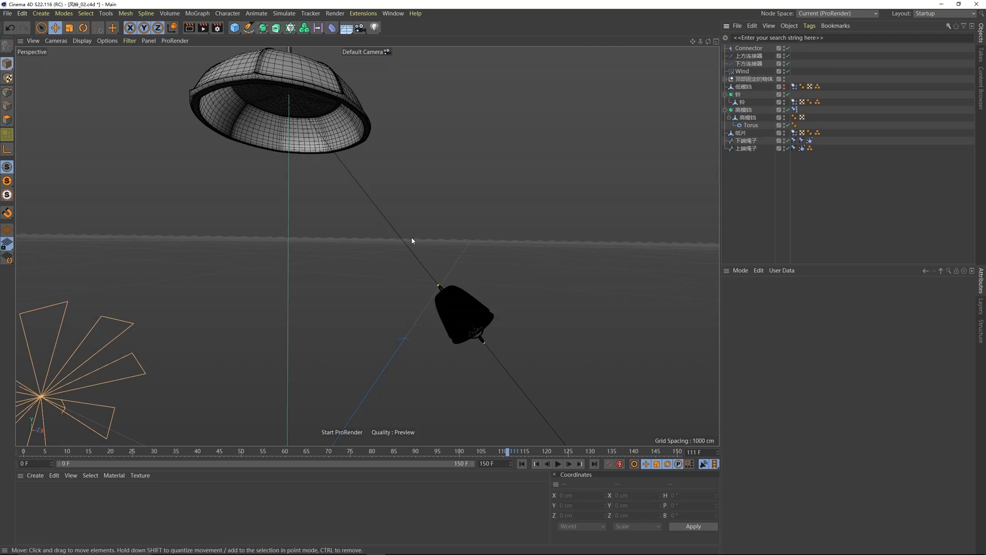
pyautogui.hotkey('shift', 'f')
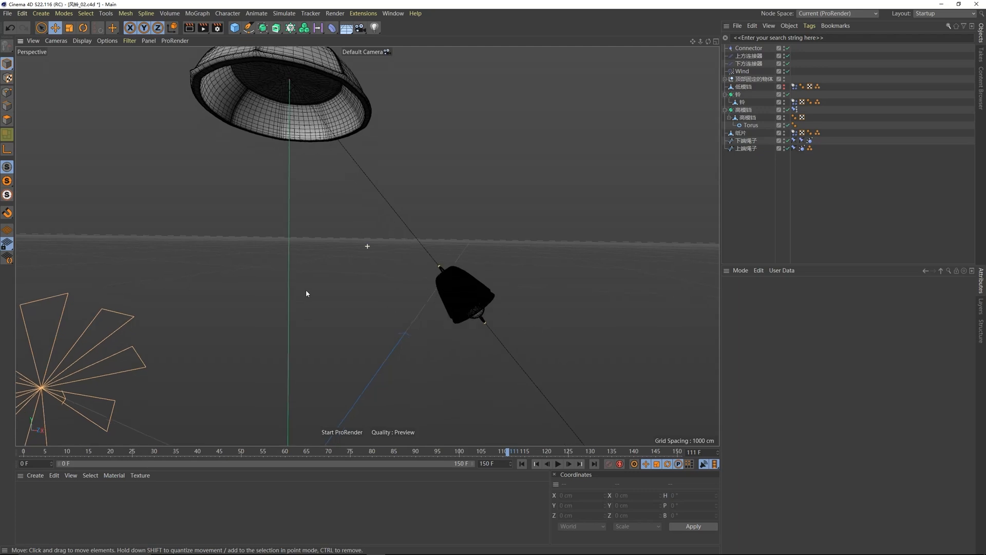
# Step: Place the upper rope spline inside a new Sweep object
pyautogui.click(266, 213)
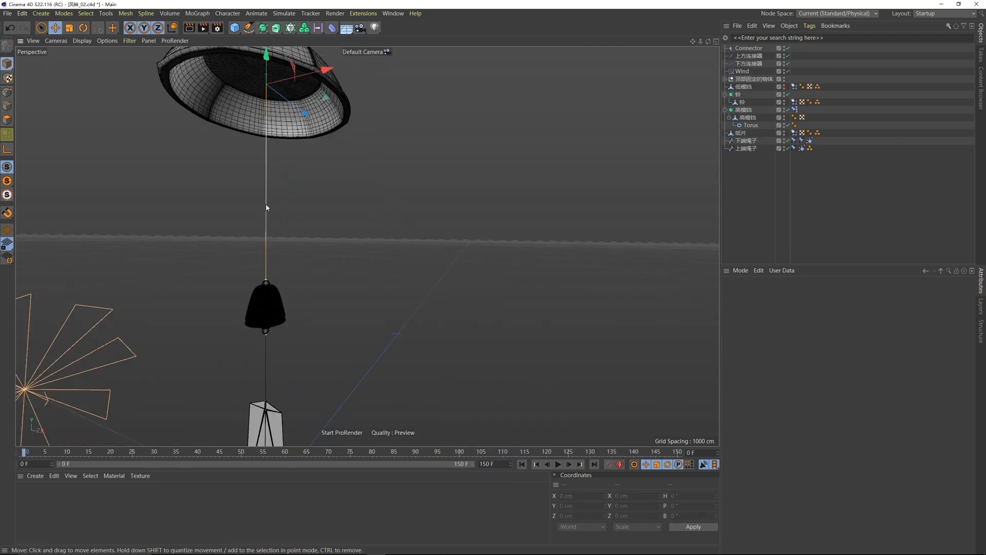
pyautogui.click(266, 256)
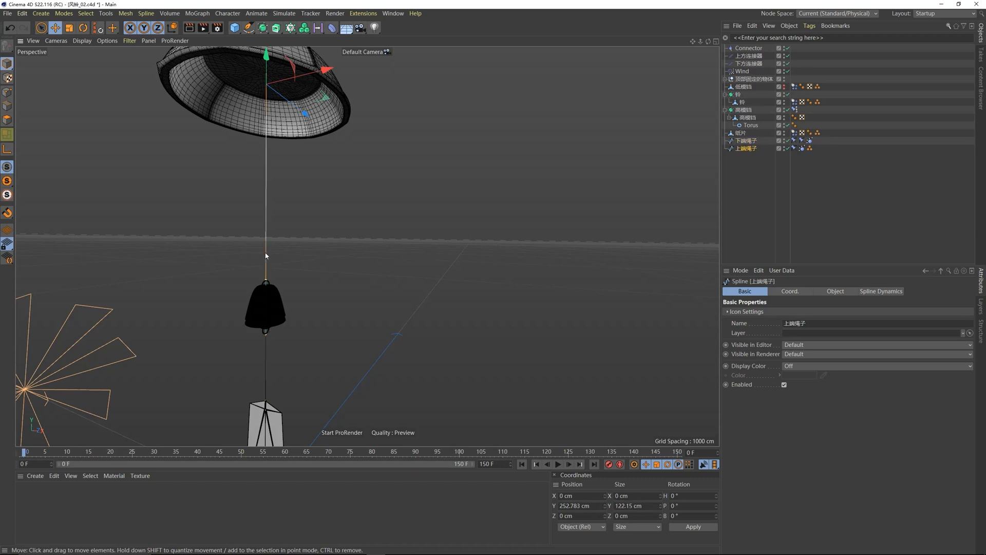
pyautogui.click(266, 355)
pyautogui.click(754, 148)
pyautogui.click(276, 29)
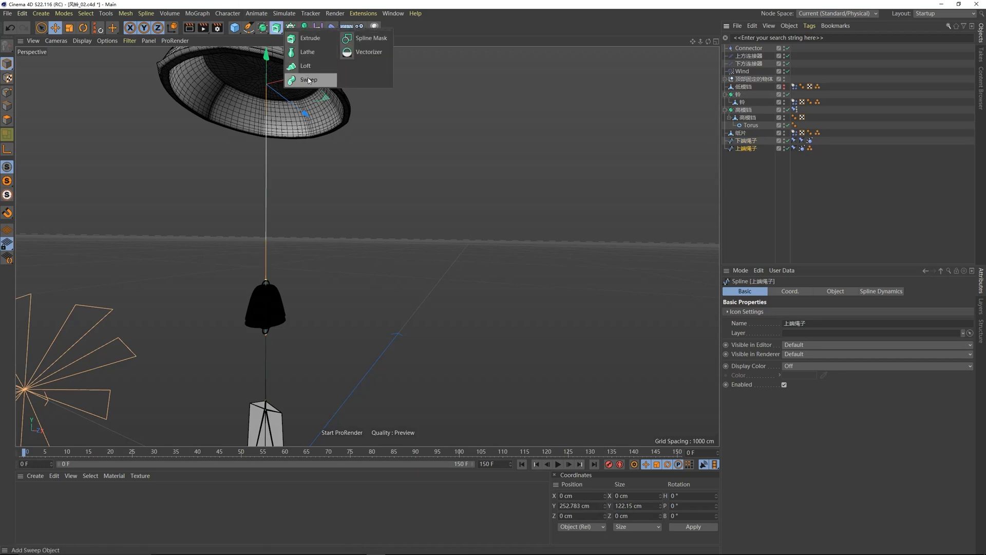
pyautogui.keyDown('alt'); pyautogui.click(308, 79); pyautogui.keyUp('alt')
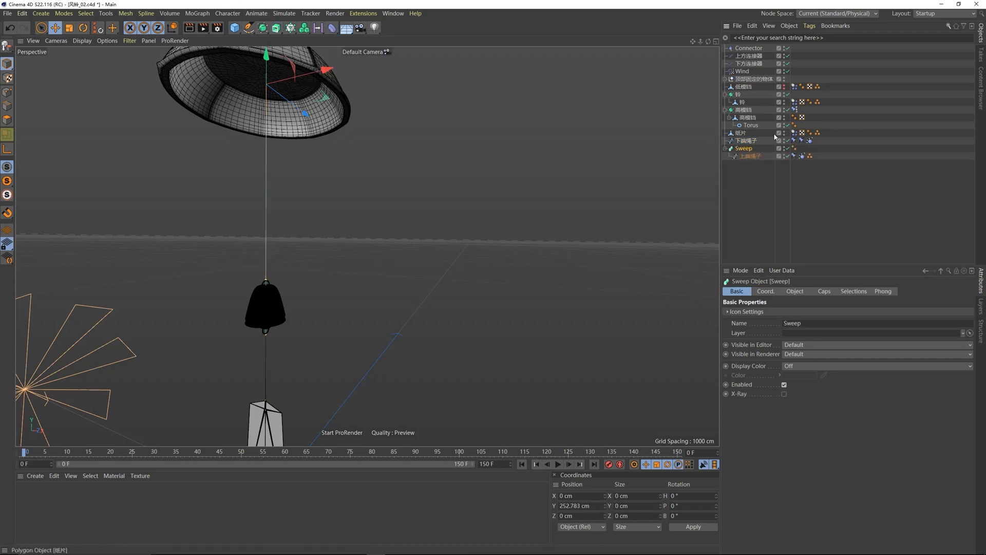
# Step: Add an n-Side profile to the upper rope's Sweep, try a 1 cm radius, and settle on 0.5 cm
pyautogui.click(250, 29)
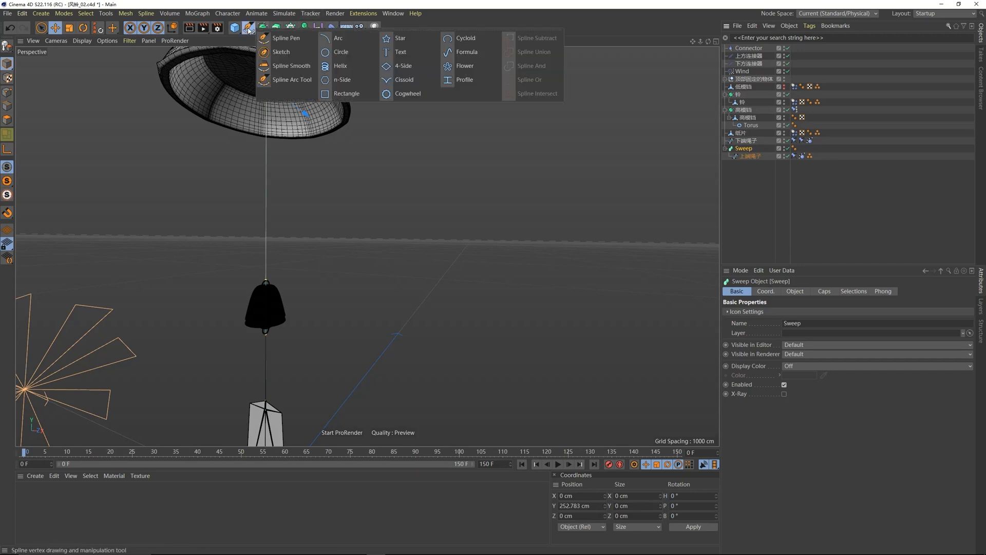
pyautogui.keyDown('shift'); pyautogui.click(340, 81); pyautogui.keyUp('shift')
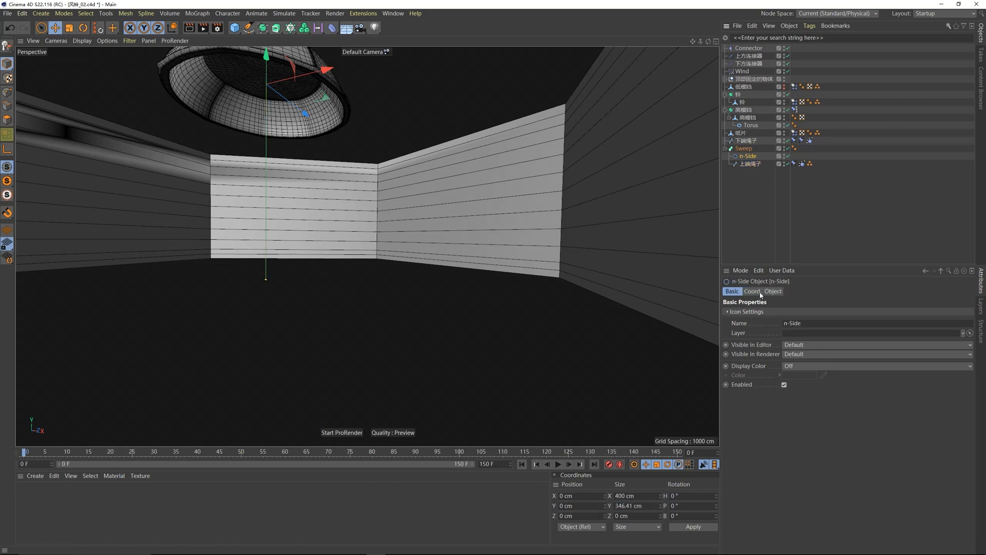
pyautogui.click(773, 291)
pyautogui.doubleClick(799, 312)
pyautogui.write('1')
pyautogui.press('Return')
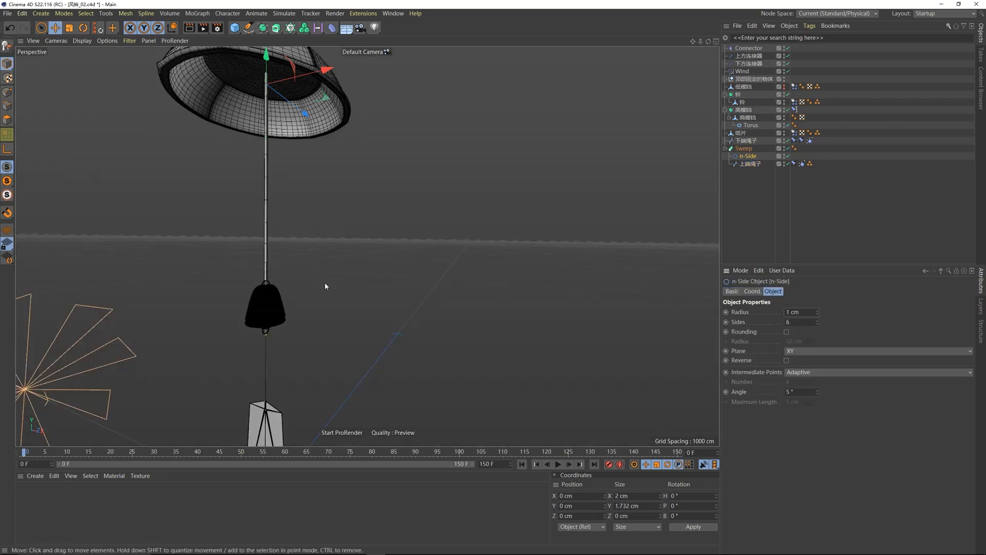
pyautogui.keyDown('alt'); pyautogui.moveTo(249, 136); pyautogui.dragTo(272, 157, button='middle'); pyautogui.keyUp('alt')
pyautogui.doubleClick(803, 312)
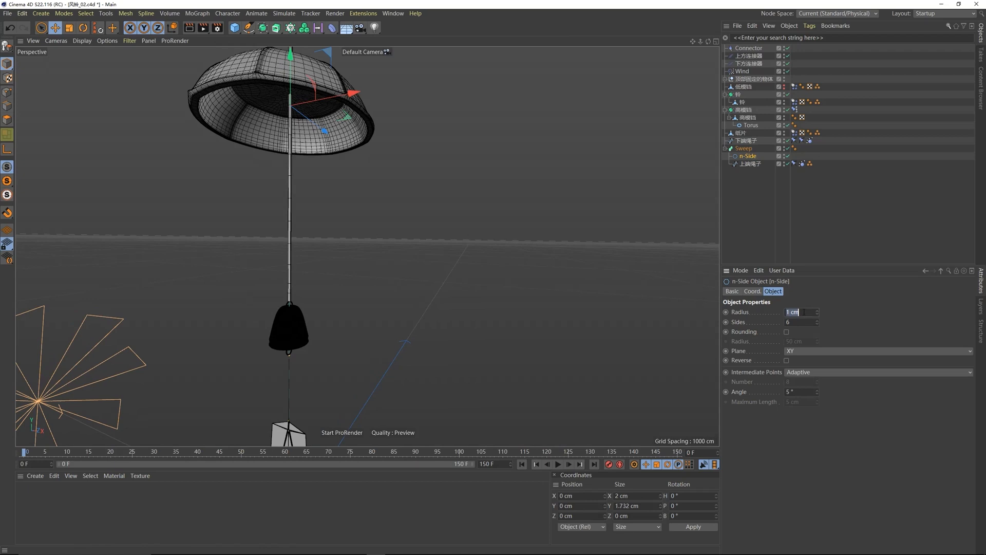
pyautogui.write('0.5')
pyautogui.press('Return')
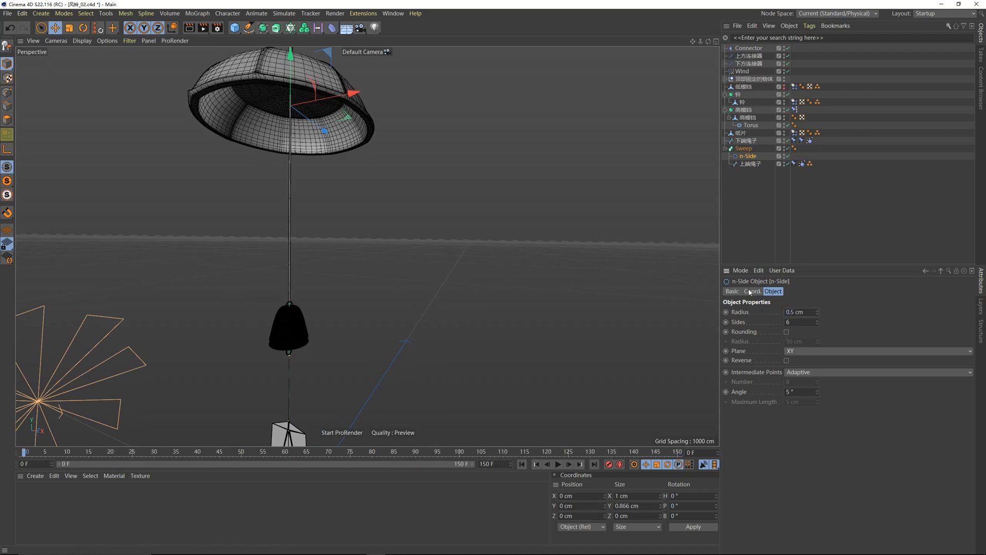
# Step: Place the lower rope spline inside its own Sweep with an n-Side profile of 0.5 cm radius
pyautogui.click(747, 142)
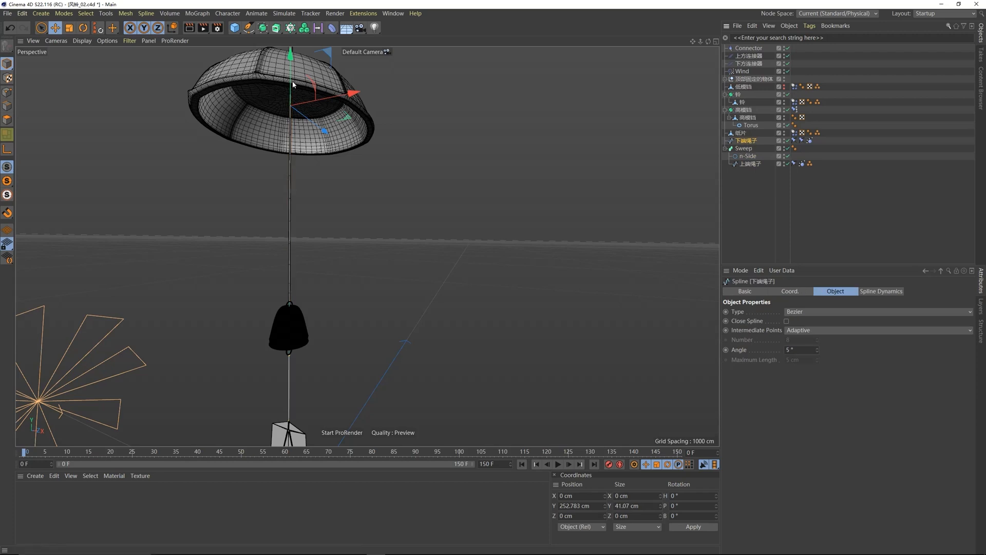
pyautogui.click(277, 28)
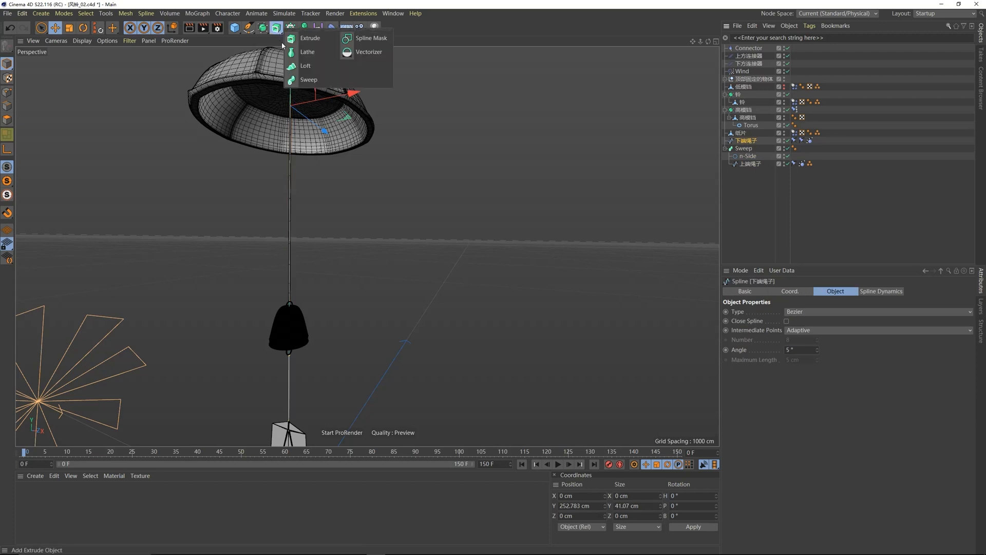
pyautogui.keyDown('alt'); pyautogui.click(310, 81); pyautogui.keyUp('alt')
pyautogui.click(248, 28)
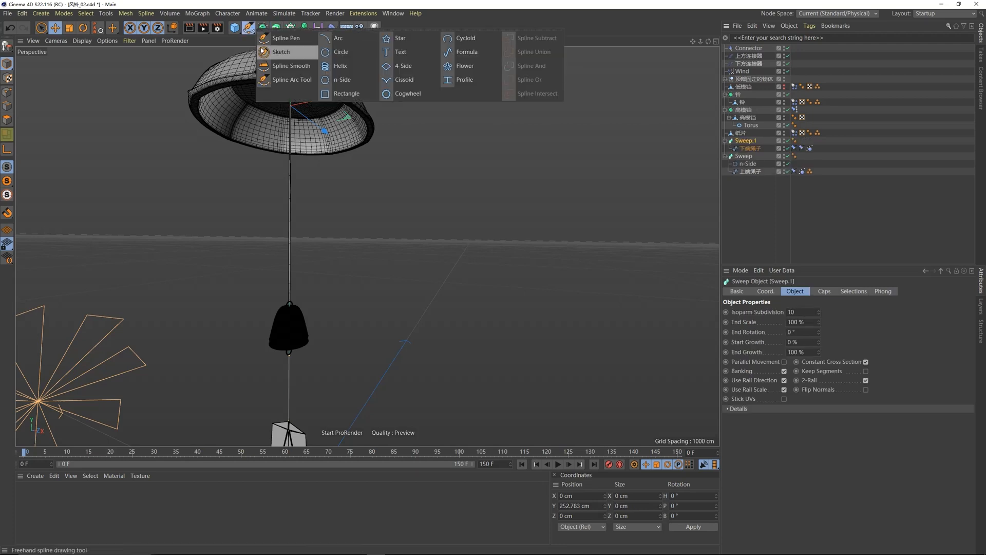
pyautogui.keyDown('shift'); pyautogui.click(342, 81); pyautogui.keyUp('shift')
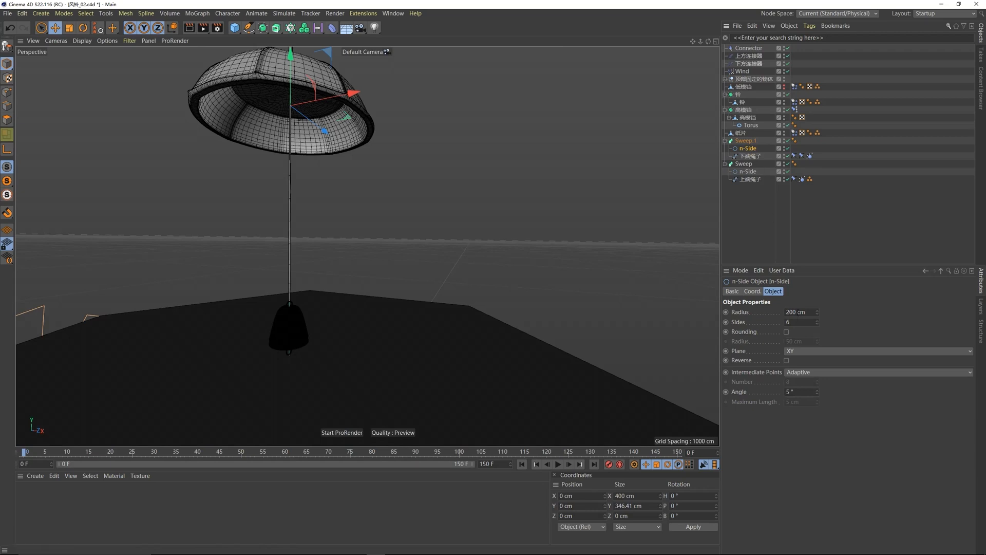
pyautogui.doubleClick(795, 311)
pyautogui.write('0.5')
pyautogui.press('Return')
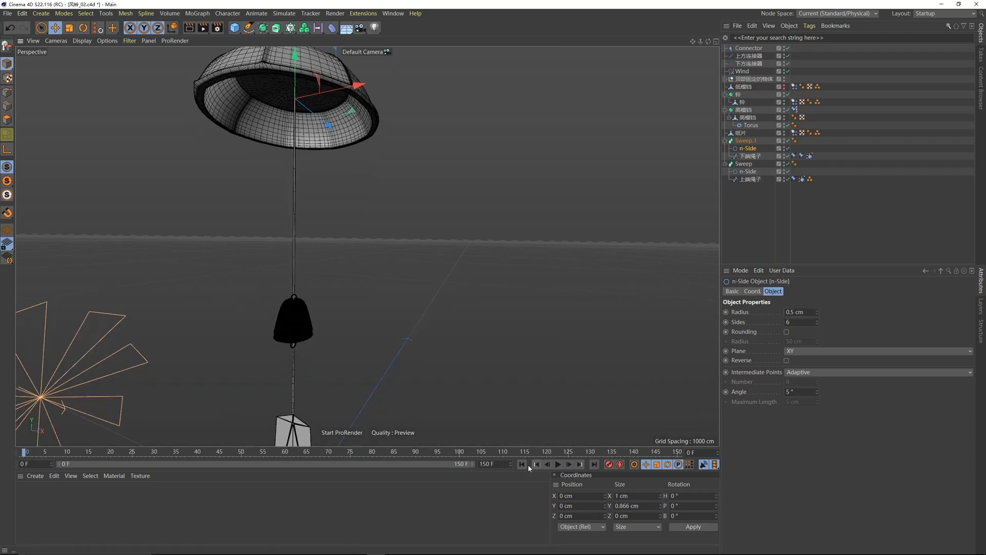
# Step: Play the simulation briefly to check both swept ropes in motion, and rewind to frame 0
pyautogui.click(557, 464)
pyautogui.click(558, 463)
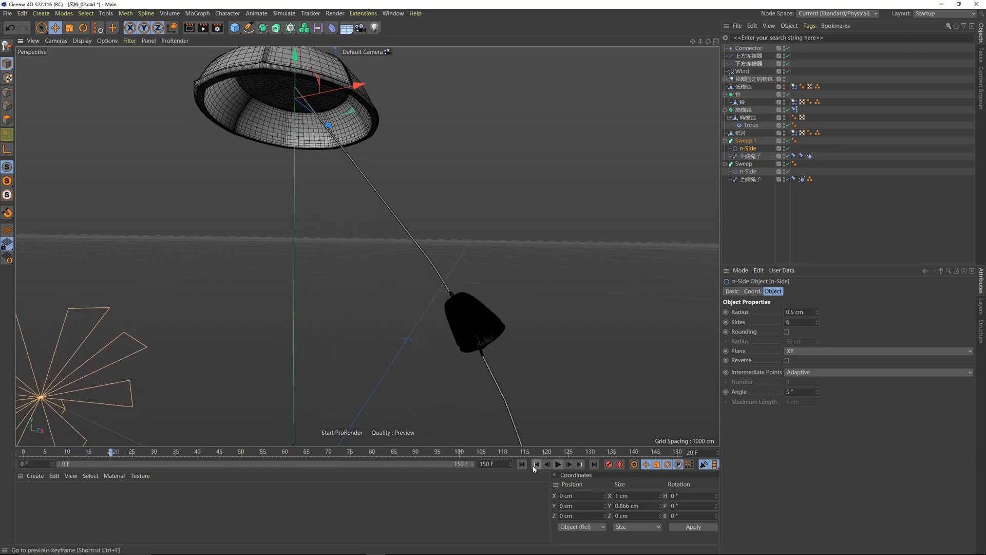
pyautogui.click(522, 464)
# Step: Open the render settings and switch the renderer from Standard to Physical
pyautogui.click(222, 30)
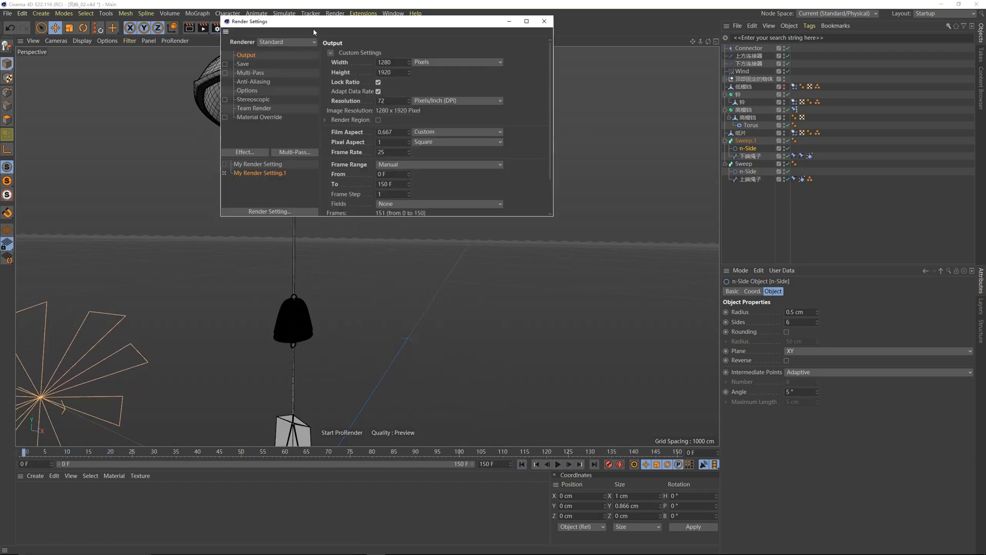
pyautogui.moveTo(316, 22); pyautogui.dragTo(561, 122)
pyautogui.click(510, 143)
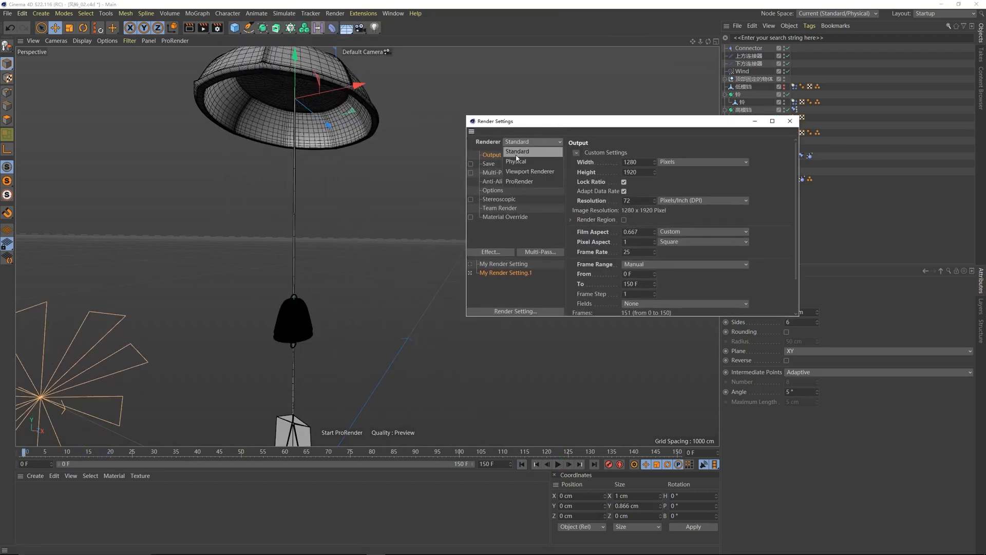
pyautogui.click(516, 163)
pyautogui.click(524, 143)
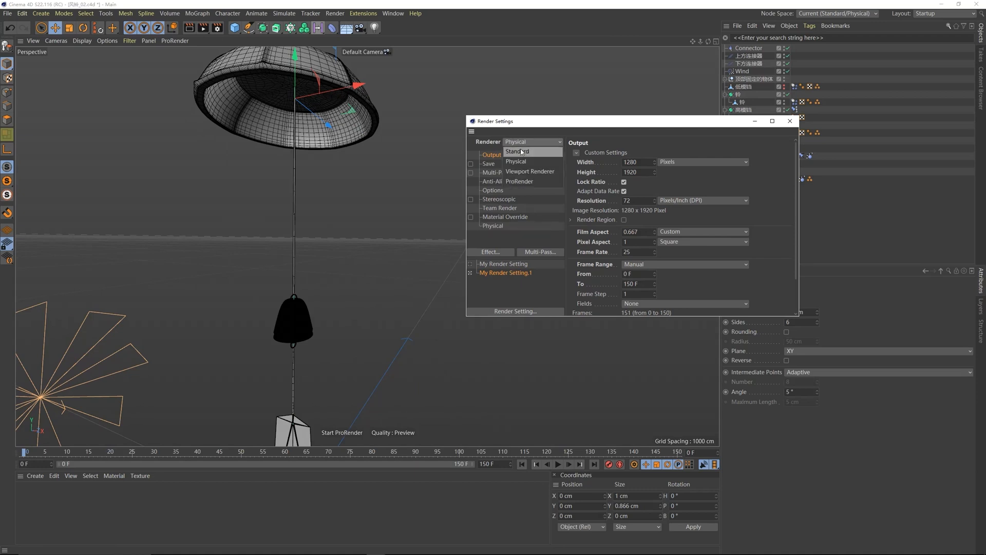
pyautogui.click(523, 151)
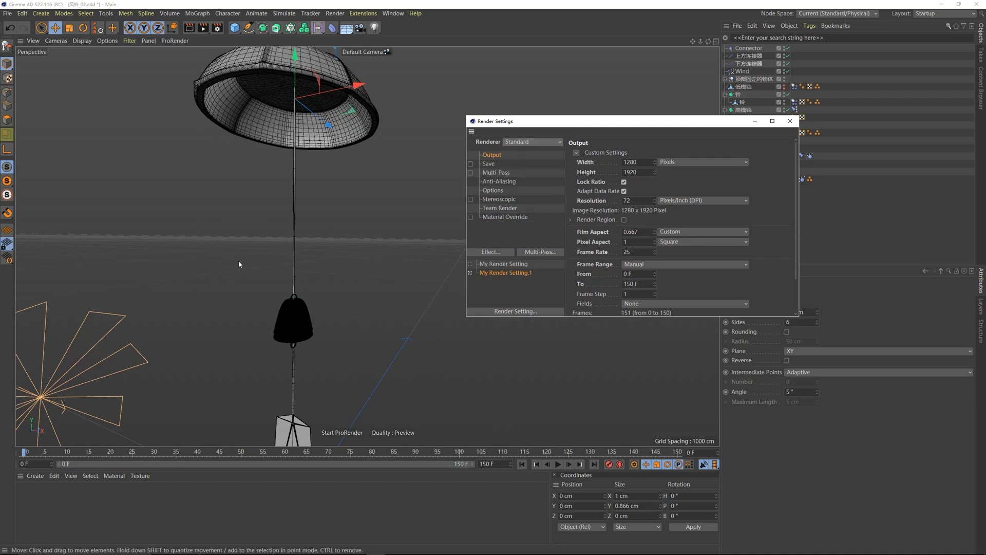
pyautogui.click(519, 143)
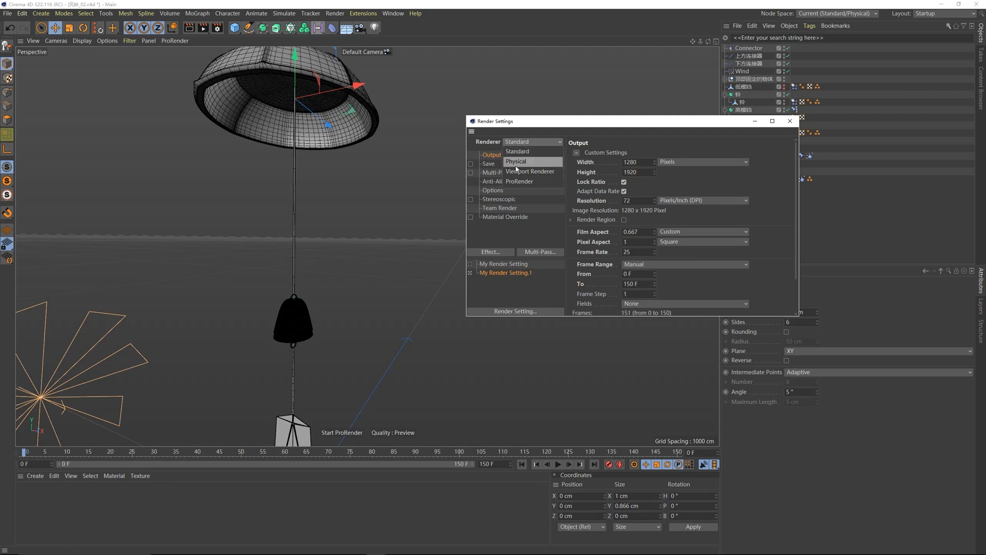
pyautogui.click(515, 163)
pyautogui.moveTo(519, 125); pyautogui.dragTo(541, 126)
pyautogui.click(554, 142)
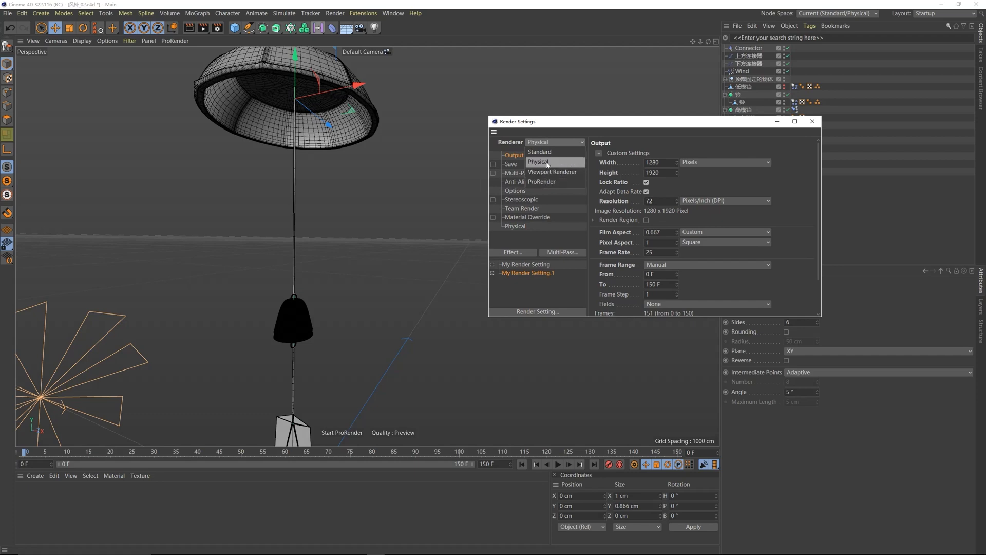
pyautogui.click(547, 163)
# Step: Limit the output frame range to end at frame 50 in the render settings
pyautogui.moveTo(544, 124); pyautogui.dragTo(530, 106)
pyautogui.click(522, 164)
pyautogui.click(526, 155)
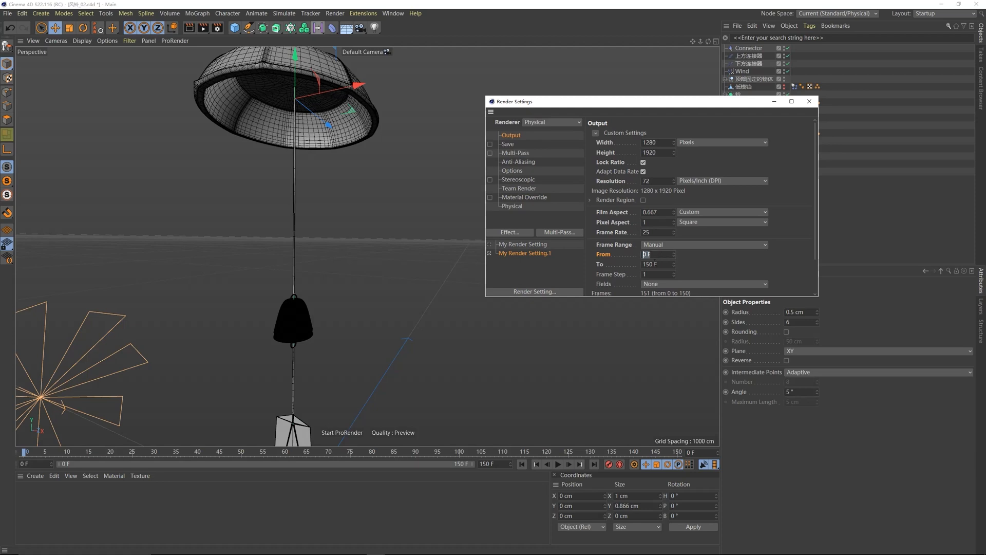
pyautogui.click(649, 264)
pyautogui.write('50')
pyautogui.press('Return')
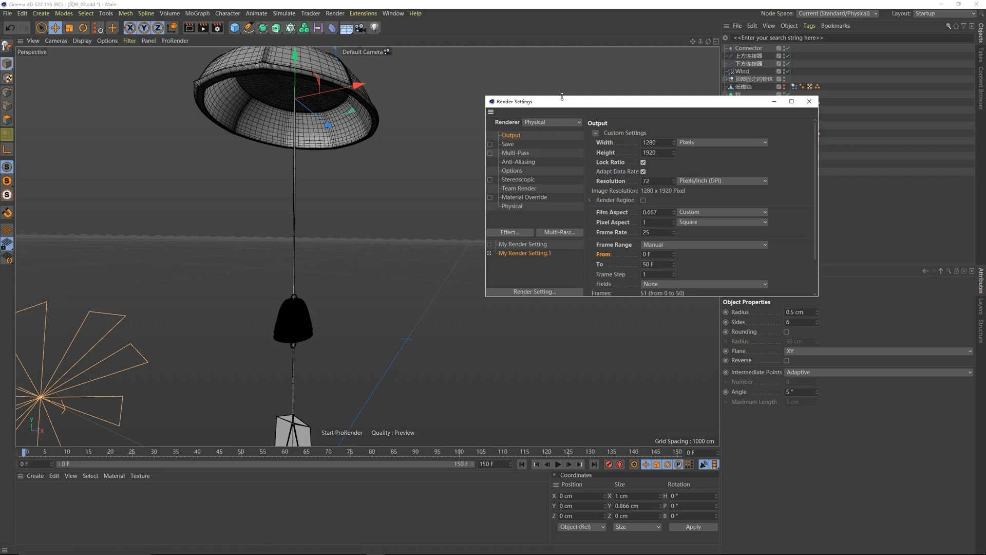
pyautogui.moveTo(562, 100); pyautogui.dragTo(497, 96)
# Step: Render the animation to the Picture Viewer without saving it to a file, and review the rendered frames for rope gaps
pyautogui.click(204, 27)
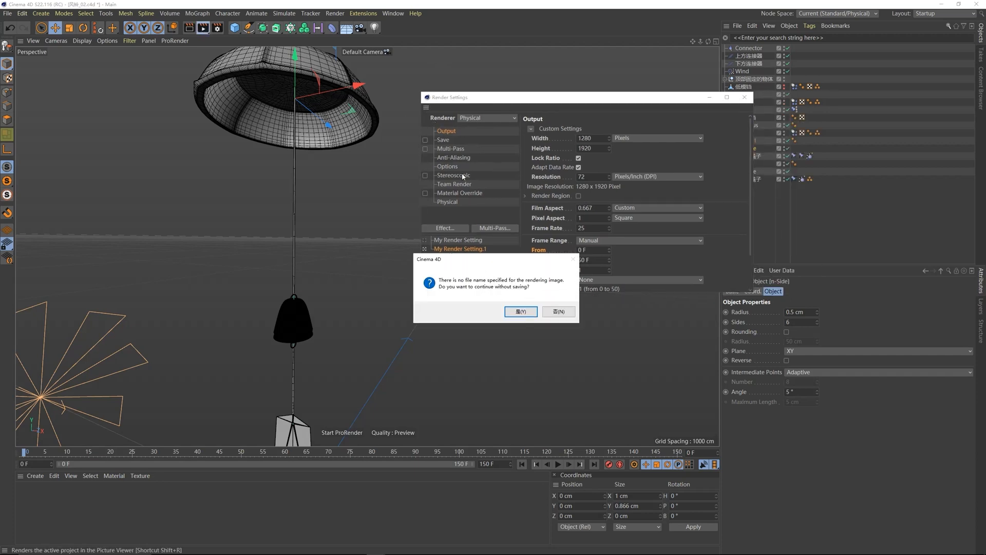
pyautogui.click(520, 311)
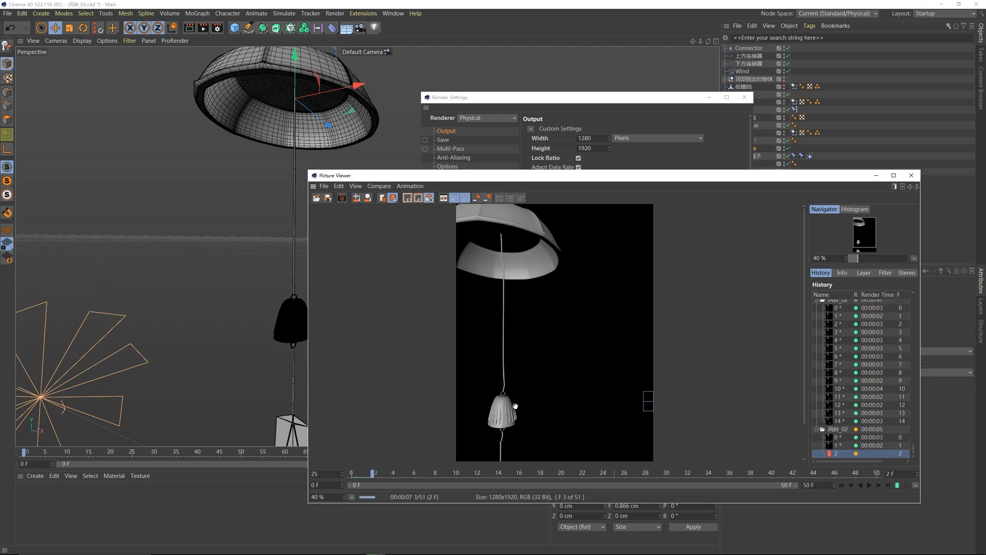
pyautogui.moveTo(370, 475)
pyautogui.mouseDown()
pyautogui.moveTo(352, 477)
pyautogui.moveTo(374, 479)
pyautogui.mouseUp()
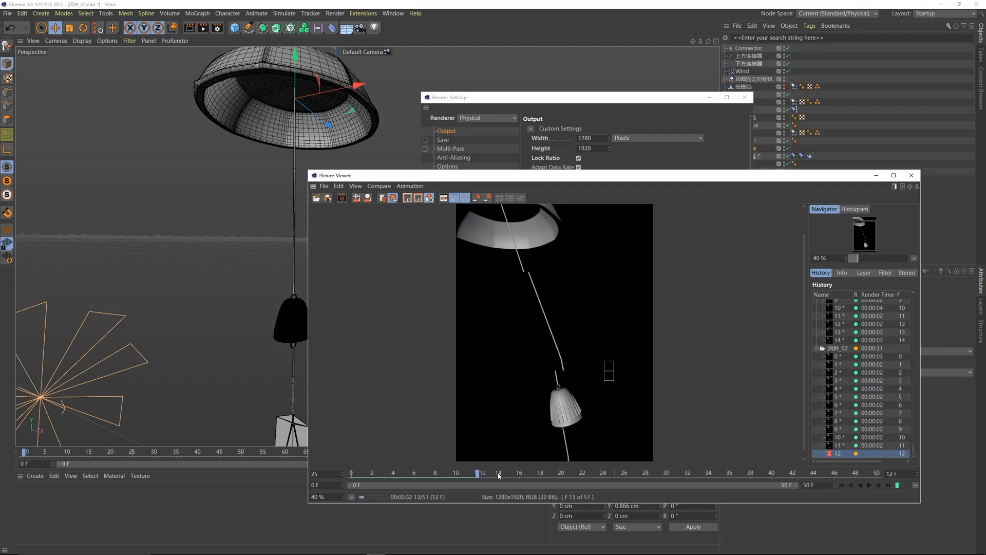
pyautogui.moveTo(476, 476)
pyautogui.mouseDown()
pyautogui.moveTo(403, 476)
pyautogui.moveTo(490, 481)
pyautogui.mouseUp()
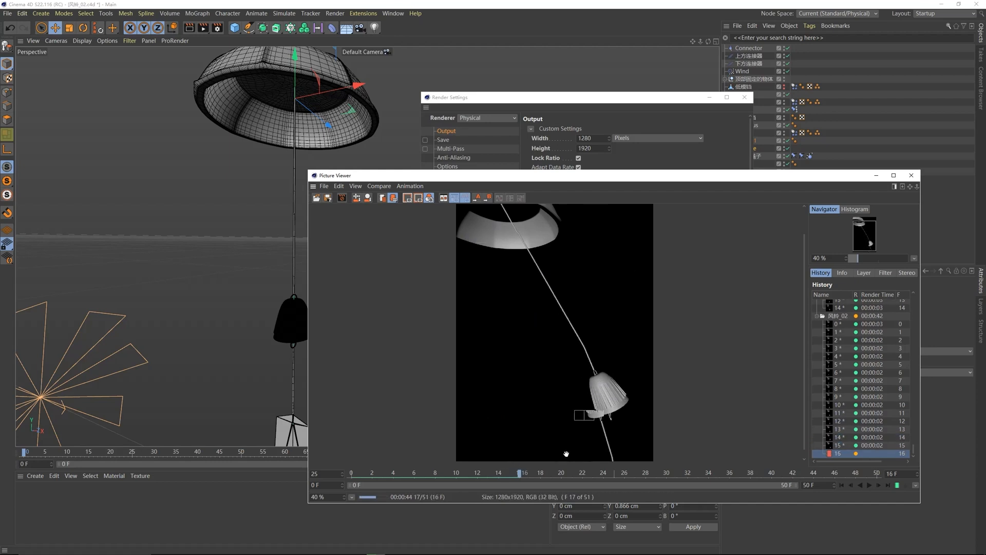
pyautogui.click(841, 485)
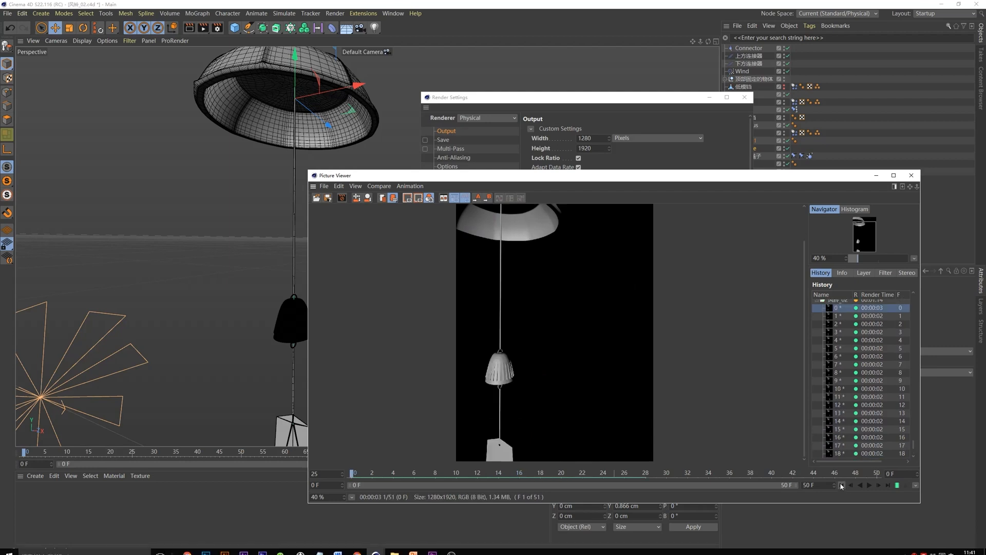
# Step: Play back the rendered frames in the Picture Viewer to check the rope attachments, and close the render windows
pyautogui.click(869, 485)
pyautogui.click(841, 485)
pyautogui.click(840, 490)
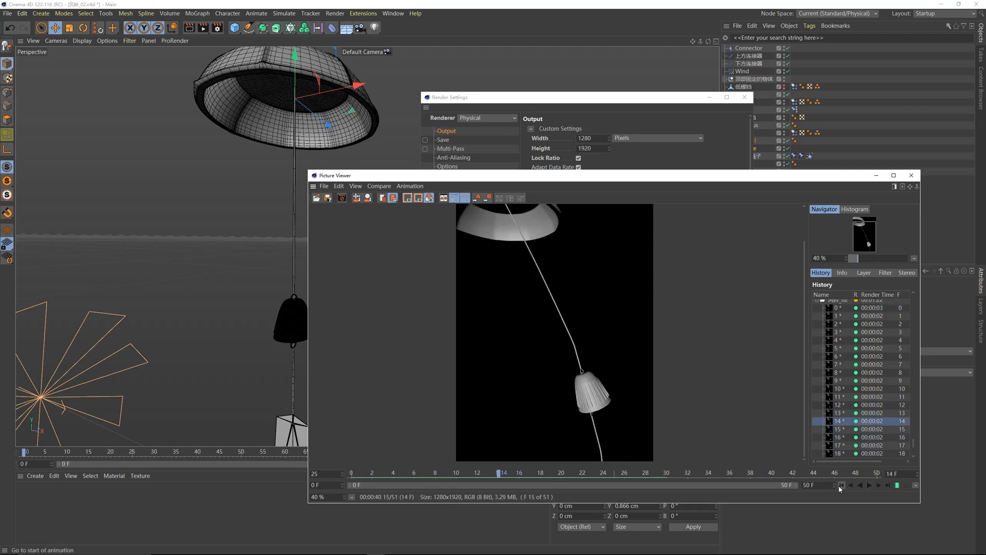
pyautogui.click(840, 487)
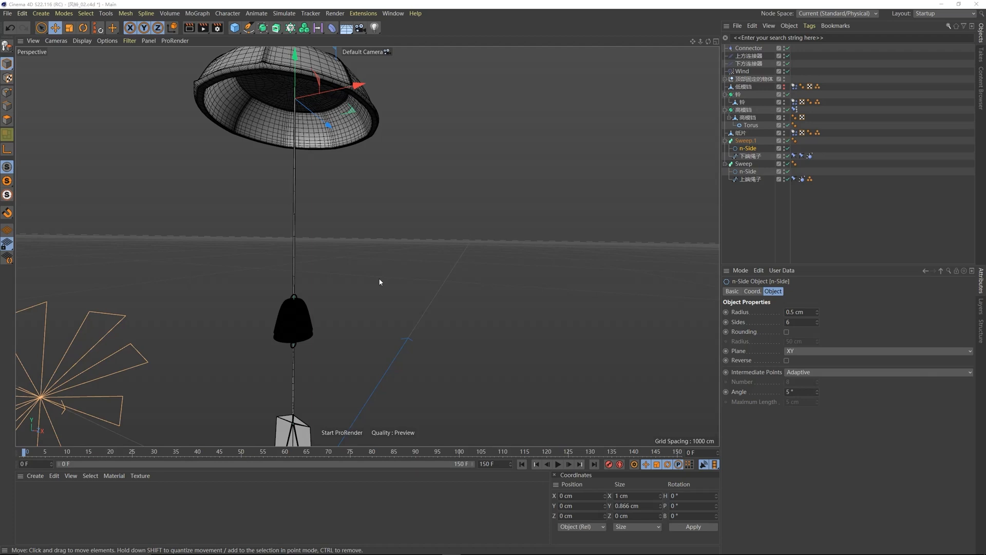
# Step: Frame the whole wind chime, play the simulation to check the swing, and return to frame 0
pyautogui.keyDown('alt'); pyautogui.moveTo(283, 132); pyautogui.dragTo(397, 149, button='middle'); pyautogui.keyUp('alt')
pyautogui.scroll(-5, 397, 150)
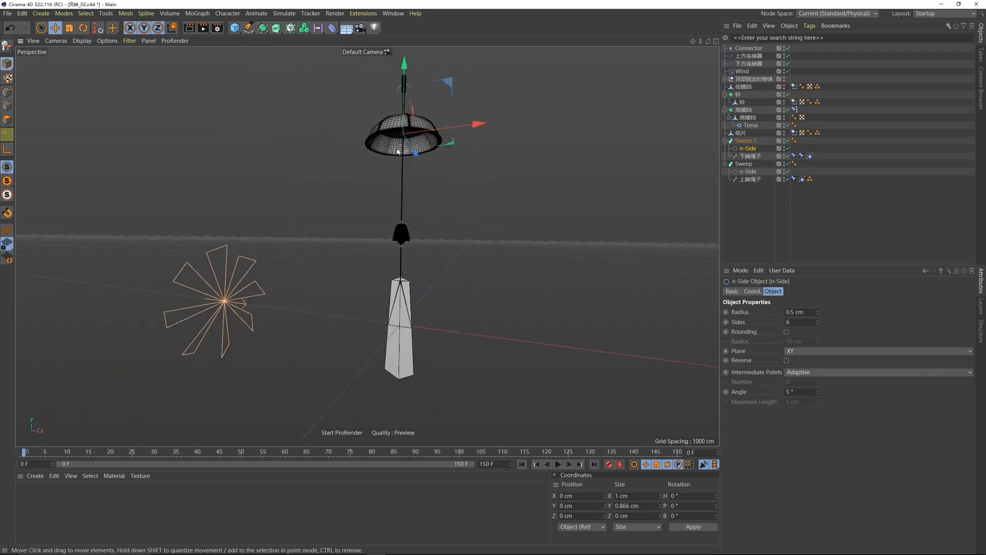
pyautogui.click(558, 464)
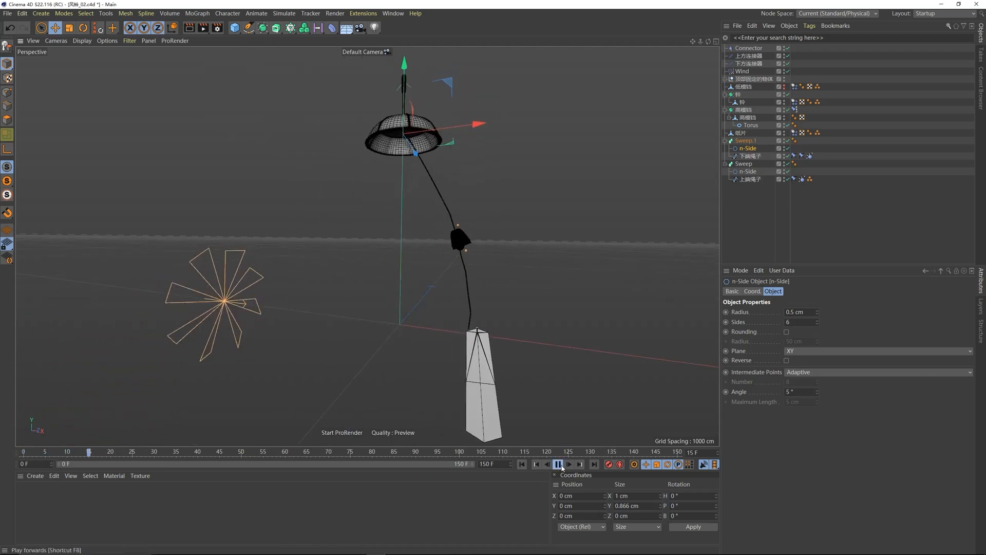
pyautogui.hotkey('shift', 'f')
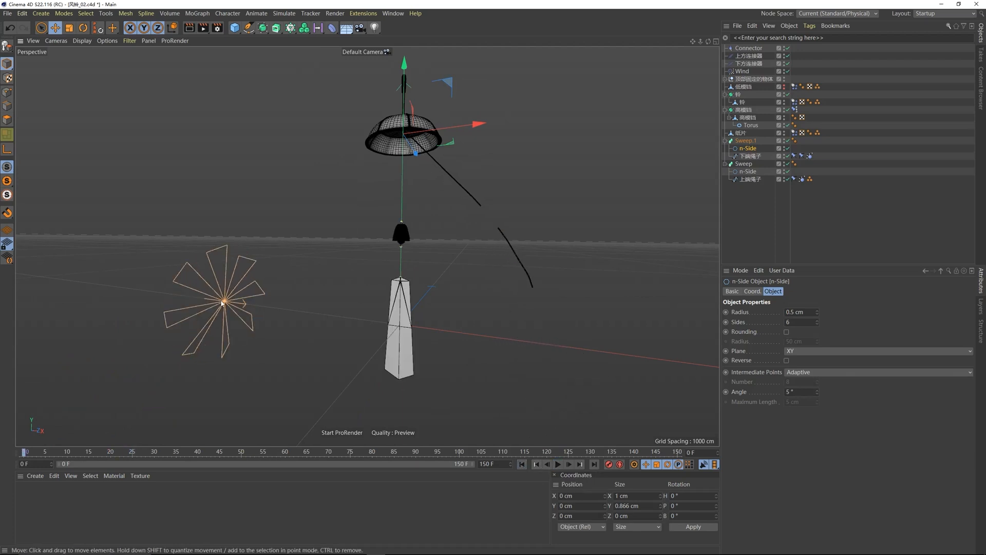
# Step: Select the Wind object, play the simulation to see its constant effect on the chime, and rewind to the start
pyautogui.click(221, 303)
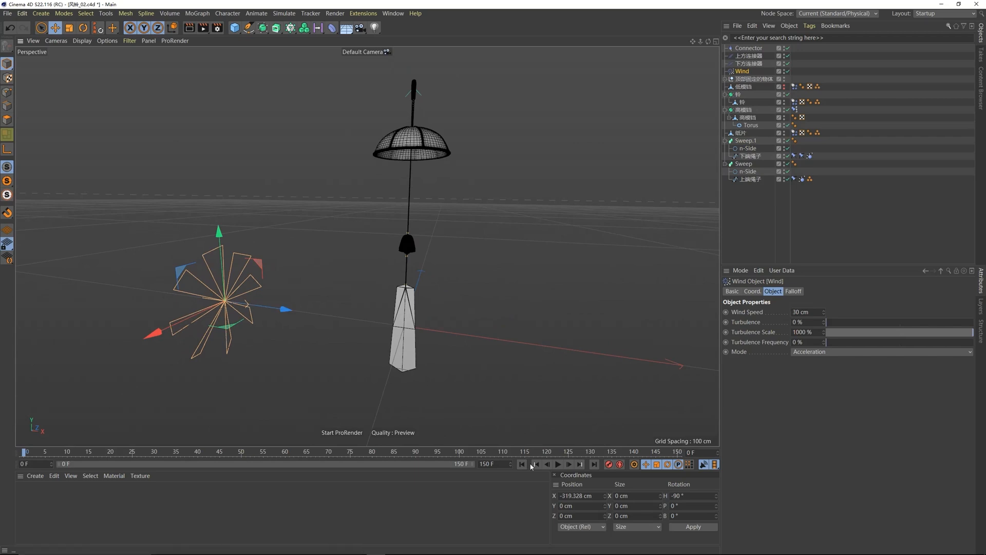
pyautogui.click(558, 465)
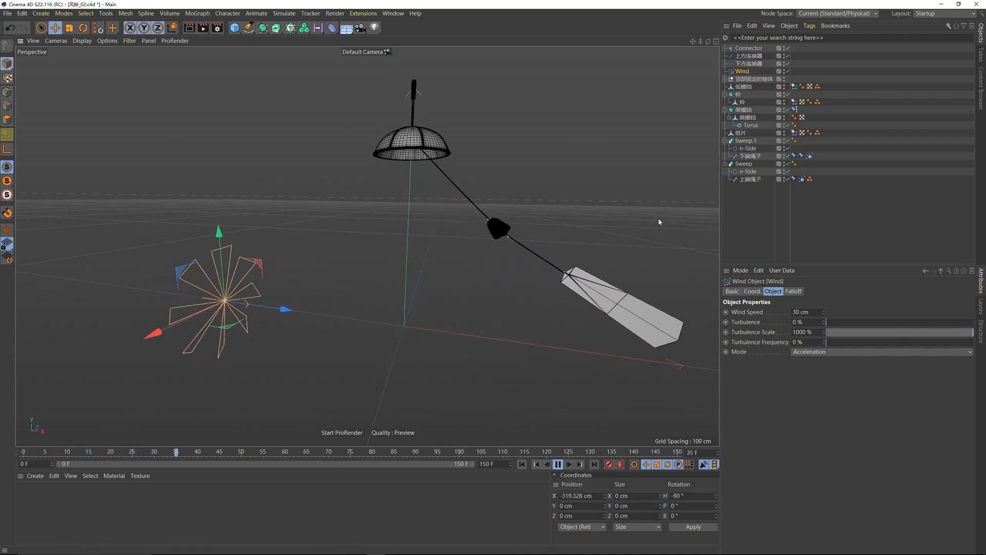
pyautogui.click(558, 464)
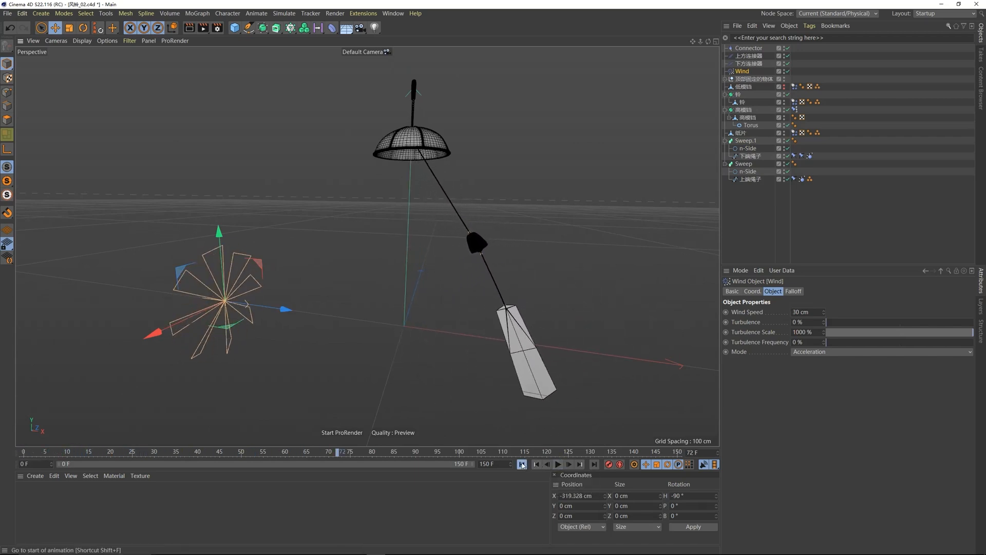
pyautogui.click(522, 464)
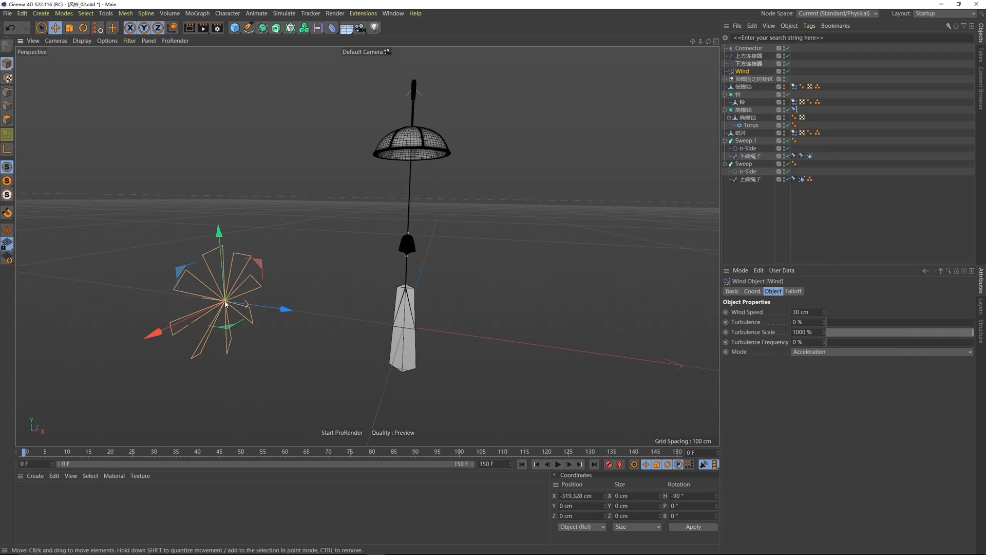
# Step: Keyframe the Wind object's Wind Speed at 30 cm on frame 0 and 0 cm on frame 10
pyautogui.keyDown('alt'); pyautogui.moveTo(225, 305); pyautogui.dragTo(226, 302); pyautogui.keyUp('alt')
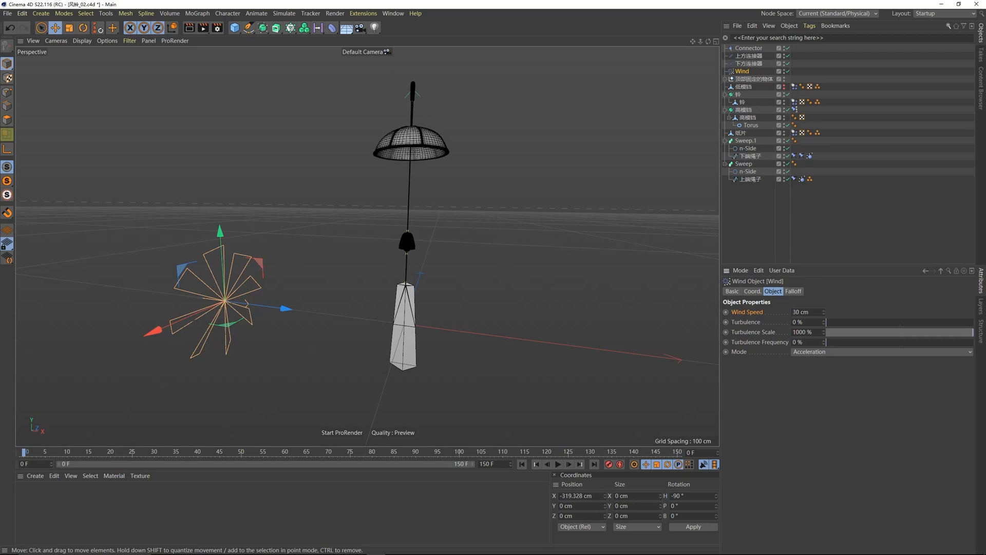
pyautogui.rightClick(728, 314)
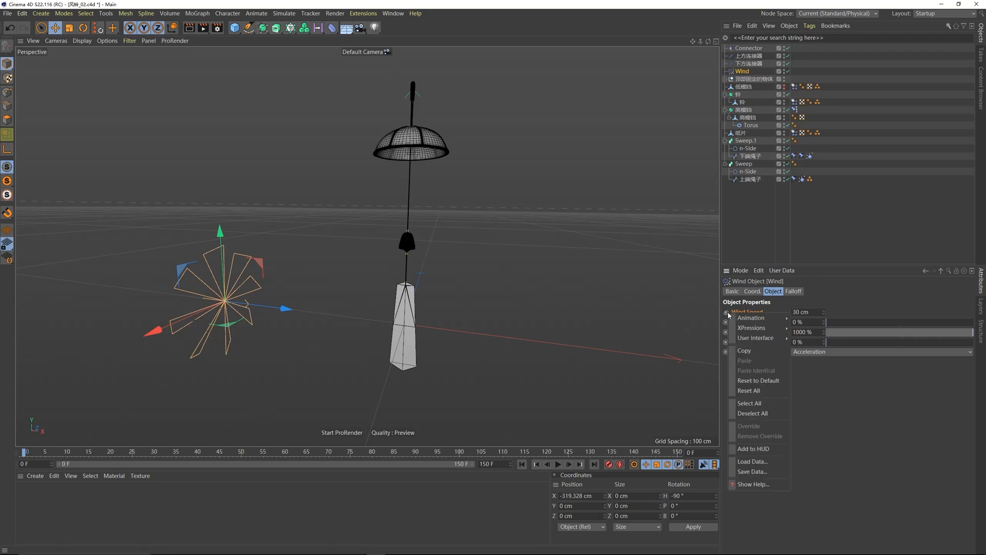
pyautogui.click(727, 308)
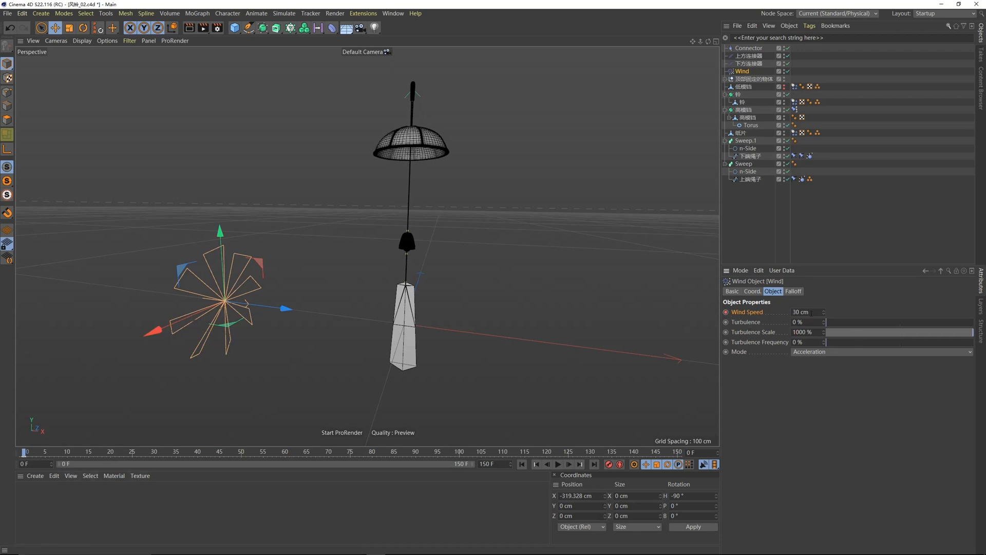
pyautogui.moveTo(24, 452); pyautogui.dragTo(67, 452)
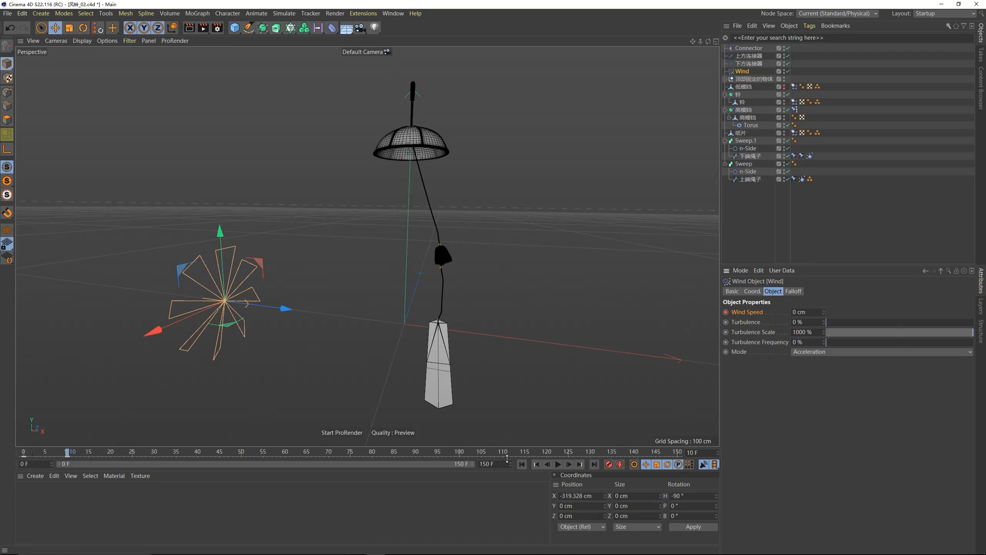
# Step: Replay the simulation from frame 0 several times to examine the swing under the keyframed wind, and rewind
pyautogui.click(522, 465)
pyautogui.click(558, 464)
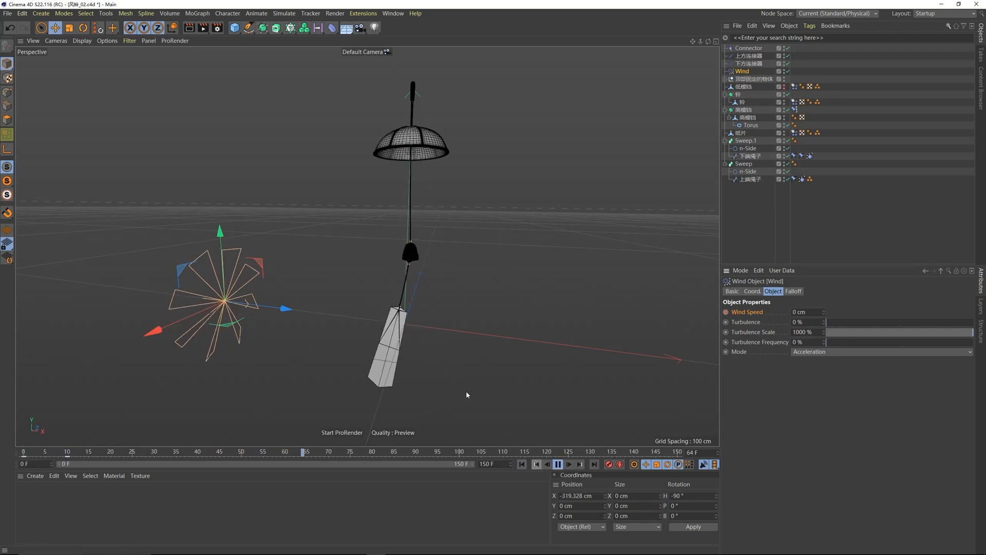
pyautogui.click(523, 465)
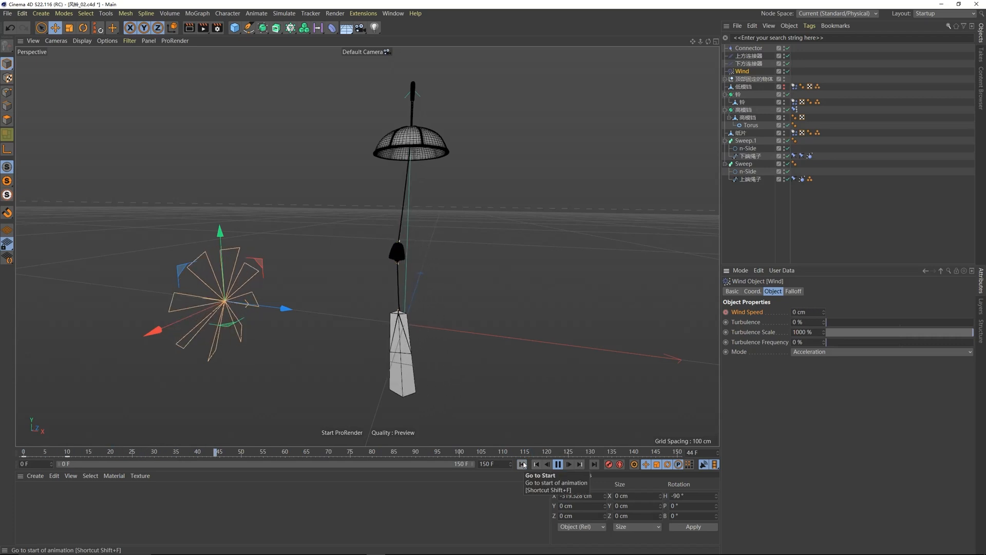
pyautogui.click(523, 464)
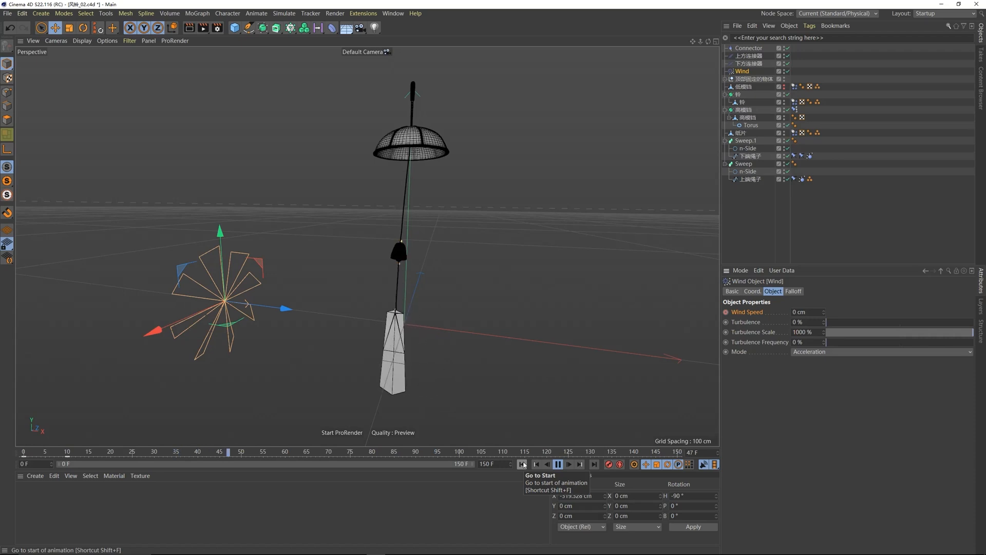
pyautogui.click(523, 465)
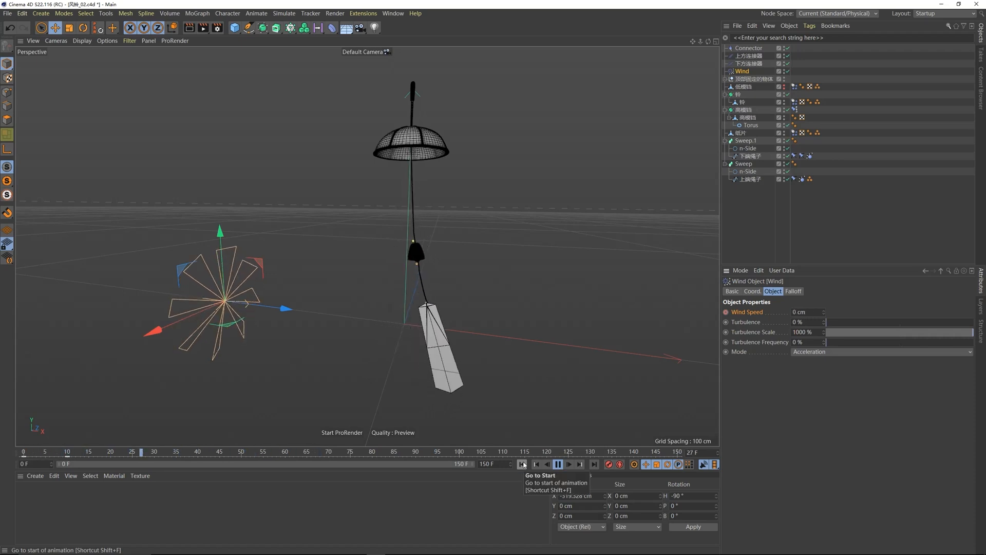
pyautogui.click(522, 464)
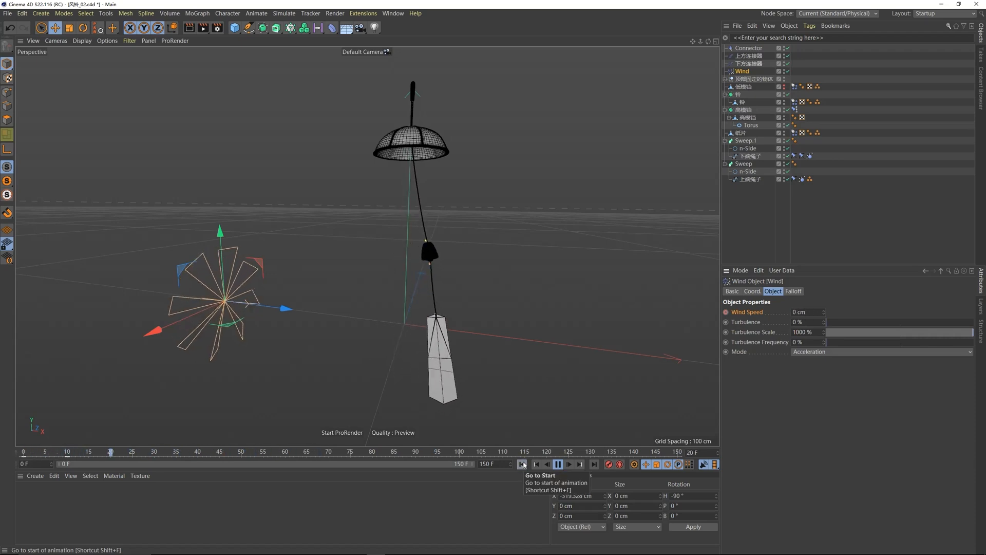
pyautogui.click(522, 465)
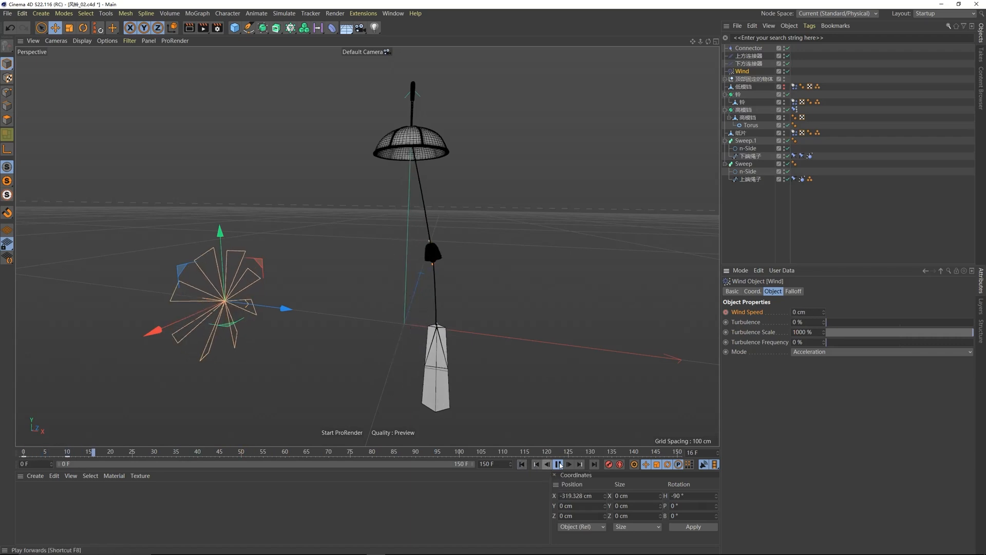
pyautogui.click(559, 464)
pyautogui.click(523, 465)
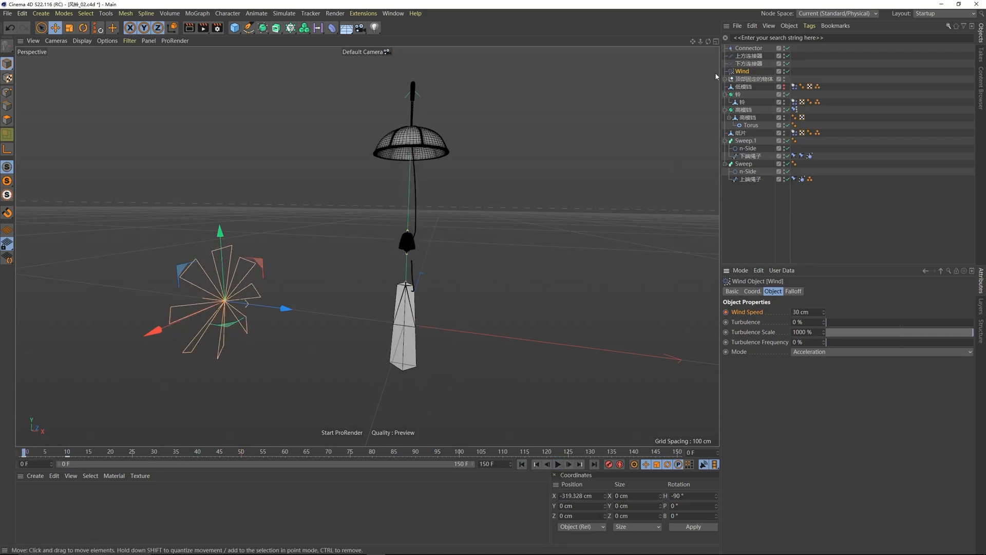
# Step: Try a Stiffness of 8 on the lower spring connector (下方连接器) and play the simulation to check its bounce
pyautogui.click(749, 63)
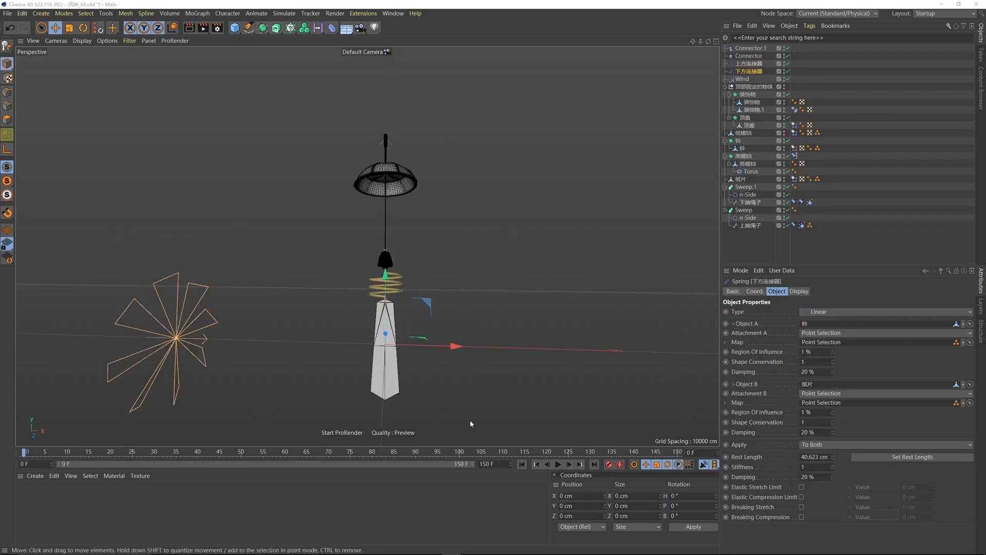
pyautogui.click(557, 464)
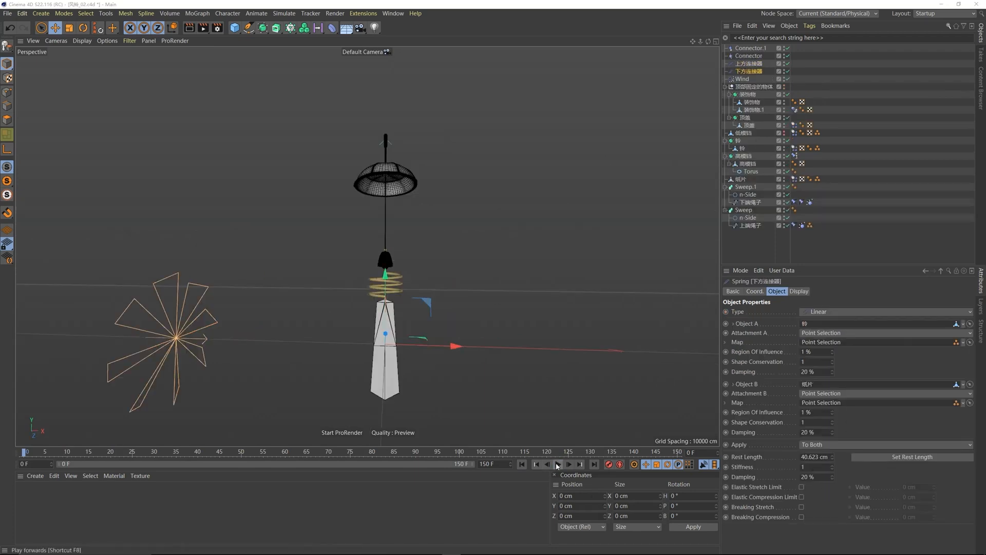
pyautogui.click(522, 464)
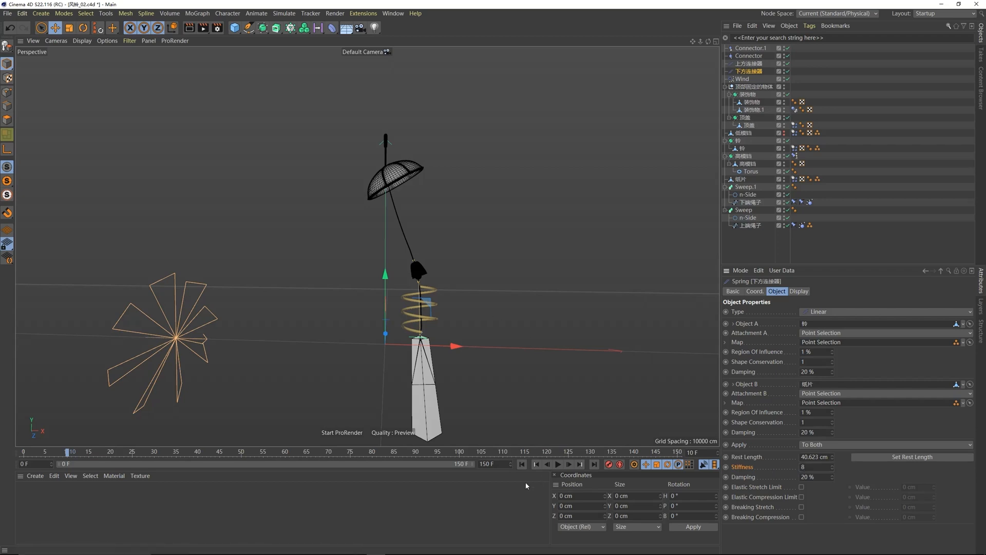
pyautogui.click(558, 465)
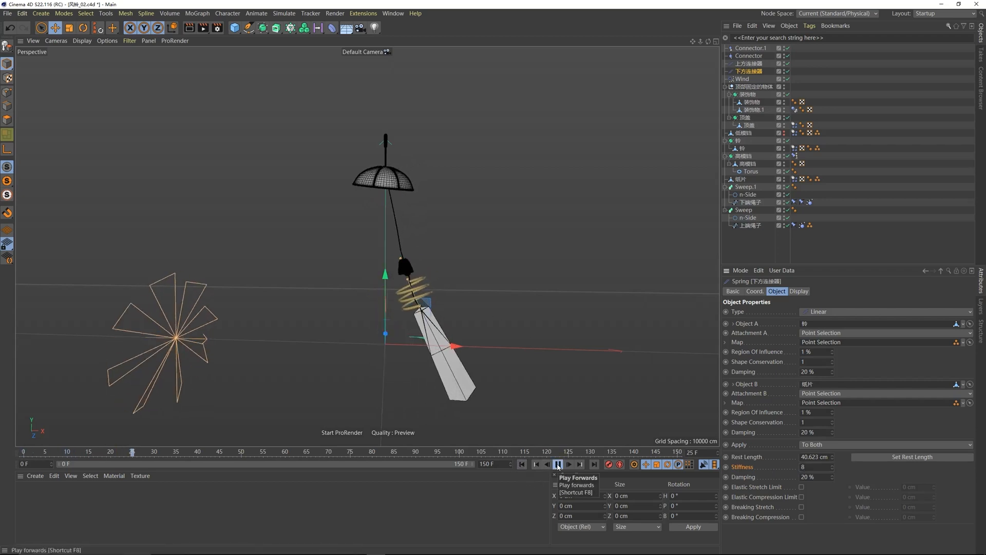
pyautogui.click(537, 464)
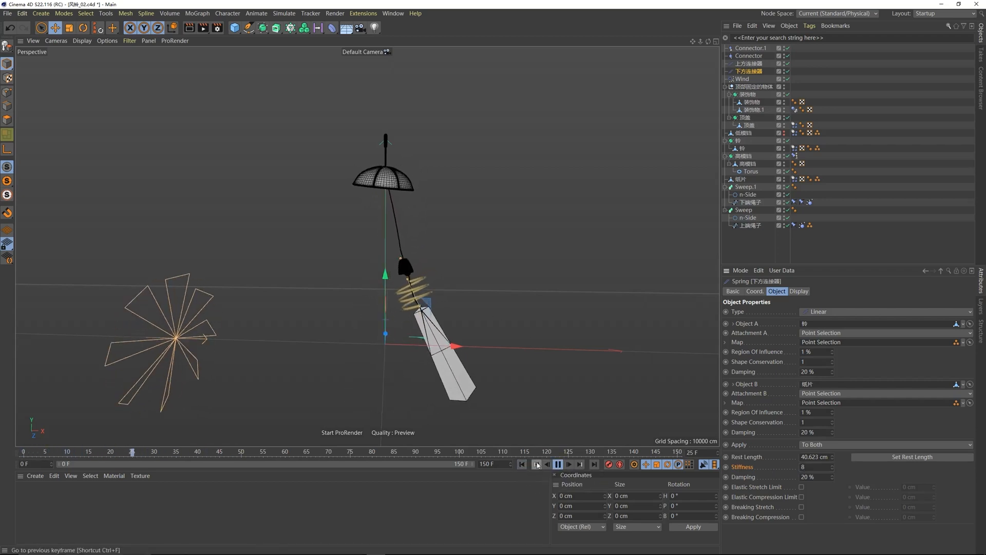
# Step: Set the lower spring's Stiffness to 5, replay the simulation to check the paper strip's motion, and rewind
pyautogui.click(537, 464)
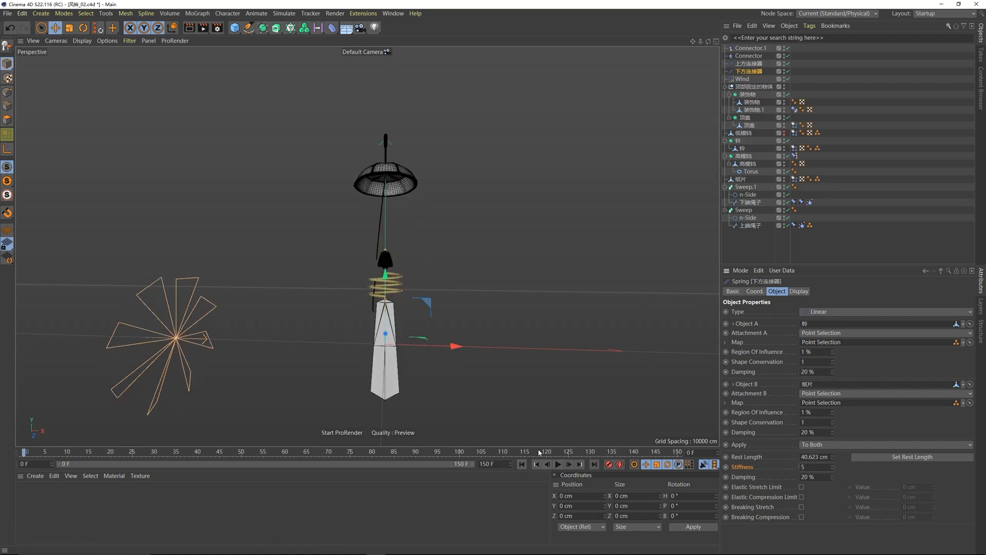
pyautogui.click(558, 464)
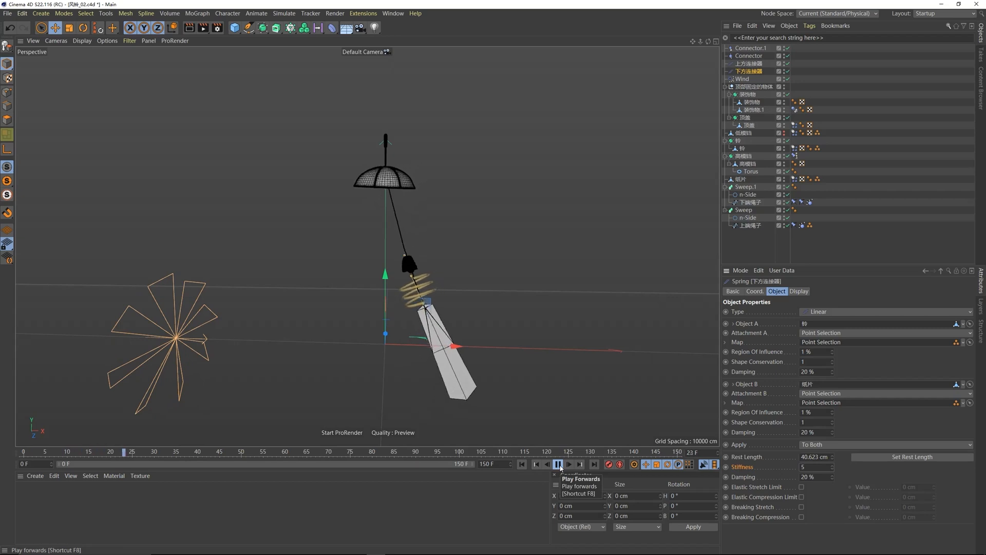
pyautogui.click(523, 464)
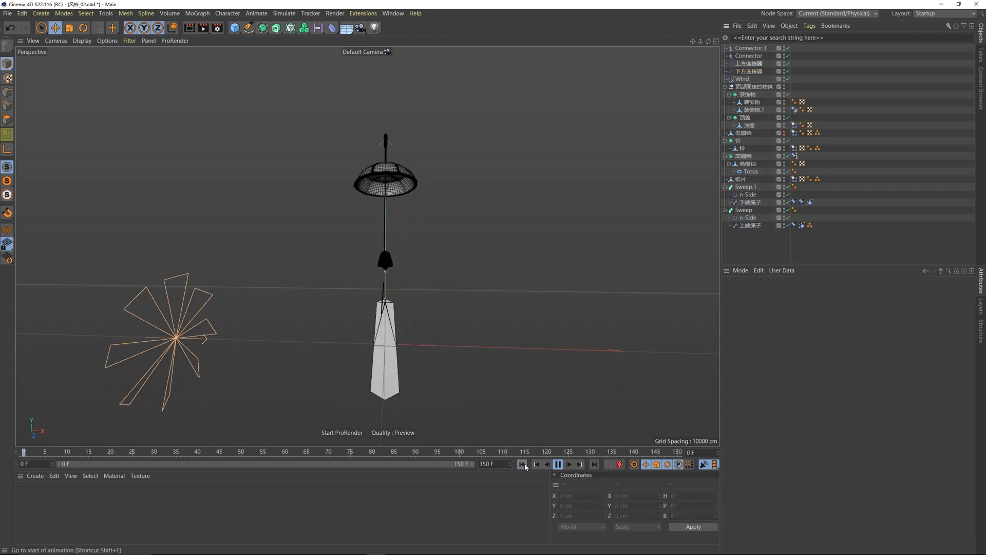
pyautogui.click(558, 465)
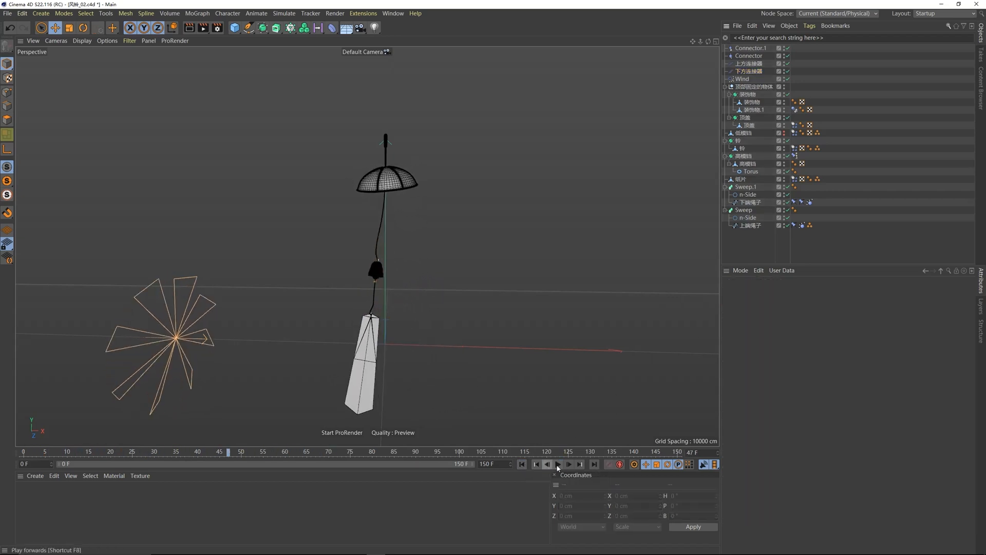
pyautogui.click(522, 464)
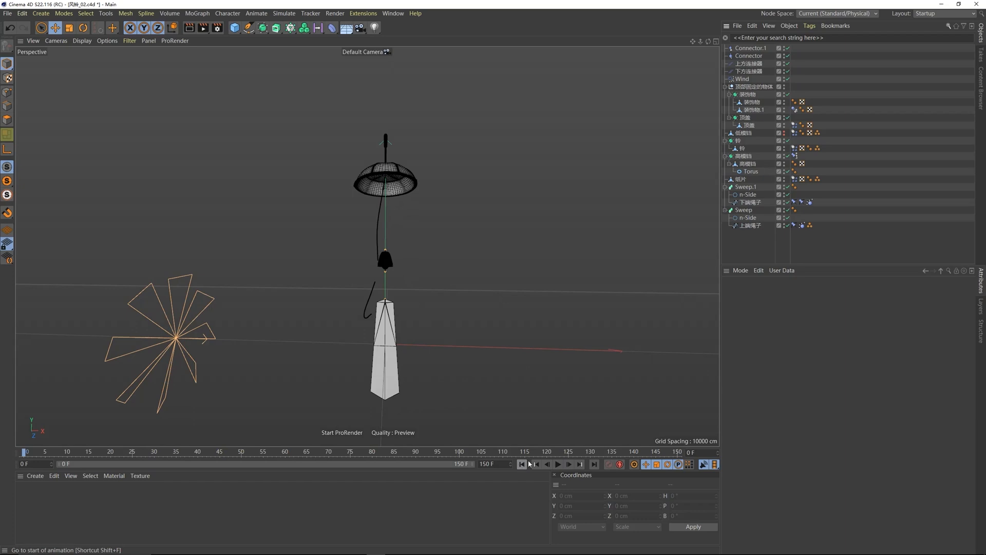
# Step: Inspect the lower spring up close while the simulation plays to frame 12, and set its Rest Length to 43 cm
pyautogui.click(750, 71)
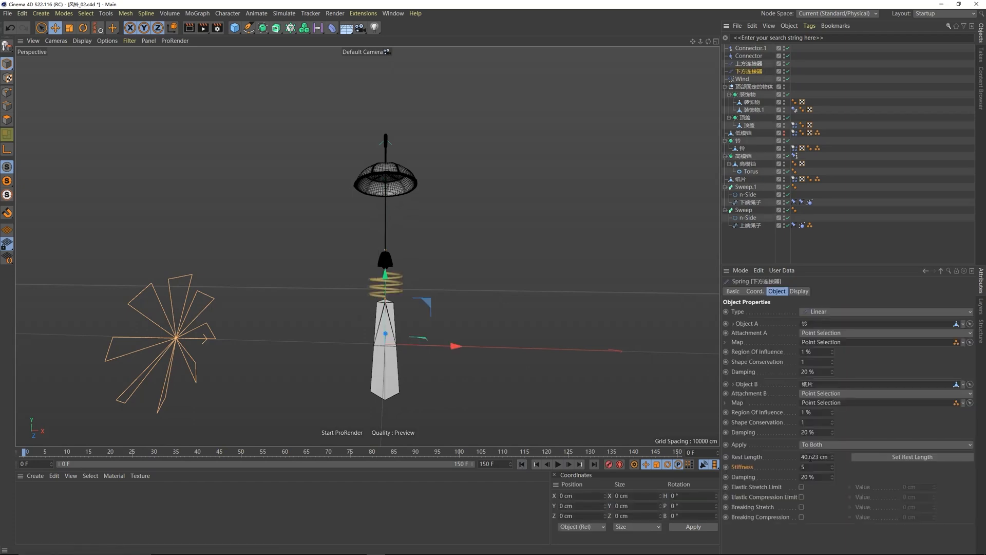
pyautogui.click(815, 456)
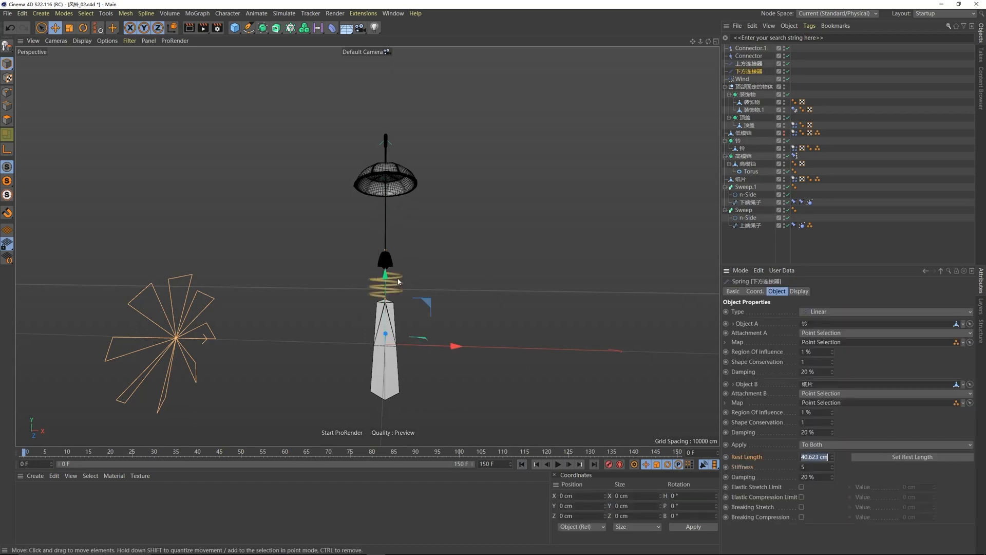
pyautogui.scroll(9, 379, 303)
pyautogui.keyDown('alt'); pyautogui.moveTo(392, 324); pyautogui.dragTo(430, 309); pyautogui.keyUp('alt')
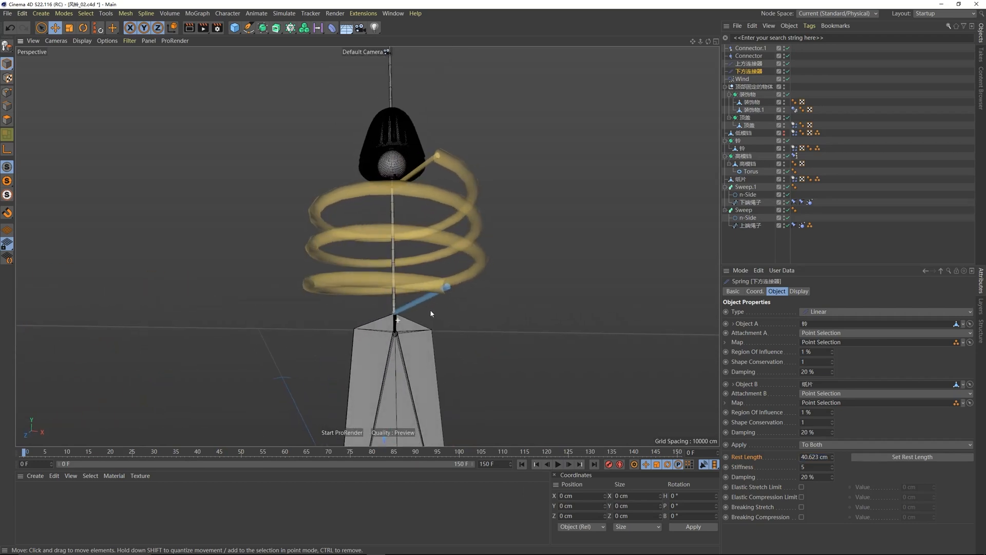
pyautogui.click(557, 463)
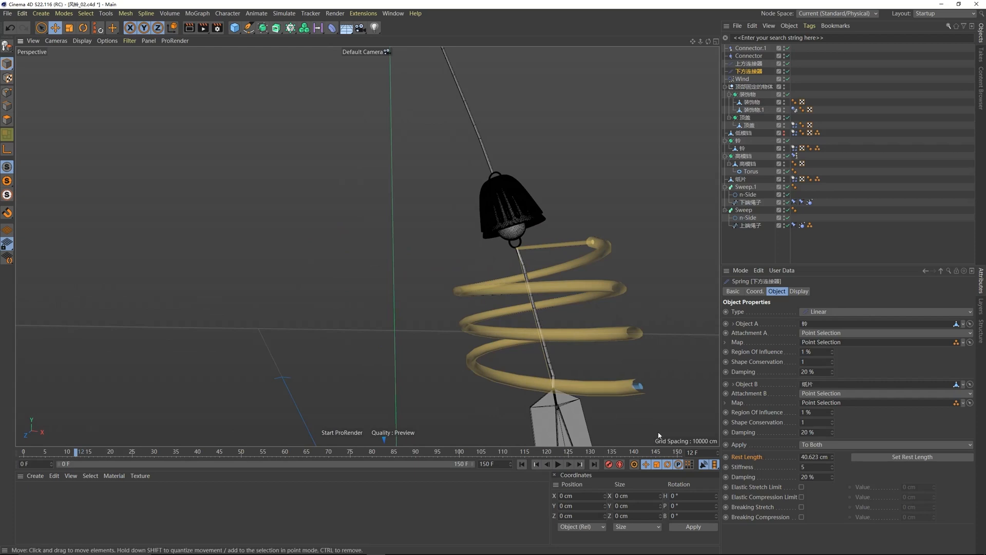
pyautogui.click(811, 457)
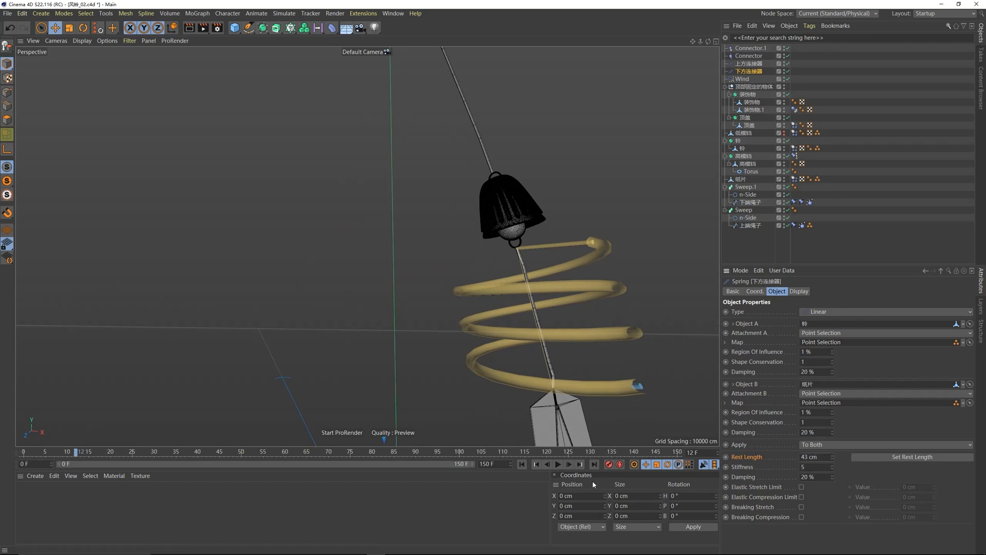
# Step: Review the Connector and the upper and lower spring connectors' settings, replay the simulation to check the swing, and rewind
pyautogui.click(557, 463)
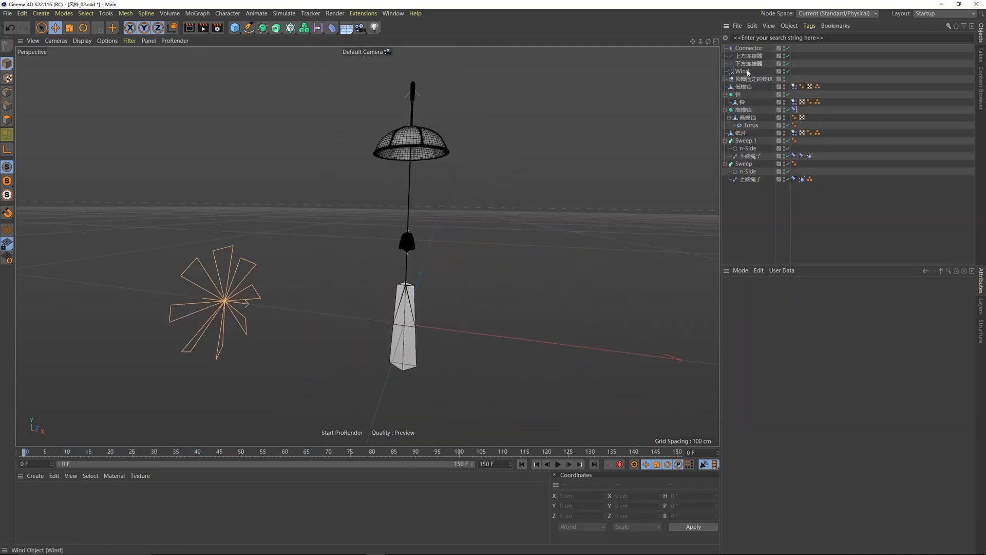
pyautogui.click(748, 48)
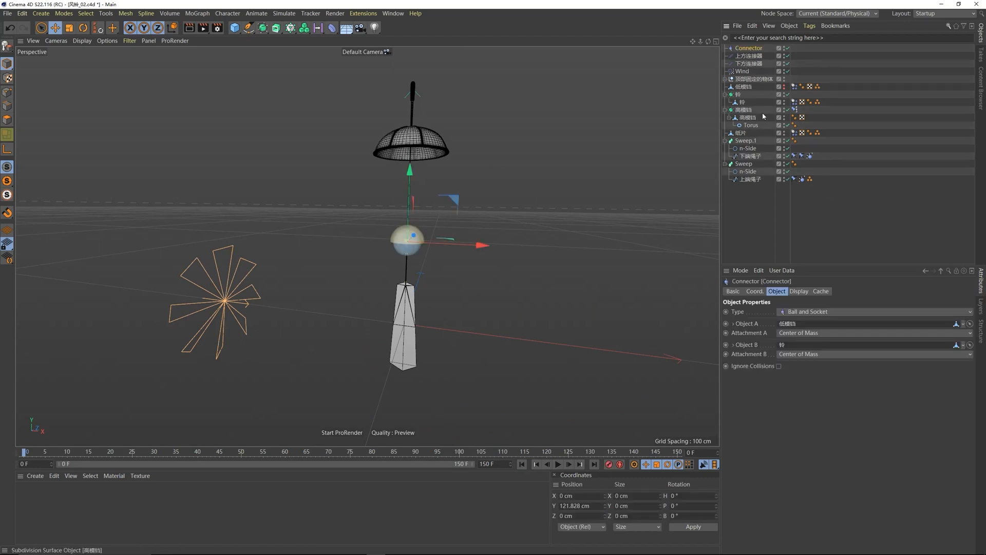
pyautogui.click(748, 56)
pyautogui.click(748, 48)
pyautogui.click(748, 57)
pyautogui.click(748, 64)
pyautogui.click(749, 57)
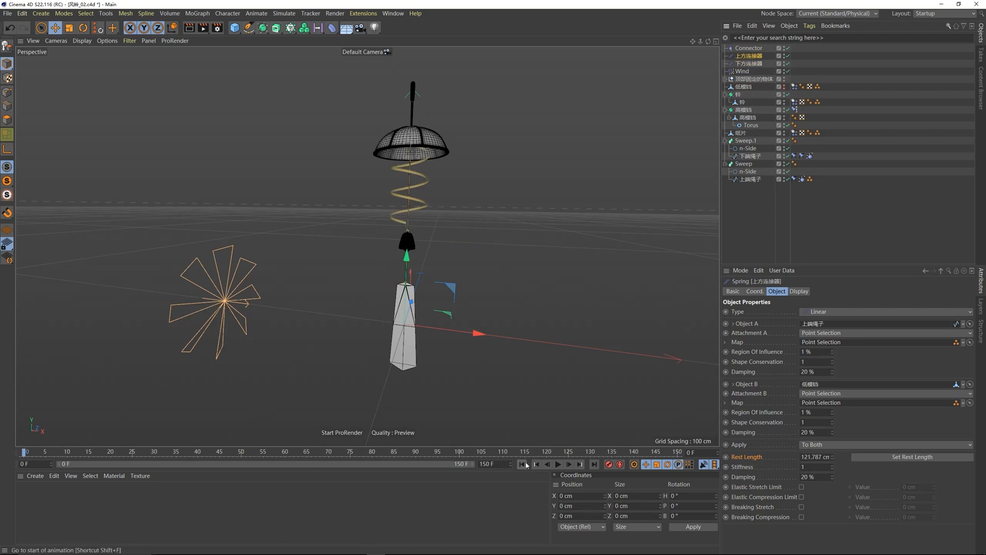
pyautogui.click(558, 465)
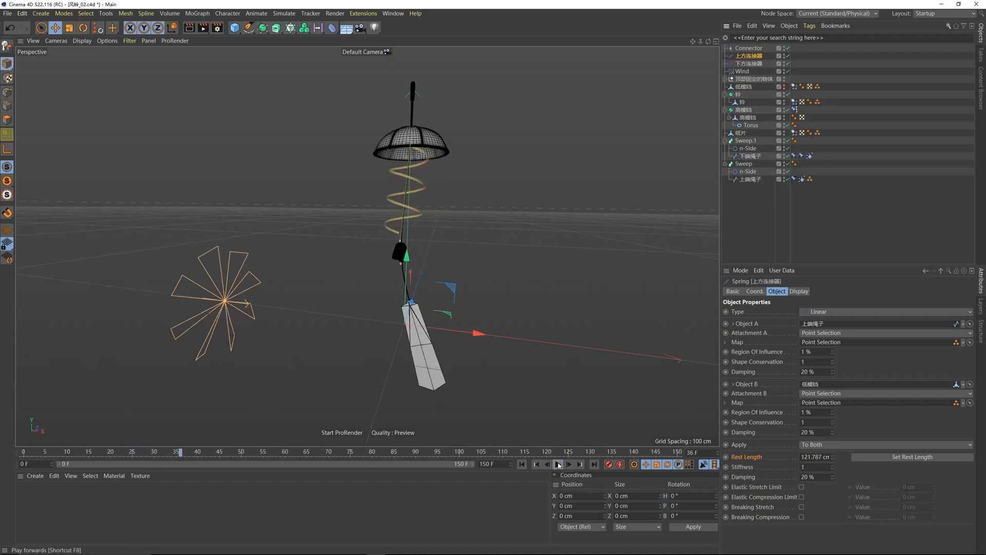
pyautogui.click(521, 464)
# Step: Select the Wind object, replay the simulation to examine how its keyframed Wind Speed drives the swing, and rewind
pyautogui.click(742, 71)
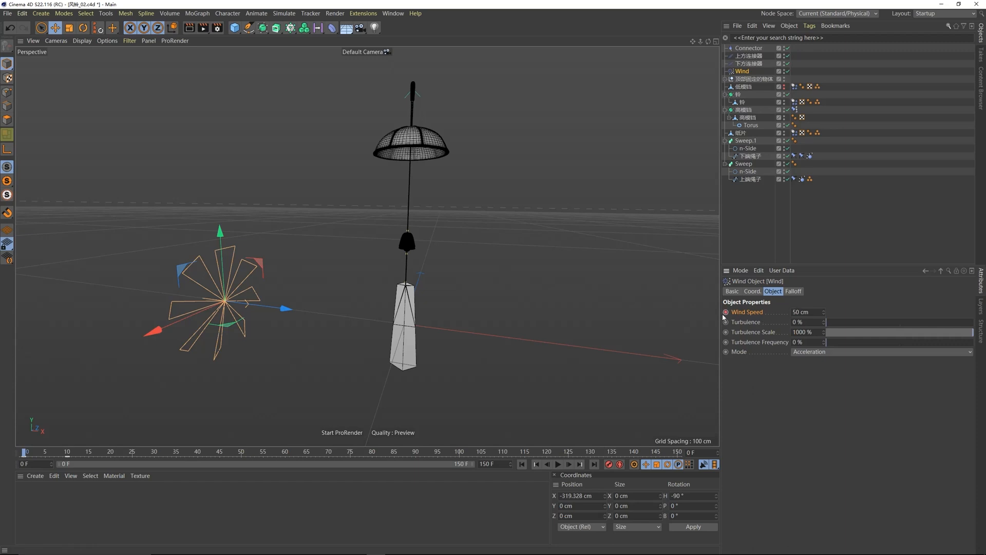
pyautogui.click(557, 464)
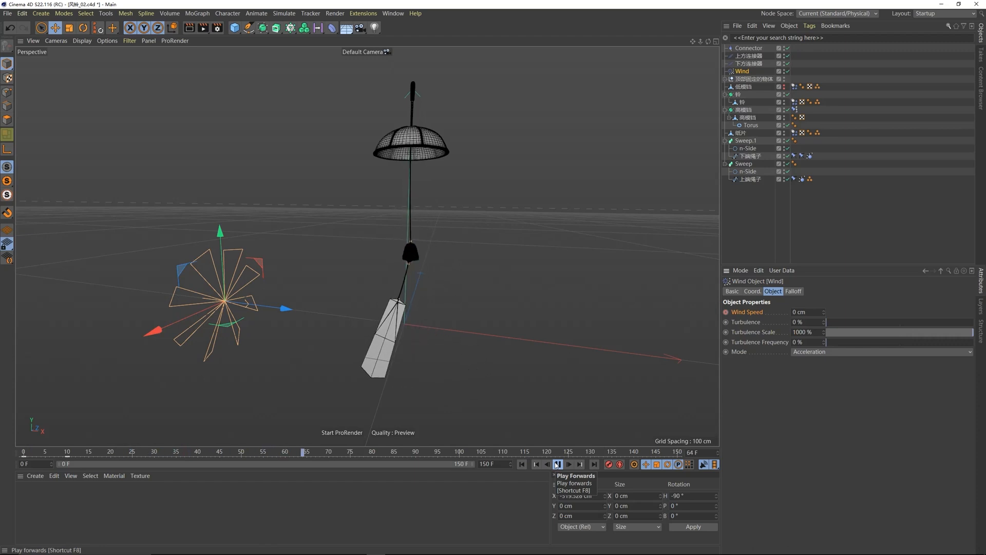
pyautogui.click(527, 464)
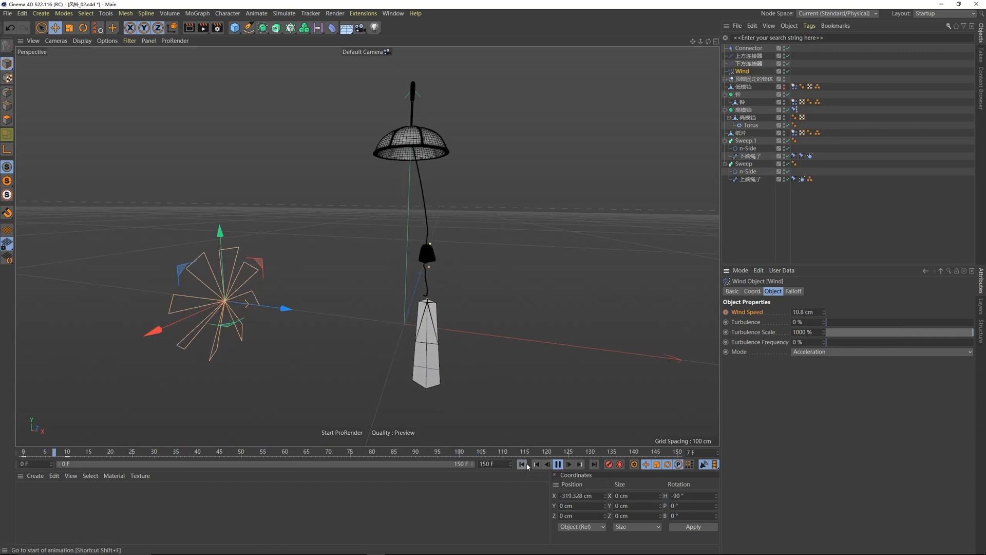
pyautogui.click(558, 464)
pyautogui.click(522, 464)
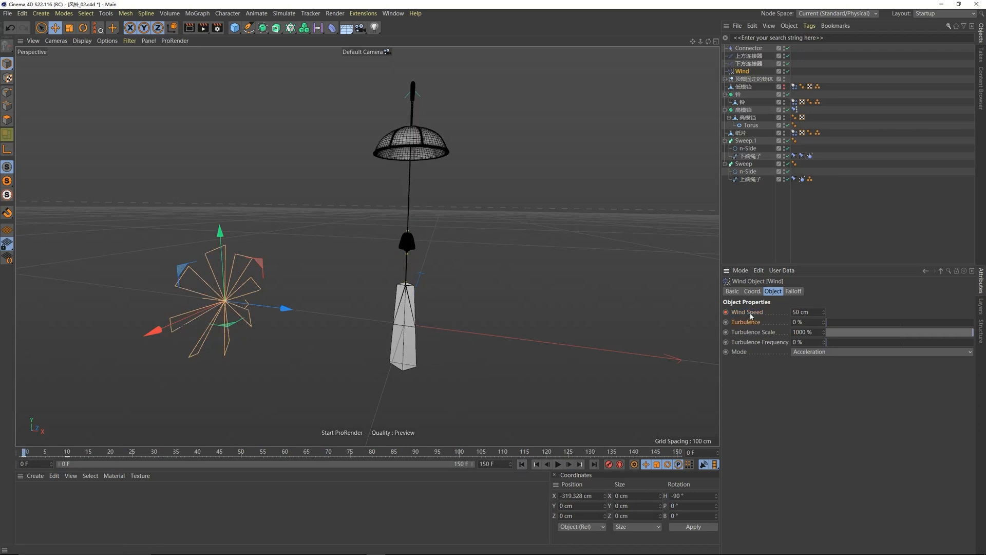
pyautogui.keyDown('alt'); pyautogui.moveTo(292, 319); pyautogui.dragTo(258, 350); pyautogui.keyUp('alt')
pyautogui.hotkey('ctrl', 'alt', 'a')
pyautogui.moveTo(113, 183); pyautogui.dragTo(603, 460)
pyautogui.moveTo(262, 302); pyautogui.dragTo(430, 344)
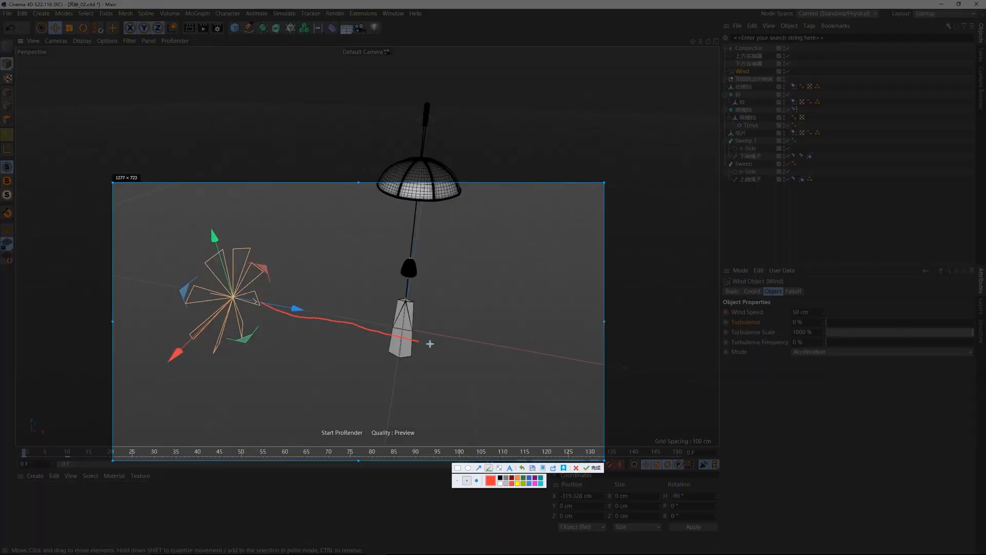
pyautogui.hotkey('ctrl', 'z')
pyautogui.moveTo(376, 331); pyautogui.dragTo(567, 350)
pyautogui.hotkey('ctrl', 'z')
pyautogui.press('Escape')
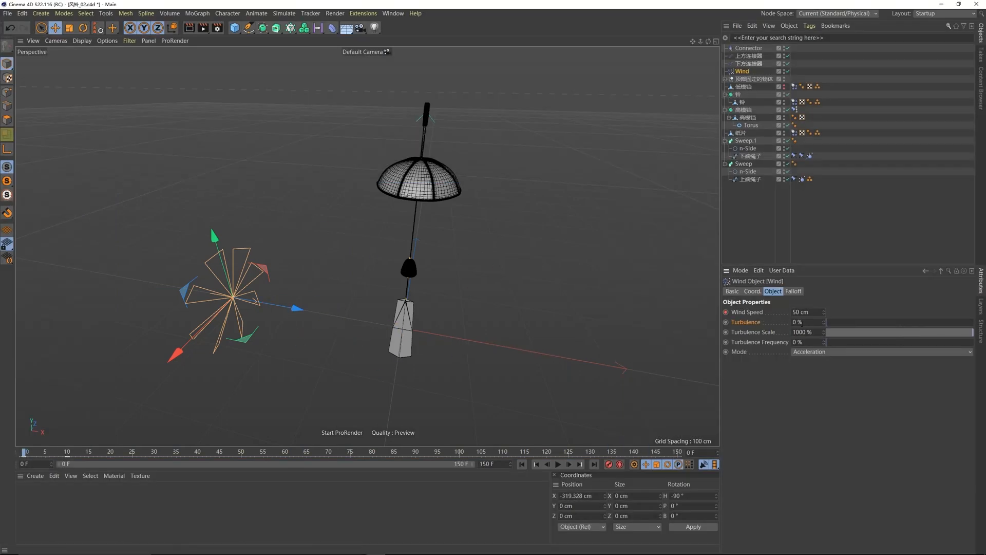
# Step: Test the Wind object's Turbulence at 32.94% and 63.15% during playback, and reset it to 0%
pyautogui.moveTo(832, 324); pyautogui.dragTo(857, 326)
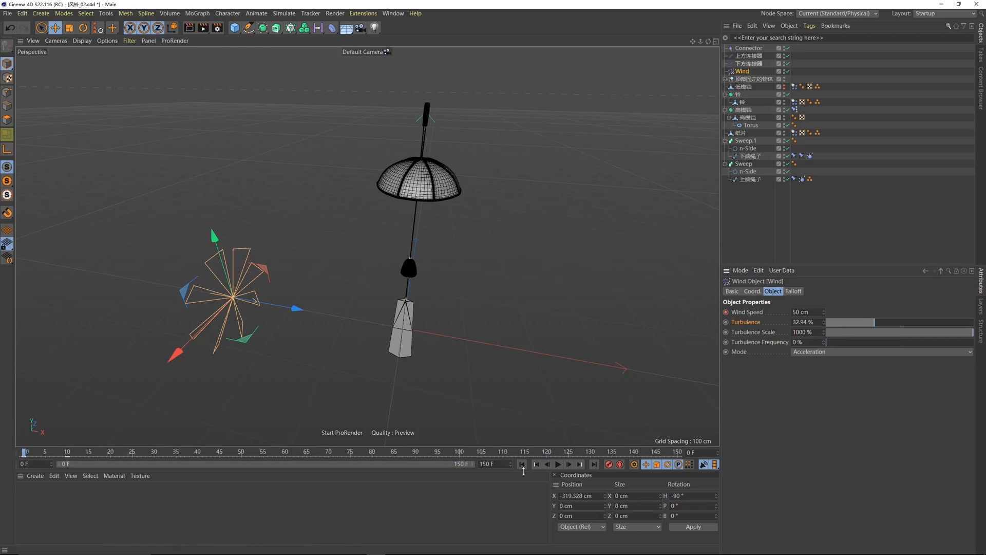
pyautogui.click(558, 463)
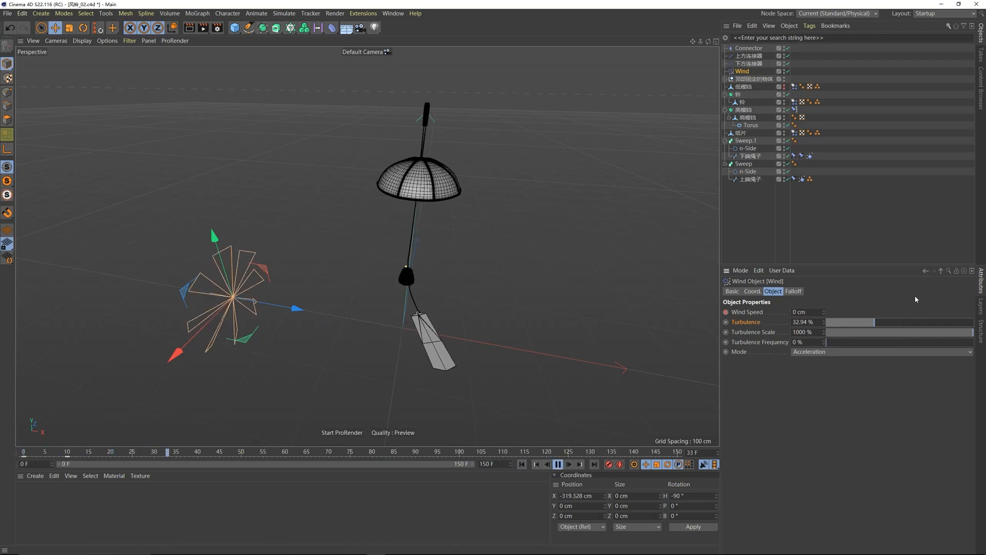
pyautogui.click(918, 322)
pyautogui.click(522, 464)
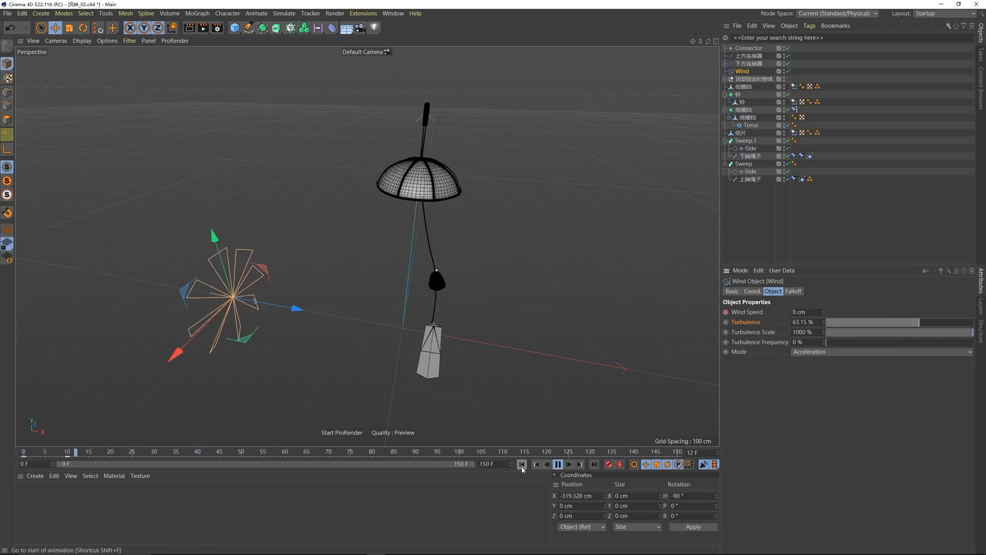
pyautogui.click(522, 464)
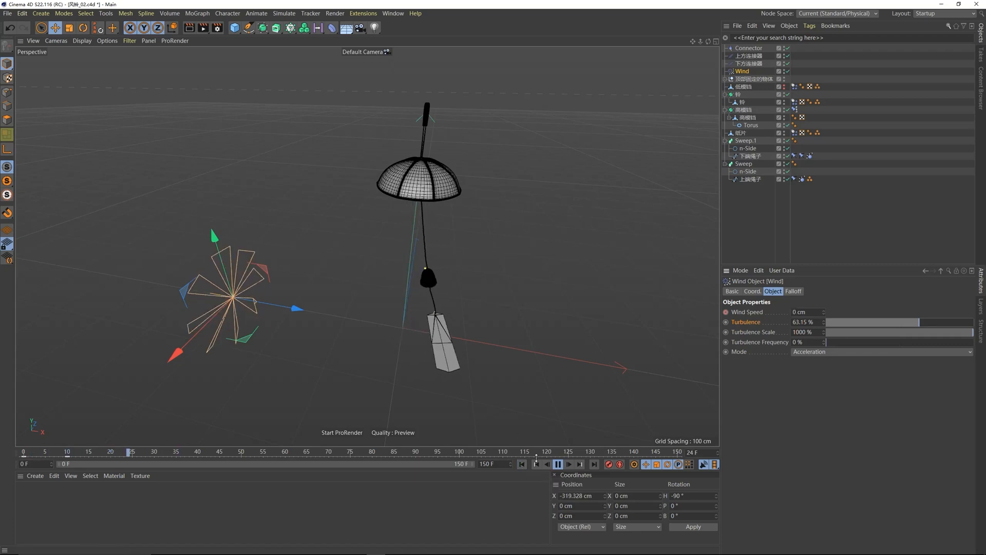
pyautogui.click(558, 463)
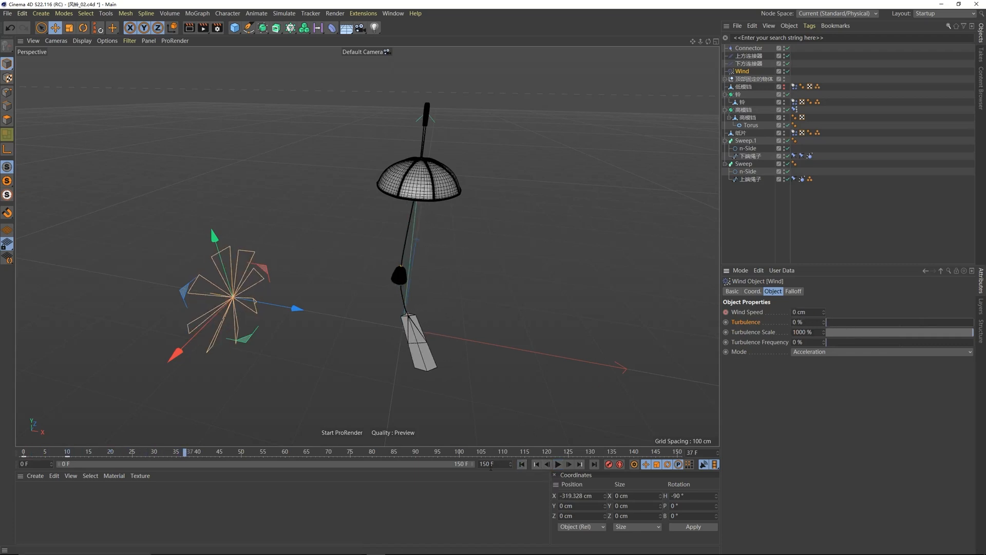
# Step: Replay the simulation from frame 0 with turbulence off to check the chime's swing, and return to the first frame
pyautogui.click(522, 464)
pyautogui.click(558, 463)
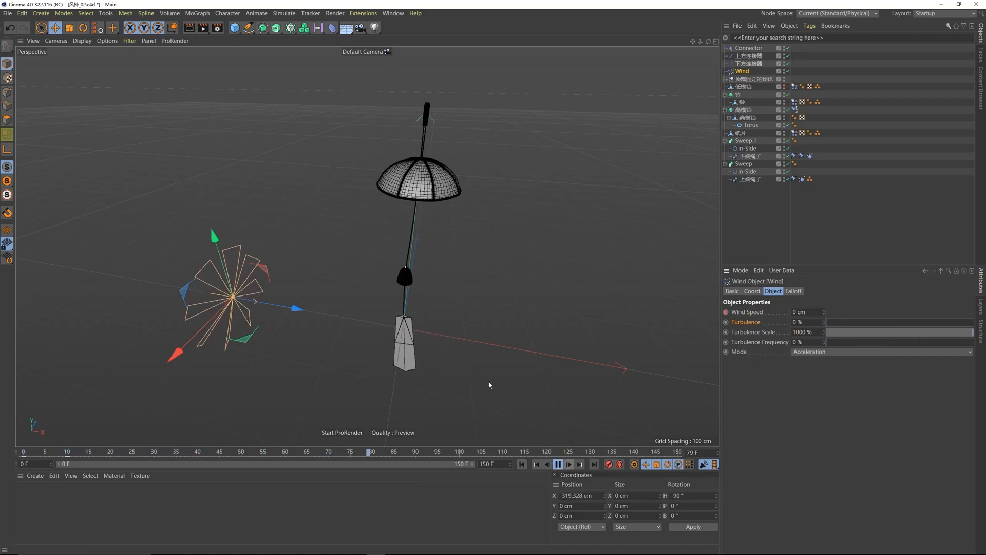
pyautogui.keyDown('alt'); pyautogui.moveTo(430, 209); pyautogui.dragTo(457, 204); pyautogui.keyUp('alt')
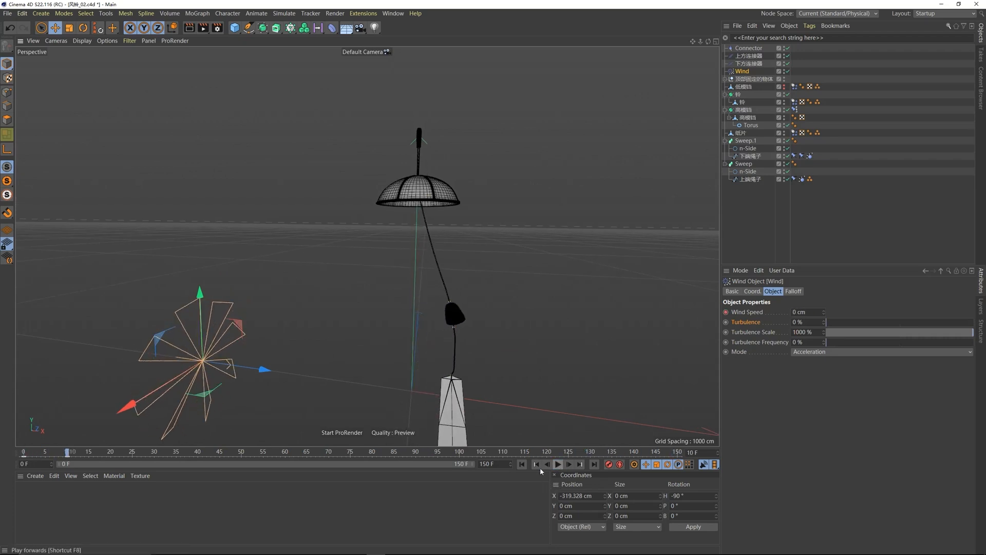
pyautogui.click(522, 463)
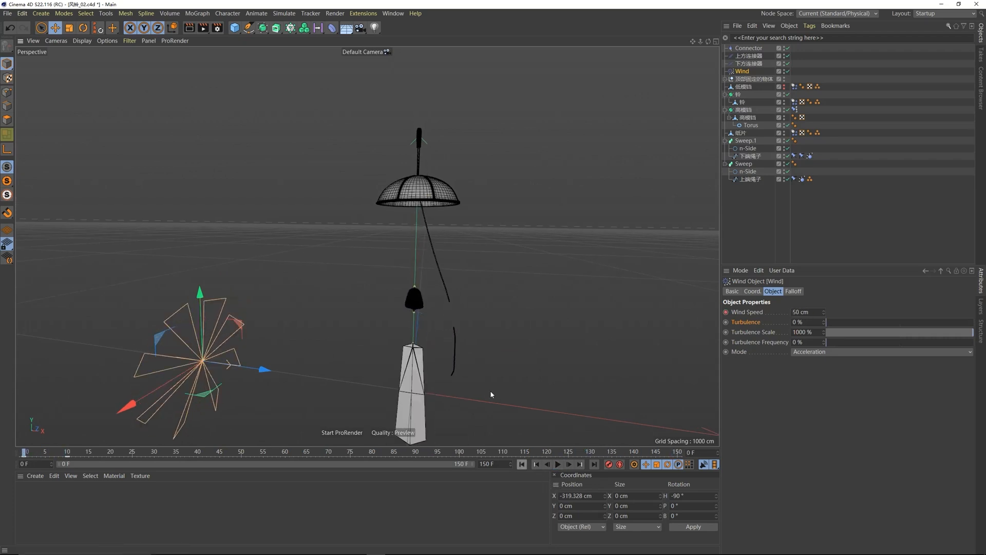
# Step: Try the Rotate tool on the top cover (顶盖) and undo the rotation
pyautogui.click(424, 183)
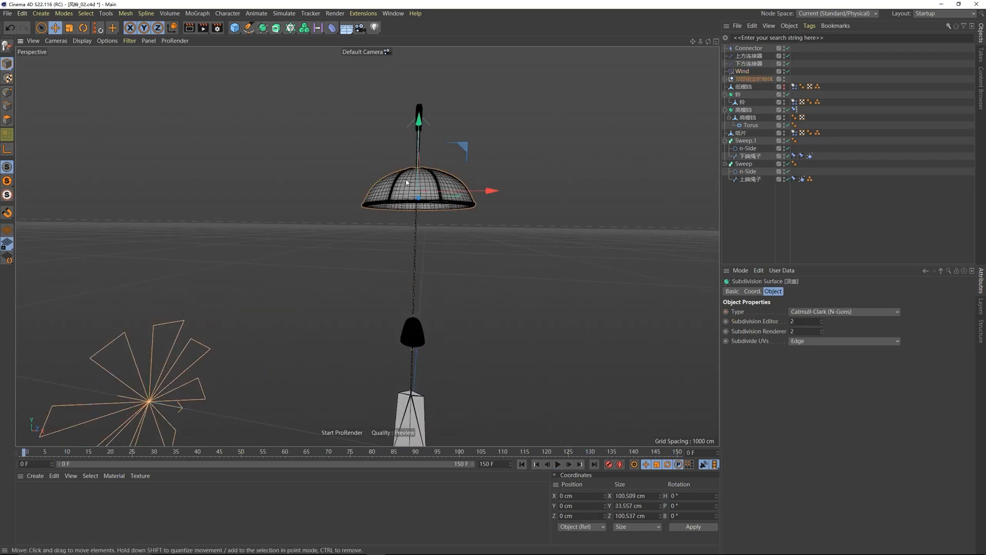
pyautogui.scroll(2, 422, 174)
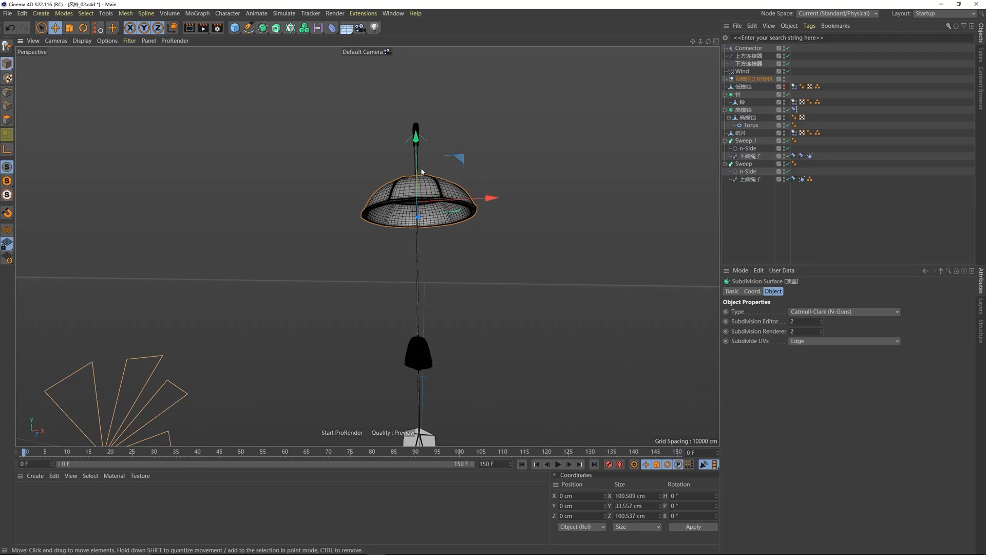
pyautogui.moveTo(422, 171)
pyautogui.keyDown('alt'); pyautogui.mouseDown()
pyautogui.moveTo(459, 174)
pyautogui.moveTo(425, 171)
pyautogui.moveTo(430, 188)
pyautogui.mouseUp(); pyautogui.keyUp('alt')
pyautogui.click(83, 27)
pyautogui.hotkey('ctrl', 'z')
pyautogui.scroll(4, 423, 167)
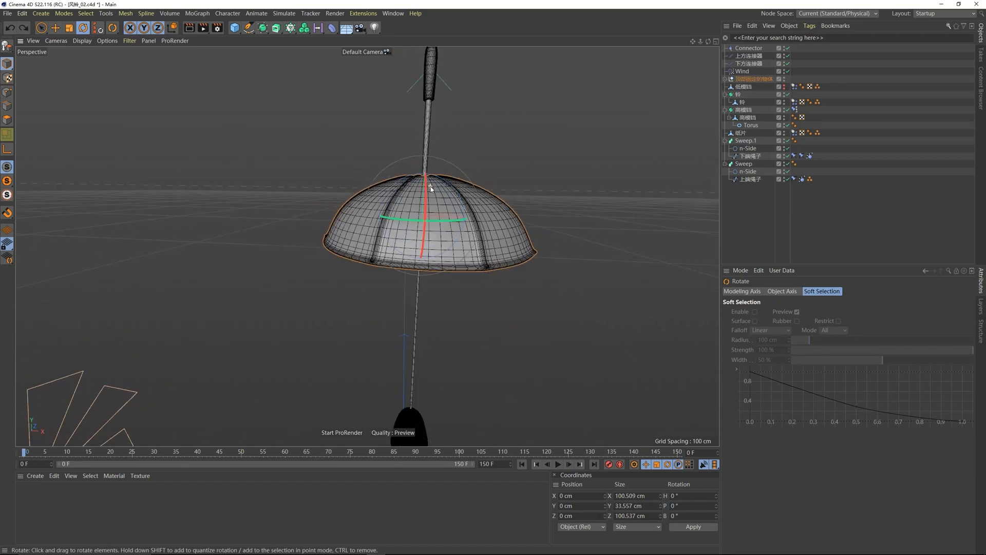
pyautogui.click(426, 144)
pyautogui.click(438, 197)
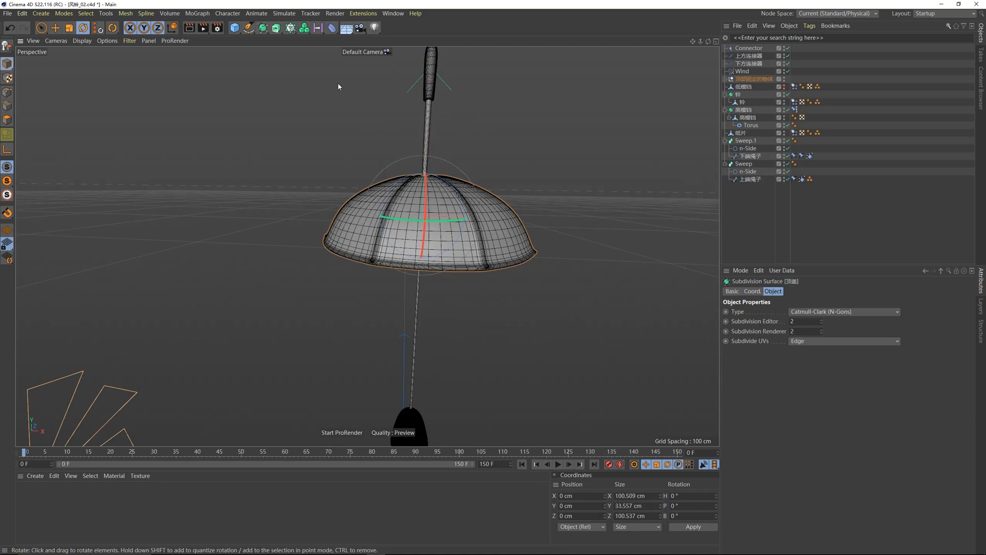
# Step: Add a second dynamics Connector to the scene and set its Type to Ragdoll
pyautogui.click(284, 13)
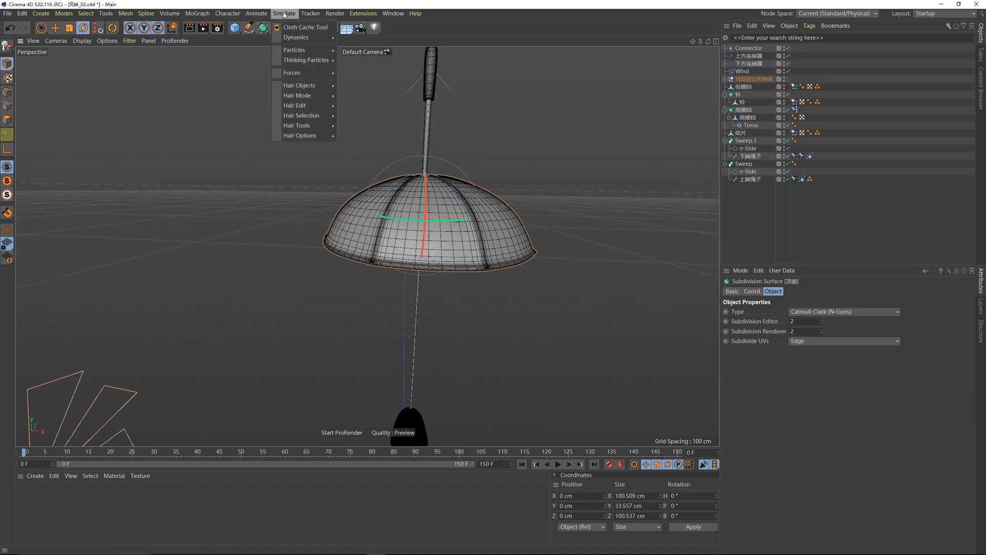
pyautogui.moveTo(303, 37)
pyautogui.click(359, 38)
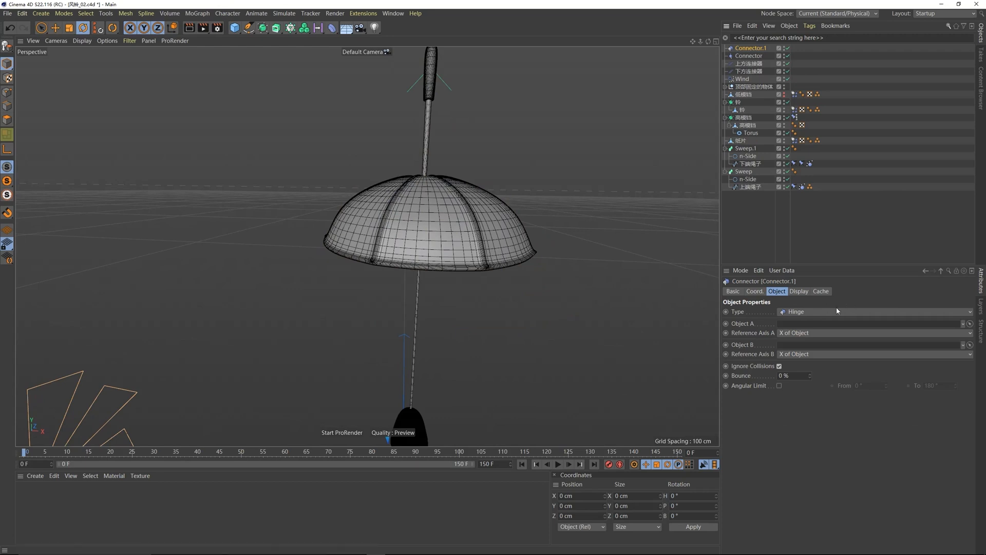
pyautogui.click(794, 311)
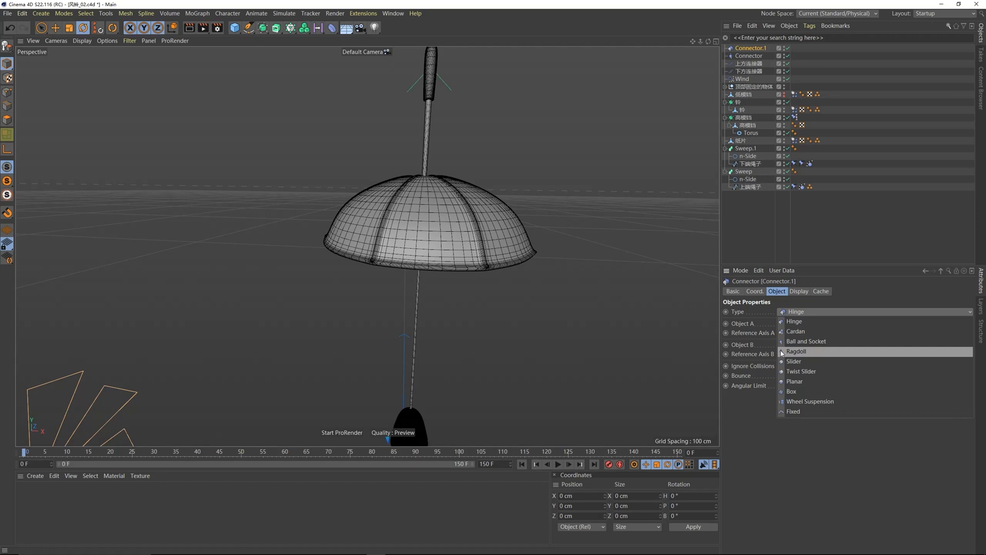
pyautogui.click(836, 245)
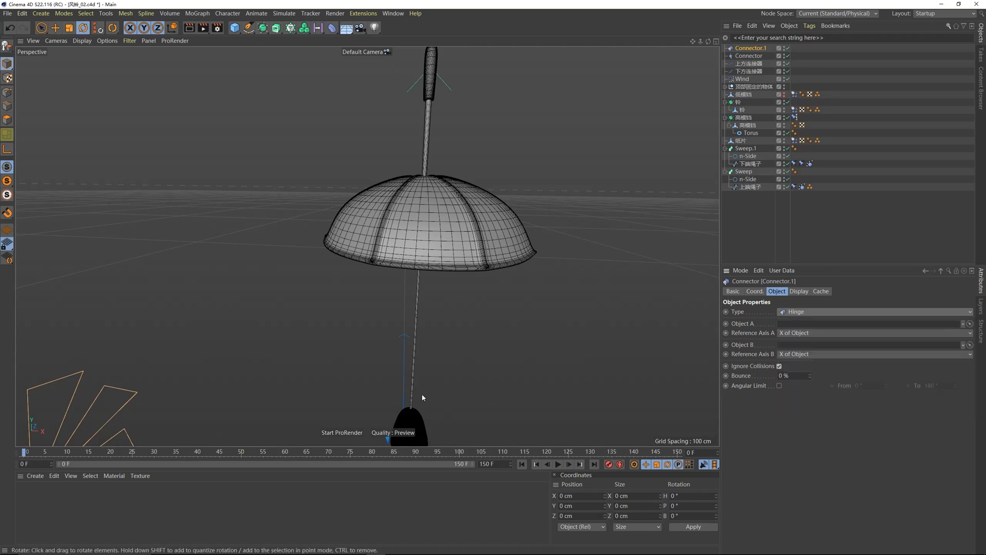
pyautogui.keyDown('alt'); pyautogui.moveTo(402, 404); pyautogui.dragTo(403, 360, button='middle'); pyautogui.keyUp('alt')
pyautogui.keyDown('alt'); pyautogui.moveTo(460, 382); pyautogui.dragTo(598, 244, button='middle'); pyautogui.keyUp('alt')
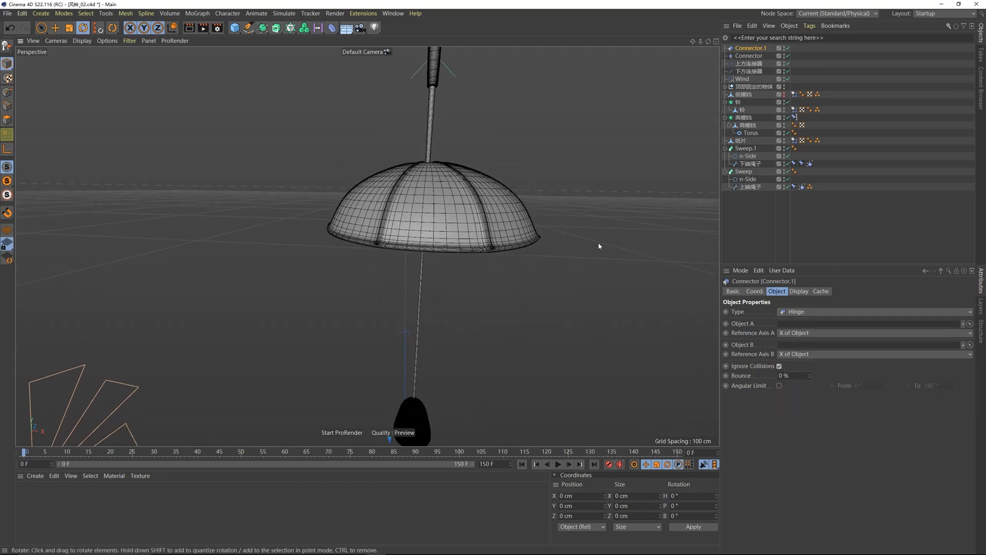
pyautogui.click(791, 312)
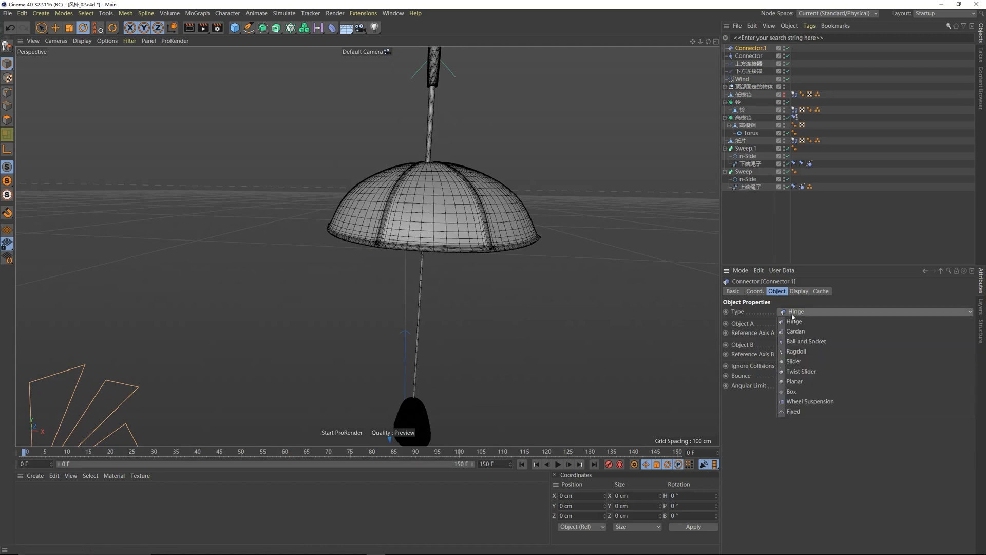
pyautogui.click(795, 352)
# Step: Move the Ragdoll connector straight up to about Y 273 cm, at the rod just above the top cover
pyautogui.scroll(-5, 442, 288)
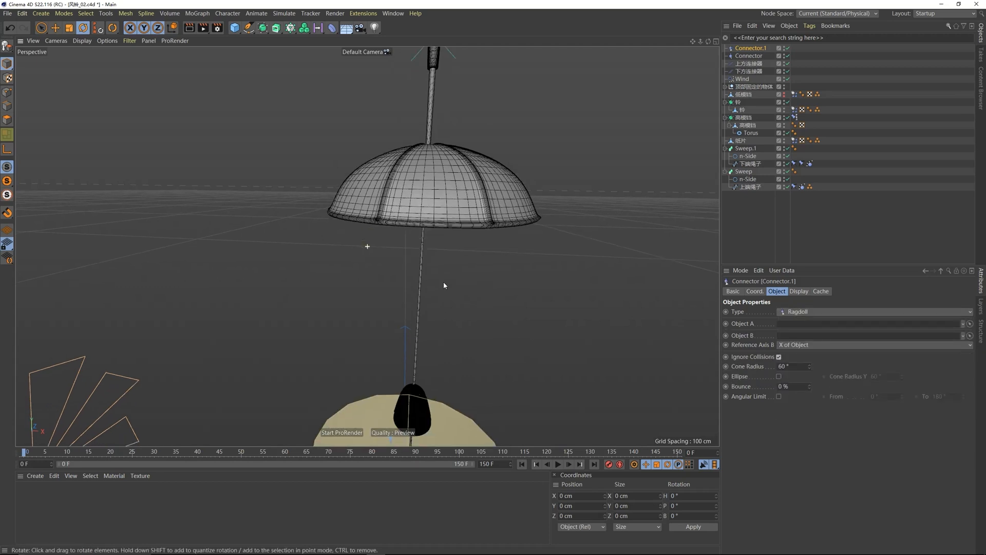
pyautogui.click(55, 28)
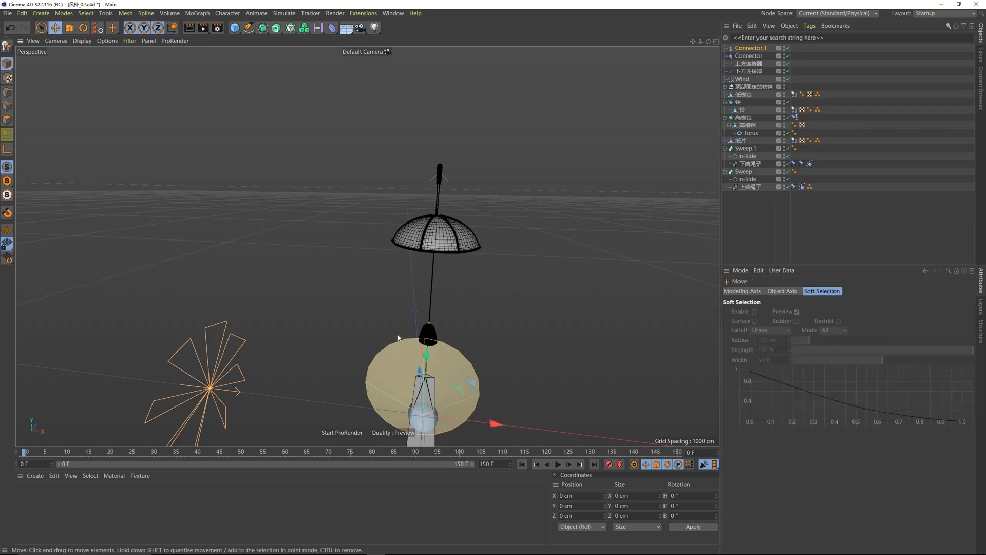
pyautogui.moveTo(430, 350); pyautogui.dragTo(473, 149)
pyautogui.scroll(5, 454, 188)
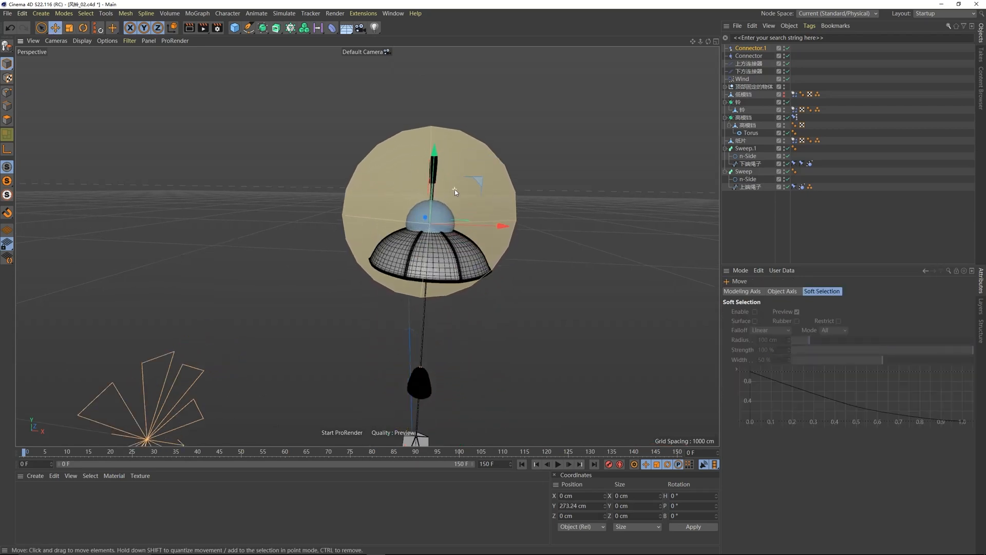
# Step: Assign the rod mesh 装饰物.1 as Object A of the Ragdoll connector
pyautogui.click(505, 184)
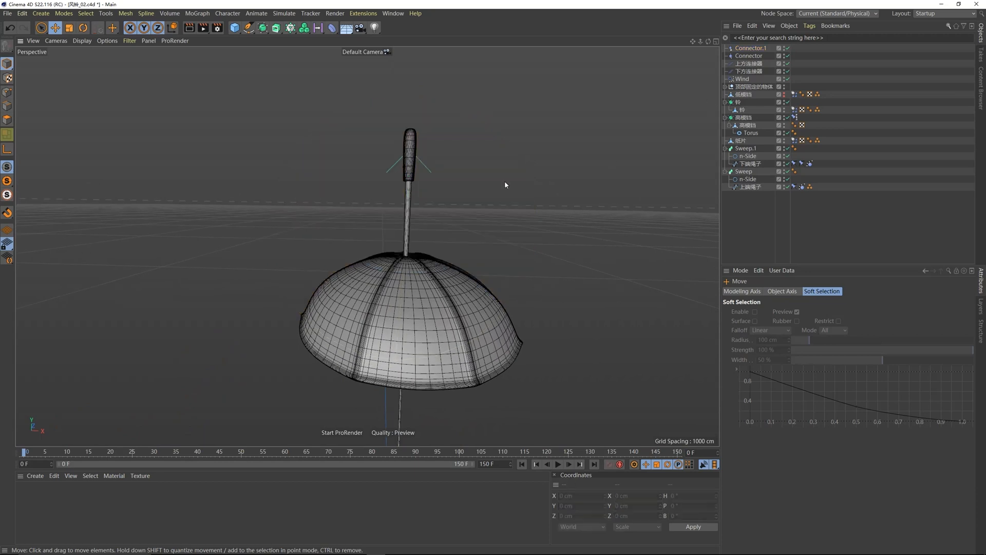
pyautogui.click(407, 198)
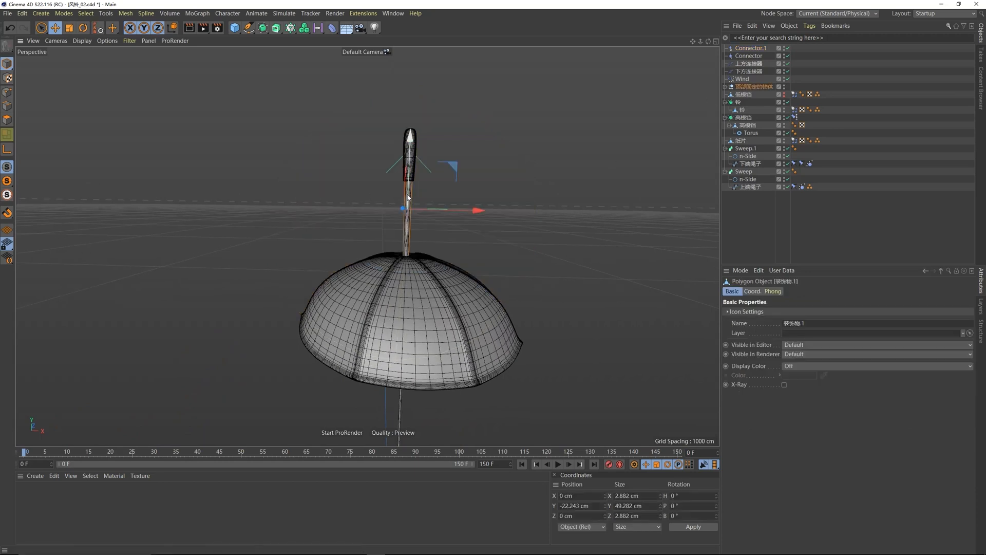
pyautogui.click(753, 48)
pyautogui.click(725, 86)
pyautogui.click(747, 95)
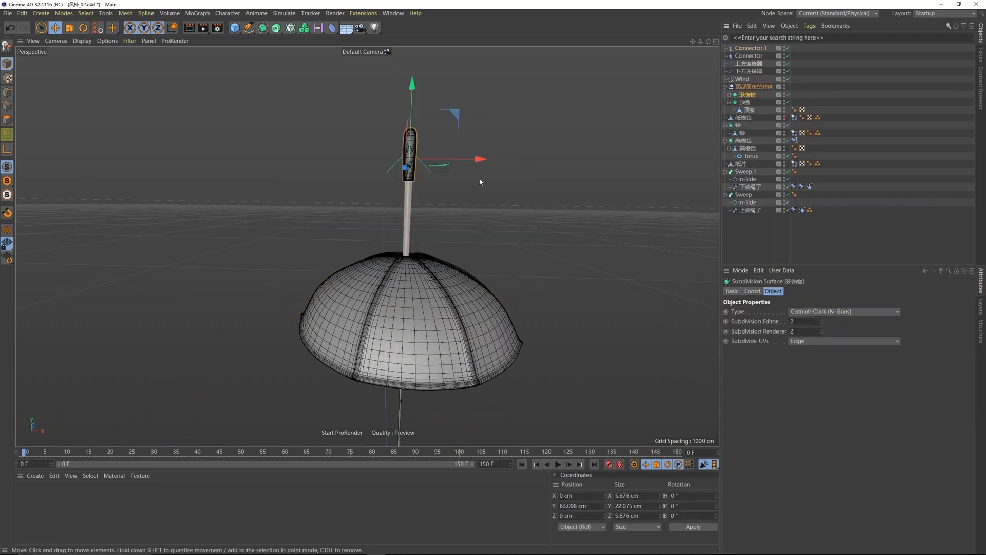
pyautogui.click(411, 209)
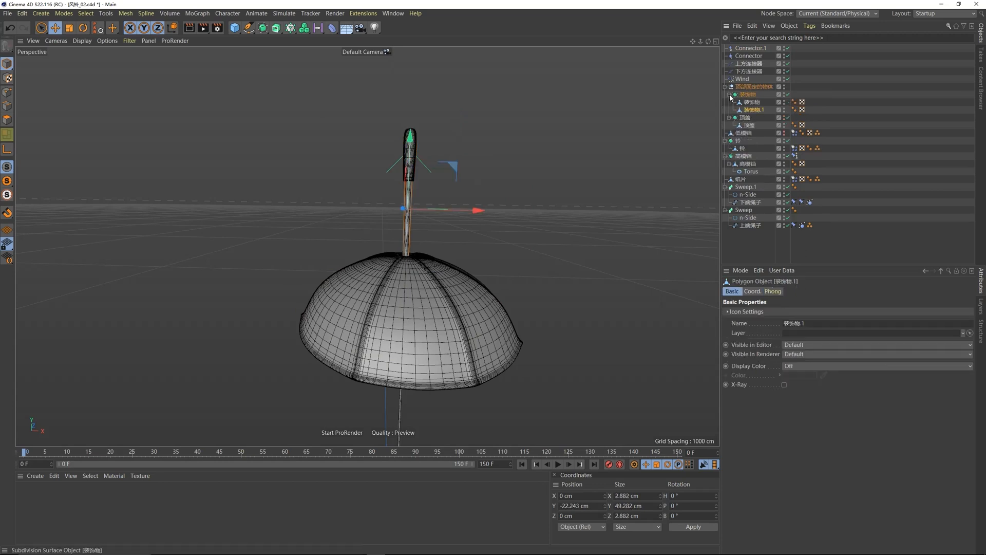
pyautogui.click(750, 49)
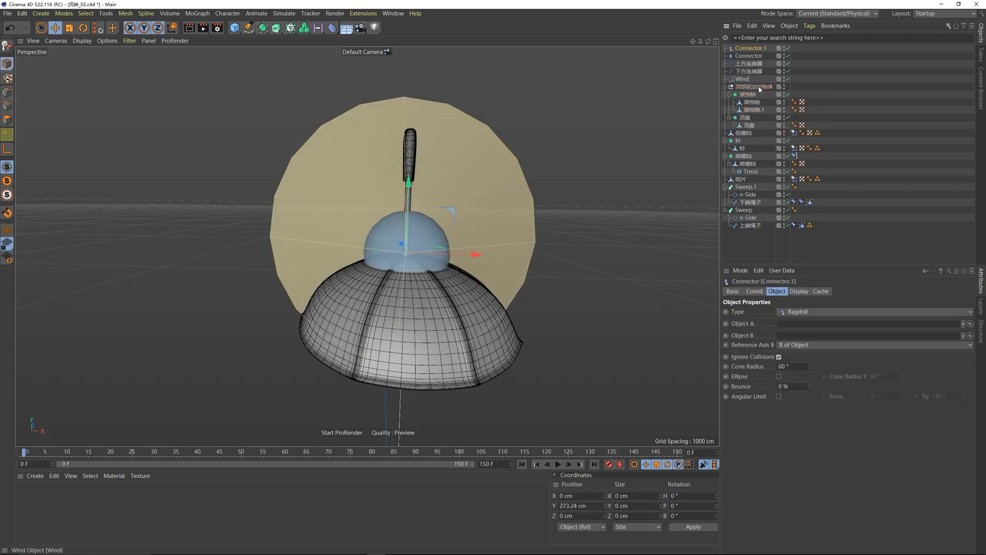
pyautogui.moveTo(754, 112); pyautogui.dragTo(792, 325)
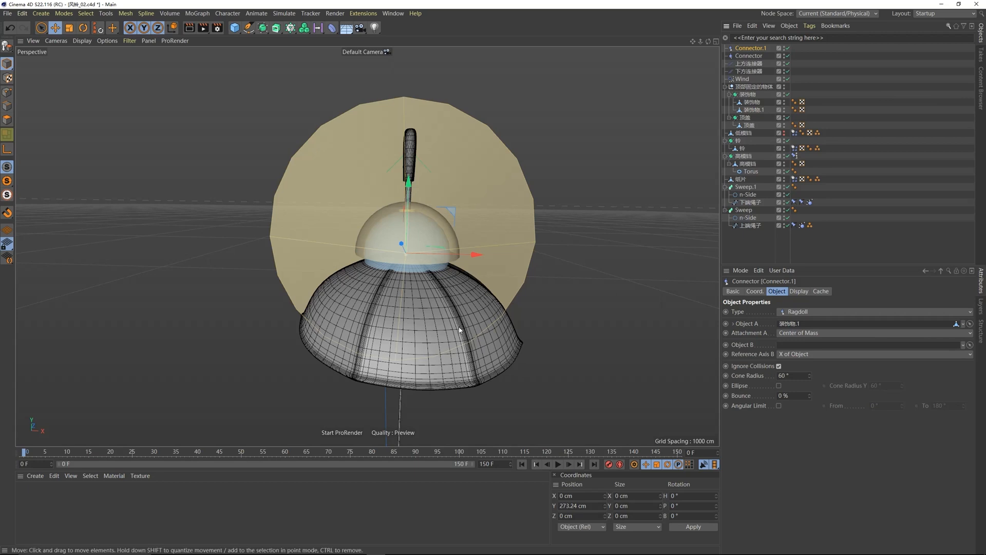
# Step: Assign the top cover's polygon mesh (顶盖) as Object B of the Ragdoll connector
pyautogui.click(483, 361)
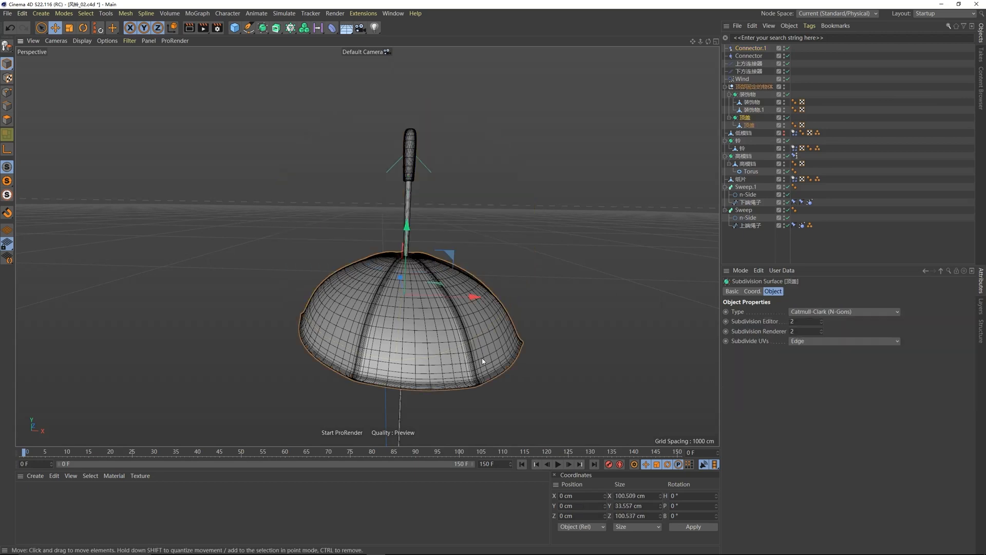
pyautogui.click(751, 125)
pyautogui.click(750, 48)
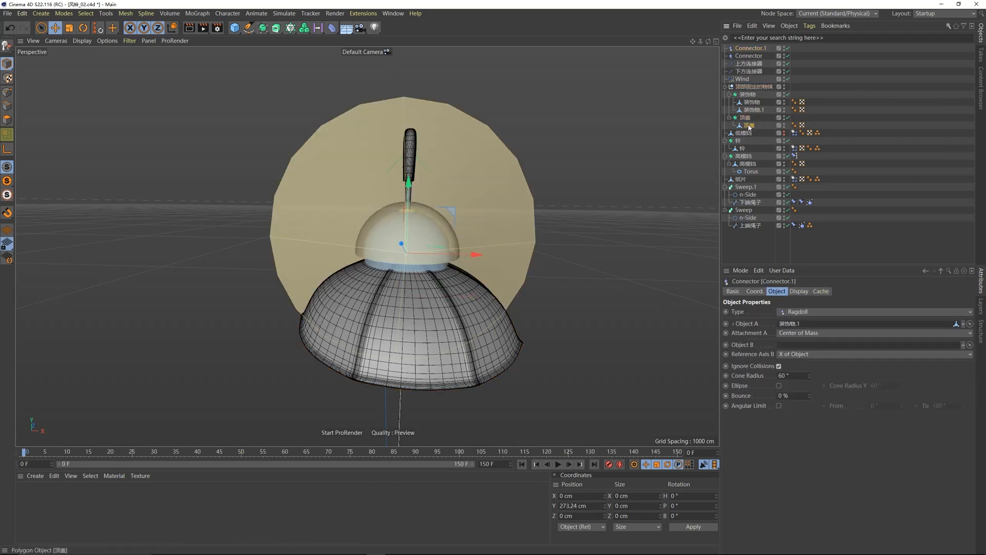
pyautogui.moveTo(749, 126); pyautogui.dragTo(804, 349)
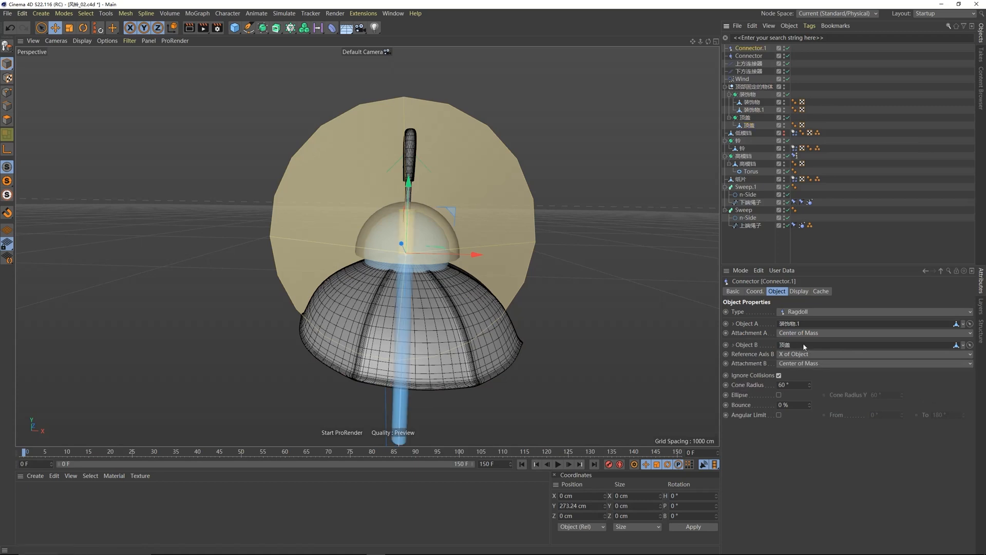
# Step: Play the simulation briefly to test the new Ragdoll connection, and return to the first frame
pyautogui.keyDown('alt'); pyautogui.moveTo(445, 282); pyautogui.dragTo(404, 254); pyautogui.keyUp('alt')
pyautogui.scroll(-2, 404, 253)
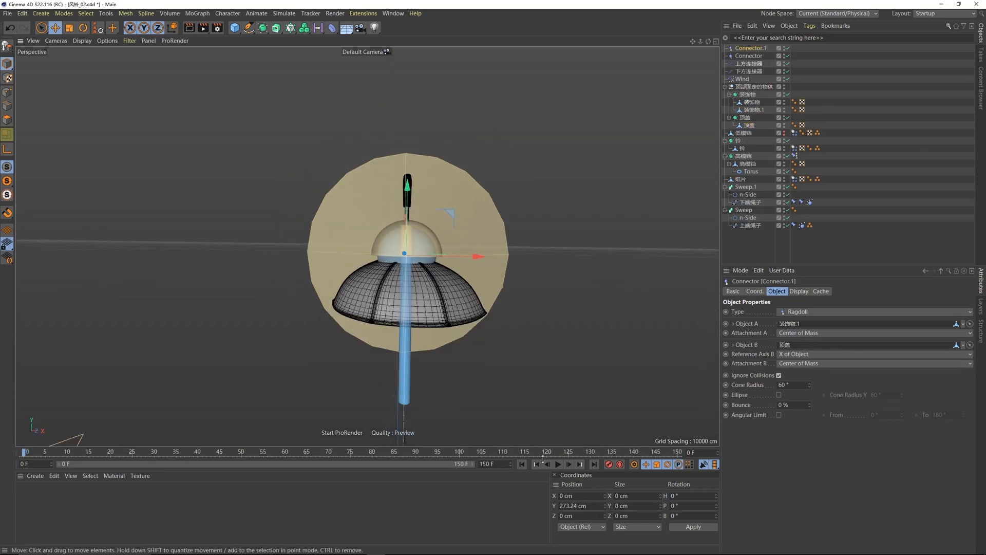
pyautogui.click(558, 464)
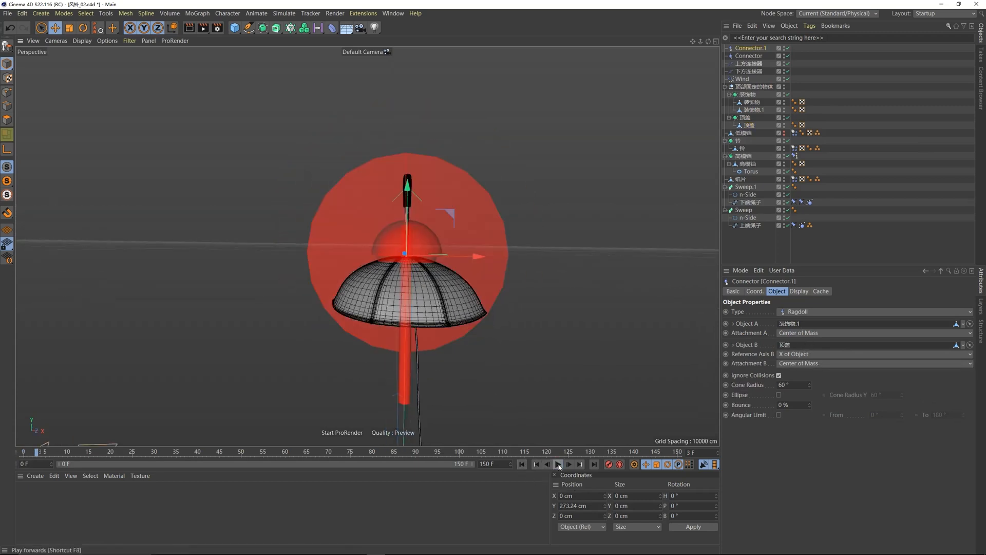
pyautogui.click(522, 466)
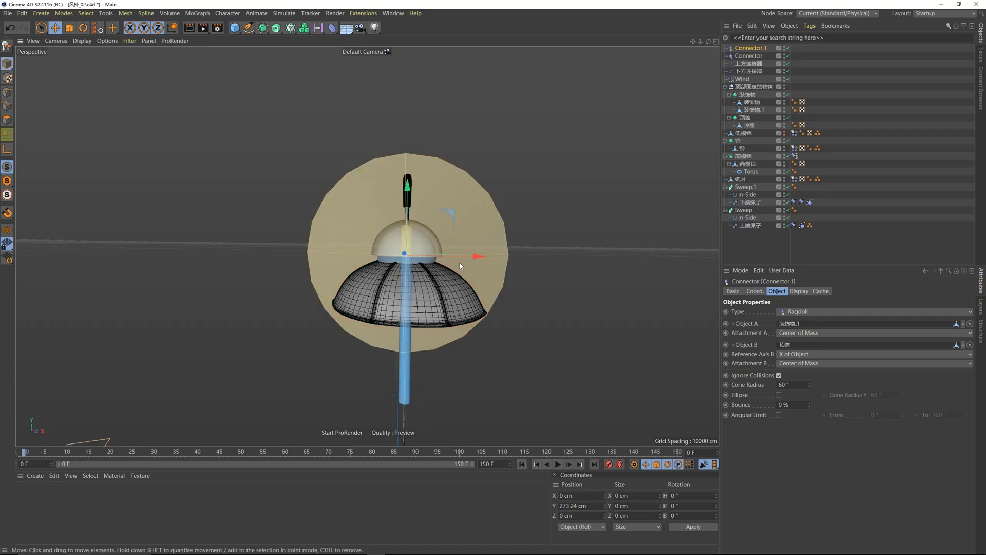
# Step: Add a Rigid Body simulation tag to the top cover's polygon mesh (顶盖)
pyautogui.click(460, 271)
pyautogui.click(822, 141)
pyautogui.click(745, 126)
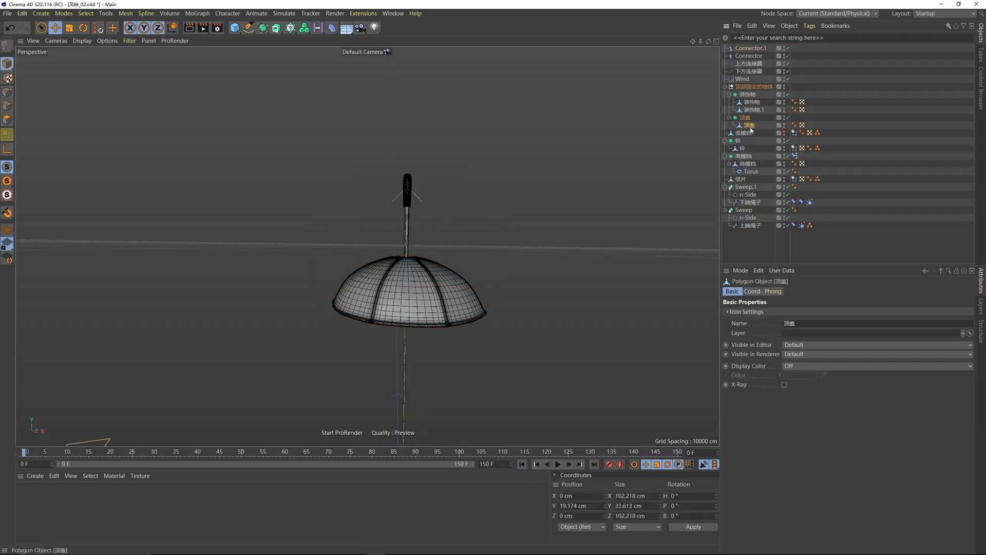
pyautogui.rightClick(750, 128)
pyautogui.moveTo(780, 233)
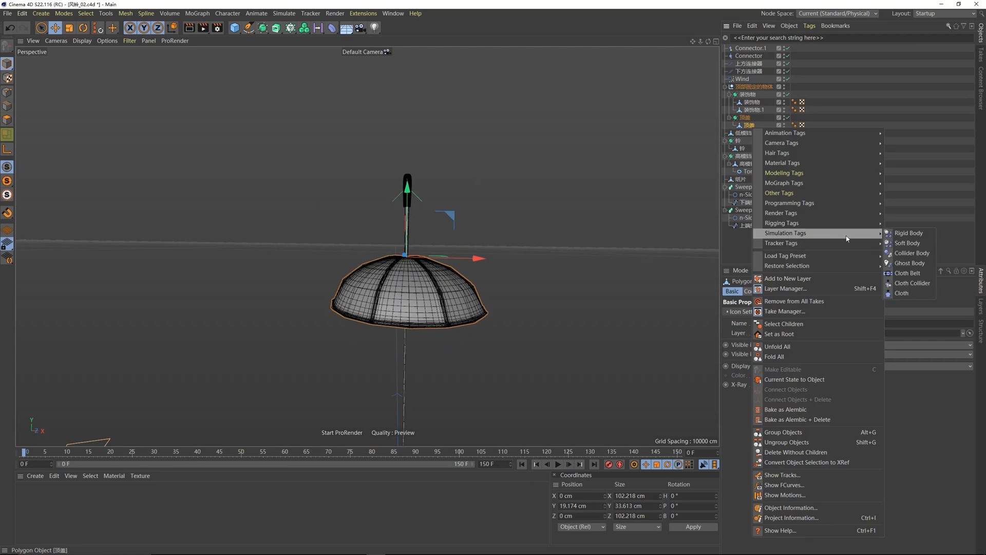
pyautogui.click(900, 237)
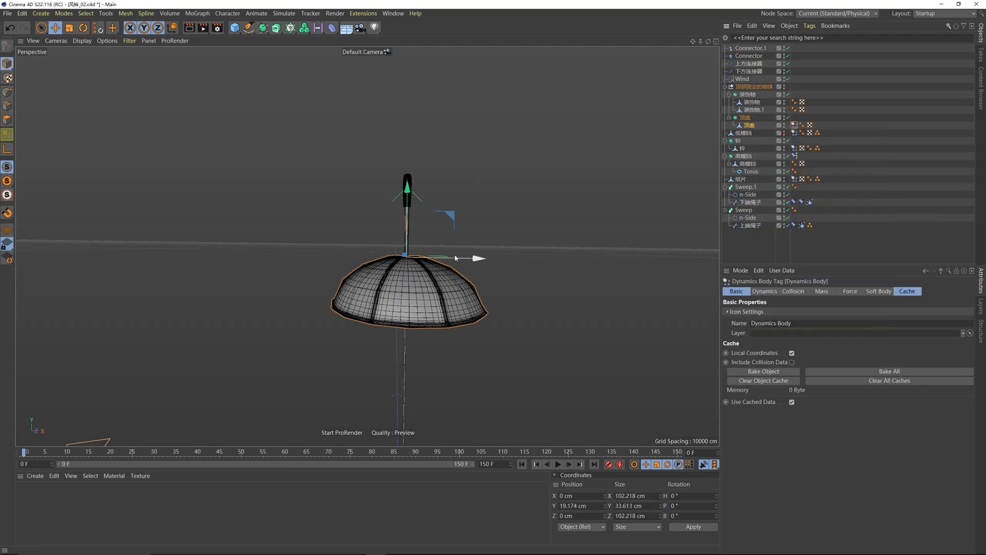
pyautogui.click(898, 167)
# Step: Add a Collider Body simulation tag to the rod mesh 装饰物.1
pyautogui.click(407, 247)
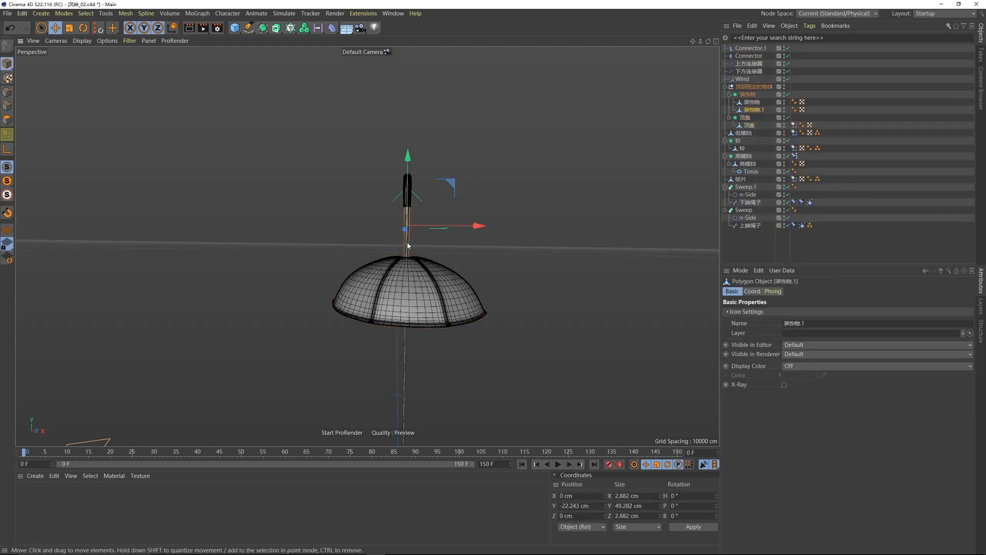
pyautogui.rightClick(753, 111)
pyautogui.moveTo(807, 216)
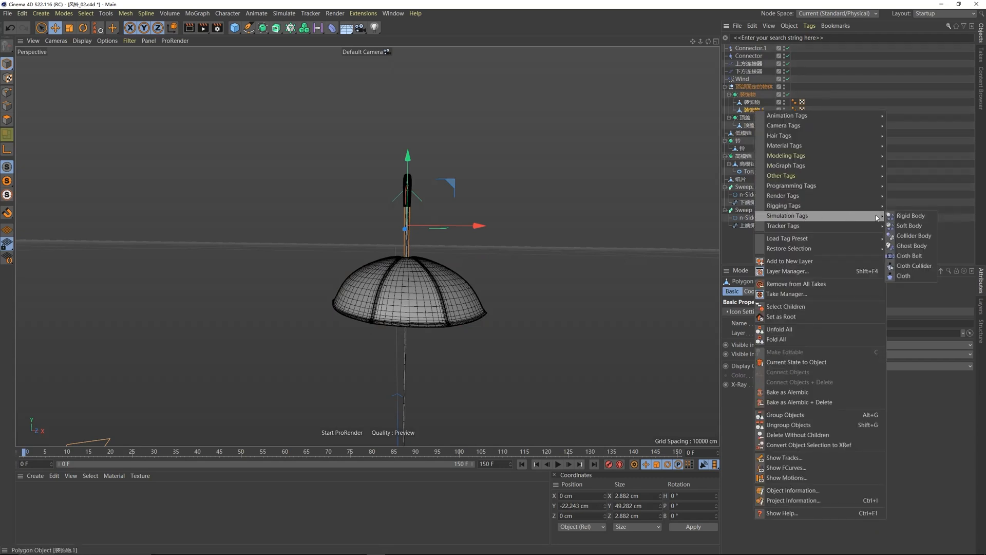
pyautogui.click(911, 236)
pyautogui.click(898, 158)
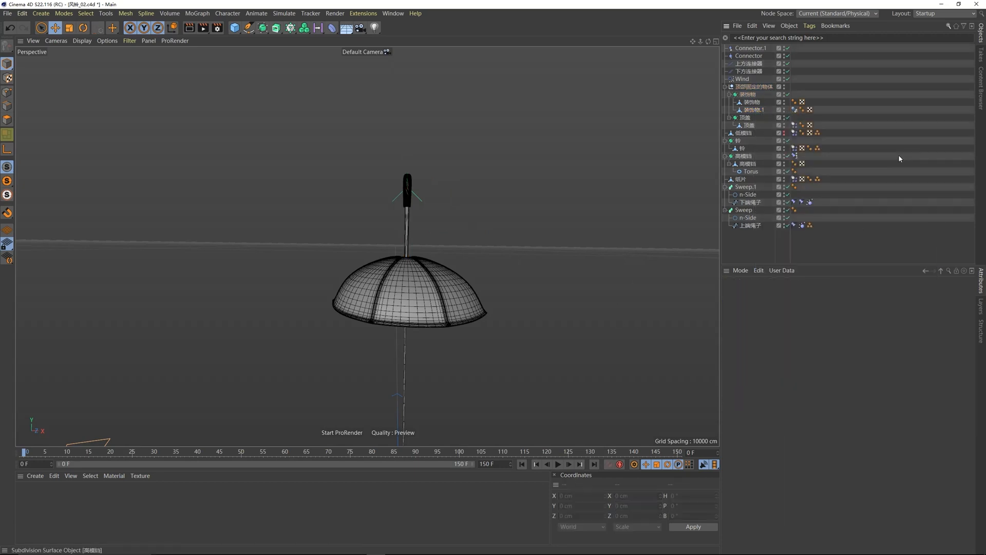
# Step: Play the simulation to check how the top cover swings on the rod, and rewind to frame 0
pyautogui.click(557, 463)
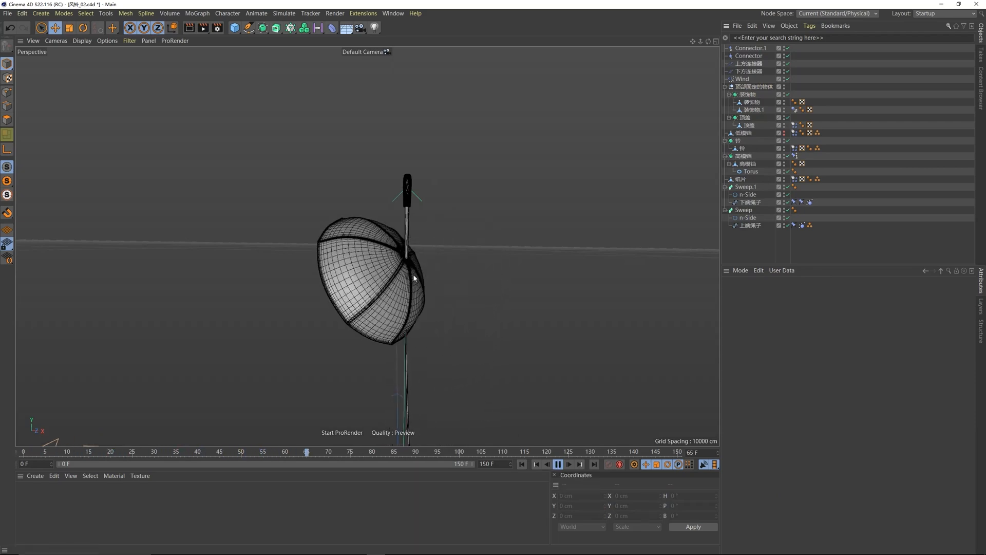
pyautogui.click(558, 464)
pyautogui.click(522, 465)
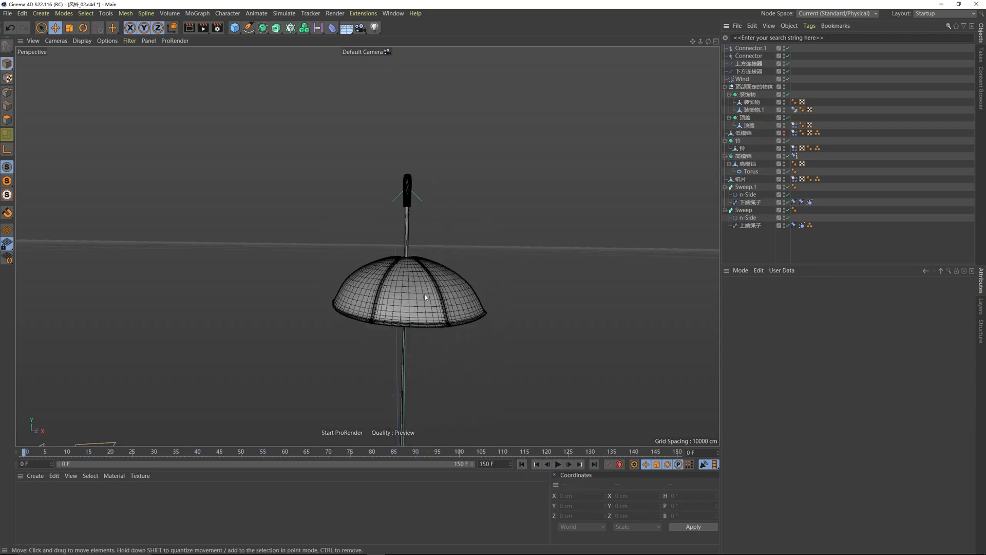
# Step: Set the aerodynamic Drag of the top cover's (顶盖) Dynamics Body tag to 20%
pyautogui.click(426, 297)
pyautogui.click(750, 48)
pyautogui.click(744, 117)
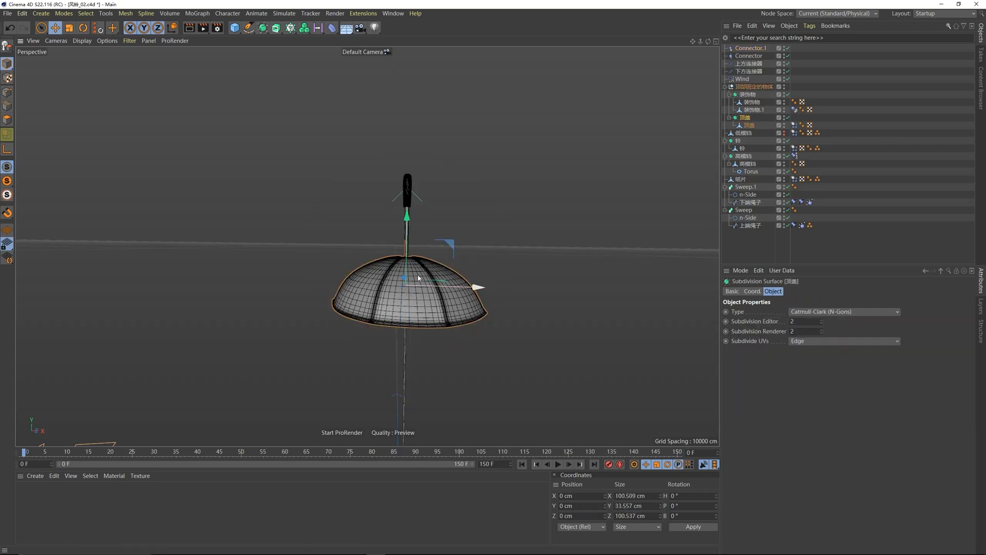
pyautogui.click(795, 125)
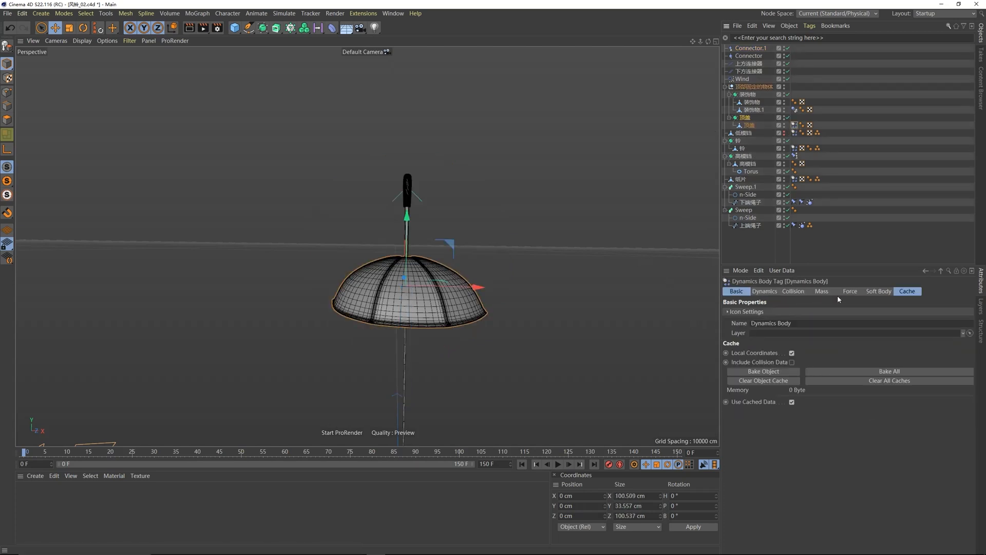
pyautogui.click(850, 291)
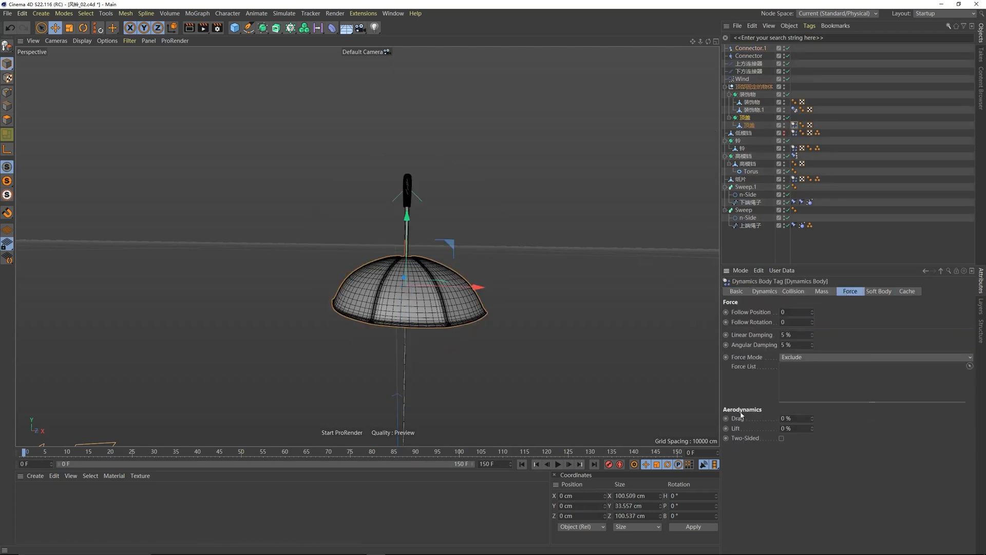
pyautogui.click(786, 418)
pyautogui.write('20')
pyautogui.press('Return')
# Step: Replay the simulation from frame 0 to check the whole chime's motion with the new drag, and stop at frame 73
pyautogui.click(558, 464)
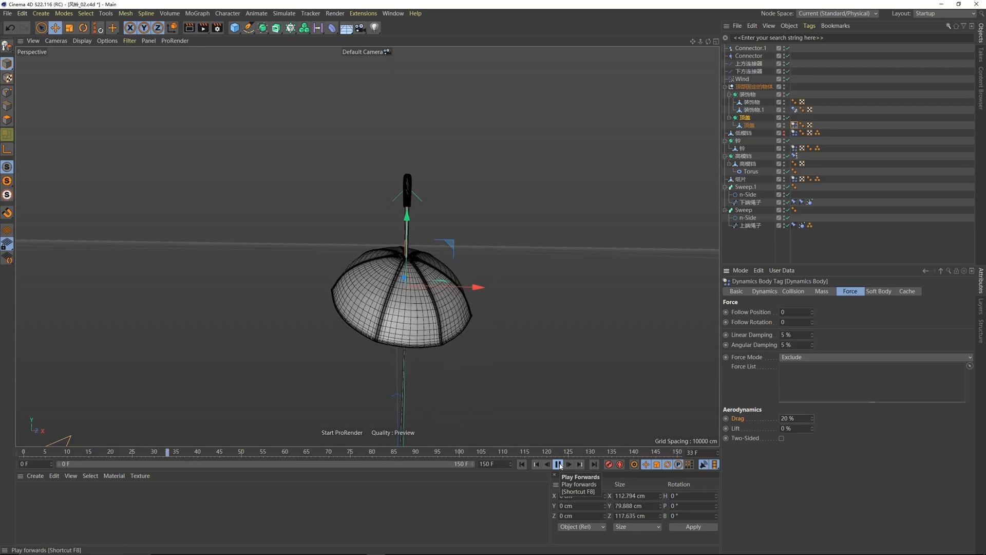
pyautogui.keyDown('alt'); pyautogui.moveTo(417, 308); pyautogui.dragTo(417, 267); pyautogui.keyUp('alt')
pyautogui.scroll(-10, 417, 341)
pyautogui.keyDown('alt'); pyautogui.moveTo(420, 373); pyautogui.dragTo(419, 411); pyautogui.keyUp('alt')
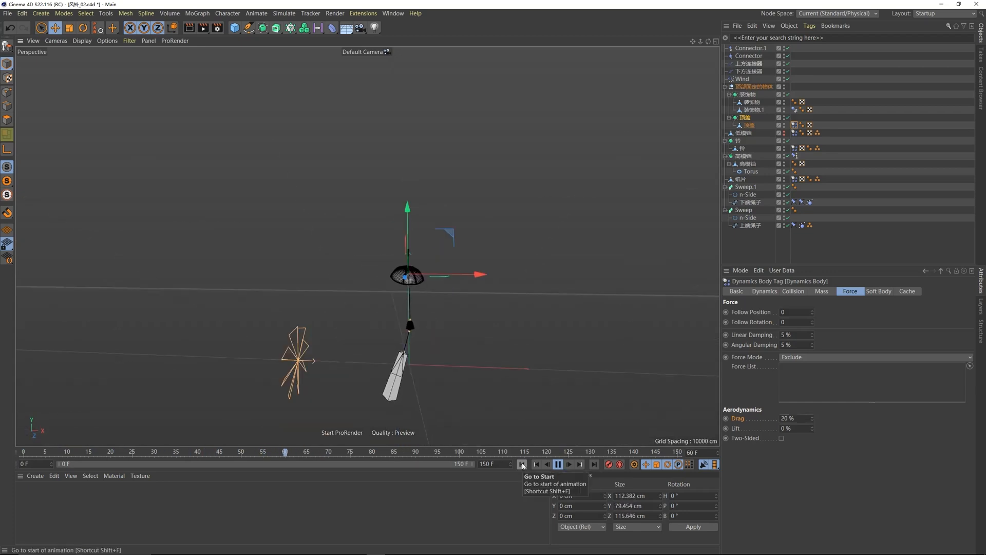
pyautogui.click(522, 463)
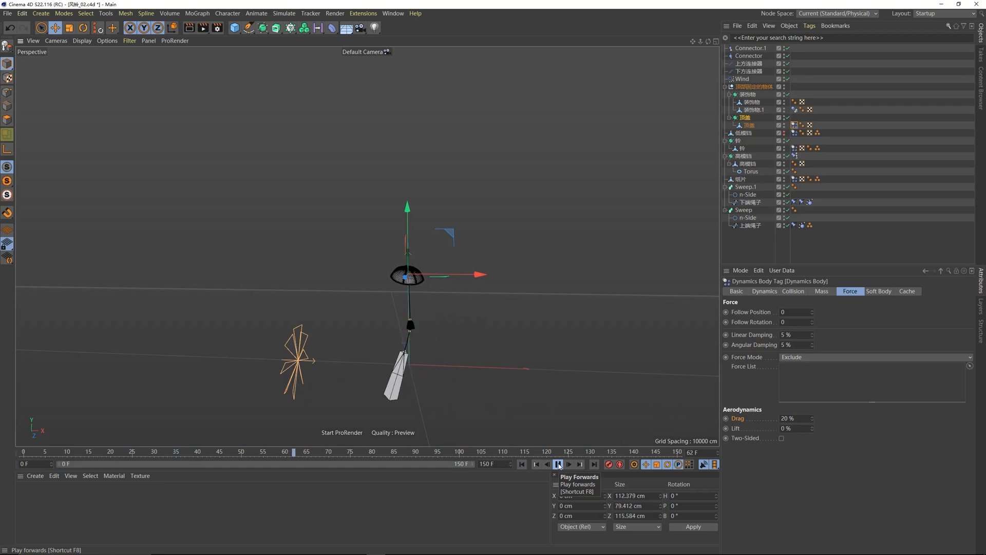
pyautogui.click(558, 464)
pyautogui.scroll(1, 421, 375)
pyautogui.scroll(2, 418, 377)
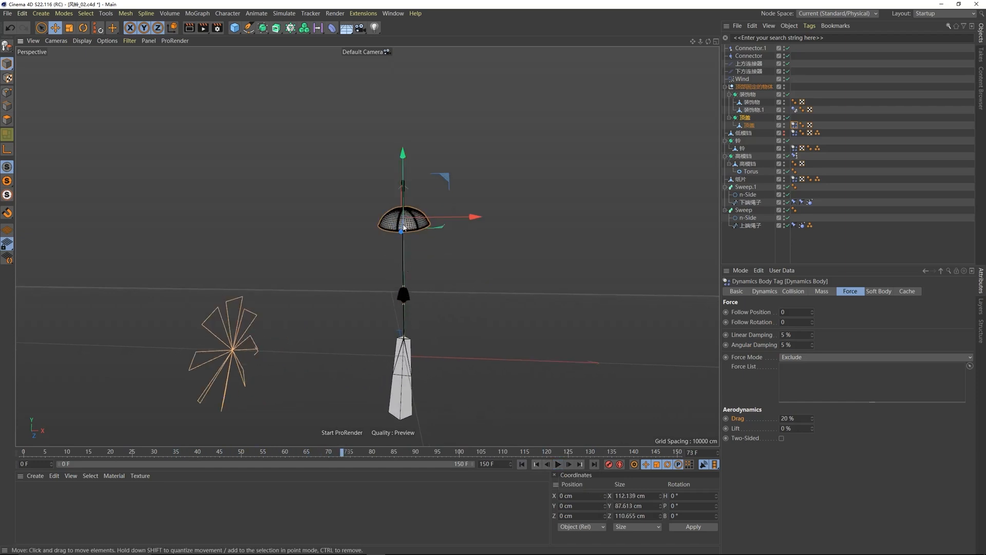
pyautogui.scroll(1, 399, 253)
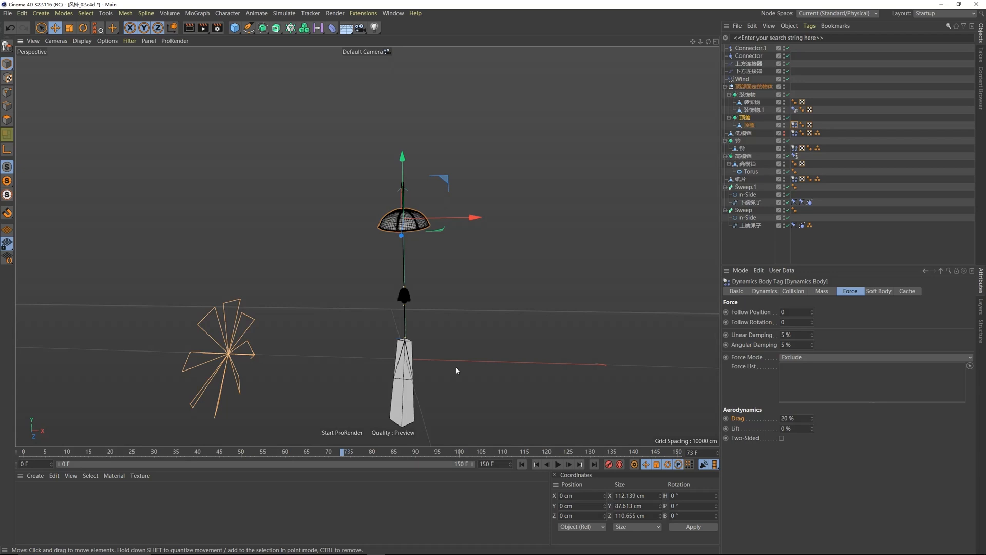
pyautogui.keyDown('alt'); pyautogui.moveTo(409, 319); pyautogui.dragTo(408, 304, button='middle'); pyautogui.keyUp('alt')
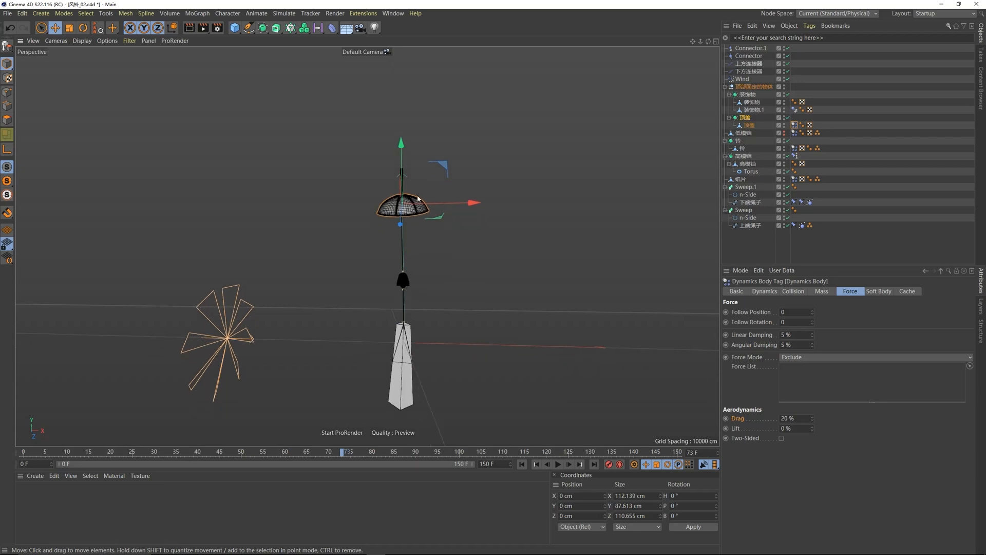
# Step: Outline the bell and paper strip with a red rectangle in a screen capture, and discard the capture
pyautogui.hotkey('ctrl', 'alt', 'a')
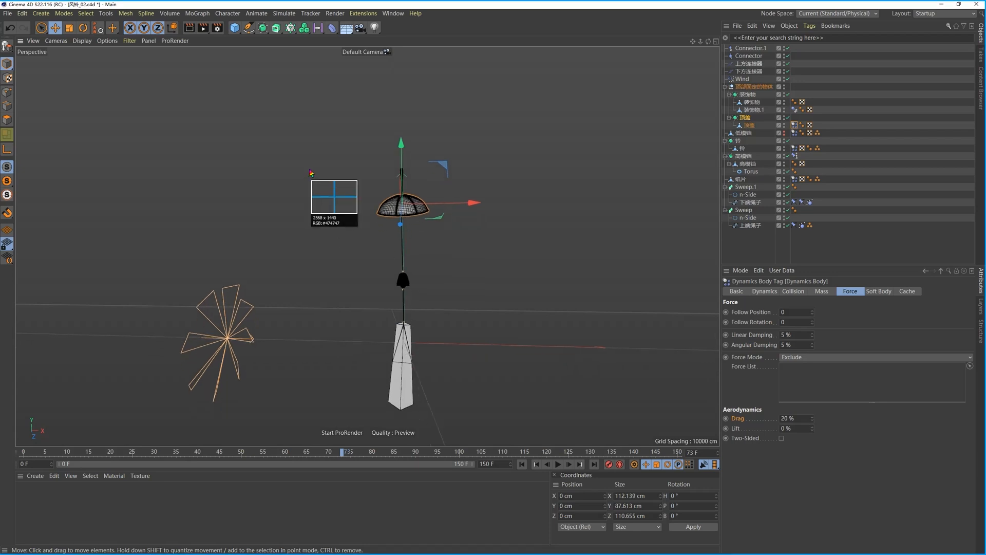
pyautogui.moveTo(237, 107); pyautogui.dragTo(533, 438)
pyautogui.click(384, 446)
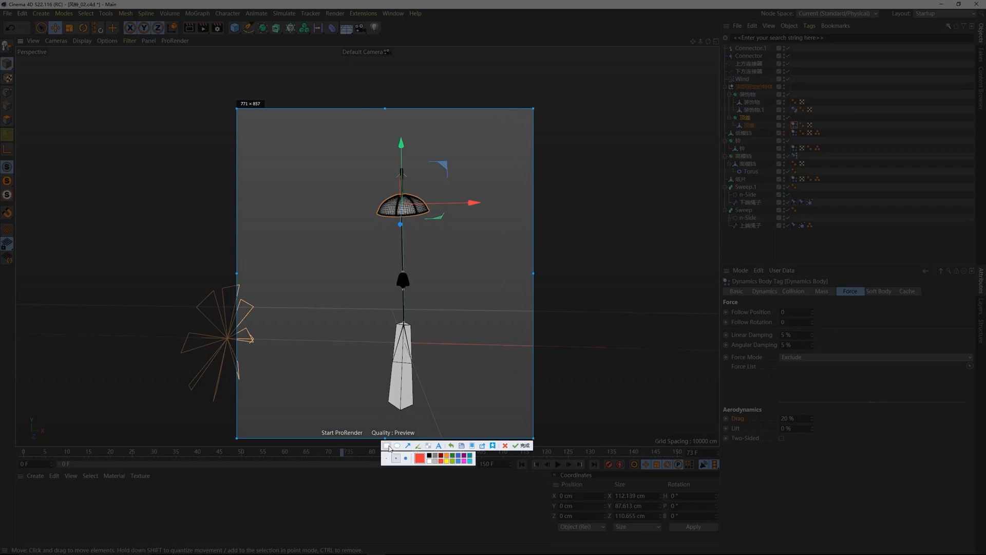
pyautogui.moveTo(380, 268); pyautogui.dragTo(429, 421)
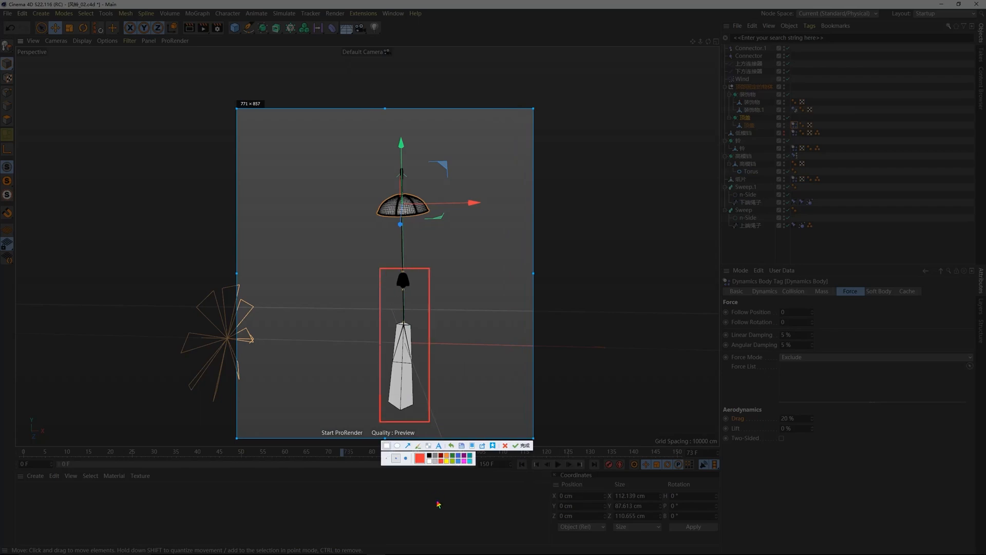
pyautogui.press('Escape')
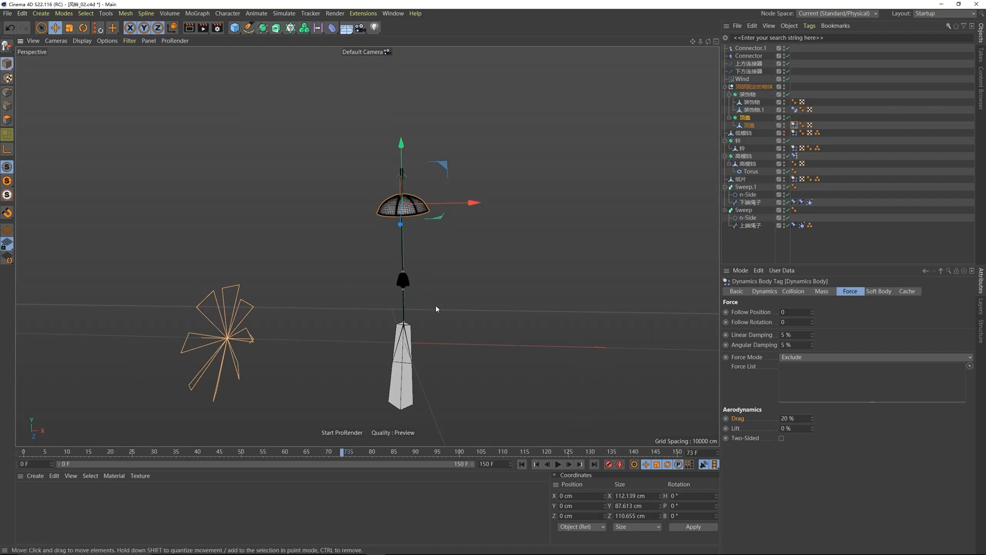
pyautogui.scroll(-4, 436, 309)
pyautogui.scroll(6, 412, 289)
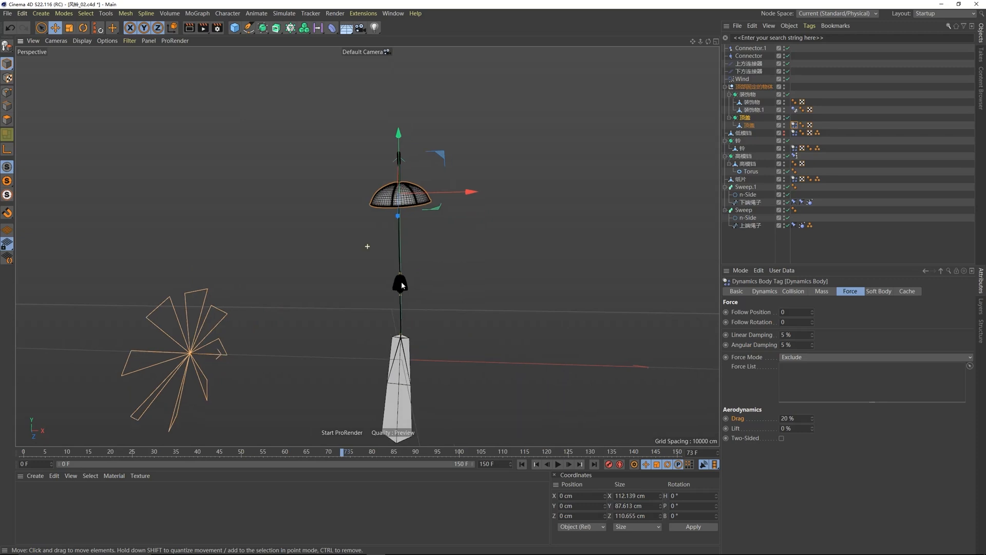
pyautogui.keyDown('alt'); pyautogui.moveTo(402, 283); pyautogui.dragTo(400, 285); pyautogui.keyUp('alt')
pyautogui.keyDown('alt'); pyautogui.moveTo(399, 285); pyautogui.dragTo(338, 233, button='middle'); pyautogui.keyUp('alt')
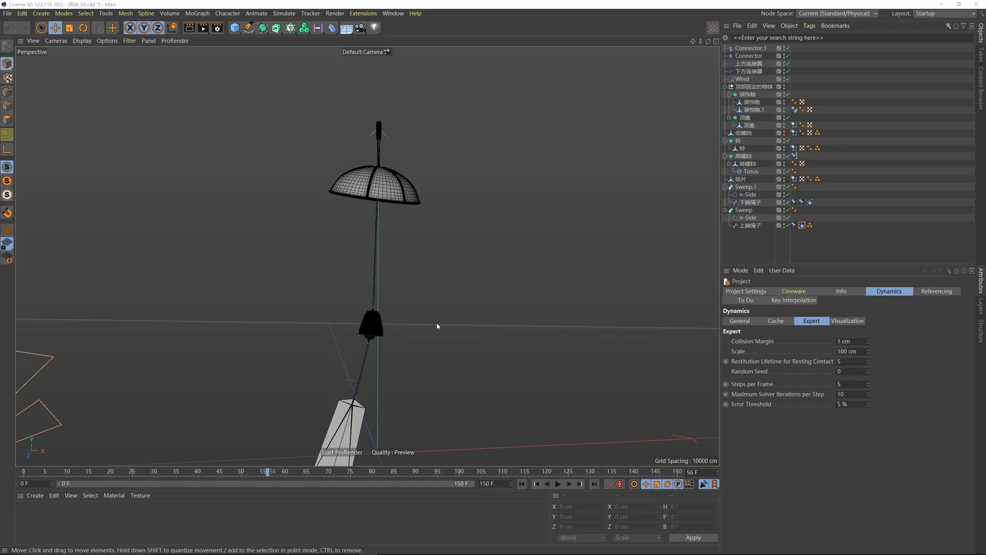
# Step: Save the project under the new file name 风铃_03_渲染 in the 风铃 folder
pyautogui.keyDown('alt'); pyautogui.moveTo(382, 207); pyautogui.dragTo(362, 193); pyautogui.keyUp('alt')
pyautogui.click(7, 13)
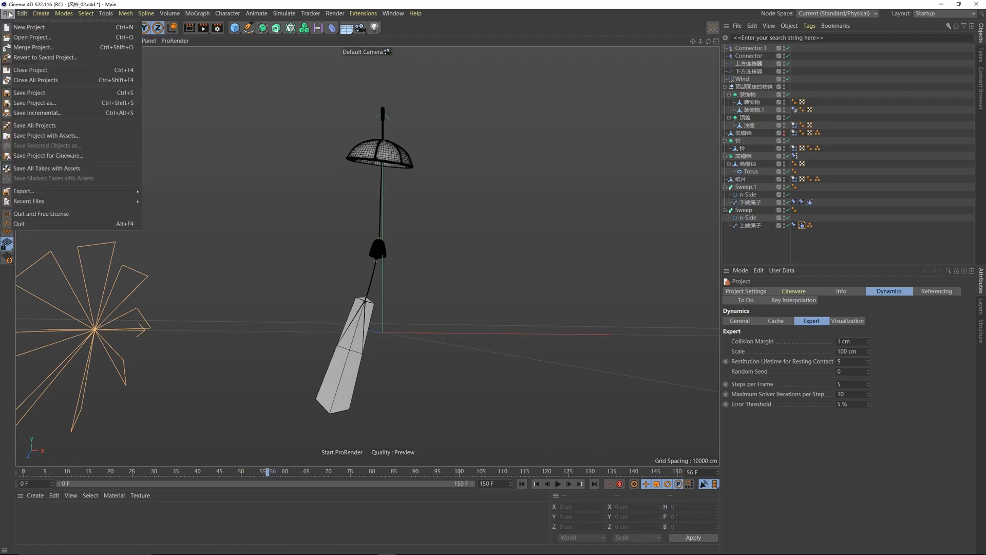
pyautogui.click(44, 105)
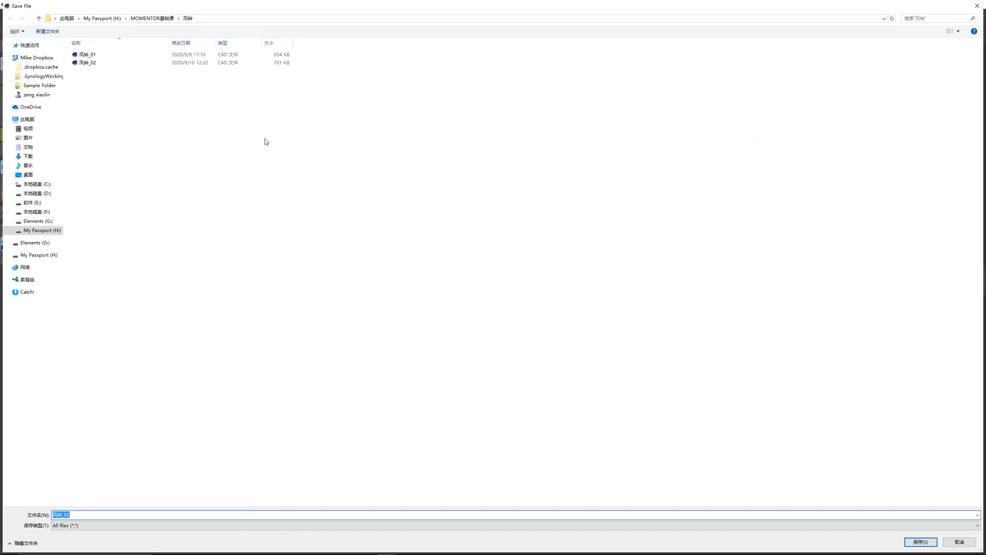
pyautogui.click(88, 514)
pyautogui.write('3_渲染')
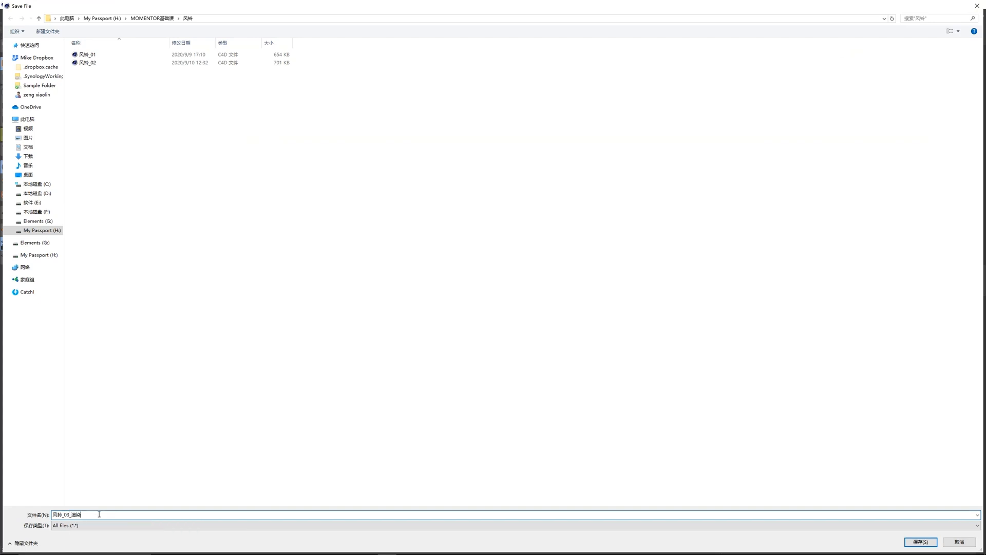
pyautogui.click(918, 544)
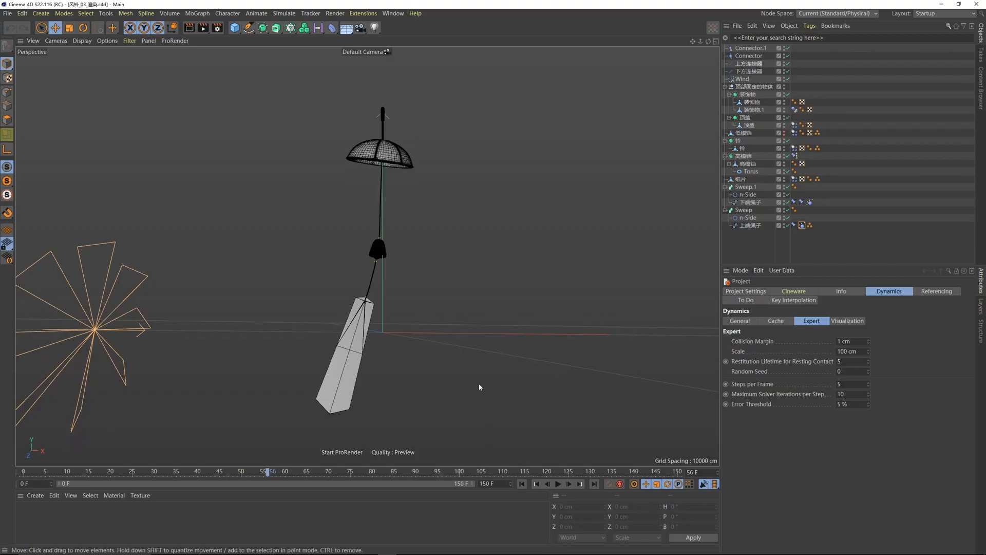
# Step: Examine the wind chime reference photo and related images on Pinterest, mark up the area around the bell in a screen capture, and discard it
pyautogui.keyDown('alt'); pyautogui.moveTo(365, 201); pyautogui.dragTo(363, 224, button='middle'); pyautogui.keyUp('alt')
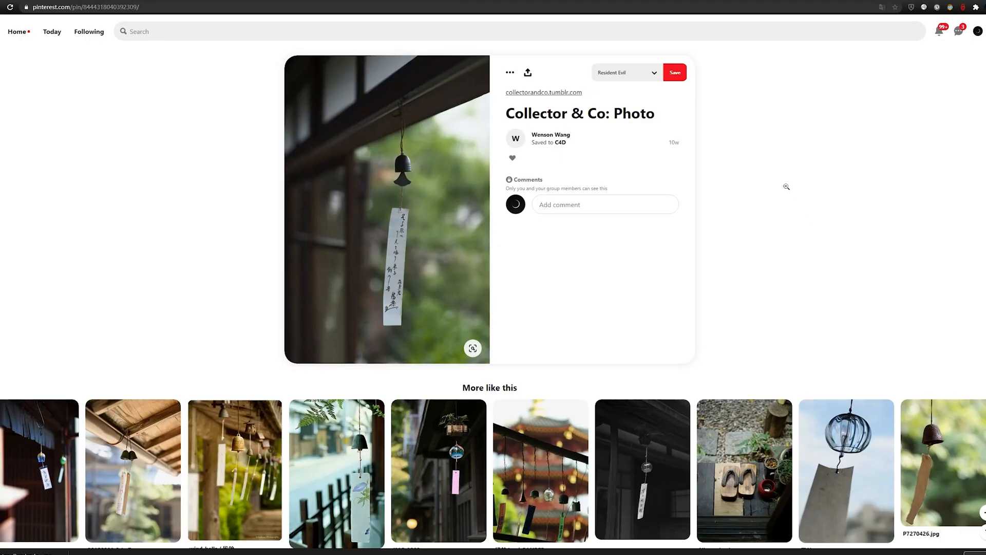
pyautogui.scroll(-2, 783, 188)
pyautogui.scroll(-2, 783, 188)
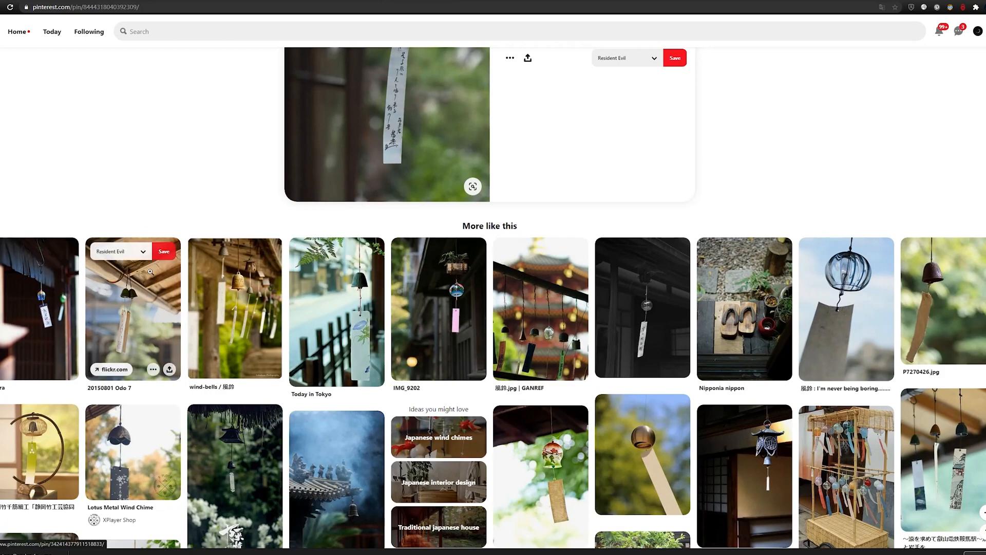
pyautogui.scroll(4, 130, 279)
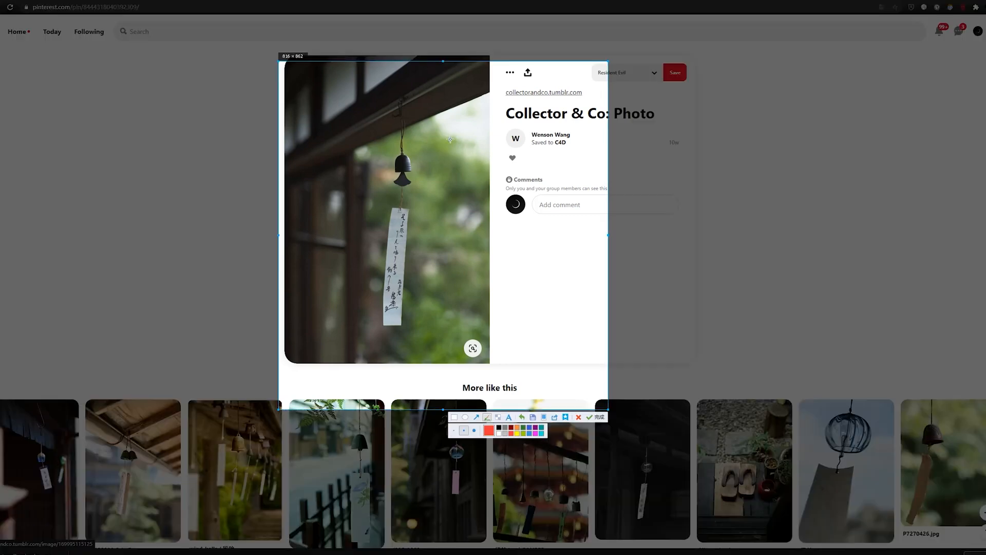
pyautogui.moveTo(486, 130)
pyautogui.mouseDown()
pyautogui.moveTo(439, 152)
pyautogui.moveTo(461, 163)
pyautogui.moveTo(410, 168)
pyautogui.mouseUp()
pyautogui.hotkey('ctrl', 'z')
pyautogui.press('Escape')
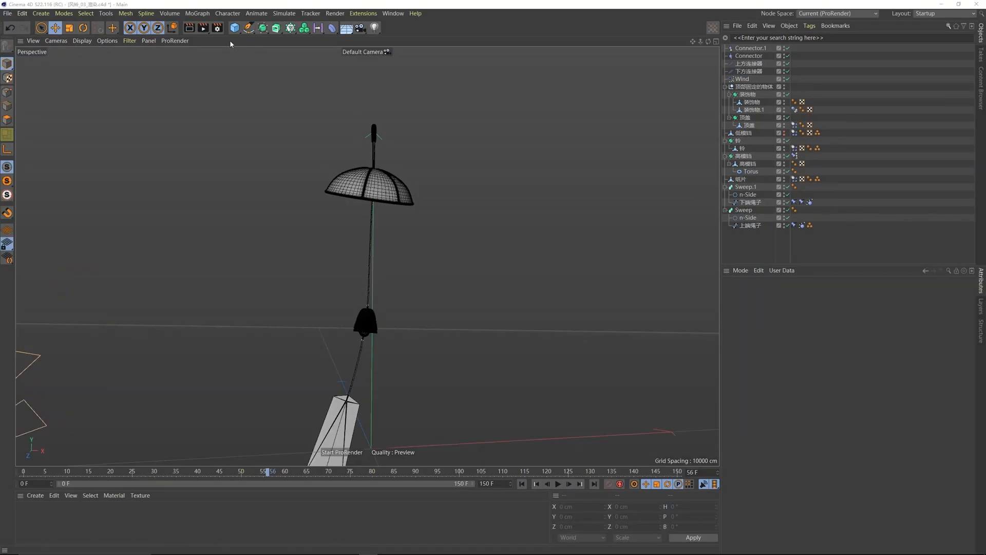
# Step: Check the output size and frame range of My Render Setting.1 in the render settings
pyautogui.click(217, 28)
pyautogui.moveTo(288, 24); pyautogui.dragTo(366, 67)
pyautogui.click(297, 53)
pyautogui.click(296, 94)
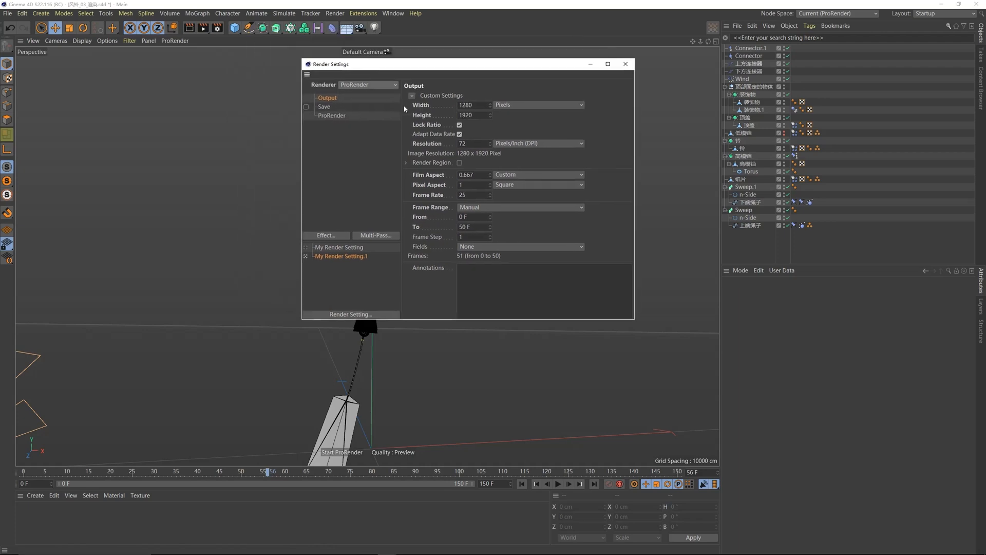
pyautogui.click(433, 106)
pyautogui.click(474, 115)
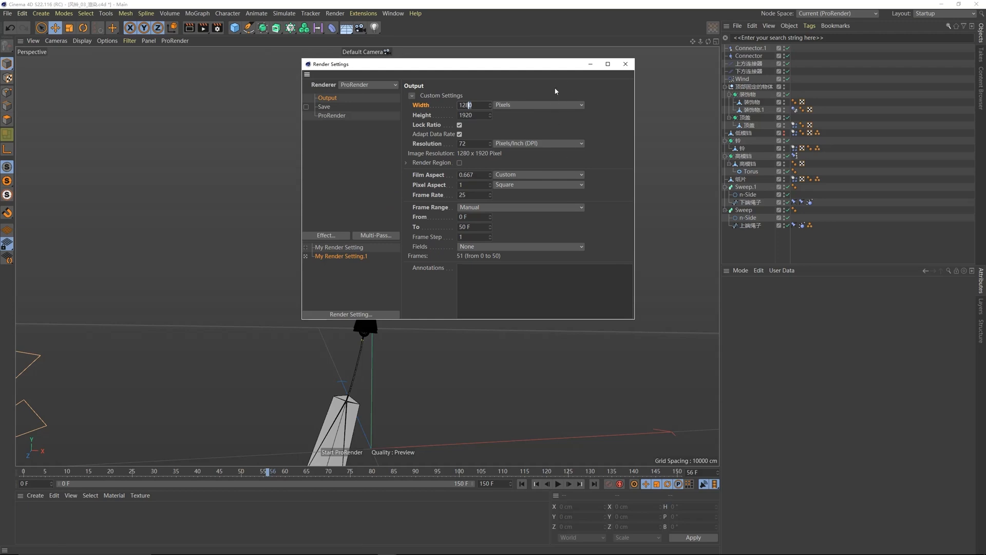
pyautogui.moveTo(553, 70); pyautogui.dragTo(547, 74)
pyautogui.click(619, 68)
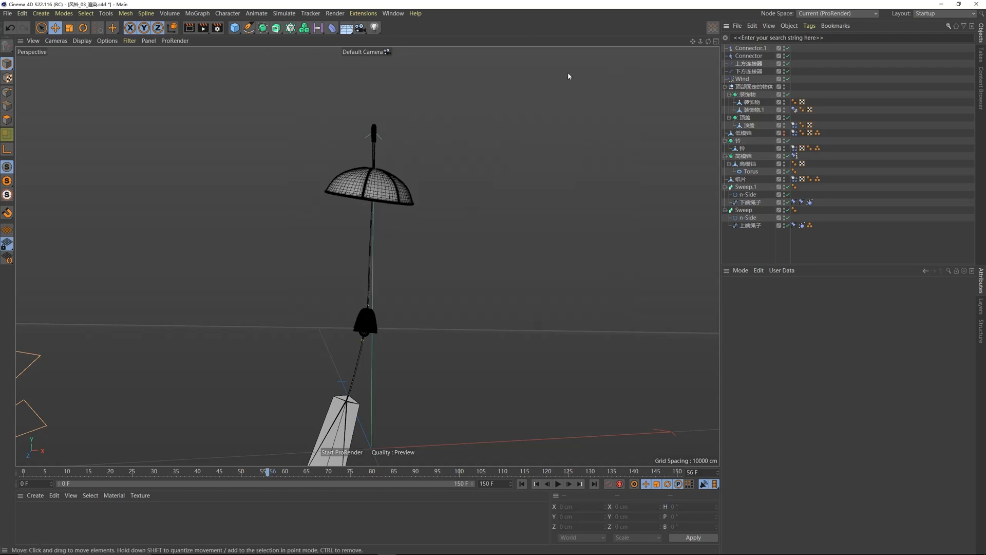
# Step: Enable Render Safe in the perspective viewport's safe frames and set the tint opacity to 86%
pyautogui.click(108, 41)
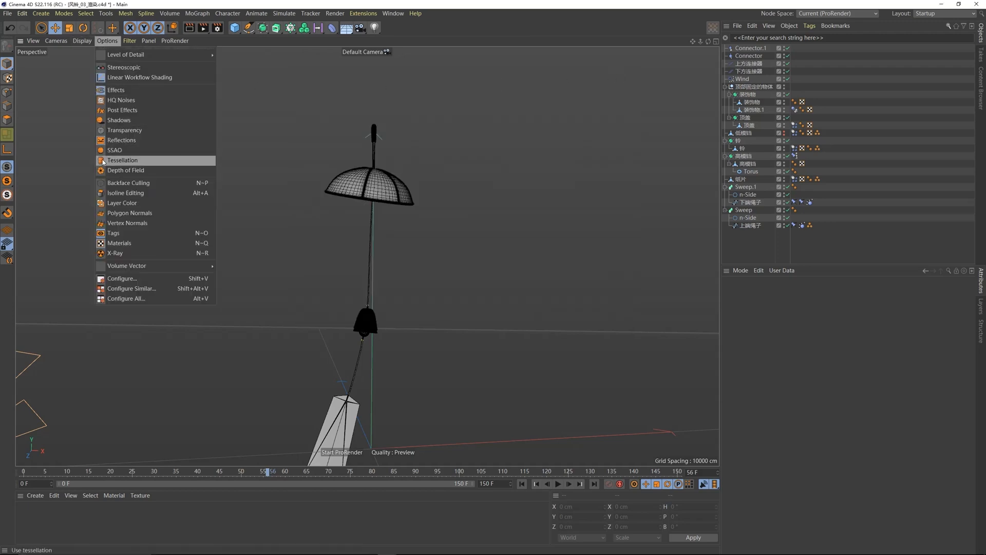
pyautogui.click(126, 280)
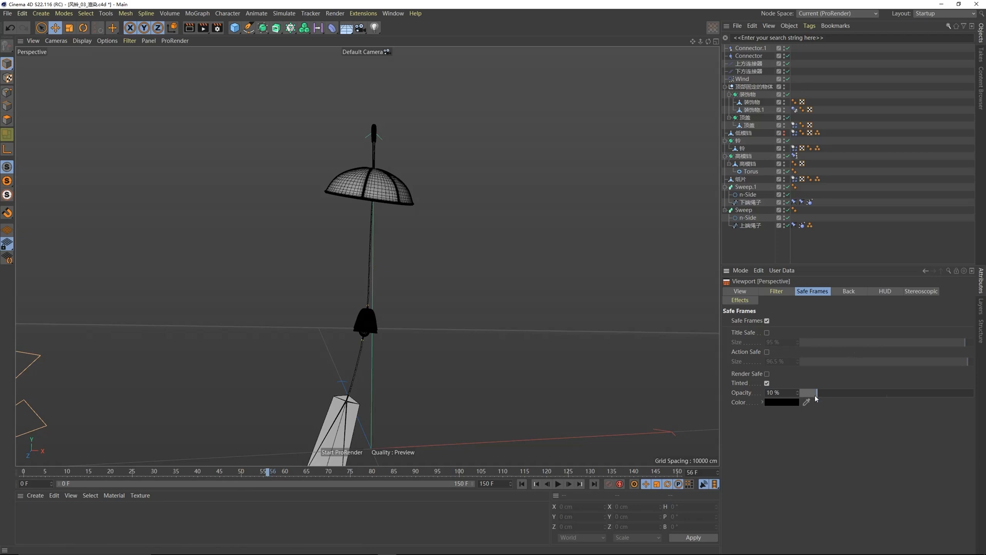
pyautogui.moveTo(817, 393); pyautogui.dragTo(940, 395)
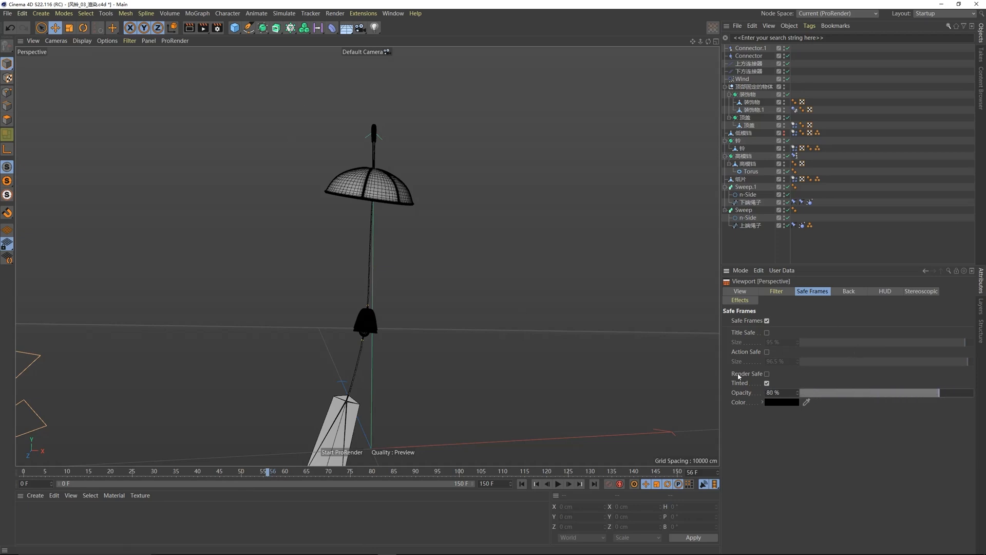
pyautogui.click(767, 374)
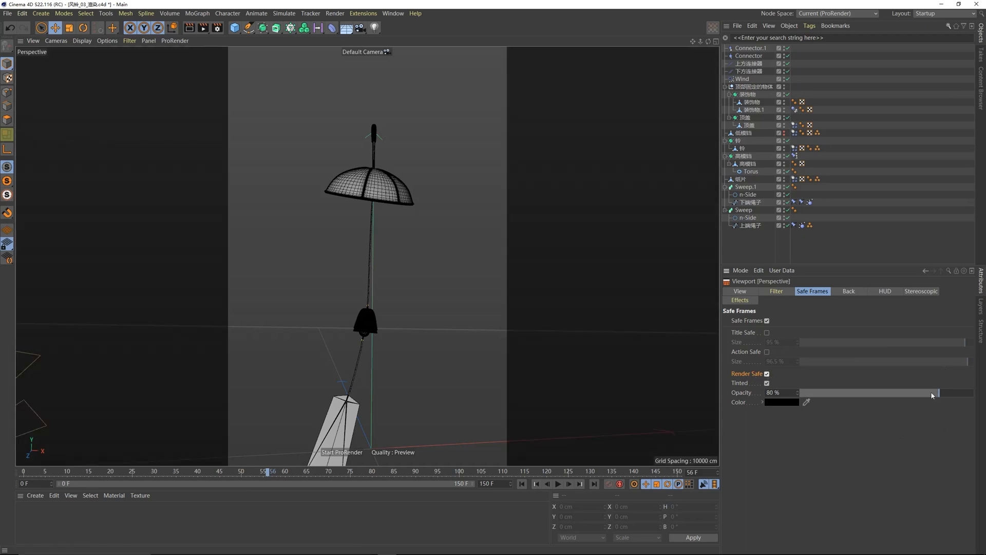
pyautogui.moveTo(932, 396); pyautogui.dragTo(960, 394)
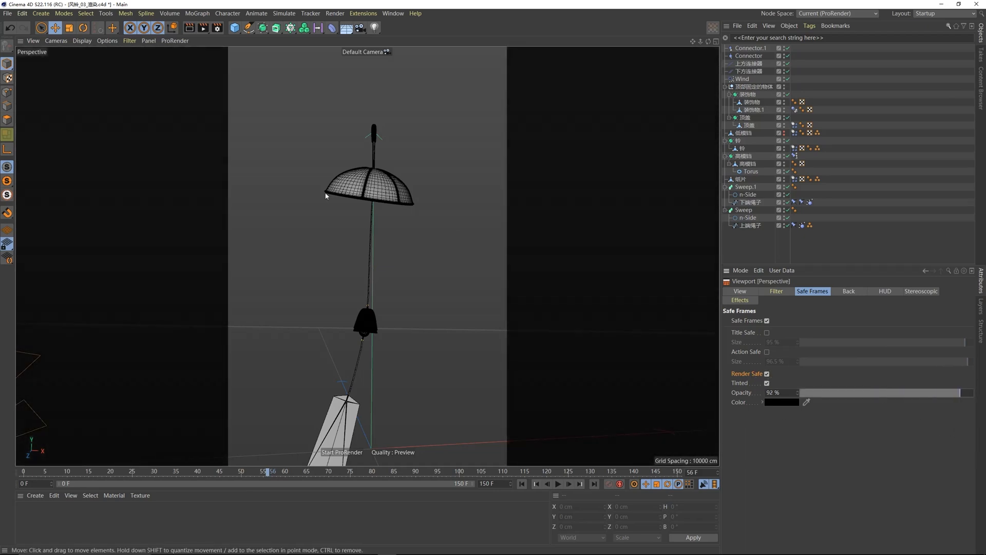
pyautogui.keyDown('alt'); pyautogui.moveTo(384, 194); pyautogui.dragTo(382, 187, button='middle'); pyautogui.keyUp('alt')
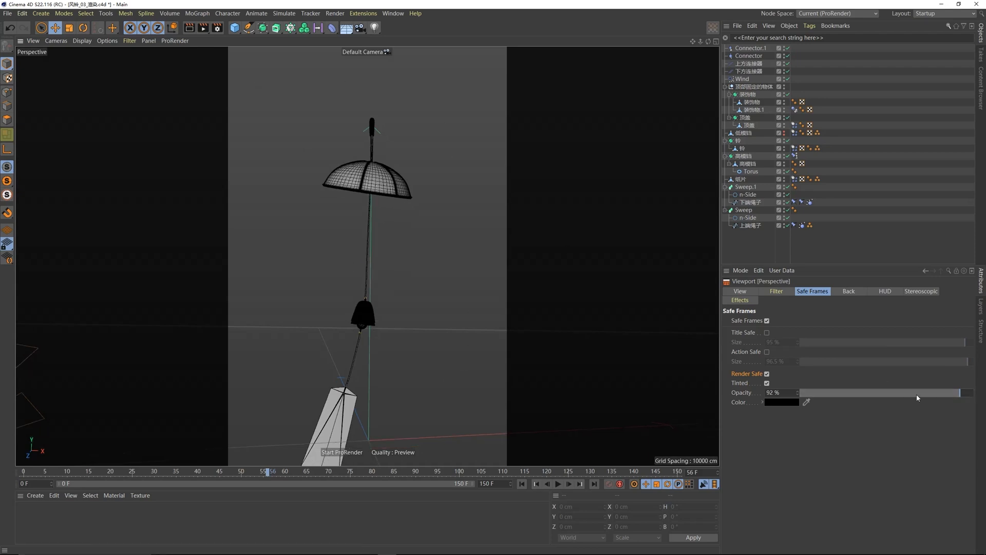
pyautogui.moveTo(956, 393); pyautogui.dragTo(936, 393)
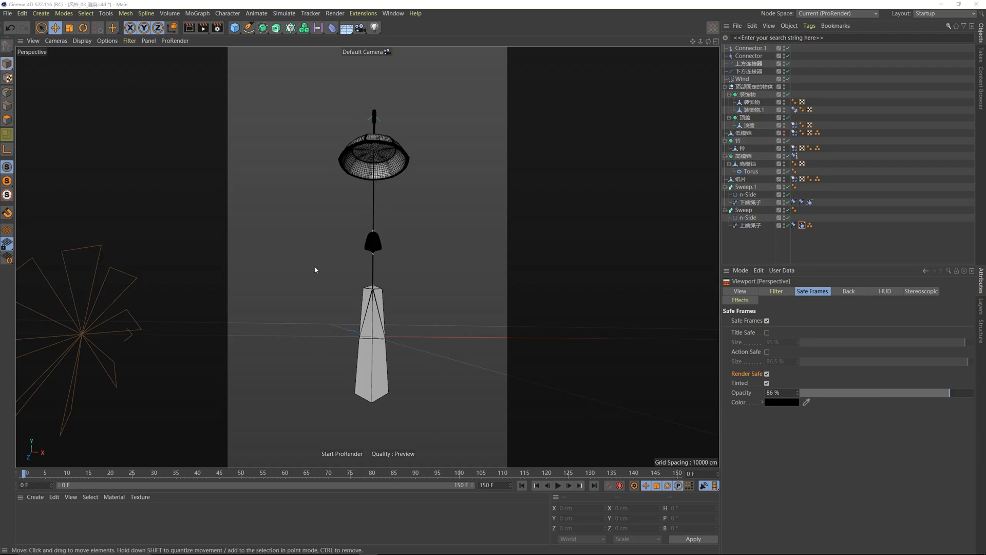
# Step: Bake the dynamics of all objects from the cache settings of the 装饰物.1 Dynamics Body tag
pyautogui.click(795, 110)
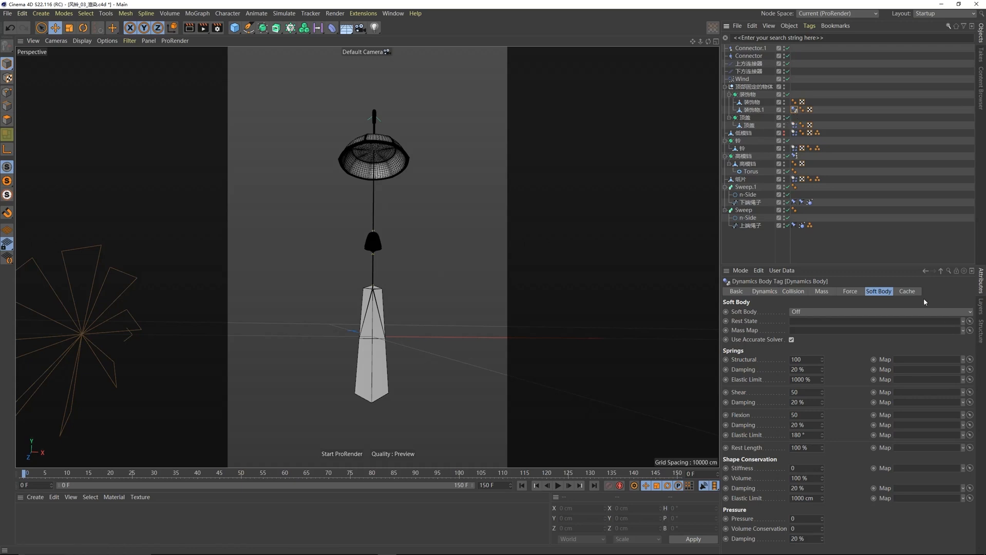
pyautogui.click(907, 291)
pyautogui.click(886, 331)
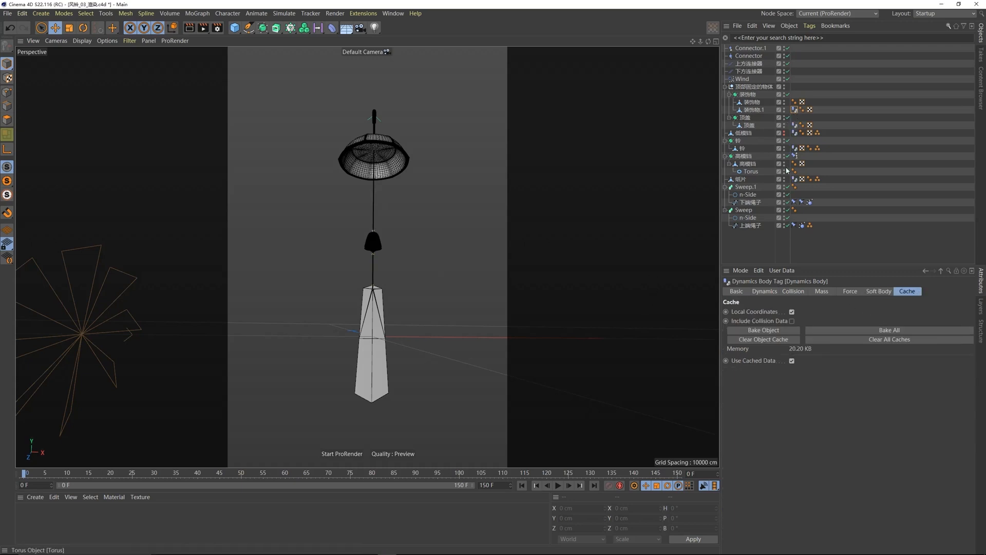
# Step: Calculate the Spline Dynamics cache of the lower rope under Sweep.1, then play the animation and scrub back to frame 7 to check the ropes
pyautogui.click(809, 202)
pyautogui.click(856, 292)
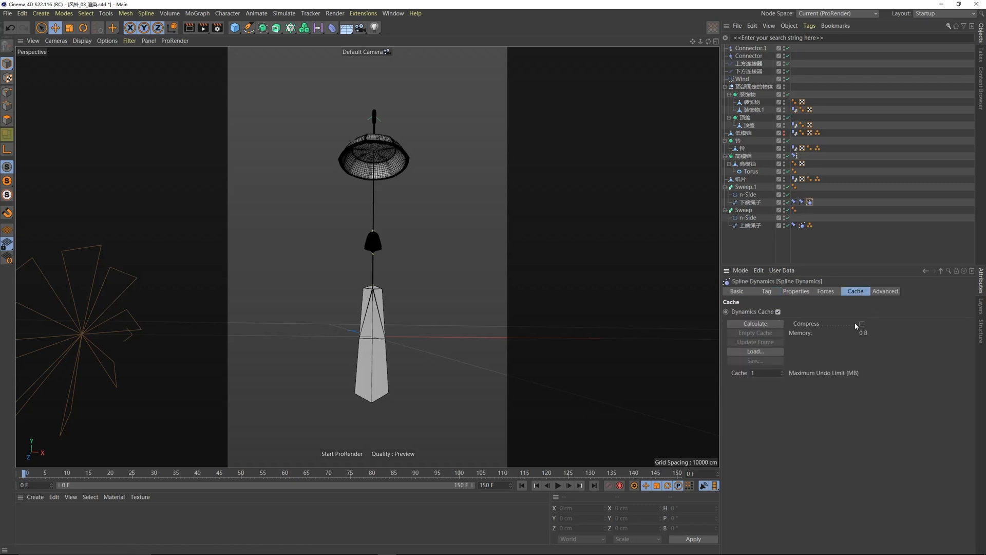
pyautogui.click(755, 324)
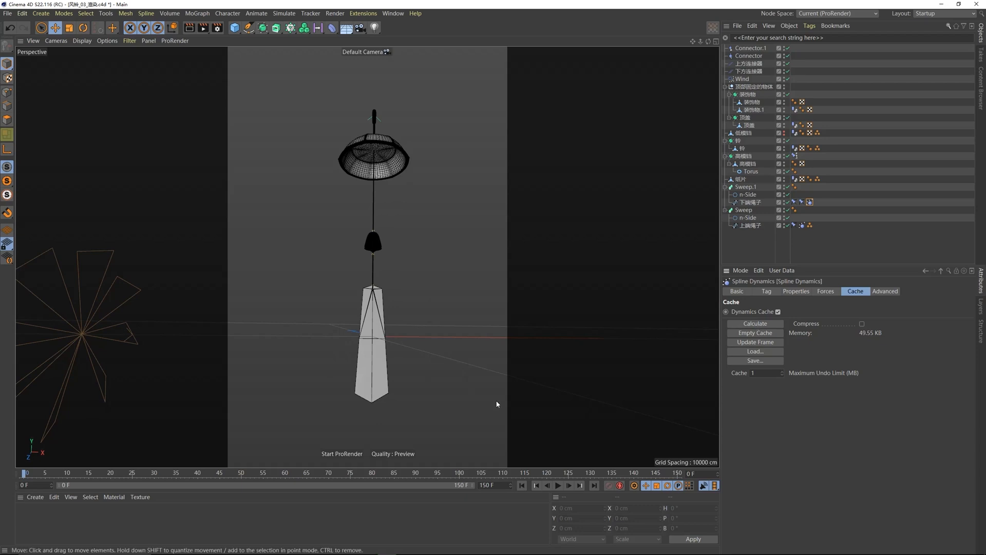
pyautogui.click(558, 485)
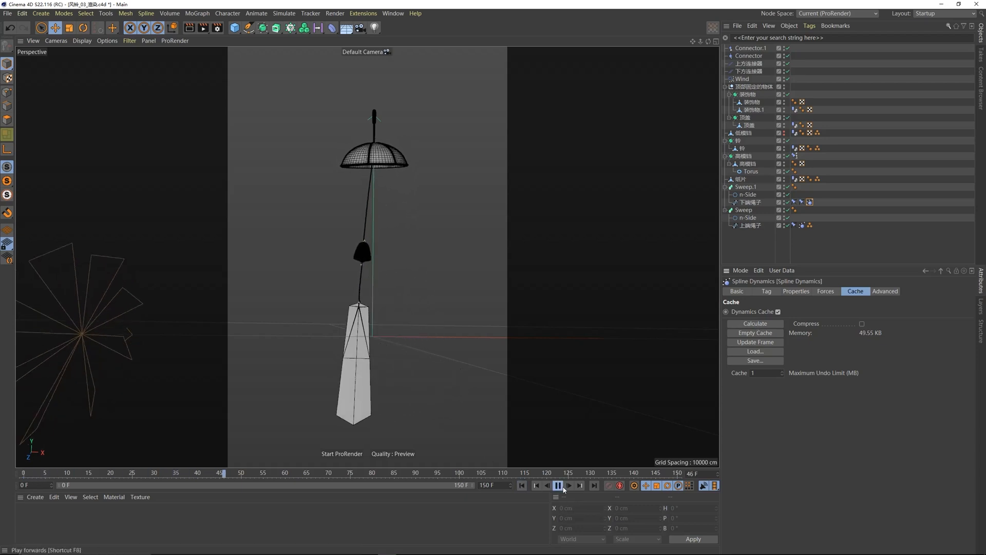
pyautogui.click(562, 487)
pyautogui.moveTo(145, 473); pyautogui.dragTo(53, 473)
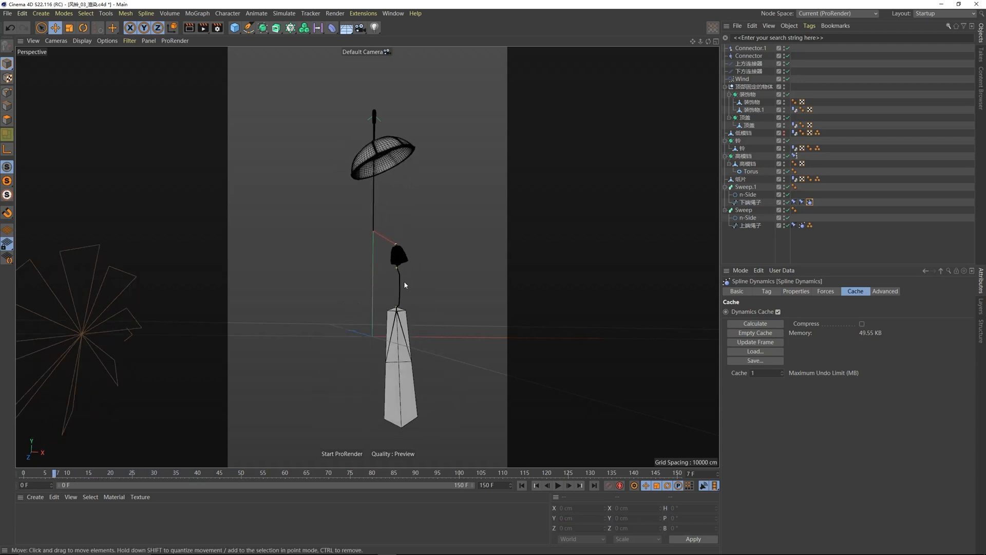
# Step: Calculate the Spline Dynamics cache of the upper rope under Sweep, then play the animation and rewind to frame 0
pyautogui.click(400, 281)
pyautogui.click(374, 208)
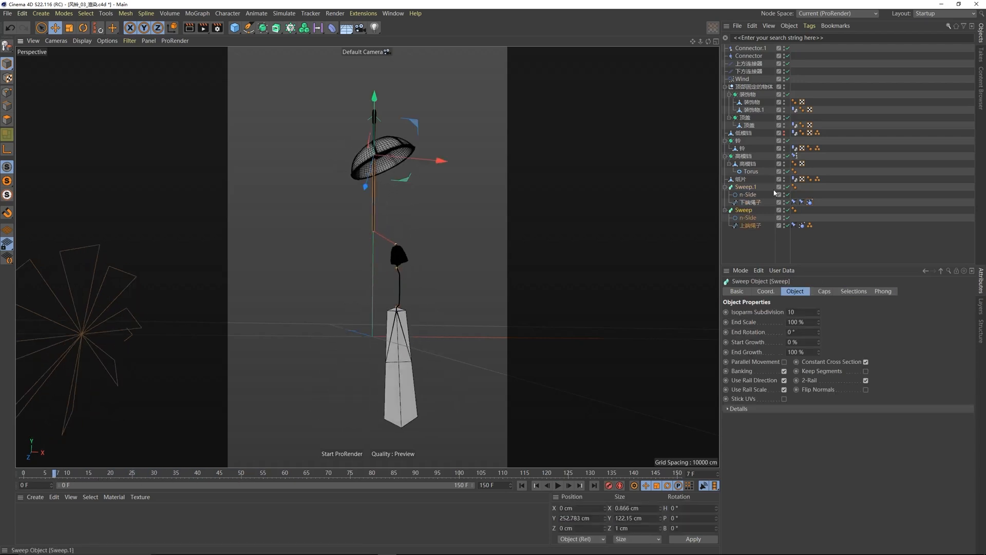
pyautogui.click(802, 225)
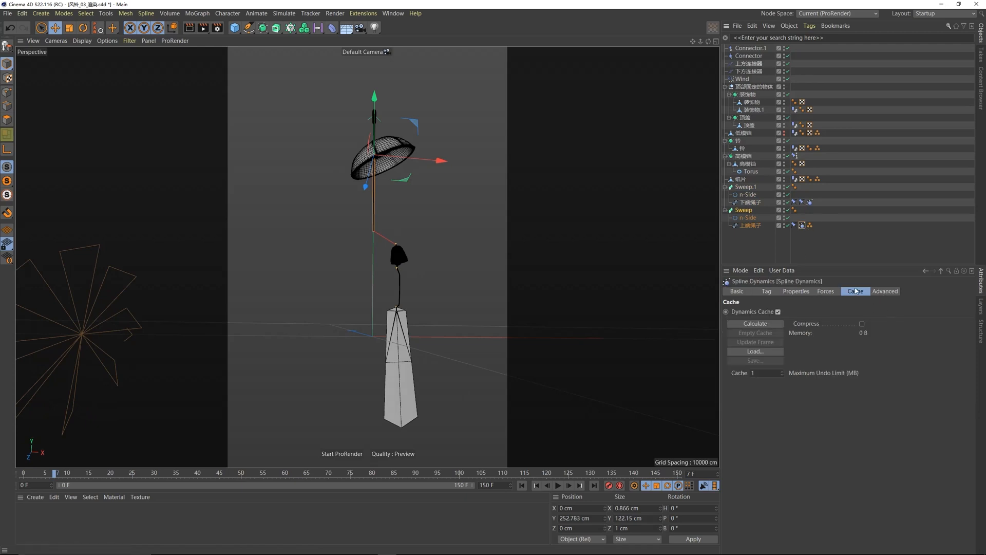
pyautogui.click(755, 323)
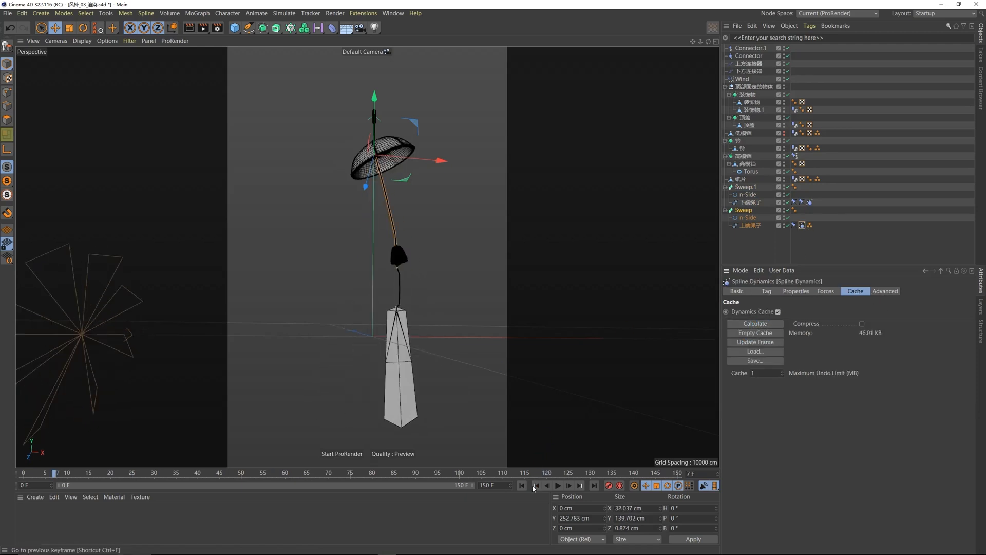
pyautogui.click(558, 485)
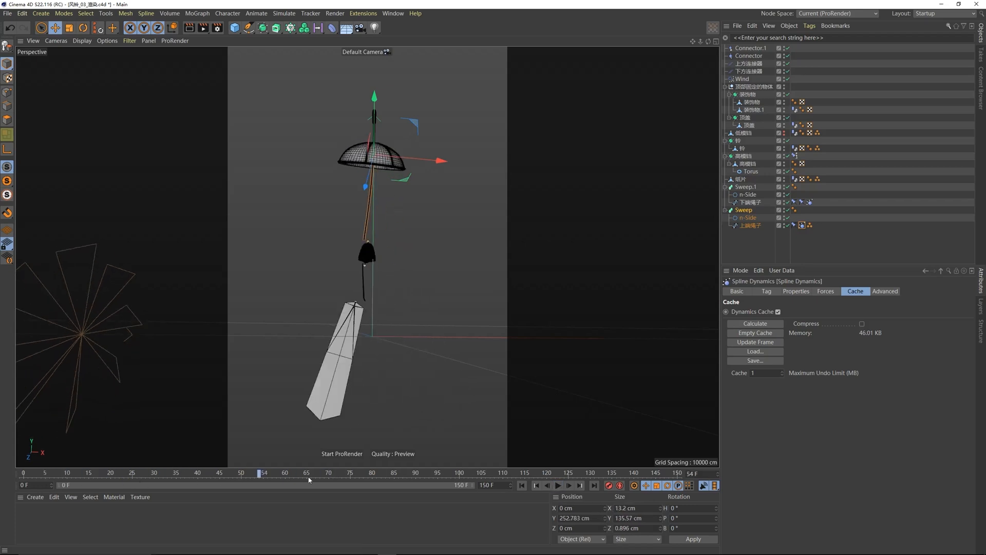
pyautogui.moveTo(309, 477); pyautogui.dragTo(20, 470)
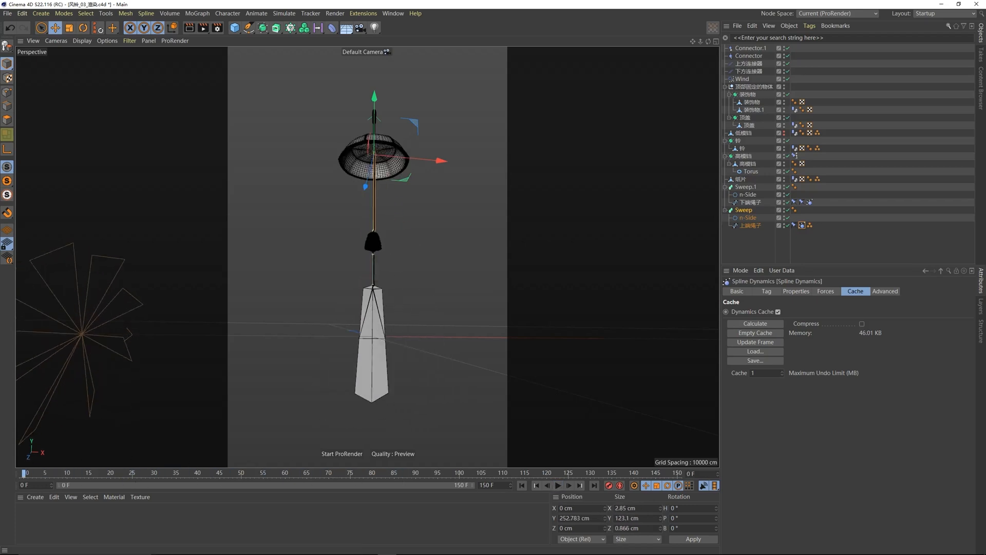
# Step: Review the caches of the 装饰物.1 Dynamics Body tag and both ropes' Spline Dynamics tags, then replay the baked animation and stop it
pyautogui.click(825, 202)
pyautogui.click(794, 109)
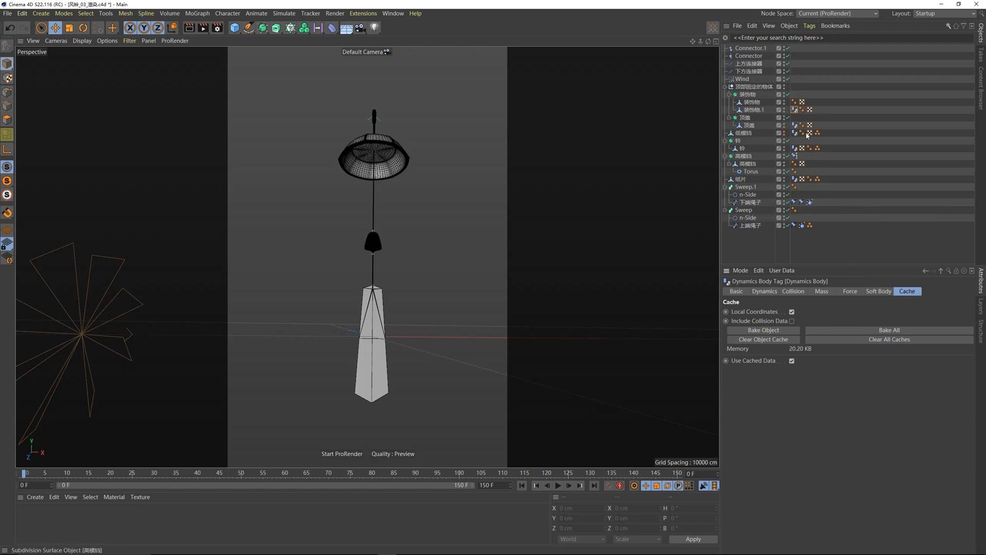
pyautogui.click(810, 202)
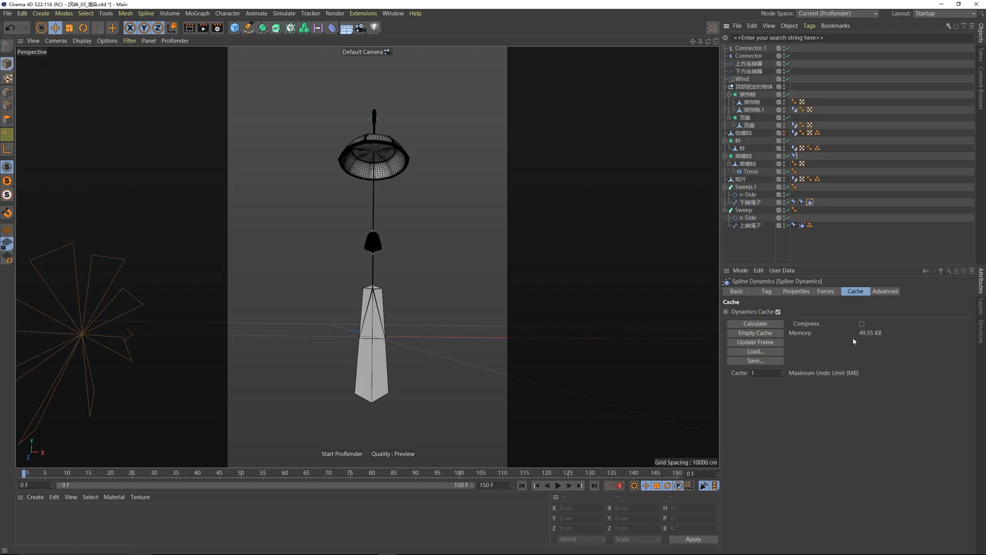
pyautogui.click(802, 226)
pyautogui.click(558, 485)
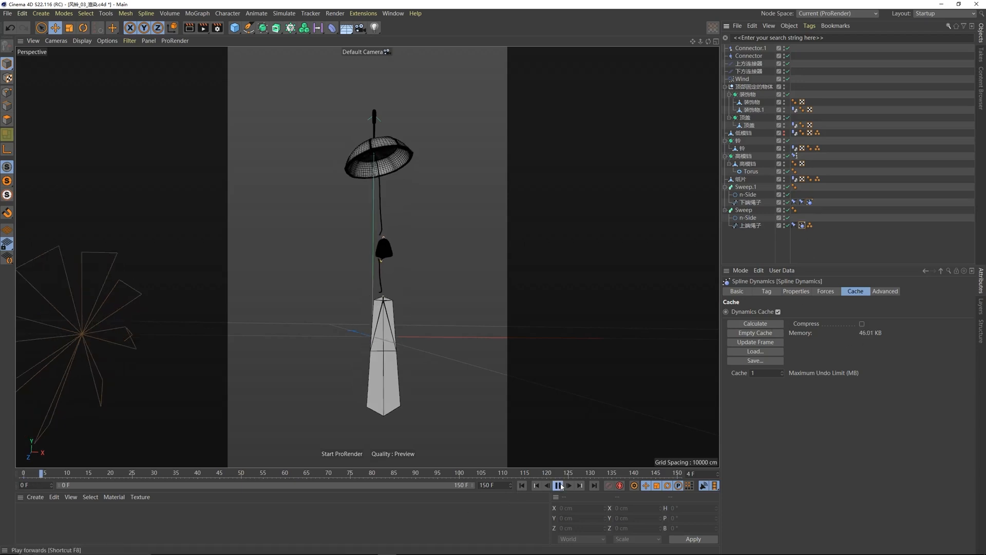
pyautogui.click(558, 485)
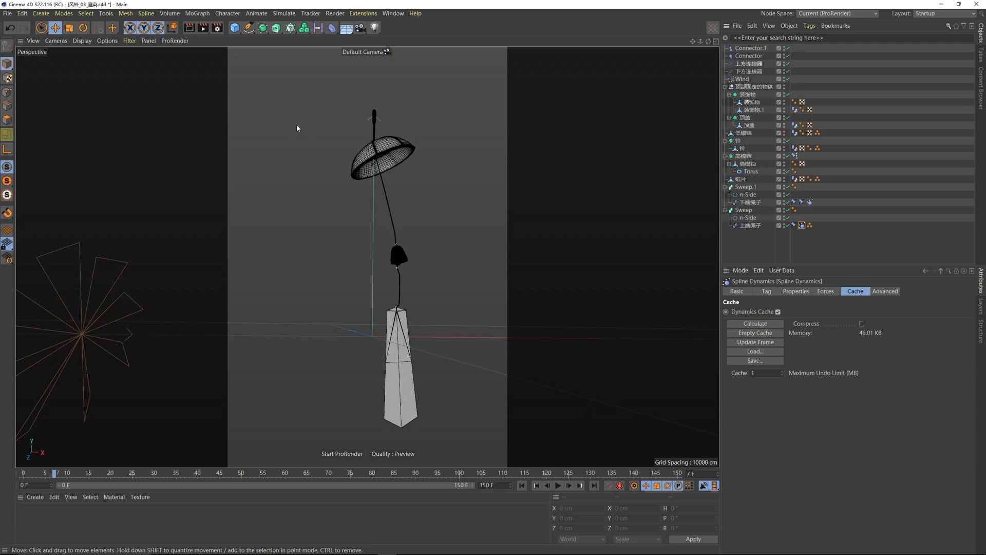
# Step: Open the model file 外部模型.fbx as a separate project, accepting the default FBX import settings
pyautogui.click(8, 13)
pyautogui.moveTo(102, 190)
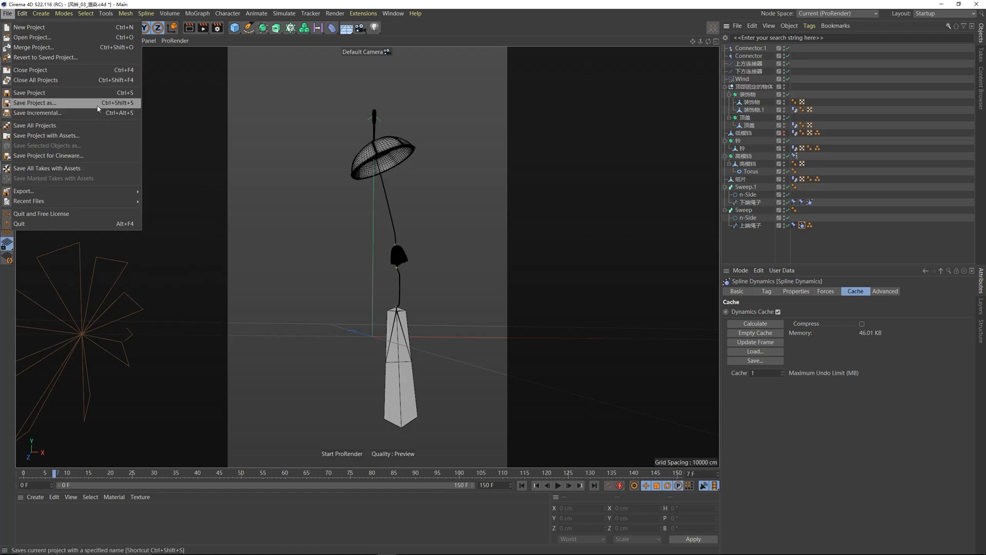
pyautogui.click(34, 38)
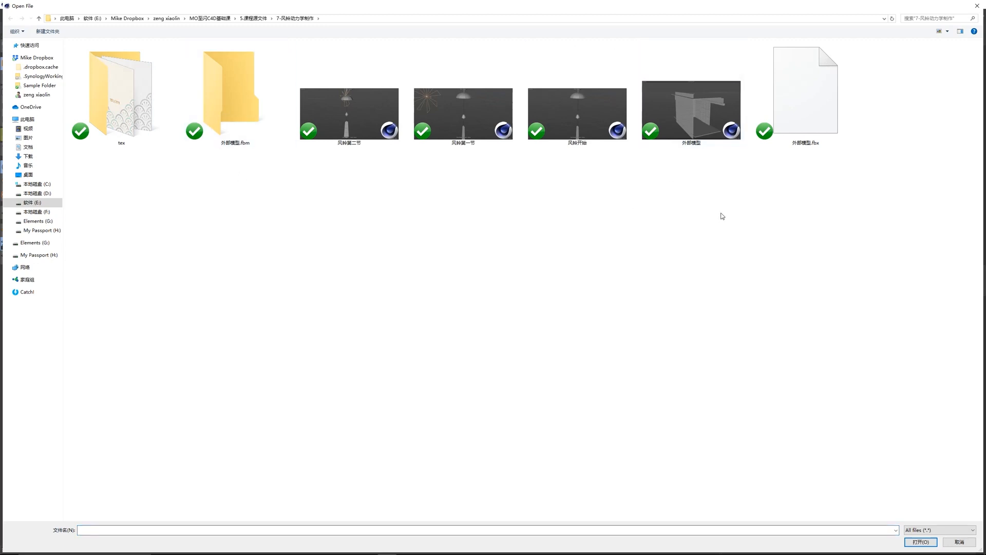
pyautogui.click(792, 146)
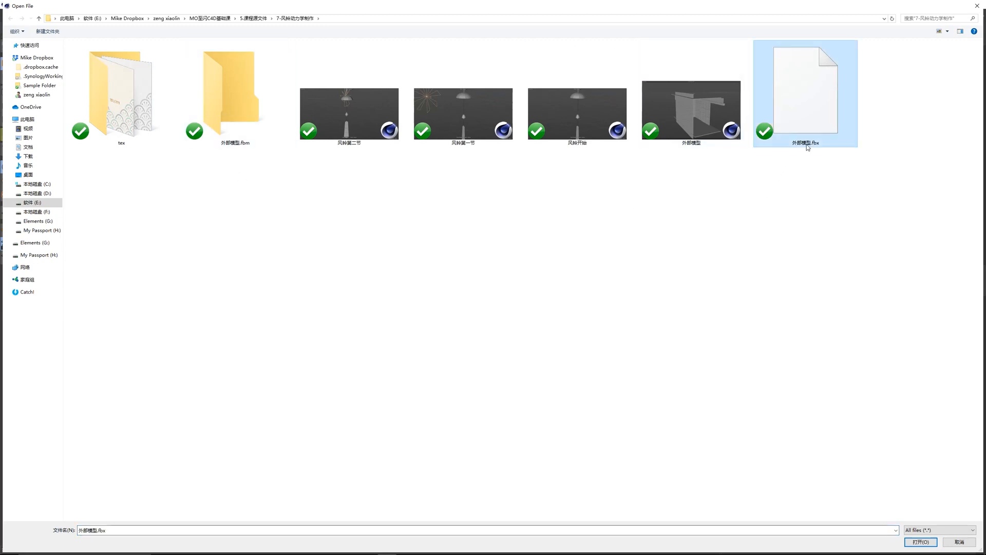
pyautogui.doubleClick(805, 145)
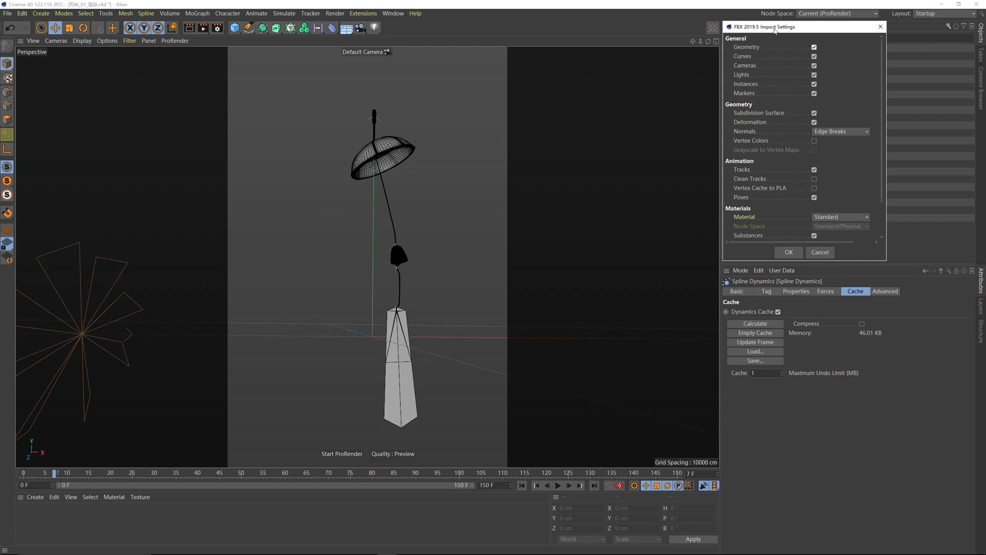
pyautogui.click(582, 310)
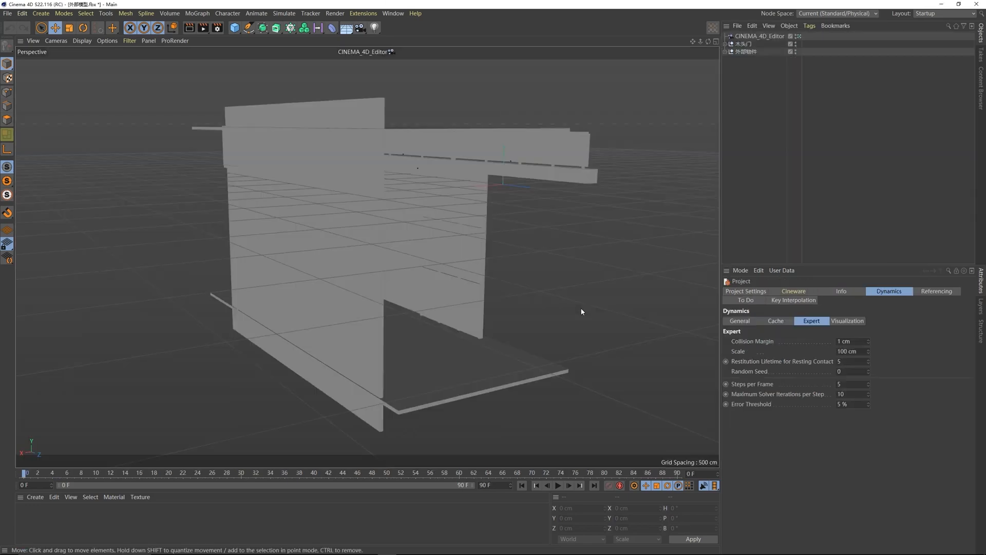
# Step: Examine the imported building model from several sides, including its roof, floor and the wooden door 木头门
pyautogui.moveTo(414, 193)
pyautogui.keyDown('alt'); pyautogui.mouseDown()
pyautogui.moveTo(387, 183)
pyautogui.moveTo(342, 189)
pyautogui.moveTo(416, 195)
pyautogui.mouseUp(); pyautogui.keyUp('alt')
pyautogui.click(7, 14)
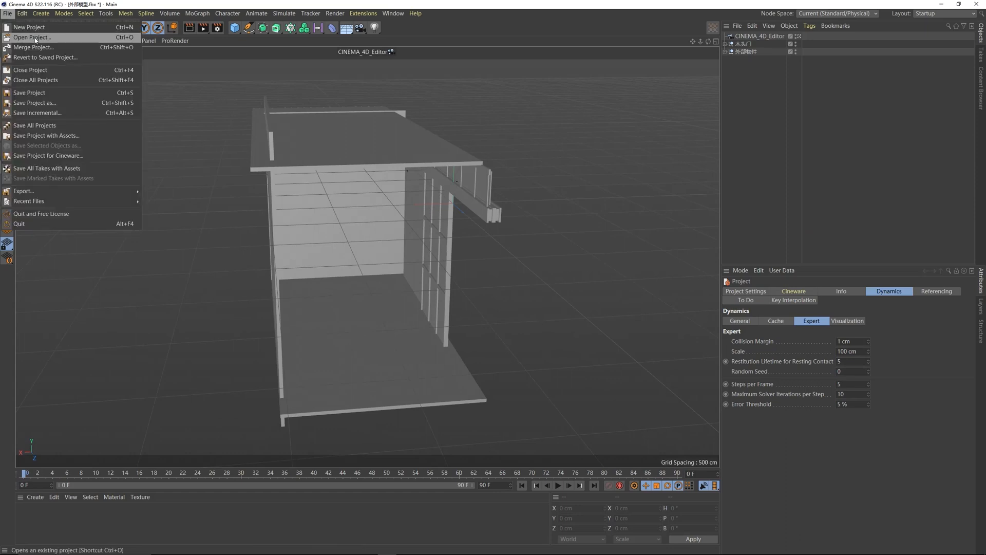
pyautogui.keyDown('alt'); pyautogui.moveTo(294, 106); pyautogui.dragTo(62, 131); pyautogui.keyUp('alt')
pyautogui.click(8, 14)
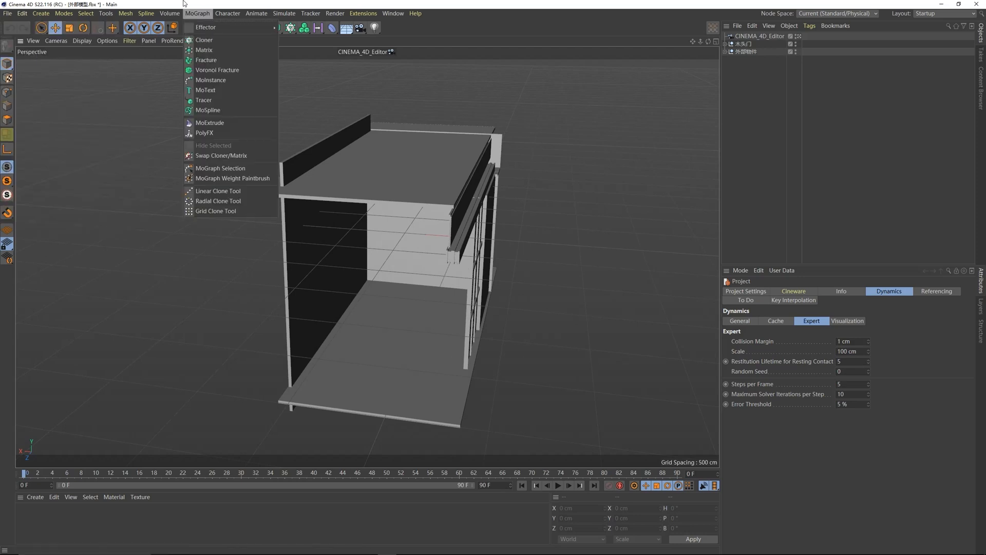
pyautogui.click(213, 162)
pyautogui.keyDown('alt'); pyautogui.moveTo(265, 175); pyautogui.dragTo(419, 192); pyautogui.keyUp('alt')
pyautogui.click(586, 160)
pyautogui.keyDown('alt'); pyautogui.moveTo(586, 160); pyautogui.dragTo(474, 170); pyautogui.keyUp('alt')
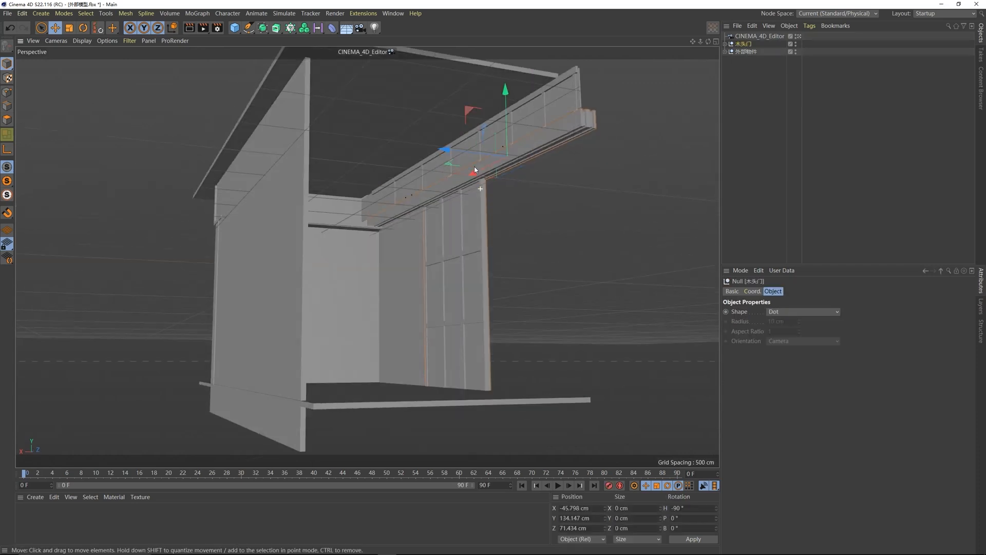
# Step: Switch the viewport to a line display and inspect which parts belong to the 木头门 and 外部物件 groups
pyautogui.click(82, 40)
pyautogui.click(103, 116)
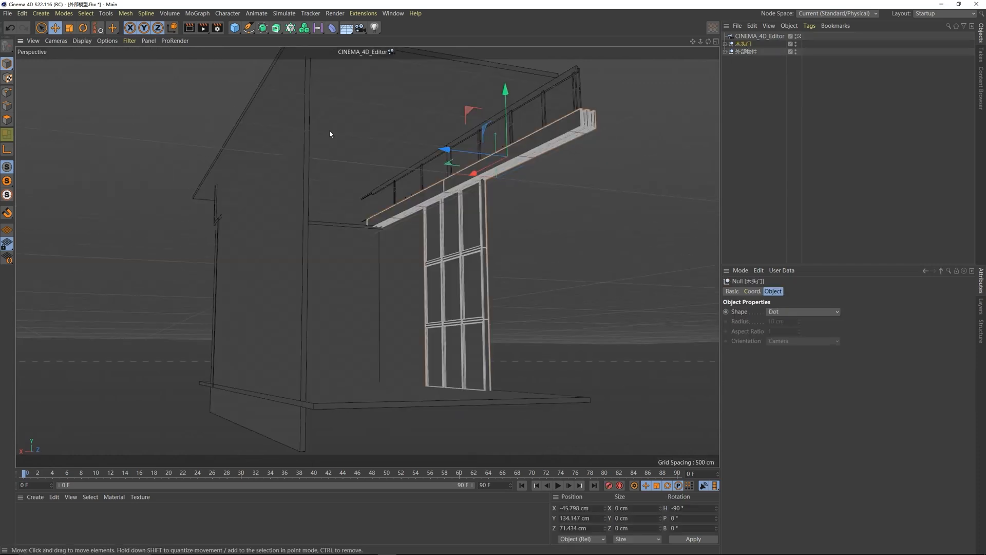
pyautogui.keyDown('alt'); pyautogui.moveTo(329, 131); pyautogui.dragTo(420, 175); pyautogui.keyUp('alt')
pyautogui.click(385, 224)
pyautogui.click(747, 52)
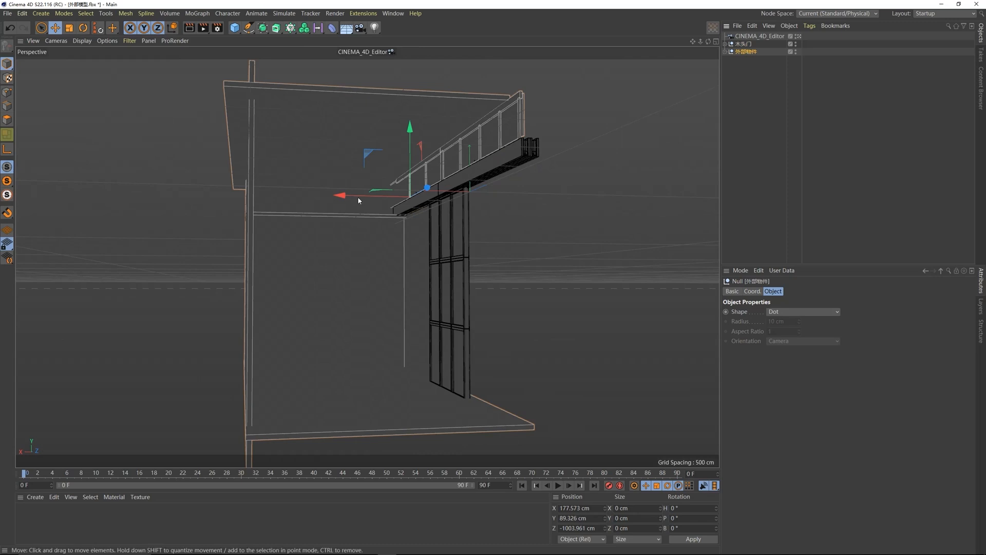
pyautogui.keyDown('alt'); pyautogui.moveTo(348, 186); pyautogui.dragTo(294, 204); pyautogui.keyUp('alt')
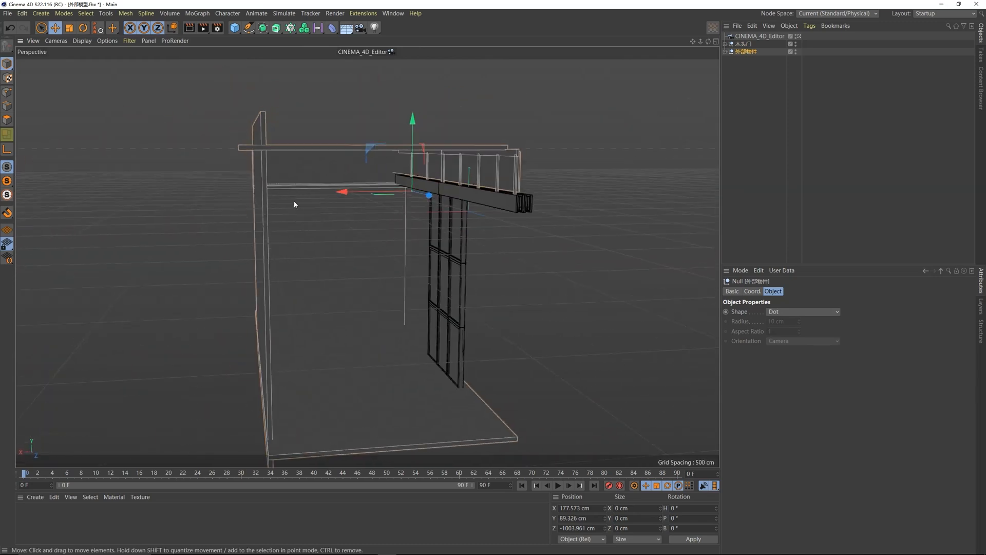
pyautogui.keyDown('alt'); pyautogui.moveTo(338, 166); pyautogui.dragTo(392, 181); pyautogui.keyUp('alt')
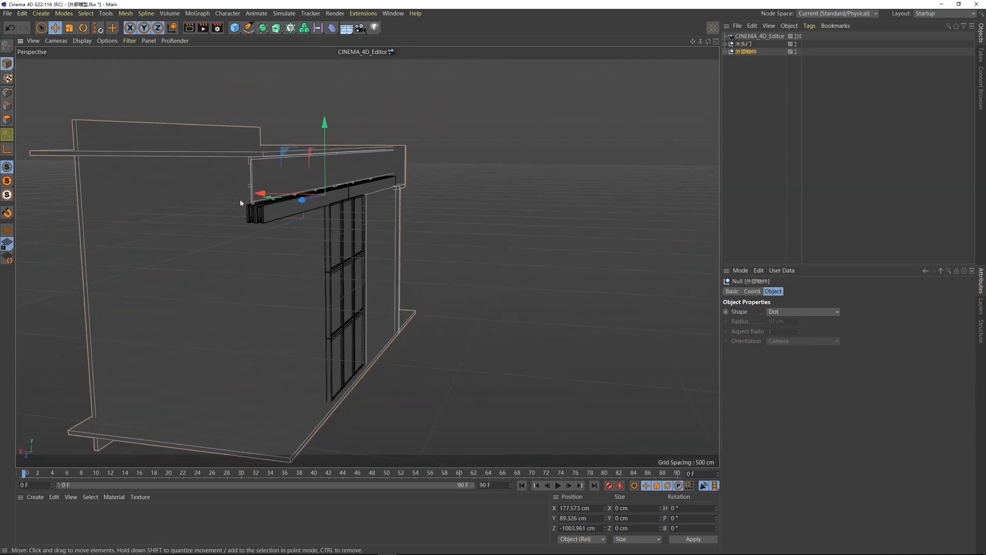
pyautogui.keyDown('alt'); pyautogui.moveTo(240, 202); pyautogui.dragTo(306, 182); pyautogui.keyUp('alt')
pyautogui.scroll(3, 250, 196)
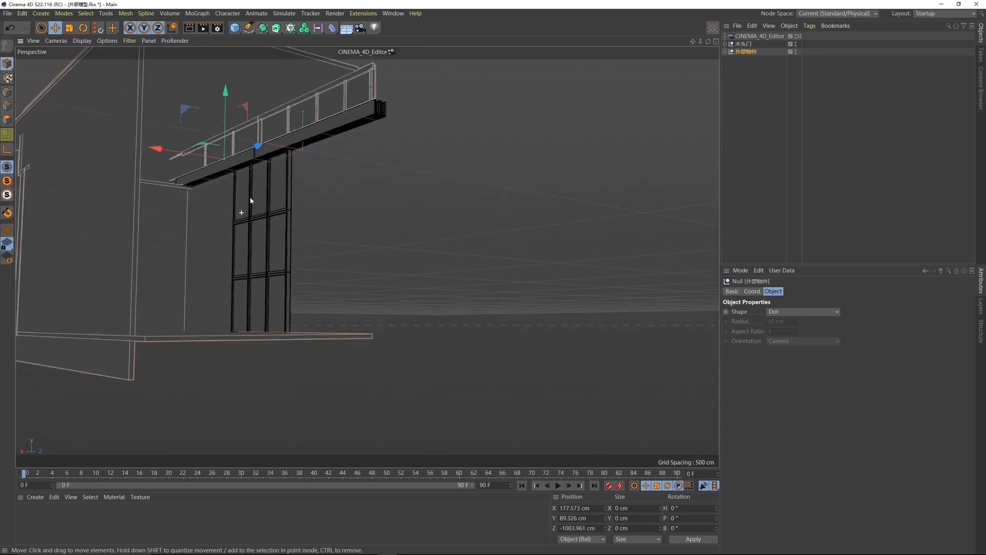
# Step: Delete the imported CINEMA_4D_Editor camera and bring the building back into view through the default camera
pyautogui.click(793, 38)
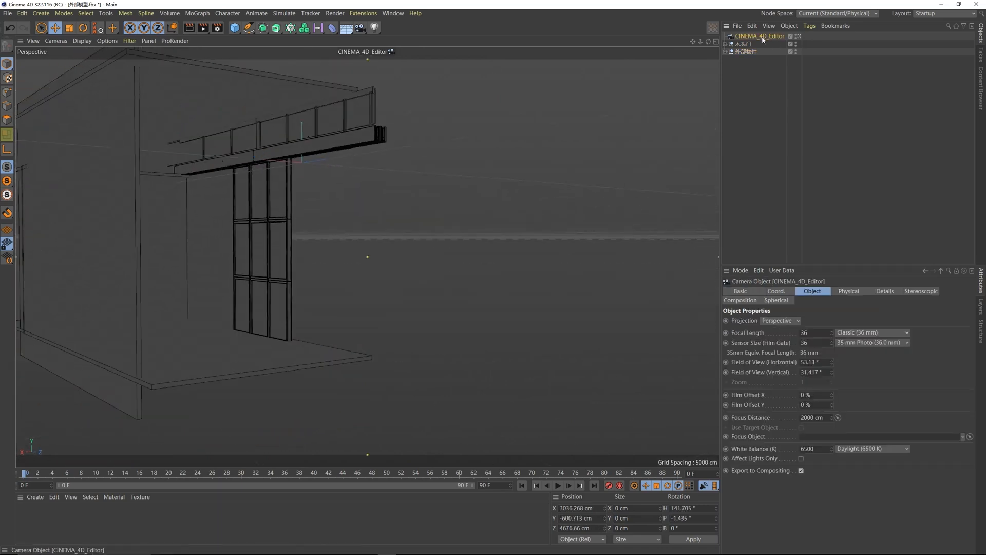
pyautogui.press('Delete')
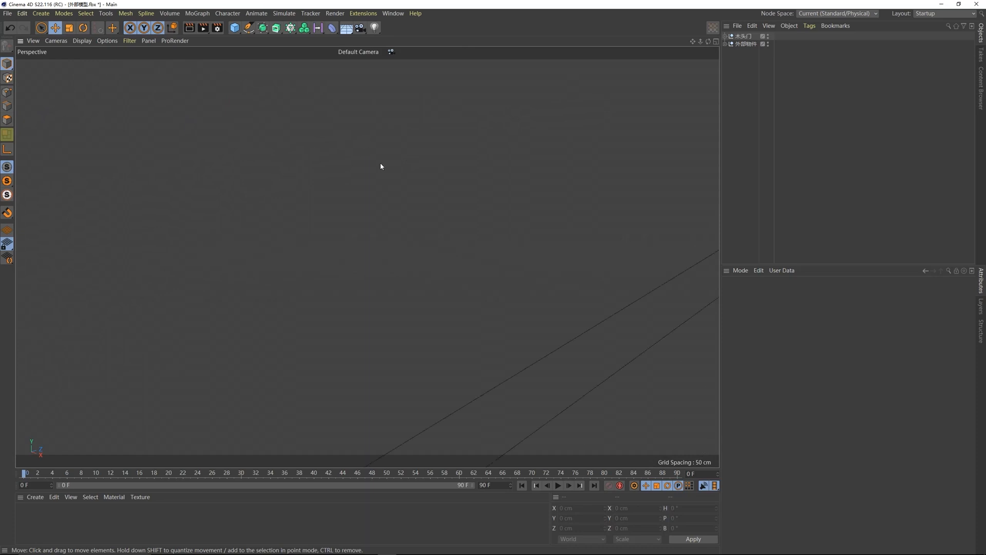
pyautogui.scroll(-10, 381, 166)
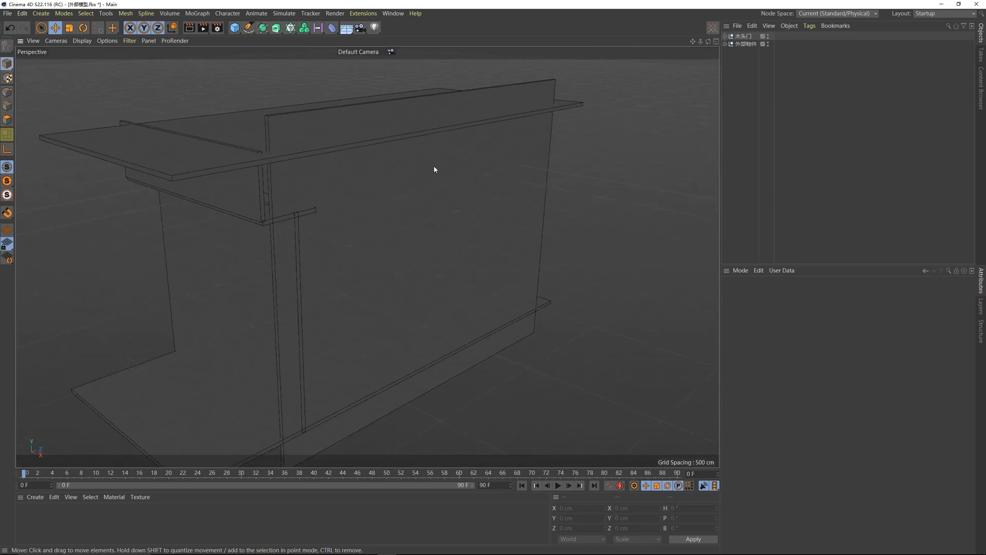
pyautogui.keyDown('alt'); pyautogui.moveTo(424, 171); pyautogui.dragTo(268, 159); pyautogui.keyUp('alt')
pyautogui.scroll(6, 491, 158)
pyautogui.keyDown('alt'); pyautogui.moveTo(502, 162); pyautogui.dragTo(434, 169); pyautogui.keyUp('alt')
pyautogui.scroll(-8, 384, 169)
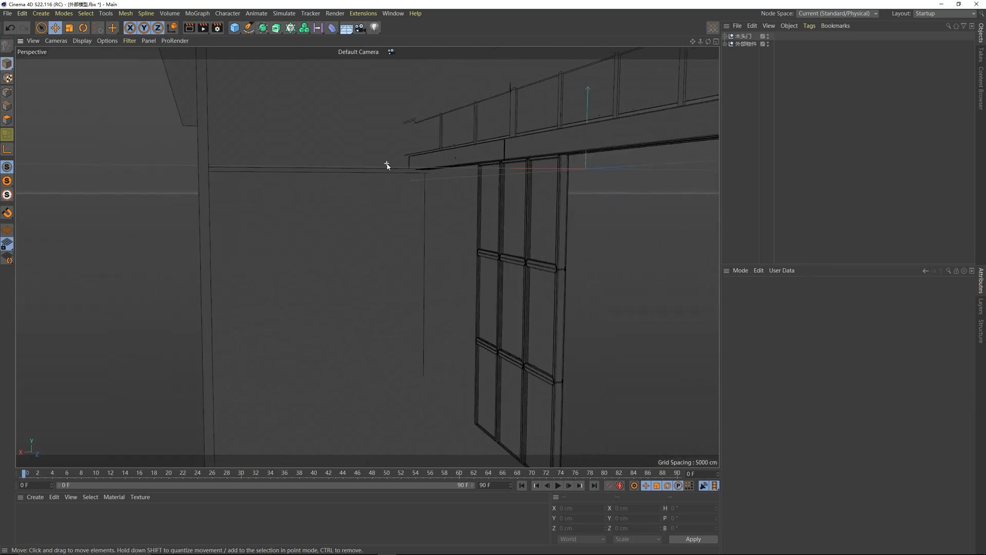
pyautogui.scroll(-5, 390, 156)
pyautogui.scroll(10, 415, 165)
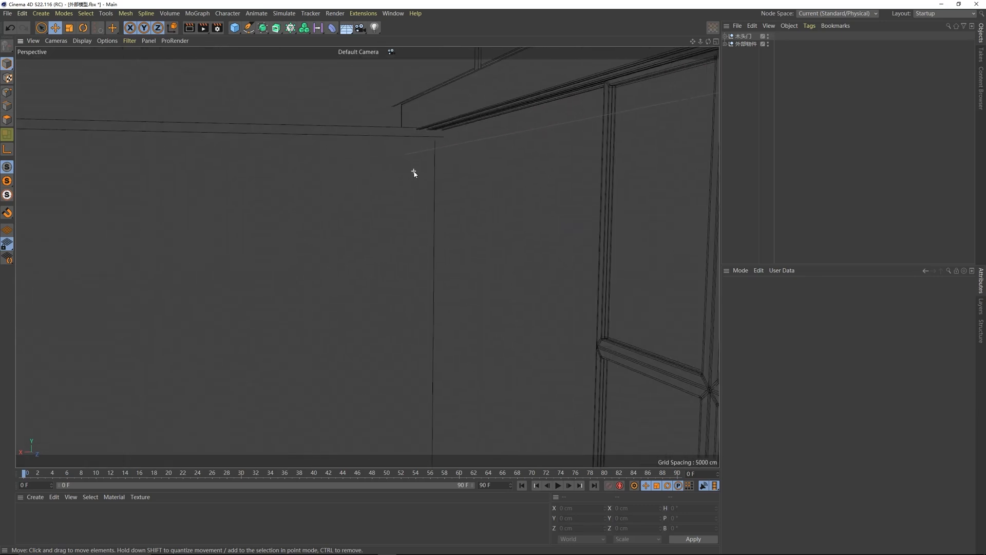
pyautogui.scroll(4, 414, 173)
# Step: Select the wall Cube_12 and frame the view around it to look over the whole building
pyautogui.click(314, 159)
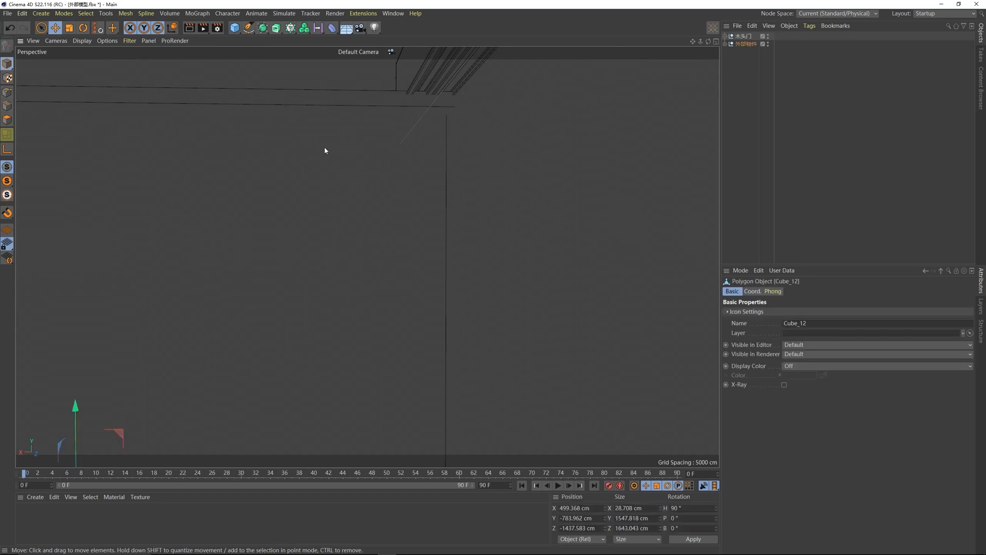
pyautogui.press('o')
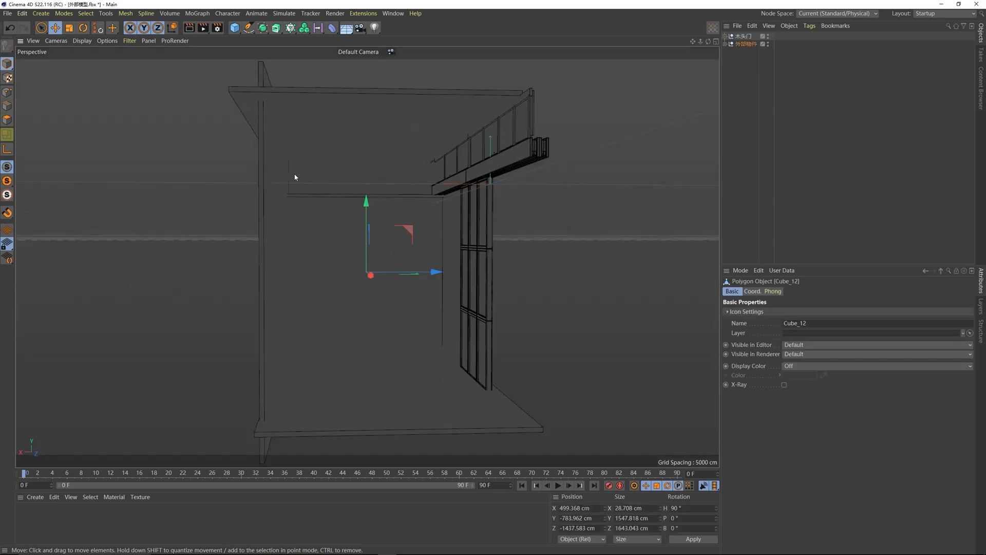
pyautogui.keyDown('alt'); pyautogui.moveTo(326, 184); pyautogui.dragTo(349, 206); pyautogui.keyUp('alt')
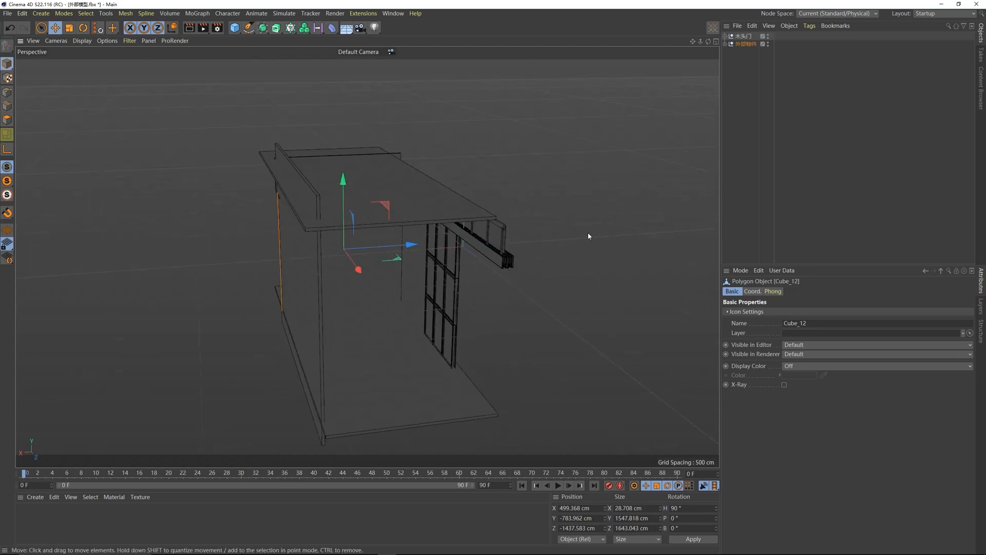
pyautogui.keyDown('alt'); pyautogui.moveTo(587, 236); pyautogui.dragTo(367, 254); pyautogui.keyUp('alt')
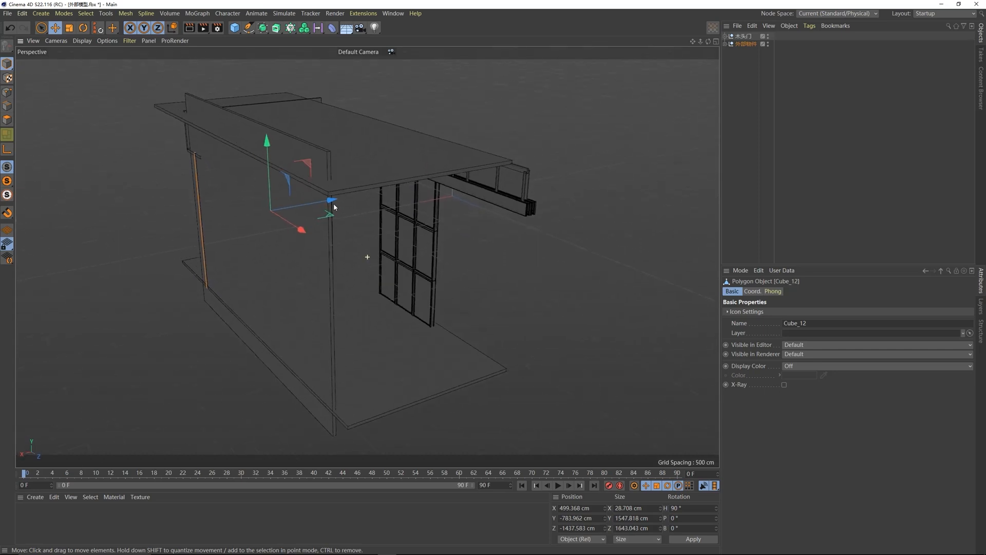
# Step: Copy the 木头门 and 外部物件 groups into the 风铃_03_渲染.c4d project, at the start of its object hierarchy
pyautogui.click(749, 85)
pyautogui.moveTo(748, 85); pyautogui.dragTo(739, 34)
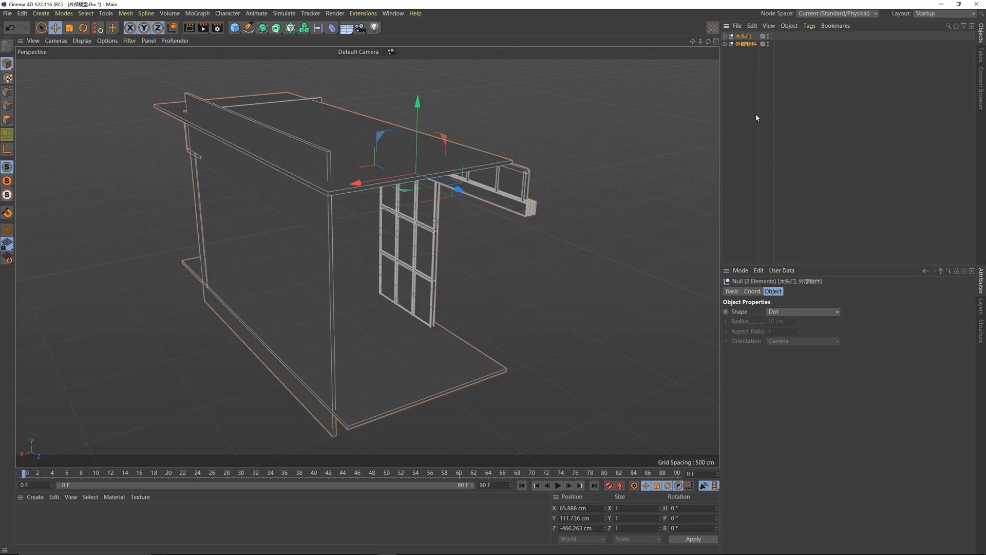
pyautogui.press('v')
pyautogui.moveTo(369, 173)
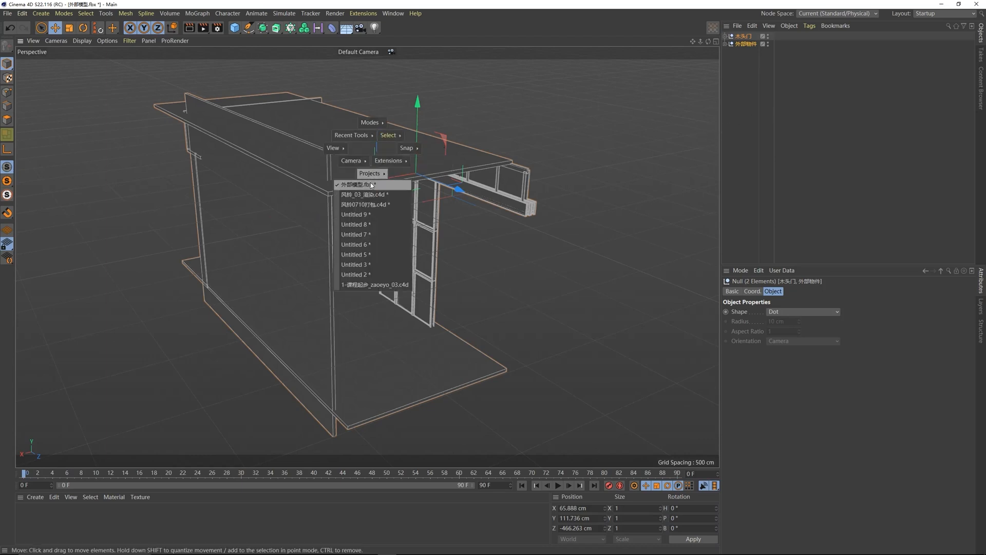
pyautogui.click(358, 195)
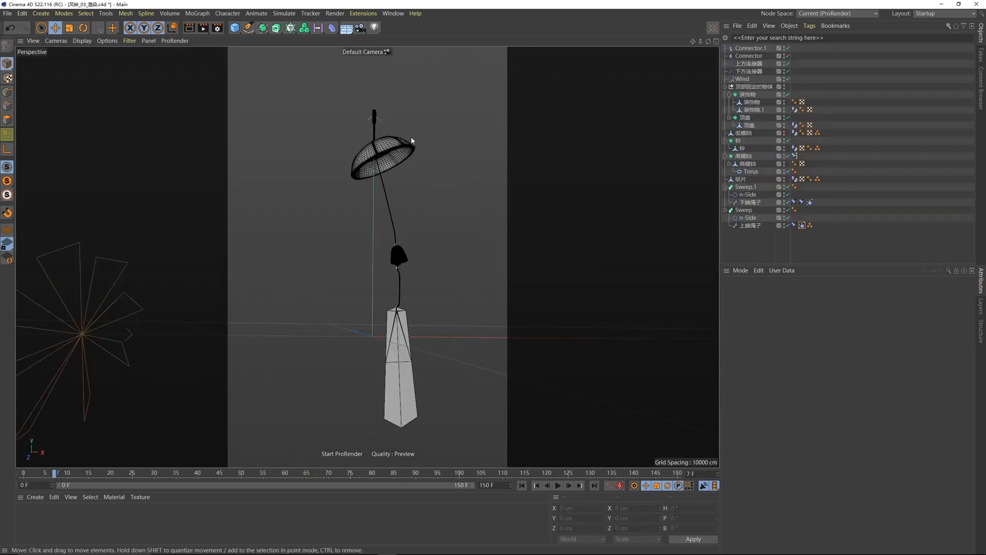
pyautogui.click(754, 49)
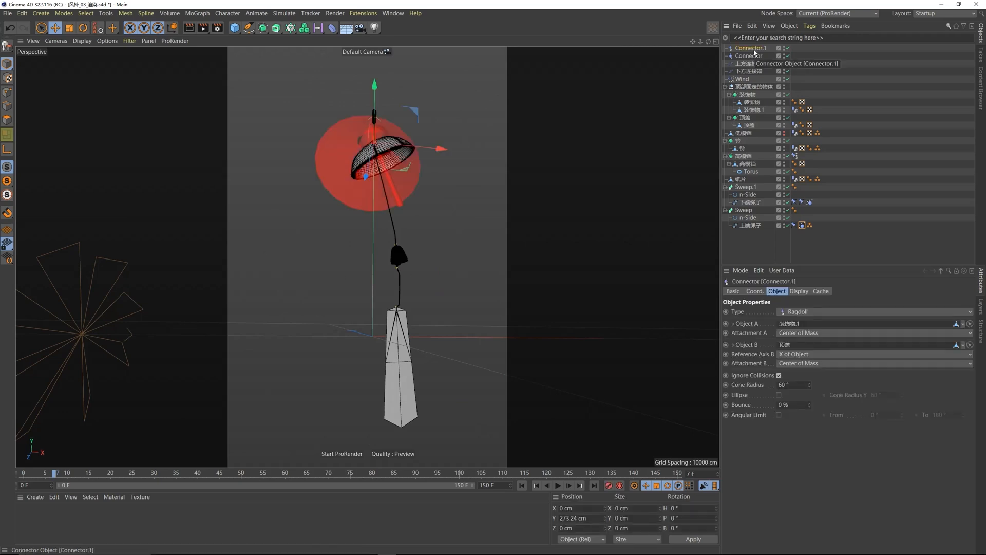
pyautogui.hotkey('ctrl', 'v')
# Step: Examine how the pasted building is positioned and scaled relative to the wind chime
pyautogui.keyDown('alt'); pyautogui.moveTo(384, 221); pyautogui.dragTo(330, 233); pyautogui.keyUp('alt')
pyautogui.scroll(-6, 350, 228)
pyautogui.scroll(-12, 350, 228)
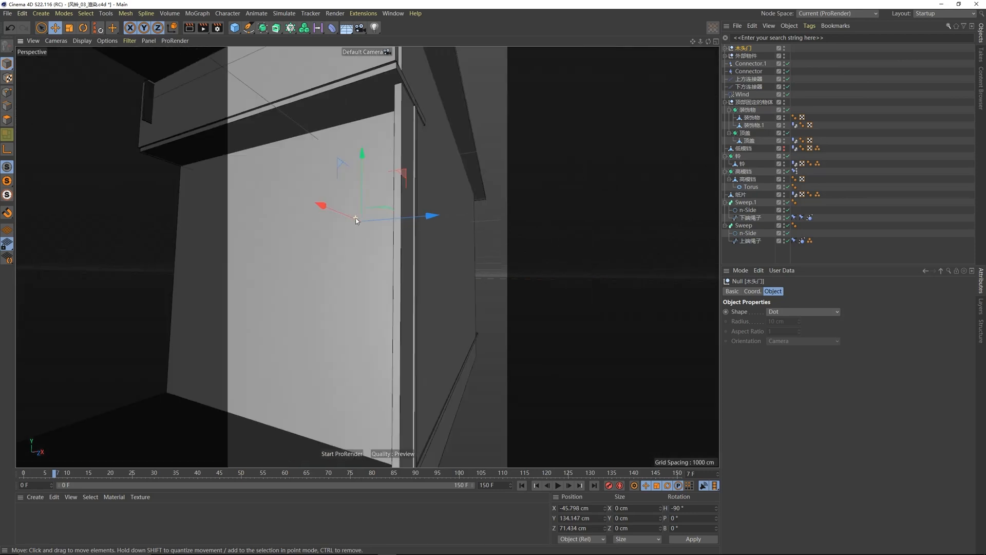
pyautogui.keyDown('alt'); pyautogui.moveTo(383, 216); pyautogui.dragTo(381, 226); pyautogui.keyUp('alt')
pyautogui.keyDown('alt'); pyautogui.moveTo(381, 226); pyautogui.dragTo(365, 235, button='middle'); pyautogui.keyUp('alt')
pyautogui.keyDown('alt'); pyautogui.moveTo(365, 235); pyautogui.dragTo(333, 227); pyautogui.keyUp('alt')
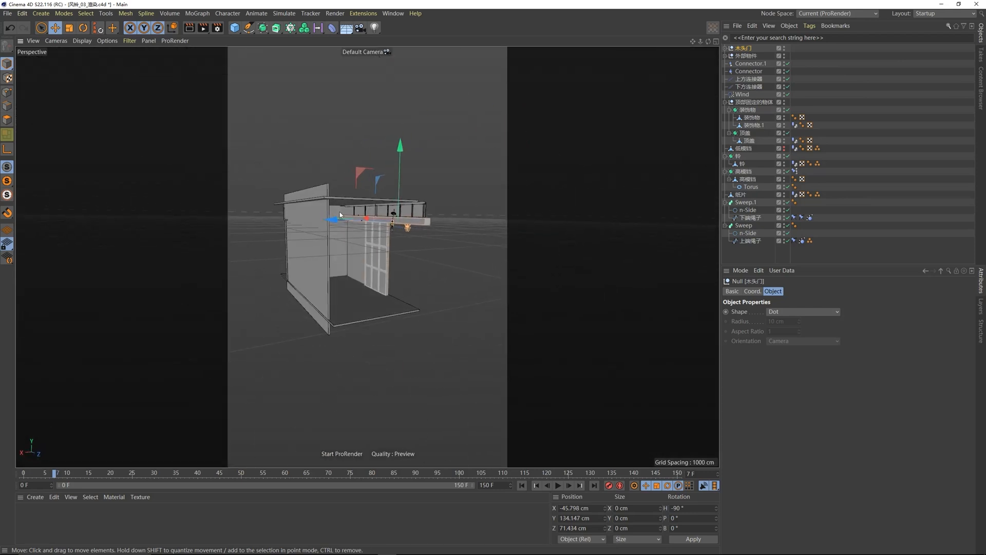
pyautogui.scroll(8, 401, 230)
pyautogui.keyDown('alt'); pyautogui.moveTo(401, 230); pyautogui.dragTo(401, 218); pyautogui.keyUp('alt')
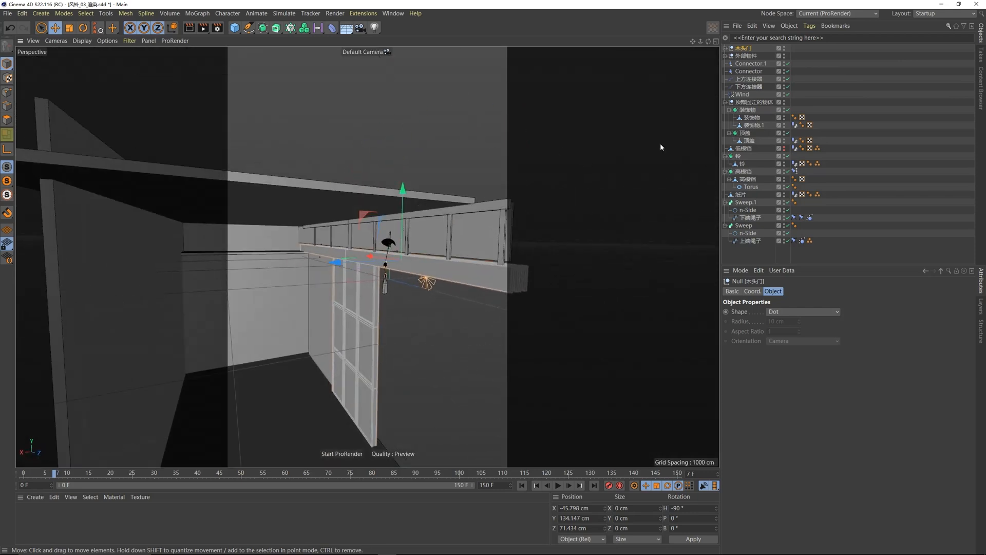
pyautogui.click(749, 63)
pyautogui.keyDown('shift'); pyautogui.click(749, 241); pyautogui.keyUp('shift')
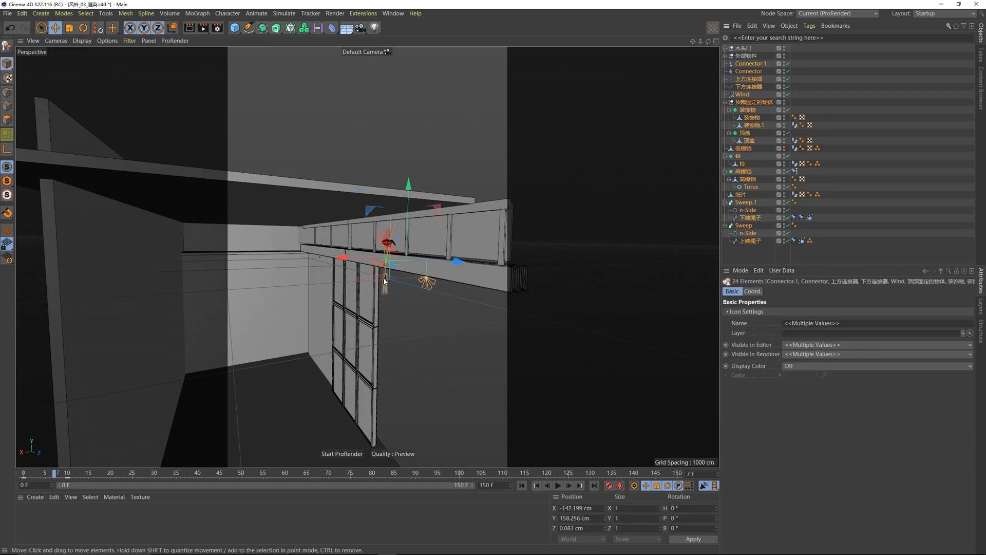
pyautogui.click(956, 26)
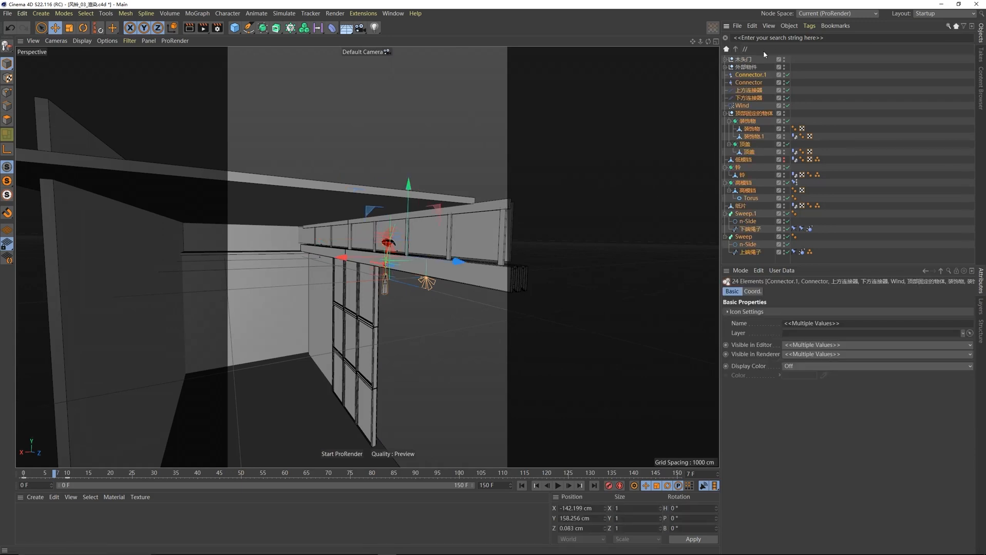
pyautogui.click(957, 25)
pyautogui.click(915, 71)
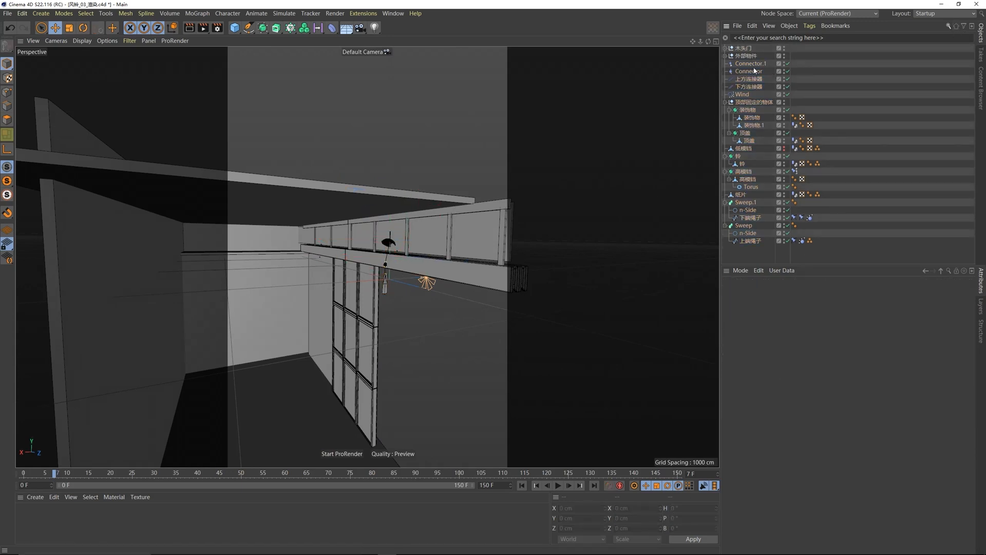
# Step: Move the 木头门 and 外部物件 groups together to about X 105, Y 366, Z -491 cm, placing the beam above the wind chime
pyautogui.click(738, 49)
pyautogui.keyDown('shift'); pyautogui.click(740, 56); pyautogui.keyUp('shift')
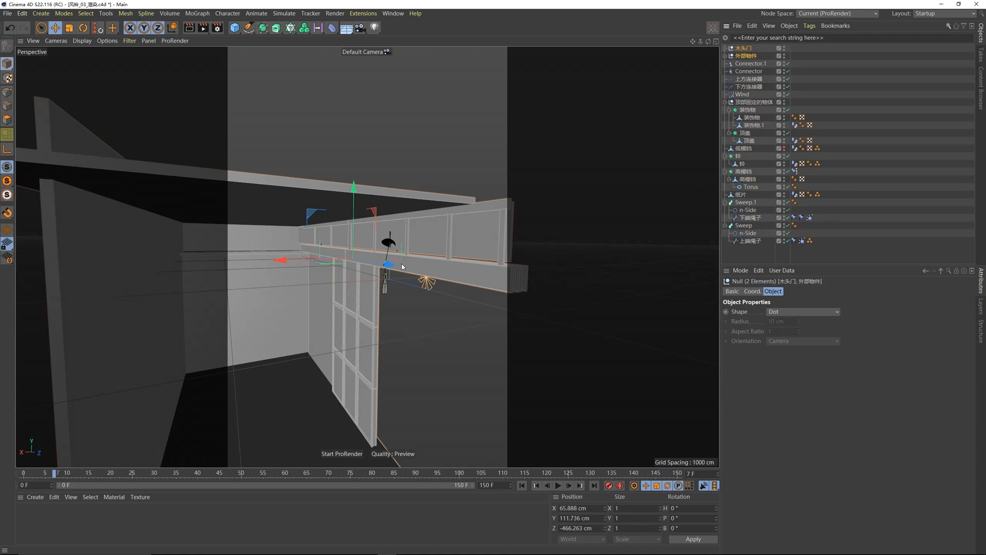
pyautogui.moveTo(353, 191); pyautogui.dragTo(355, 160)
pyautogui.keyDown('alt'); pyautogui.moveTo(421, 205); pyautogui.dragTo(314, 295); pyautogui.keyUp('alt')
pyautogui.keyDown('alt'); pyautogui.moveTo(401, 266); pyautogui.dragTo(365, 239); pyautogui.keyUp('alt')
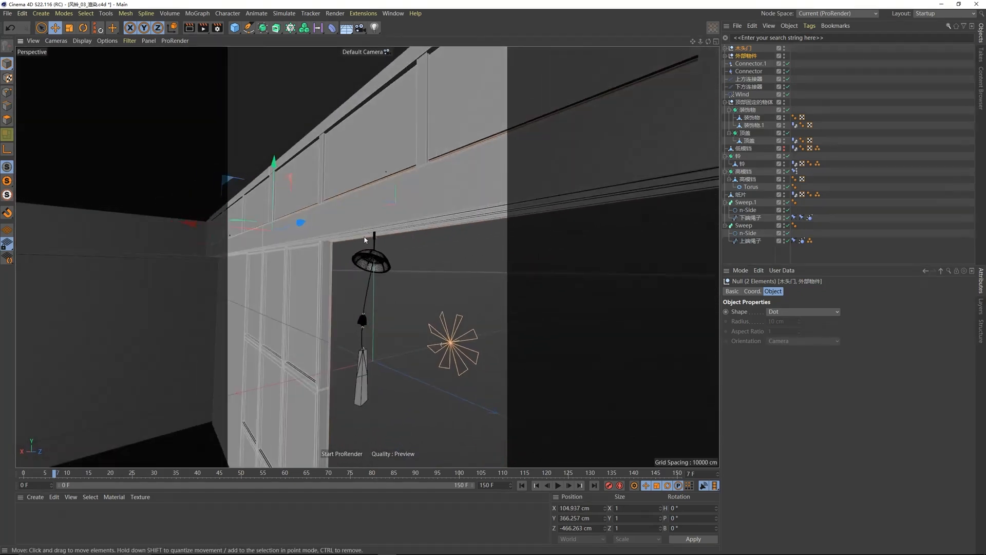
pyautogui.moveTo(302, 221); pyautogui.dragTo(298, 223)
pyautogui.scroll(-4, 384, 234)
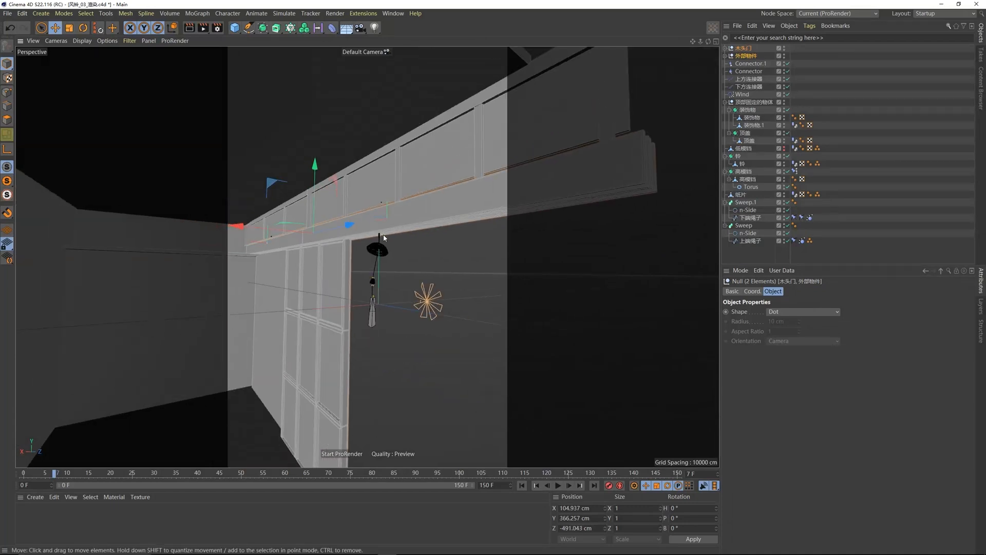
# Step: Play the cached animation to check how the wind chime swings under the beam, and return to the first frame
pyautogui.moveTo(385, 238)
pyautogui.keyDown('alt'); pyautogui.mouseDown()
pyautogui.moveTo(361, 239)
pyautogui.moveTo(371, 230)
pyautogui.mouseUp(); pyautogui.keyUp('alt')
pyautogui.click(522, 486)
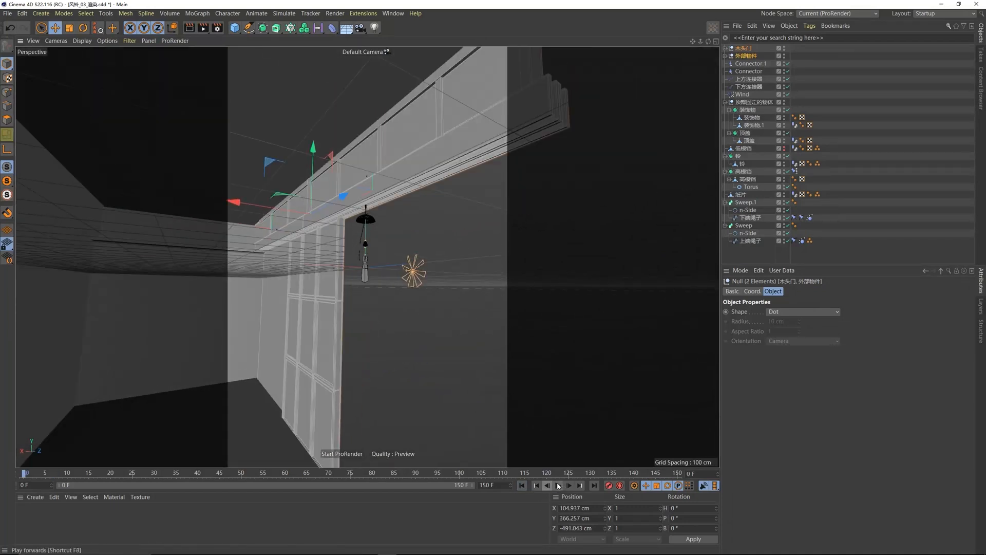
pyautogui.click(558, 485)
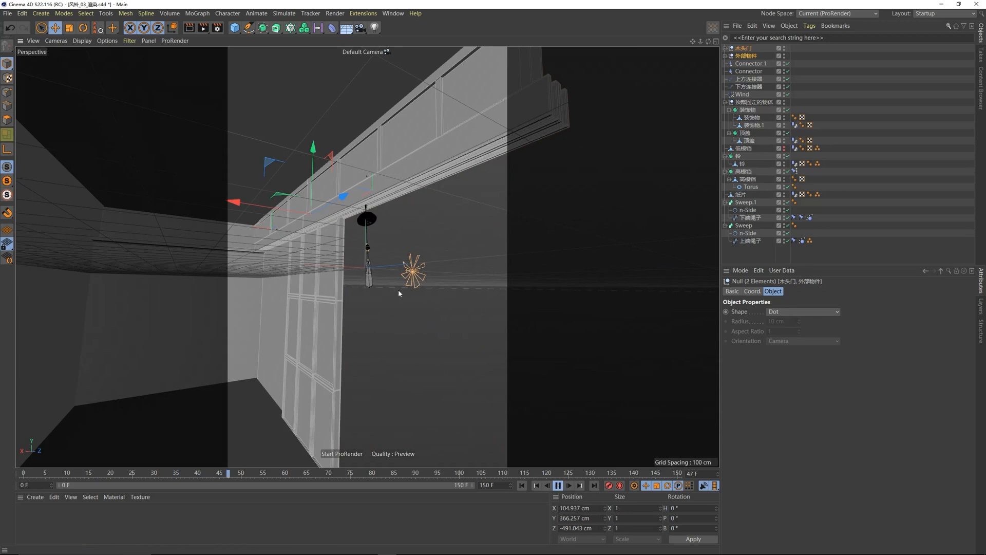
pyautogui.keyDown('alt'); pyautogui.moveTo(363, 192); pyautogui.dragTo(371, 207); pyautogui.keyUp('alt')
pyautogui.click(558, 486)
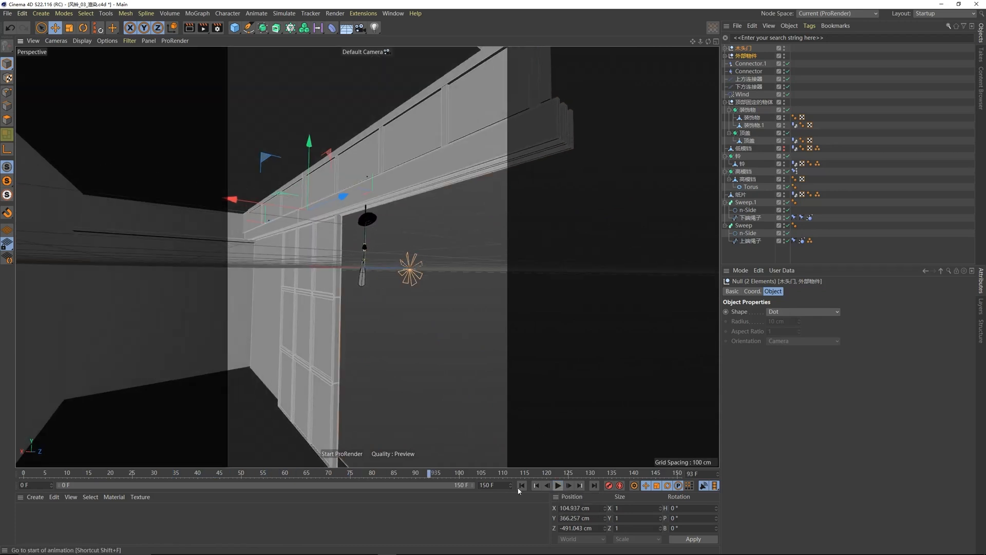
pyautogui.click(520, 488)
# Step: Add a camera with the default 36 mm focal length at the current viewpoint and look through it
pyautogui.click(360, 28)
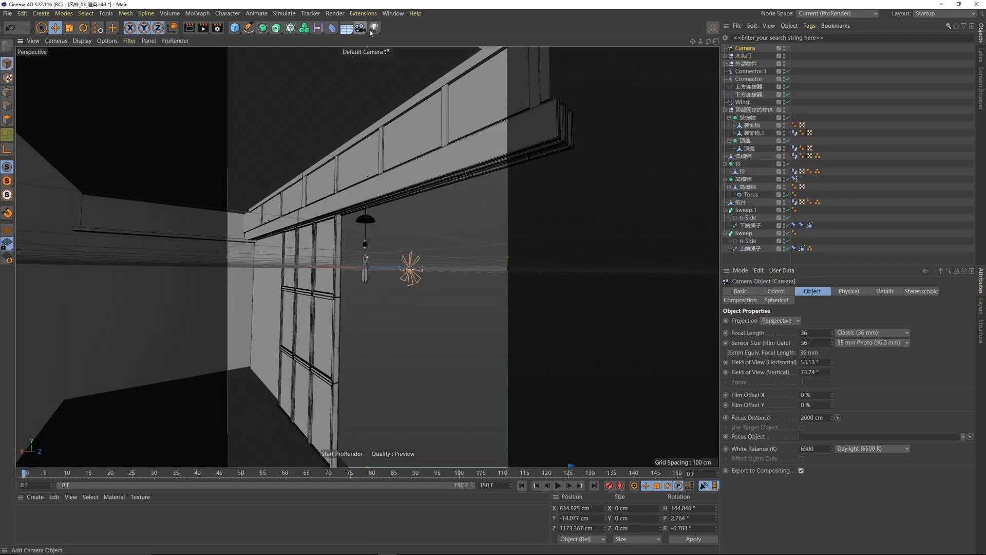
pyautogui.click(814, 65)
pyautogui.click(786, 48)
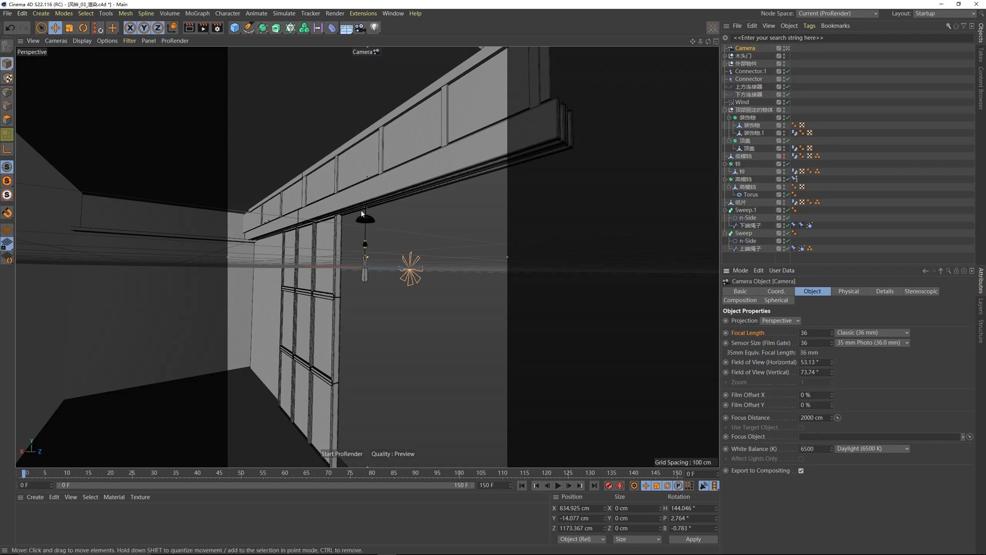
# Step: Move the camera close to the wind chime, at about X 239, Y 128, Z 282 cm, and save the project
pyautogui.scroll(10, 364, 215)
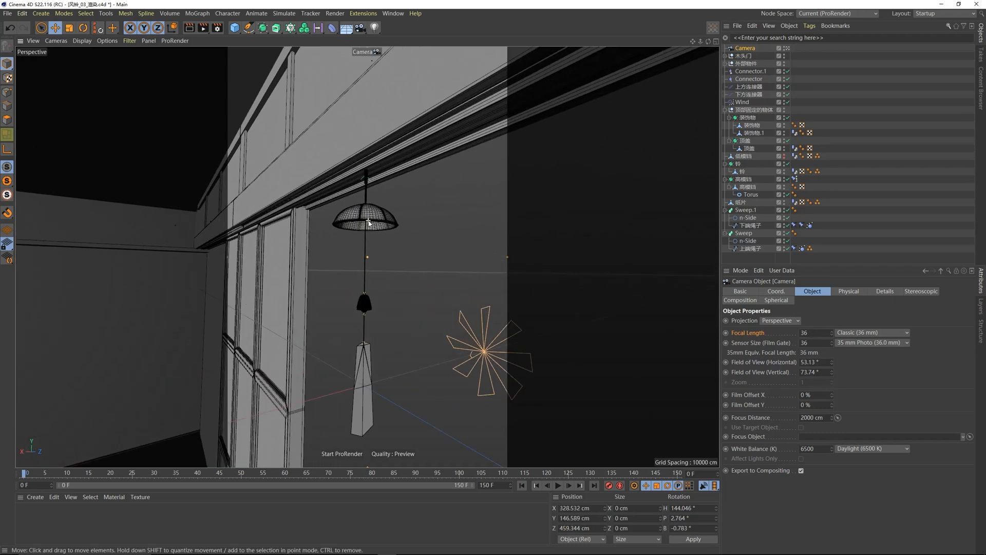
pyautogui.scroll(10, 369, 223)
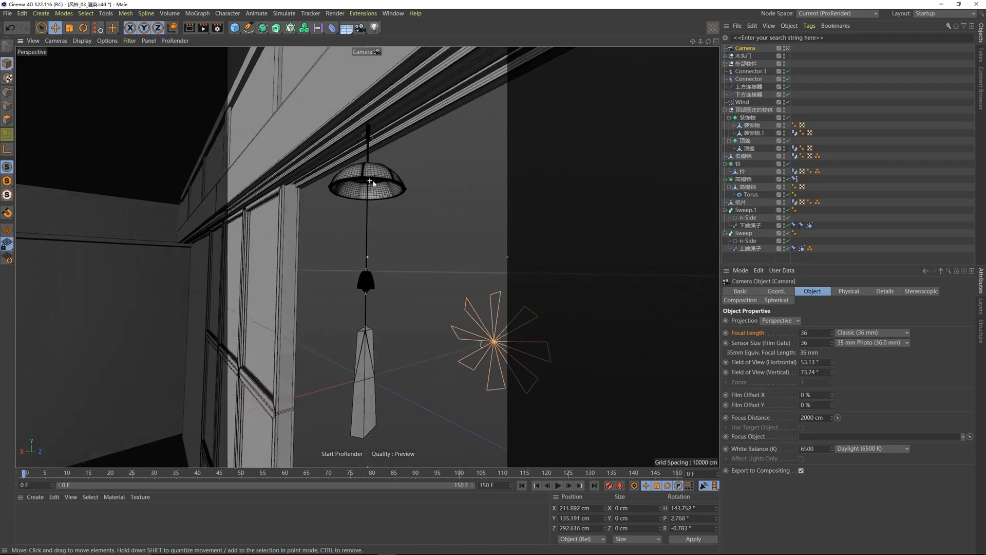
pyautogui.keyDown('alt'); pyautogui.moveTo(373, 180); pyautogui.dragTo(374, 184); pyautogui.keyUp('alt')
pyautogui.moveTo(375, 181)
pyautogui.keyDown('alt'); pyautogui.mouseDown(button='middle')
pyautogui.moveTo(381, 159)
pyautogui.moveTo(369, 165)
pyautogui.mouseUp(button='middle'); pyautogui.keyUp('alt')
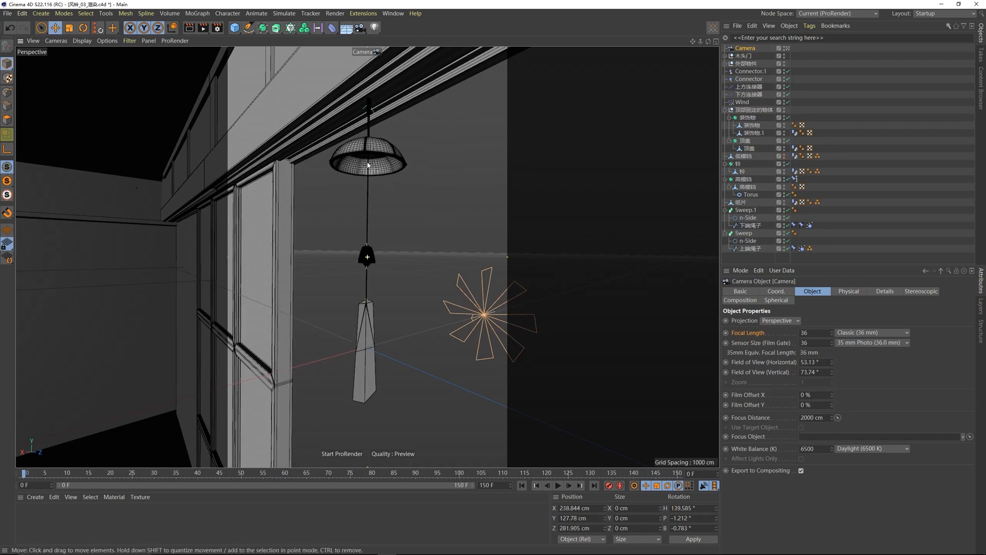
pyautogui.hotkey('ctrl', 's')
# Step: Switch to the 渲染 (User) layout with its second perspective view and start ProRender in the camera view
pyautogui.click(376, 174)
pyautogui.press('r')
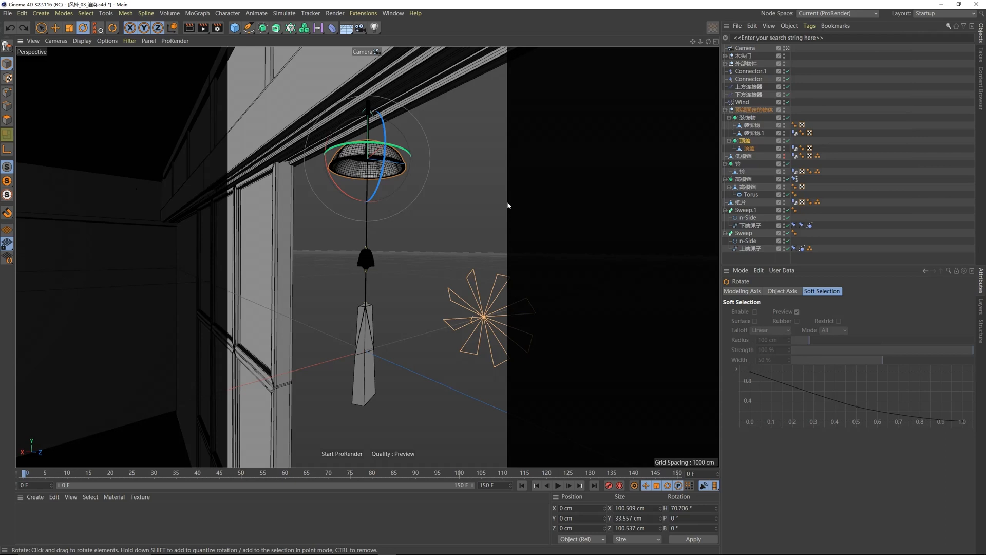
pyautogui.click(932, 14)
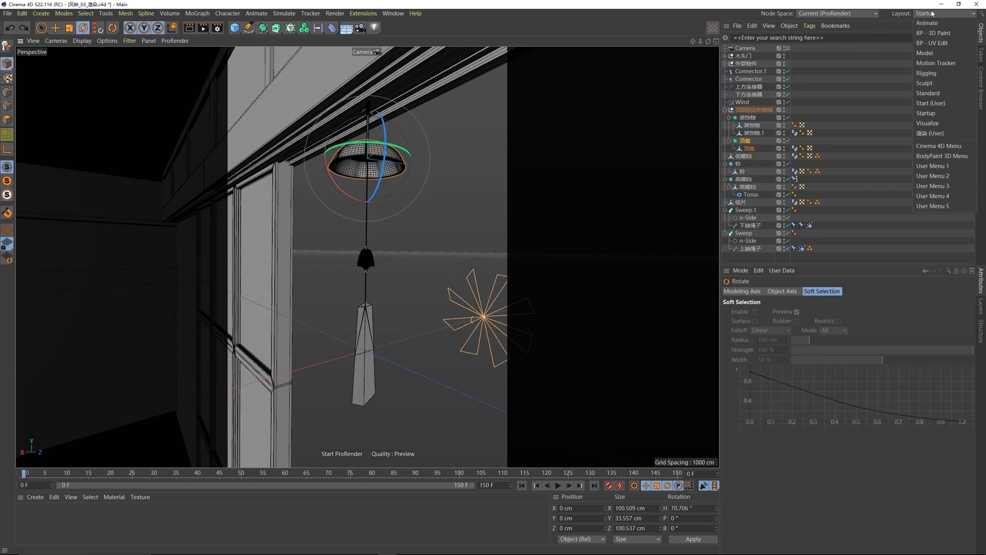
pyautogui.click(930, 133)
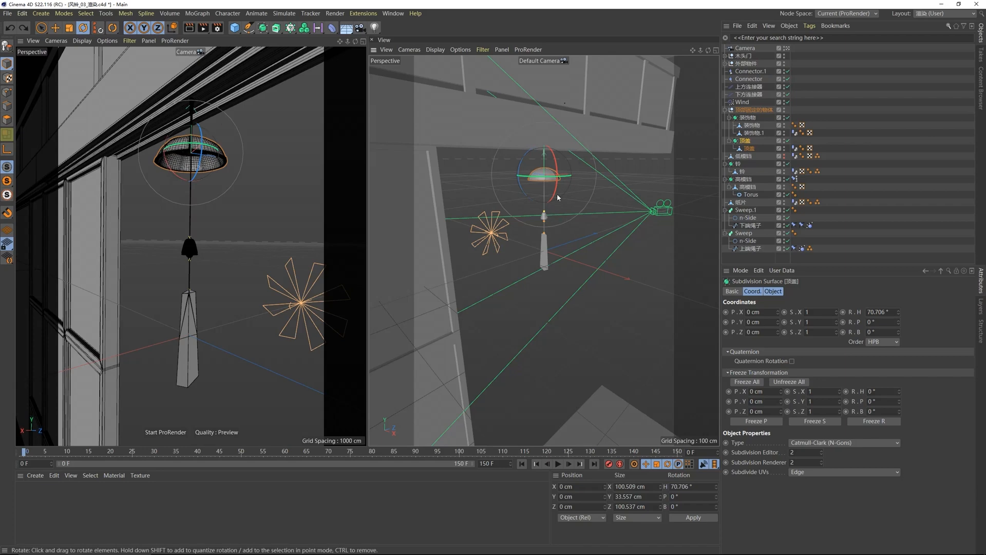
pyautogui.keyDown('alt'); pyautogui.moveTo(557, 194); pyautogui.dragTo(441, 189); pyautogui.keyUp('alt')
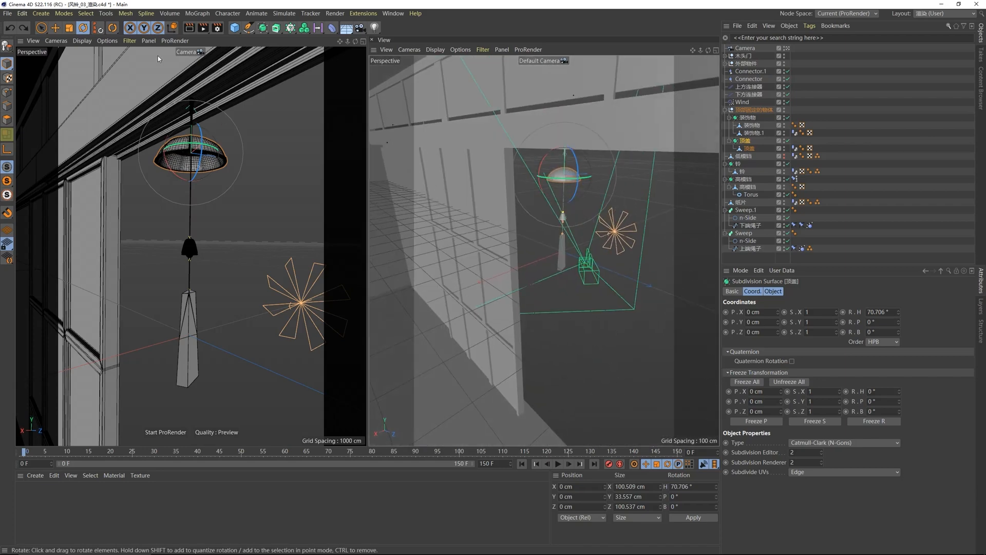
pyautogui.click(174, 40)
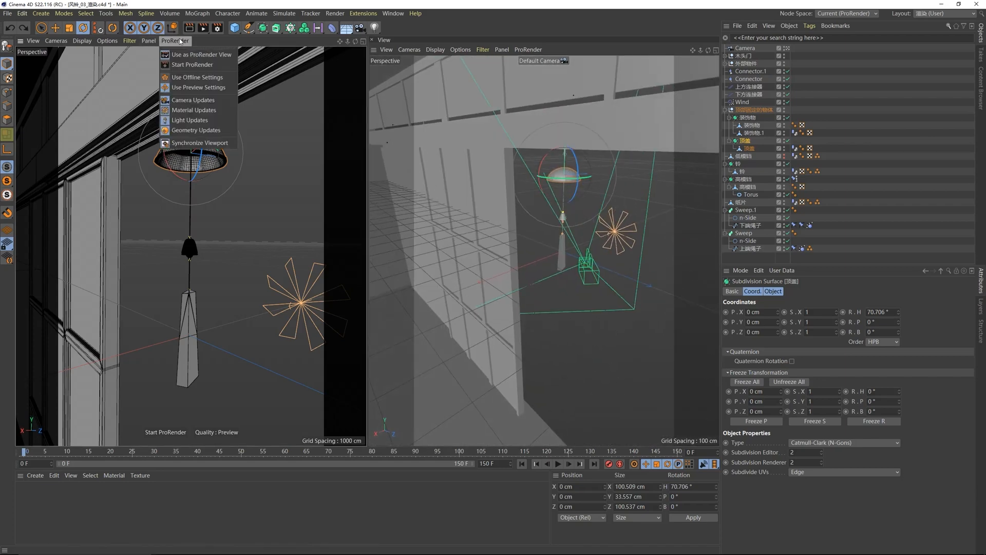
pyautogui.click(185, 65)
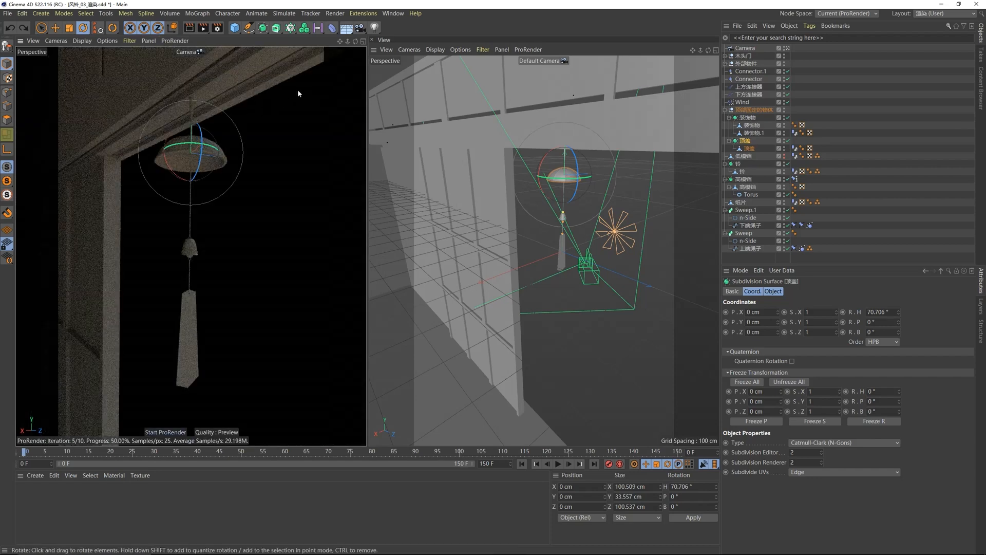
# Step: Add a Sky object, create a new PBR material and apply it to the sky
pyautogui.moveTo(347, 28); pyautogui.dragTo(394, 52)
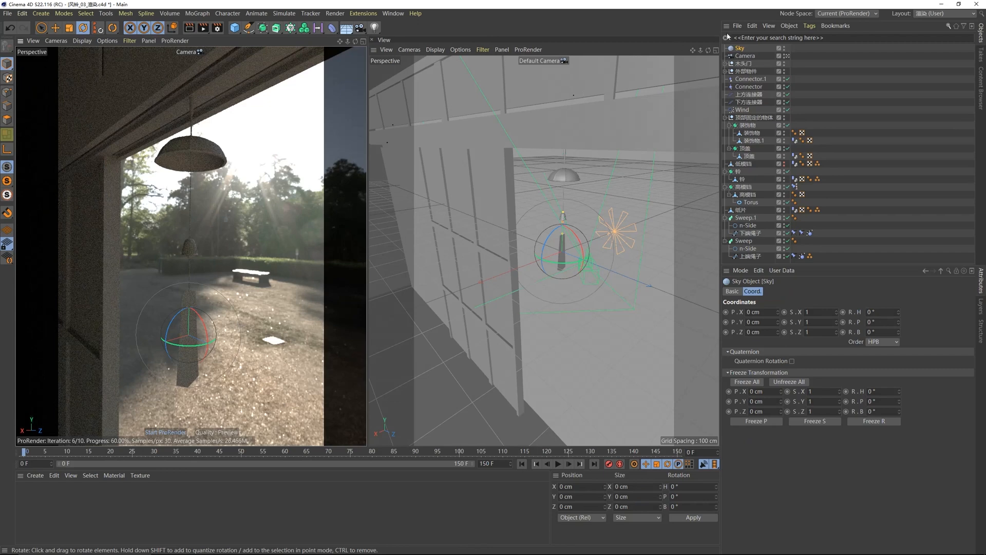
pyautogui.click(41, 476)
pyautogui.moveTo(82, 392)
pyautogui.click(170, 396)
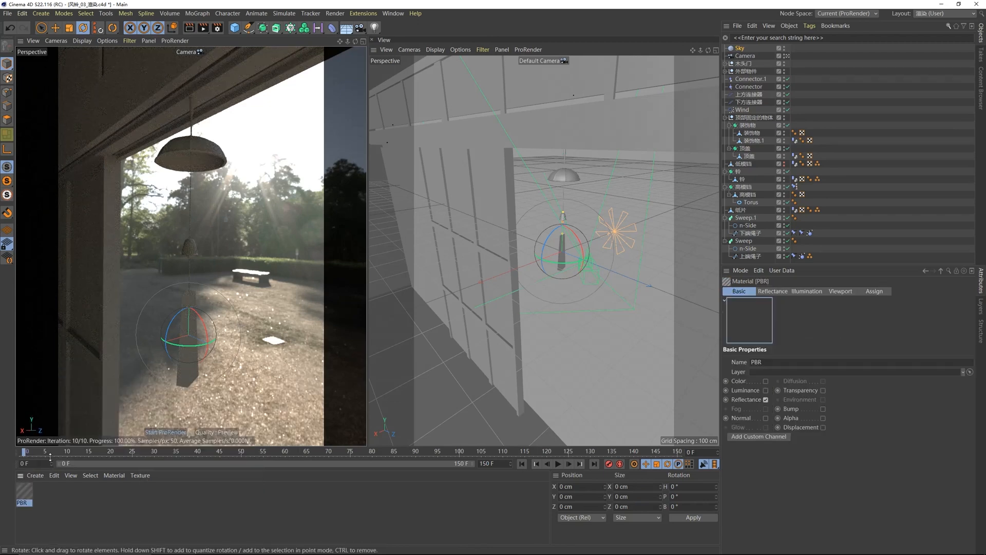
pyautogui.moveTo(743, 51); pyautogui.dragTo(743, 52)
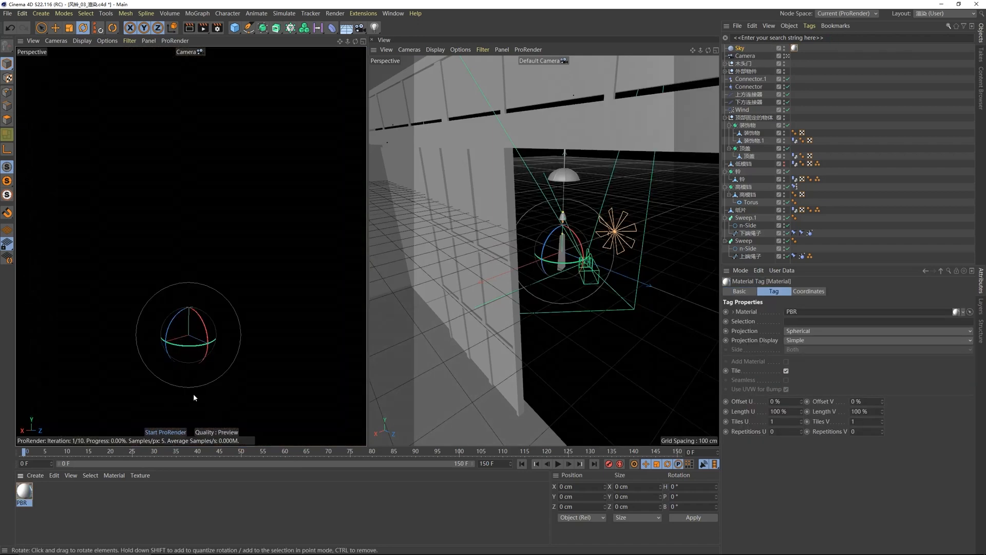
# Step: Turn off Reflectance and enable Luminance in the Sky's PBR material
pyautogui.doubleClick(29, 485)
pyautogui.moveTo(209, 54); pyautogui.dragTo(399, 82)
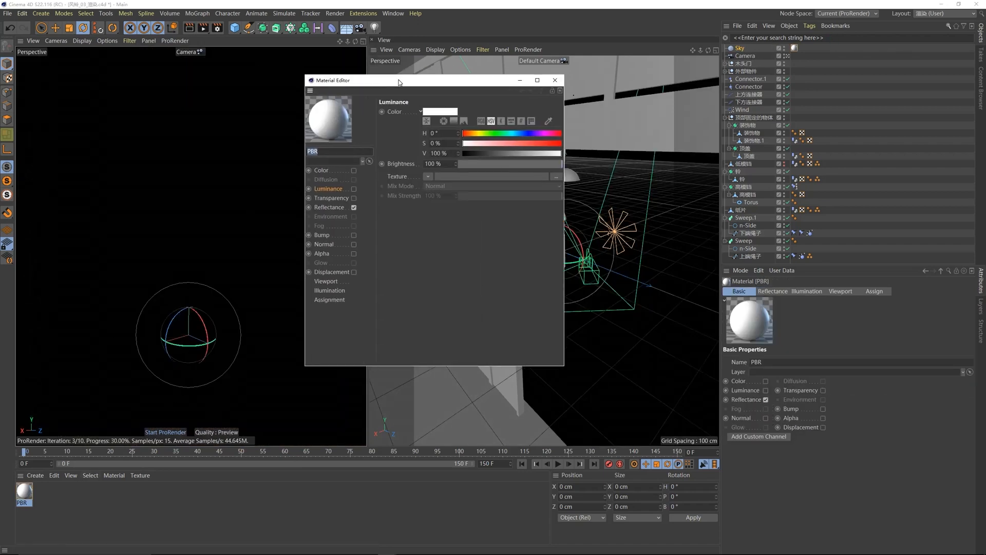
pyautogui.click(319, 208)
pyautogui.click(353, 206)
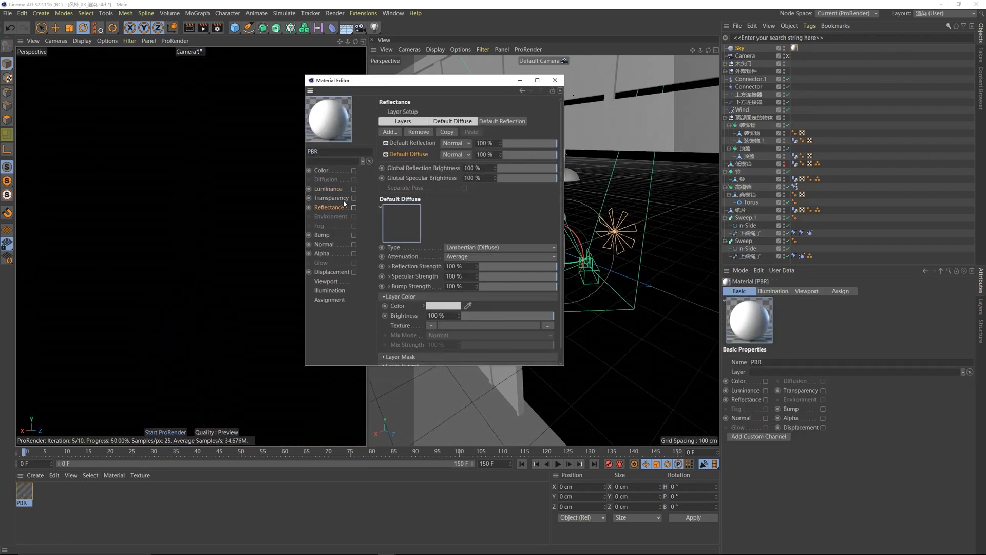
pyautogui.click(328, 189)
pyautogui.click(354, 189)
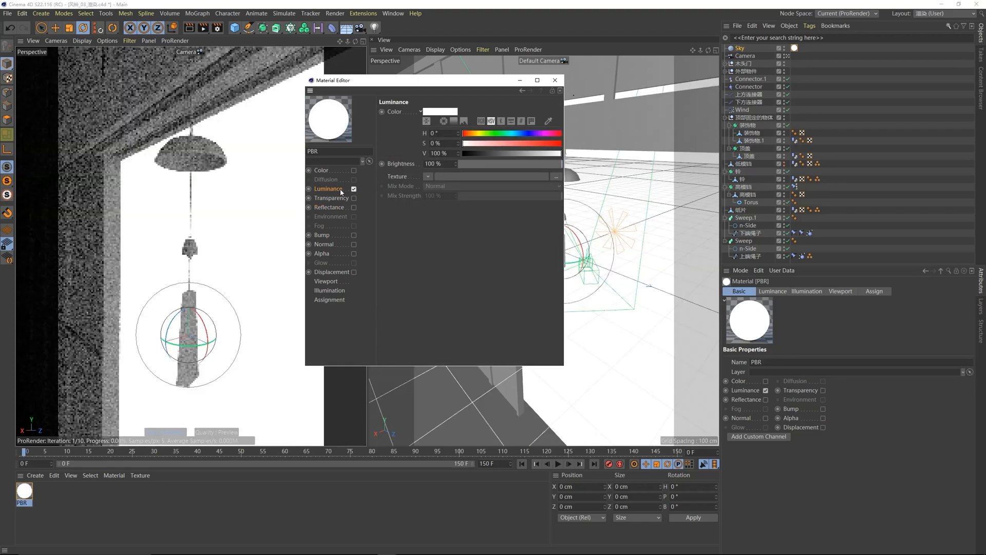
# Step: Load the 天空HDR image as the PBR material's luminance texture, copy it to the project location, and close the material editor
pyautogui.click(557, 177)
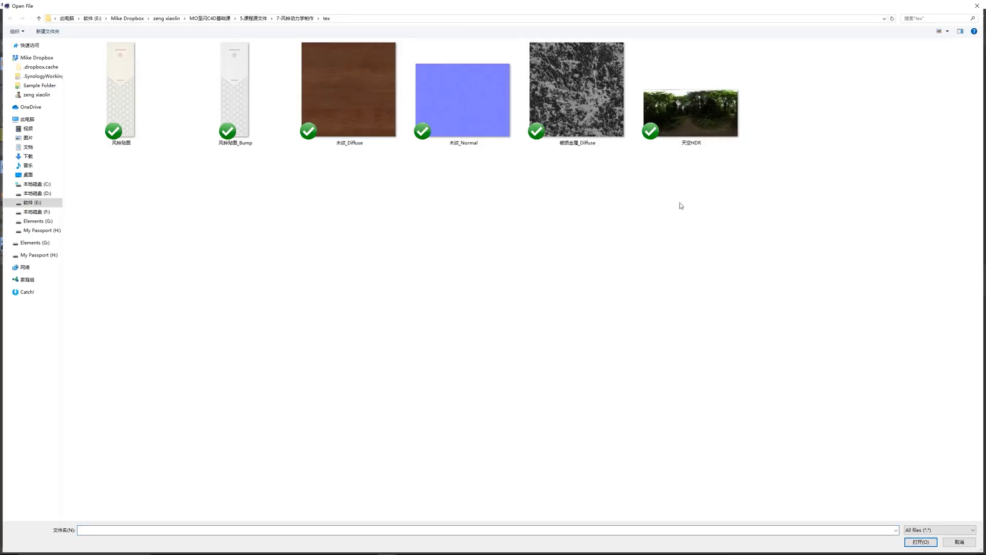
pyautogui.click(693, 136)
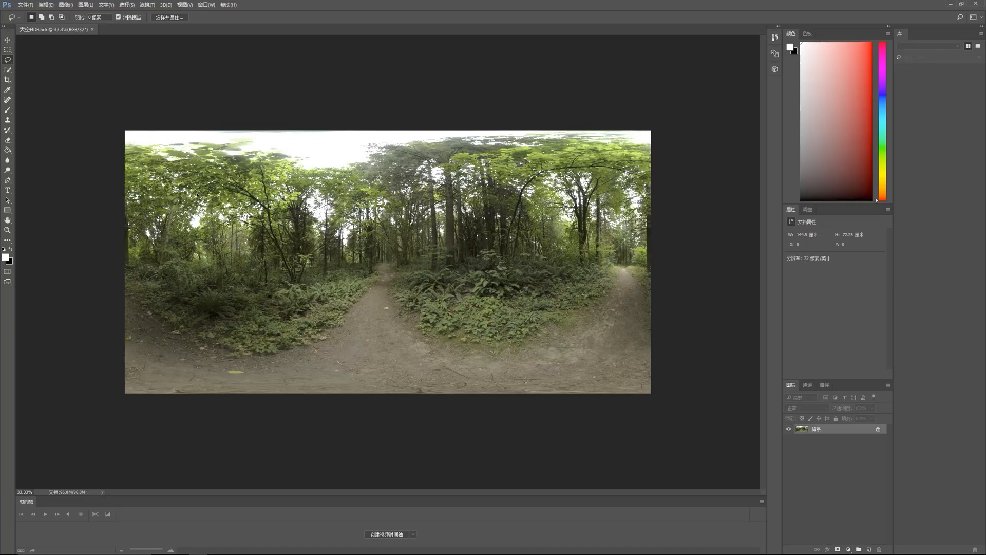
pyautogui.click(976, 4)
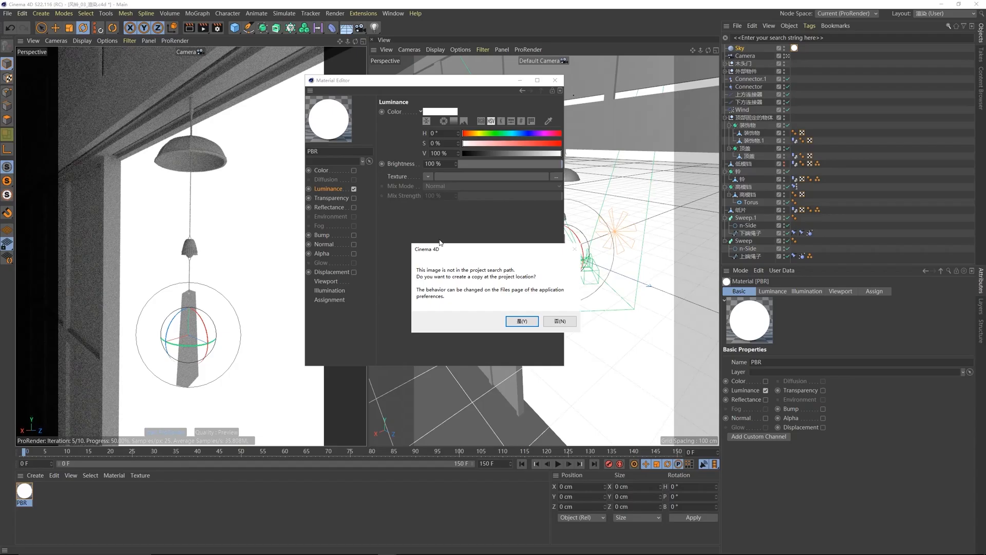
pyautogui.click(521, 321)
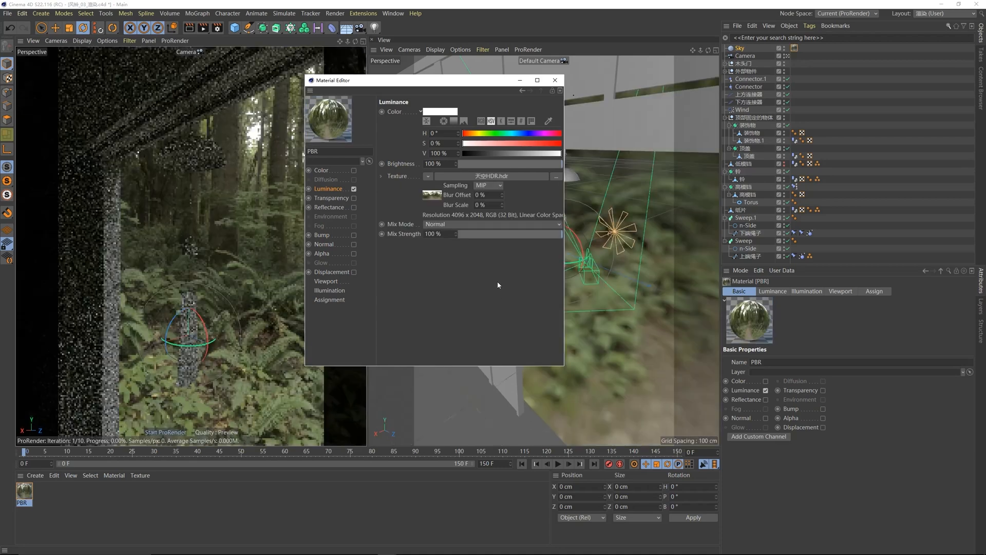
pyautogui.moveTo(414, 81); pyautogui.dragTo(453, 116)
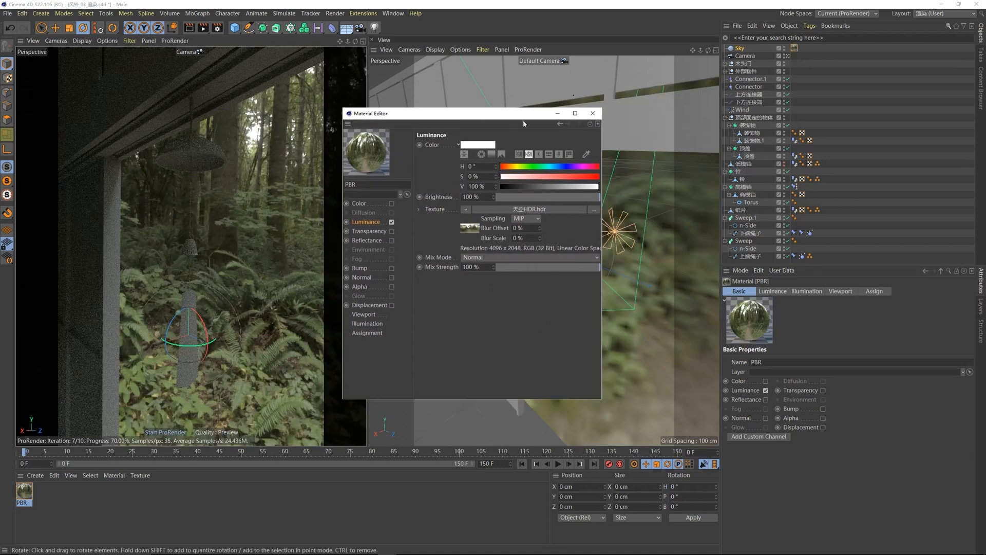
pyautogui.click(593, 113)
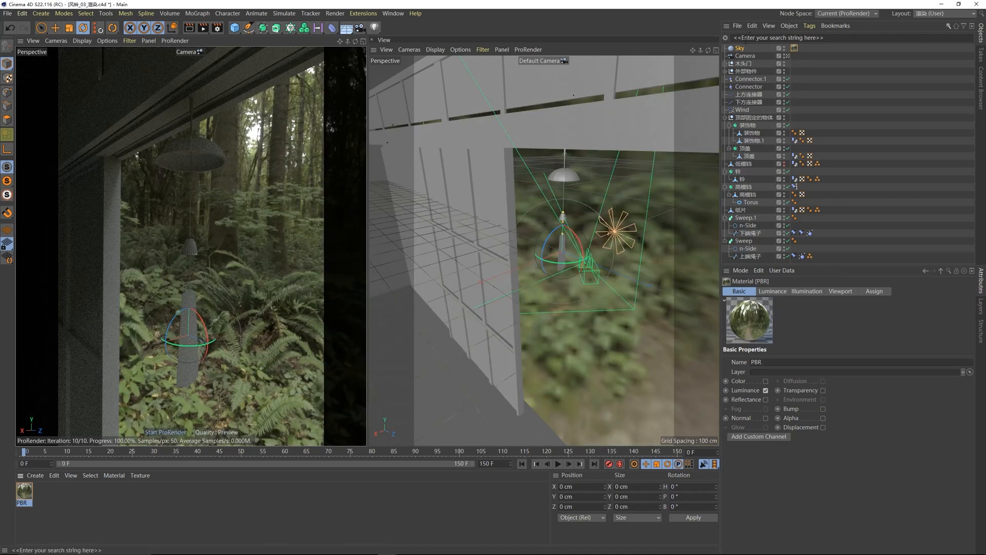
# Step: Rotate the Sky object to H -79°, P 4° and B -22°
pyautogui.click(740, 48)
pyautogui.moveTo(899, 312)
pyautogui.mouseDown()
pyautogui.moveTo(923, 312)
pyautogui.moveTo(892, 312)
pyautogui.mouseUp()
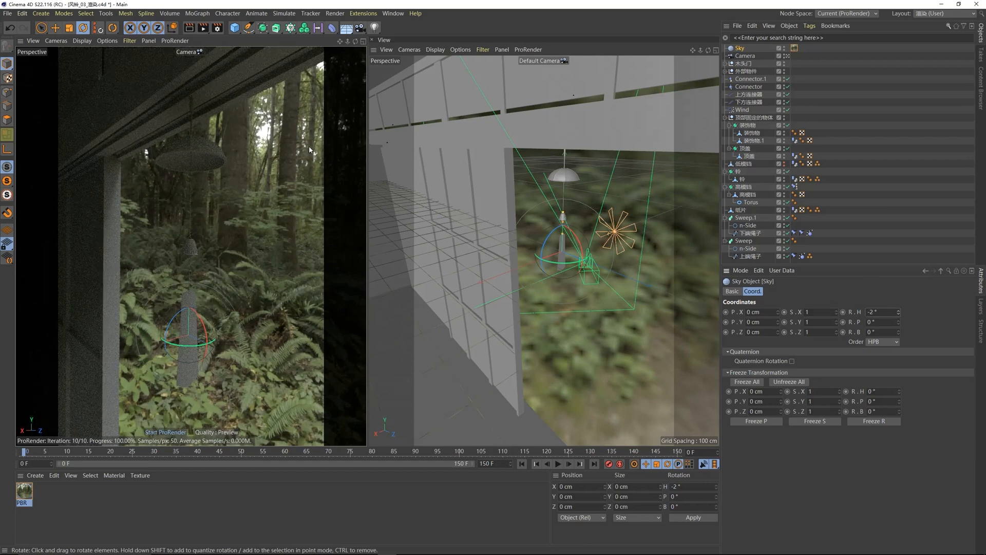
pyautogui.moveTo(899, 312); pyautogui.dragTo(947, 307)
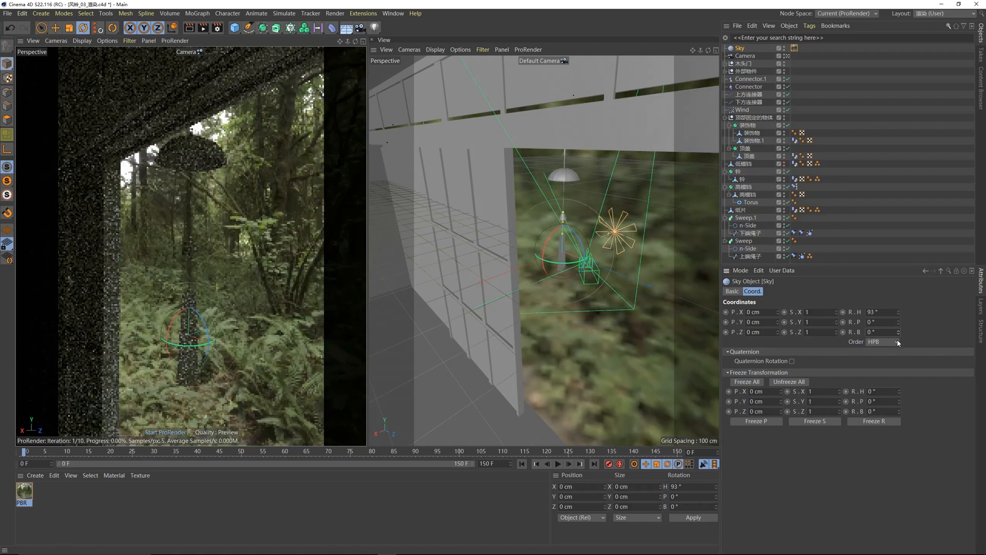
pyautogui.moveTo(898, 322); pyautogui.dragTo(900, 320)
pyautogui.click(891, 311)
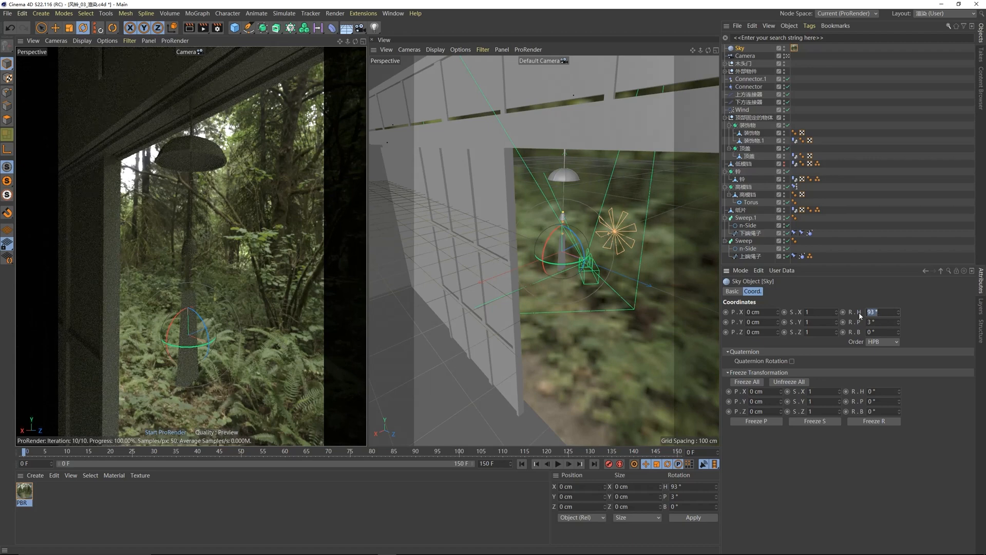
pyautogui.write('-79')
pyautogui.press('Tab')
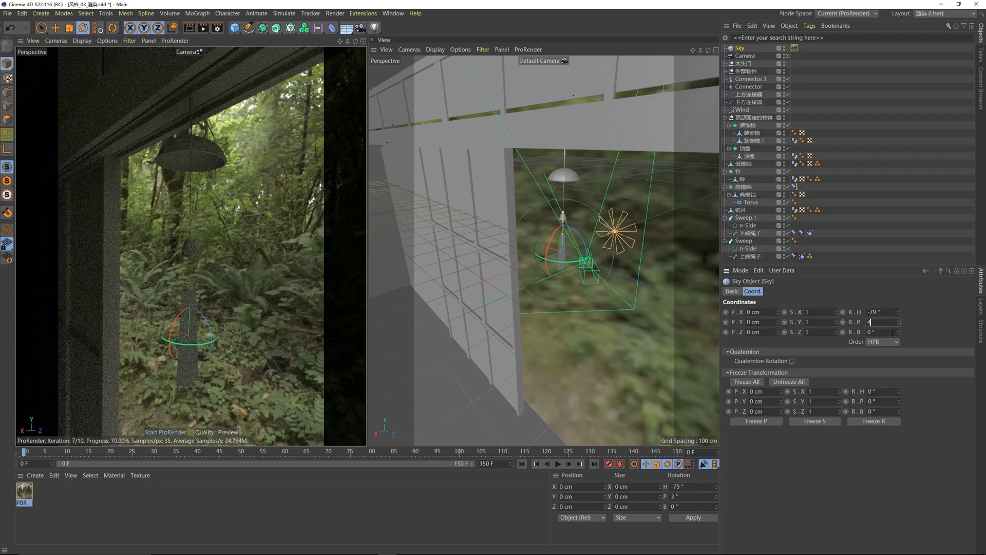
pyautogui.write('4')
pyautogui.press('Tab')
pyautogui.press('BackSpace')
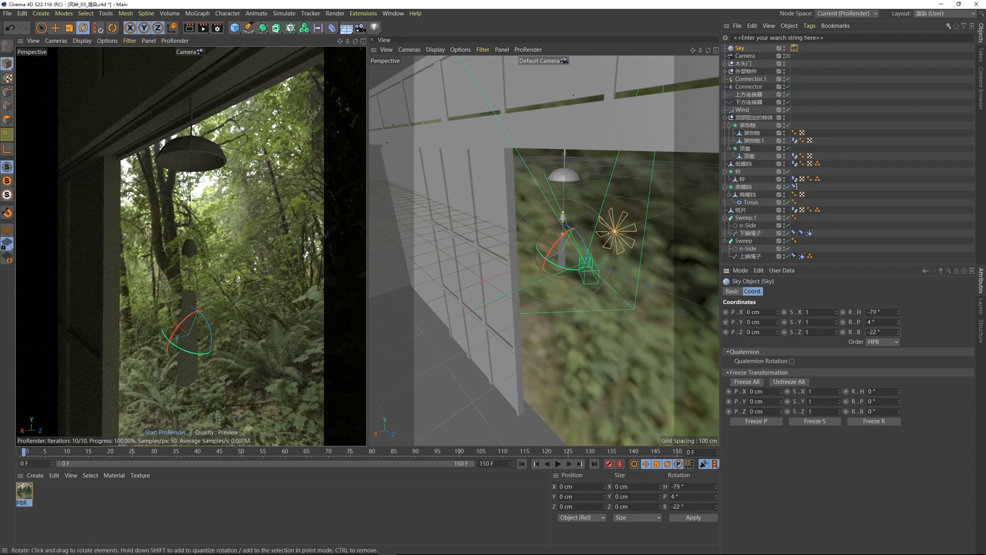
# Step: Set the exposure of the PBR material's 天空HDR luminance texture to 2
pyautogui.doubleClick(24, 491)
pyautogui.moveTo(329, 56); pyautogui.dragTo(462, 93)
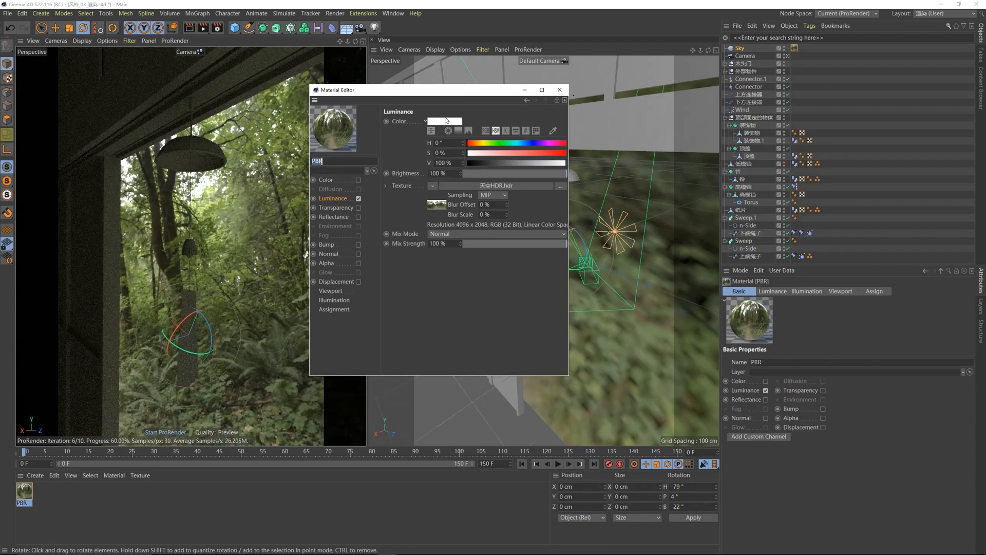
pyautogui.click(436, 203)
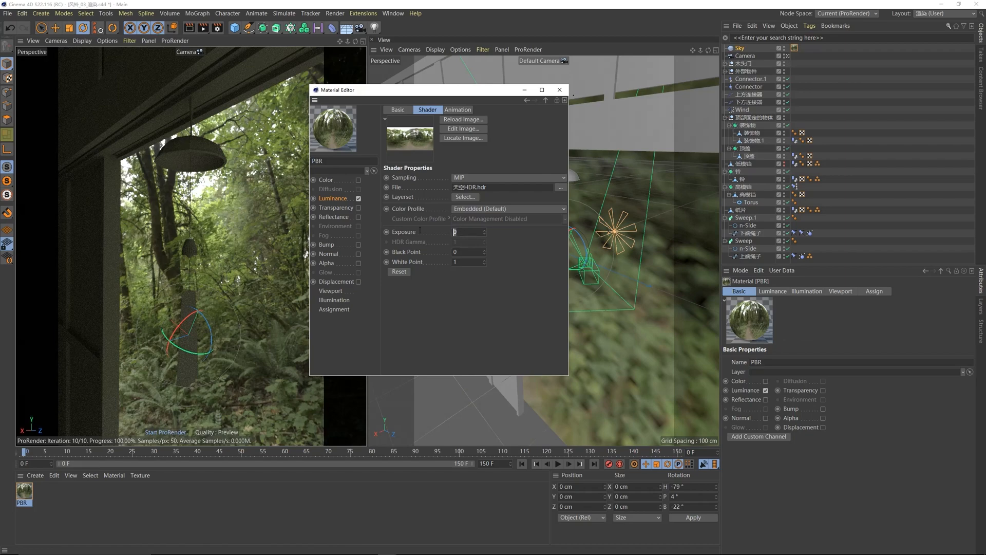
pyautogui.write('2')
pyautogui.press('Return')
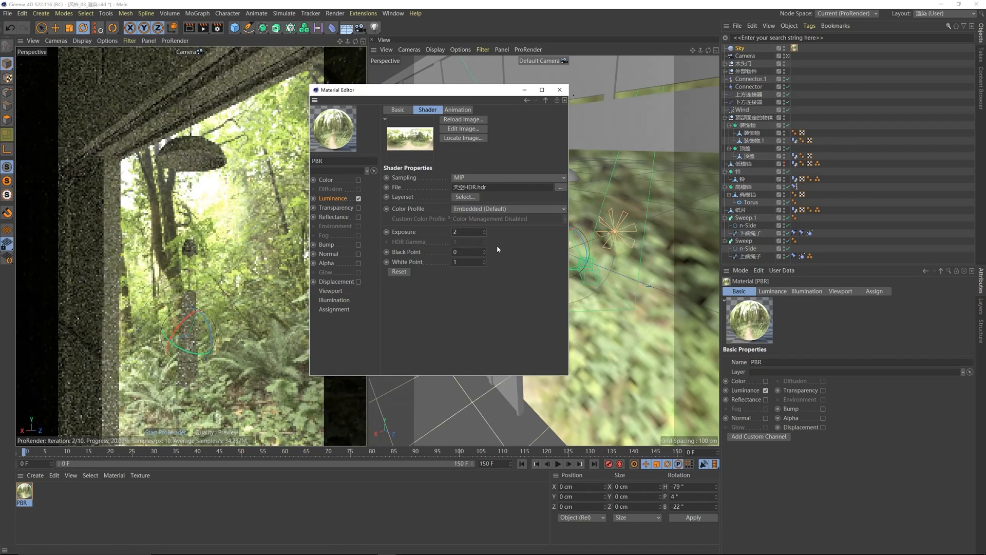
pyautogui.click(559, 90)
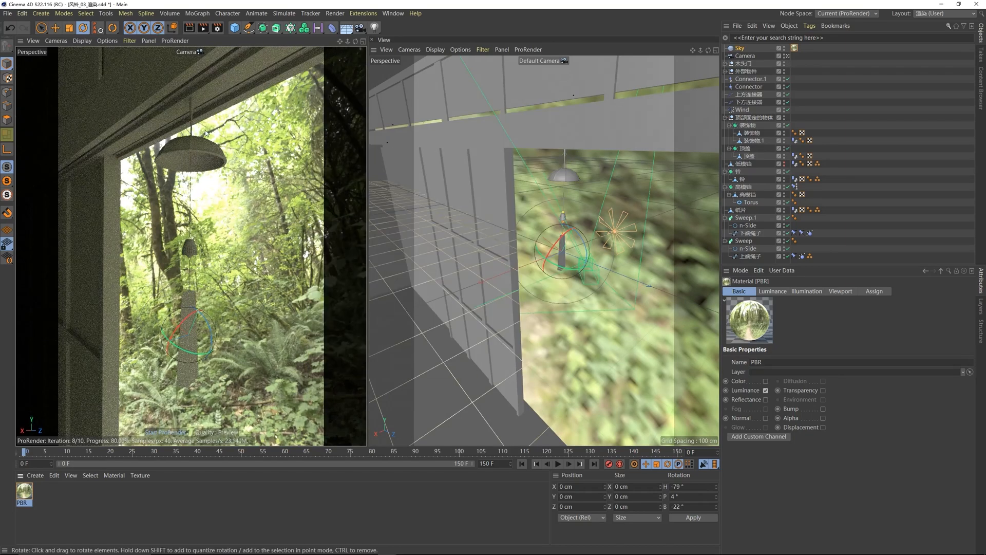
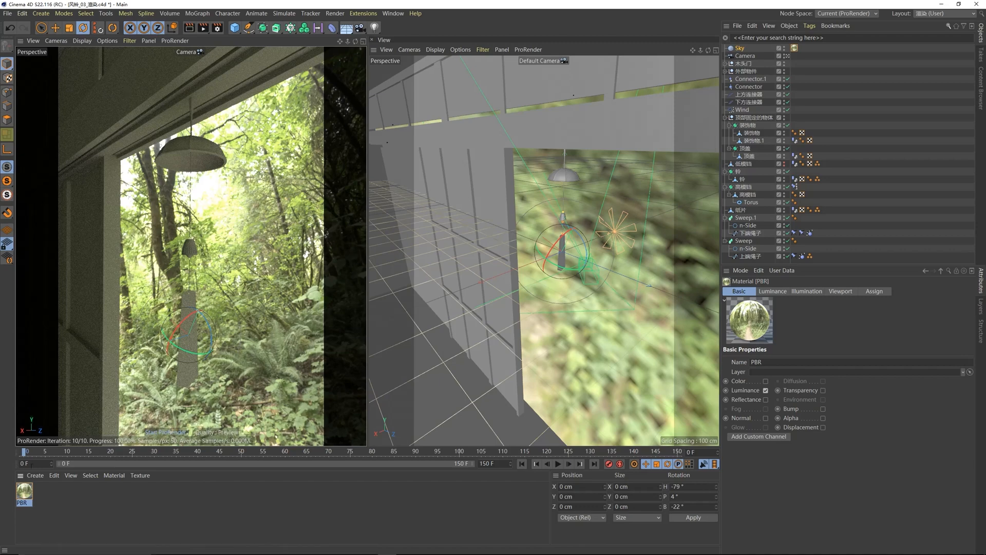
# Step: Create a new Node material and name it 木头
pyautogui.click(35, 475)
pyautogui.moveTo(137, 383)
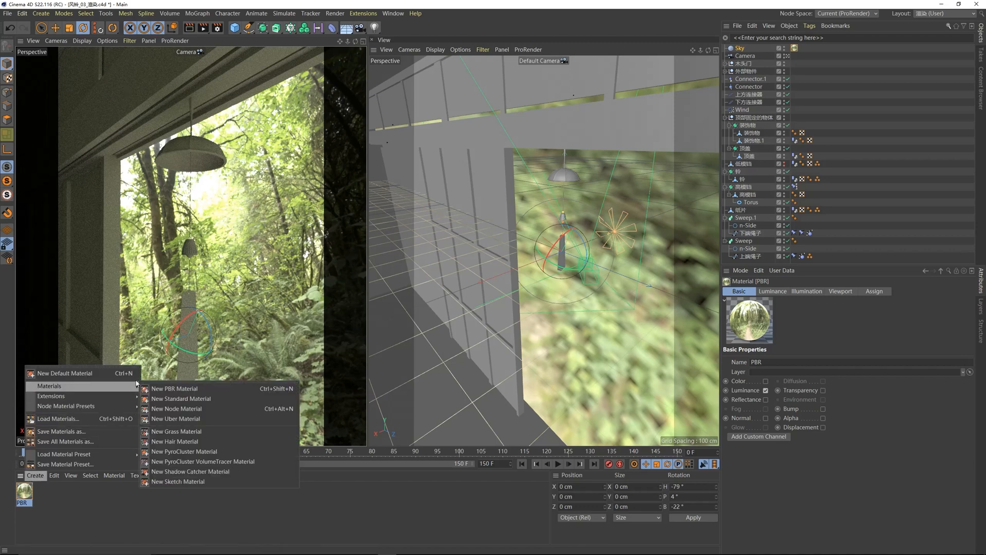
pyautogui.click(176, 409)
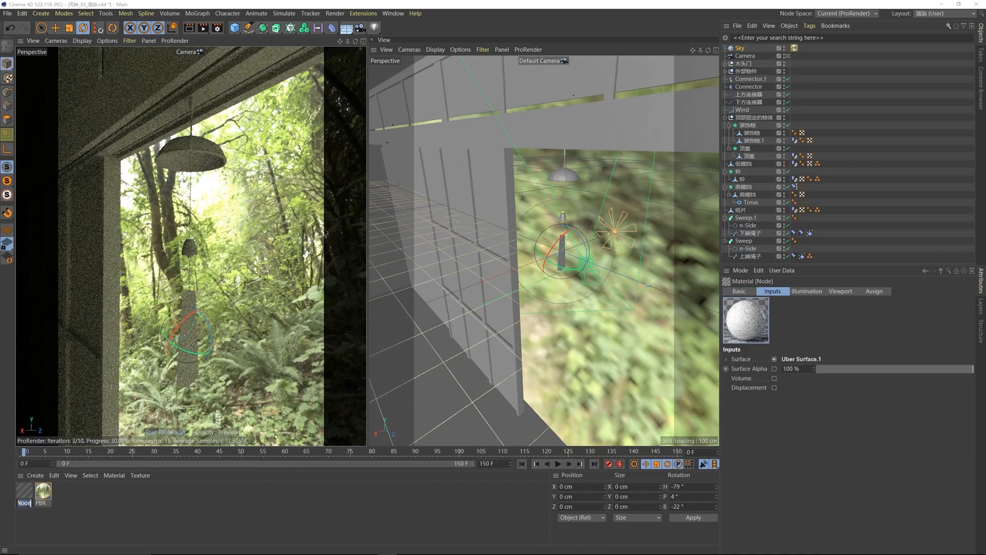
pyautogui.doubleClick(27, 506)
pyautogui.press('BackSpace')
pyautogui.write('木头')
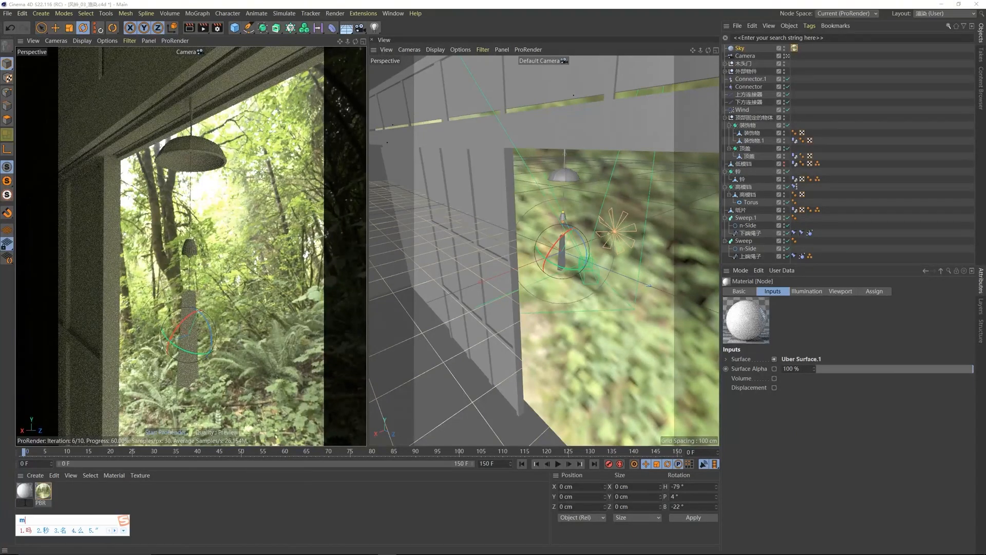
pyautogui.press('Return')
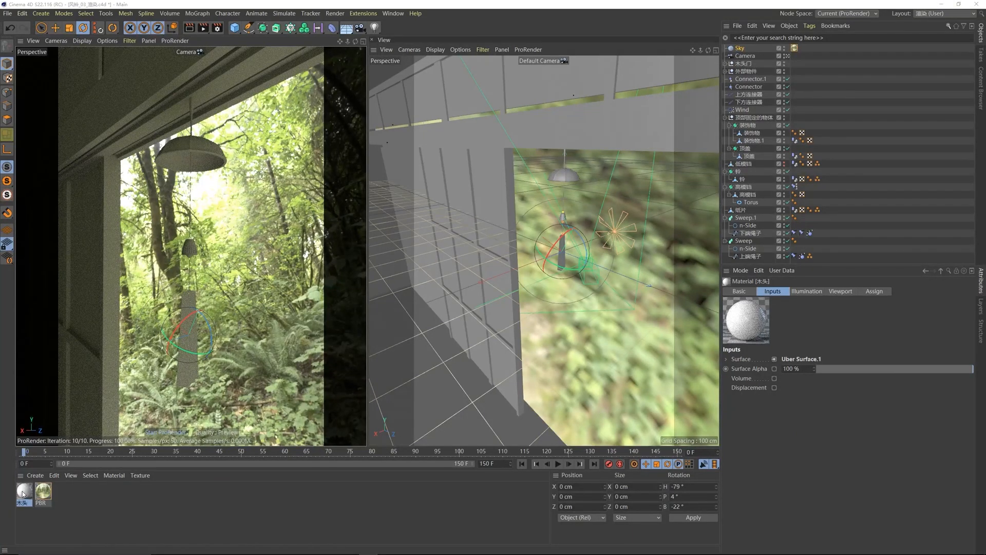
# Step: Open the 木头 material in the Node Editor and add an Image node beside the Uber Surface node
pyautogui.doubleClick(24, 491)
pyautogui.moveTo(280, 136); pyautogui.dragTo(532, 127)
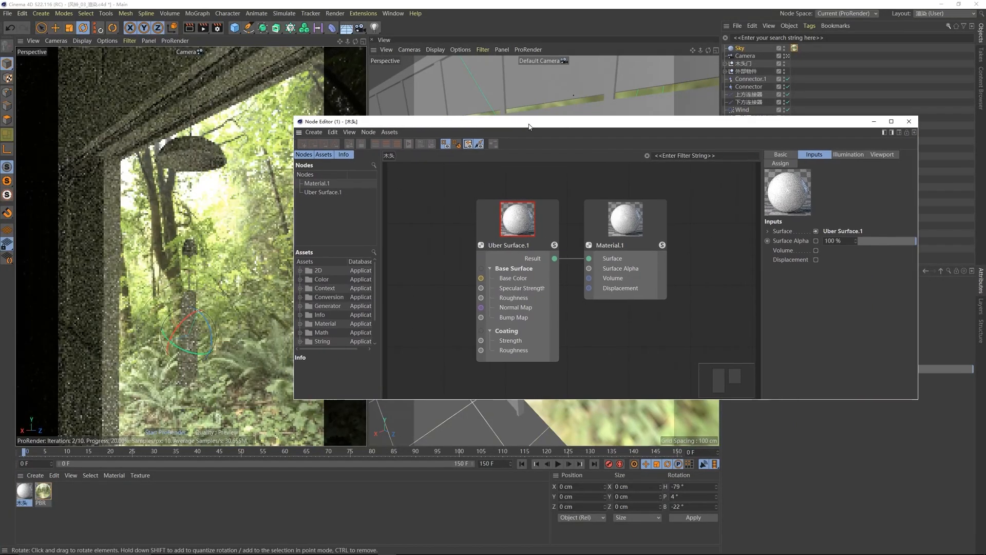
pyautogui.click(552, 221)
pyautogui.moveTo(547, 214); pyautogui.dragTo(582, 207)
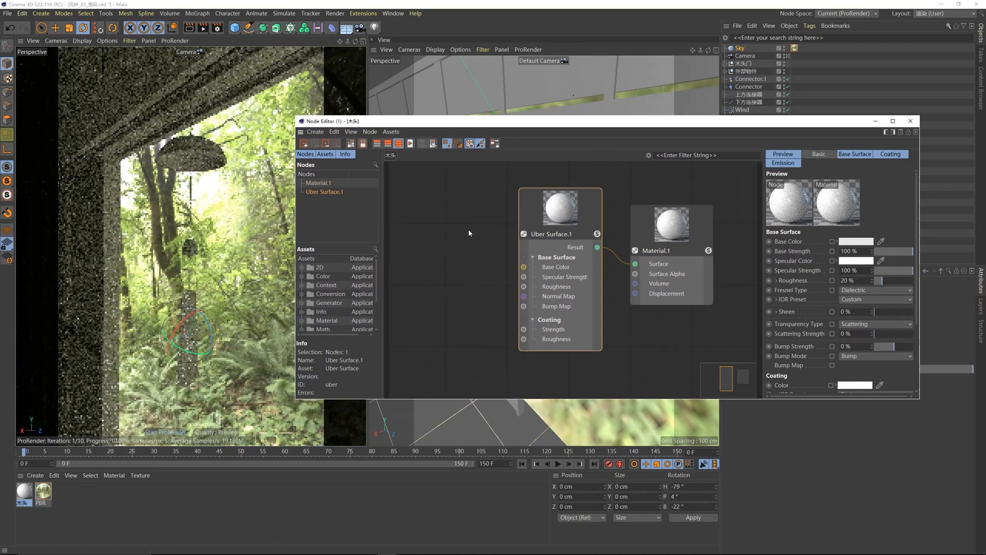
pyautogui.click(371, 250)
pyautogui.write('image')
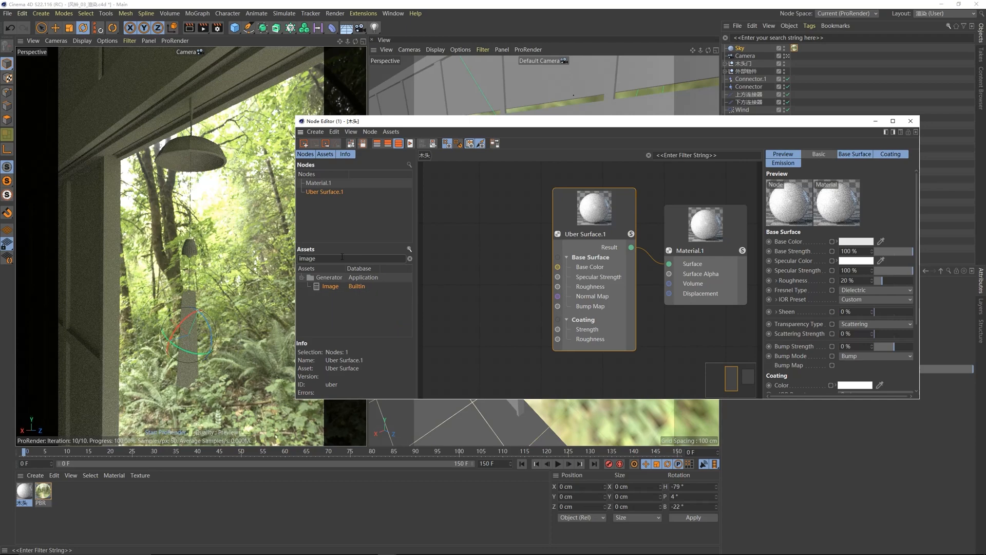
pyautogui.moveTo(493, 274)
pyautogui.mouseDown()
pyautogui.moveTo(506, 295)
pyautogui.moveTo(480, 277)
pyautogui.mouseUp()
# Step: Browse for the Image node's file and enlarge the thumbnails of the tex folder
pyautogui.moveTo(891, 214); pyautogui.dragTo(839, 217)
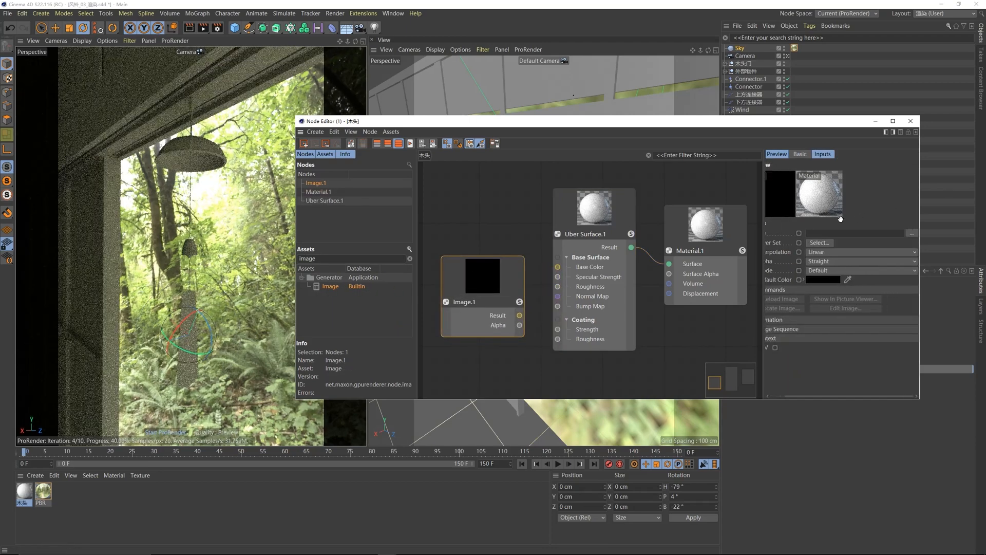
pyautogui.click(912, 234)
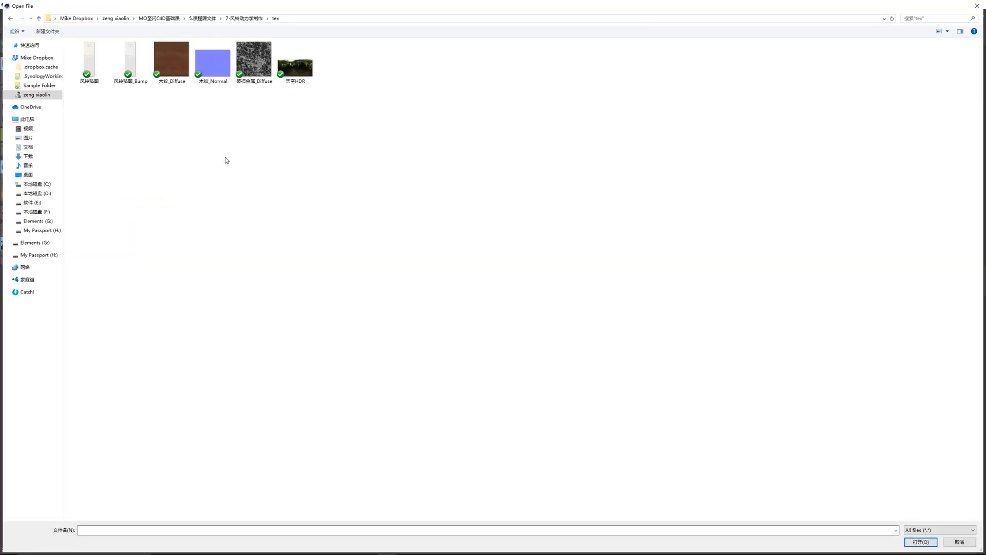
pyautogui.rightClick(124, 151)
pyautogui.moveTo(207, 158)
pyautogui.click(97, 156)
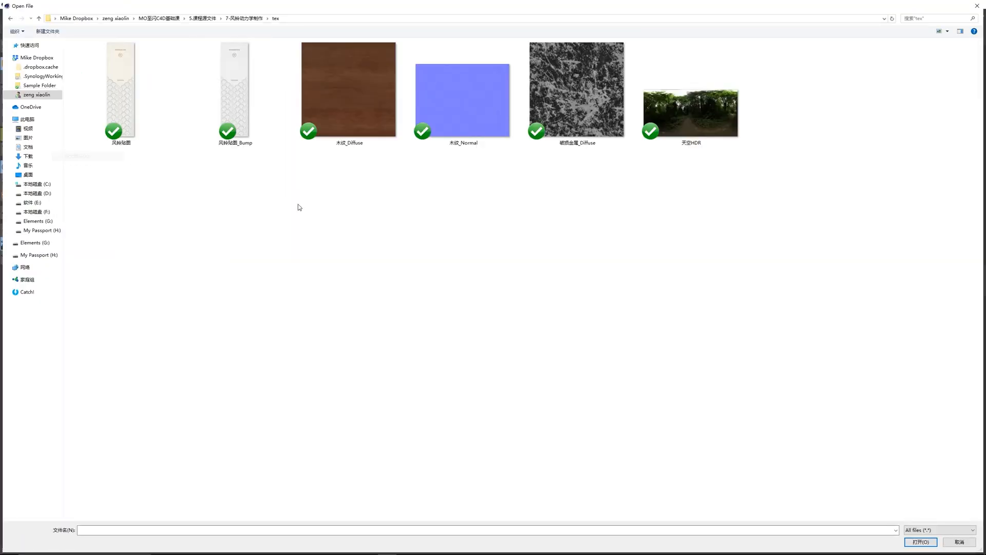
# Step: Examine the 木纹_Normal wood normal map in the photo viewer, then close the preview
pyautogui.click(354, 146)
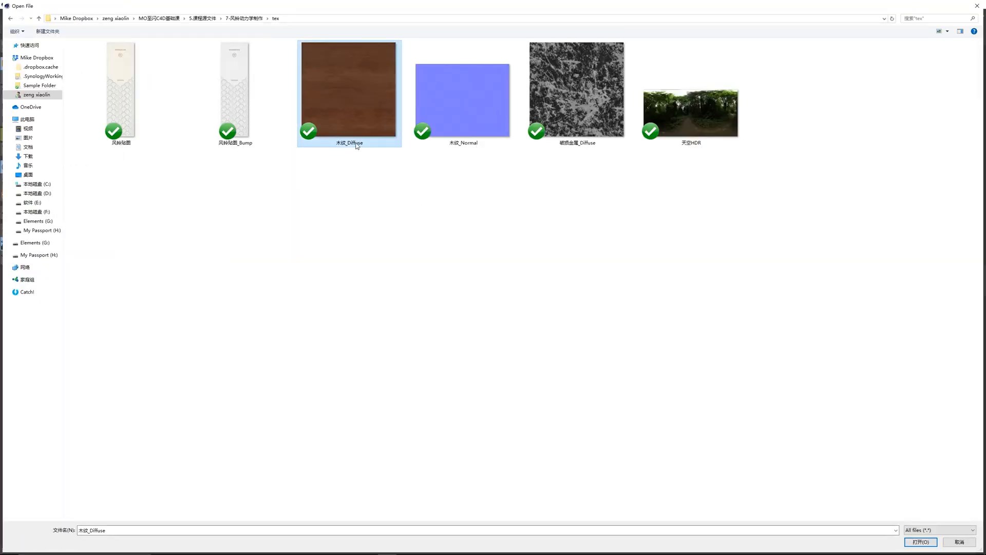
pyautogui.click(463, 140)
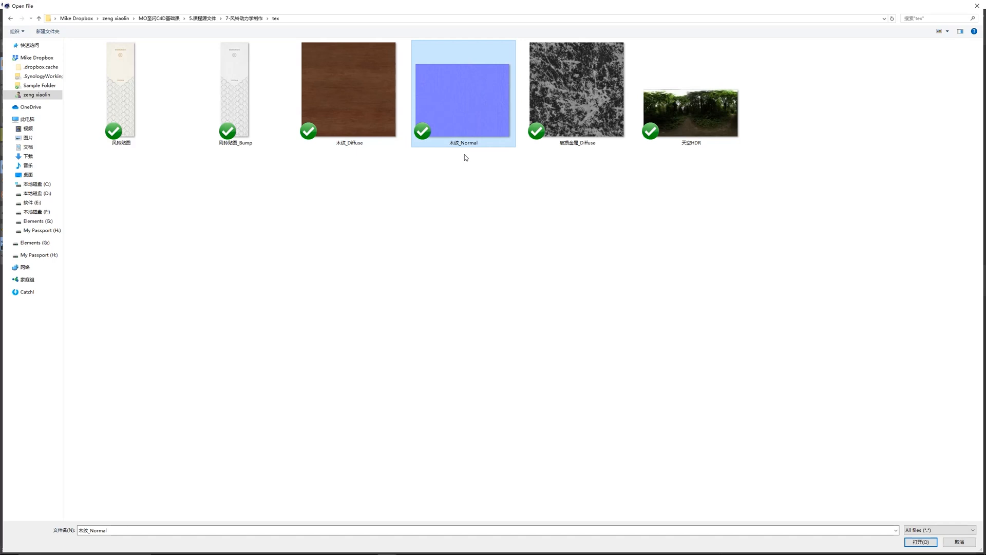
pyautogui.rightClick(462, 104)
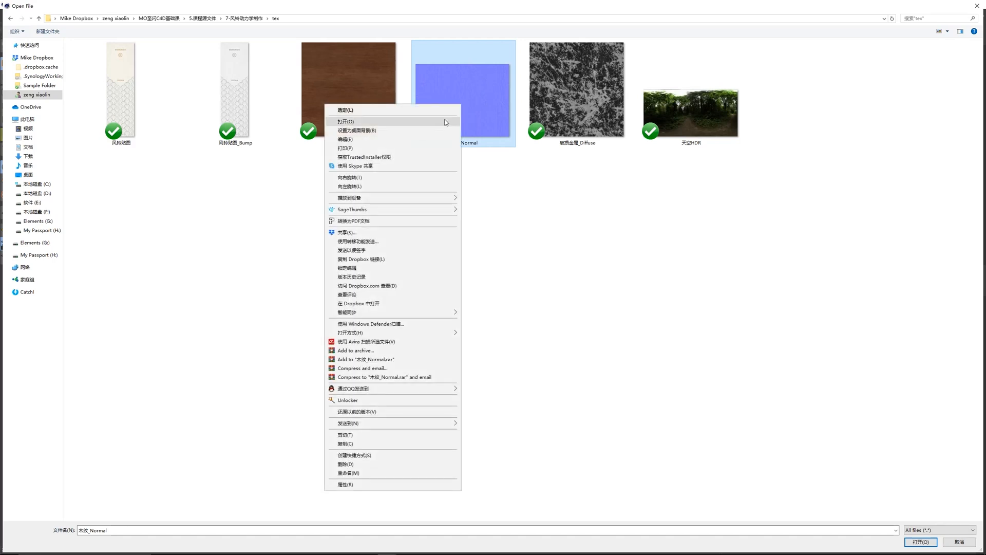
pyautogui.click(446, 122)
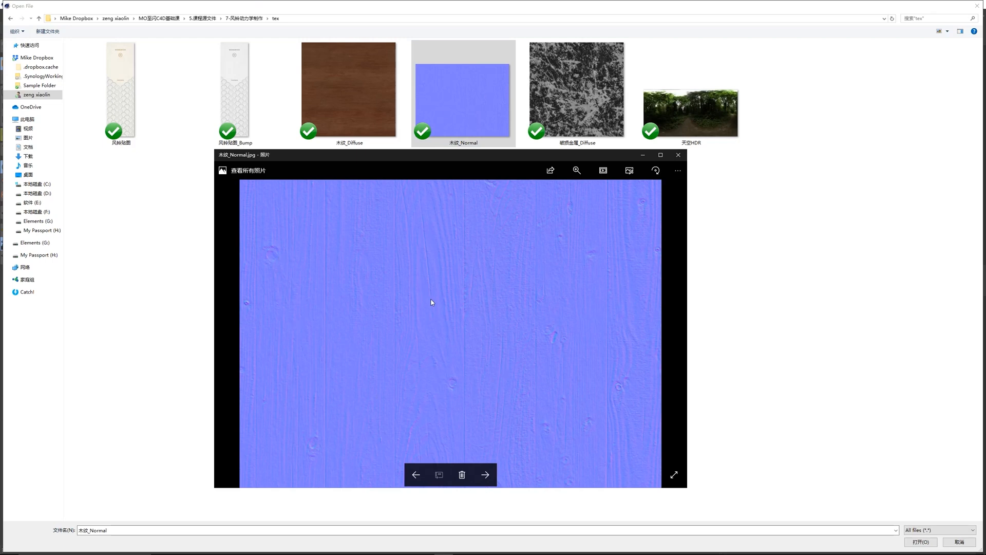
pyautogui.click(678, 154)
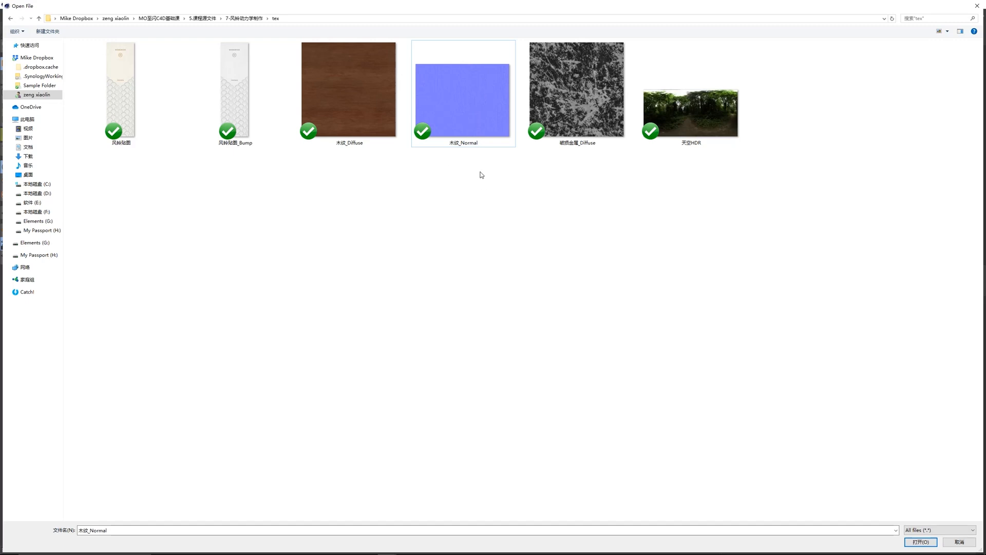
# Step: Load 木纹_Diffuse into the Image node, connect its Result to the Uber Surface Base Color, and close the Node Editor
pyautogui.click(373, 143)
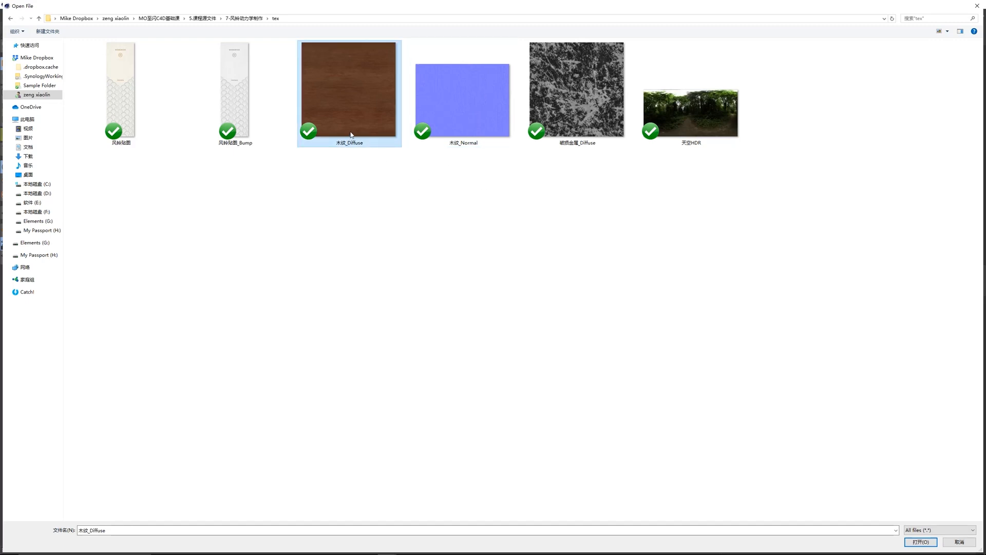
pyautogui.doubleClick(352, 135)
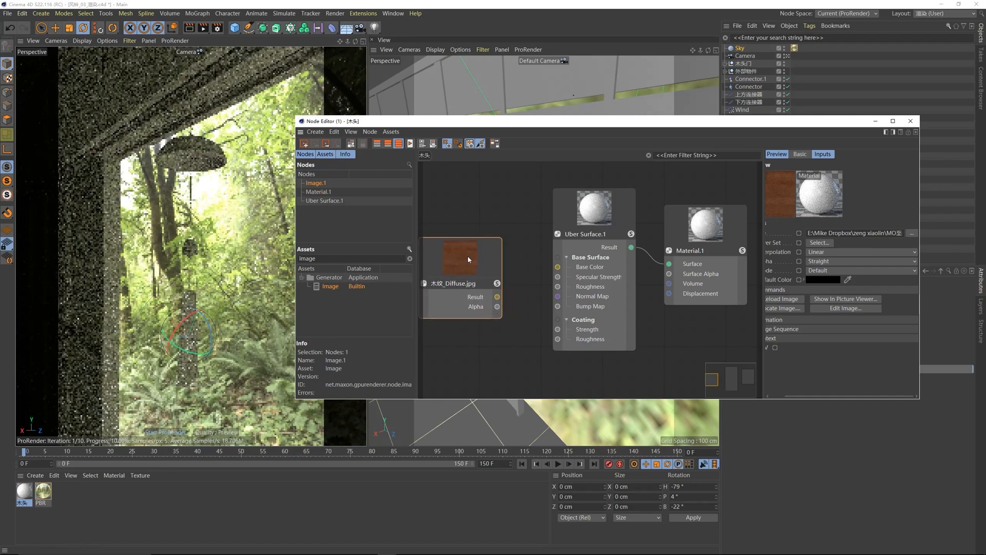
pyautogui.moveTo(497, 296); pyautogui.dragTo(557, 268)
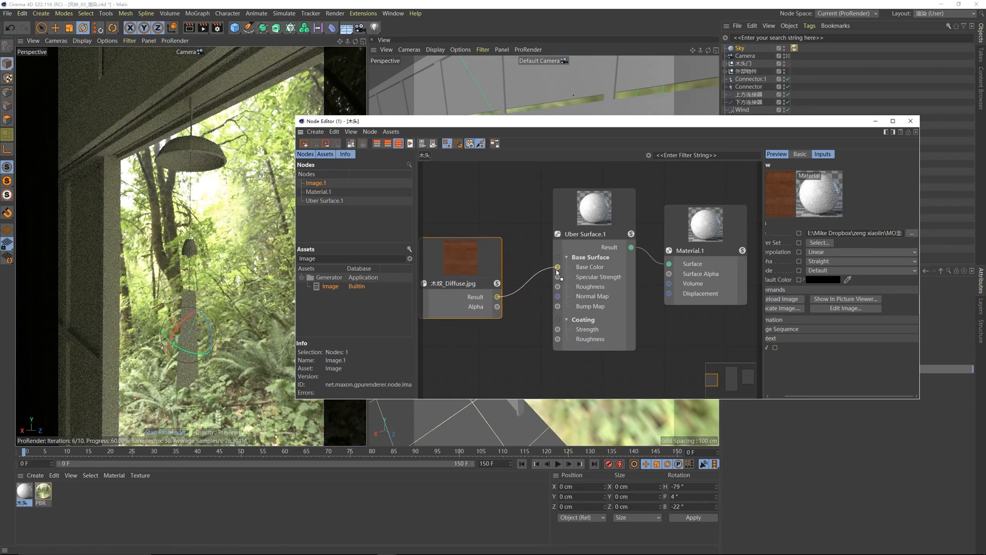
pyautogui.moveTo(515, 306); pyautogui.dragTo(516, 282)
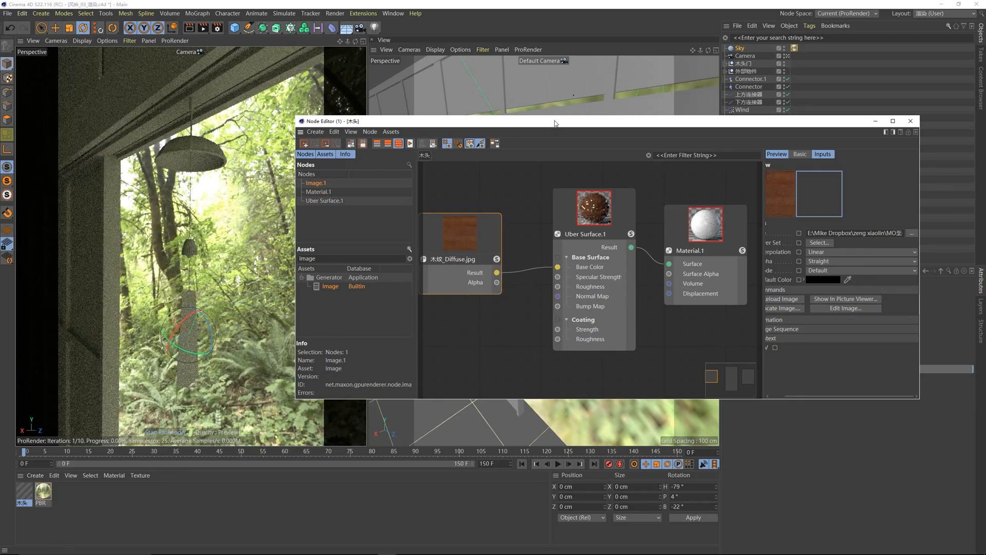
pyautogui.moveTo(554, 123); pyautogui.dragTo(490, 202)
pyautogui.click(846, 199)
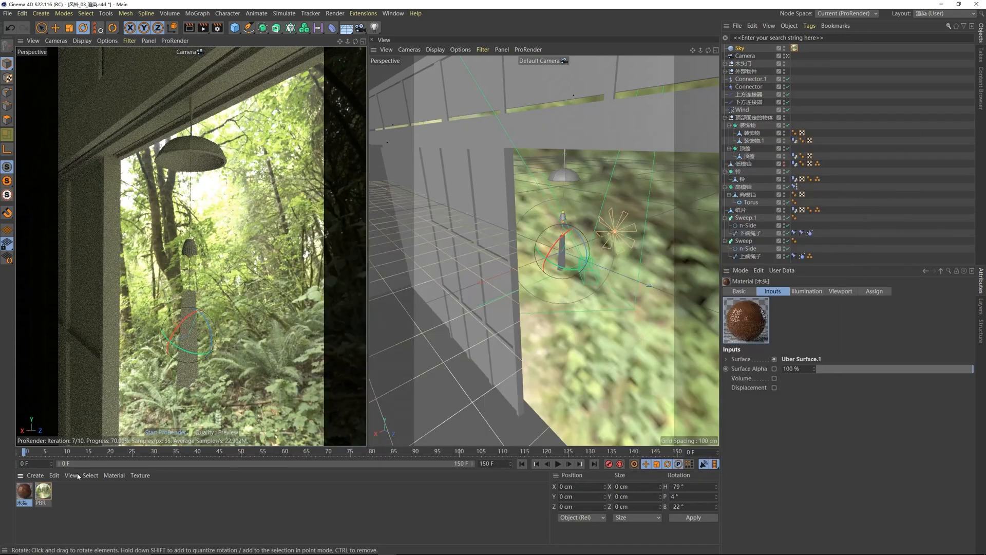
# Step: Apply the 木头 material to the paneled wooden door beside the opening
pyautogui.keyDown('alt'); pyautogui.moveTo(497, 148); pyautogui.dragTo(526, 207); pyautogui.keyUp('alt')
pyautogui.click(495, 161)
pyautogui.click(502, 207)
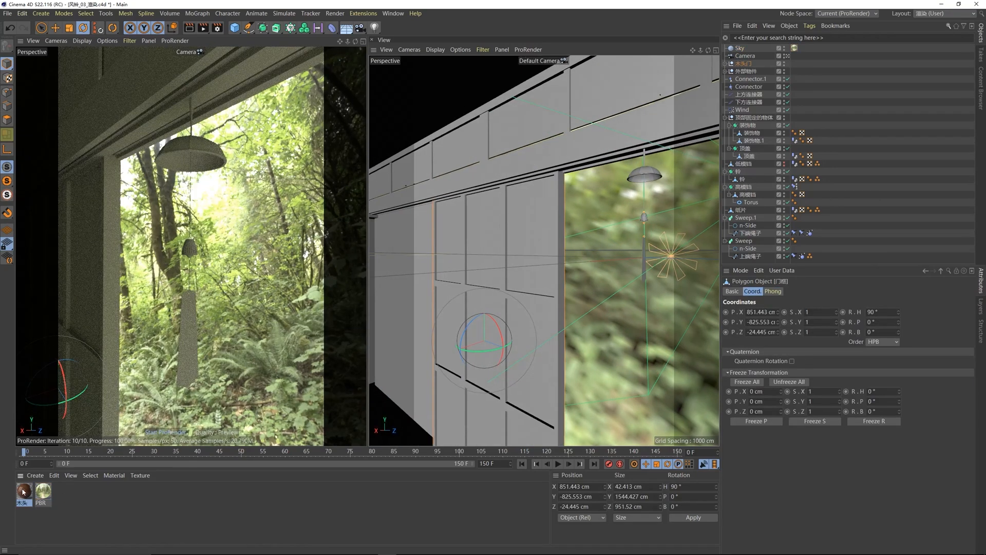
pyautogui.moveTo(23, 492); pyautogui.dragTo(524, 221)
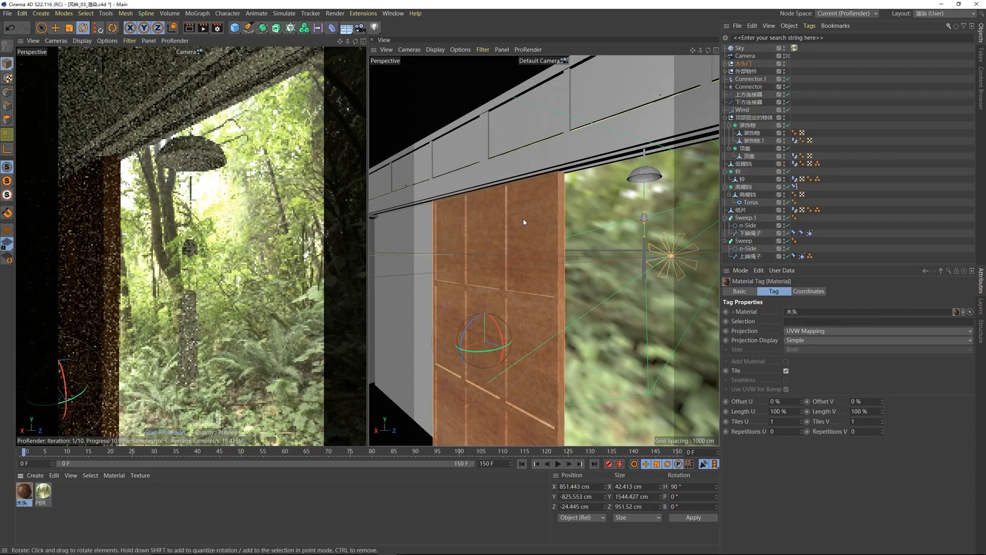
# Step: Apply the 木头 material to the long horizontal beam above the door
pyautogui.click(524, 169)
pyautogui.keyDown('alt'); pyautogui.moveTo(524, 170); pyautogui.dragTo(535, 159); pyautogui.keyUp('alt')
pyautogui.moveTo(21, 492); pyautogui.dragTo(480, 234)
pyautogui.click(420, 244)
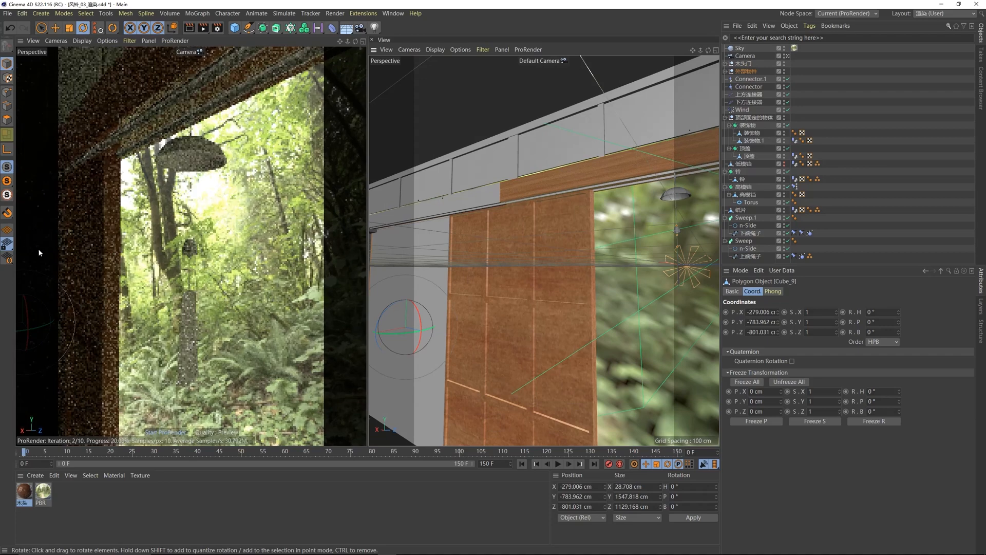
pyautogui.moveTo(522, 203)
pyautogui.keyDown('alt'); pyautogui.mouseDown()
pyautogui.moveTo(526, 234)
pyautogui.moveTo(513, 198)
pyautogui.mouseUp(); pyautogui.keyUp('alt')
# Step: Apply the 木头 material to the vertical posts dividing the upper windows and to the adjoining lintel trim
pyautogui.click(516, 198)
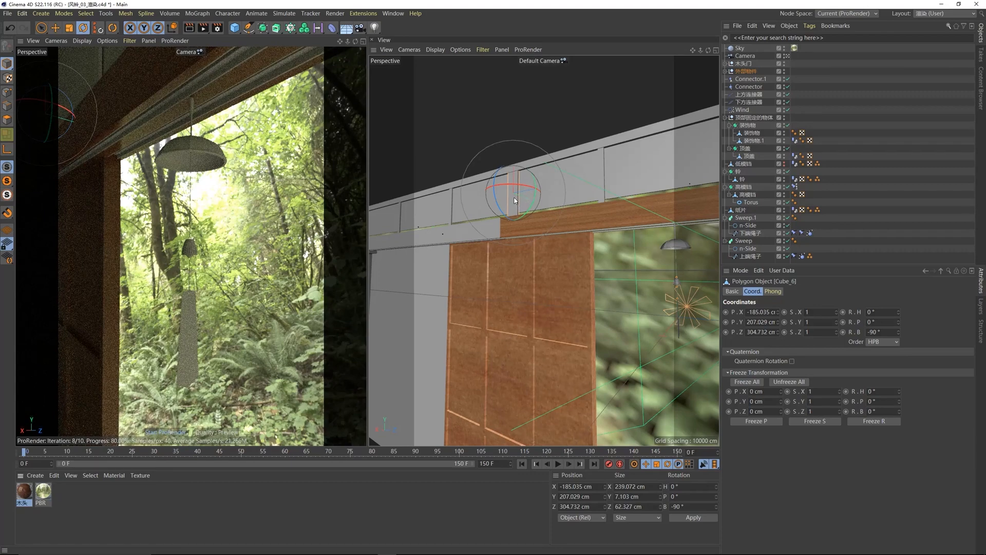
pyautogui.click(603, 182)
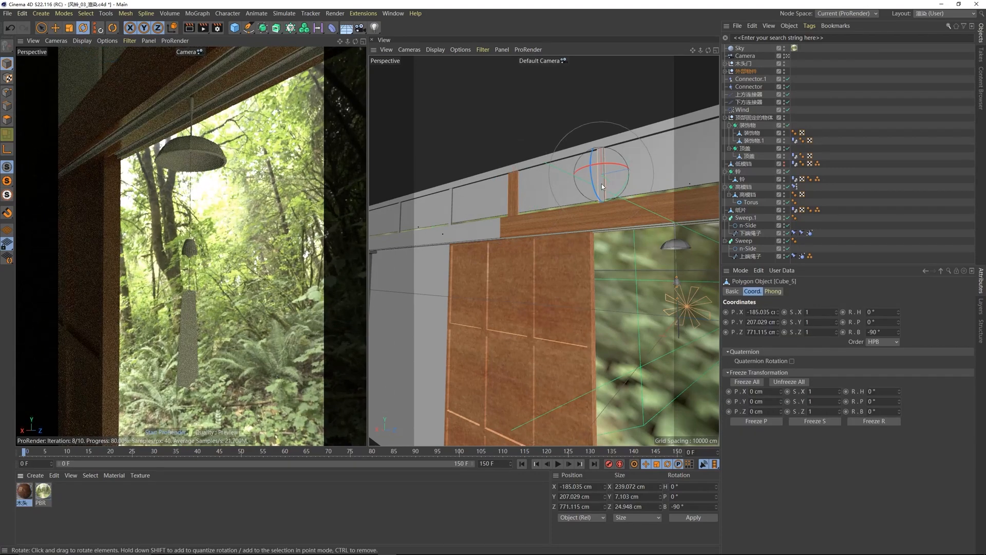
pyautogui.moveTo(24, 490); pyautogui.dragTo(602, 184)
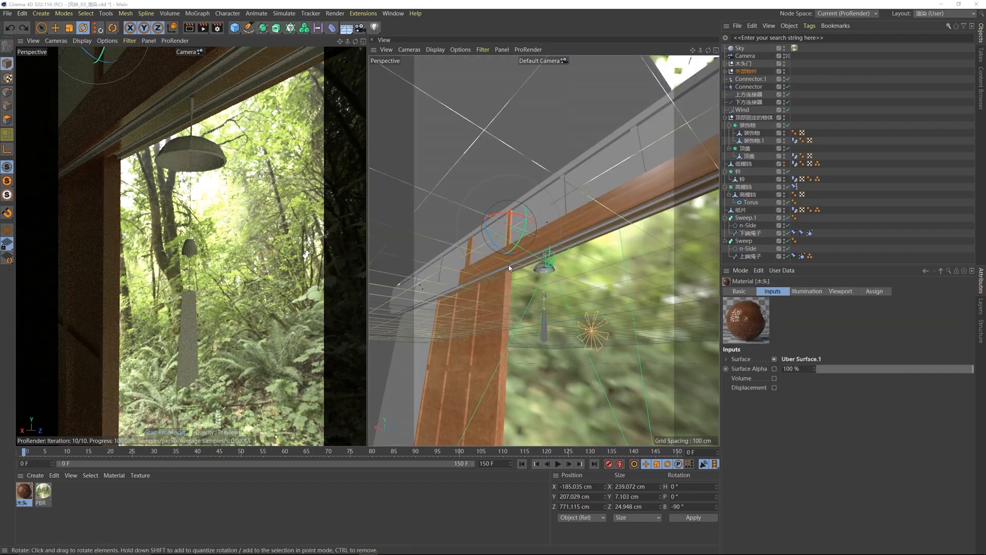
pyautogui.moveTo(27, 494); pyautogui.dragTo(572, 241)
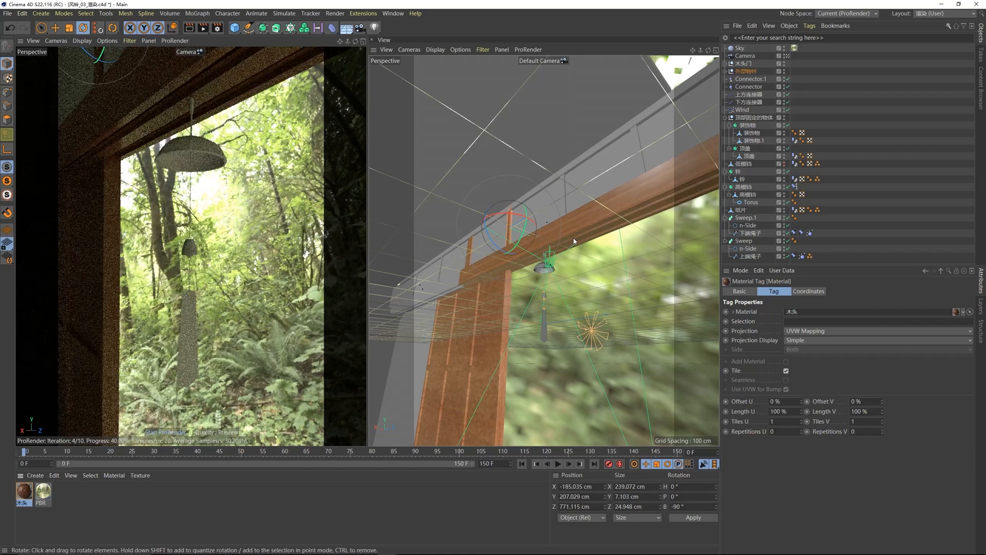
pyautogui.keyDown('alt'); pyautogui.moveTo(525, 264); pyautogui.dragTo(533, 213); pyautogui.keyUp('alt')
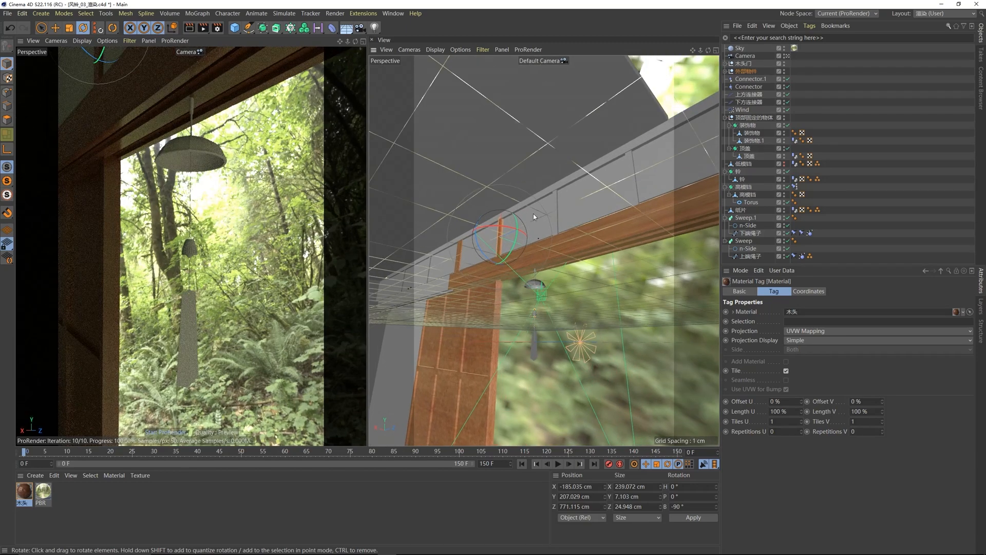
# Step: Select the upper window pane object and create a new Node material named 玻璃
pyautogui.click(533, 214)
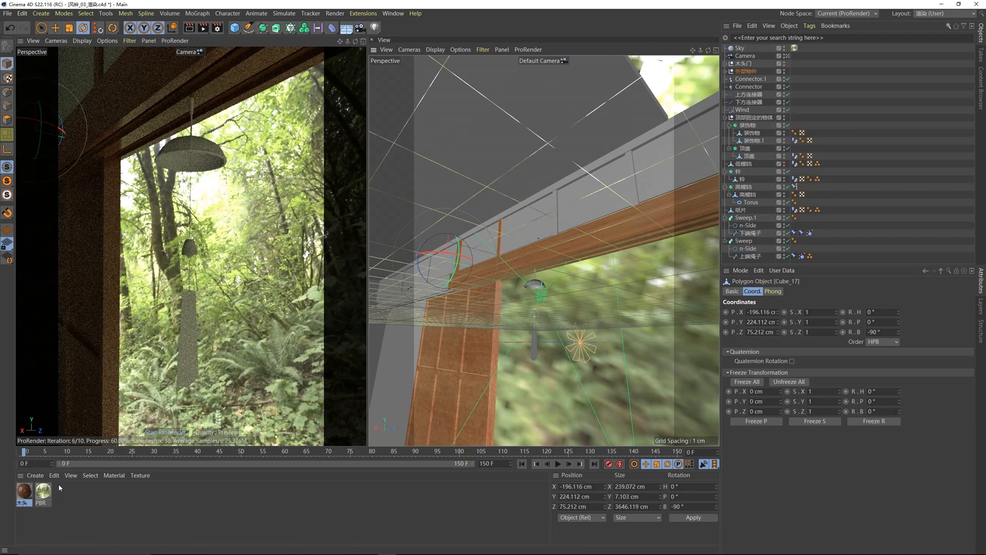
pyautogui.click(35, 475)
pyautogui.moveTo(80, 397)
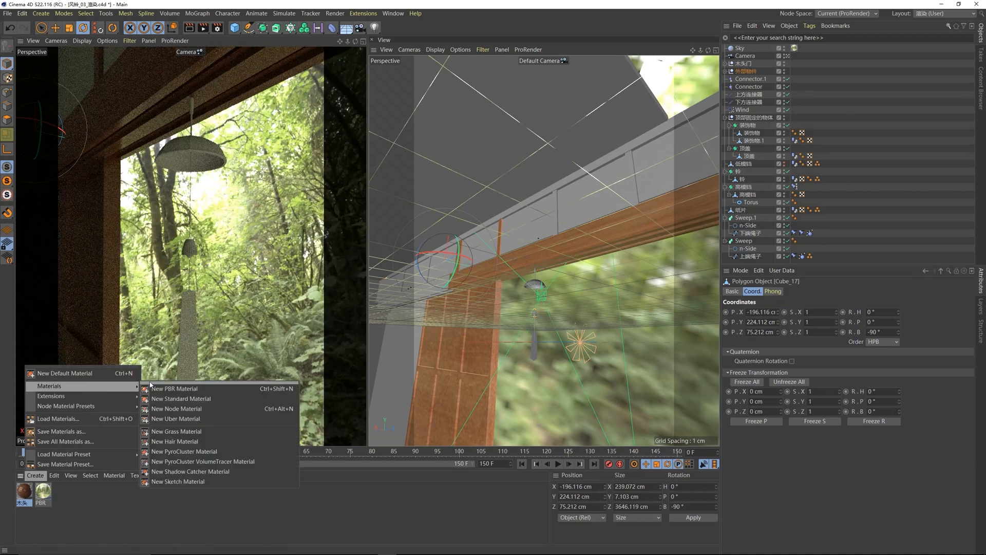
pyautogui.click(175, 405)
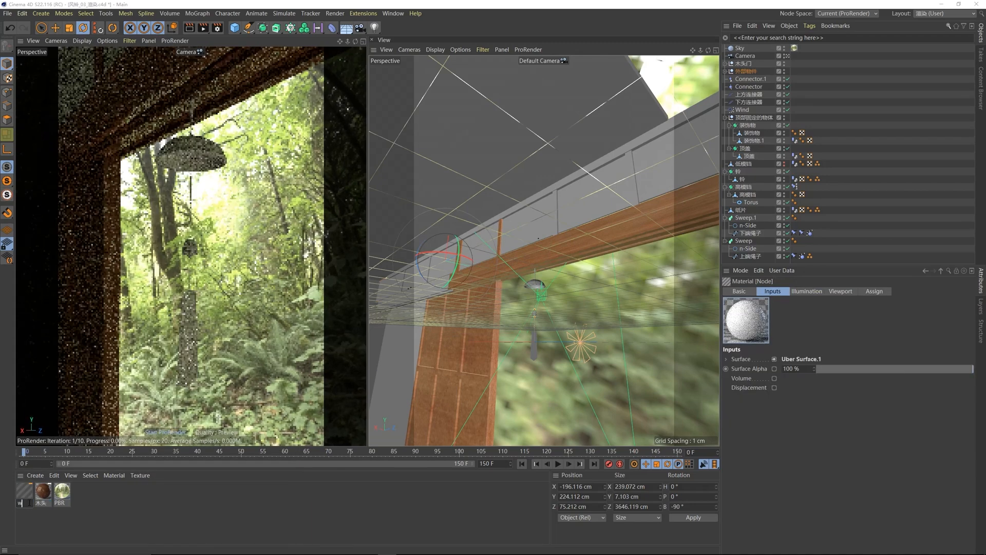
pyautogui.write('boli')
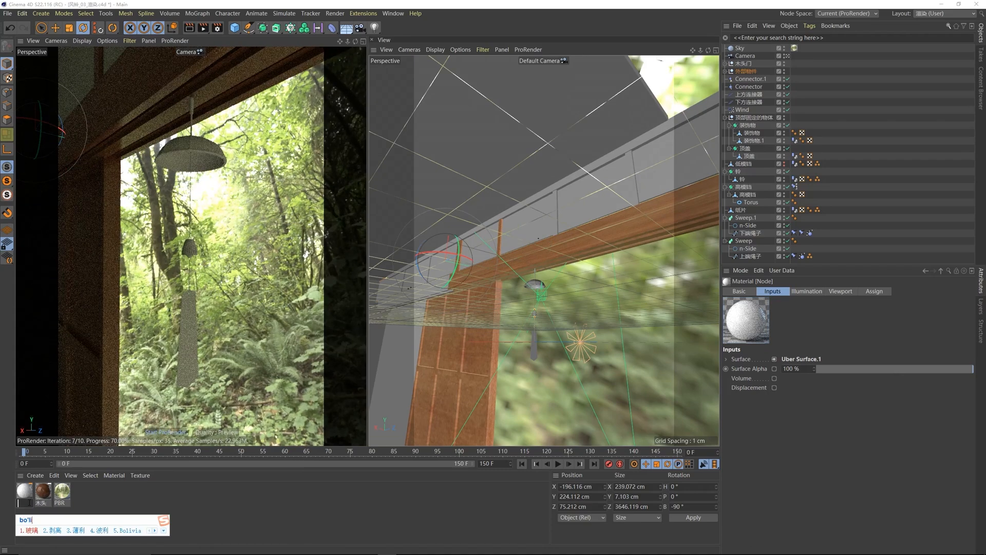
pyautogui.press('space')
pyautogui.press('Return')
# Step: Open the 玻璃 material's nodes and set the Uber Surface Transparency Type to Refraction and its Base Color to pure white
pyautogui.doubleClick(24, 491)
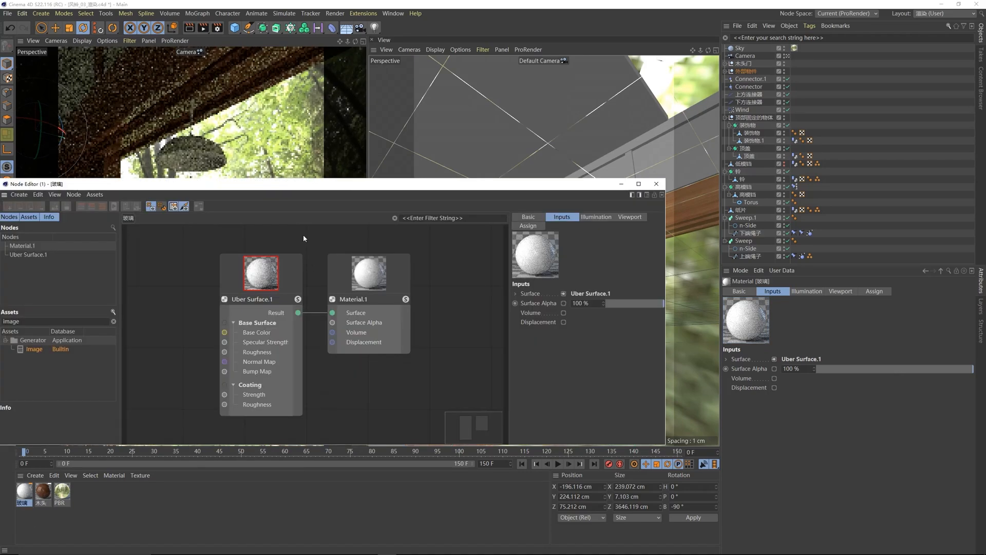
pyautogui.click(313, 279)
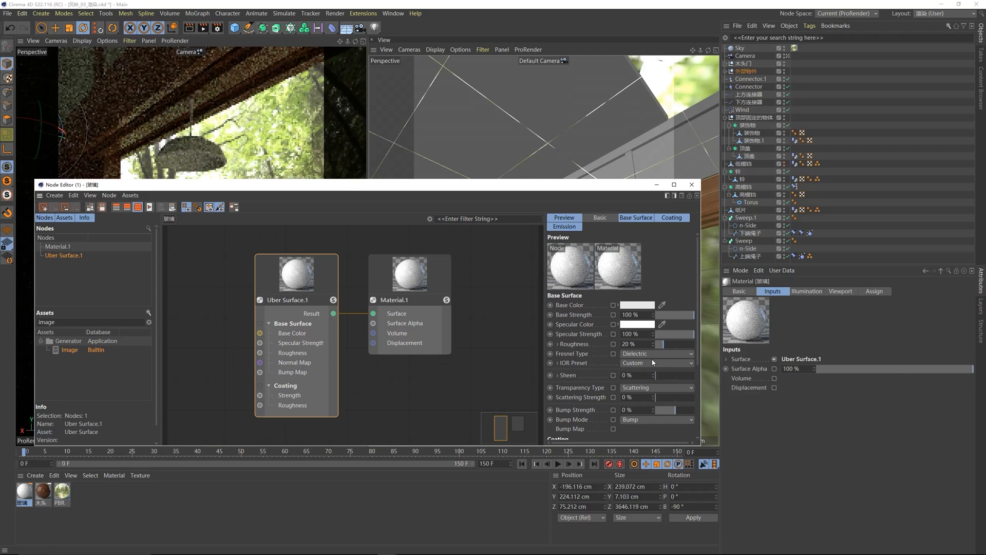
pyautogui.click(626, 389)
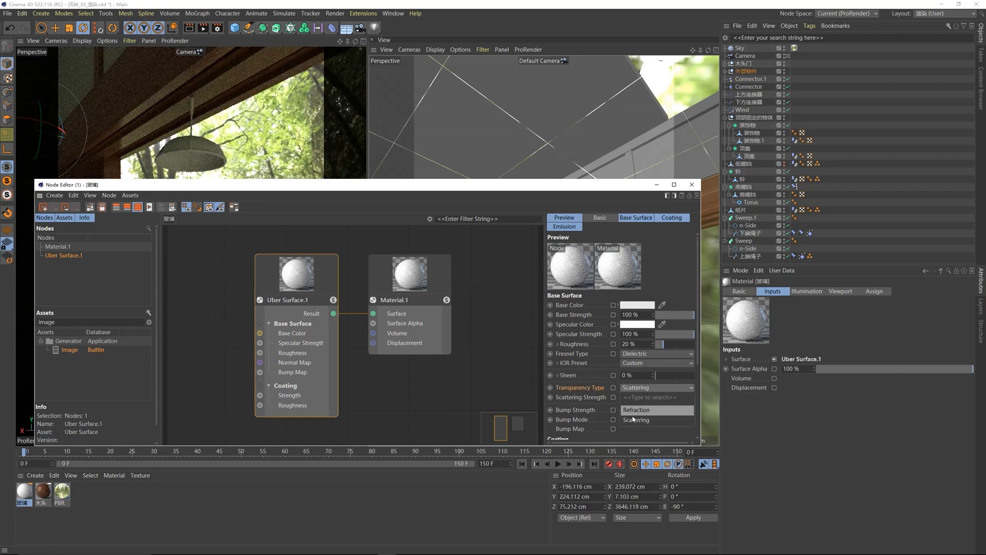
pyautogui.click(636, 410)
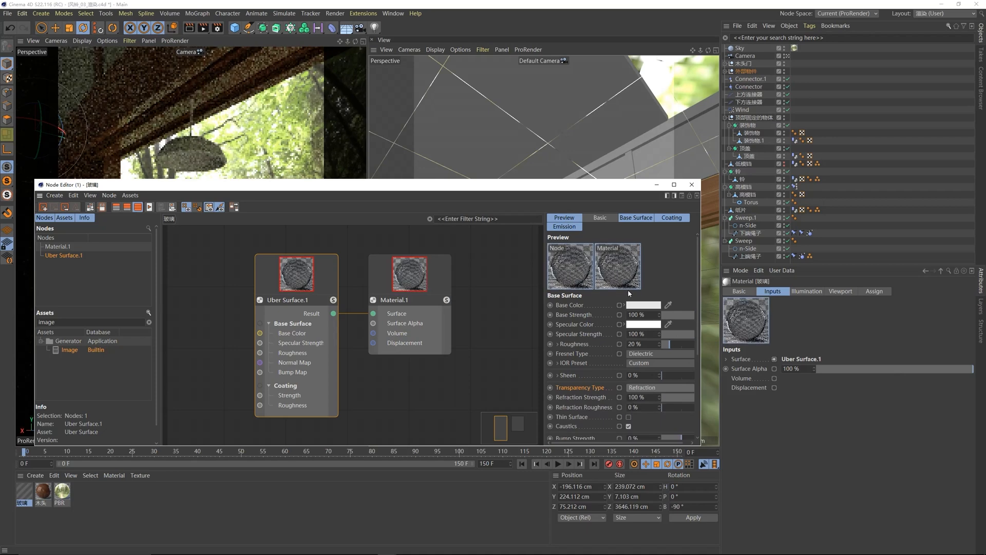
pyautogui.click(638, 305)
pyautogui.moveTo(717, 324); pyautogui.dragTo(610, 325)
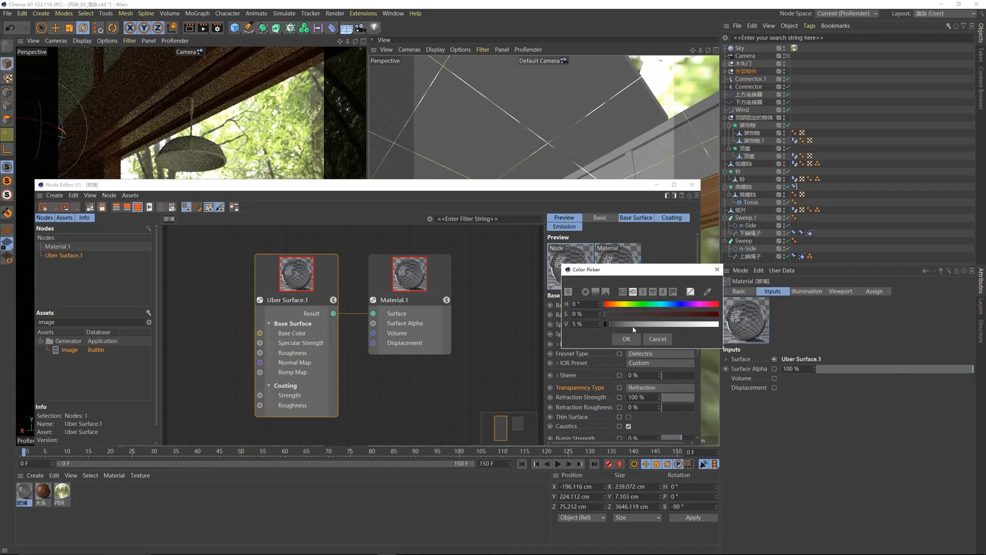
pyautogui.moveTo(700, 324); pyautogui.dragTo(719, 325)
pyautogui.click(634, 337)
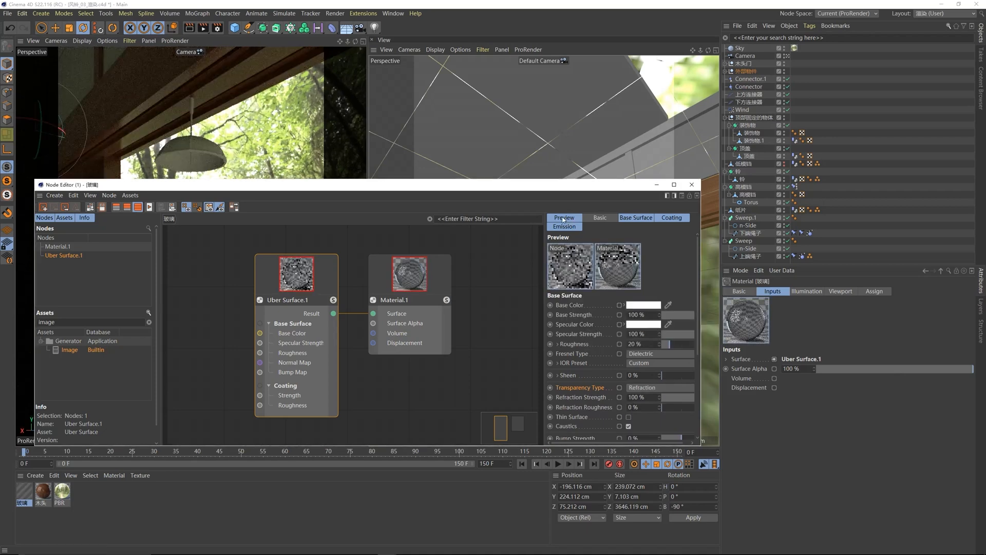
# Step: Apply the 玻璃 material to the window pane above the wooden beam, keeping the Node Editor open
pyautogui.moveTo(540, 189); pyautogui.dragTo(703, 331)
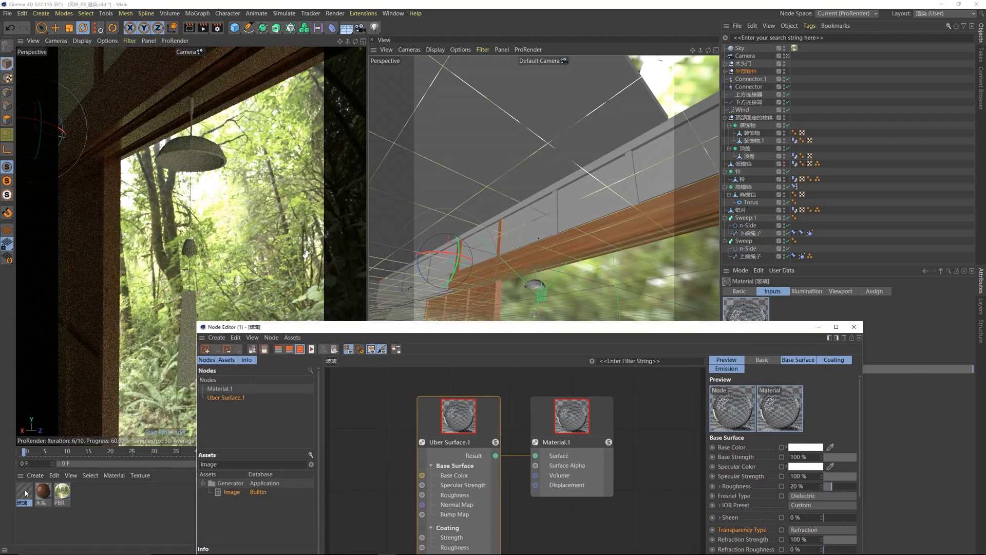
pyautogui.moveTo(525, 224); pyautogui.dragTo(525, 224)
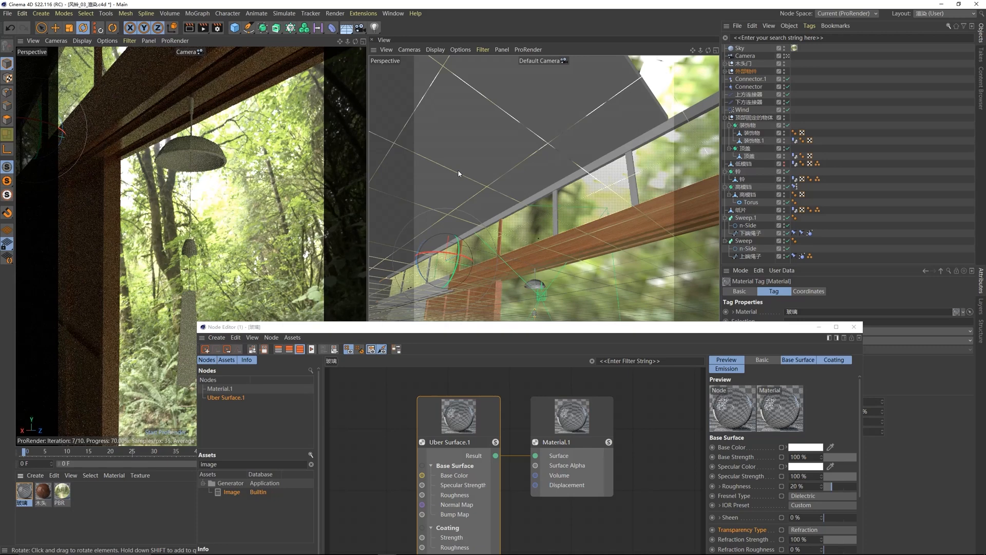
pyautogui.moveTo(489, 324); pyautogui.dragTo(464, 205)
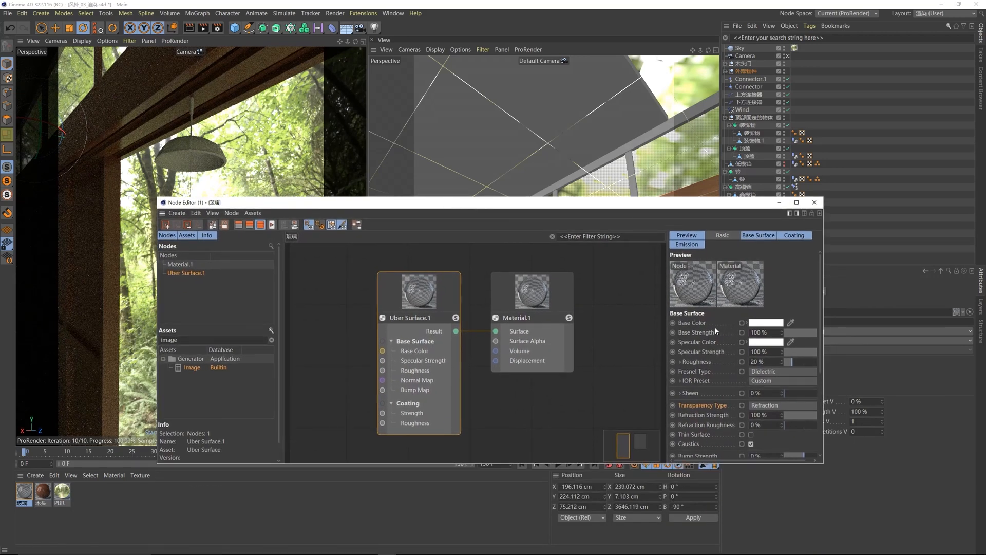
# Step: Set the 玻璃 Uber Surface Refraction Roughness to 20% and close the Node Editor
pyautogui.moveTo(678, 197); pyautogui.dragTo(679, 175)
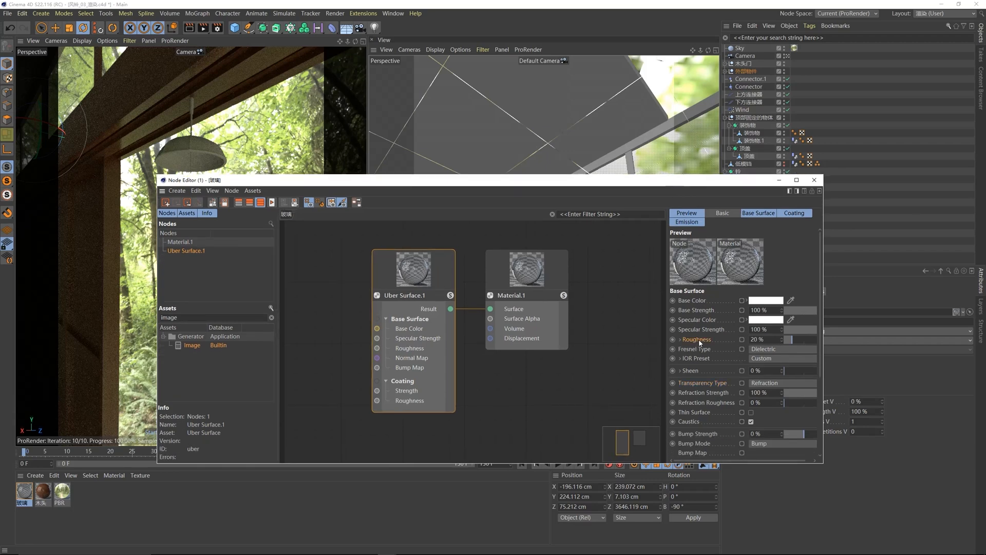
pyautogui.moveTo(803, 341); pyautogui.dragTo(791, 339)
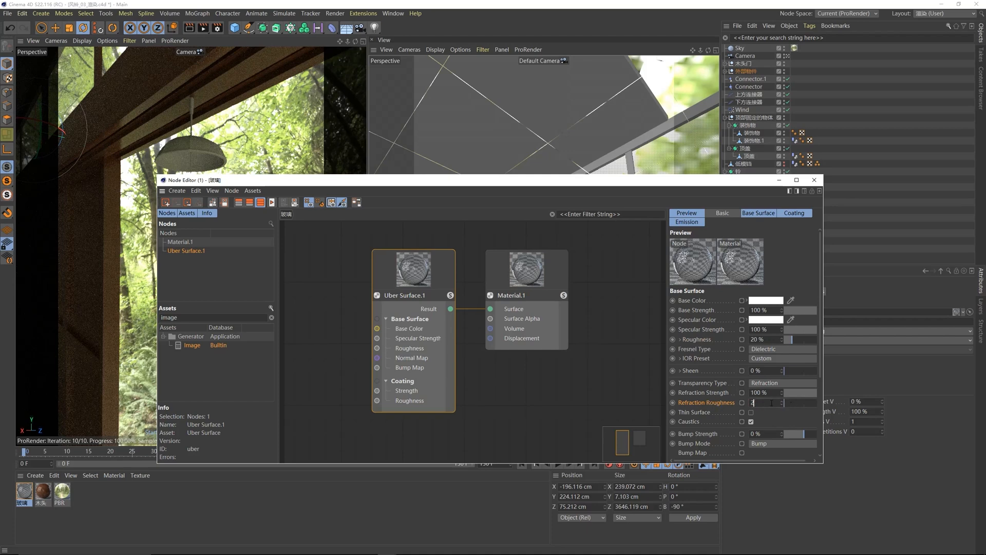
pyautogui.write('0')
pyautogui.press('Return')
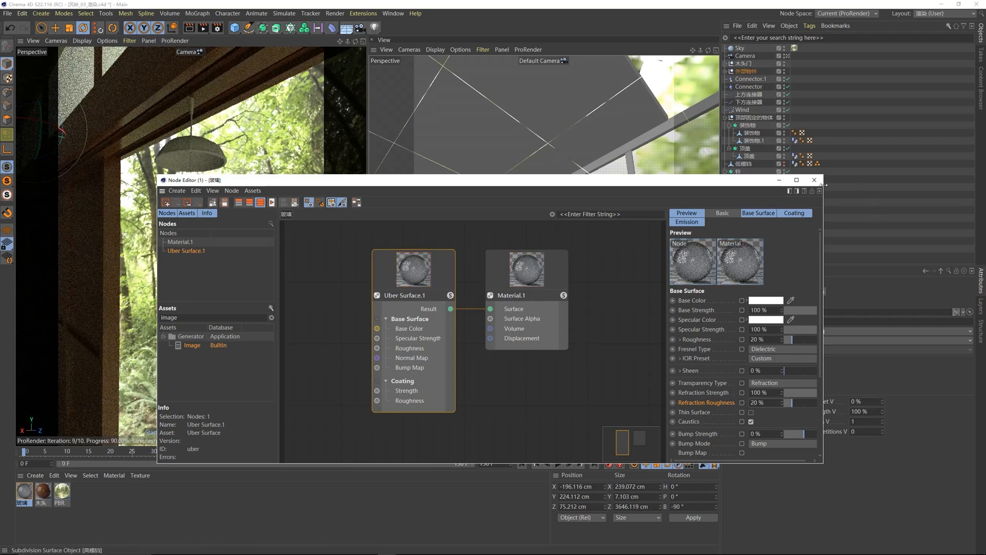
pyautogui.click(814, 180)
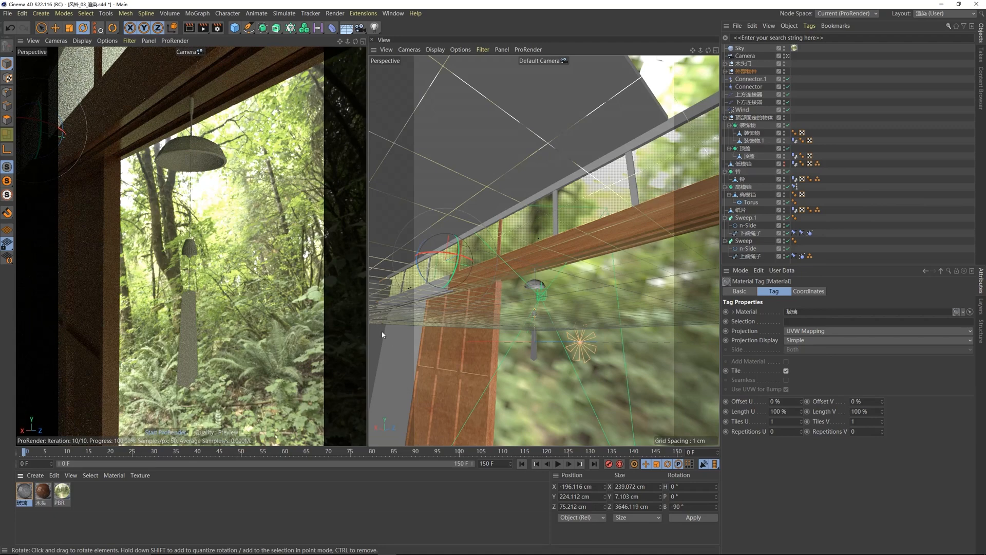
# Step: Reopen the 木头 material in the Node Editor and add a second Image node below the 木纹_Diffuse.jpg node
pyautogui.doubleClick(42, 491)
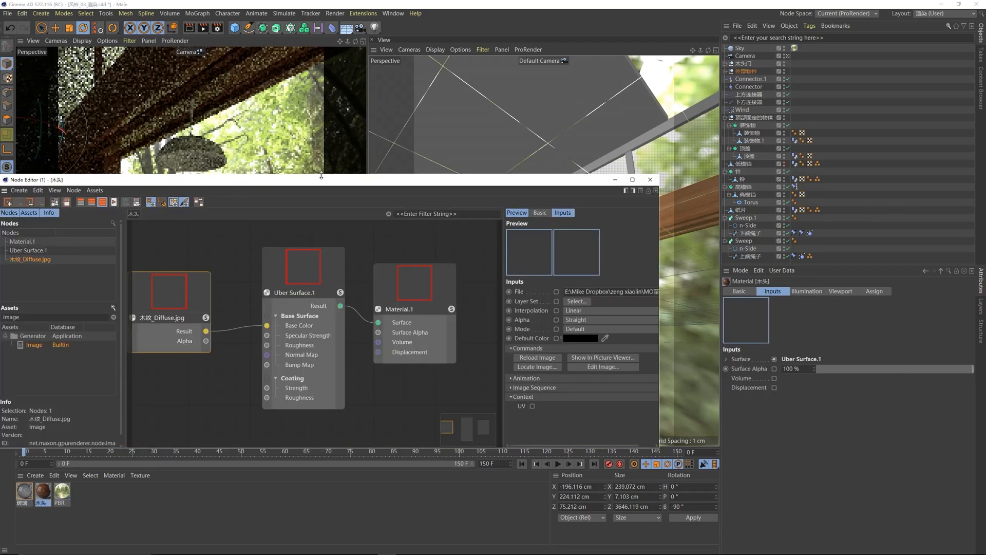
pyautogui.moveTo(328, 184); pyautogui.dragTo(680, 159)
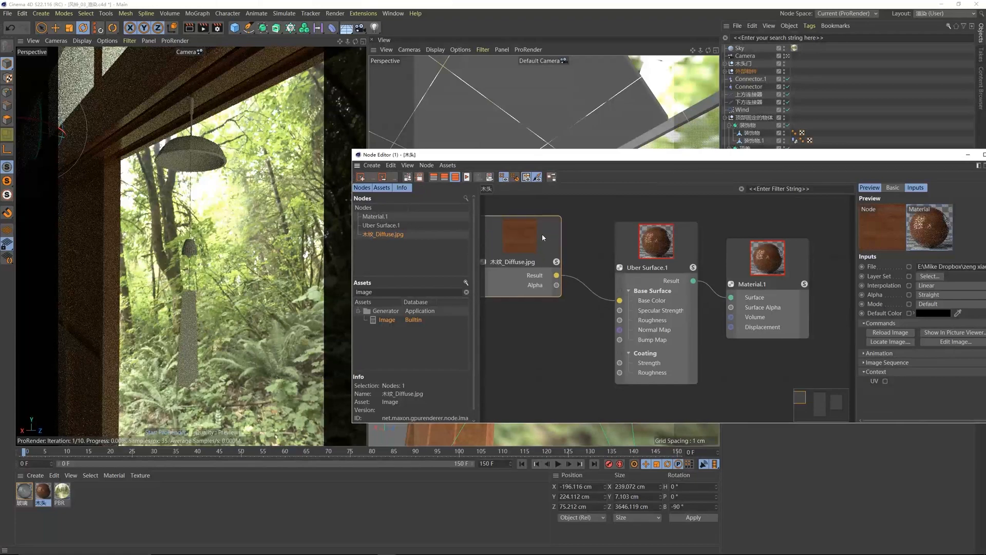
pyautogui.moveTo(533, 160); pyautogui.dragTo(636, 241)
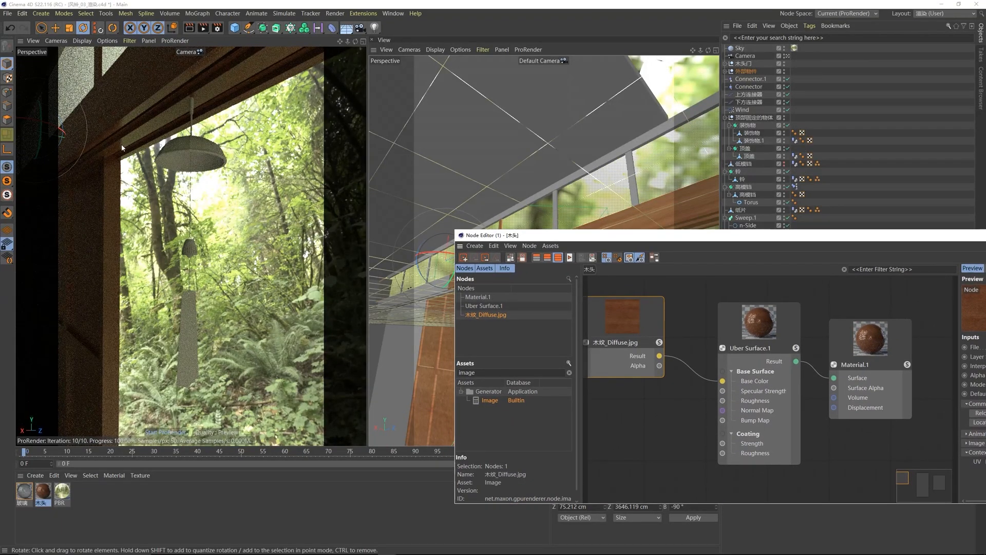
pyautogui.moveTo(592, 237); pyautogui.dragTo(568, 176)
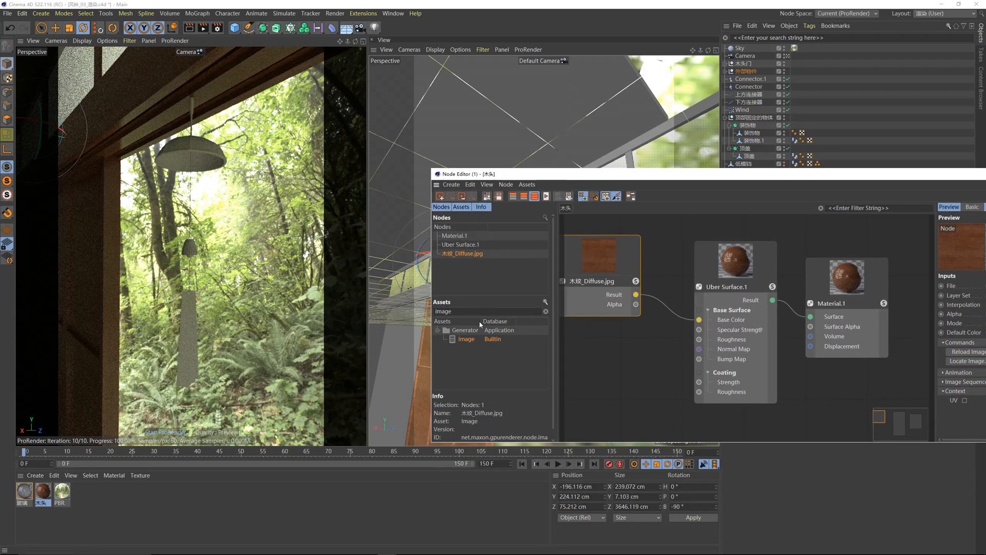
pyautogui.moveTo(464, 343); pyautogui.dragTo(642, 403)
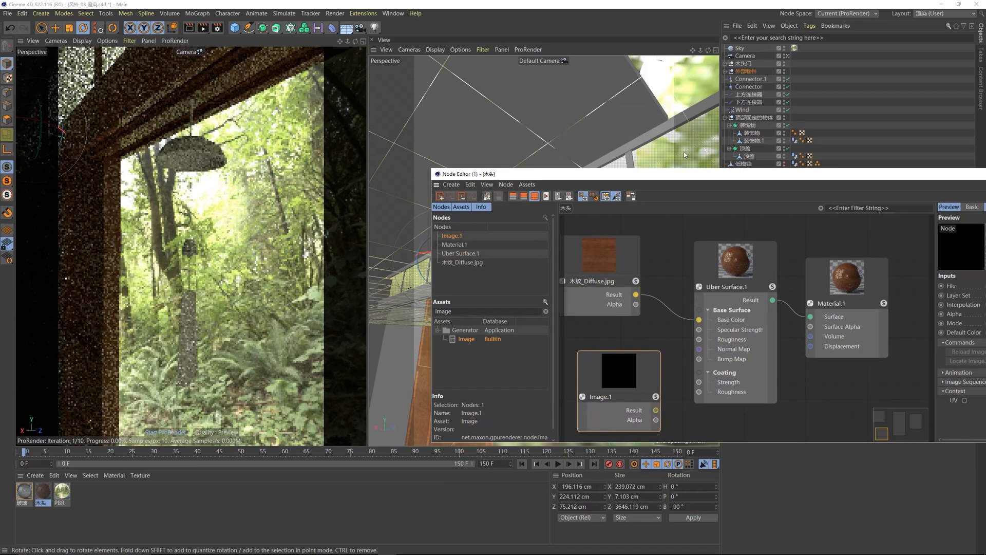
# Step: Load 木纹_Normal.jpg into the second Image node and connect its Result to the Uber Surface Normal Map input
pyautogui.moveTo(703, 179); pyautogui.dragTo(518, 154)
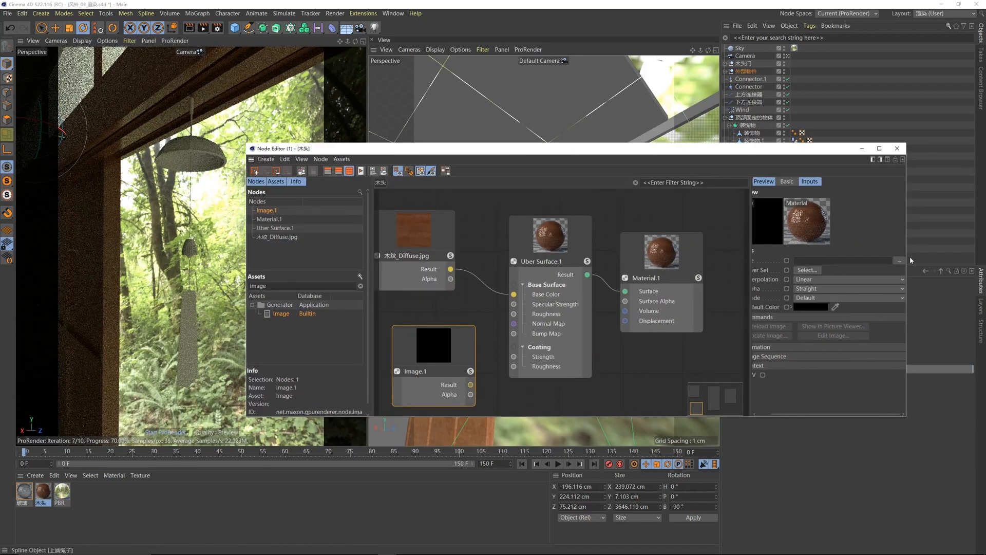
pyautogui.click(896, 261)
pyautogui.click(448, 124)
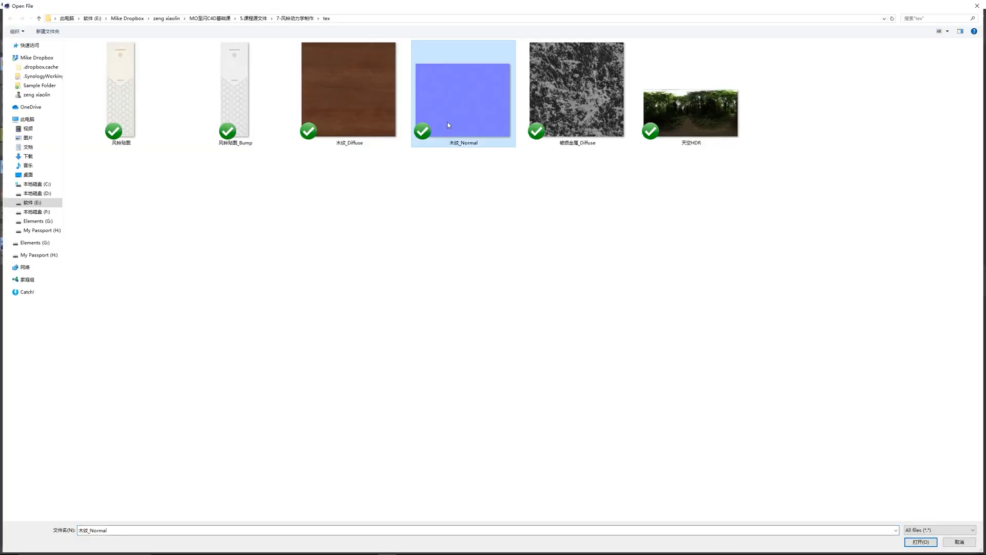
pyautogui.doubleClick(469, 144)
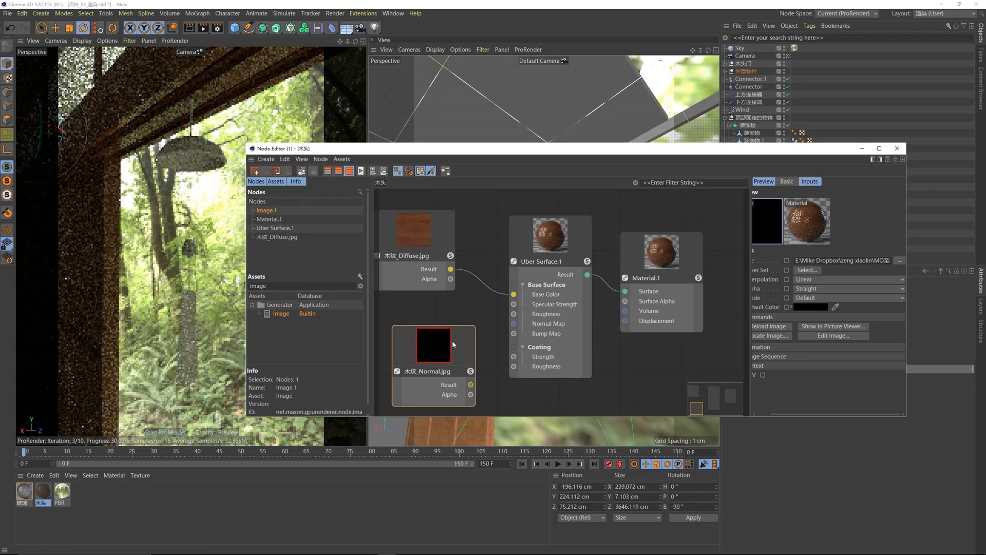
pyautogui.moveTo(445, 338); pyautogui.dragTo(440, 337)
pyautogui.moveTo(456, 379); pyautogui.dragTo(513, 324)
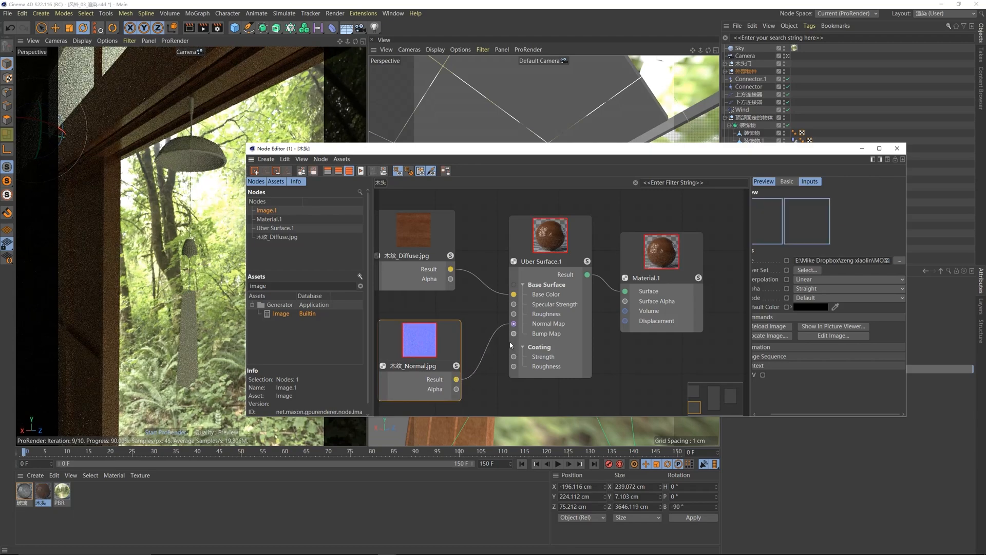
# Step: Set the 木头 Uber Surface Bump Mode to Normal and Bump Strength to 100%, and close the Node Editor
pyautogui.click(577, 250)
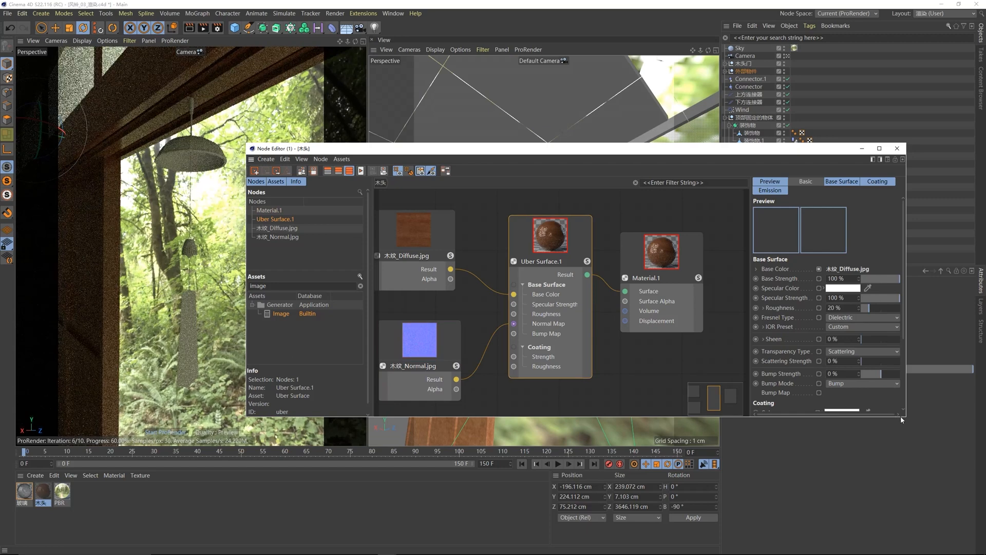
pyautogui.moveTo(904, 419); pyautogui.dragTo(912, 427)
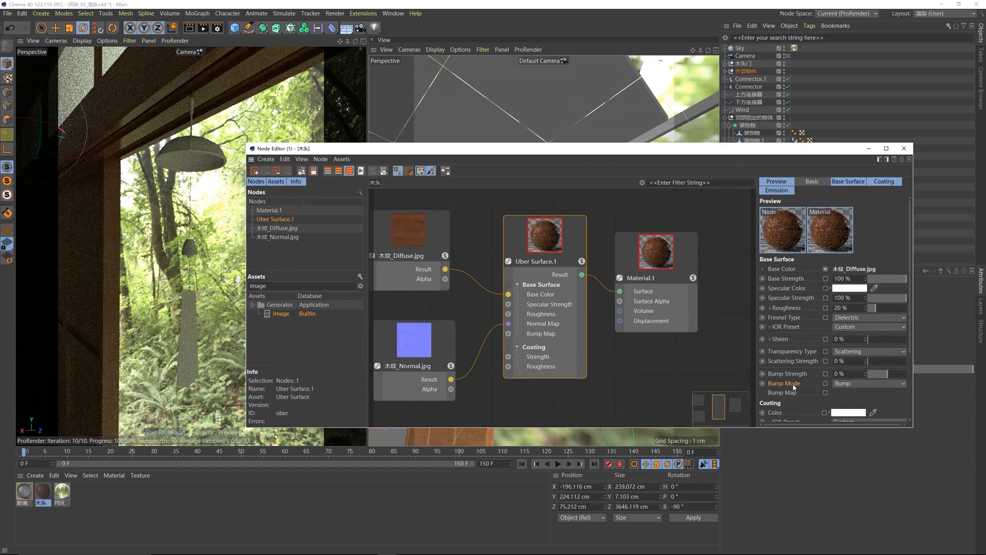
pyautogui.click(840, 386)
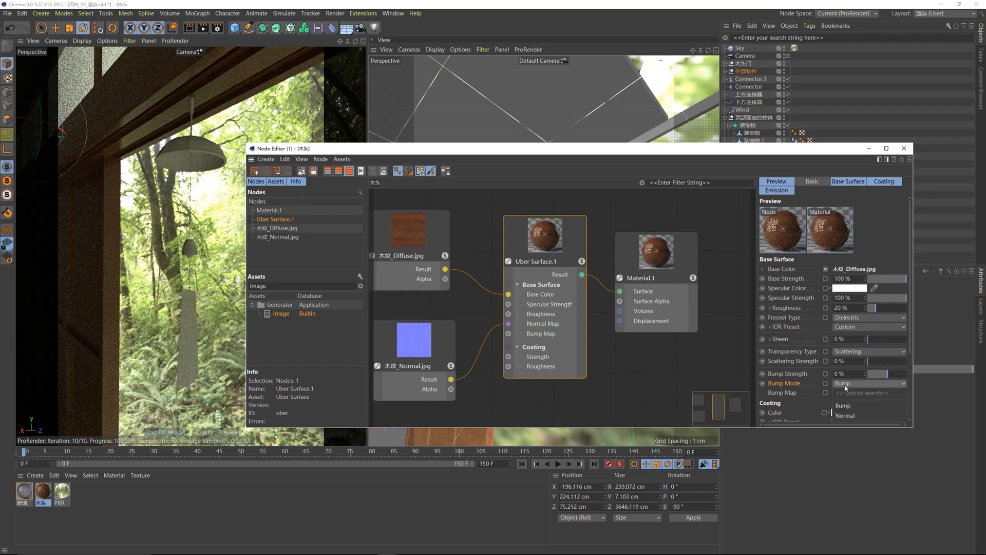
pyautogui.click(843, 416)
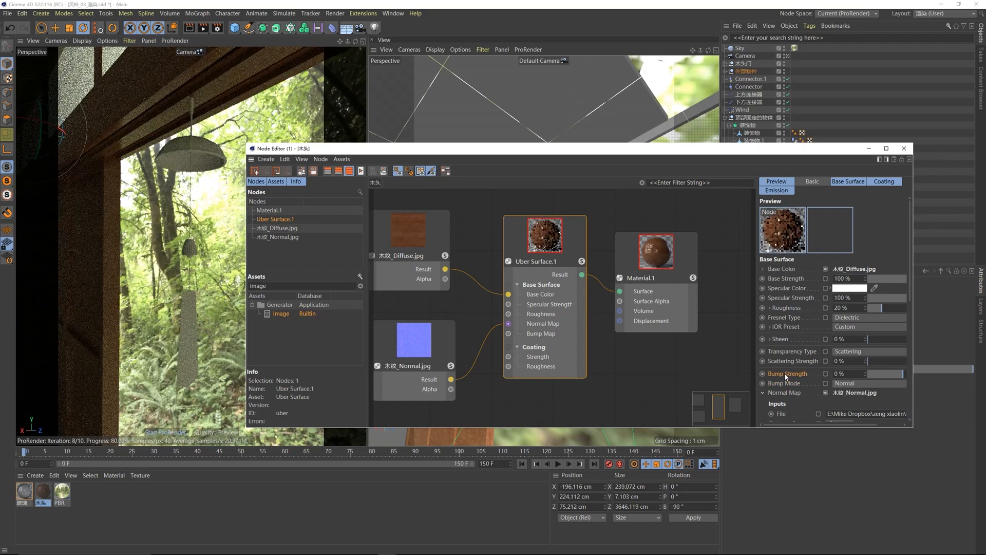
pyautogui.click(852, 374)
pyautogui.write('100')
pyautogui.press('Return')
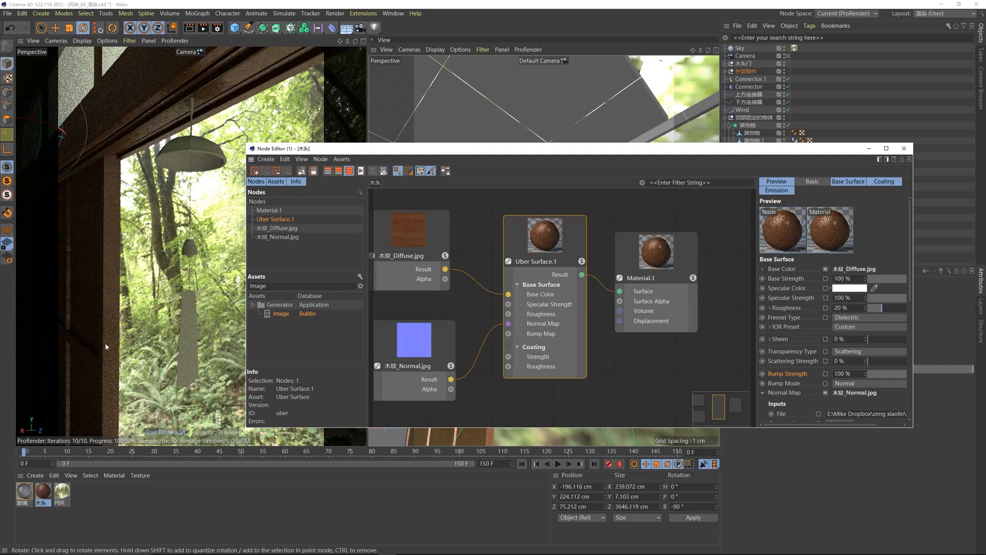
pyautogui.moveTo(425, 153); pyautogui.dragTo(317, 265)
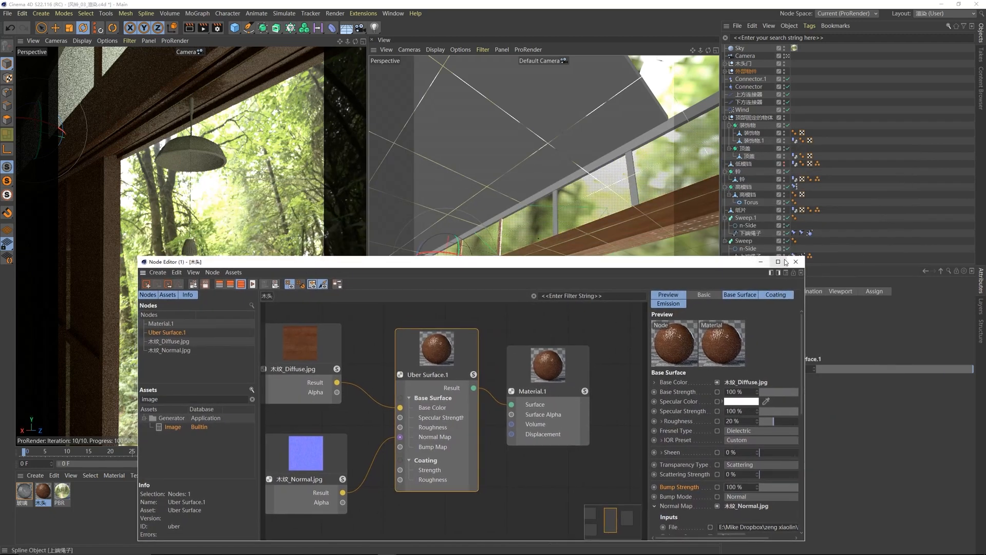
pyautogui.click(795, 263)
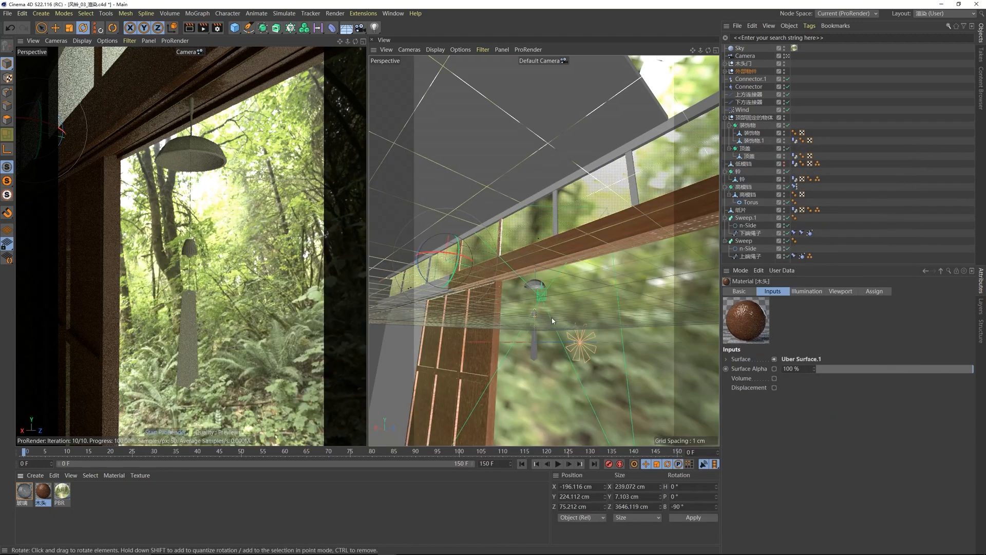
# Step: Expand the 木头门 group and its Null, and select the 木头 material tag on the 门框 object
pyautogui.keyDown('alt'); pyautogui.moveTo(496, 305); pyautogui.dragTo(538, 248); pyautogui.keyUp('alt')
pyautogui.click(537, 247)
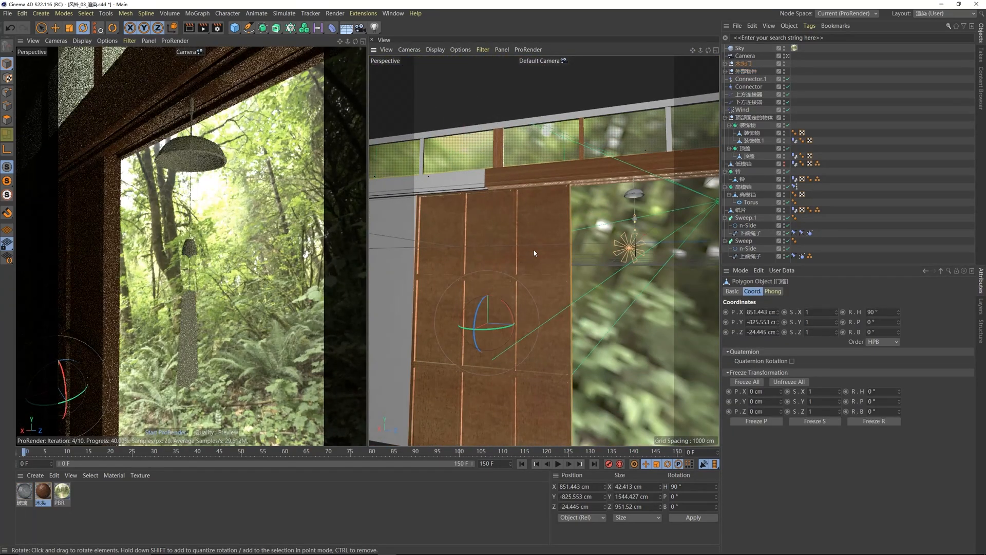
pyautogui.click(725, 63)
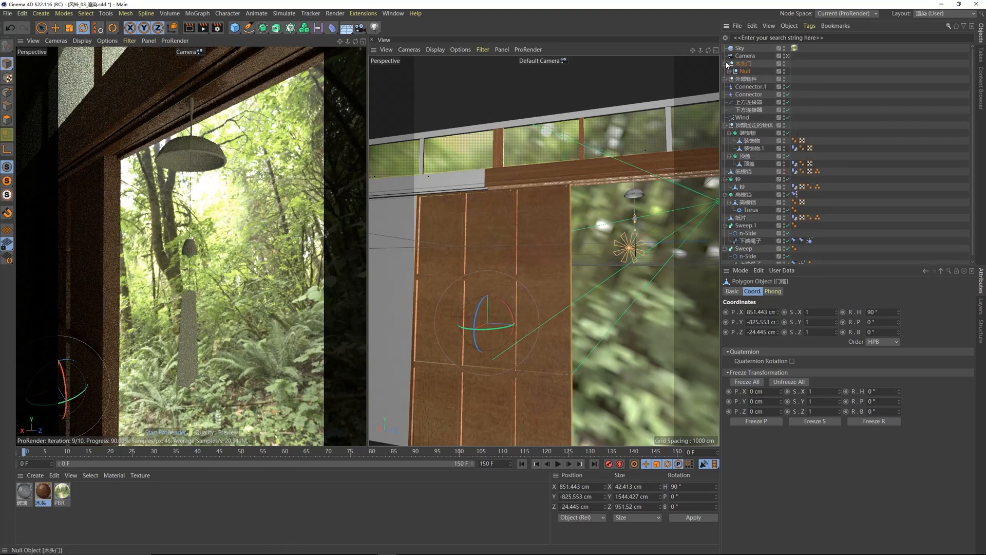
pyautogui.click(729, 71)
pyautogui.click(809, 78)
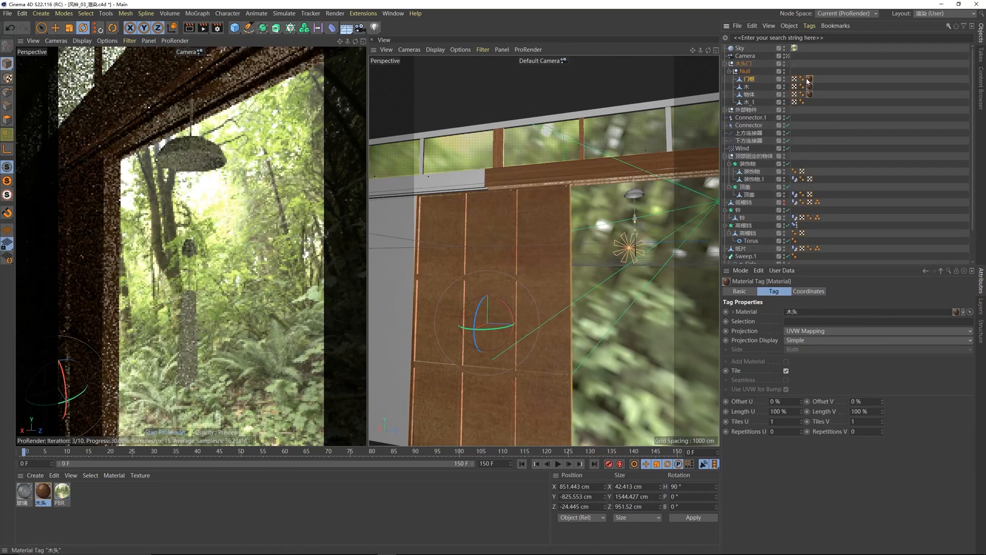
# Step: Try texture tiling values of 2 and 5 for both Tiles U and Tiles V on the 门框 material tag
pyautogui.click(753, 423)
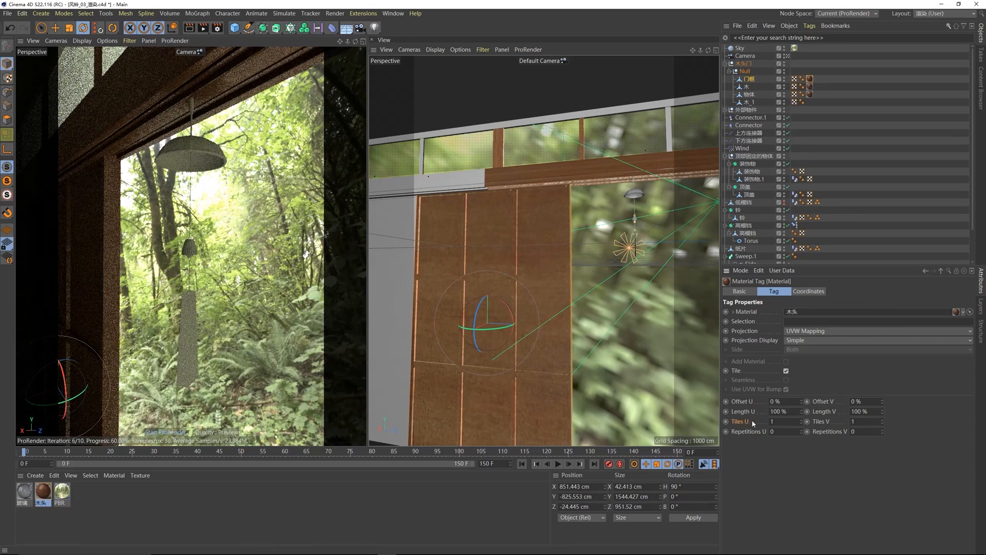
pyautogui.write('2')
pyautogui.press('Tab')
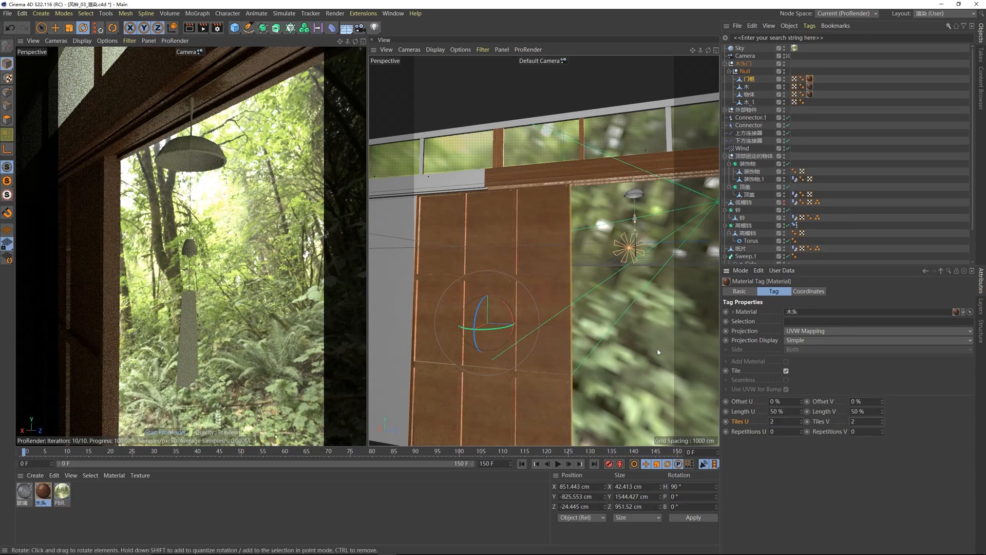
pyautogui.write('2')
pyautogui.hotkey('shift', 'Tab')
pyautogui.write('5')
pyautogui.press('Tab')
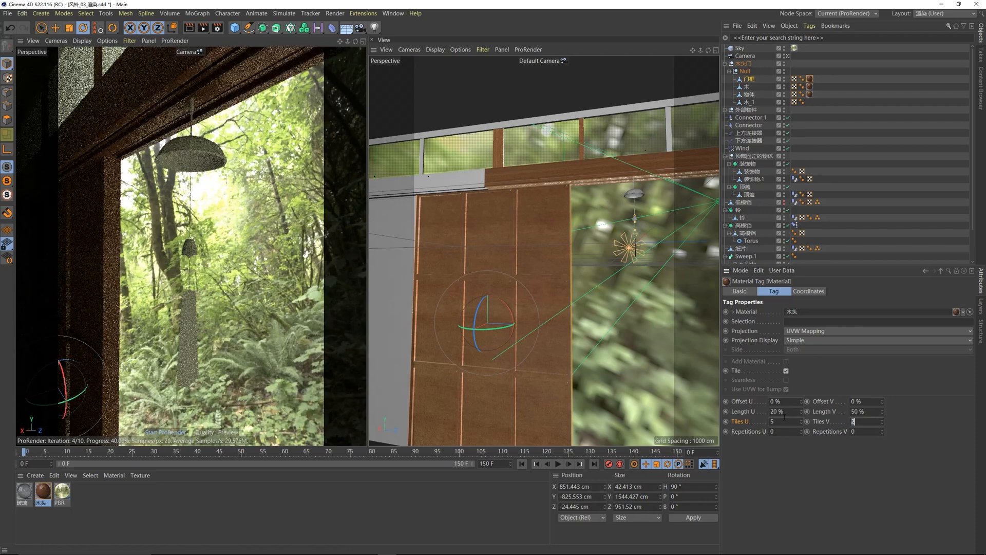
pyautogui.write('5')
pyautogui.press('Return')
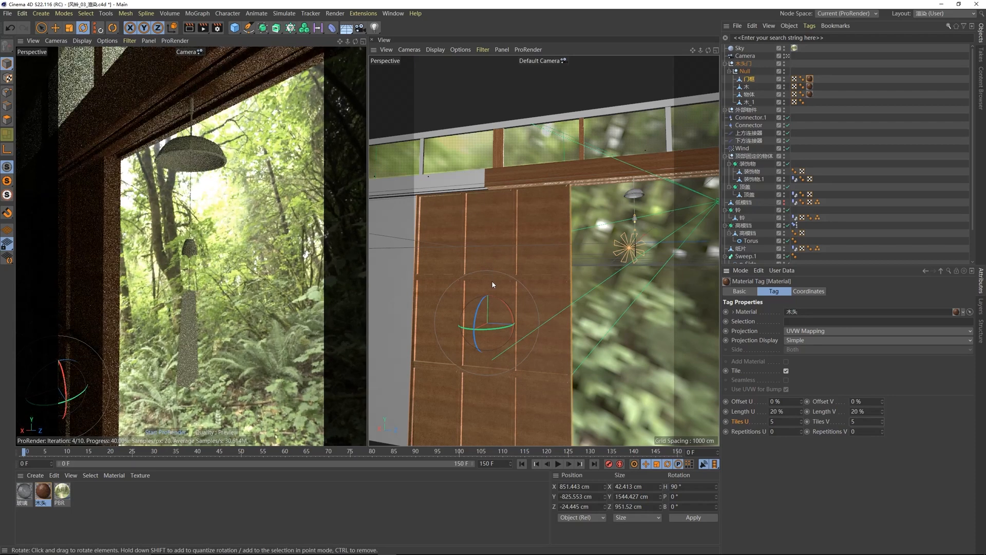
# Step: Set Tiles U and Tiles V to 3 on the door frame's 木头 material tag
pyautogui.doubleClick(778, 421)
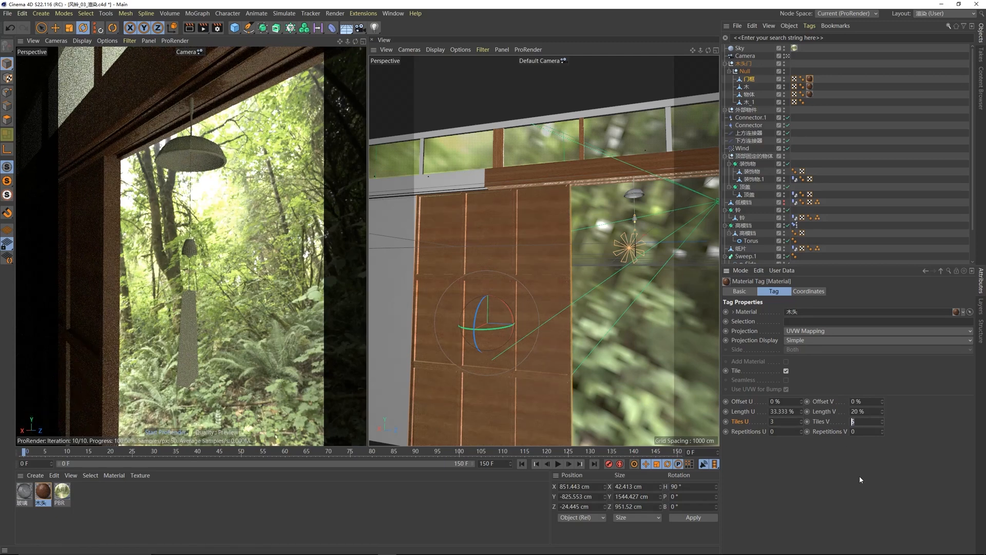
pyautogui.write('3')
pyautogui.press('Return')
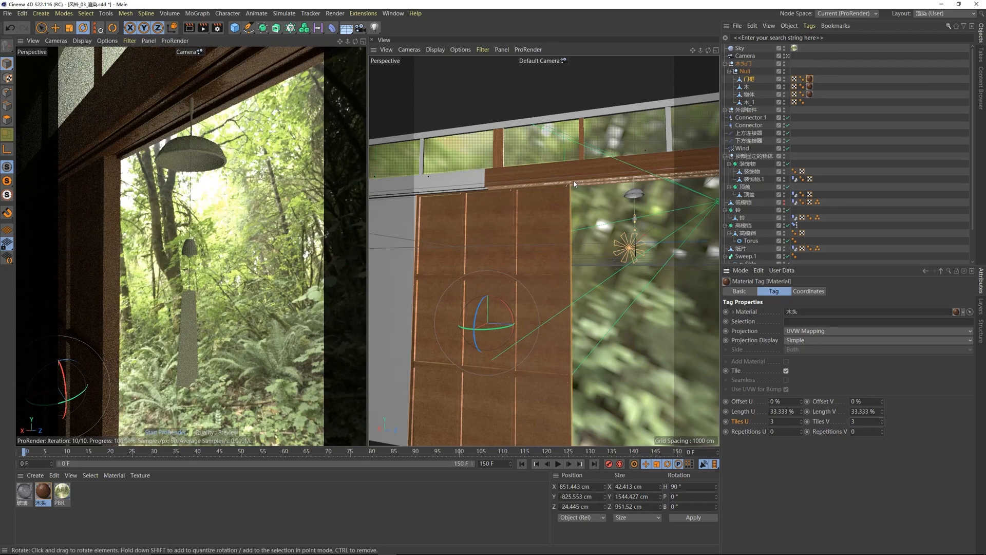
# Step: Select the dome-shaped 顶盖 at the top of the wind chime in the Default Camera view
pyautogui.keyDown('alt'); pyautogui.moveTo(580, 167); pyautogui.dragTo(474, 182, button='middle'); pyautogui.keyUp('alt')
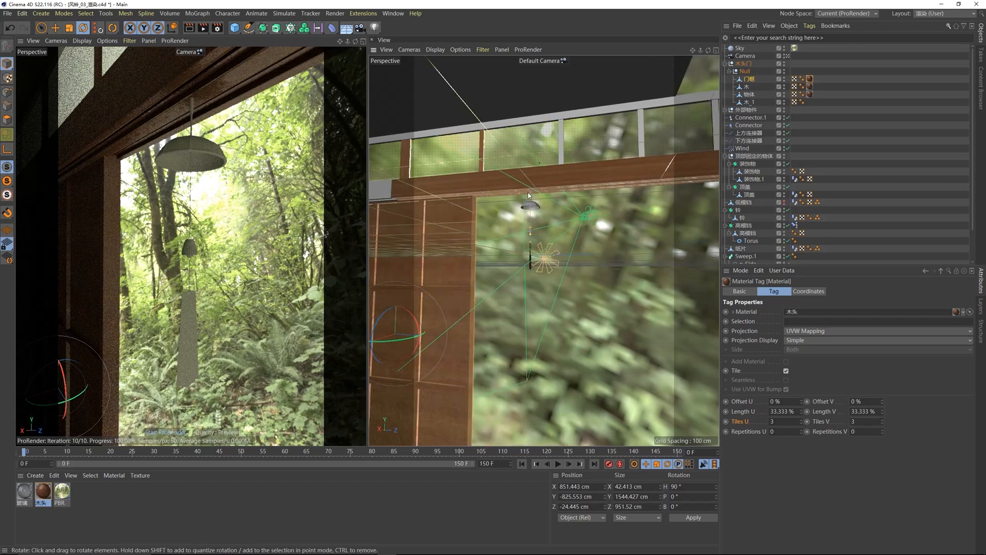
pyautogui.scroll(8, 529, 205)
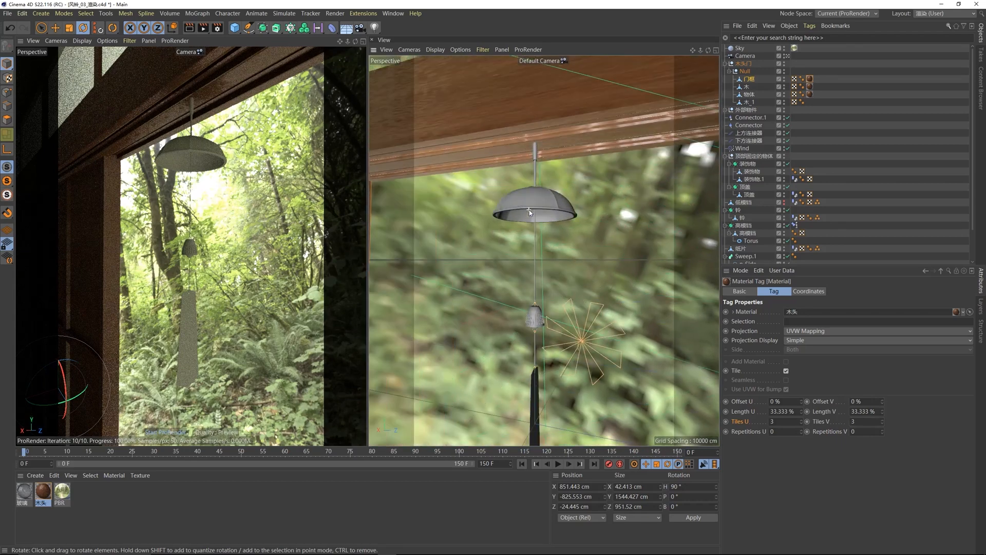
pyautogui.click(540, 201)
pyautogui.click(535, 316)
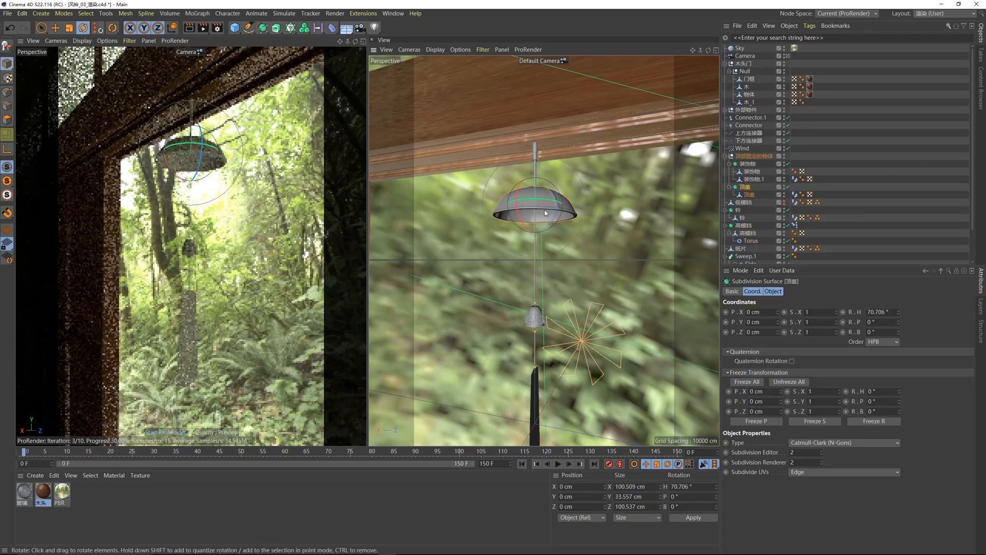
pyautogui.click(535, 205)
pyautogui.scroll(-1, 535, 205)
# Step: Create a new node material and rename it 损铁
pyautogui.click(35, 475)
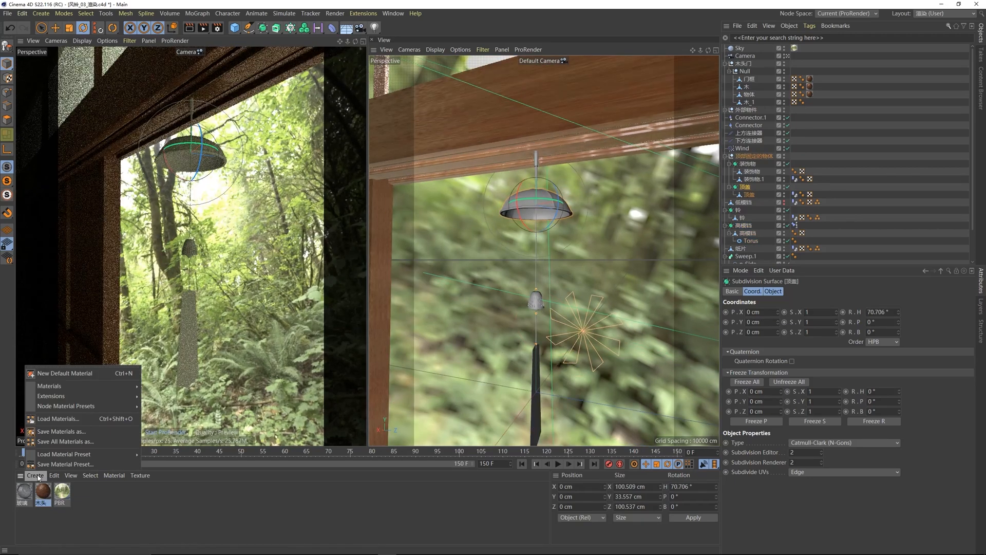
pyautogui.moveTo(68, 392)
pyautogui.click(169, 405)
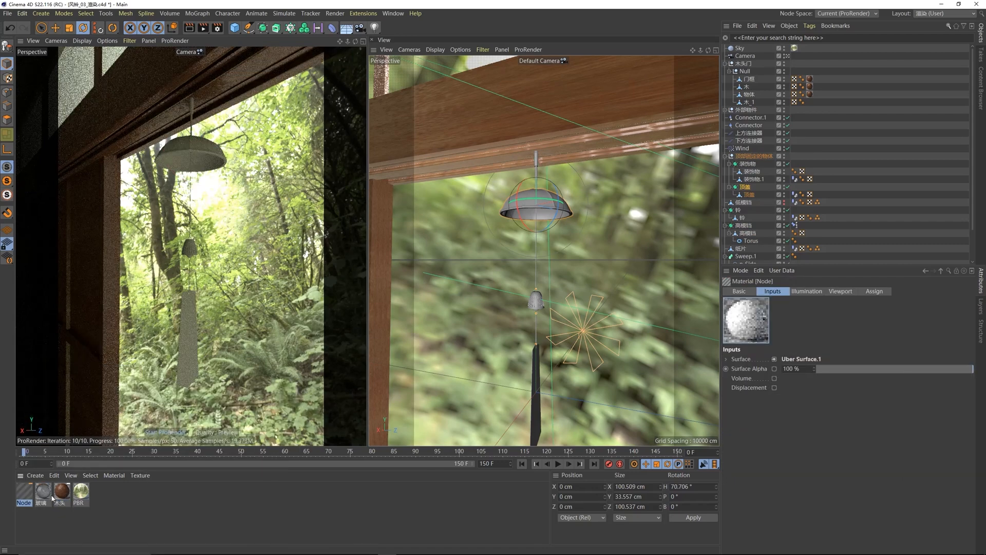
pyautogui.doubleClick(26, 505)
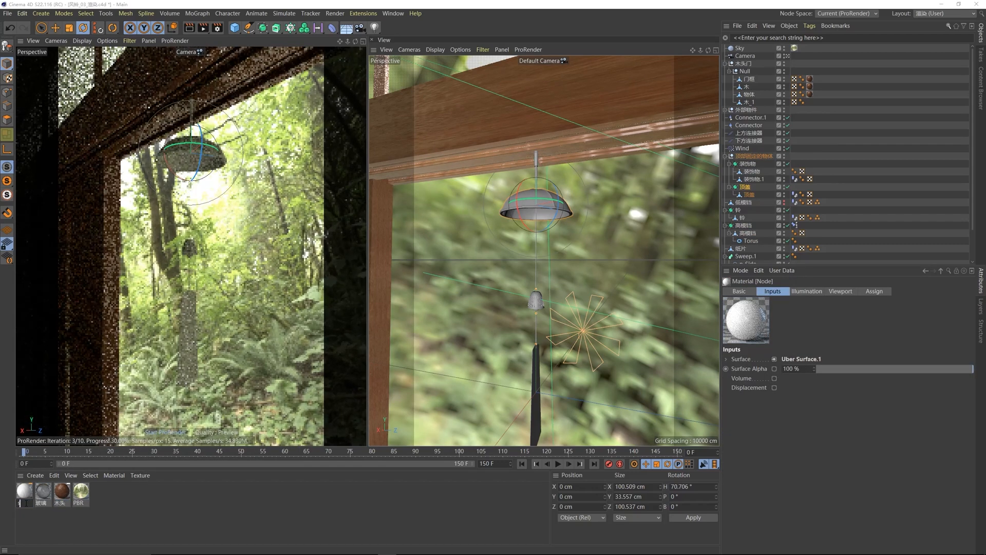
pyautogui.write('su损铁')
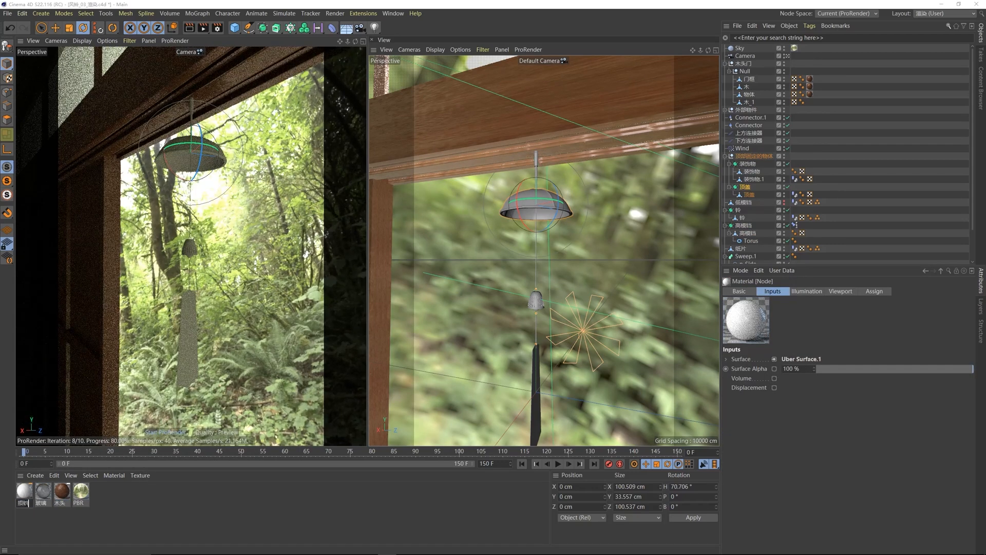
pyautogui.click(30, 527)
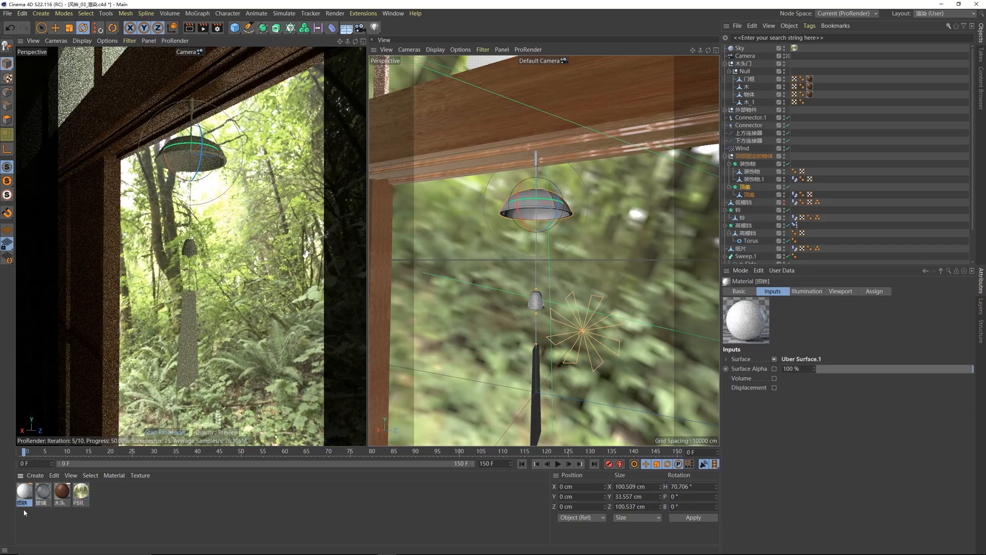
# Step: Open the 损铁 material's nodes and add an Image node beside the Uber Surface node
pyautogui.doubleClick(24, 496)
pyautogui.moveTo(298, 182); pyautogui.dragTo(551, 165)
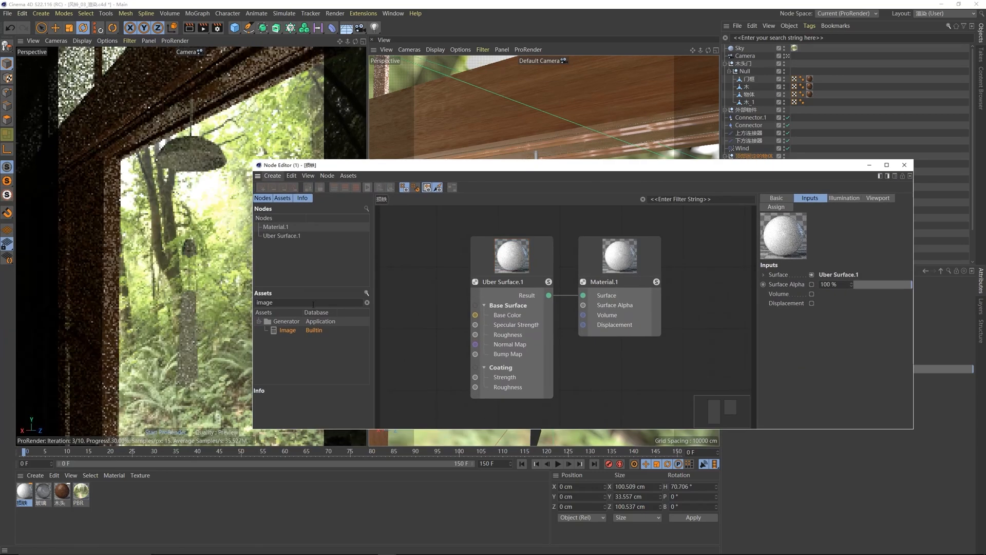
pyautogui.click(286, 304)
pyautogui.doubleClick(286, 304)
pyautogui.click(282, 333)
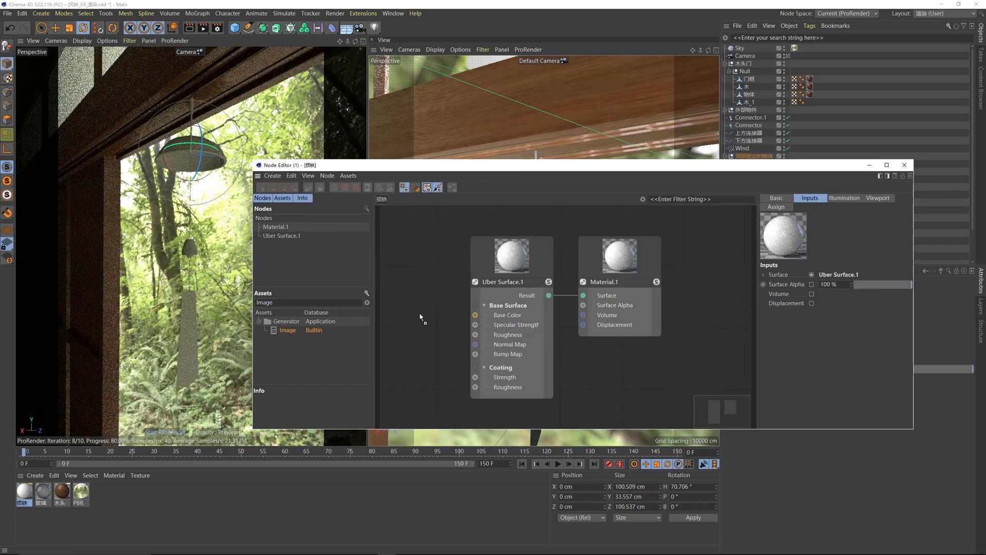
pyautogui.moveTo(420, 319); pyautogui.dragTo(356, 291)
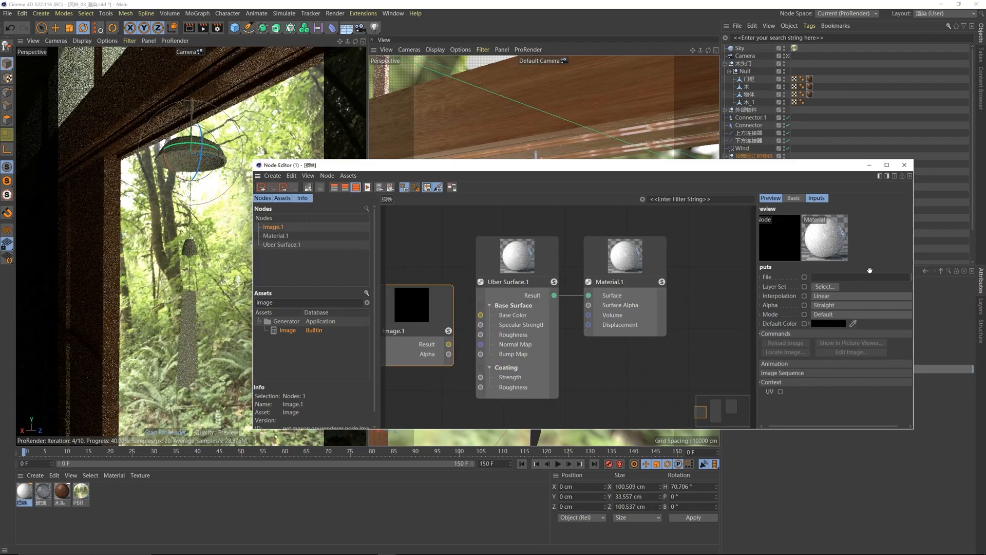
# Step: Preview the worn-metal texture 破损金属_Diffuse and load it as the Image node's file
pyautogui.moveTo(869, 270); pyautogui.dragTo(859, 270)
pyautogui.click(909, 277)
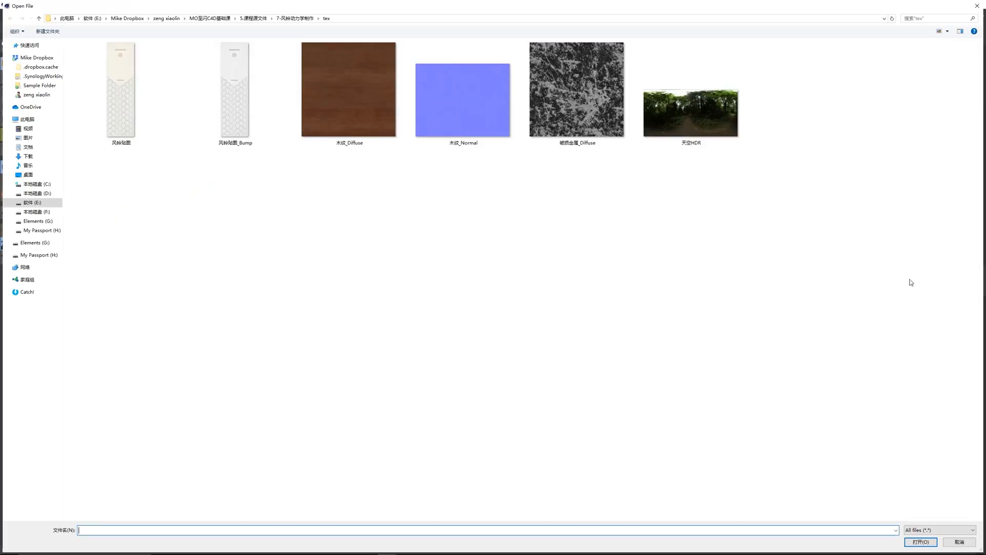
pyautogui.click(578, 143)
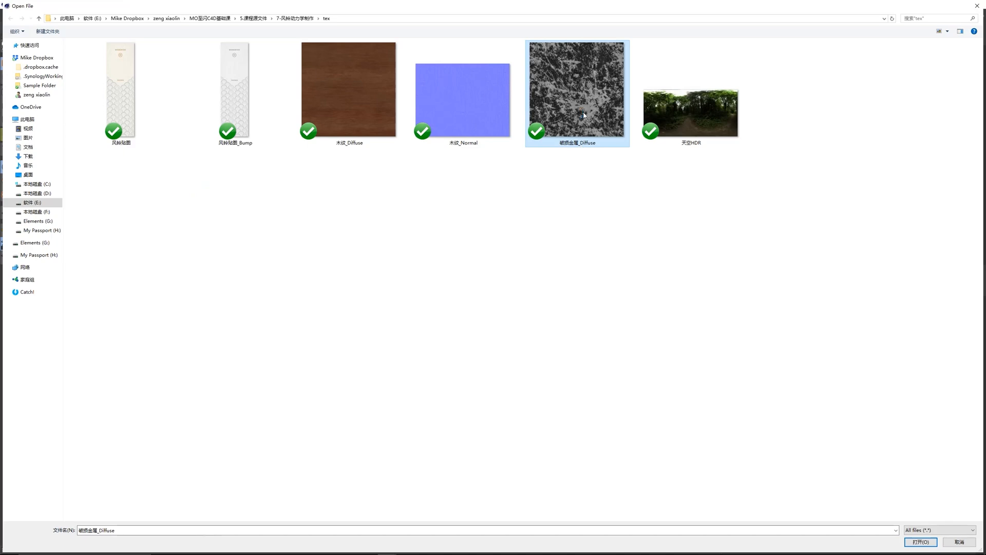
pyautogui.rightClick(586, 132)
pyautogui.click(459, 128)
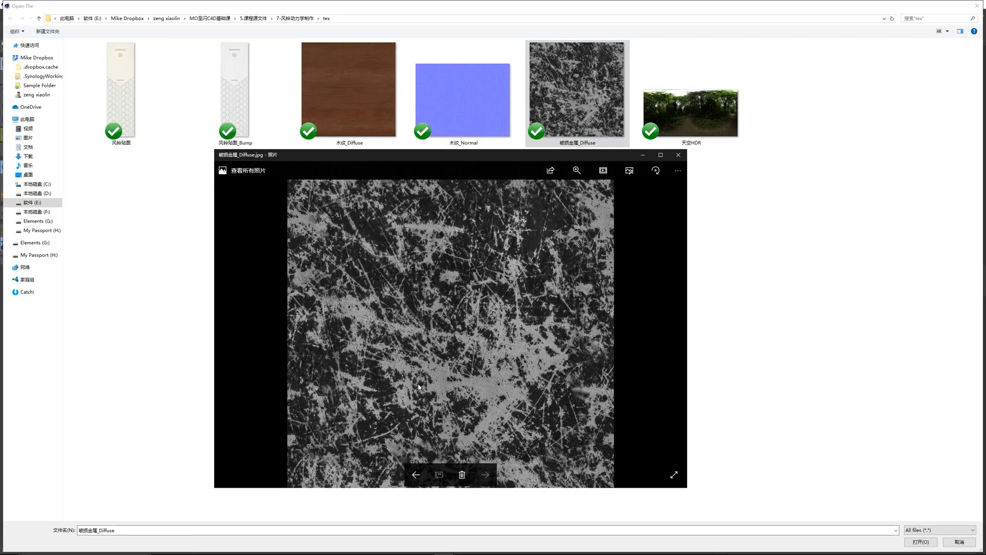
pyautogui.click(678, 154)
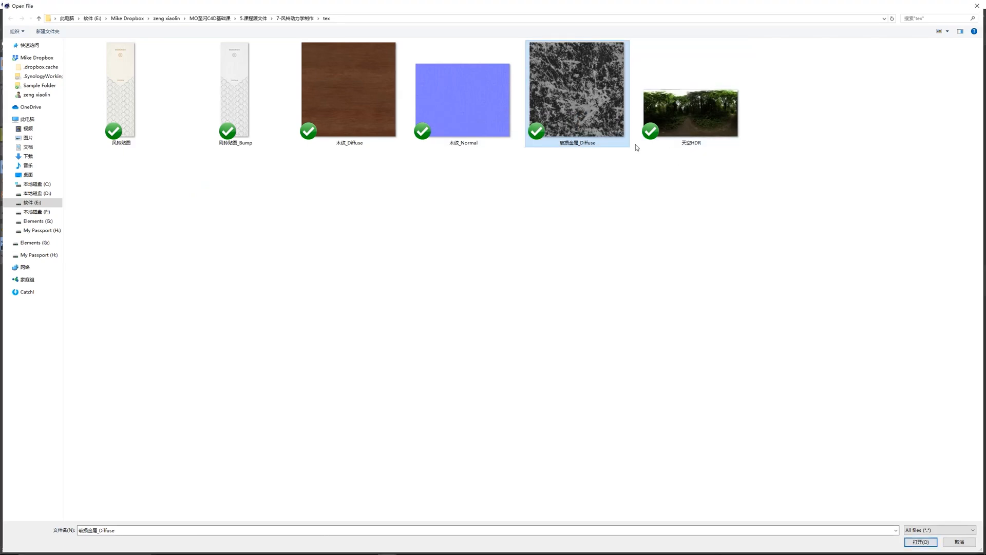
pyautogui.doubleClick(624, 116)
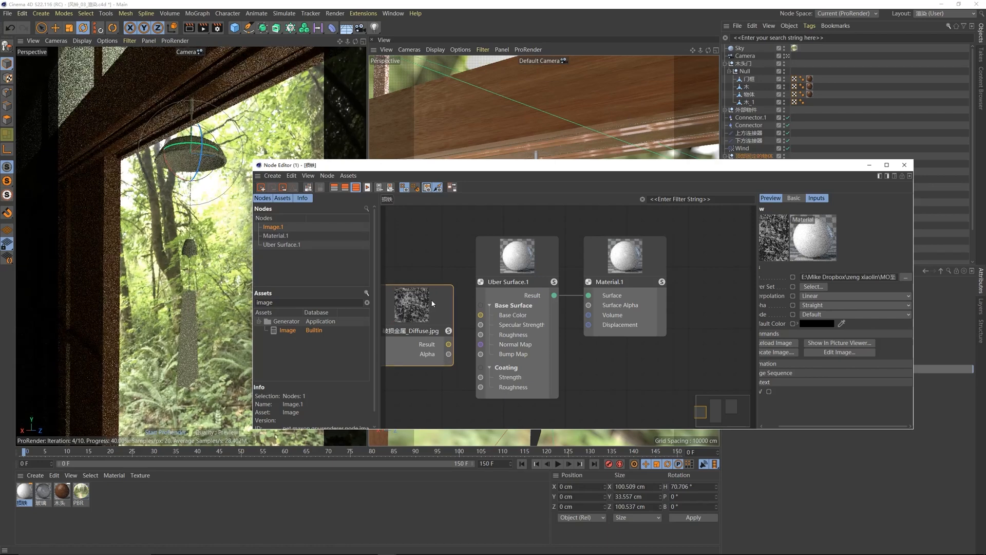
# Step: Connect the worn-metal image's Result output to the Base Color input of the Uber Surface node
pyautogui.moveTo(432, 303); pyautogui.dragTo(417, 288)
pyautogui.moveTo(434, 333); pyautogui.dragTo(481, 319)
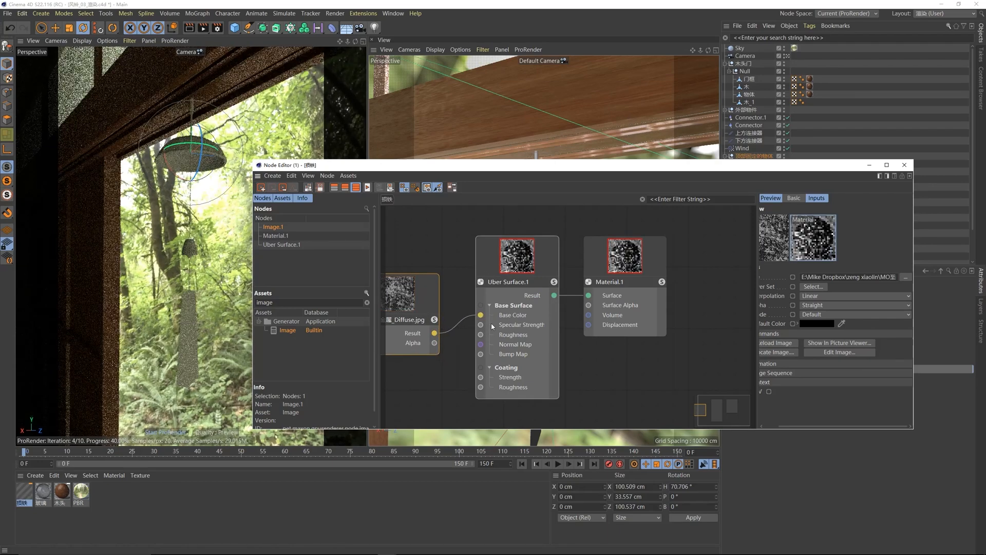
pyautogui.scroll(-2, 445, 304)
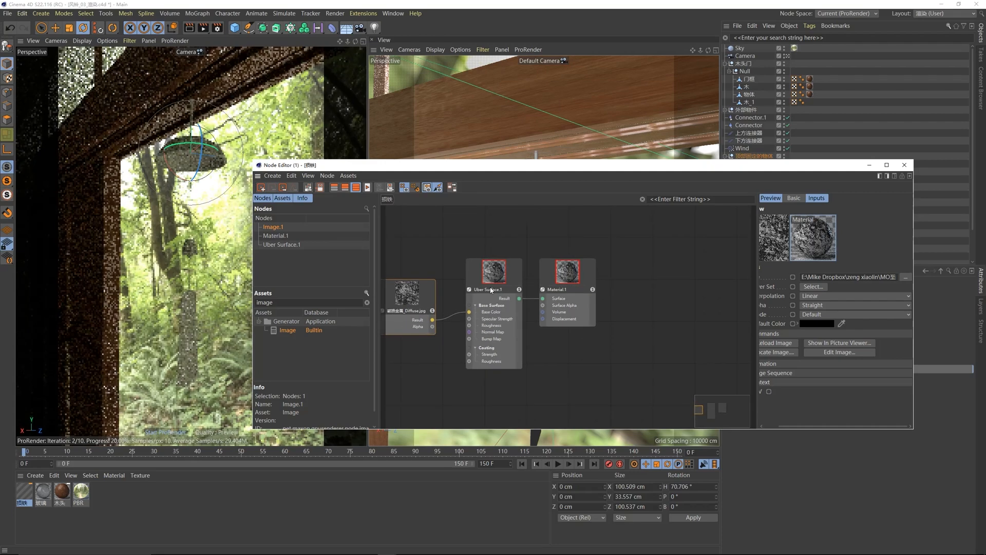
# Step: Close the Node Editor and apply the 损铁 material to the dome-shaped top cover and the small bell below it
pyautogui.moveTo(513, 165); pyautogui.dragTo(446, 197)
pyautogui.click(836, 196)
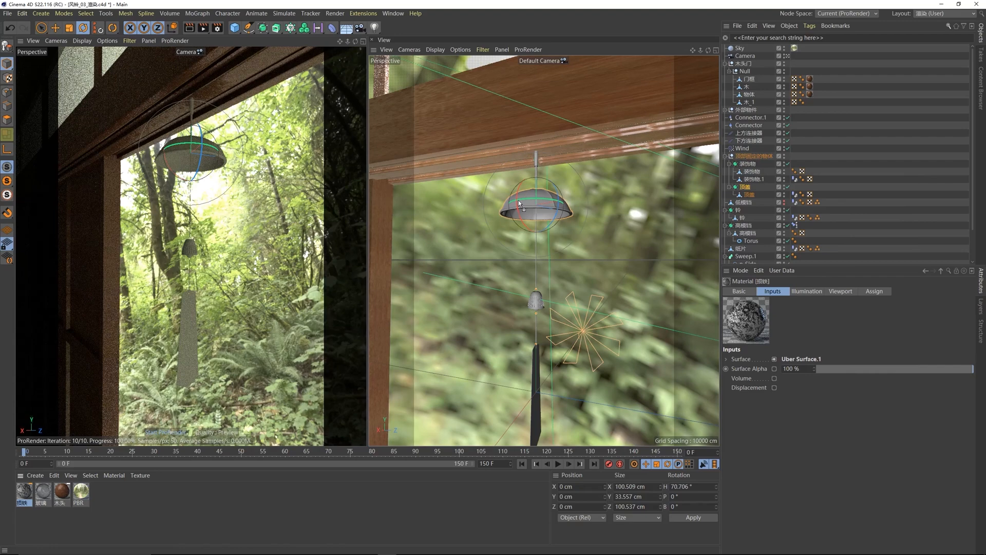
pyautogui.moveTo(525, 201); pyautogui.dragTo(524, 202)
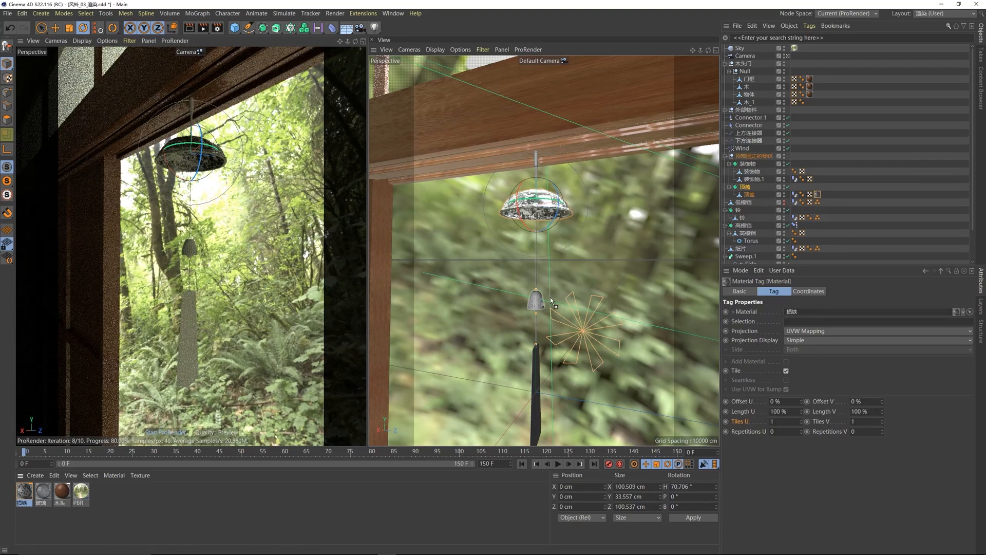
pyautogui.moveTo(551, 298); pyautogui.dragTo(536, 300)
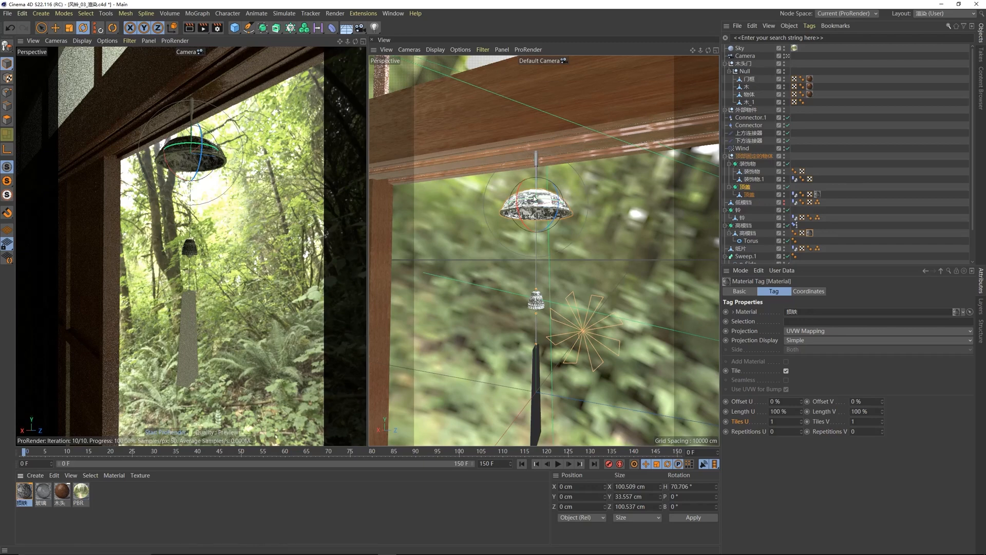
# Step: Reopen the 损铁 material's nodes and space the Image, Uber Surface and Material nodes farther apart
pyautogui.doubleClick(25, 491)
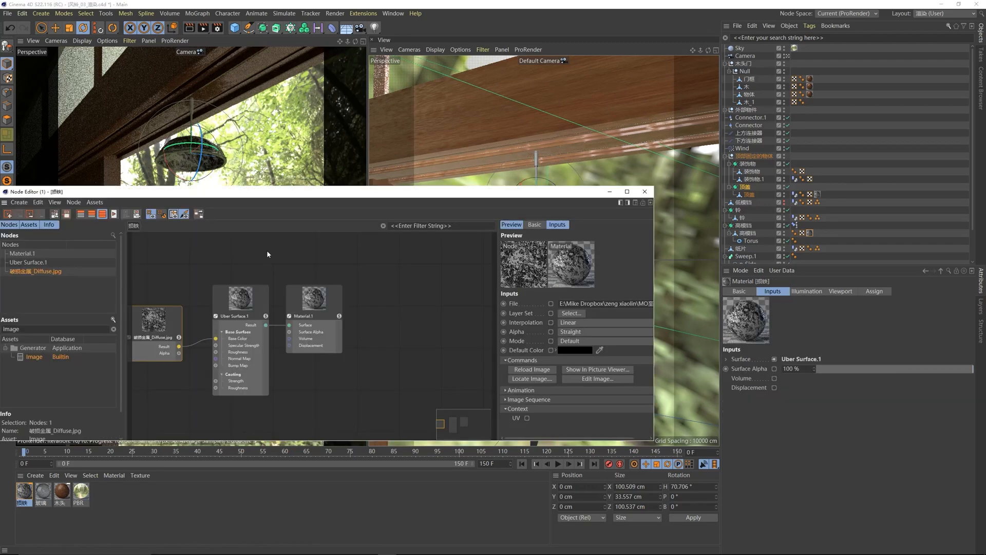
pyautogui.moveTo(293, 195); pyautogui.dragTo(614, 154)
pyautogui.moveTo(485, 283); pyautogui.dragTo(467, 238)
pyautogui.moveTo(620, 257); pyautogui.dragTo(720, 239)
pyautogui.moveTo(575, 261); pyautogui.dragTo(660, 251)
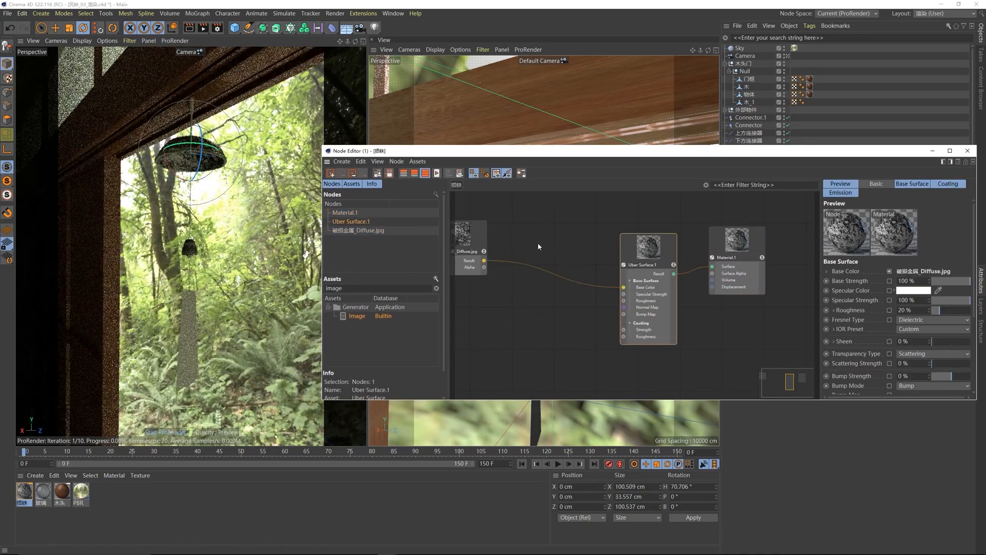
pyautogui.keyDown('alt'); pyautogui.moveTo(542, 246); pyautogui.dragTo(591, 241, button='middle'); pyautogui.keyUp('alt')
pyautogui.scroll(-1, 543, 246)
pyautogui.scroll(1, 543, 247)
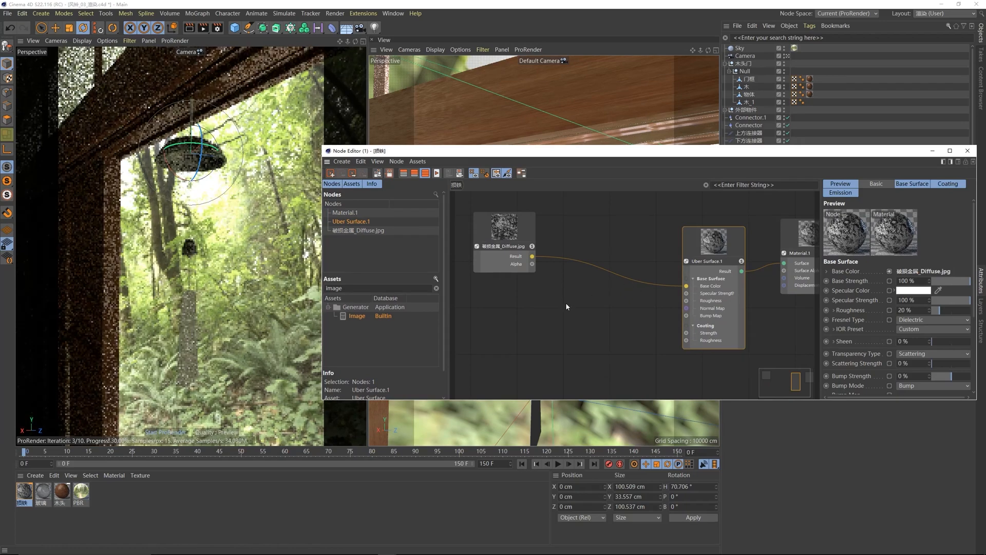
pyautogui.moveTo(507, 227); pyautogui.dragTo(529, 224)
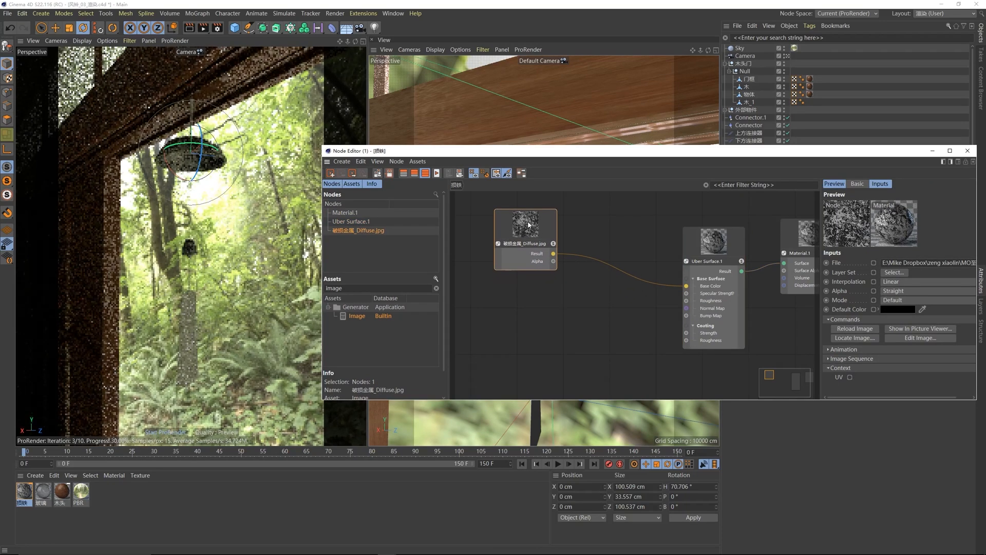
# Step: Search the node assets for noise and add a Noise node below the worn-metal image node
pyautogui.doubleClick(393, 291)
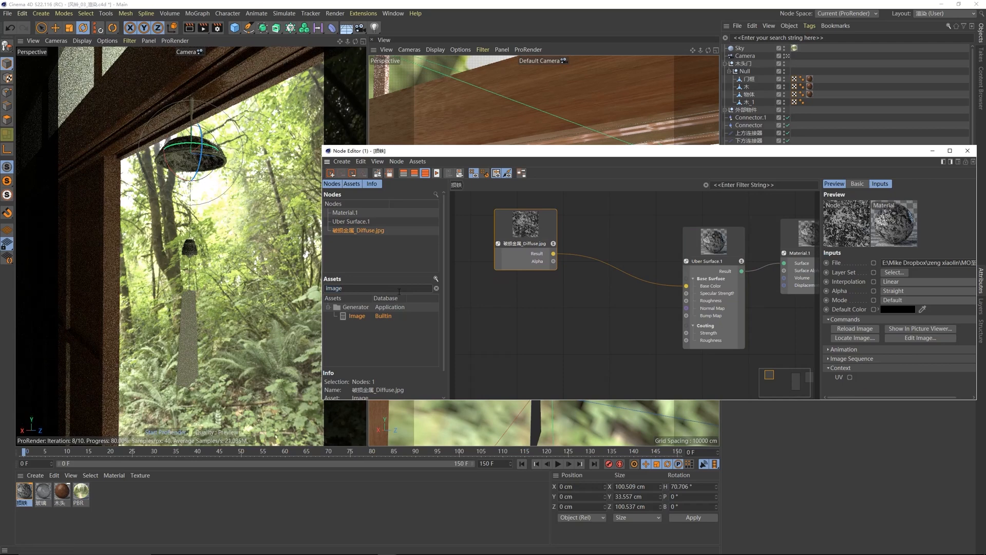
pyautogui.press('BackSpace')
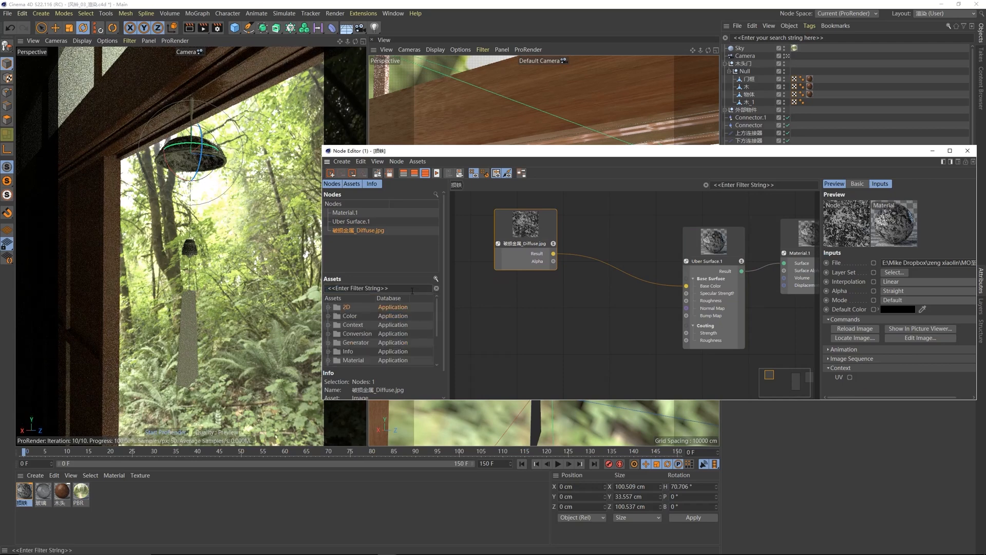
pyautogui.write('noise')
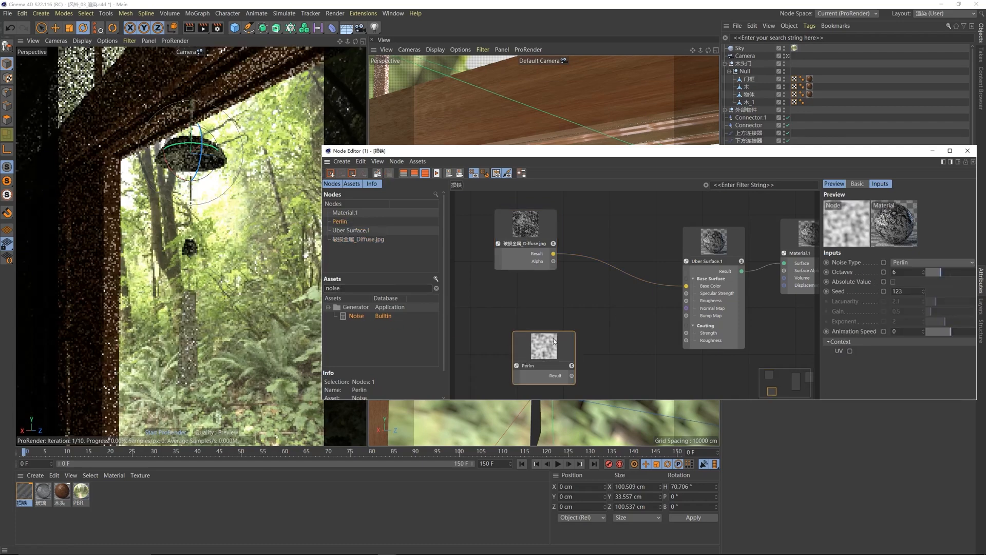
pyautogui.moveTo(726, 151); pyautogui.dragTo(612, 143)
pyautogui.moveTo(445, 342); pyautogui.dragTo(429, 326)
# Step: Try the Blistered Turbulence, Cell, Box and Dents noise types on the Noise node
pyautogui.click(819, 253)
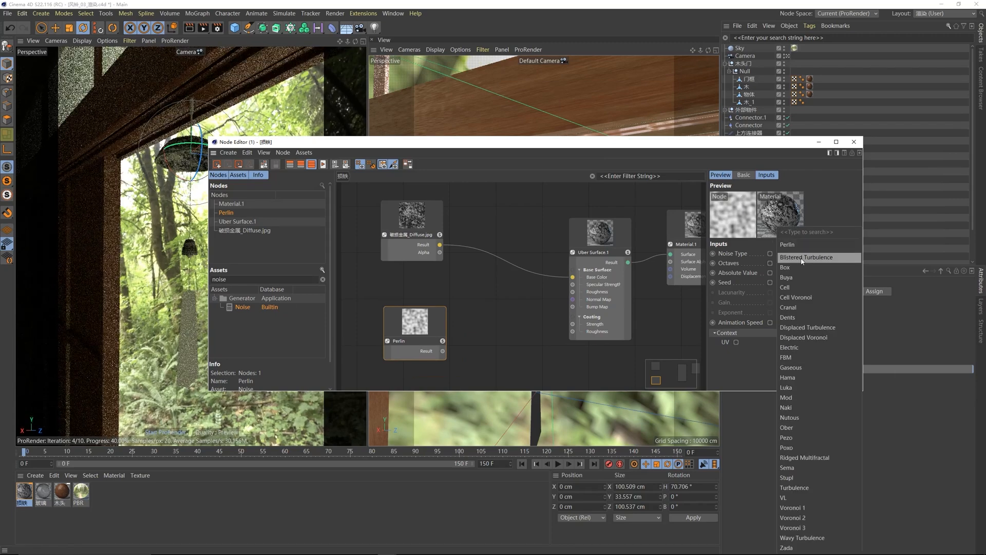
pyautogui.click(802, 257)
pyautogui.click(799, 257)
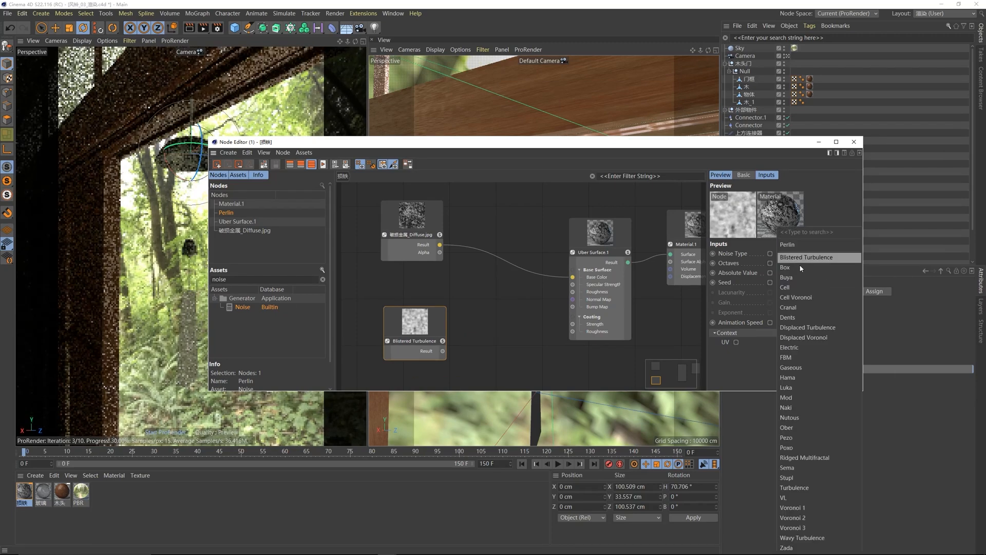
pyautogui.click(799, 287)
pyautogui.click(801, 254)
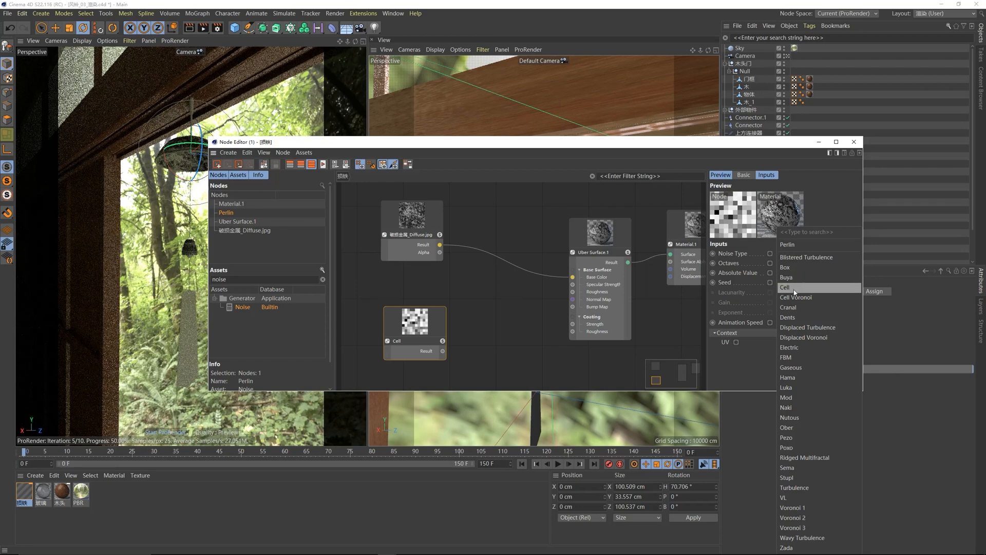
pyautogui.click(794, 292)
pyautogui.click(801, 254)
pyautogui.click(786, 267)
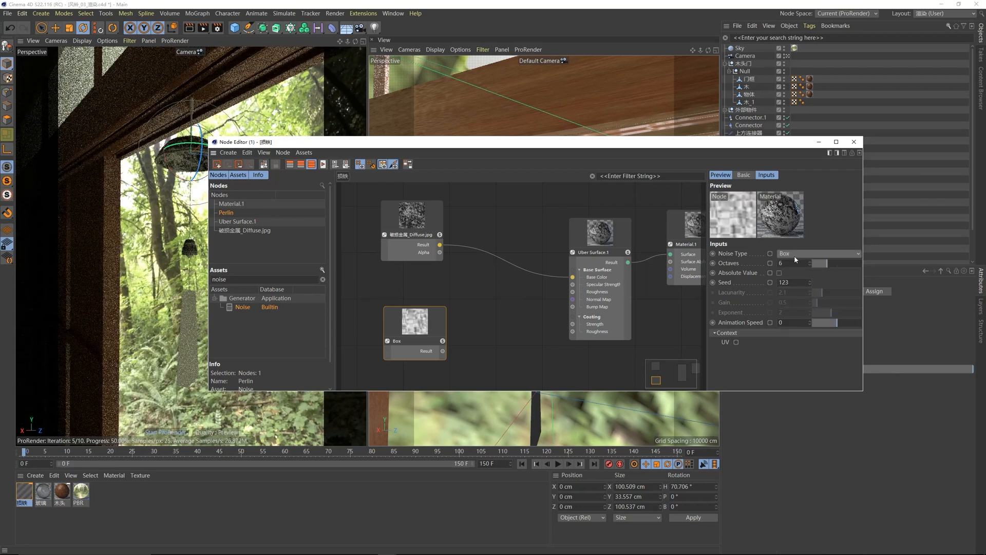
pyautogui.click(826, 253)
pyautogui.click(797, 268)
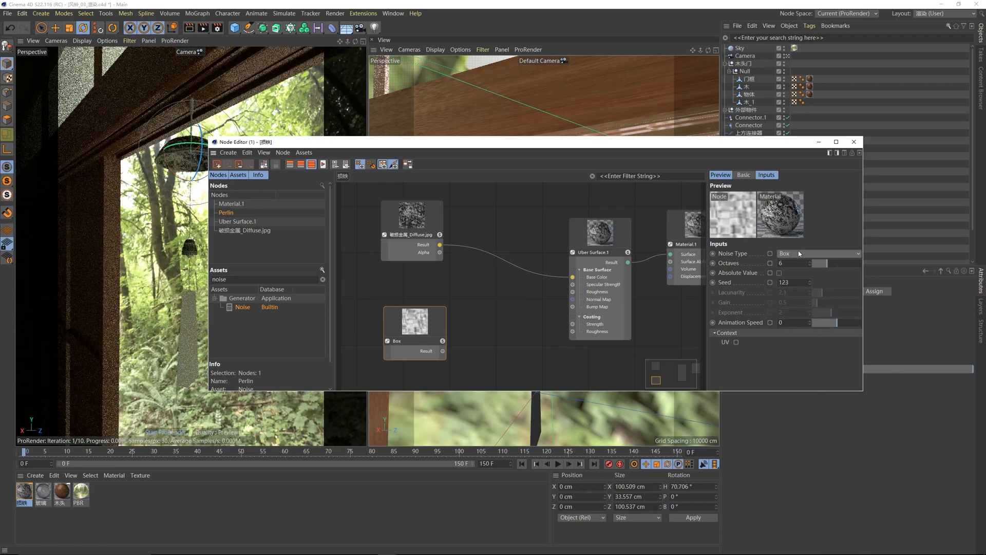
pyautogui.click(794, 256)
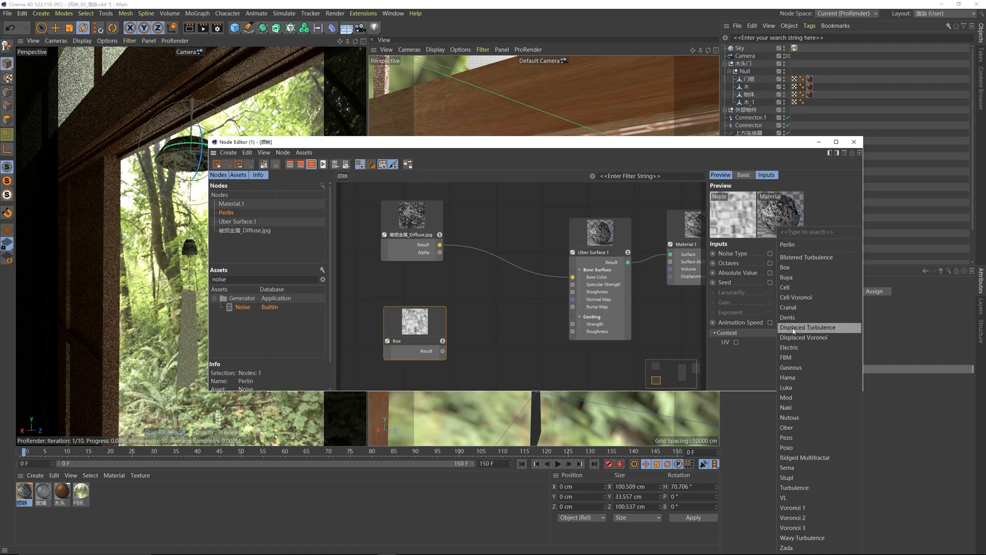
pyautogui.click(791, 317)
# Step: Set the Noise node's Noise Type to Stupl, Octaves to 5.8 and Seed to 129
pyautogui.click(793, 254)
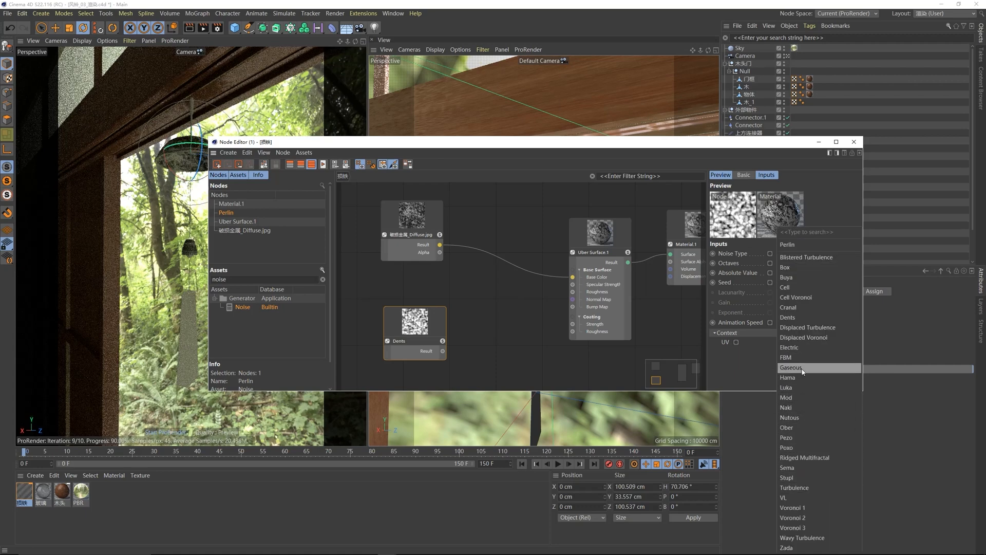
pyautogui.click(790, 478)
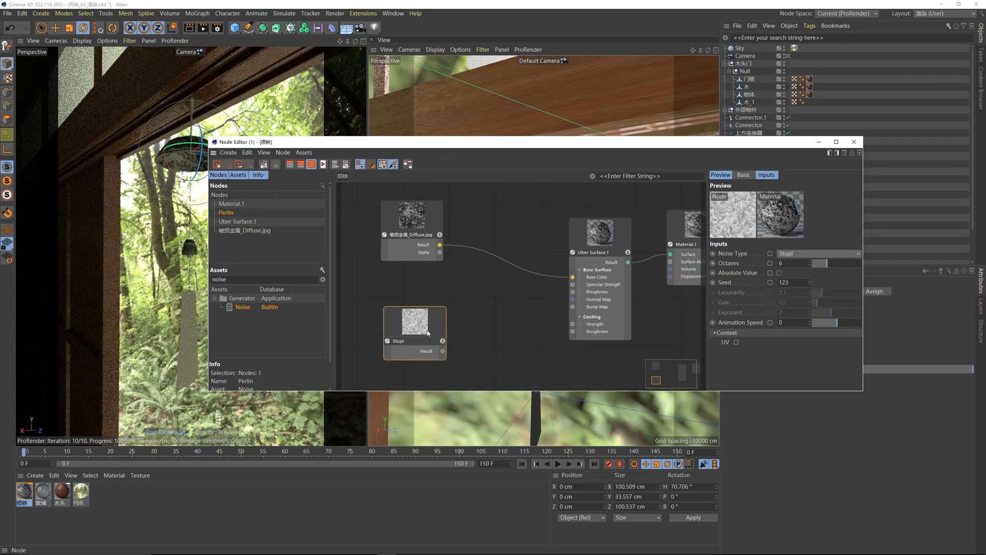
pyautogui.moveTo(427, 333); pyautogui.dragTo(426, 325)
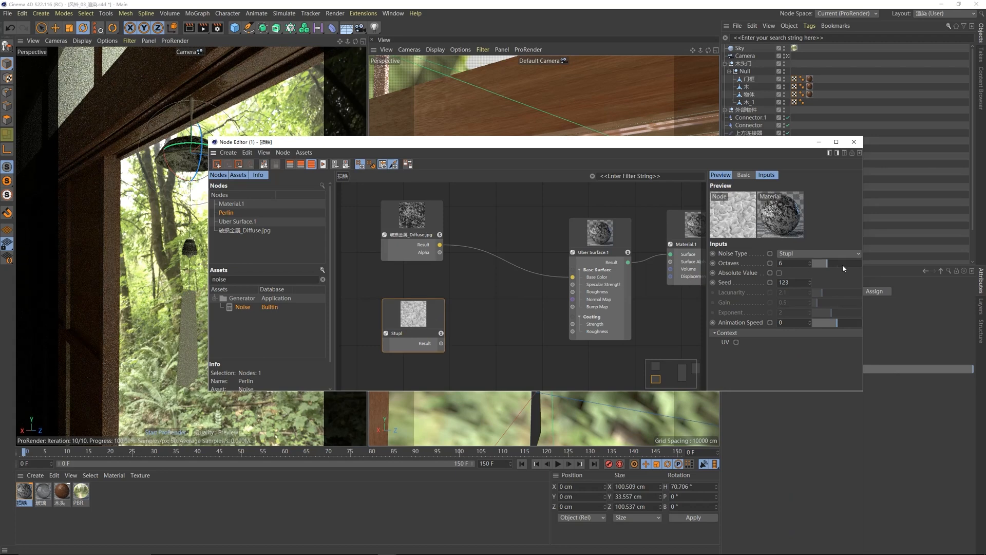
pyautogui.moveTo(836, 262); pyautogui.dragTo(825, 263)
pyautogui.moveTo(442, 313); pyautogui.dragTo(454, 312)
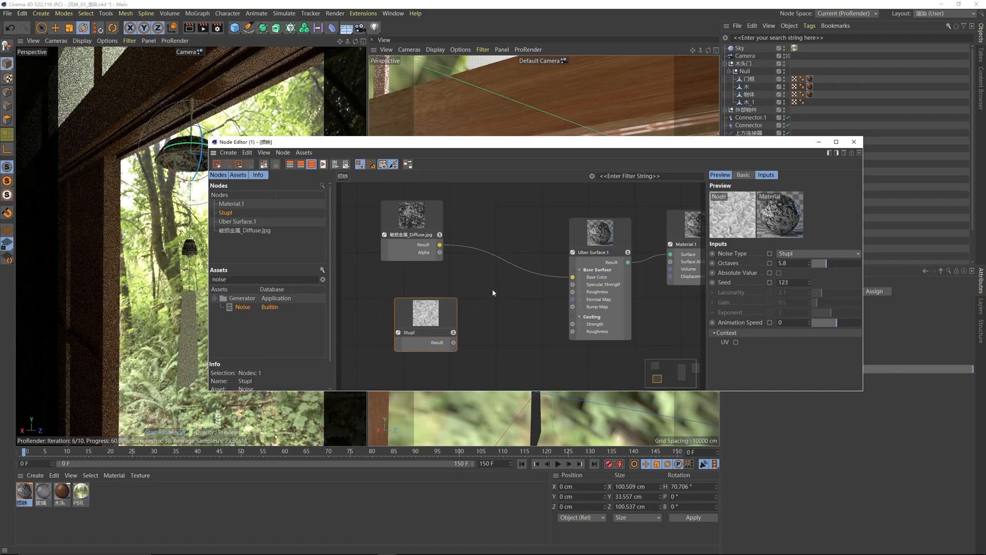
pyautogui.hotkey('ctrl', 'z')
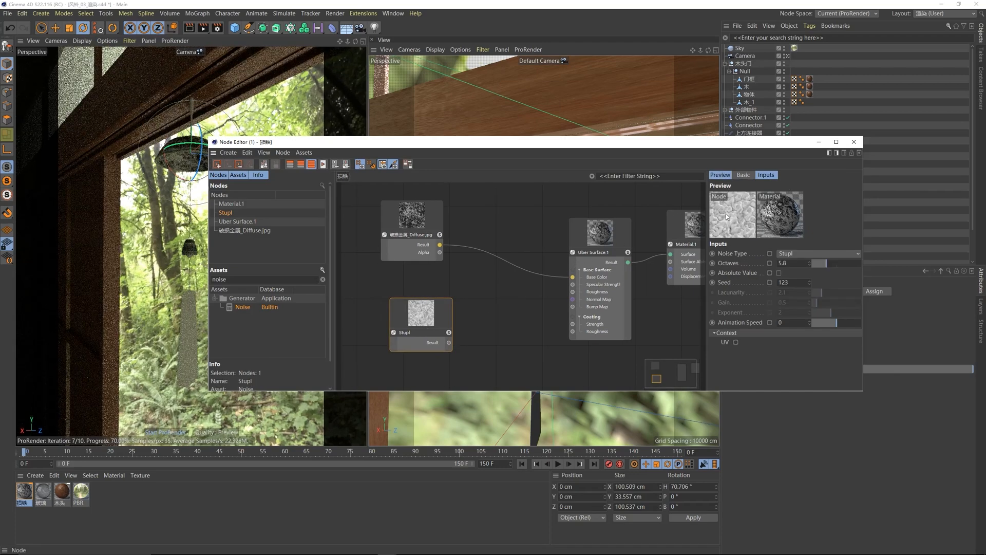
pyautogui.moveTo(809, 279); pyautogui.dragTo(808, 278)
pyautogui.click(815, 253)
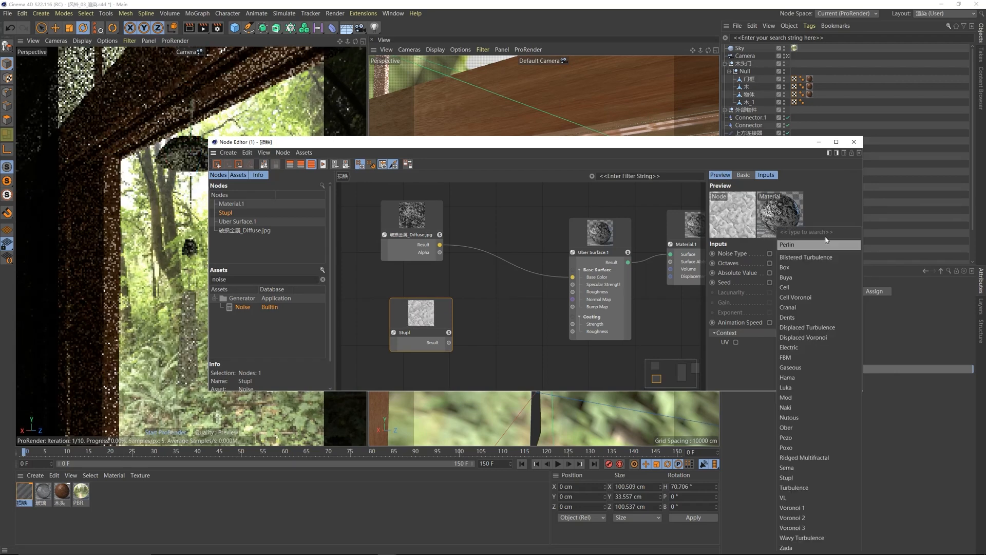
pyautogui.click(815, 254)
pyautogui.click(814, 253)
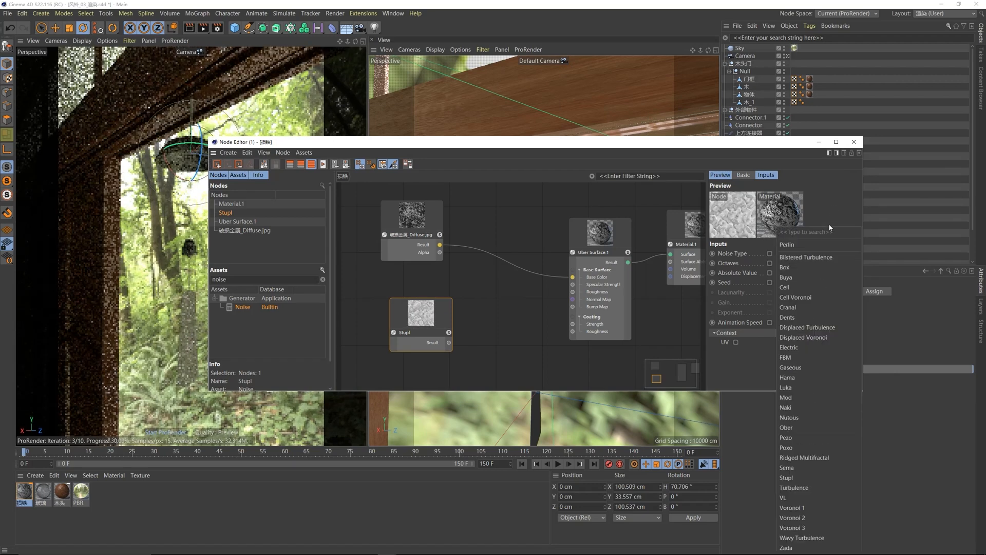
pyautogui.click(830, 208)
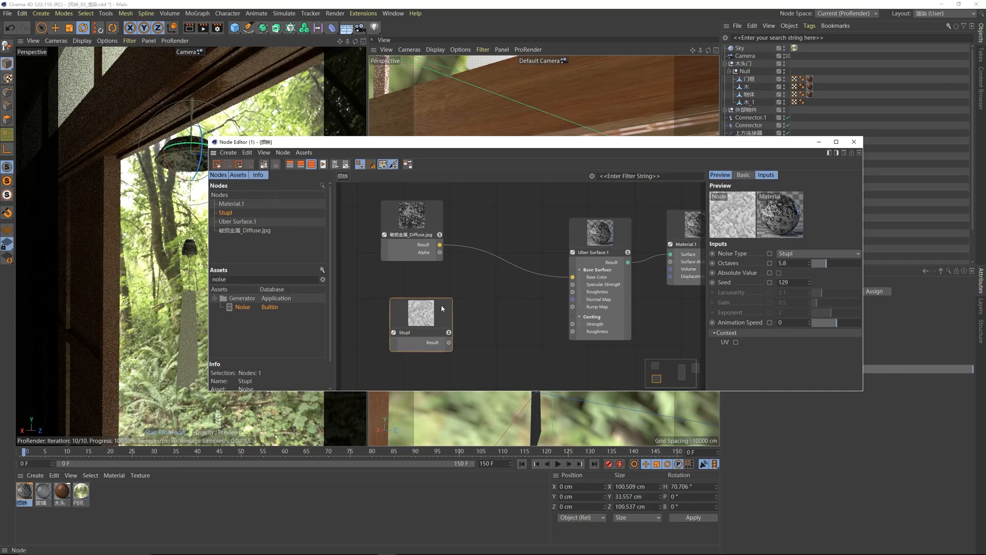
# Step: Connect the Stupl noise to the Uber Surface's Bump Map and set Bump Strength to 50%
pyautogui.moveTo(441, 308); pyautogui.dragTo(437, 302)
pyautogui.moveTo(445, 335); pyautogui.dragTo(570, 307)
pyautogui.click(595, 329)
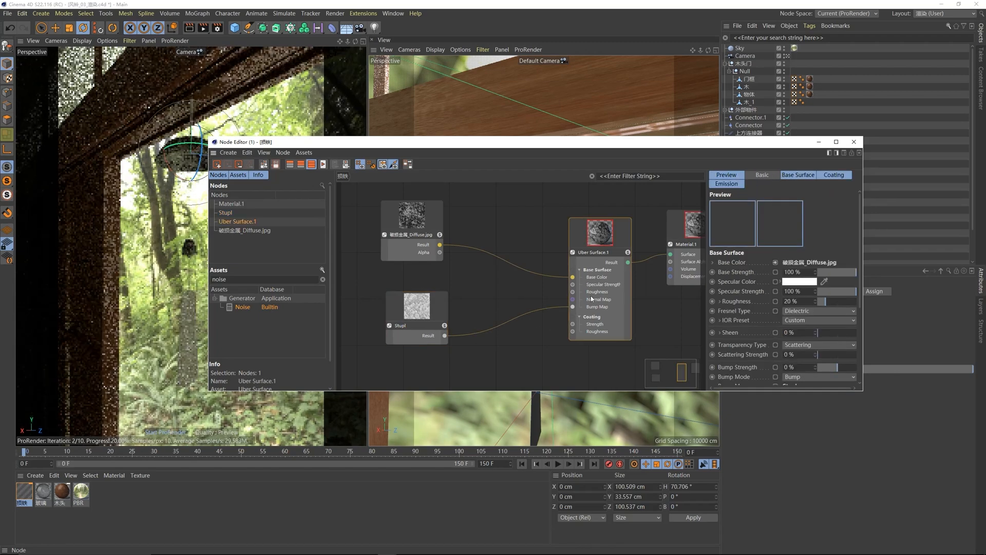
pyautogui.doubleClick(785, 366)
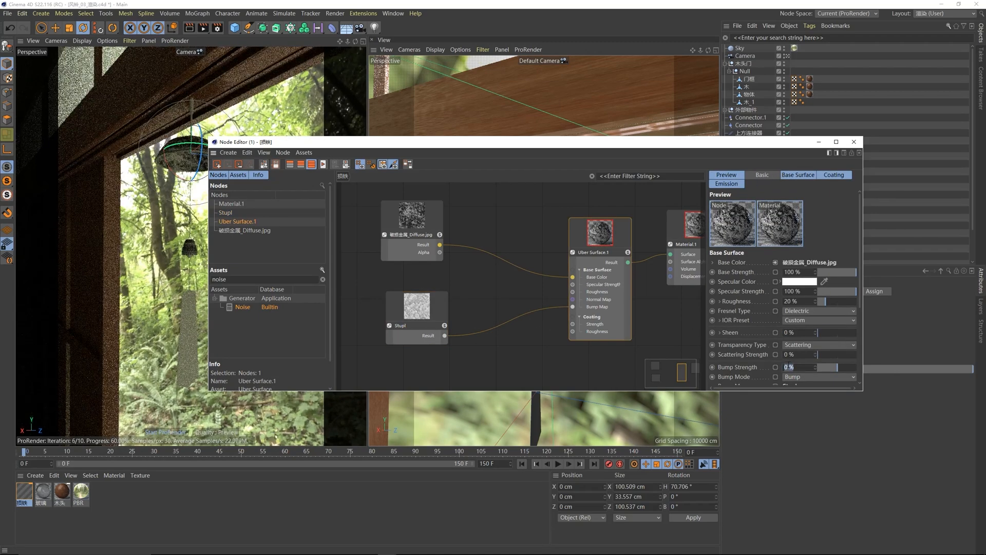
pyautogui.write('50')
pyautogui.press('Return')
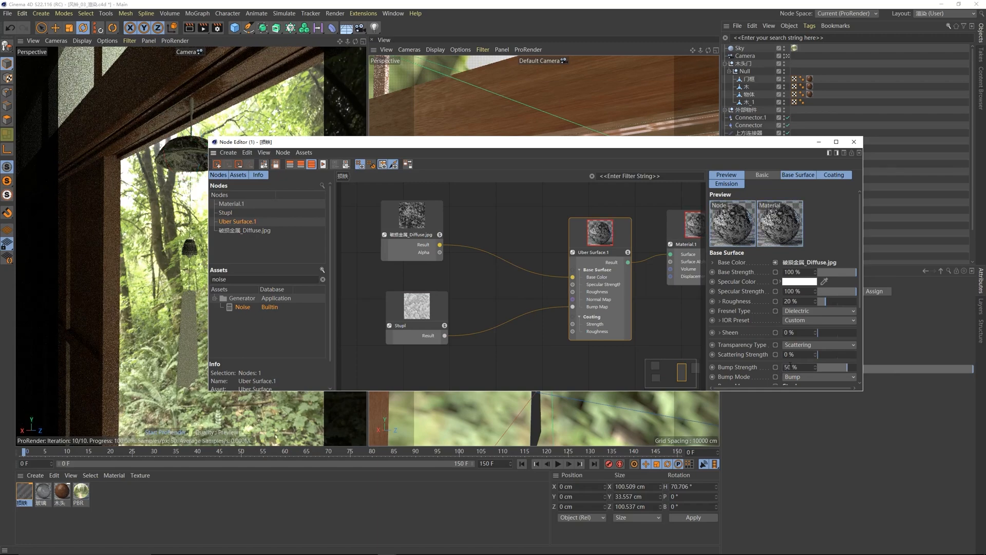
pyautogui.moveTo(570, 145); pyautogui.dragTo(671, 207)
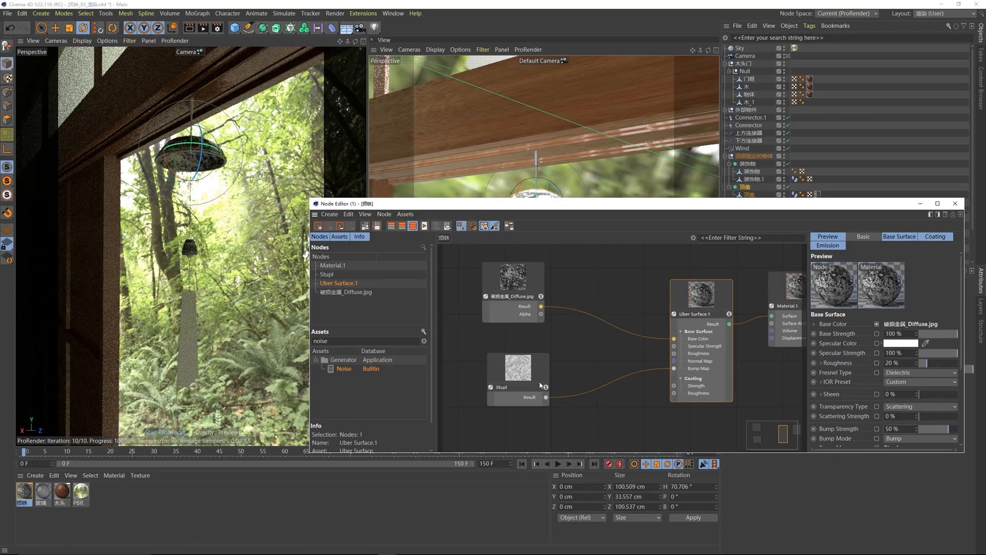
# Step: Move the Stupl noise node farther from the Uber Surface node, beneath the worn-metal image node
pyautogui.moveTo(541, 385); pyautogui.dragTo(523, 402)
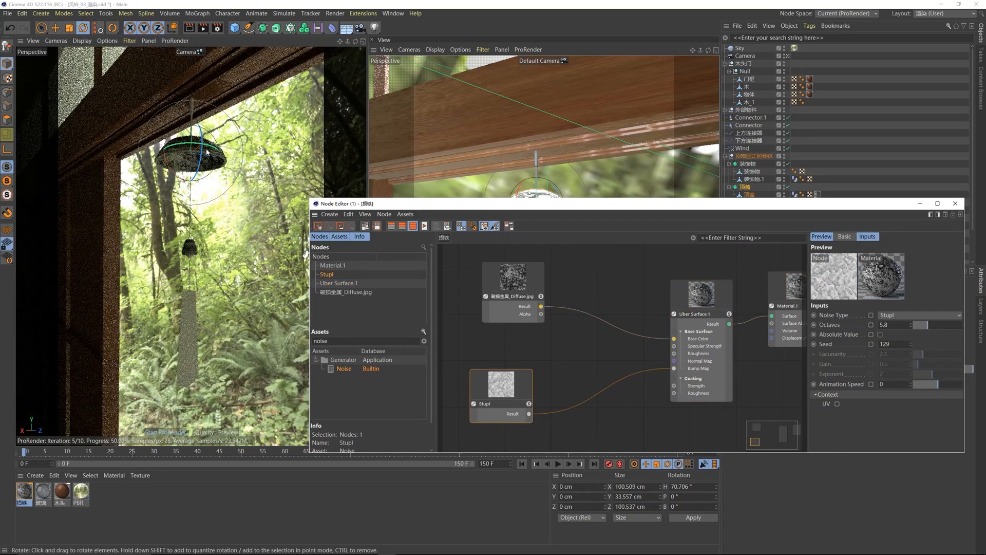
pyautogui.moveTo(513, 398); pyautogui.dragTo(515, 390)
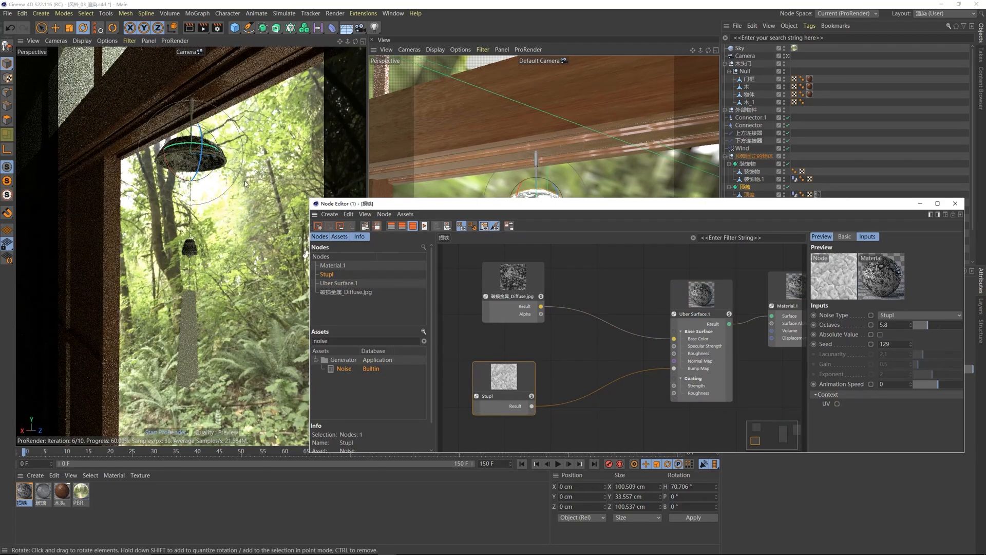
pyautogui.moveTo(506, 377); pyautogui.dragTo(508, 379)
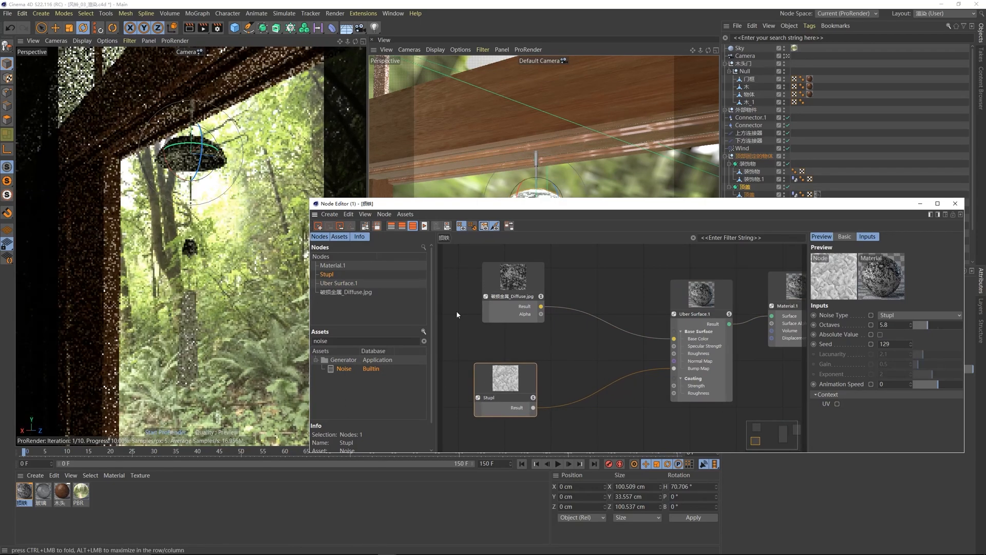
pyautogui.moveTo(487, 206); pyautogui.dragTo(486, 197)
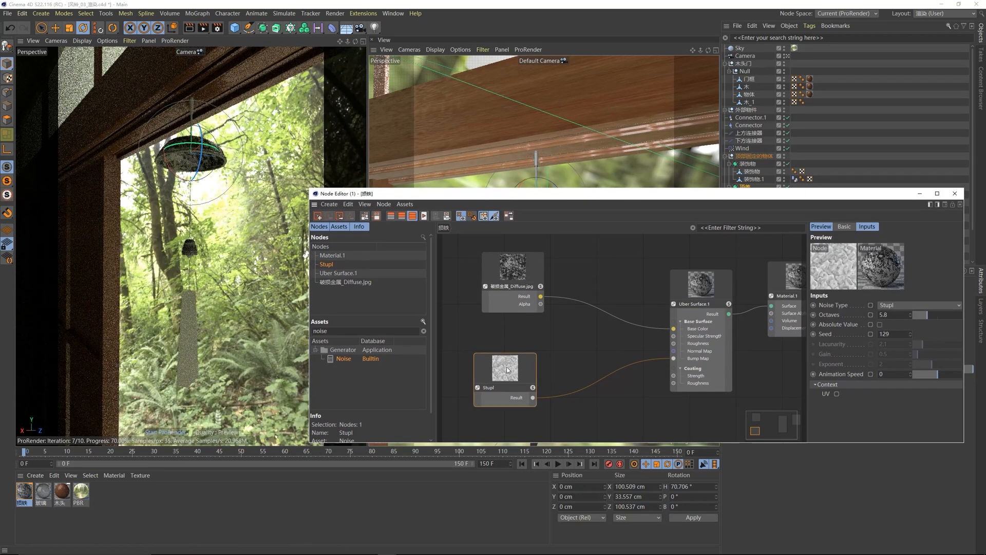
pyautogui.moveTo(506, 369); pyautogui.dragTo(488, 361)
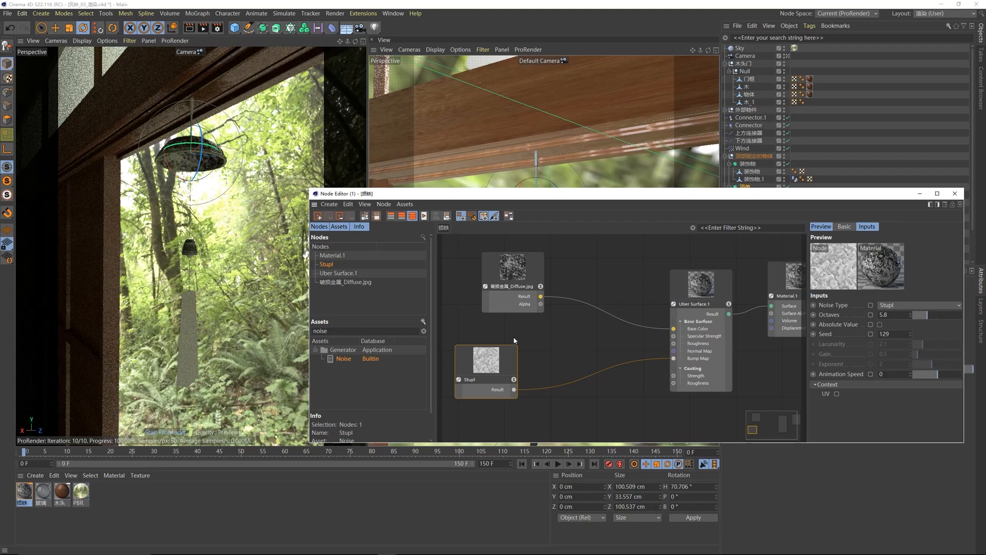
pyautogui.moveTo(503, 358)
pyautogui.mouseDown()
pyautogui.moveTo(510, 347)
pyautogui.moveTo(503, 363)
pyautogui.mouseUp()
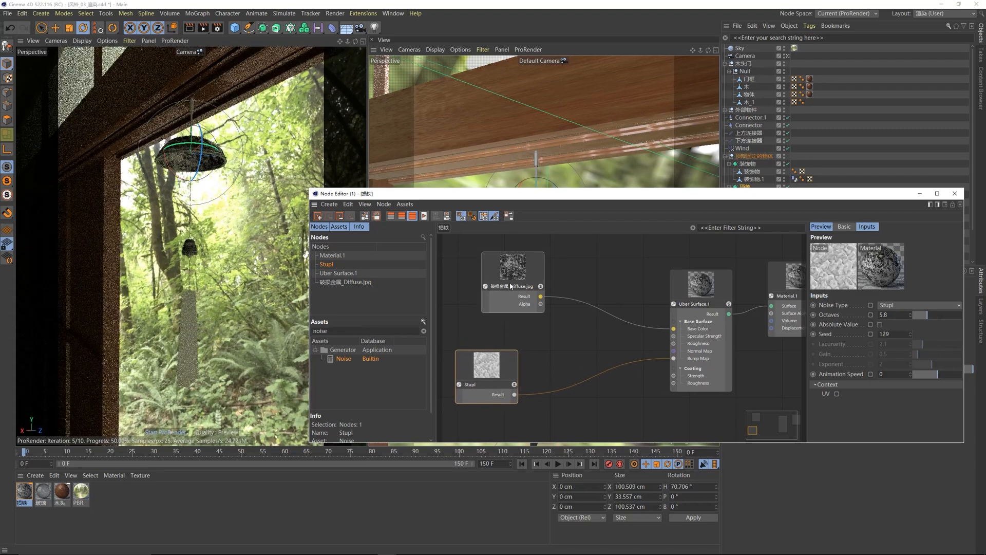
# Step: Move the worn-metal image node above the Stupl node, leaving free space before the Uber Surface node
pyautogui.moveTo(510, 286); pyautogui.dragTo(508, 272)
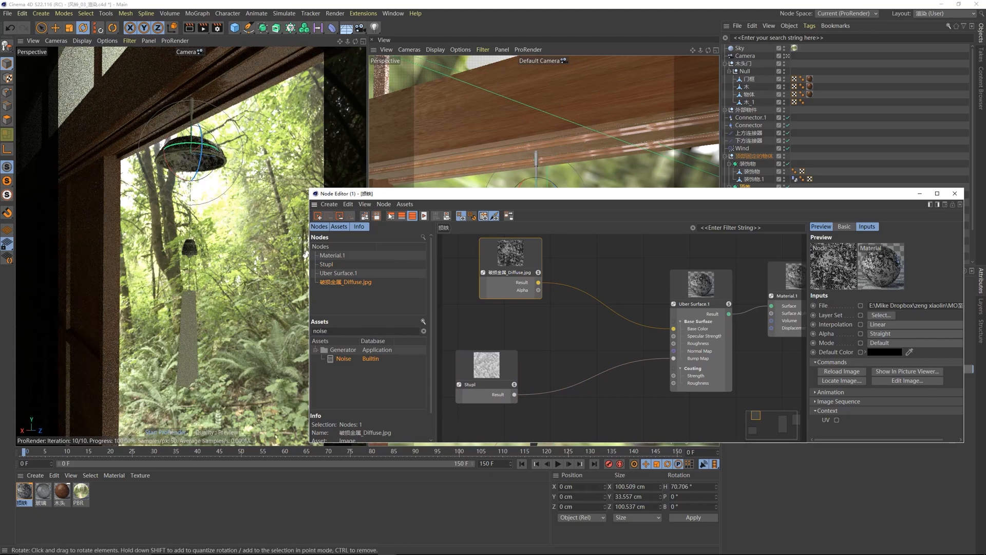
pyautogui.click(518, 261)
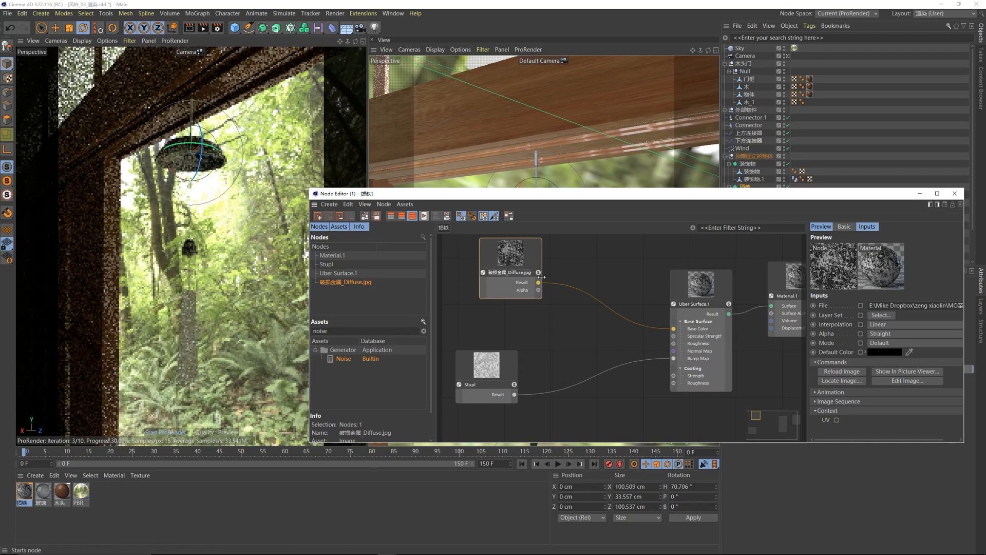
pyautogui.moveTo(511, 258); pyautogui.dragTo(498, 257)
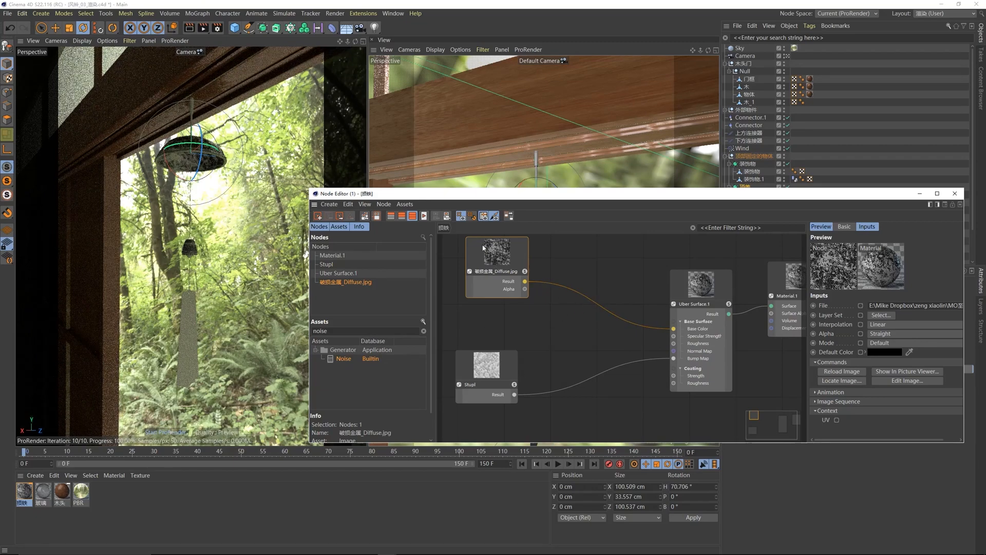
pyautogui.moveTo(502, 266); pyautogui.dragTo(497, 273)
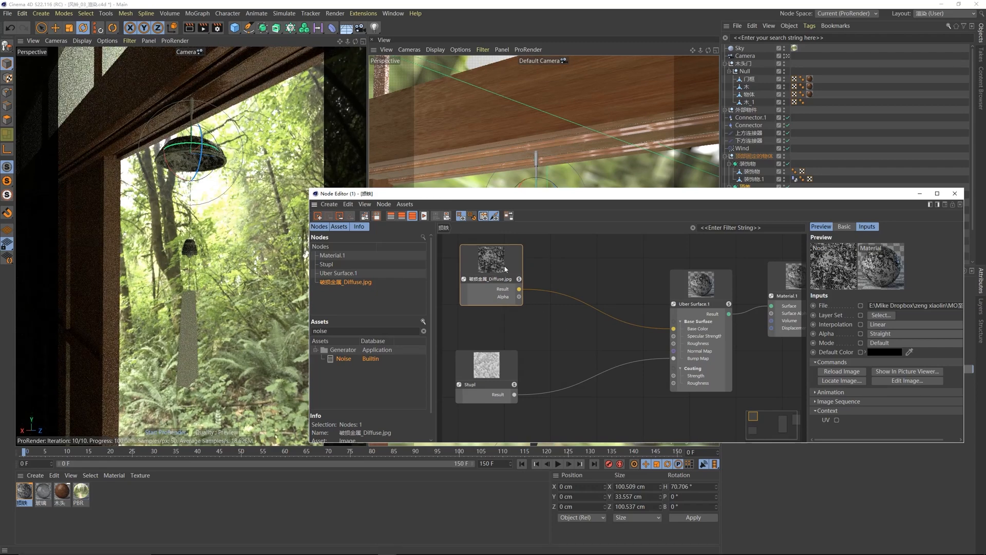
pyautogui.moveTo(492, 266); pyautogui.dragTo(488, 260)
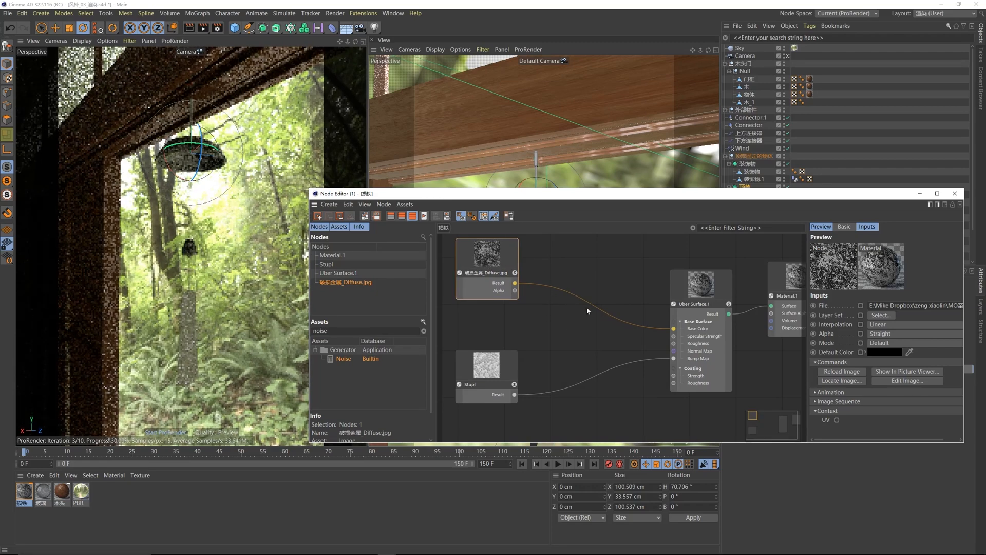
# Step: Search the node assets for clamp and insert a Clamp node into the connection between the worn-metal image and Base Color
pyautogui.doubleClick(387, 333)
pyautogui.write('clamp')
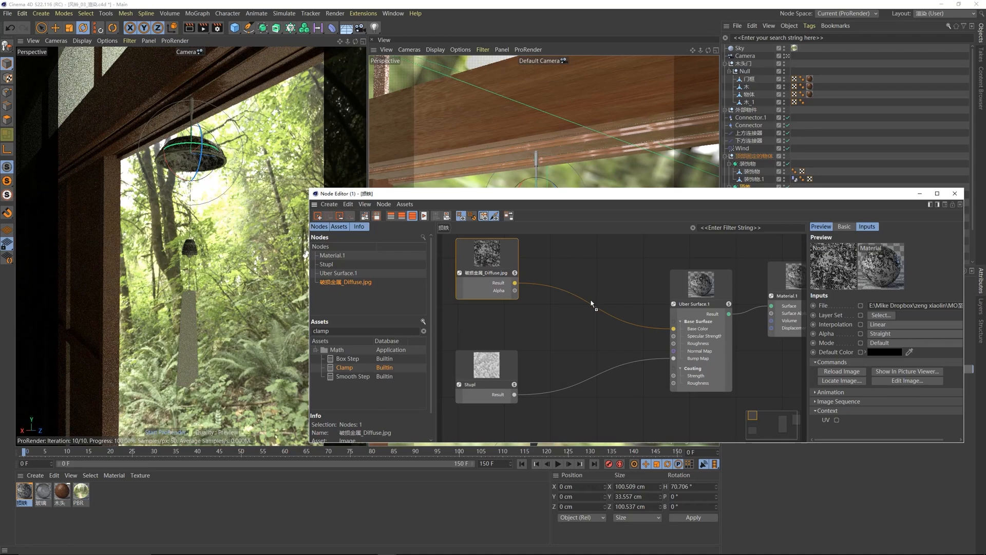
pyautogui.moveTo(589, 304); pyautogui.dragTo(585, 282)
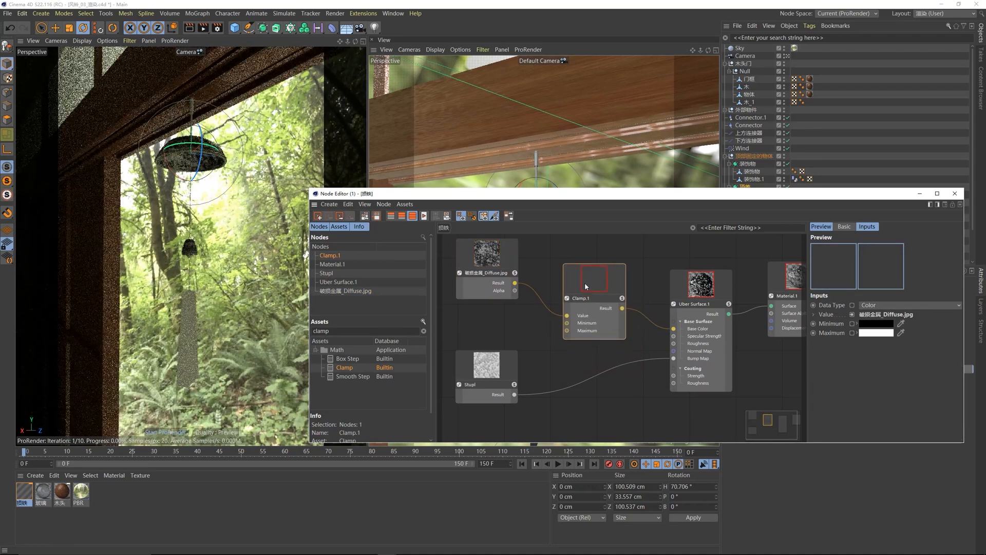
# Step: Darken the Clamp node's Maximum color in stages down to a dark grey with 11% brightness
pyautogui.click(838, 326)
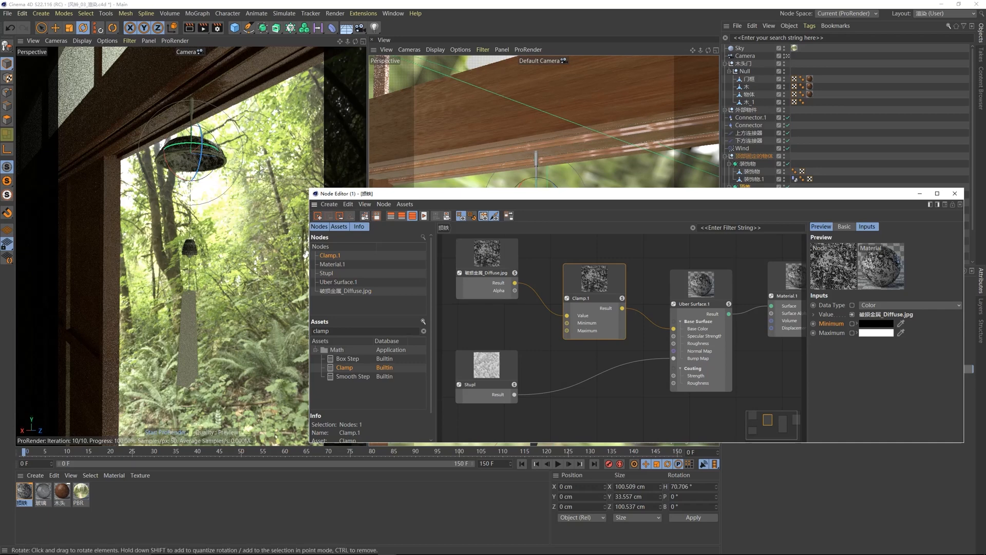
pyautogui.click(874, 333)
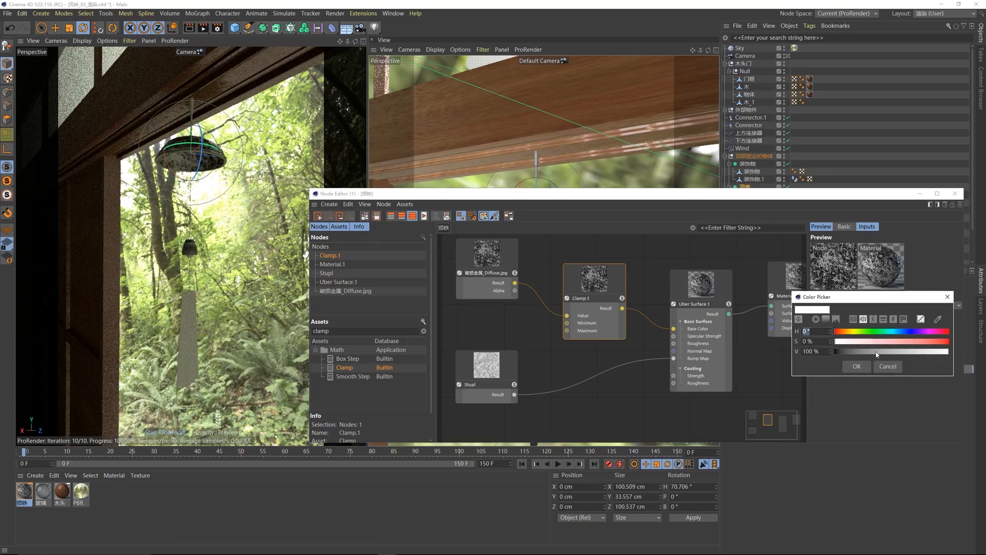
pyautogui.moveTo(877, 355); pyautogui.dragTo(861, 352)
pyautogui.click(856, 366)
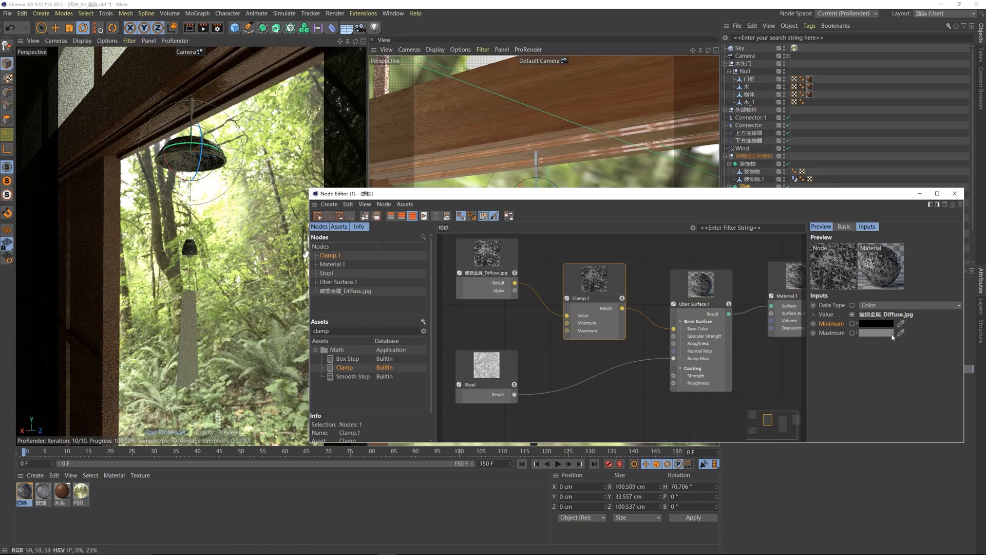
pyautogui.moveTo(892, 336)
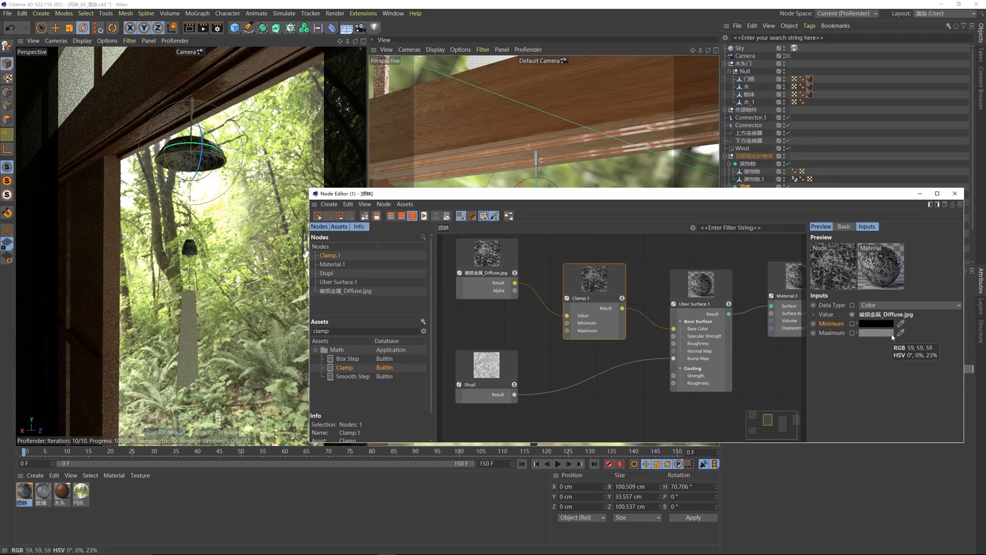
pyautogui.click(892, 337)
pyautogui.moveTo(874, 350); pyautogui.dragTo(870, 351)
pyautogui.click(872, 364)
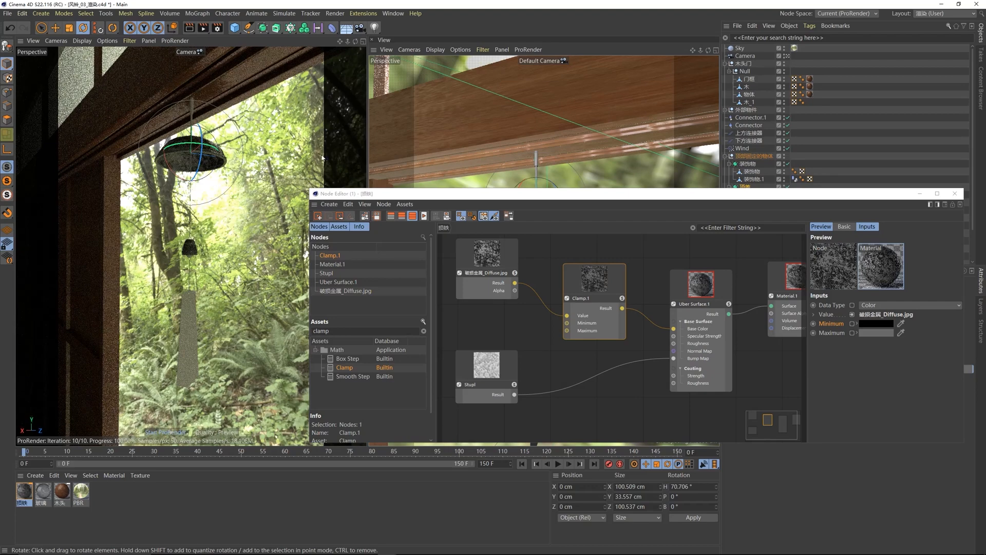
pyautogui.click(876, 333)
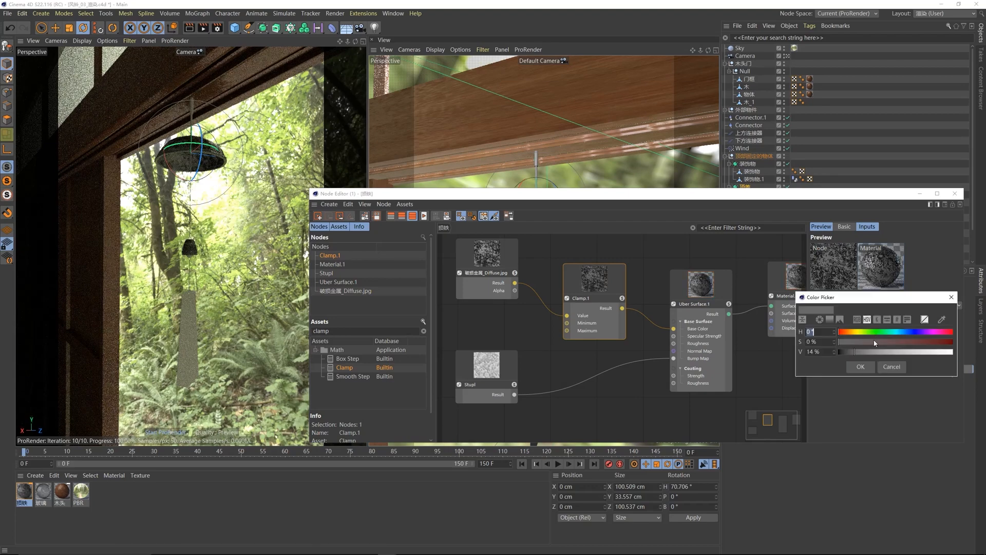
pyautogui.click(857, 366)
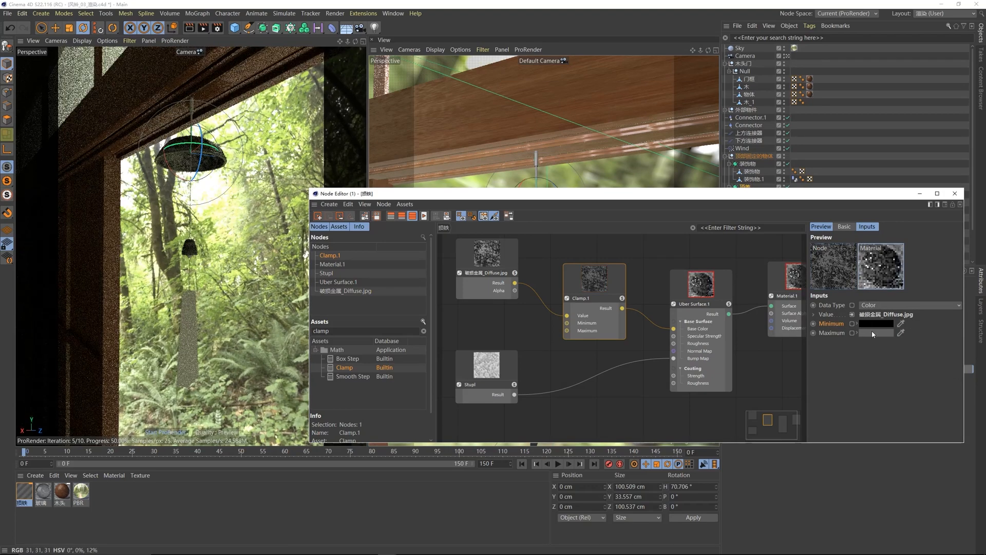
pyautogui.click(872, 334)
pyautogui.moveTo(850, 349); pyautogui.dragTo(847, 352)
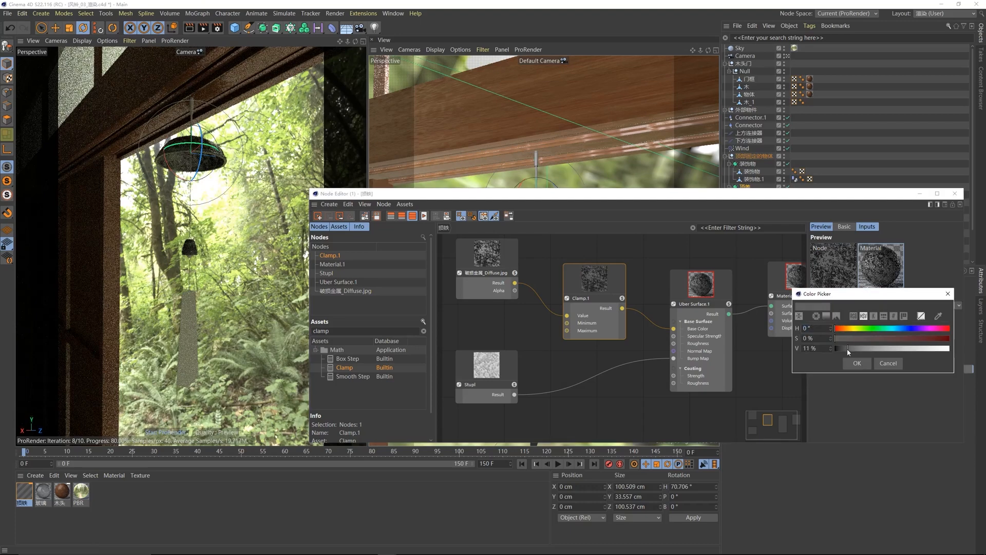
pyautogui.click(856, 364)
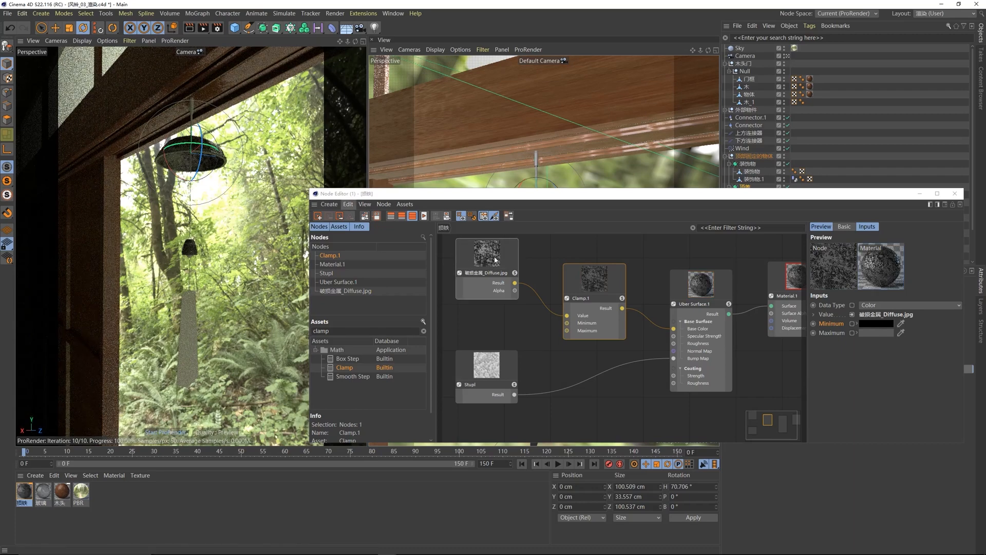
# Step: Reposition the worn-metal image and Clamp nodes, and open the Clamp's Minimum color without changing it
pyautogui.moveTo(494, 272); pyautogui.dragTo(486, 267)
pyautogui.moveTo(603, 296); pyautogui.dragTo(587, 287)
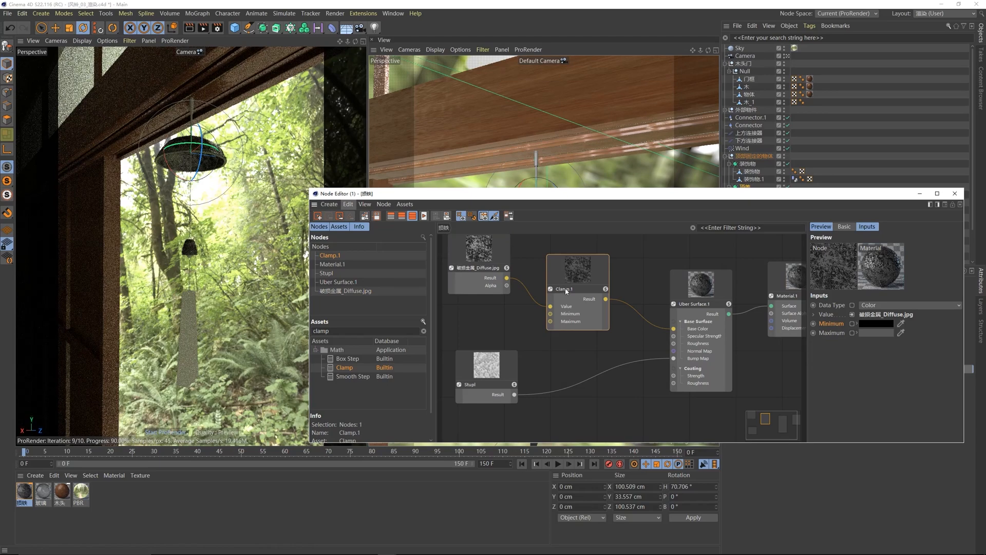
pyautogui.moveTo(580, 268); pyautogui.dragTo(585, 274)
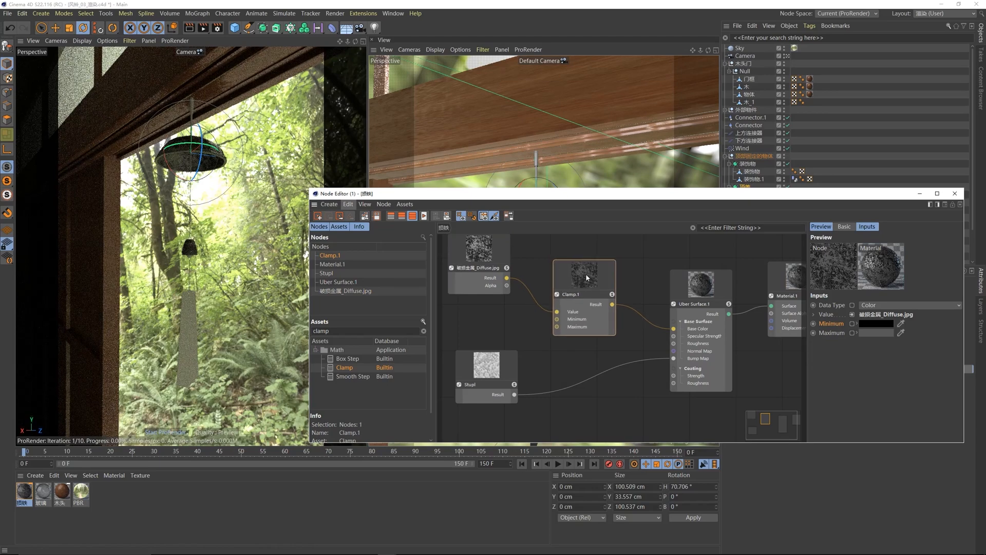
pyautogui.moveTo(496, 254); pyautogui.dragTo(501, 260)
pyautogui.moveTo(586, 281); pyautogui.dragTo(583, 278)
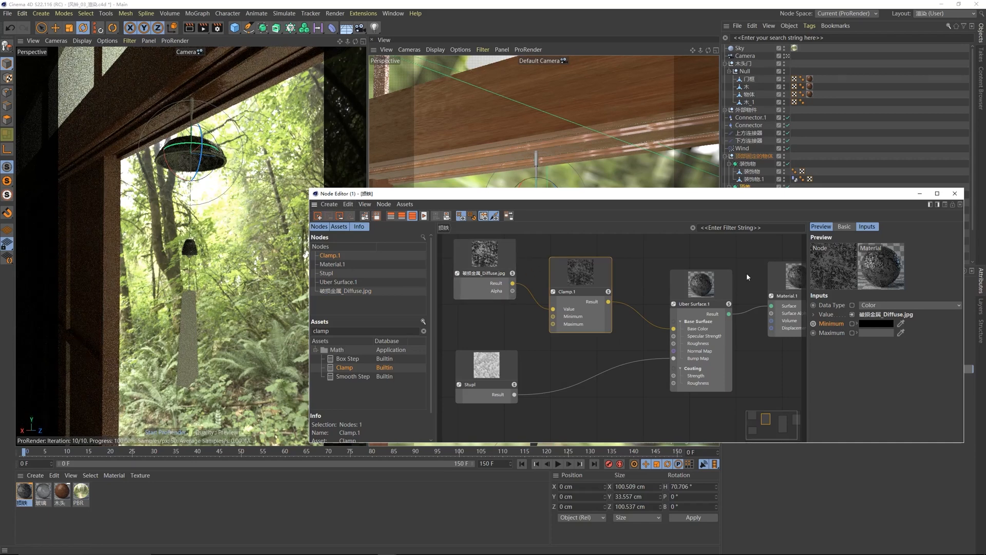
pyautogui.click(868, 324)
pyautogui.click(878, 365)
# Step: Arrange the image, Clamp, Stupl and Uber Surface nodes more compactly and enlarge the Node Editor window
pyautogui.moveTo(486, 258); pyautogui.dragTo(499, 259)
pyautogui.moveTo(595, 266); pyautogui.dragTo(603, 260)
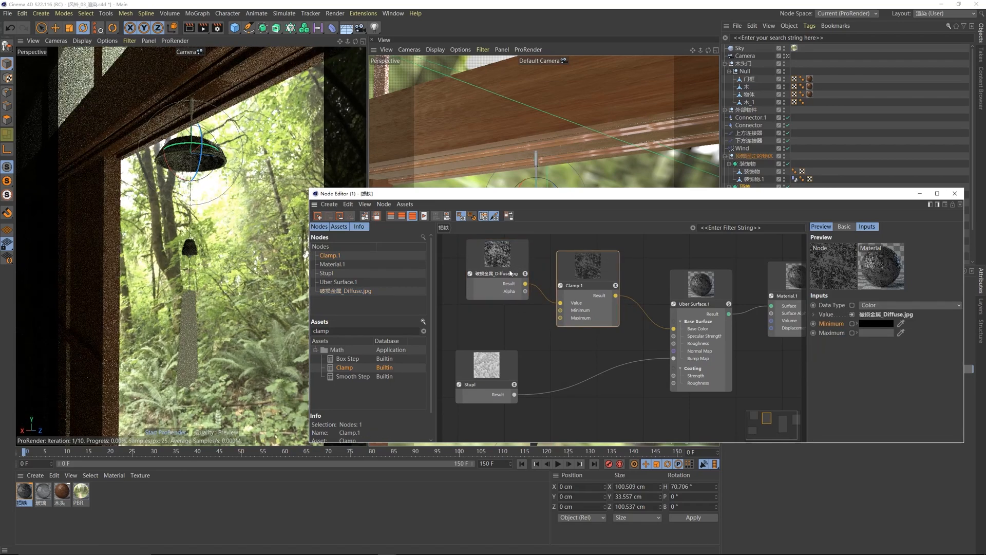
pyautogui.moveTo(510, 273); pyautogui.dragTo(504, 268)
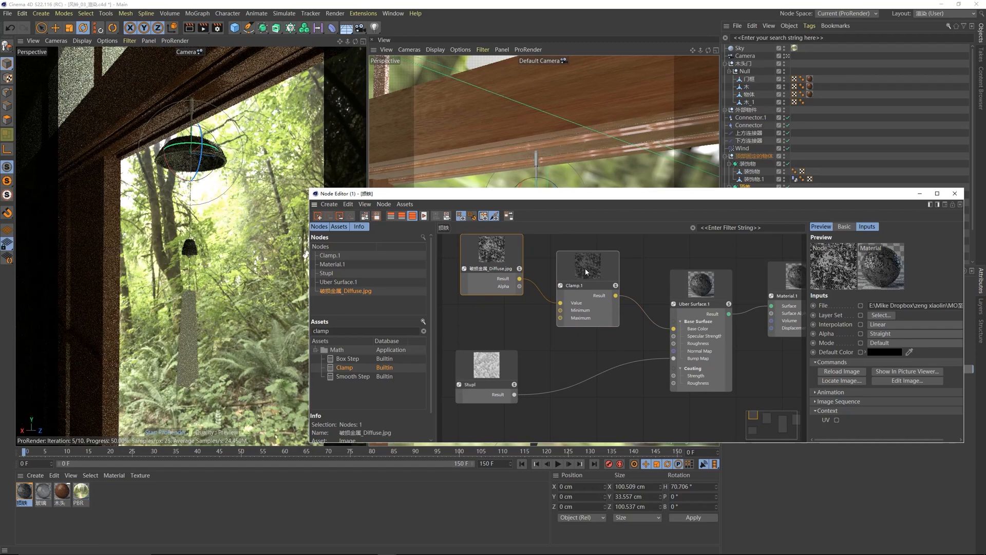
pyautogui.moveTo(486, 366); pyautogui.dragTo(485, 365)
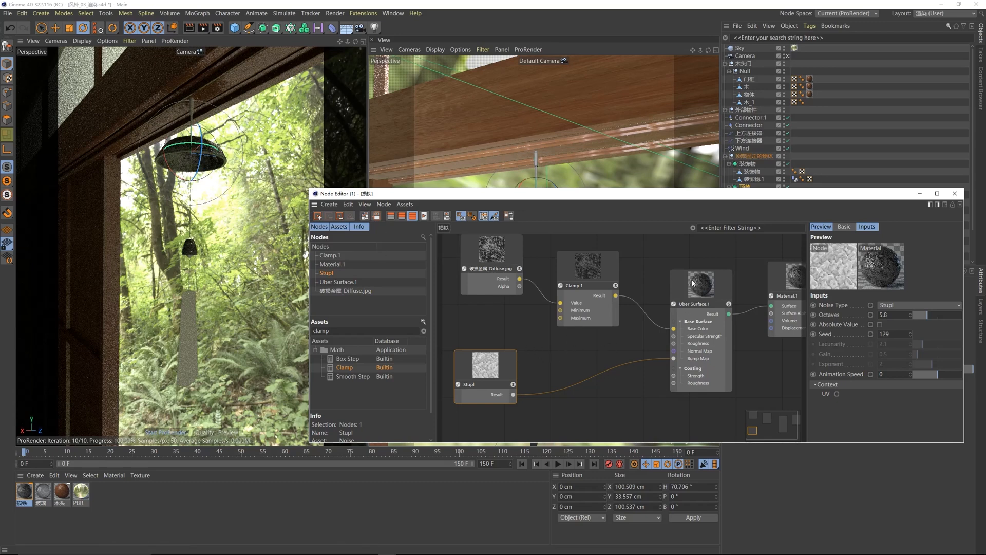
pyautogui.moveTo(693, 282); pyautogui.dragTo(673, 278)
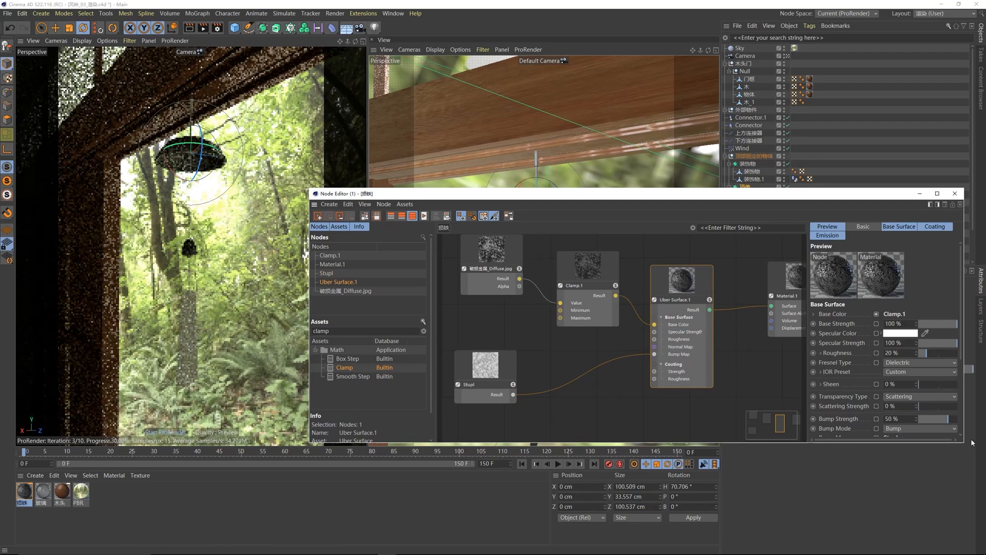
pyautogui.moveTo(972, 442); pyautogui.dragTo(978, 472)
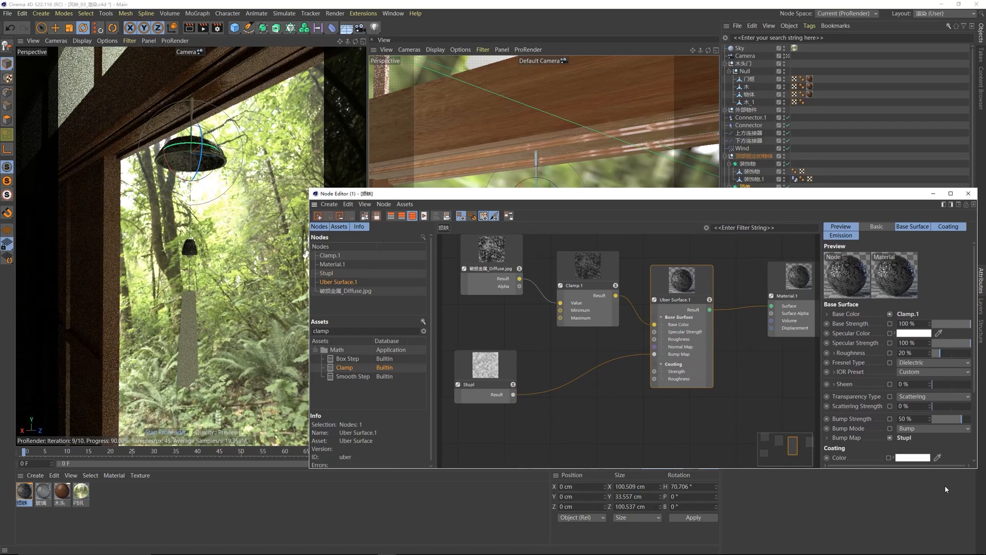
# Step: Try an IOR Value of 3 under the Uber Surface's IOR Preset and settle on 2
pyautogui.click(834, 371)
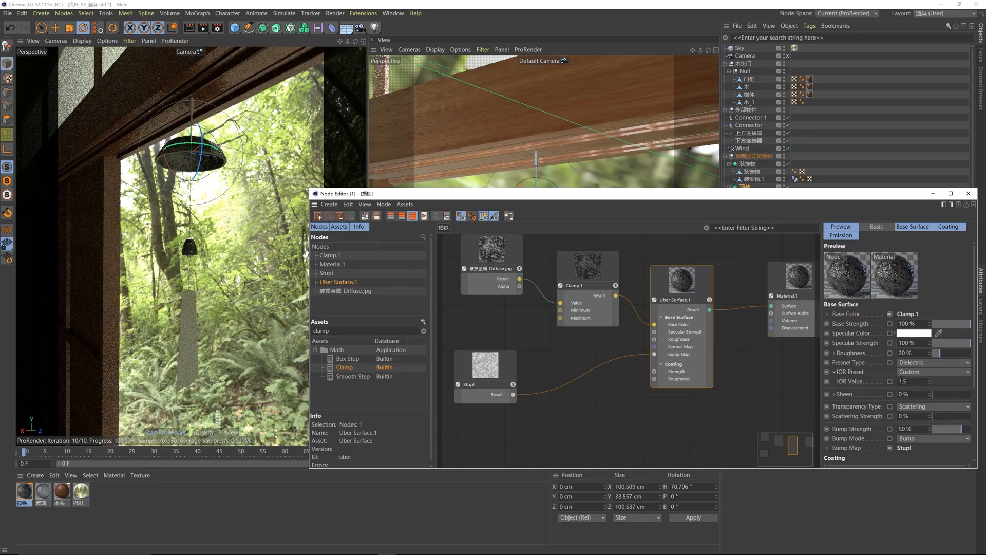
pyautogui.press('Return')
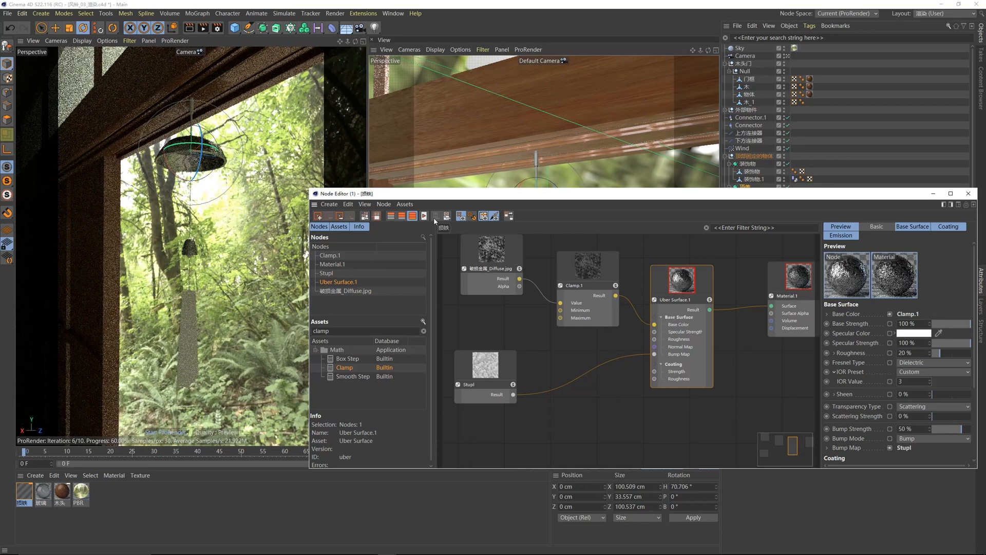
pyautogui.click(914, 383)
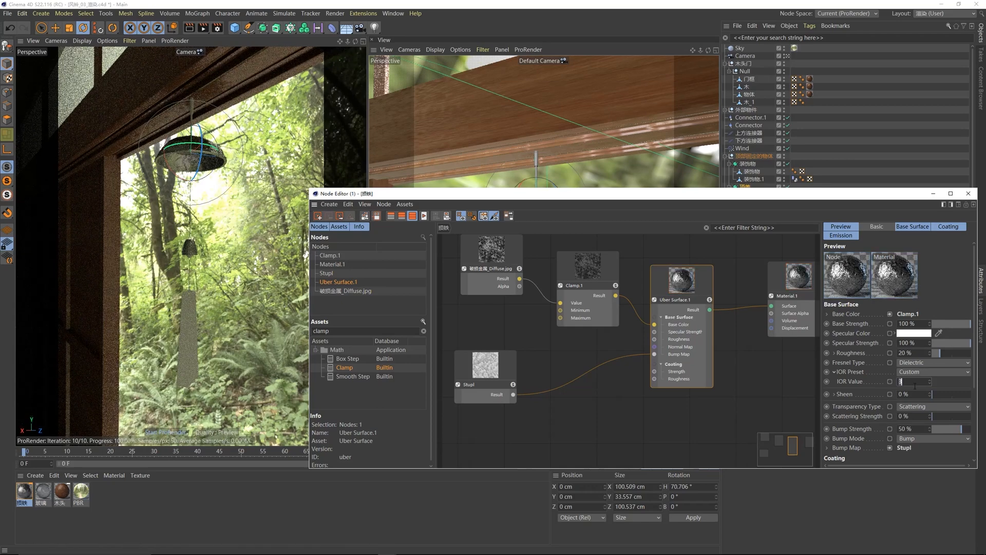
pyautogui.write('2')
pyautogui.press('Return')
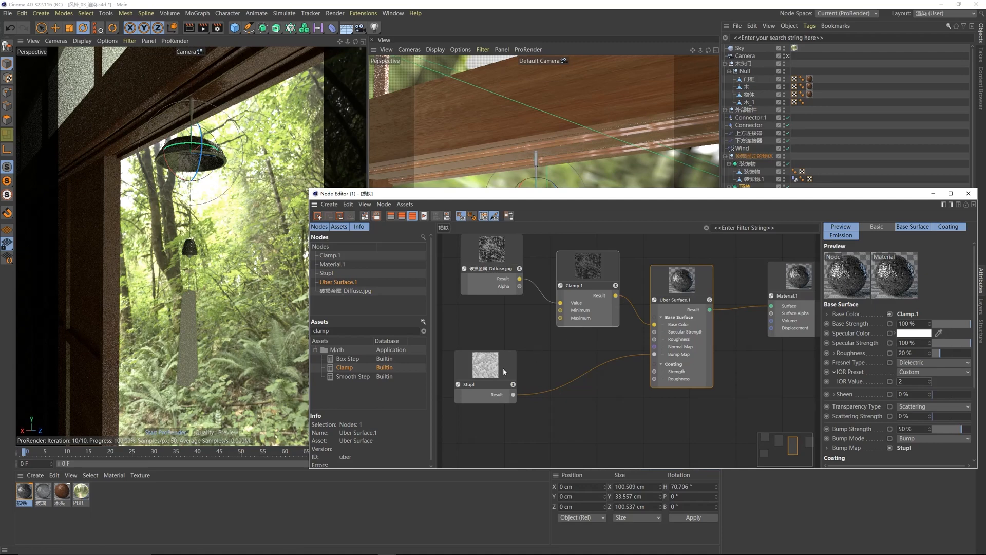
# Step: Connect the Stupl noise result to the Uber Surface's Roughness as well and shift the noise node slightly down
pyautogui.moveTo(504, 367); pyautogui.dragTo(654, 339)
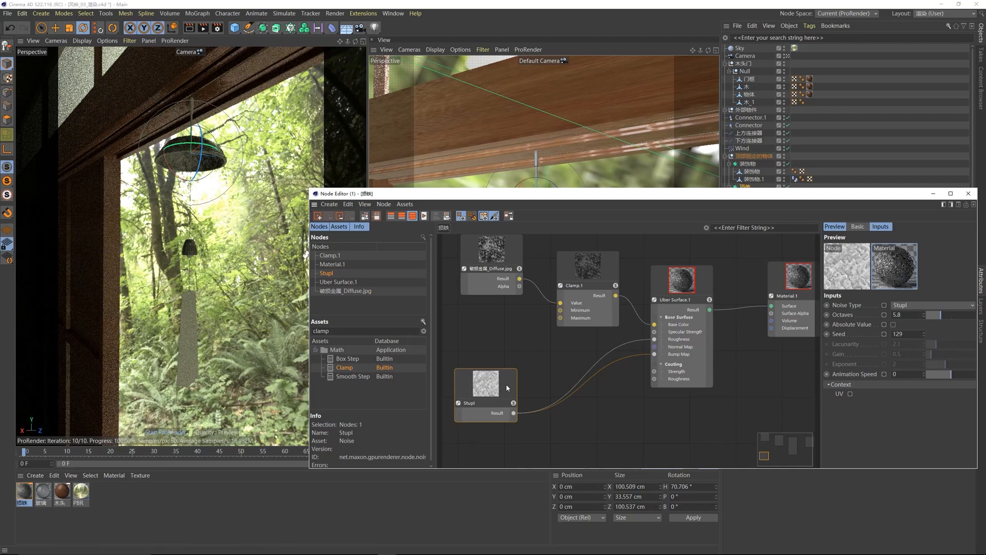
# Step: Move the Stupl noise node slightly up, set the Clamp node's color limit to 10% brightness and close the Node Editor
pyautogui.moveTo(503, 381); pyautogui.dragTo(500, 379)
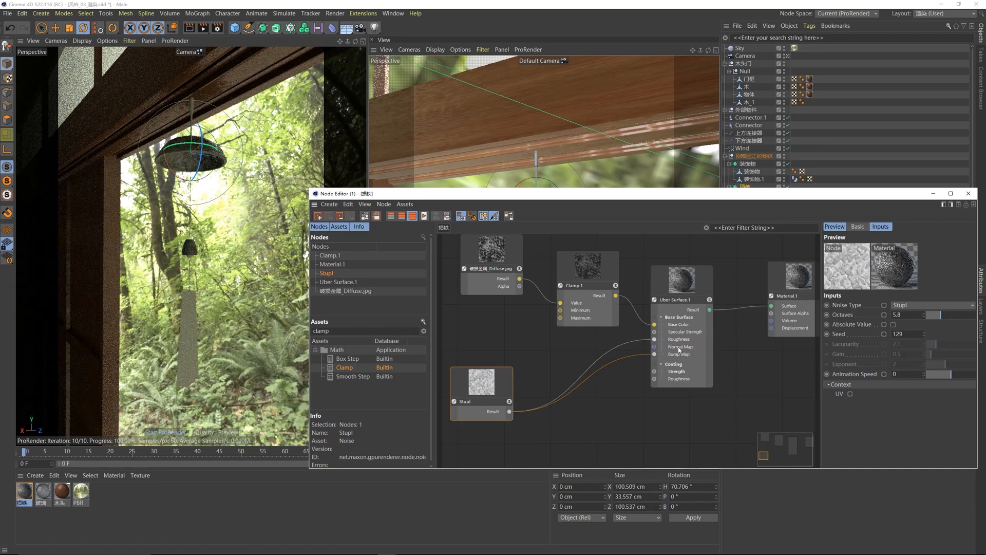
pyautogui.moveTo(513, 378); pyautogui.dragTo(523, 366)
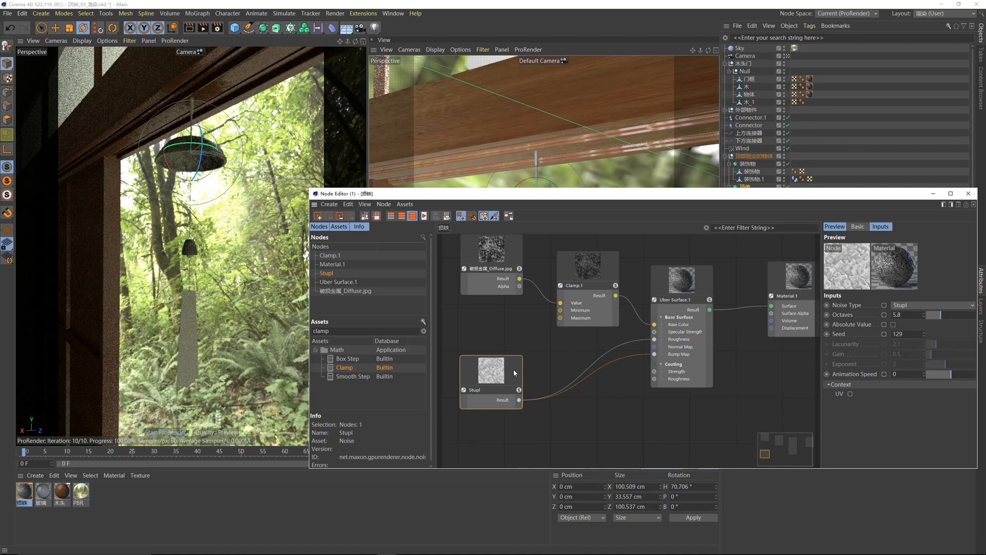
pyautogui.click(593, 321)
pyautogui.click(855, 343)
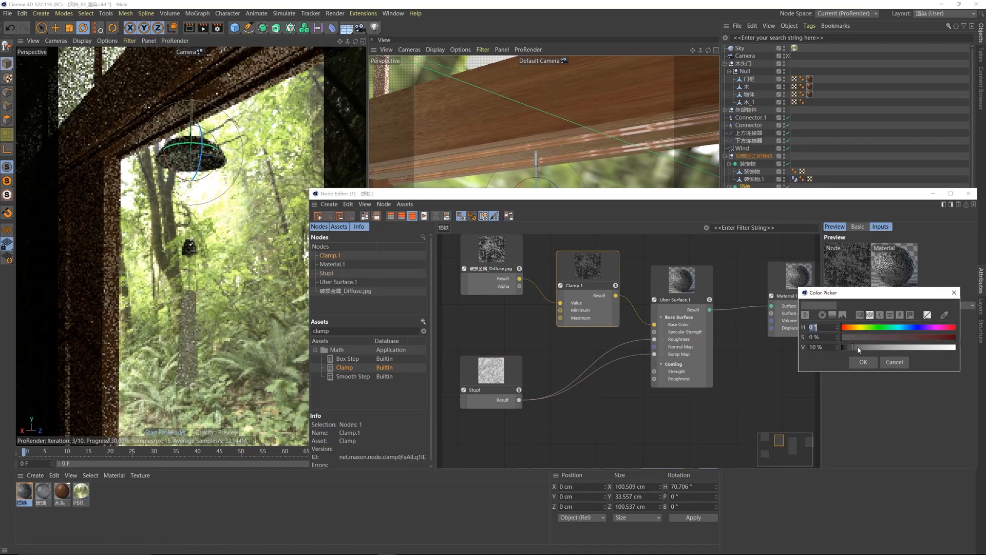
pyautogui.click(862, 362)
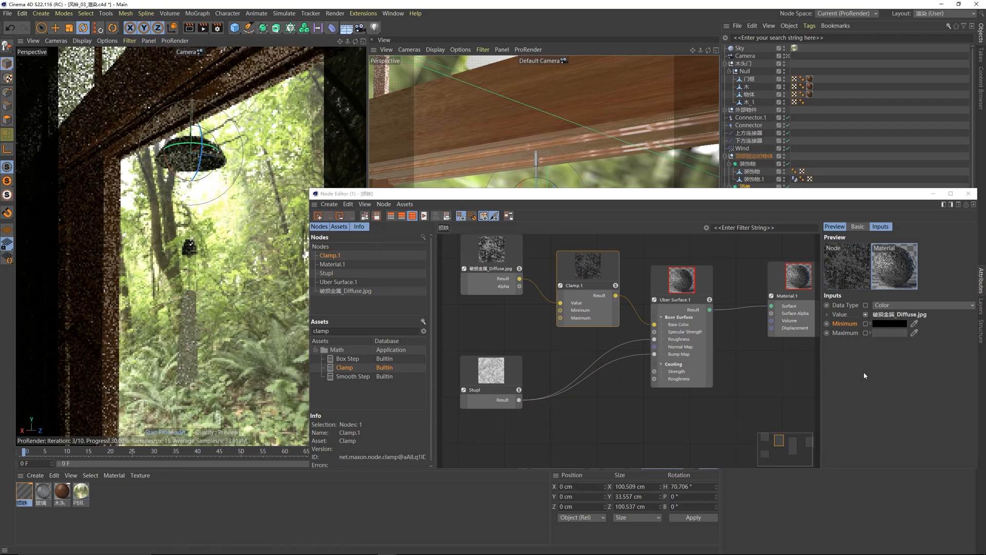
pyautogui.click(968, 193)
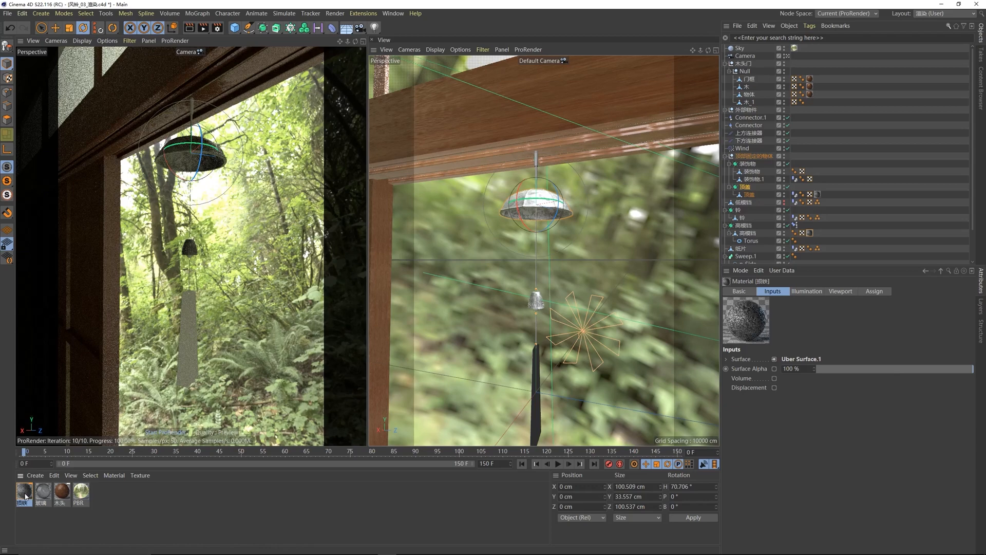
# Step: Apply the worn-metal material to both 装饰物 ornament parts above the dome and to the Sweep of the upper rope
pyautogui.click(536, 160)
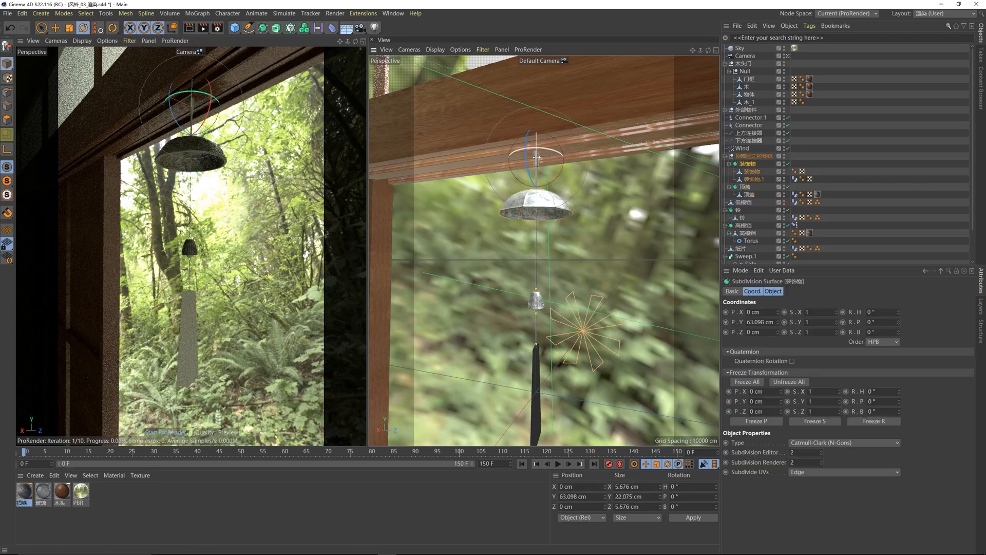
pyautogui.moveTo(570, 156); pyautogui.dragTo(536, 162)
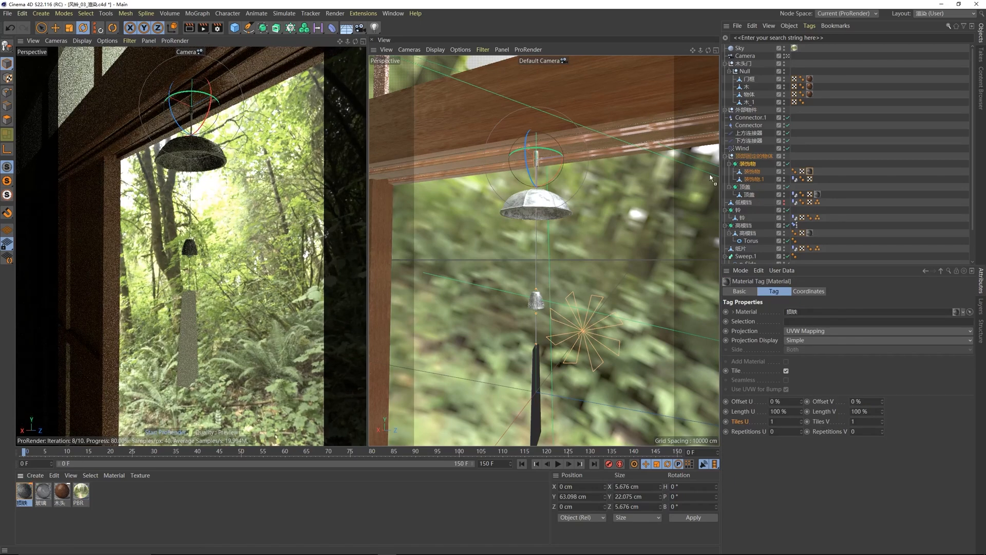
pyautogui.click(536, 245)
pyautogui.click(536, 242)
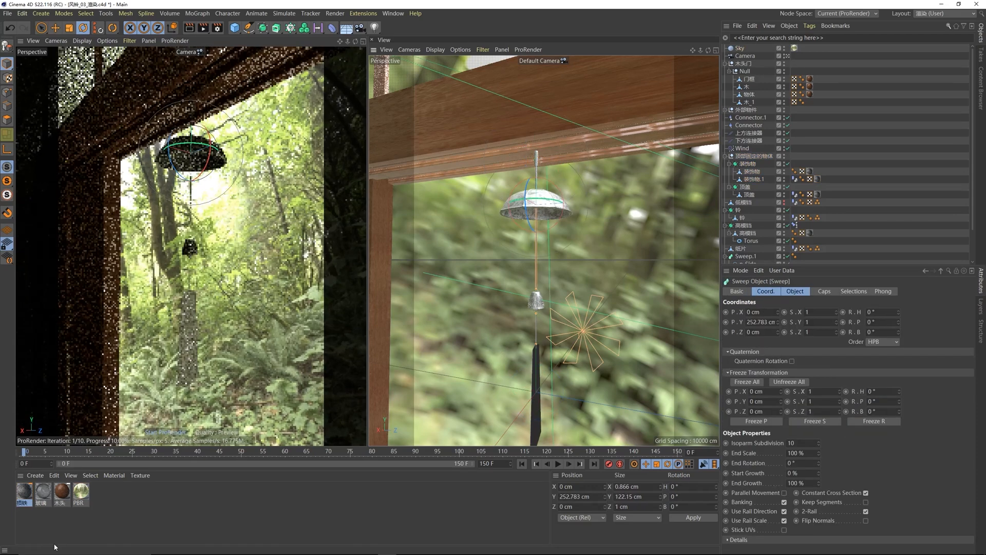
pyautogui.scroll(-2, 834, 136)
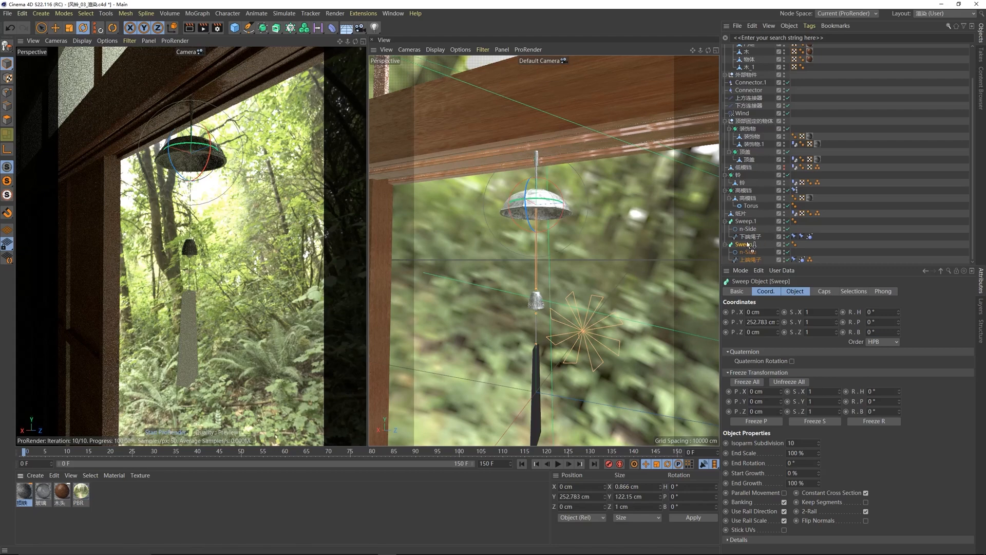
# Step: Apply the worn-metal material to the lower rope's Sweep.1 and to the bell's subdivision surface 铃
pyautogui.click(535, 329)
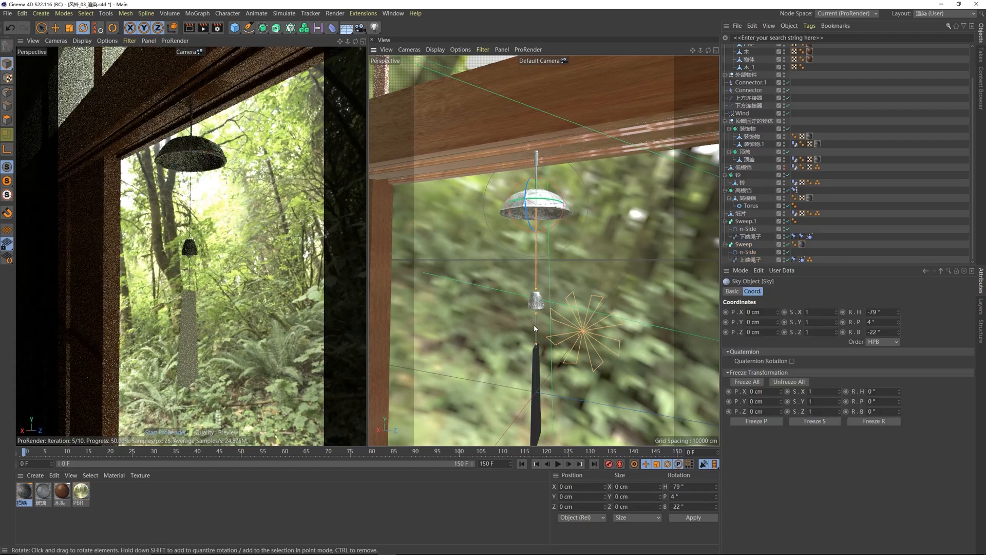
pyautogui.click(535, 327)
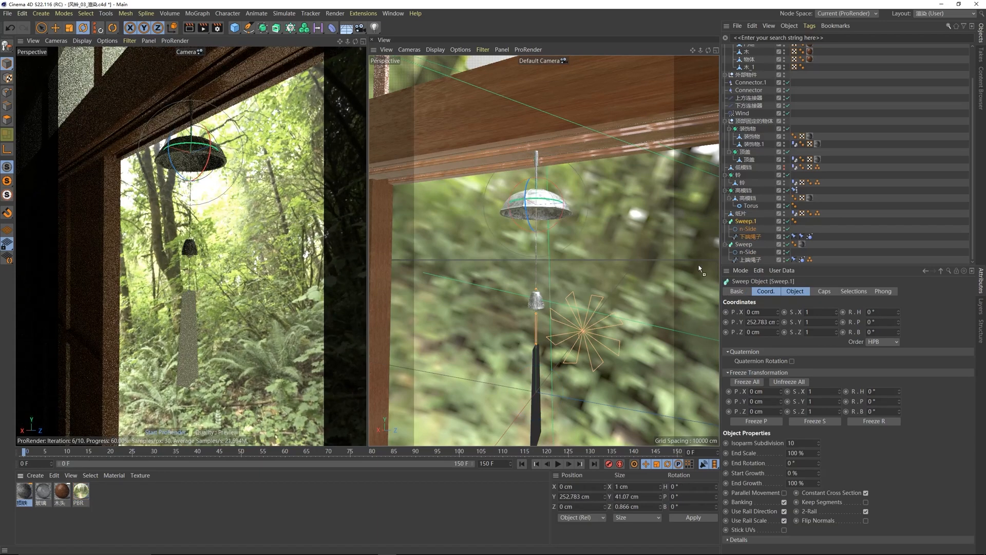
pyautogui.moveTo(750, 224); pyautogui.dragTo(750, 223)
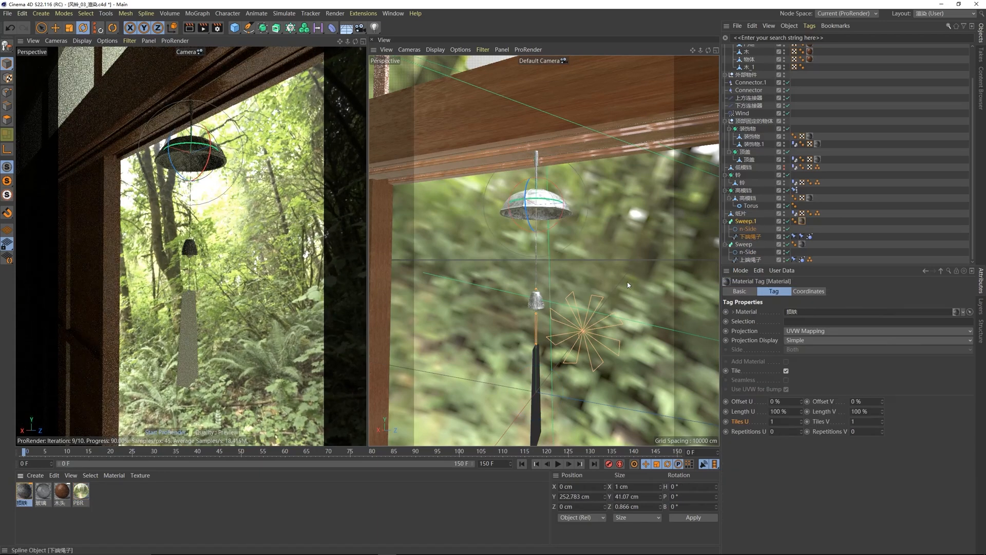
pyautogui.click(537, 309)
pyautogui.click(738, 176)
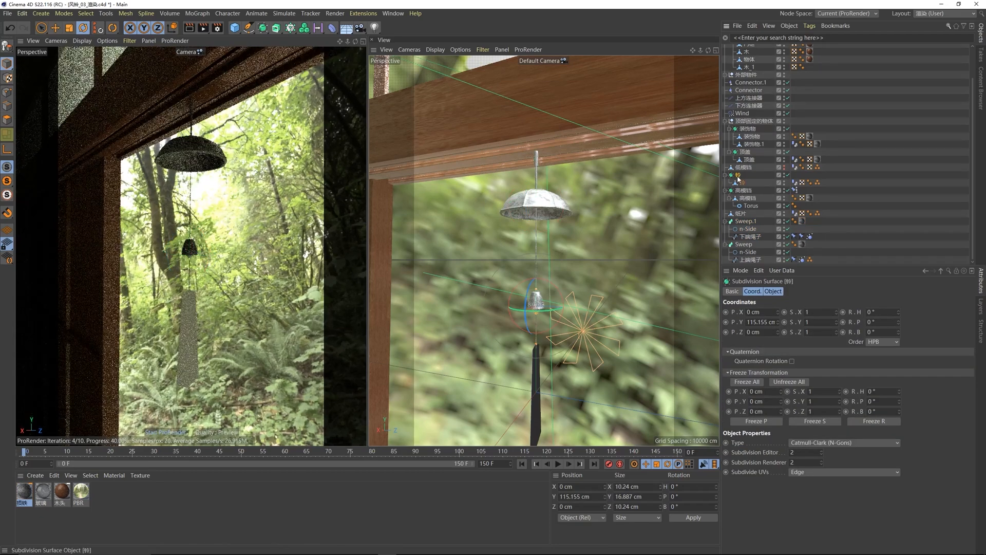
pyautogui.moveTo(34, 495); pyautogui.dragTo(737, 176)
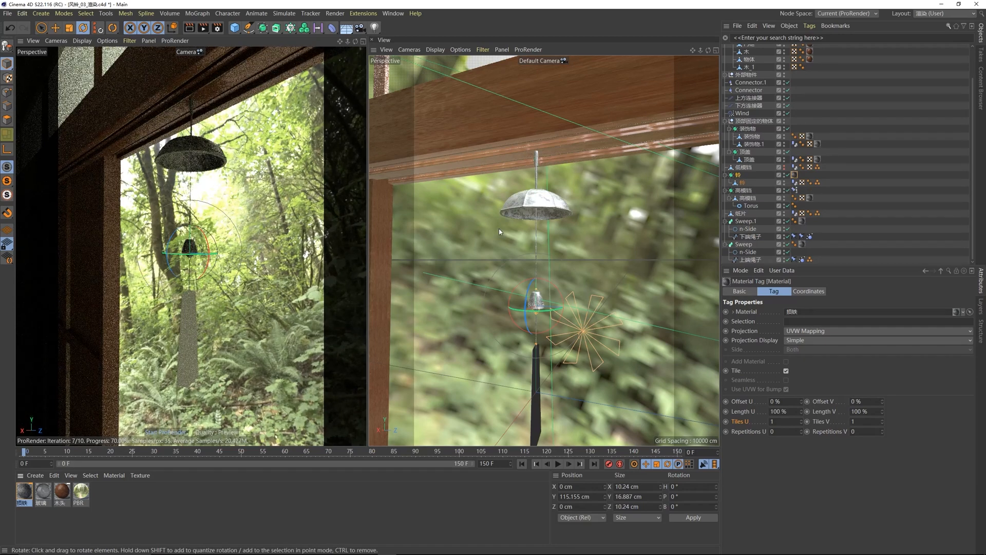
# Step: Create a new ProRender node material for the hanging paper strip and name it 风铃片
pyautogui.click(537, 375)
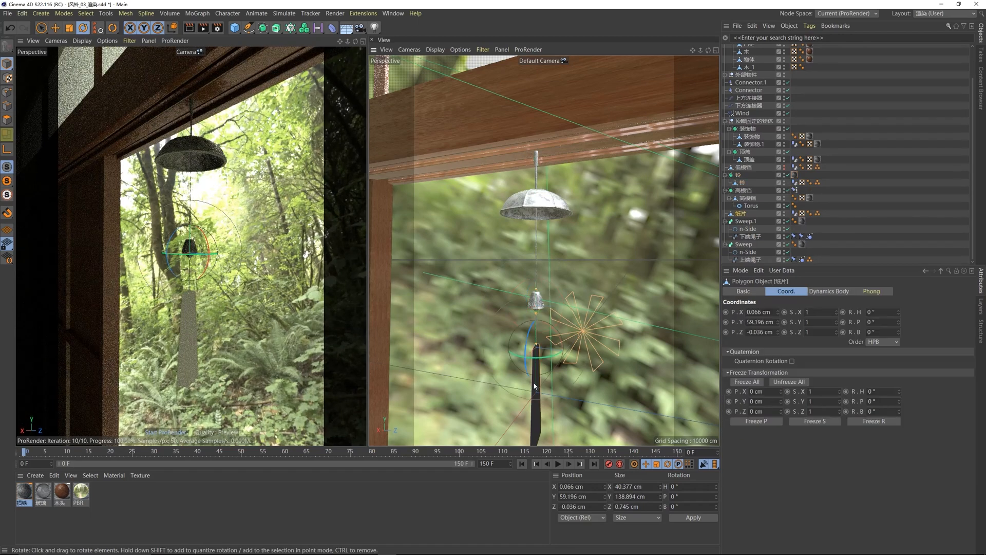
pyautogui.keyDown('alt'); pyautogui.moveTo(539, 366); pyautogui.dragTo(534, 309, button='middle'); pyautogui.keyUp('alt')
pyautogui.keyDown('alt'); pyautogui.moveTo(534, 324); pyautogui.dragTo(537, 331); pyautogui.keyUp('alt')
pyautogui.keyDown('alt'); pyautogui.moveTo(538, 329); pyautogui.dragTo(542, 313, button='middle'); pyautogui.keyUp('alt')
pyautogui.moveTo(538, 321)
pyautogui.keyDown('alt'); pyautogui.mouseDown()
pyautogui.moveTo(605, 322)
pyautogui.moveTo(525, 322)
pyautogui.moveTo(536, 324)
pyautogui.mouseUp(); pyautogui.keyUp('alt')
pyautogui.click(35, 477)
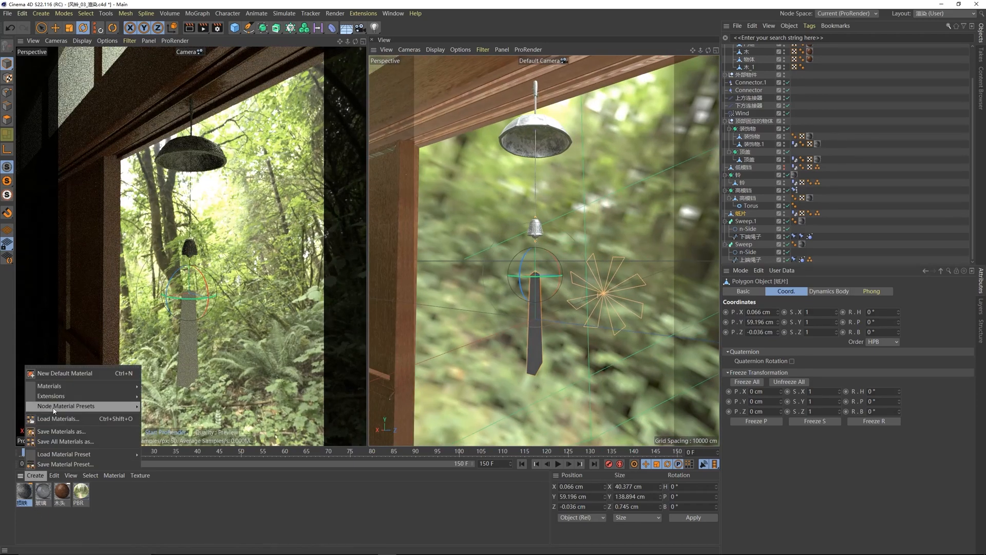
pyautogui.moveTo(82, 385)
pyautogui.click(182, 410)
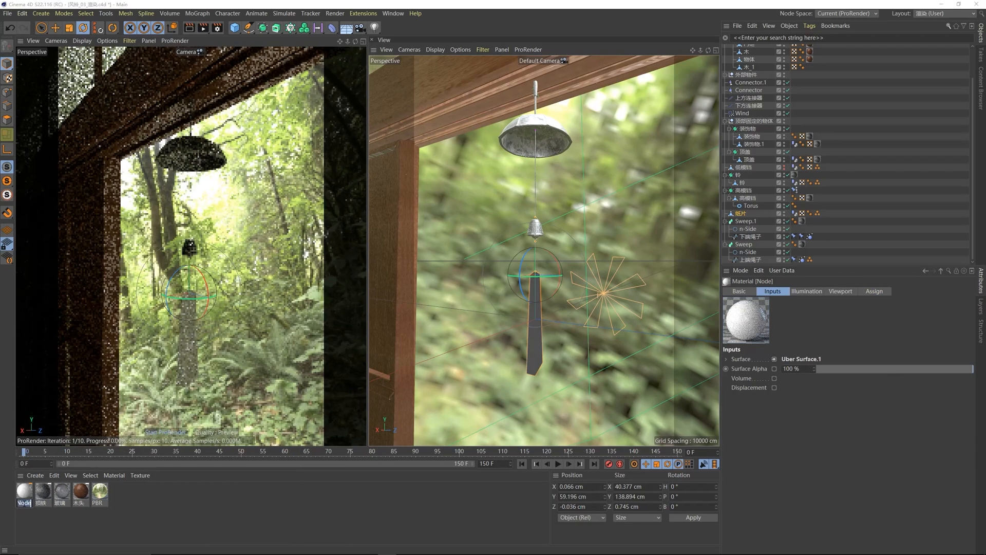
pyautogui.doubleClick(25, 502)
pyautogui.write('fen风铃片')
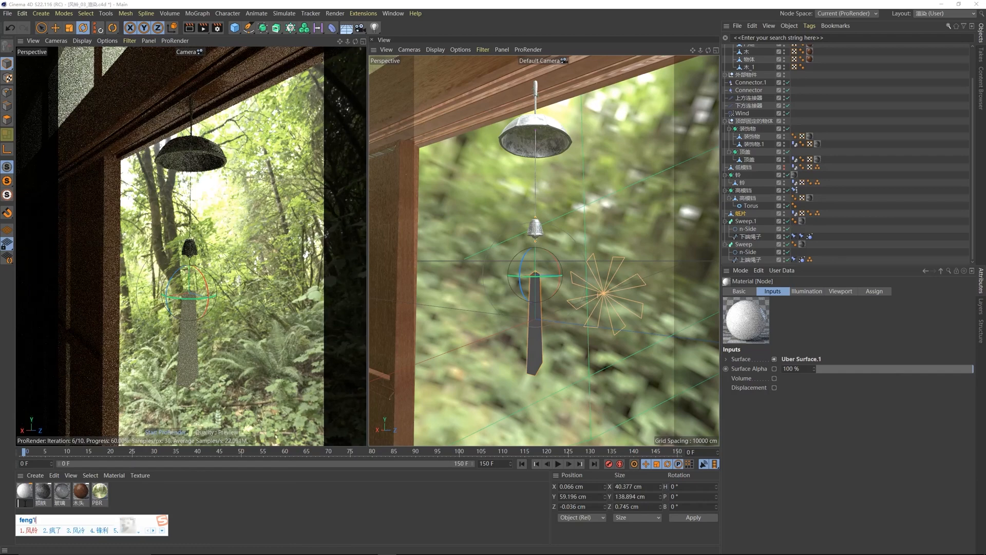
pyautogui.press('Return')
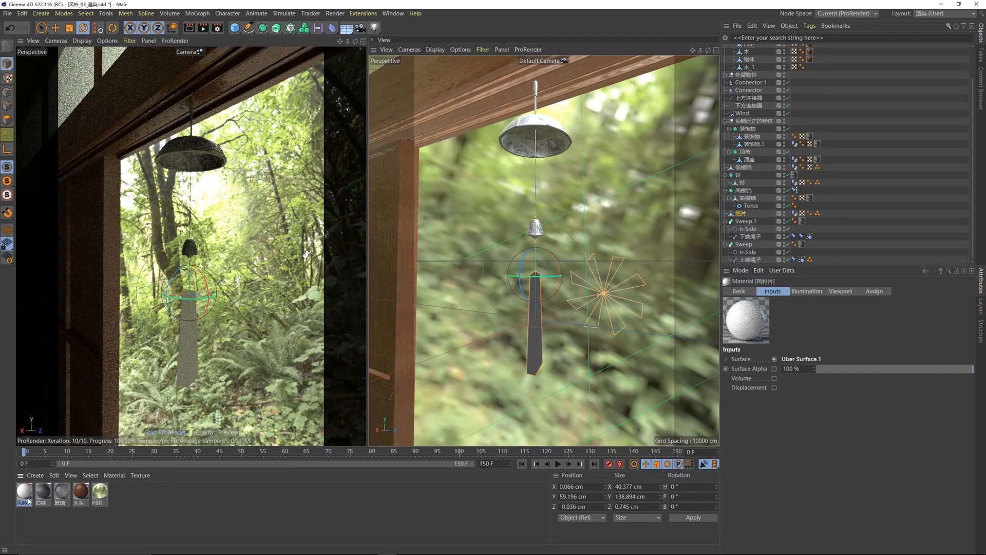
# Step: Open the 风铃片 material's node graph, search the assets for image, and add an Image node beside the Uber Surface
pyautogui.doubleClick(24, 491)
pyautogui.moveTo(253, 186); pyautogui.dragTo(530, 164)
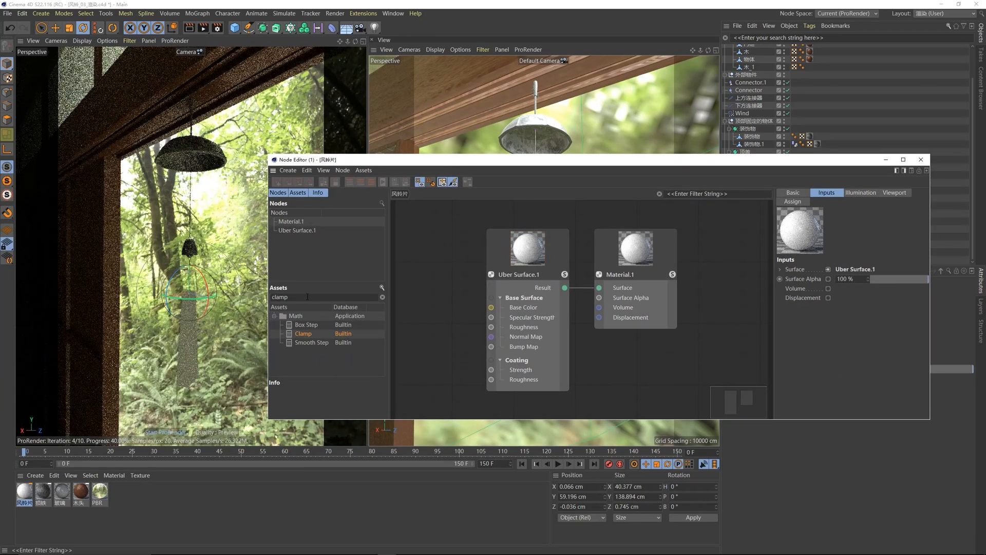
pyautogui.click(336, 297)
pyautogui.write('image')
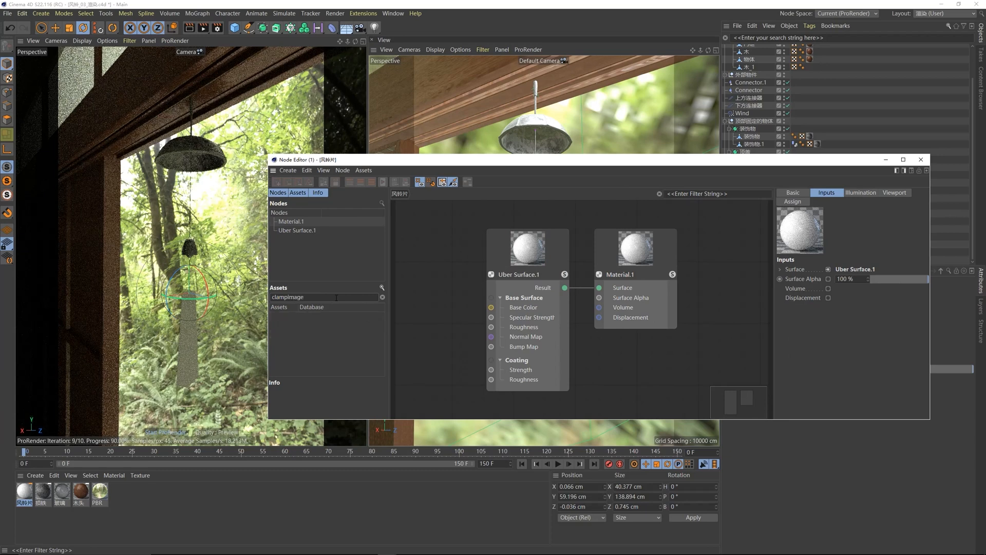
pyautogui.doubleClick(336, 297)
pyautogui.write('ima')
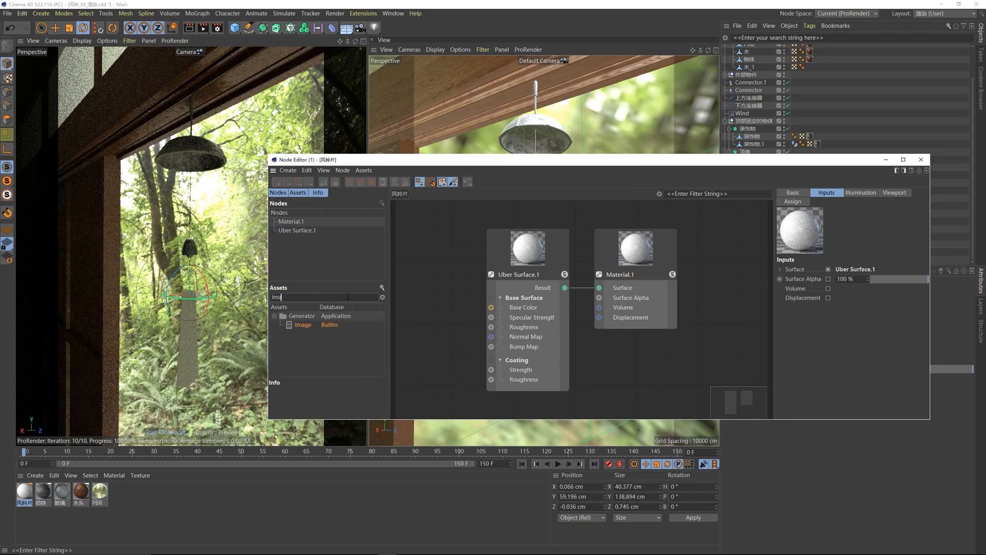
pyautogui.moveTo(398, 331); pyautogui.dragTo(417, 315)
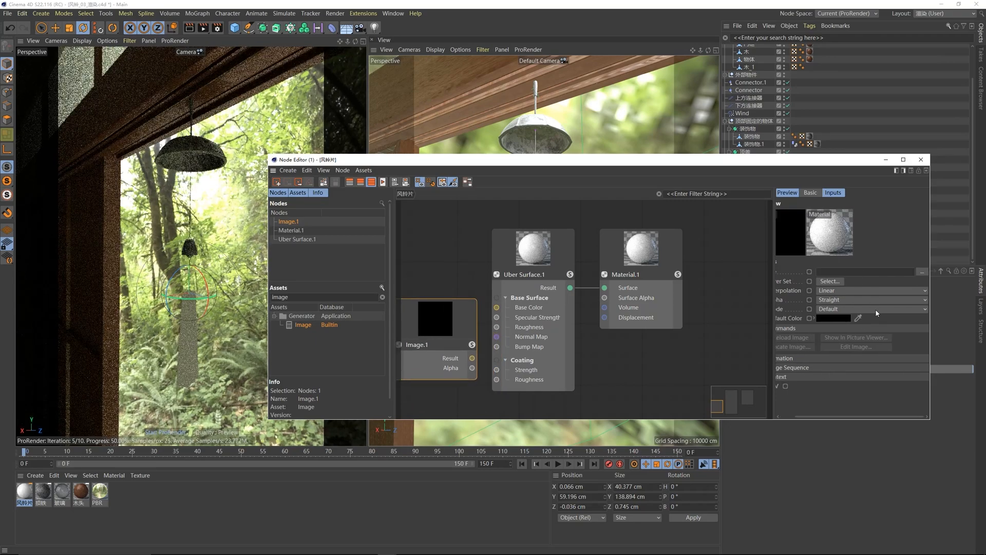
# Step: Preview the 风铃贴图 picture in the tex folder and load it as the Image node's file
pyautogui.click(847, 281)
pyautogui.rightClick(139, 79)
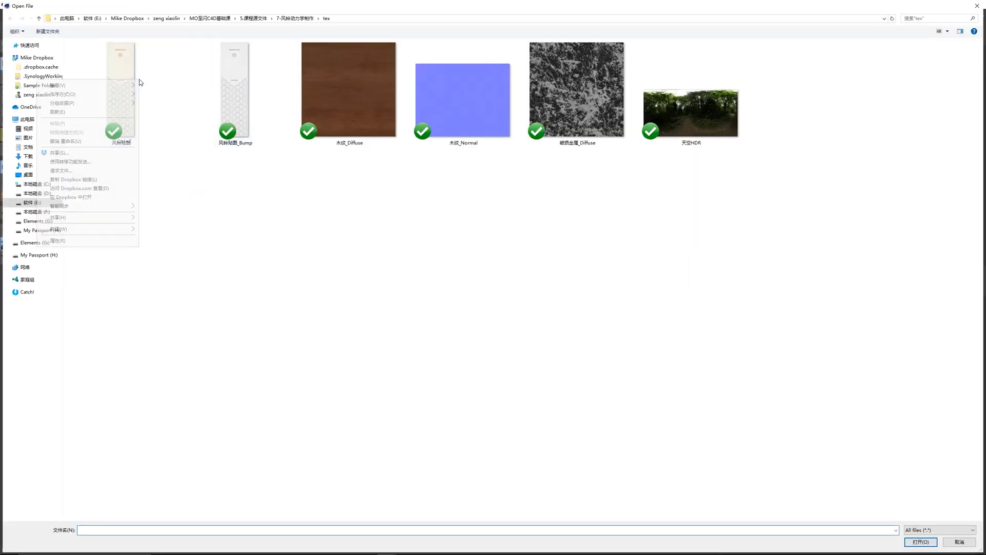
pyautogui.rightClick(123, 62)
pyautogui.click(96, 79)
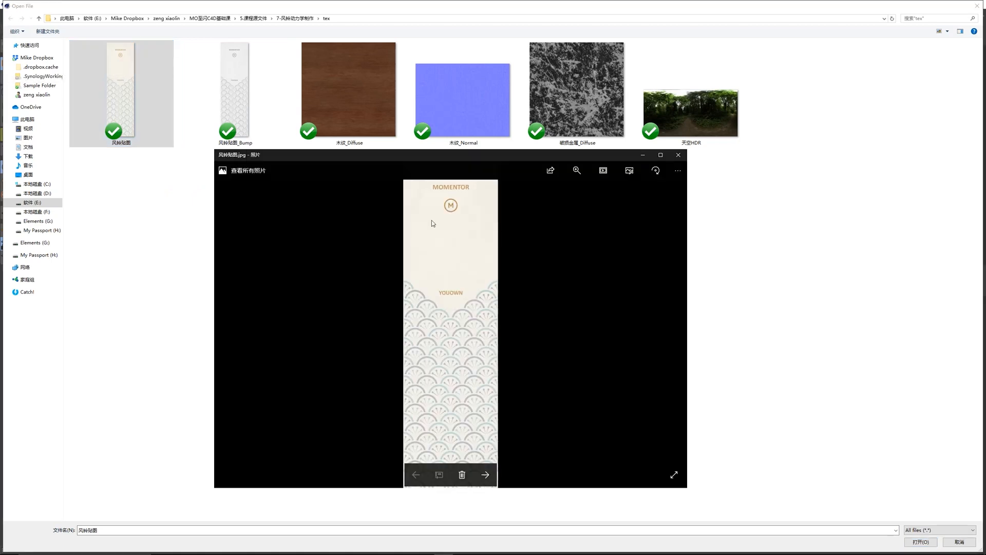
pyautogui.click(678, 155)
pyautogui.doubleClick(122, 92)
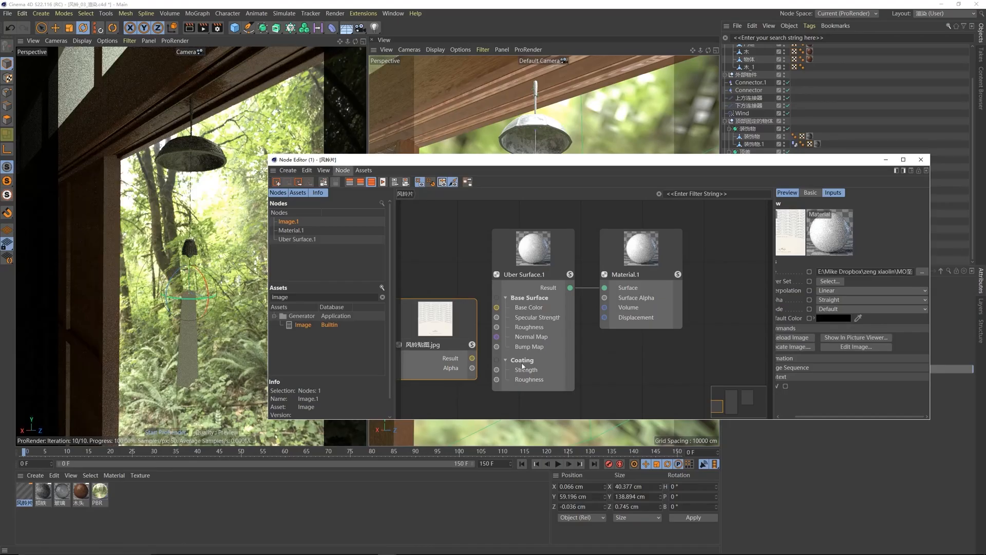
# Step: Connect the 风铃贴图.jpg result to the Uber Surface's Base Color and apply the 风铃片 material to the paper strip
pyautogui.moveTo(459, 349); pyautogui.dragTo(496, 307)
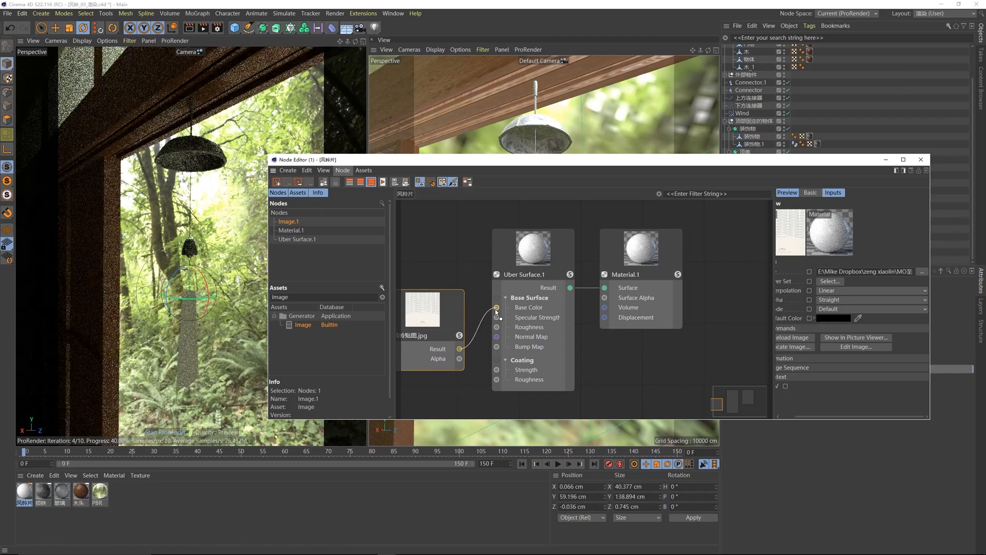
pyautogui.moveTo(536, 164); pyautogui.dragTo(683, 428)
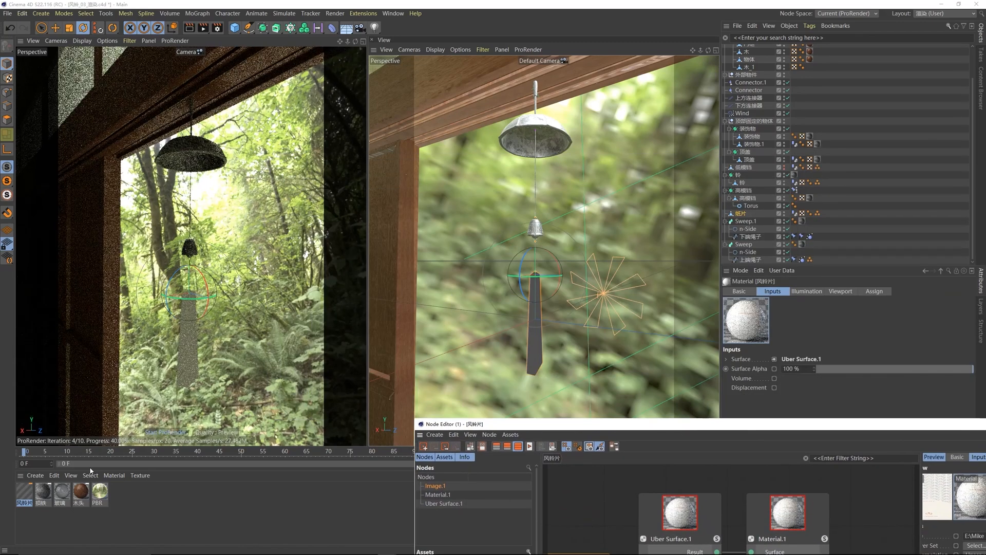
pyautogui.click(22, 492)
pyautogui.moveTo(21, 492); pyautogui.dragTo(536, 340)
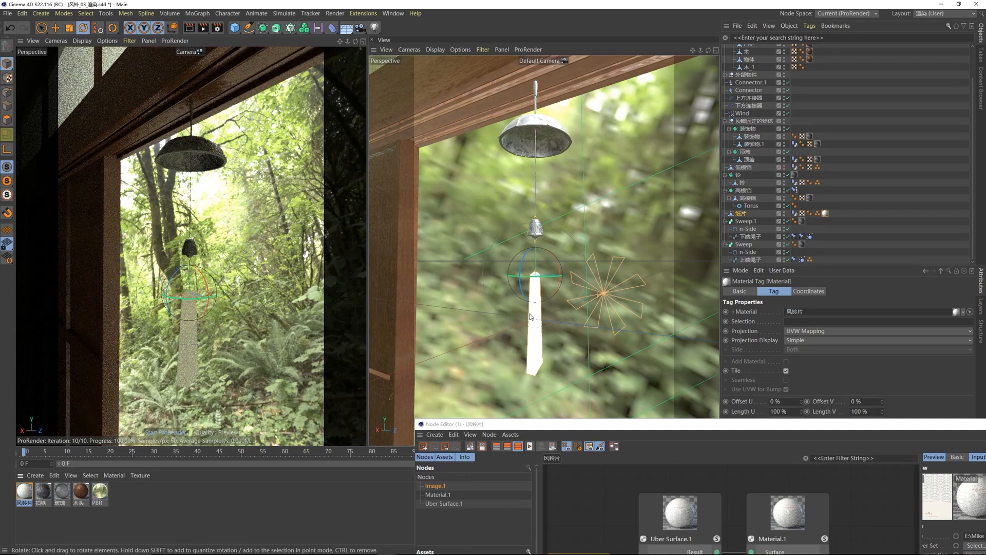
# Step: Set the 风铃片 Uber Surface's IOR Value to 1.1 and its Specular Strength to 35%
pyautogui.moveTo(589, 424); pyautogui.dragTo(489, 207)
pyautogui.click(577, 303)
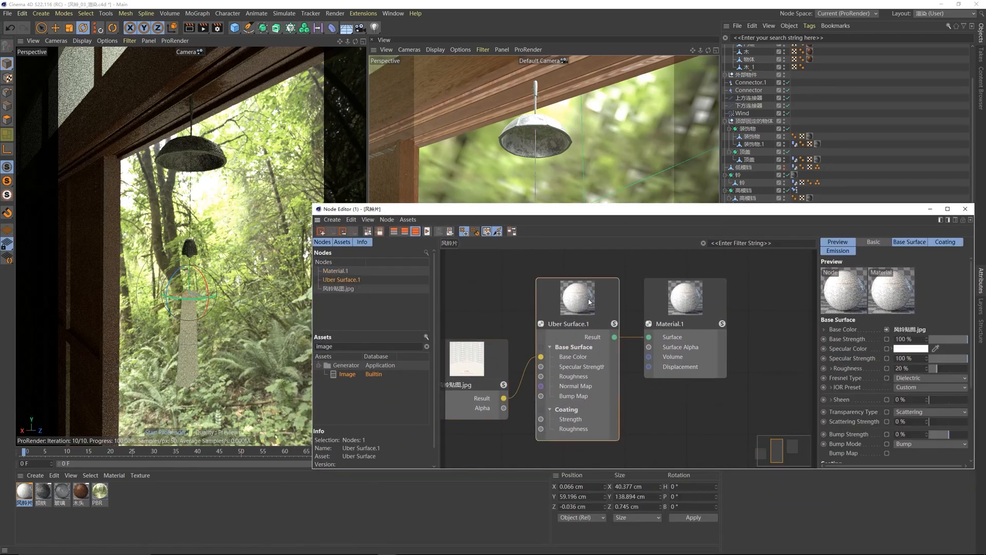
pyautogui.moveTo(557, 210); pyautogui.dragTo(581, 204)
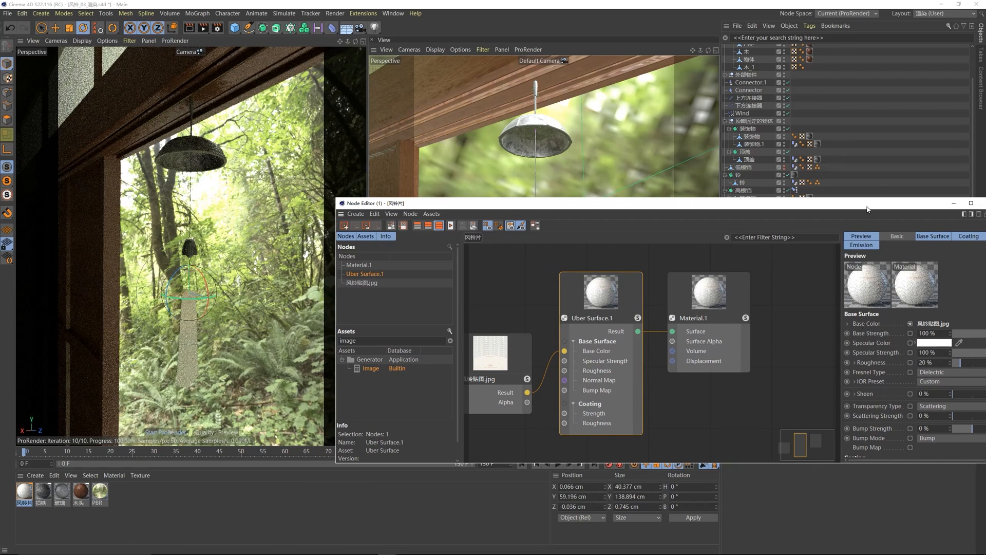
pyautogui.moveTo(868, 209); pyautogui.dragTo(848, 203)
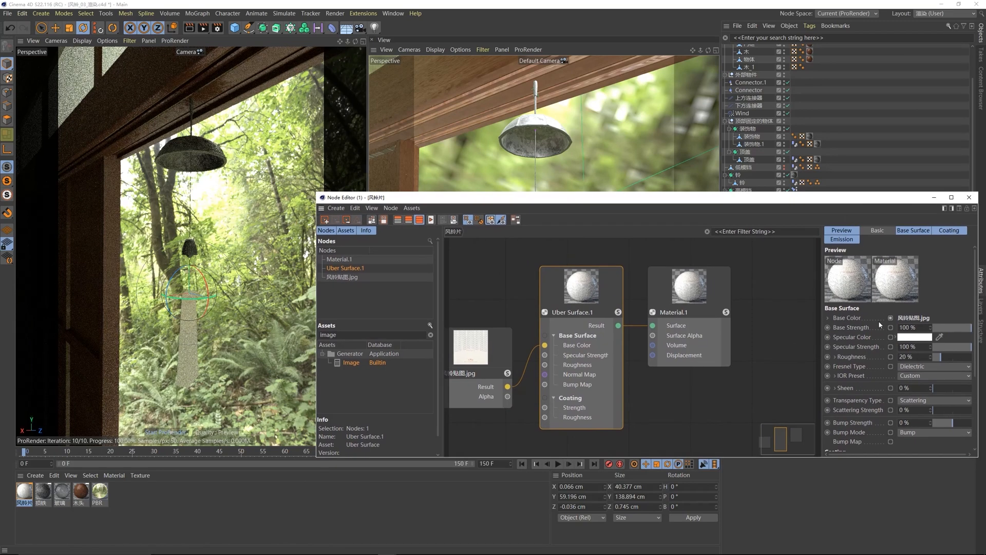
pyautogui.click(834, 375)
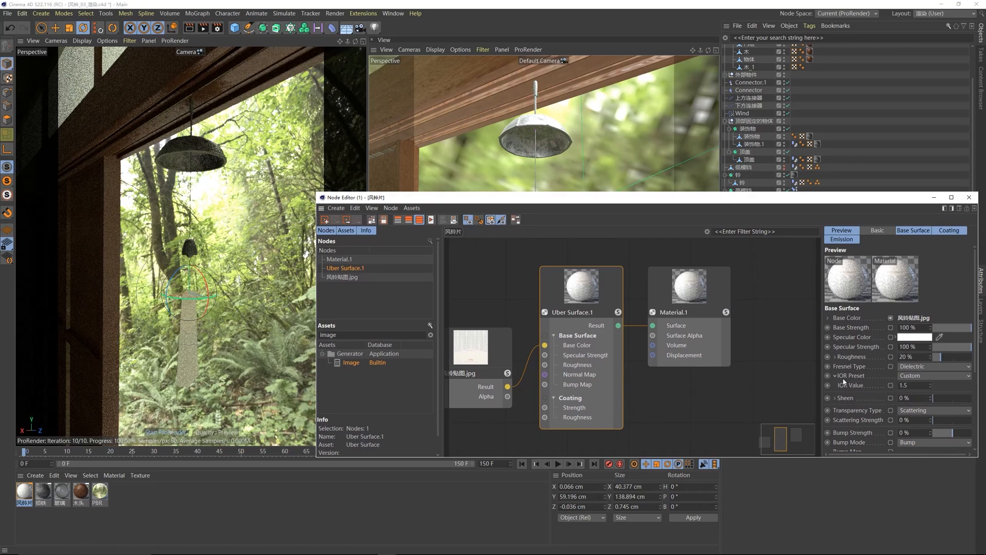
pyautogui.click(912, 384)
pyautogui.write('1.1')
pyautogui.press('Return')
pyautogui.moveTo(950, 349); pyautogui.dragTo(945, 350)
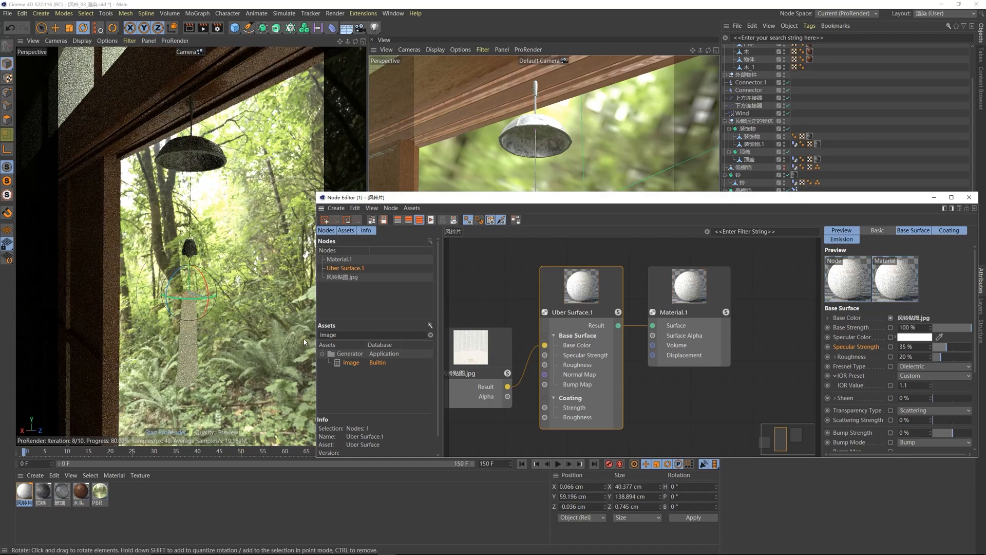
# Step: Add a second Image node below the 风铃贴图.jpg node in the 风铃片 material graph
pyautogui.moveTo(467, 344); pyautogui.dragTo(465, 295)
pyautogui.scroll(-3, 502, 327)
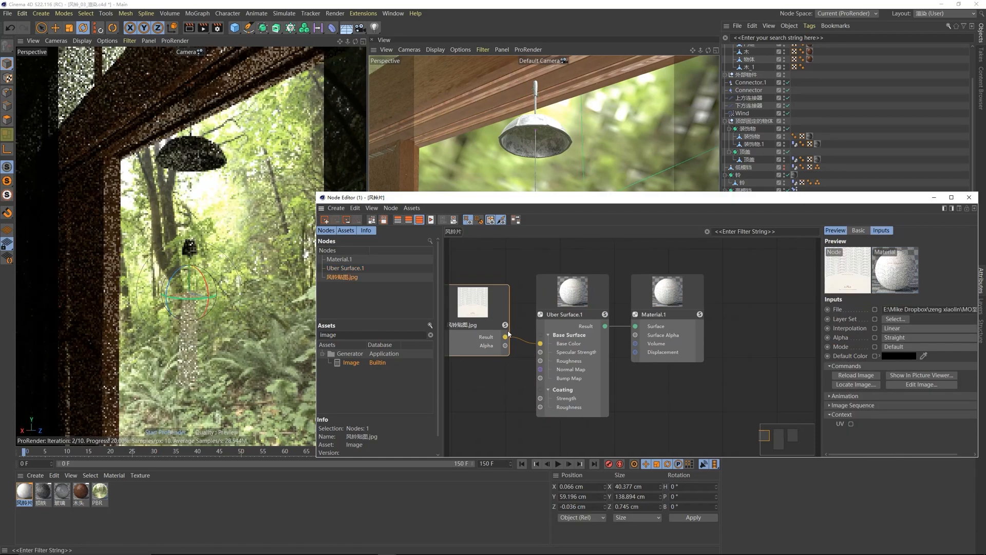
pyautogui.scroll(1, 486, 312)
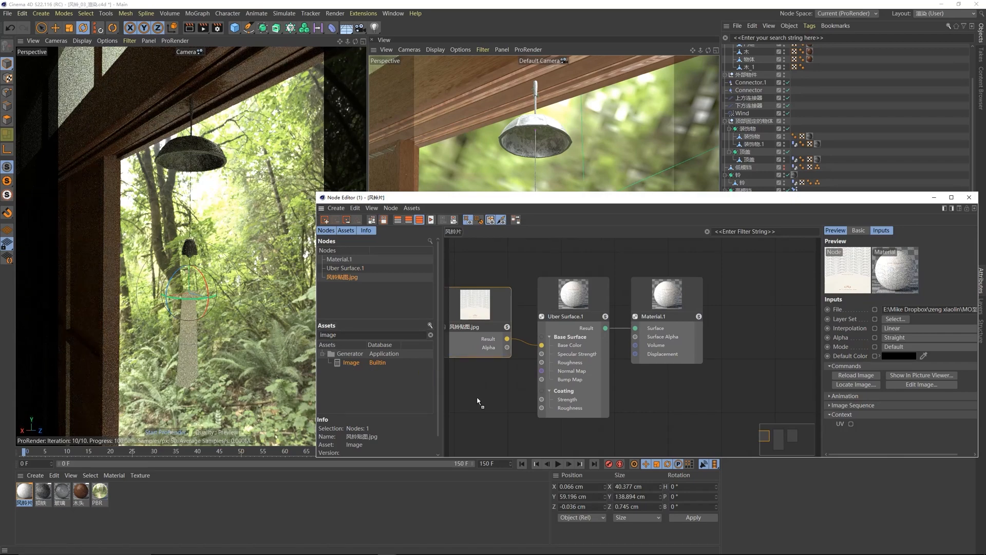
pyautogui.moveTo(477, 401); pyautogui.dragTo(479, 401)
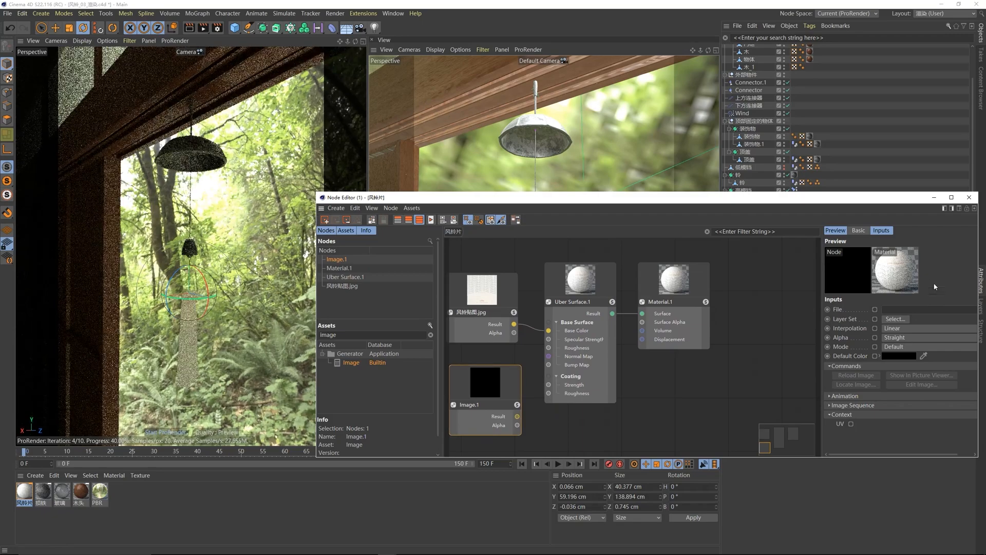
# Step: Preview the 风铃贴图_Bump picture in the tex folder and load it as the new Image node's file
pyautogui.click(970, 310)
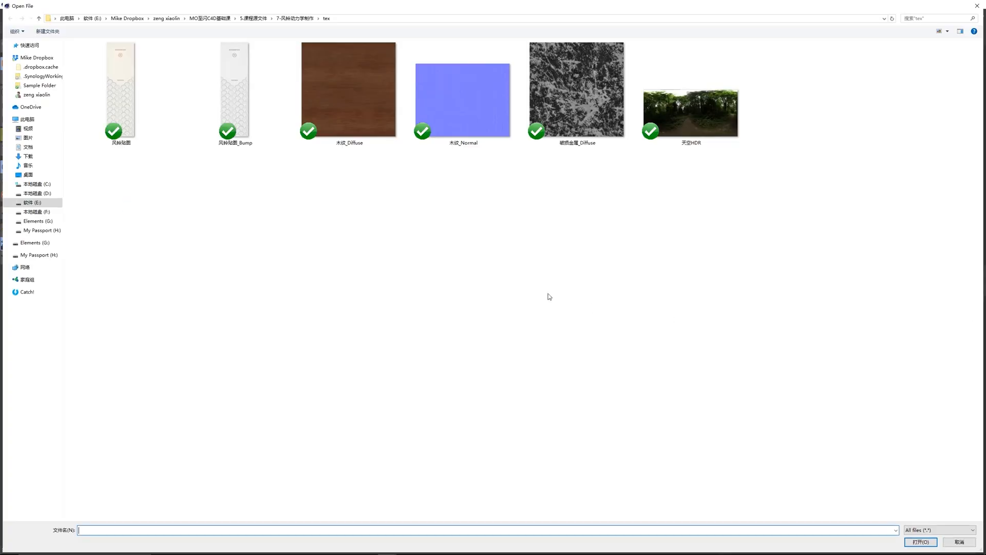
pyautogui.rightClick(231, 111)
pyautogui.click(195, 126)
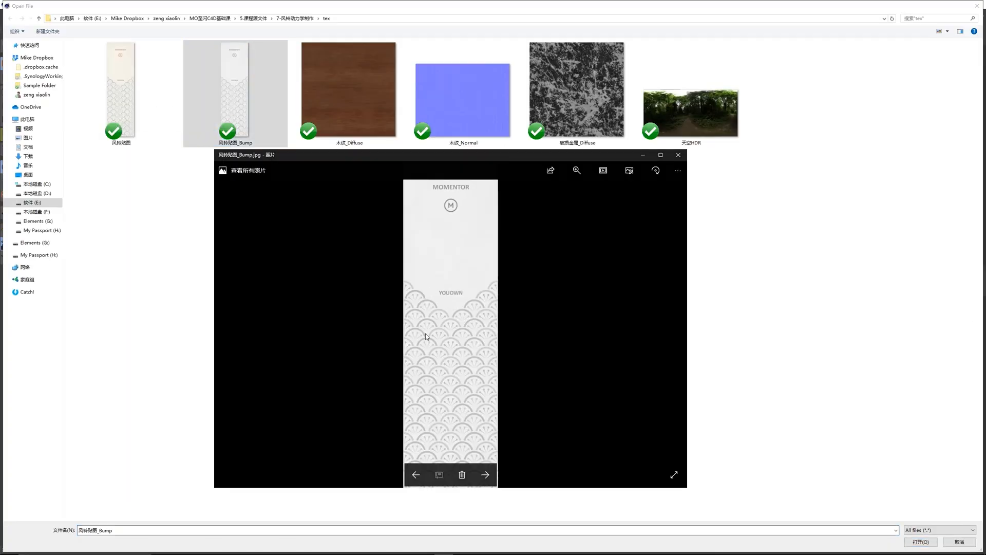
pyautogui.scroll(3, 425, 334)
pyautogui.scroll(-2, 421, 289)
pyautogui.moveTo(431, 282); pyautogui.dragTo(438, 307)
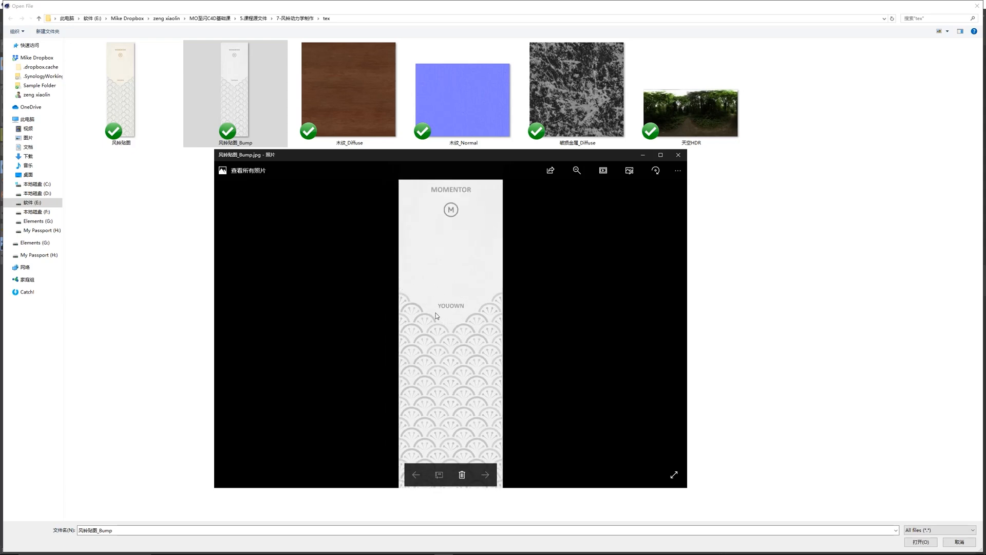
pyautogui.click(678, 154)
pyautogui.doubleClick(246, 114)
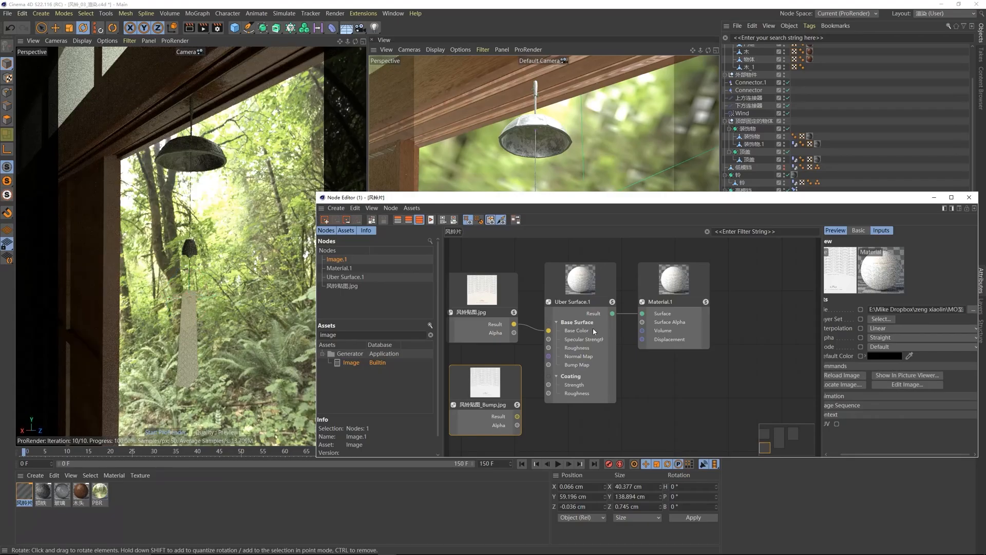
# Step: Connect the 风铃贴图_Bump.jpg result to the Uber Surface's Bump Map and adjust its Bump Strength
pyautogui.moveTo(517, 416); pyautogui.dragTo(549, 364)
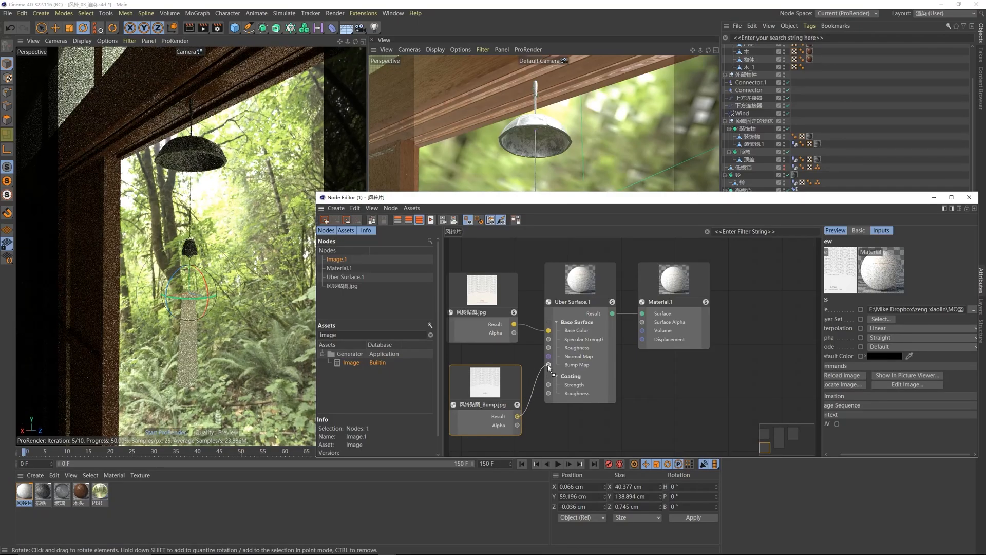
pyautogui.click(601, 384)
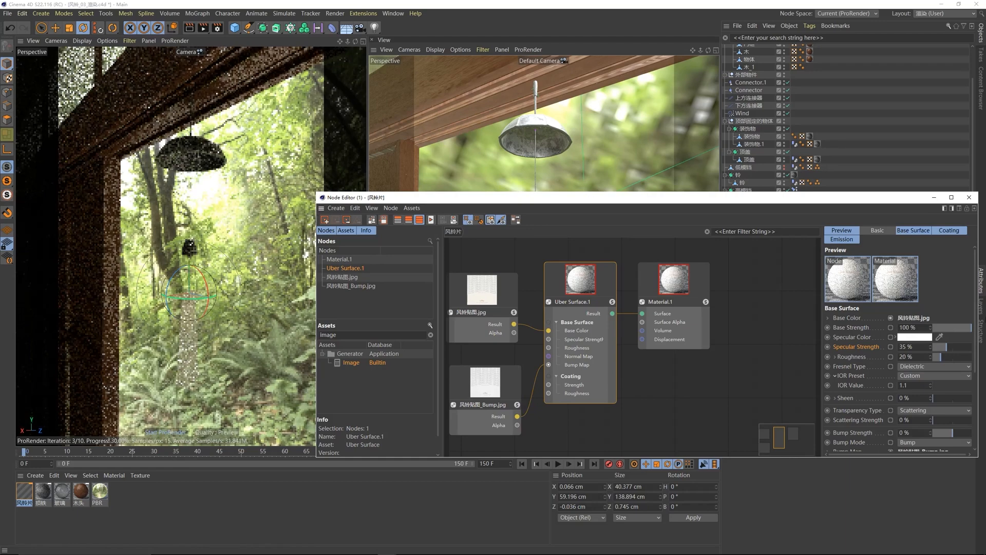
pyautogui.moveTo(974, 310); pyautogui.dragTo(973, 351)
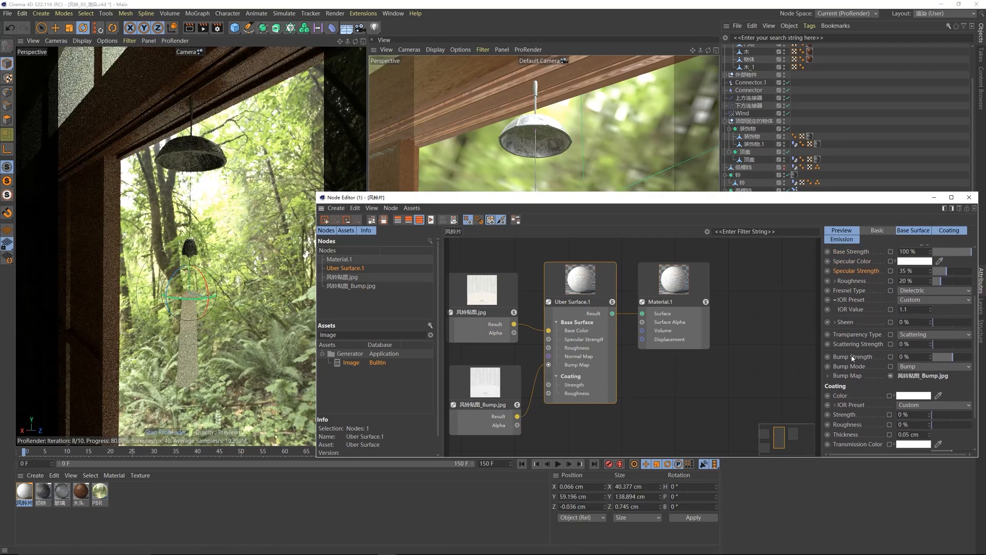
pyautogui.click(917, 355)
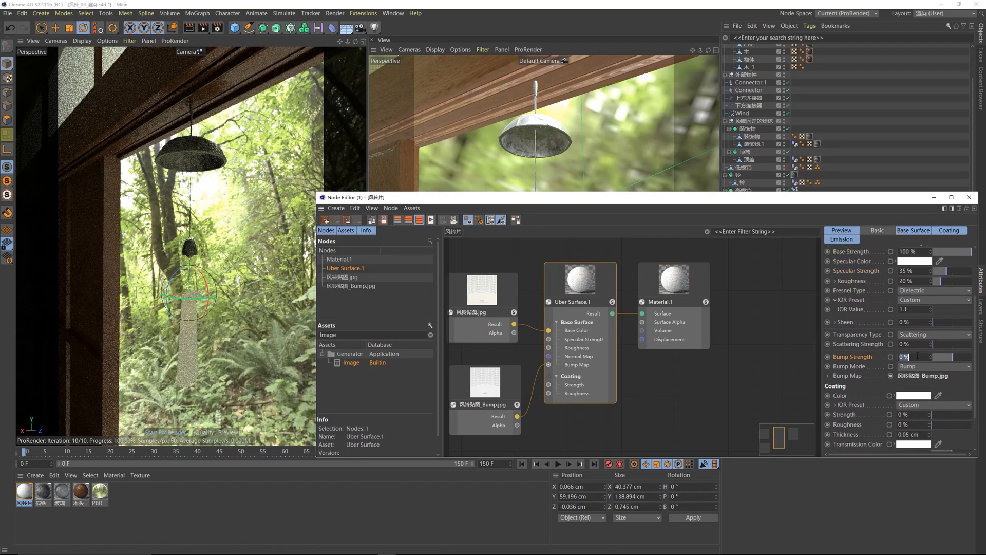
pyautogui.press('Return')
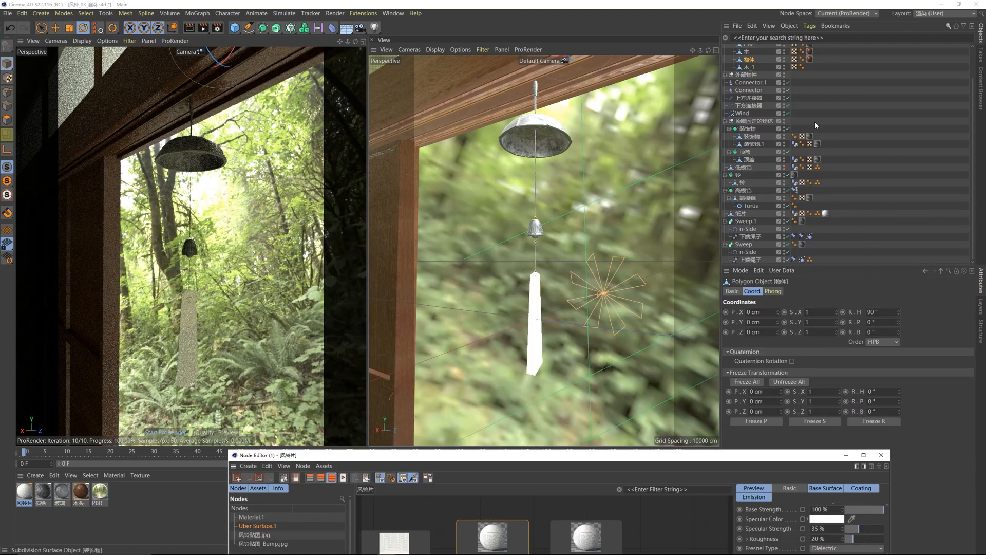
# Step: Leave the Camera view to examine the paper strip's texture up close, close the node editor, and return to the Camera view
pyautogui.click(815, 125)
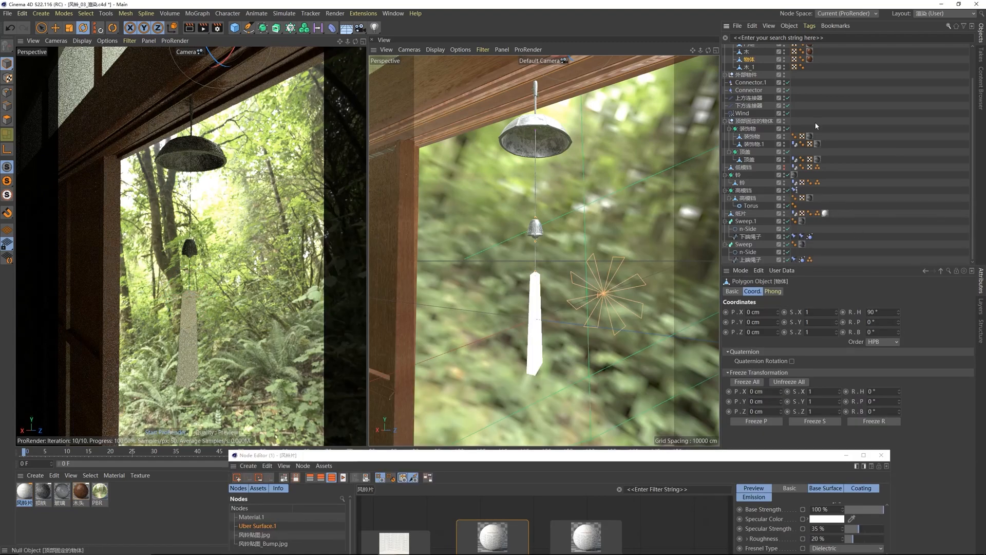
pyautogui.scroll(3, 815, 126)
pyautogui.click(788, 56)
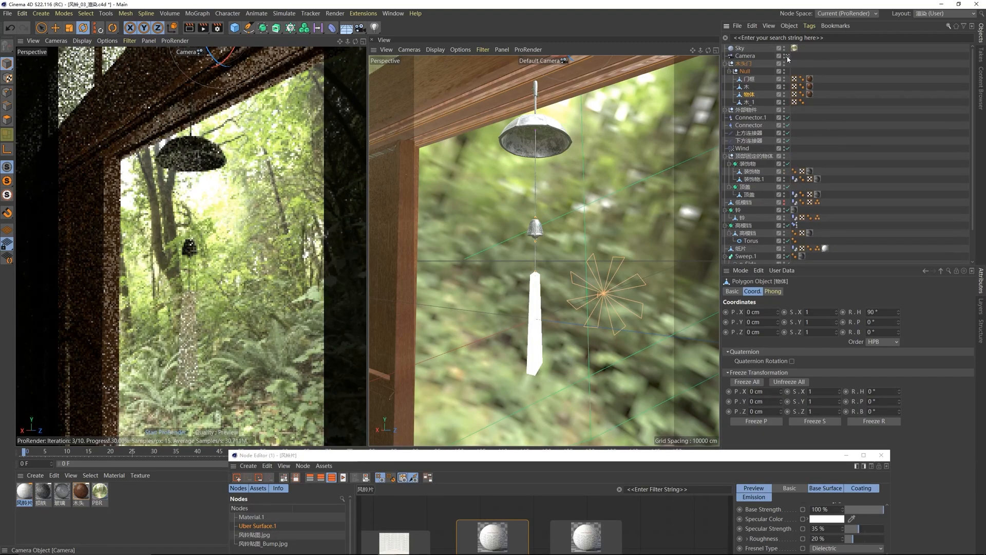
pyautogui.click(787, 56)
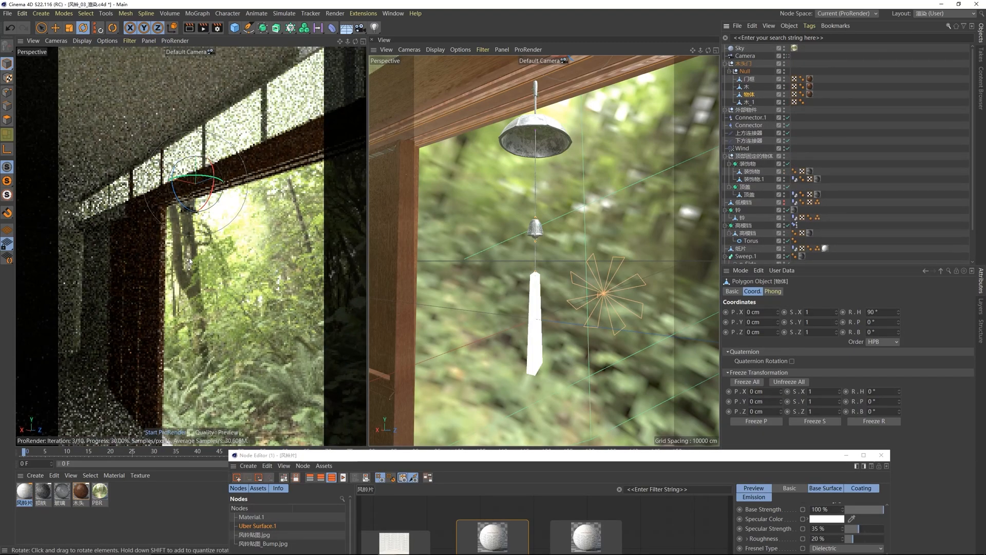
pyautogui.scroll(5, 189, 261)
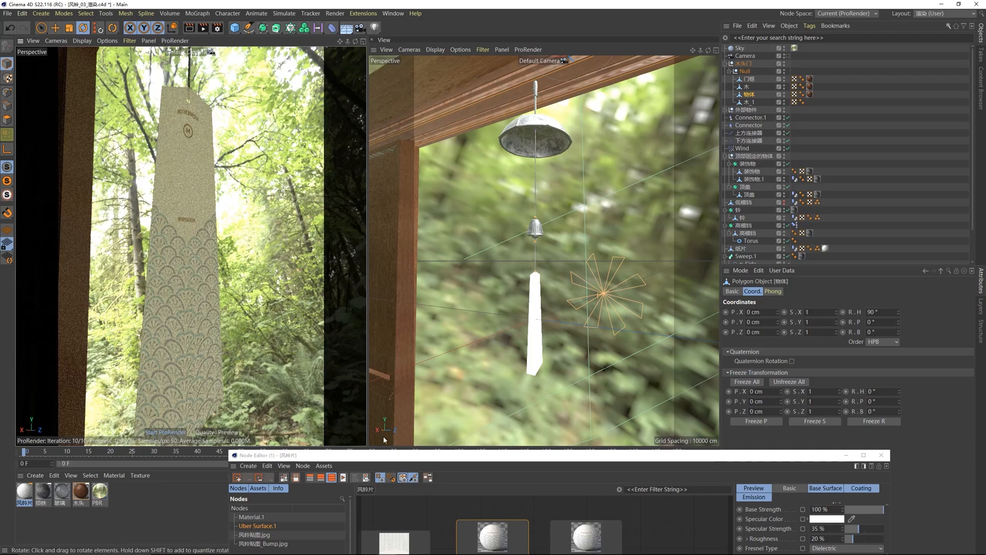
pyautogui.moveTo(384, 455); pyautogui.dragTo(252, 363)
pyautogui.click(753, 363)
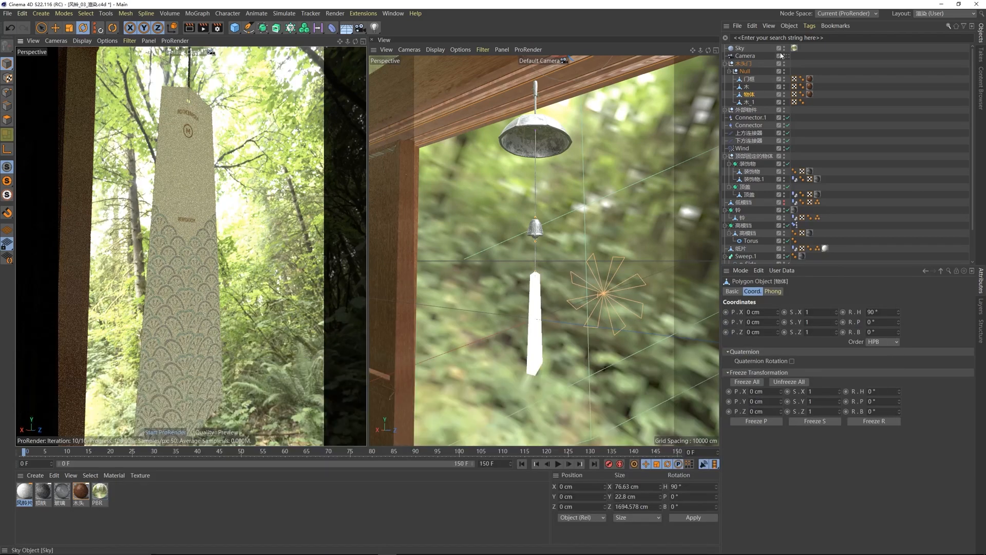
pyautogui.click(787, 57)
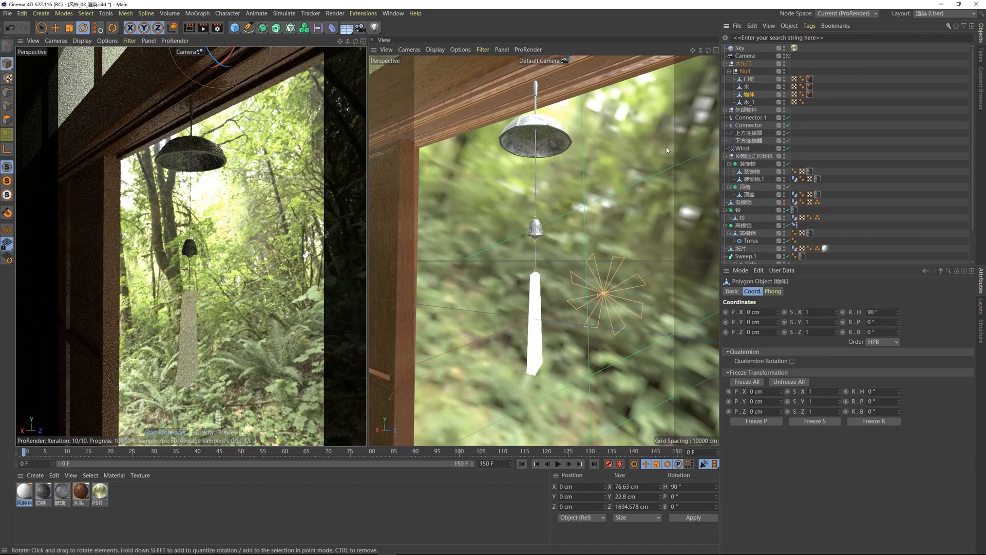
# Step: Set the Camera's Focus Distance by picking the small bell of the wind chime
pyautogui.click(745, 56)
pyautogui.click(812, 291)
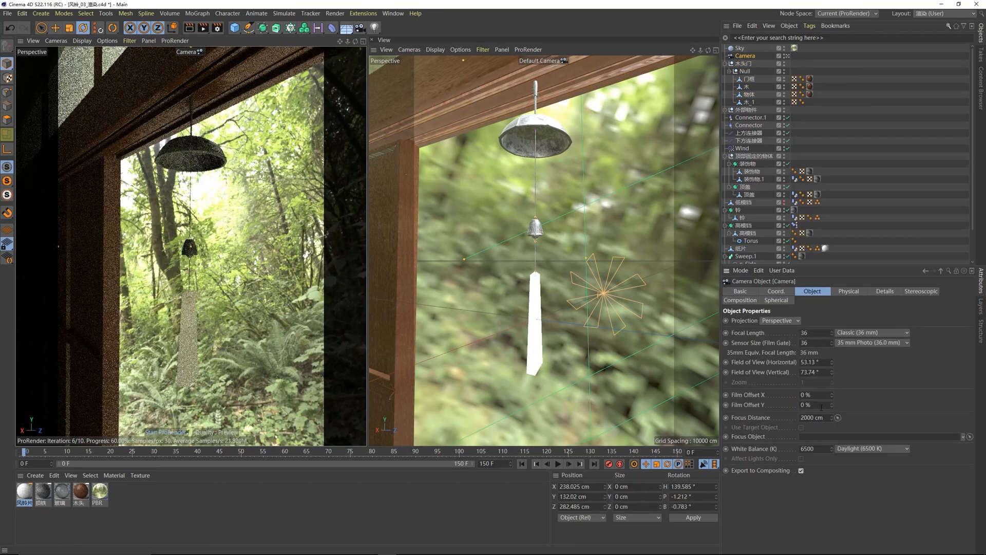
pyautogui.click(837, 418)
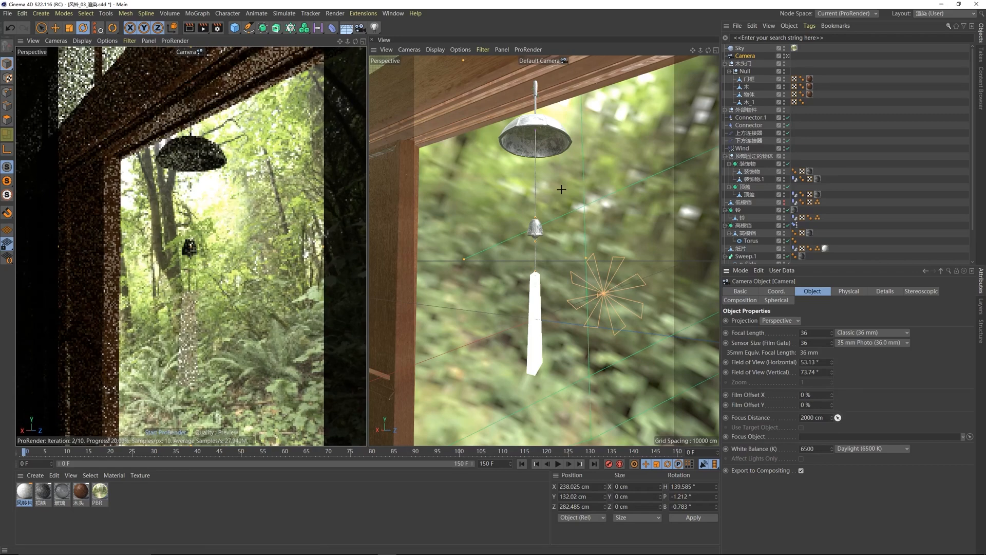
pyautogui.click(536, 228)
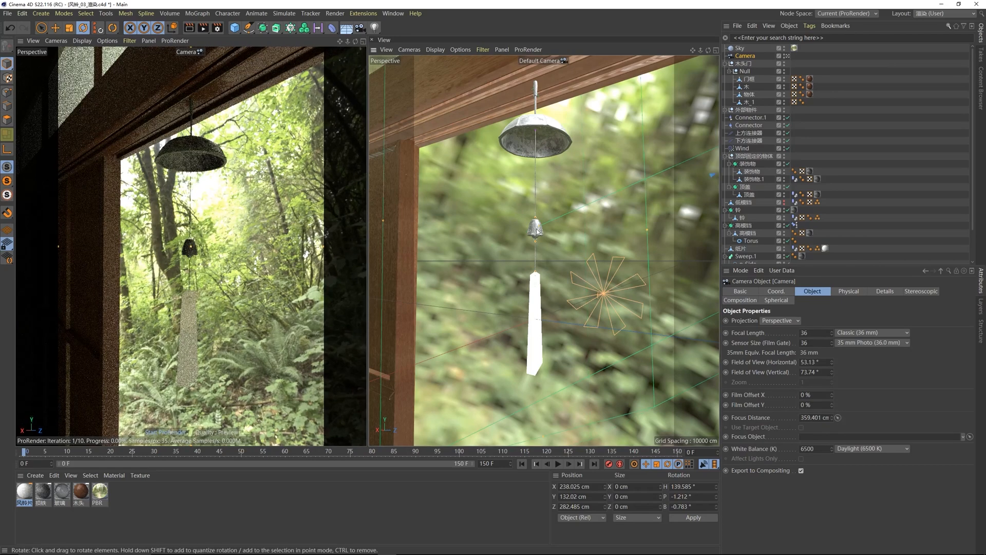
# Step: Make sure Depth of Field is enabled in both the Preview and Offline ProRender settings
pyautogui.click(217, 27)
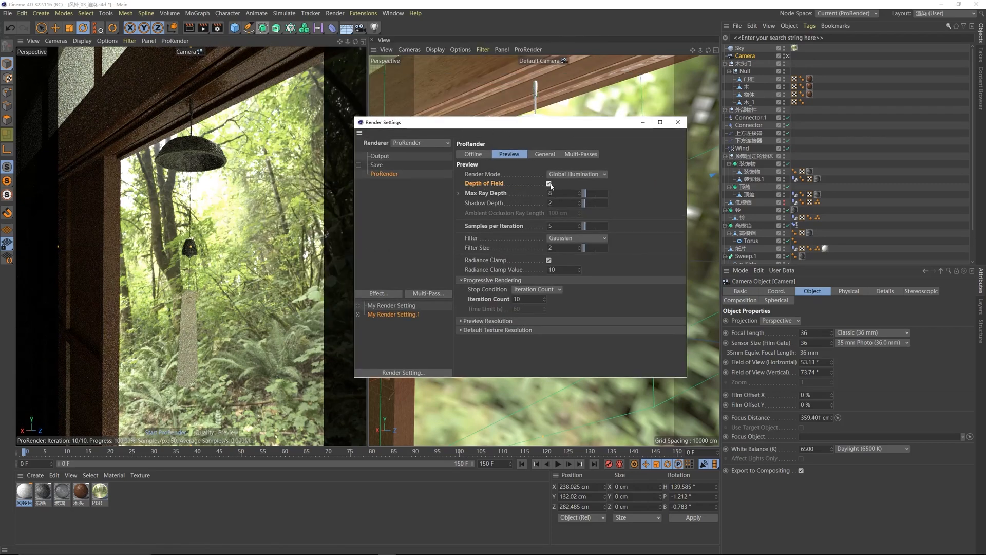
pyautogui.click(473, 154)
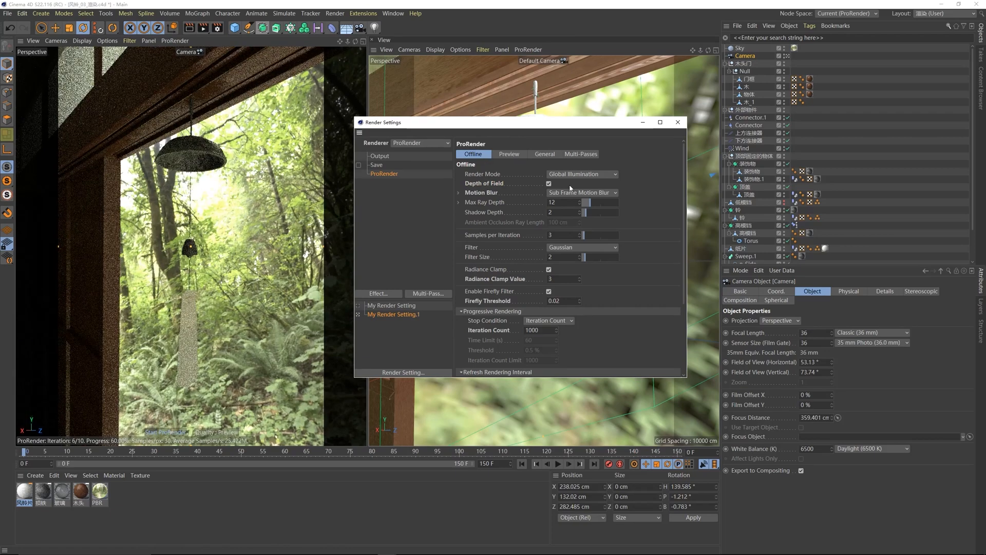
pyautogui.click(508, 155)
pyautogui.click(678, 122)
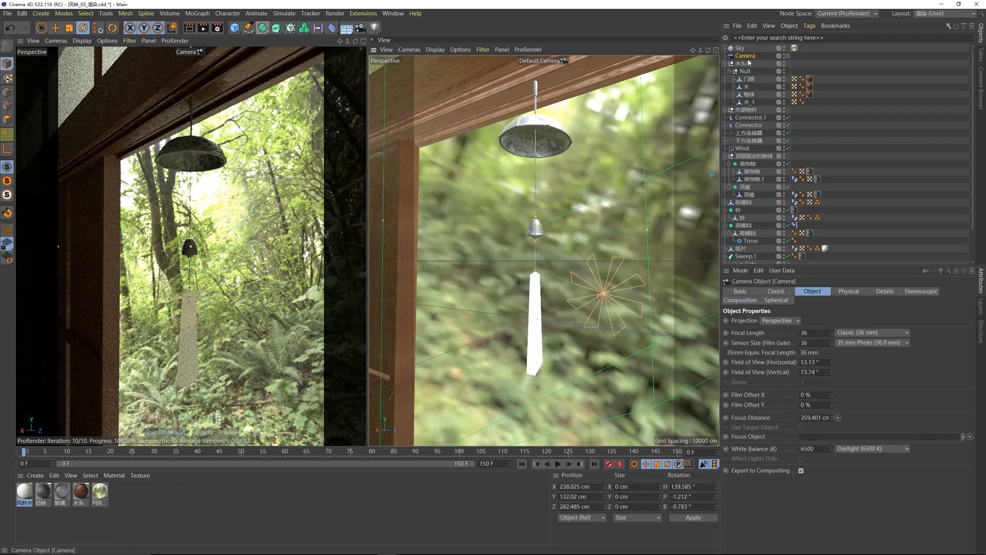
# Step: Try a Camera F-Stop of 1, and set it to 0.3 for a stronger background blur
pyautogui.click(848, 292)
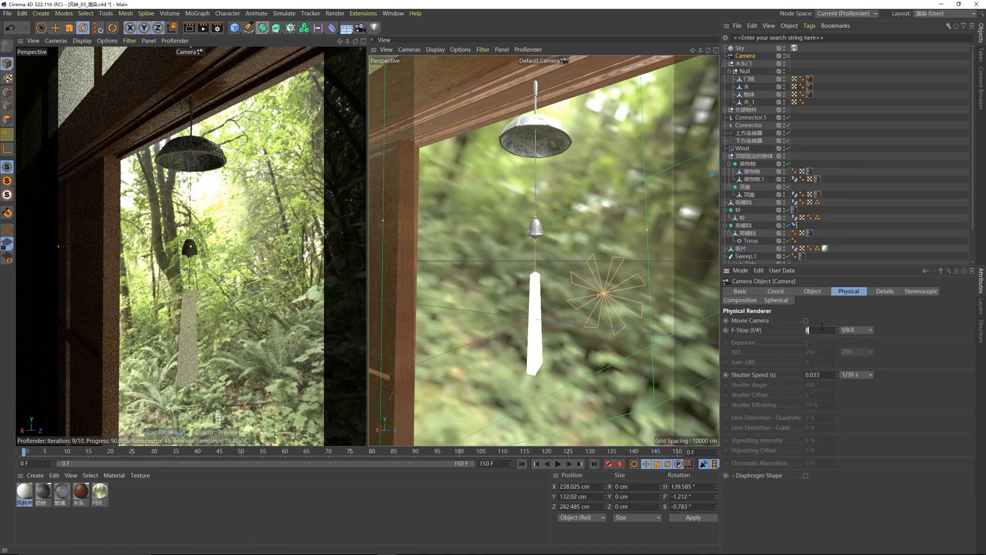
pyautogui.write('1')
pyautogui.press('Return')
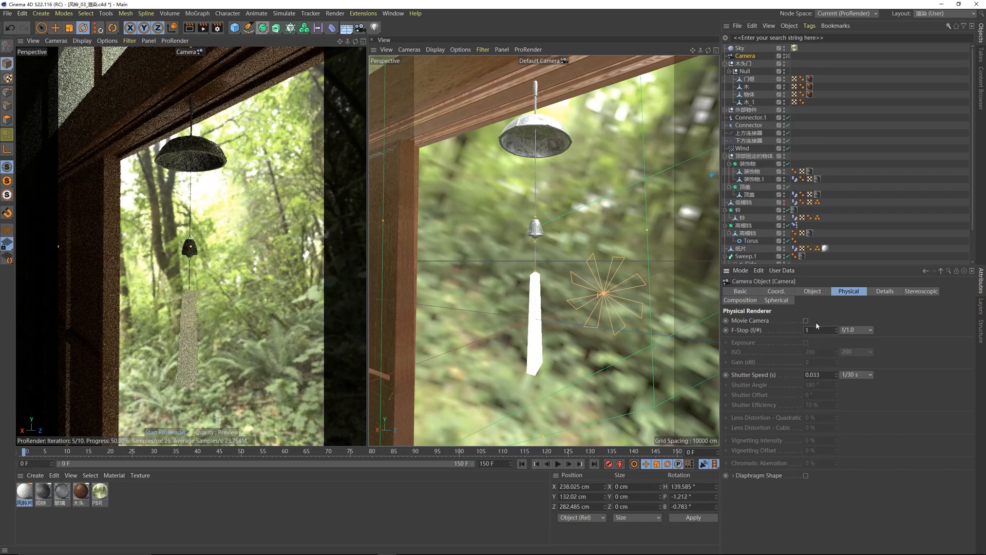
pyautogui.click(824, 330)
pyautogui.press('BackSpace')
pyautogui.write('0.3')
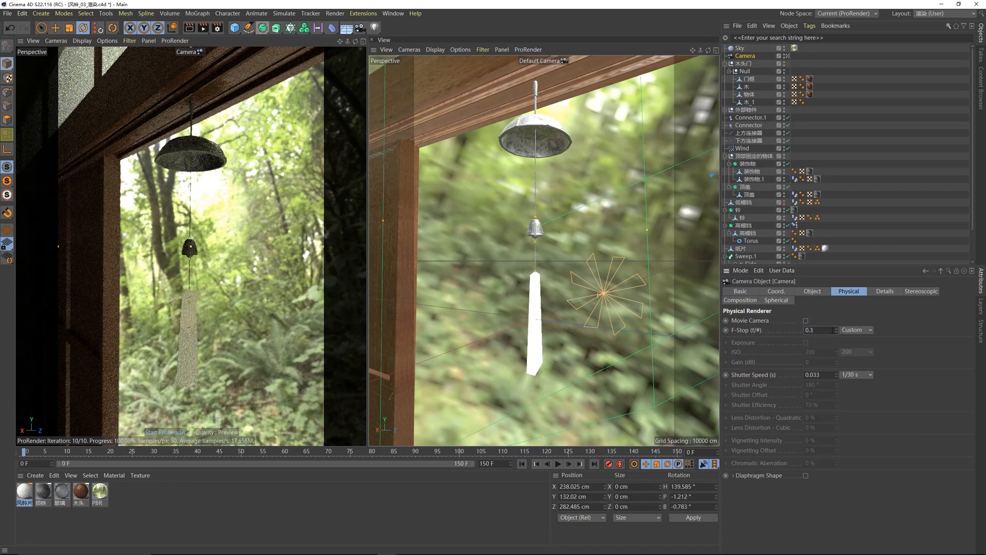
pyautogui.press('Return')
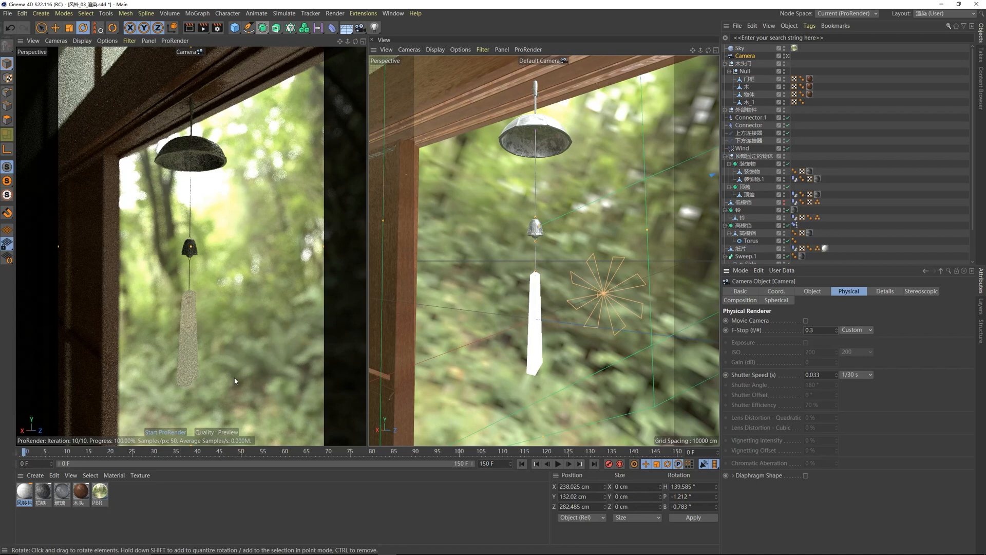
# Step: Add a PBR Light to the scene with the whole door and wind chime in view
pyautogui.click(766, 50)
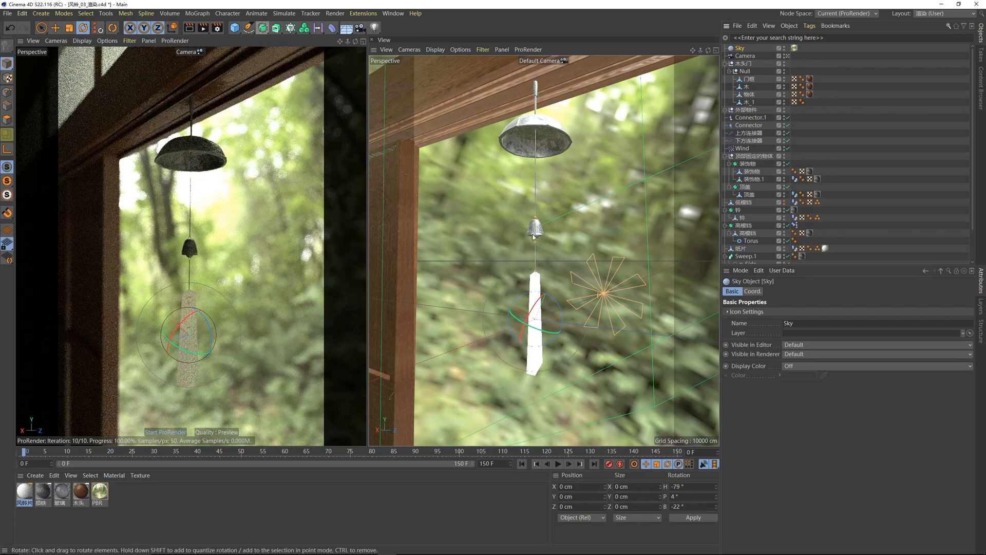
pyautogui.scroll(-6, 534, 237)
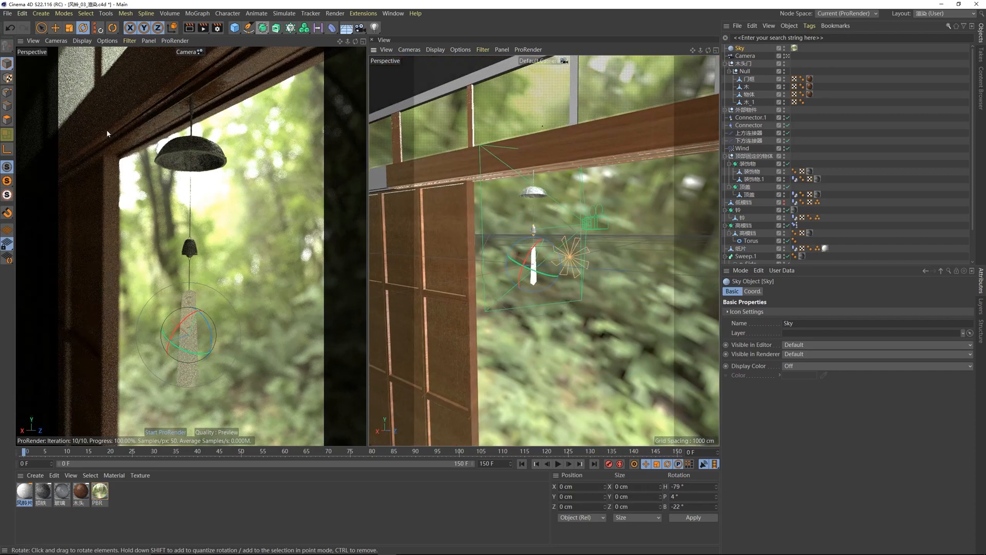
pyautogui.scroll(-3, 546, 228)
pyautogui.keyDown('alt'); pyautogui.moveTo(547, 228); pyautogui.dragTo(548, 237); pyautogui.keyUp('alt')
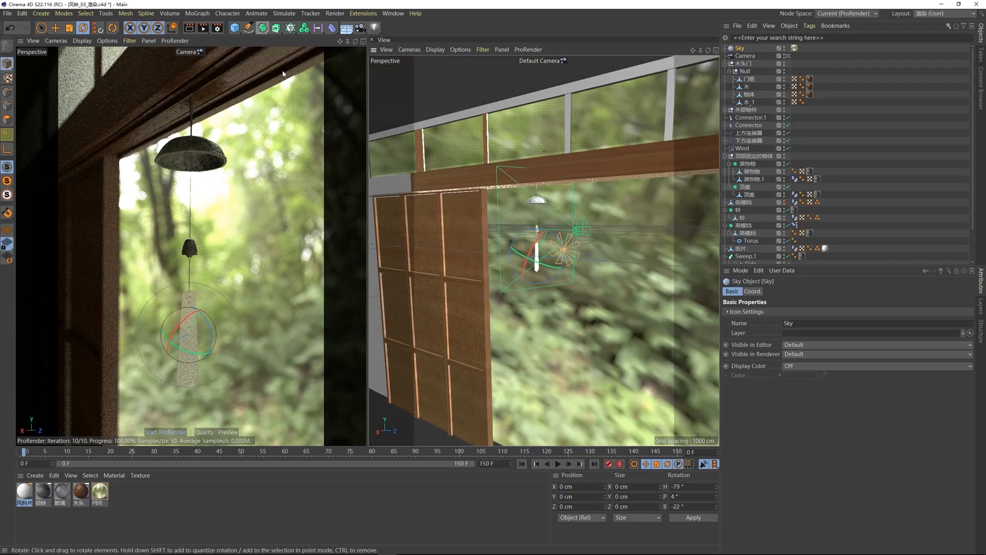
pyautogui.click(375, 28)
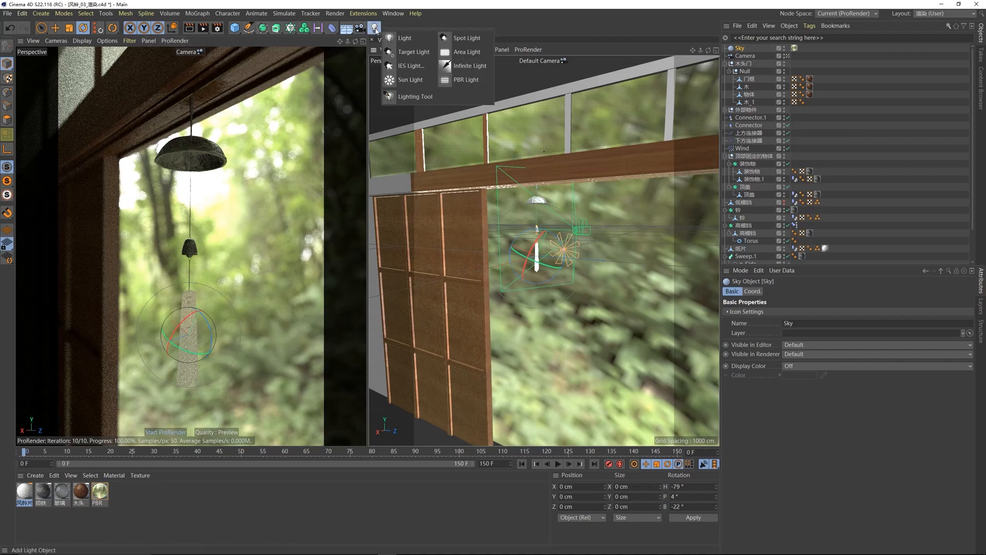
pyautogui.click(464, 80)
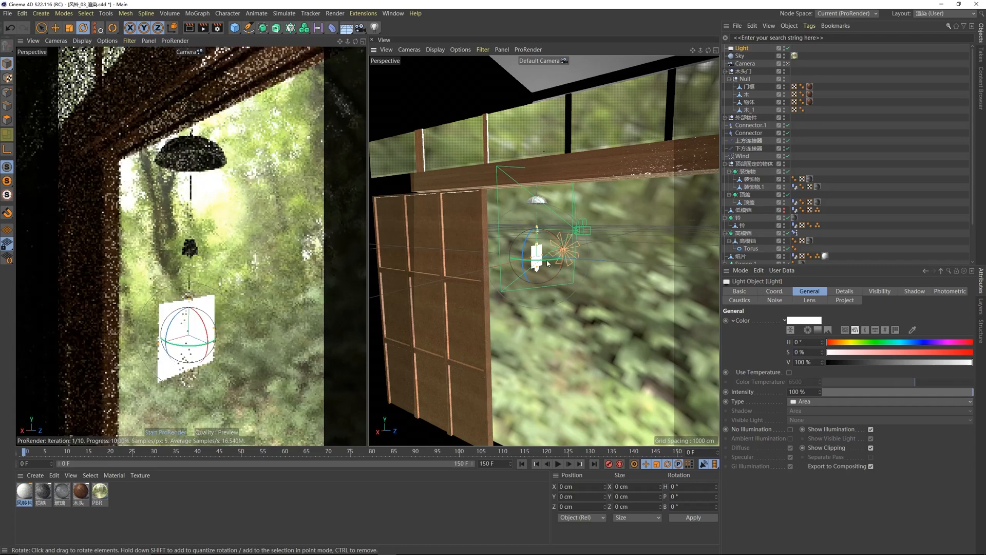
# Step: Move the light away from the wind chime to about Z 392.48 cm and turn its heading to -180°
pyautogui.press('e')
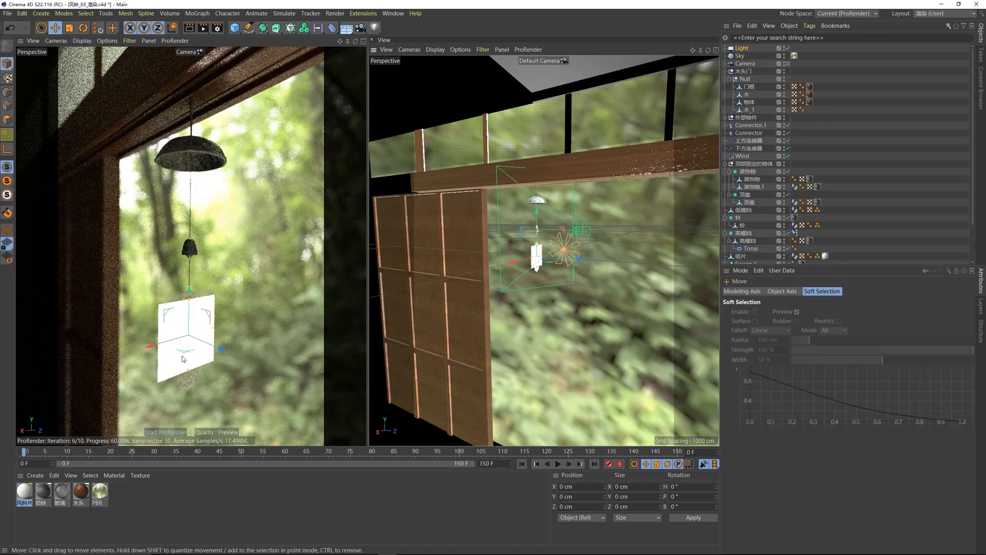
pyautogui.moveTo(577, 259); pyautogui.dragTo(665, 278)
pyautogui.press('r')
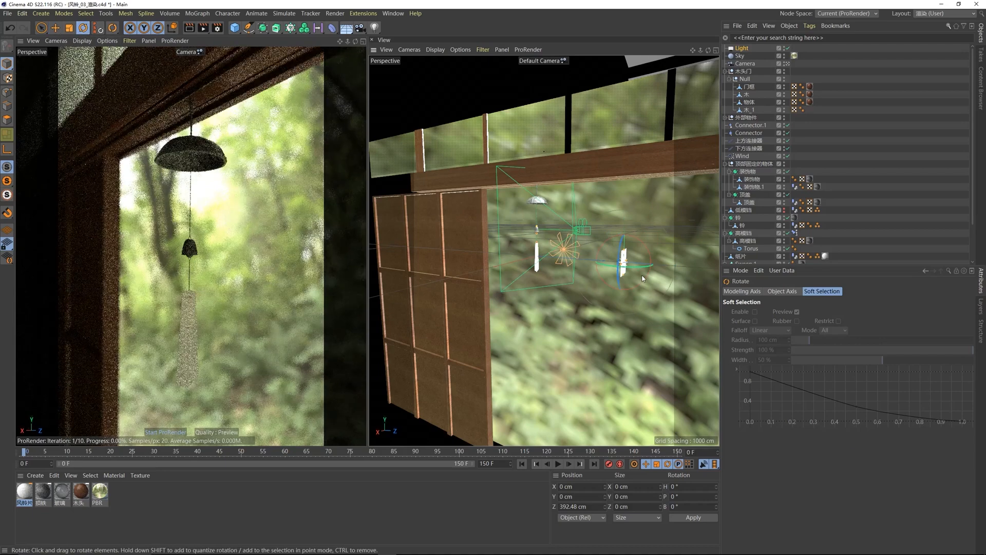
pyautogui.moveTo(643, 268); pyautogui.dragTo(468, 234)
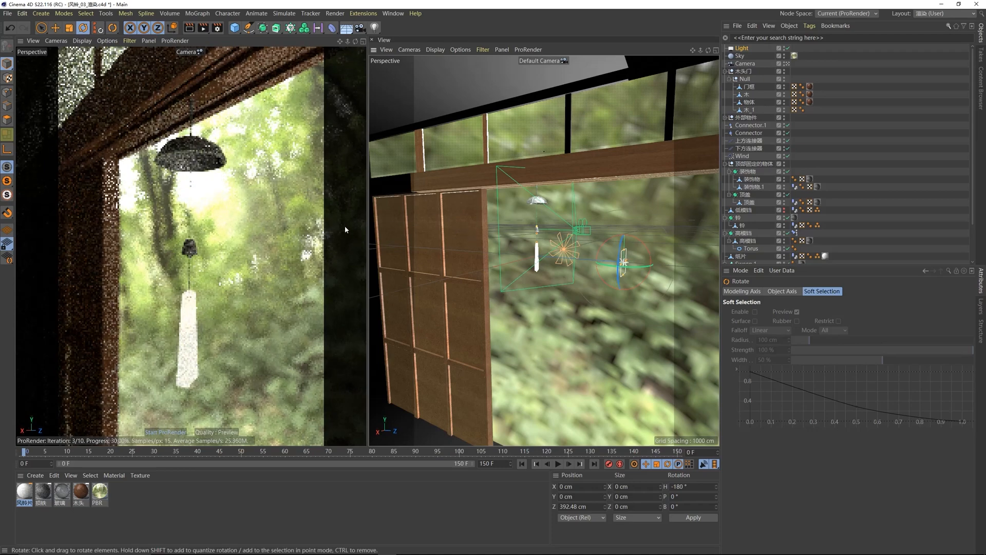
# Step: Shift the light sideways along the X axis to about -264 cm
pyautogui.press('e')
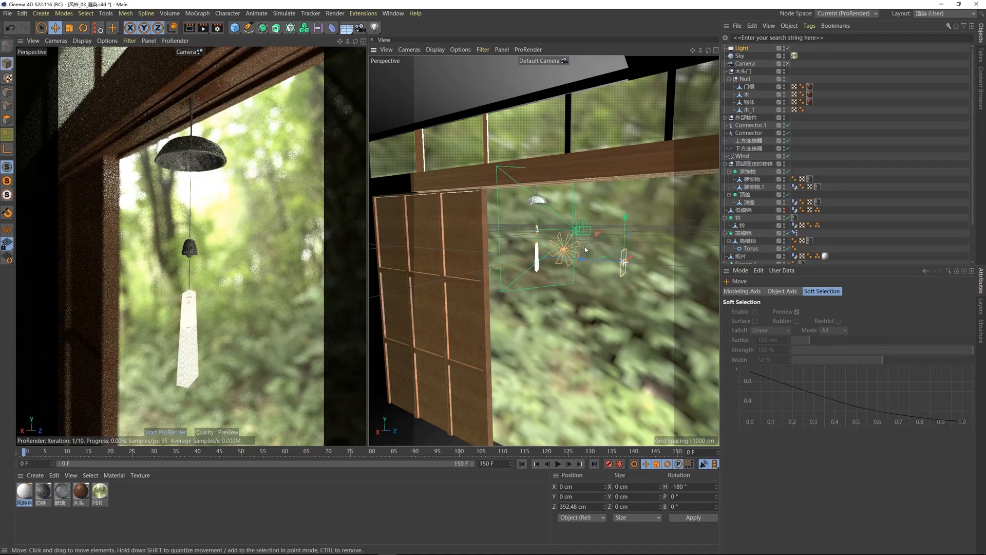
pyautogui.keyDown('alt'); pyautogui.moveTo(600, 250); pyautogui.dragTo(627, 236); pyautogui.keyUp('alt')
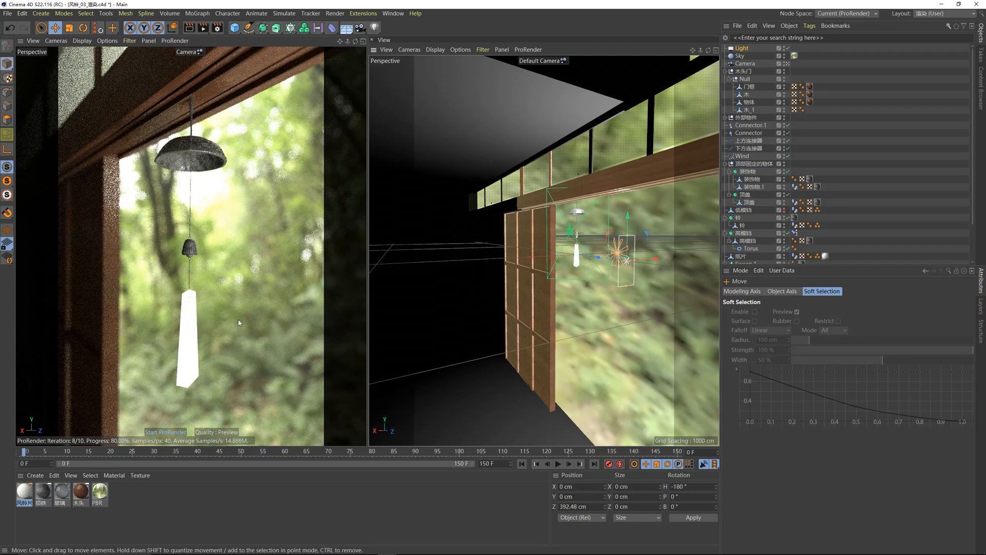
pyautogui.keyDown('alt'); pyautogui.moveTo(663, 269); pyautogui.dragTo(637, 285); pyautogui.keyUp('alt')
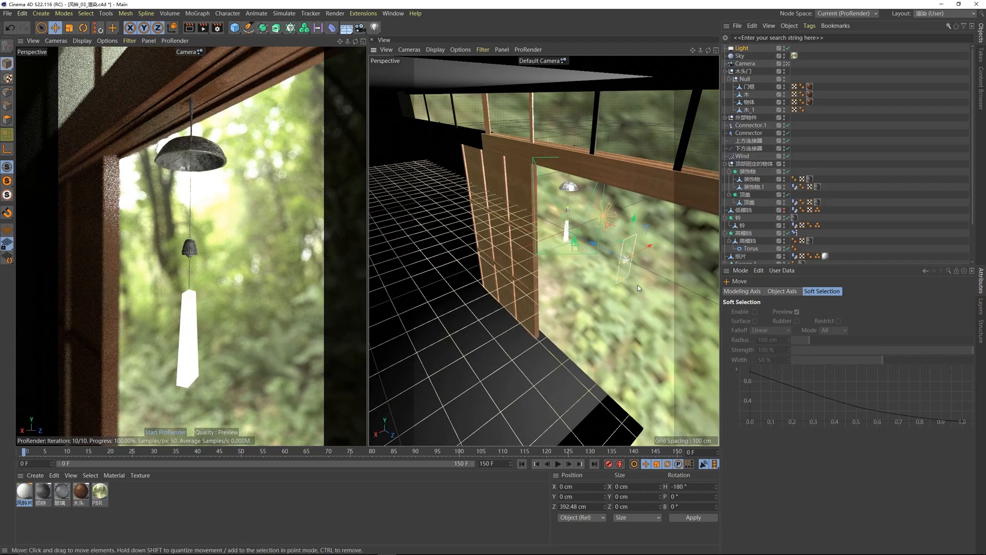
pyautogui.moveTo(647, 249); pyautogui.dragTo(669, 237)
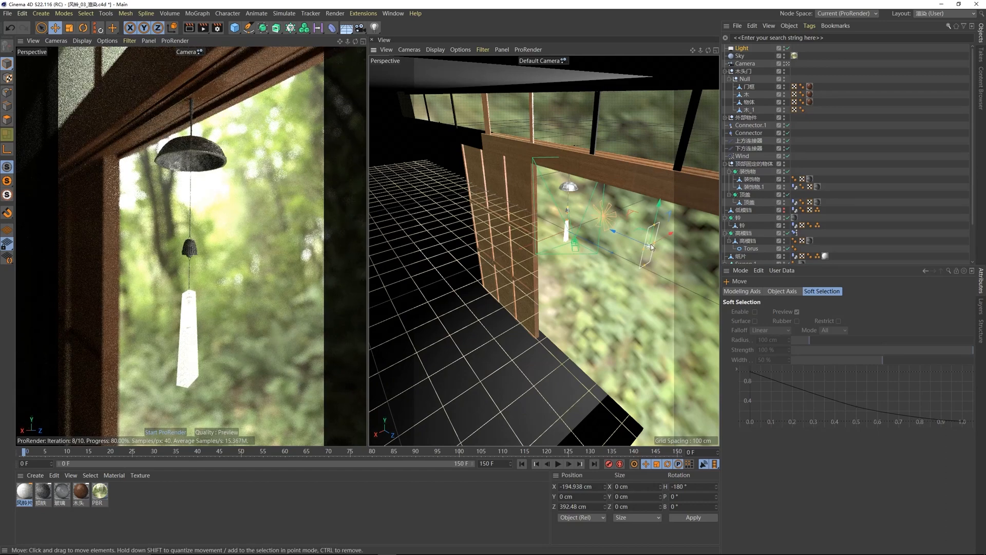
pyautogui.moveTo(650, 247); pyautogui.dragTo(657, 242)
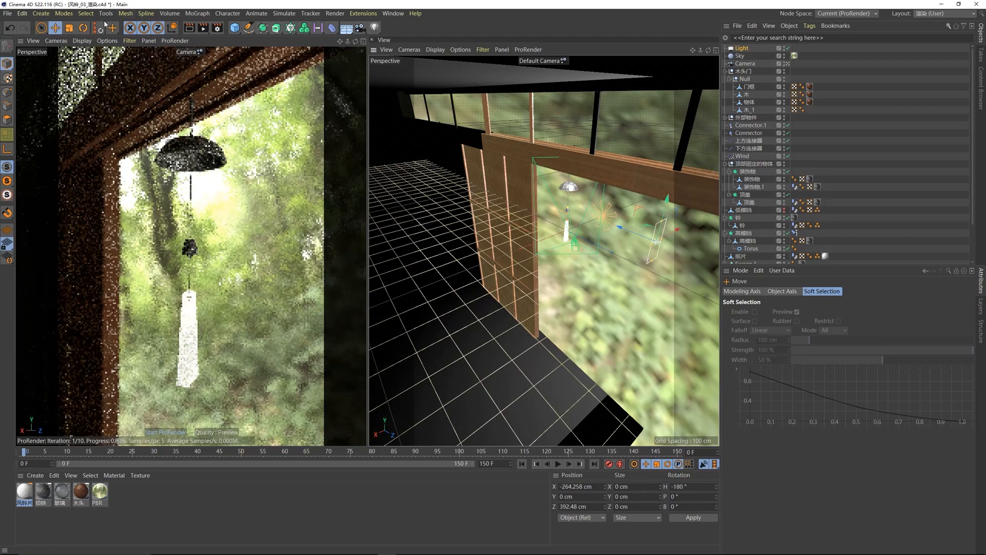
# Step: Rotate the light's heading to about -151.7° and move it to about X -294 cm, Z 395.6 cm
pyautogui.click(83, 27)
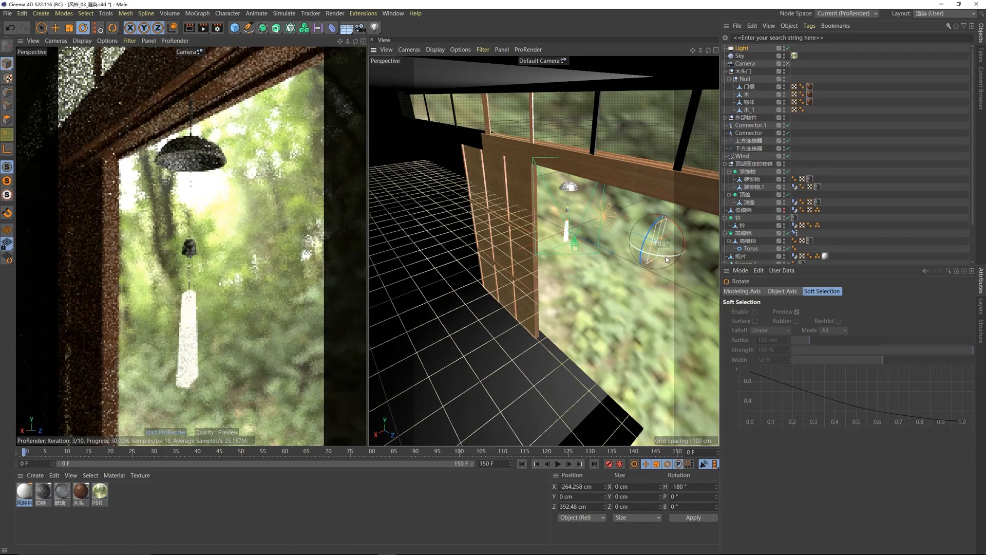
pyautogui.moveTo(666, 259); pyautogui.dragTo(681, 261)
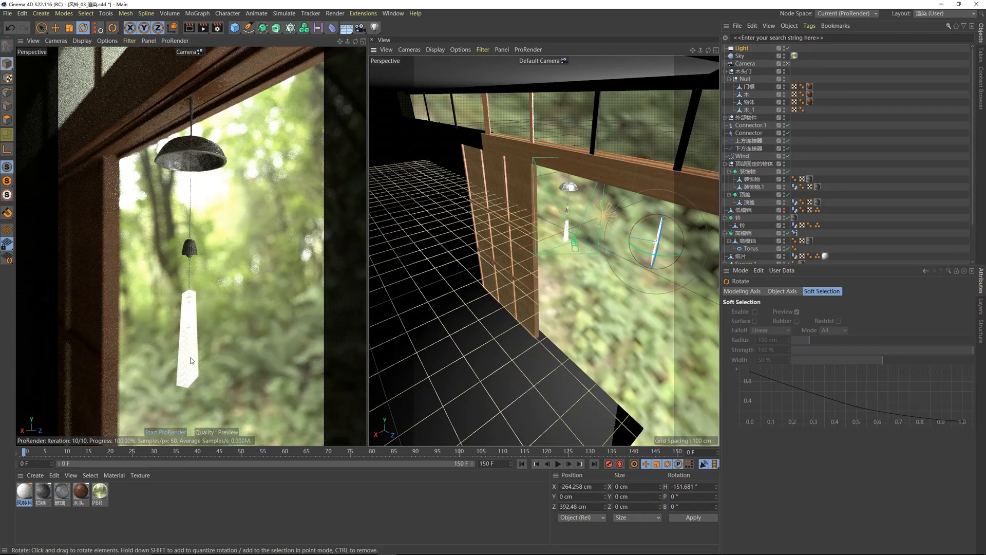
pyautogui.click(55, 28)
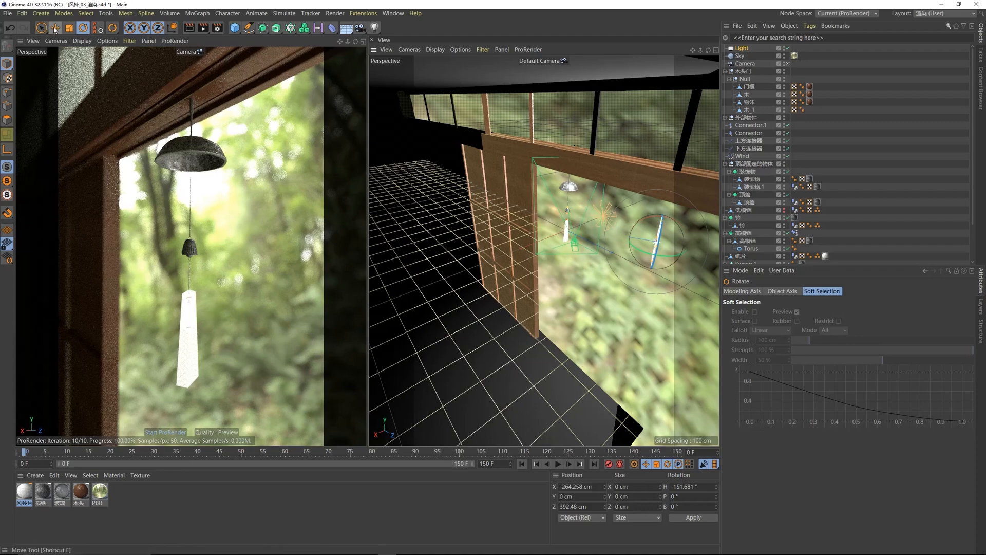
pyautogui.moveTo(637, 238); pyautogui.dragTo(659, 238)
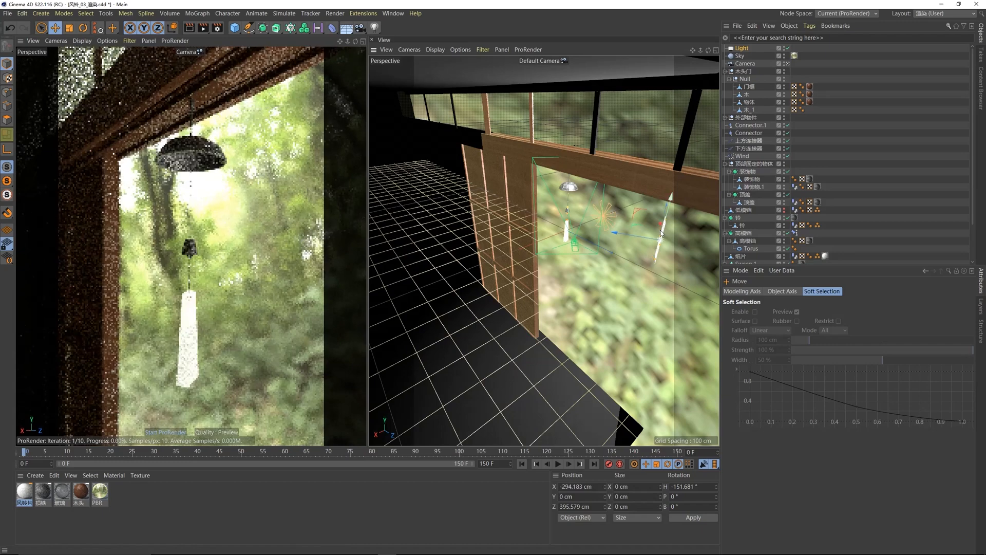
# Step: Try Intensity values of 50 % and 70 % for the light
pyautogui.click(741, 48)
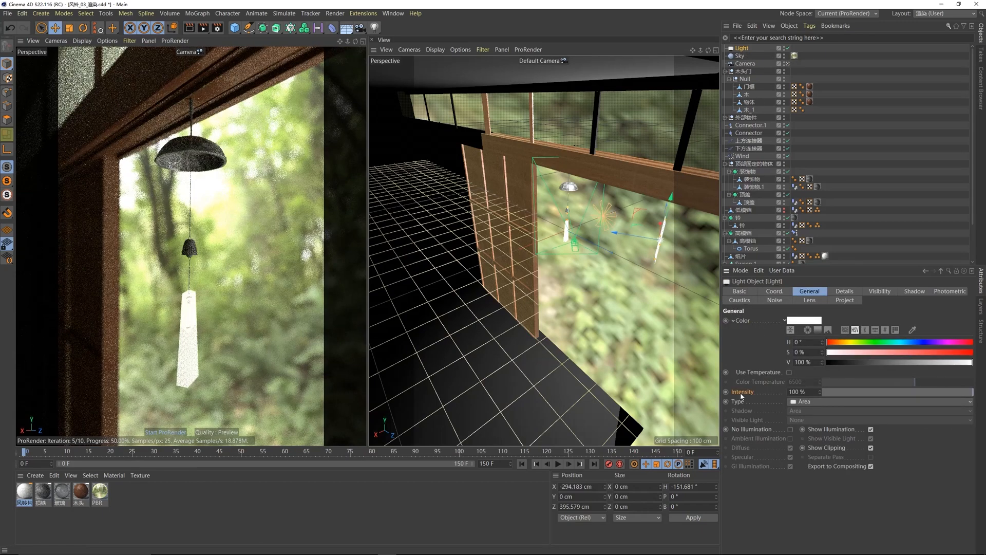
pyautogui.click(791, 391)
pyautogui.write('50')
pyautogui.press('Return')
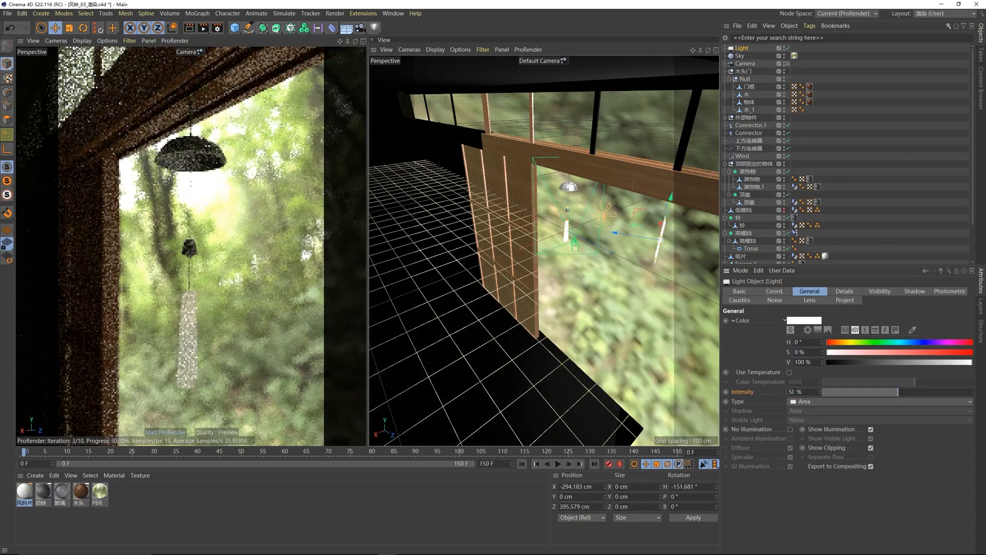
pyautogui.click(791, 392)
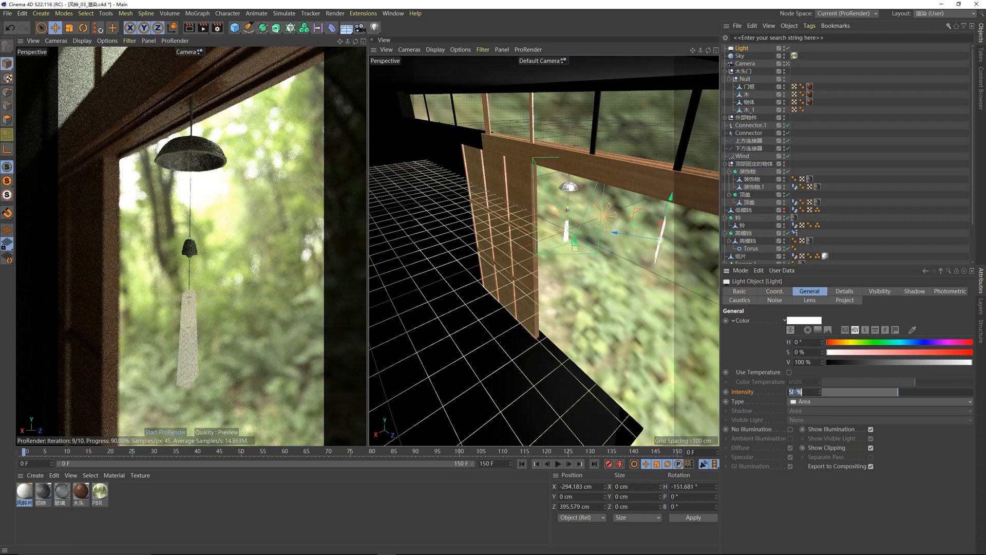
pyautogui.write('70')
pyautogui.press('Return')
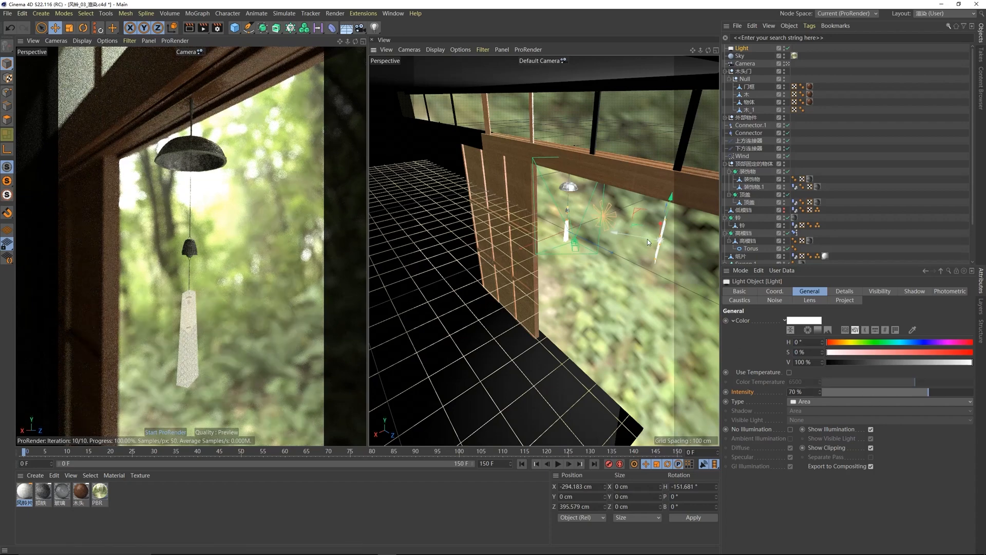
# Step: Move the light closer to the wind chime, to about X -276 cm, Z 362 cm, and set its Intensity to 80 %
pyautogui.moveTo(648, 242); pyautogui.dragTo(640, 241)
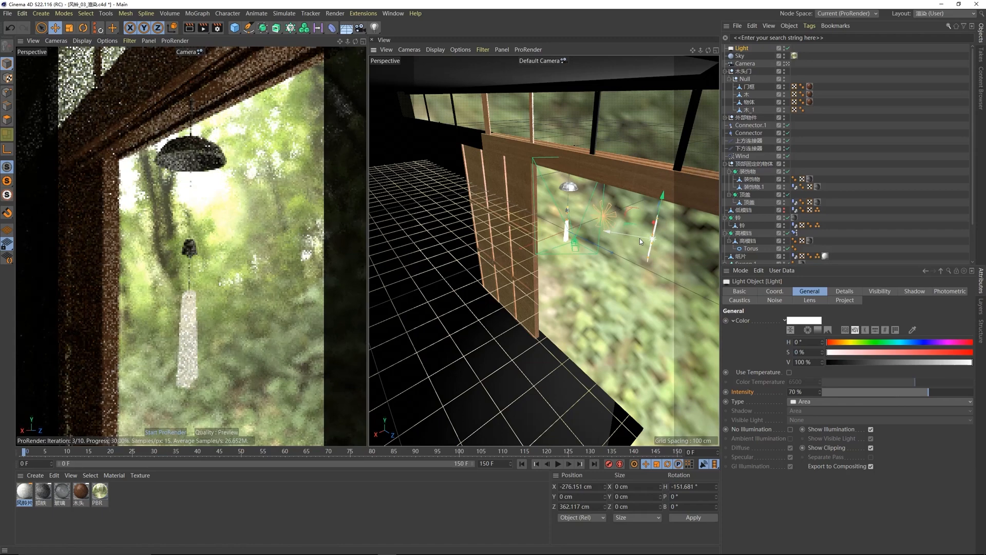
pyautogui.click(807, 391)
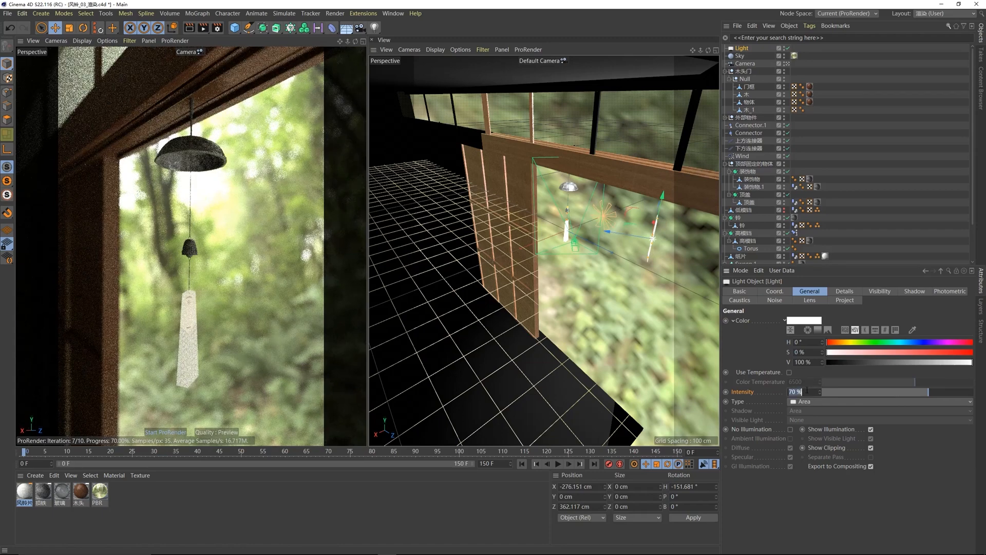
pyautogui.write('80')
pyautogui.press('Return')
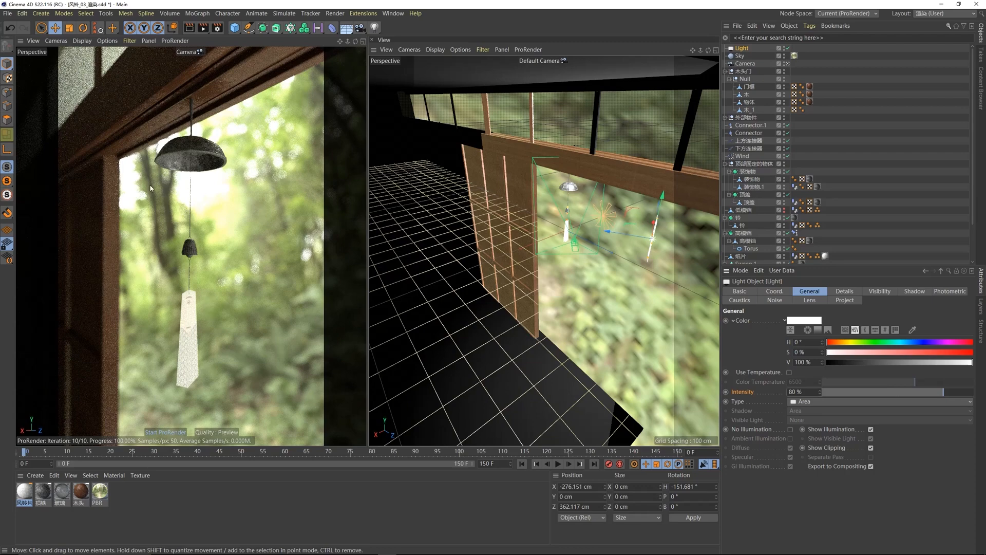
# Step: Turn the light off and back on to compare its effect in the ProRender preview
pyautogui.click(737, 48)
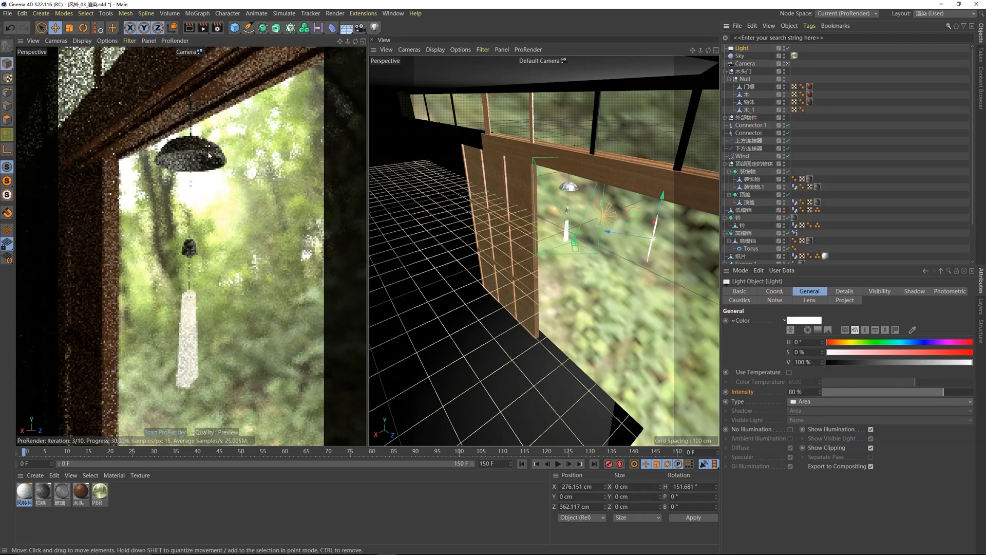
pyautogui.click(787, 49)
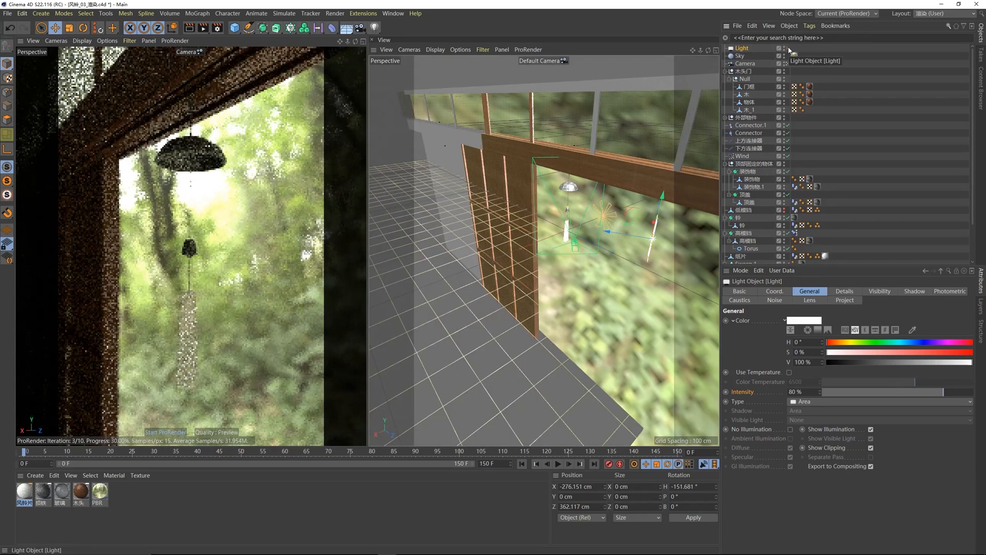
pyautogui.click(788, 49)
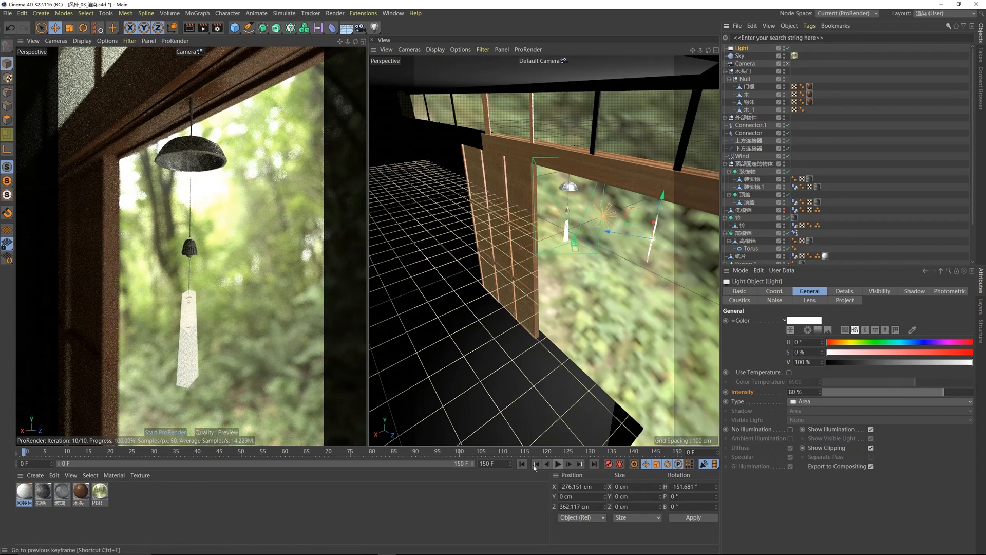
# Step: Play the wind chime animation, rewind to the first frame, and replay it from a closer view
pyautogui.click(559, 464)
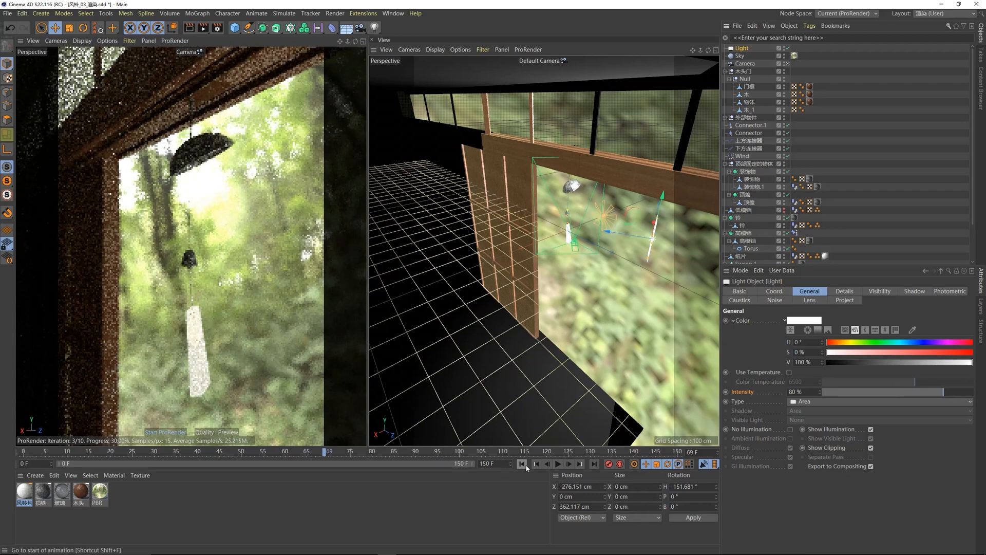
pyautogui.click(521, 464)
pyautogui.keyDown('alt'); pyautogui.moveTo(569, 189); pyautogui.dragTo(570, 176); pyautogui.keyUp('alt')
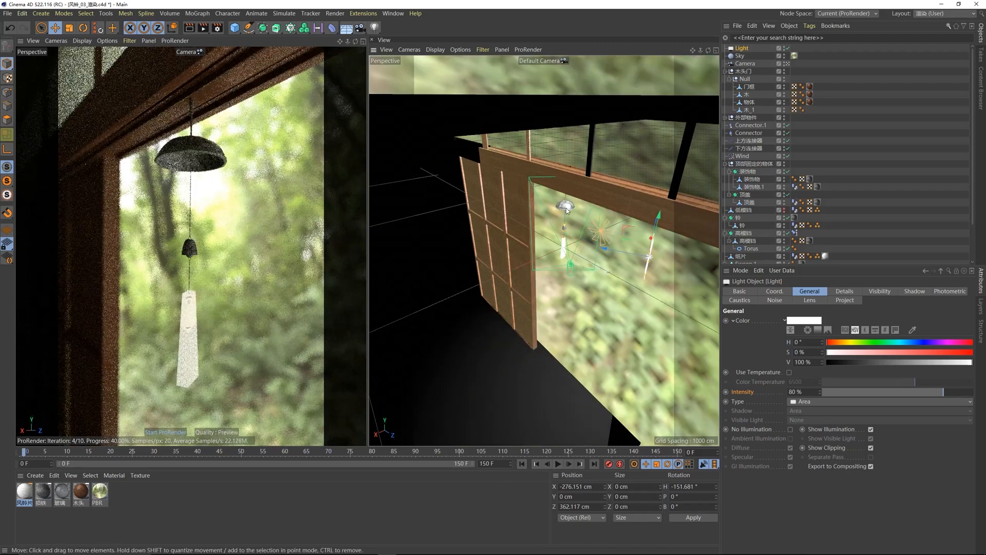
pyautogui.keyDown('alt'); pyautogui.moveTo(570, 177); pyautogui.dragTo(567, 196, button='middle'); pyautogui.keyUp('alt')
pyautogui.keyDown('alt'); pyautogui.moveTo(567, 194); pyautogui.dragTo(562, 224); pyautogui.keyUp('alt')
pyautogui.scroll(5, 565, 204)
pyautogui.click(559, 464)
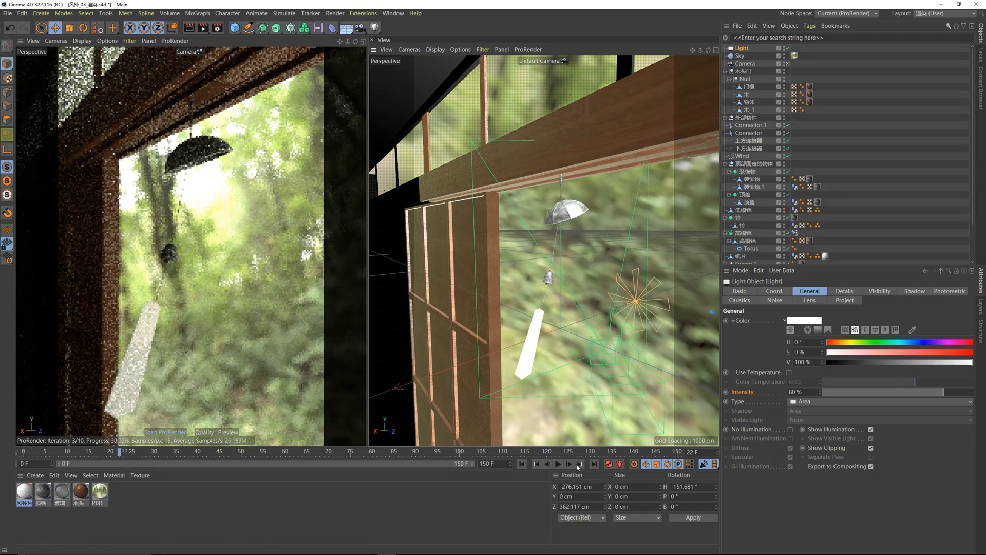
pyautogui.click(558, 466)
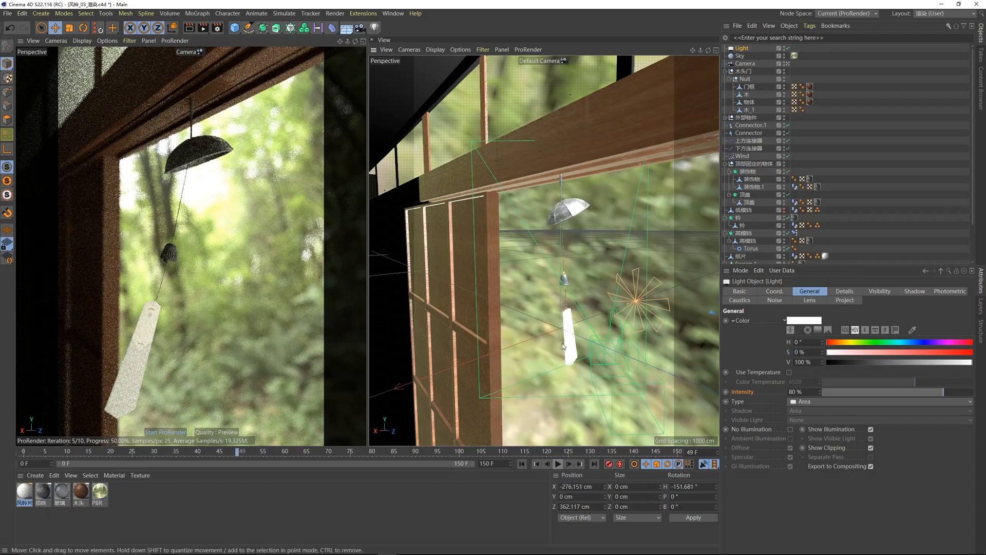
# Step: Select the wind chime's 顶盖 cap and play the animation from the first frame to check its swing
pyautogui.keyDown('alt'); pyautogui.moveTo(563, 308); pyautogui.dragTo(570, 221); pyautogui.keyUp('alt')
pyautogui.click(571, 214)
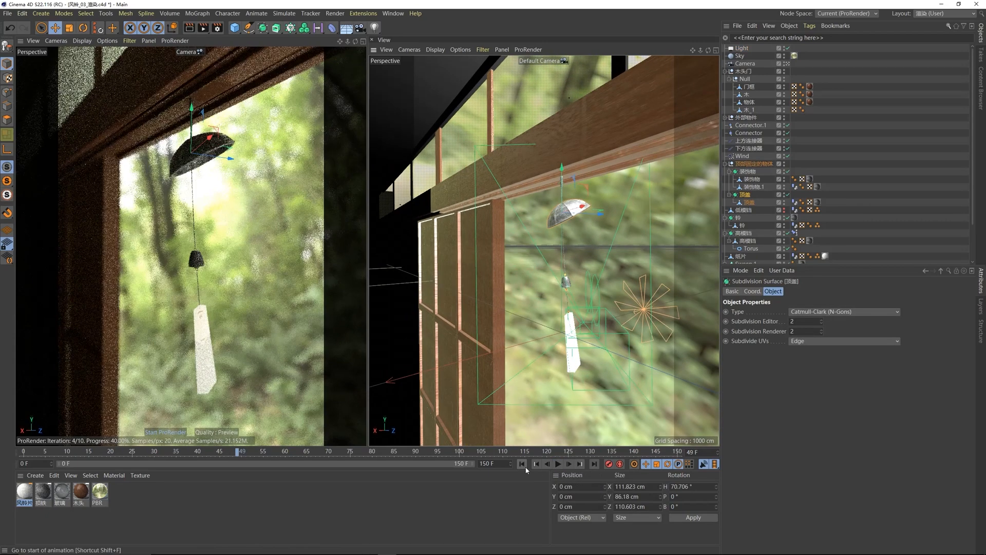
pyautogui.click(521, 464)
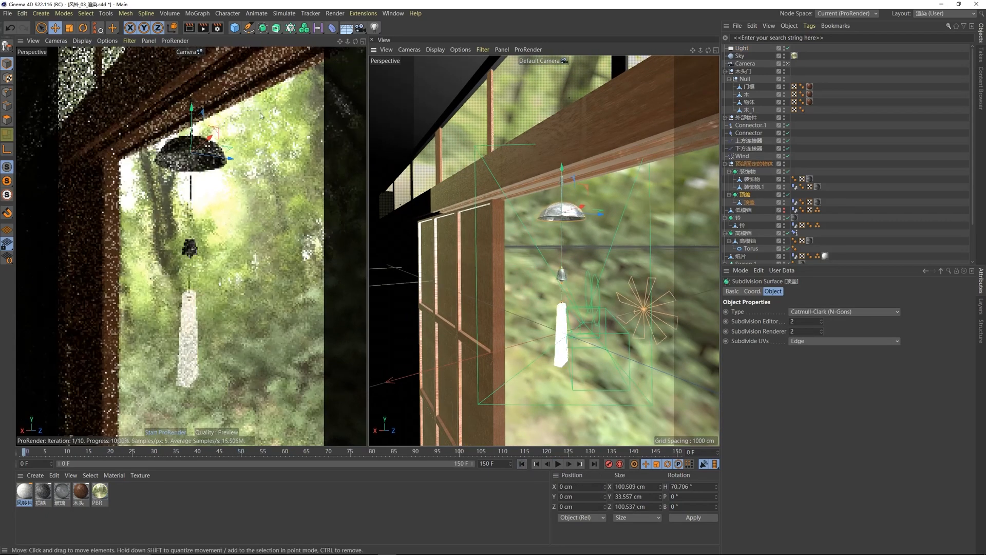
pyautogui.click(559, 465)
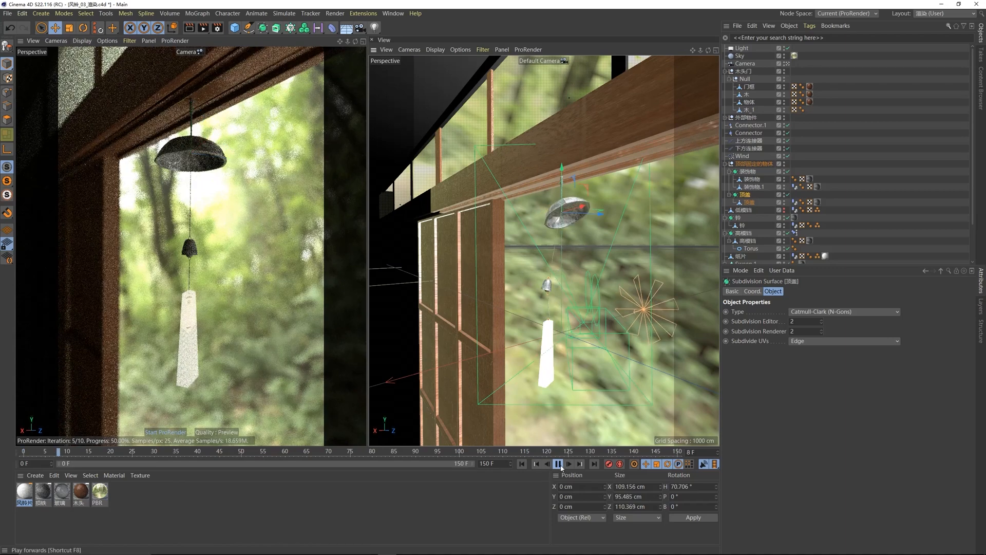
pyautogui.click(558, 465)
# Step: Rotate the 顶盖 cap's heading to about 123°, check the swing in playback, and rewind to the first frame with nothing selected
pyautogui.click(85, 28)
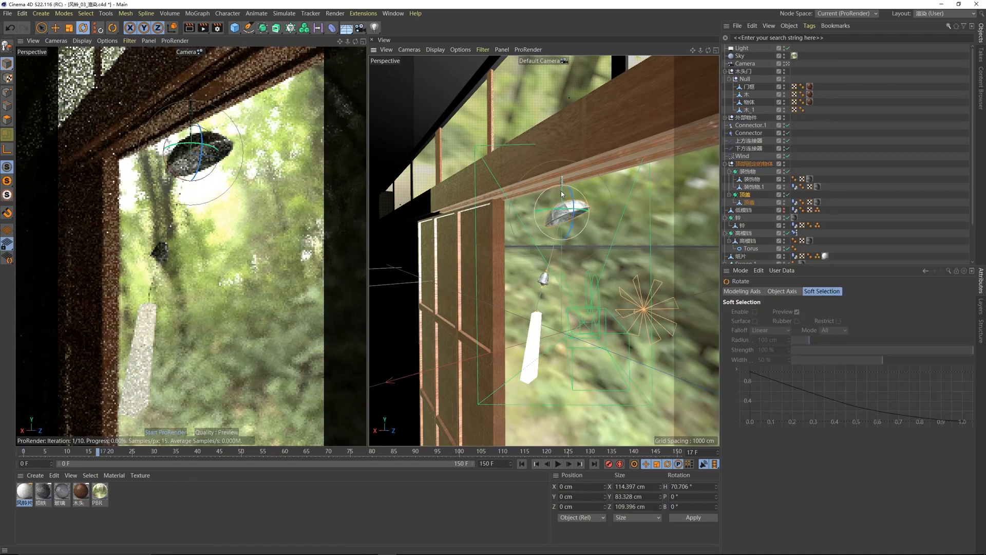
pyautogui.moveTo(569, 207); pyautogui.dragTo(607, 207)
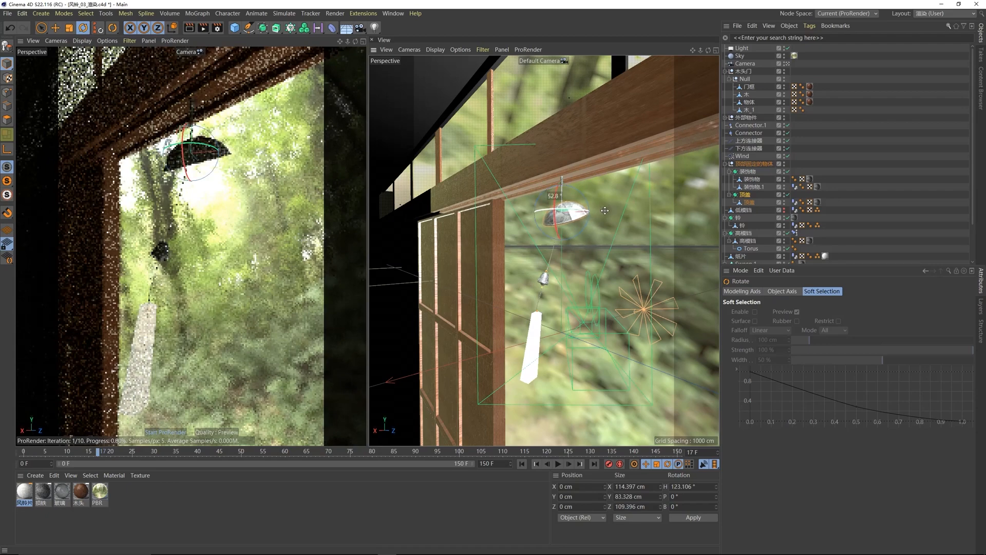
pyautogui.click(536, 464)
pyautogui.click(558, 464)
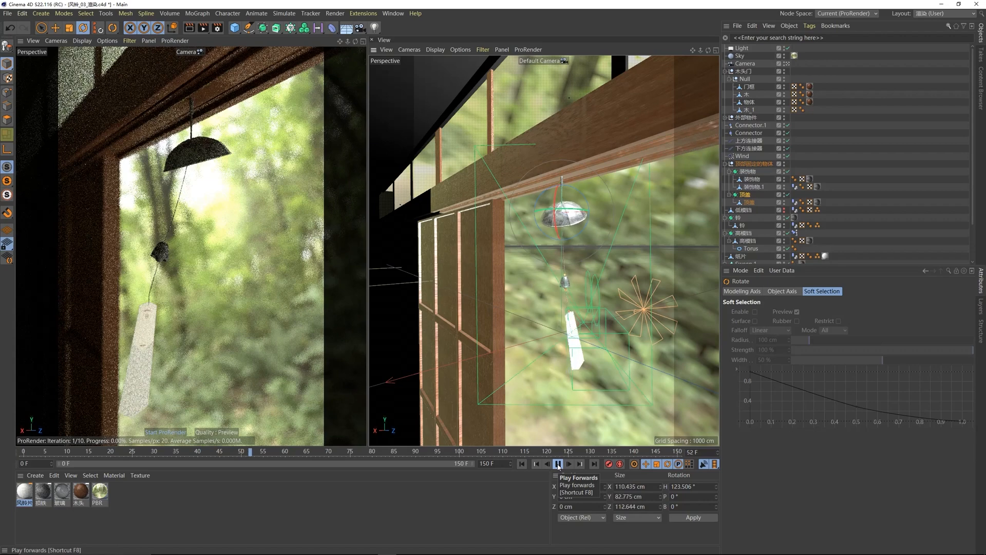
pyautogui.click(558, 464)
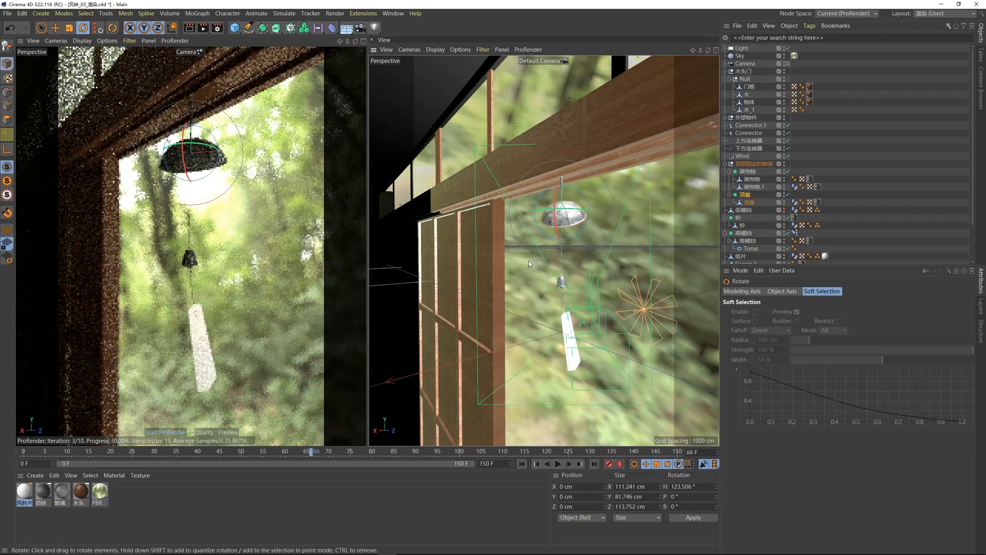
pyautogui.hotkey('shift', 'f')
pyautogui.click(244, 281)
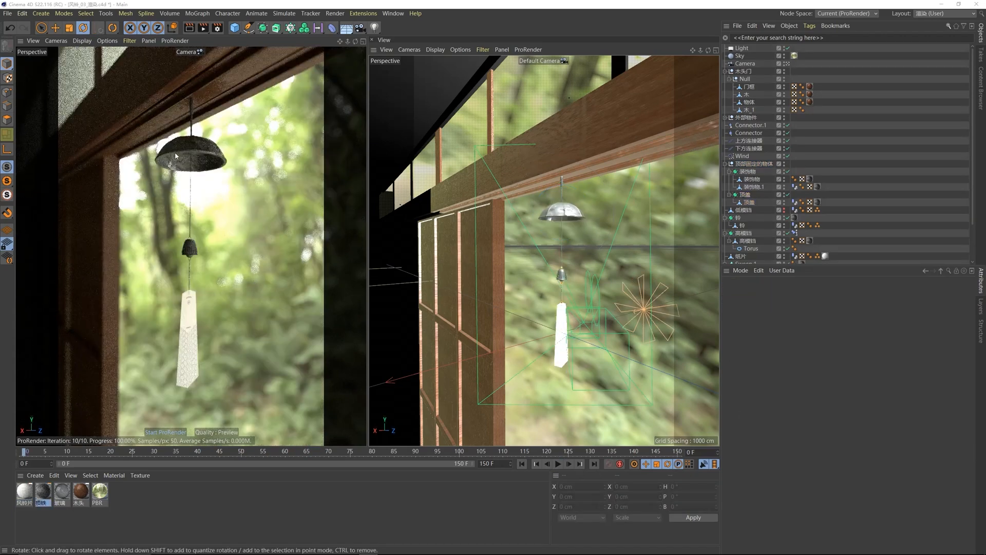
# Step: Open the metal material's nodes and fine-tune the Clamp node's maximum colour to a near-black grey
pyautogui.doubleClick(43, 491)
pyautogui.moveTo(332, 154); pyautogui.dragTo(443, 144)
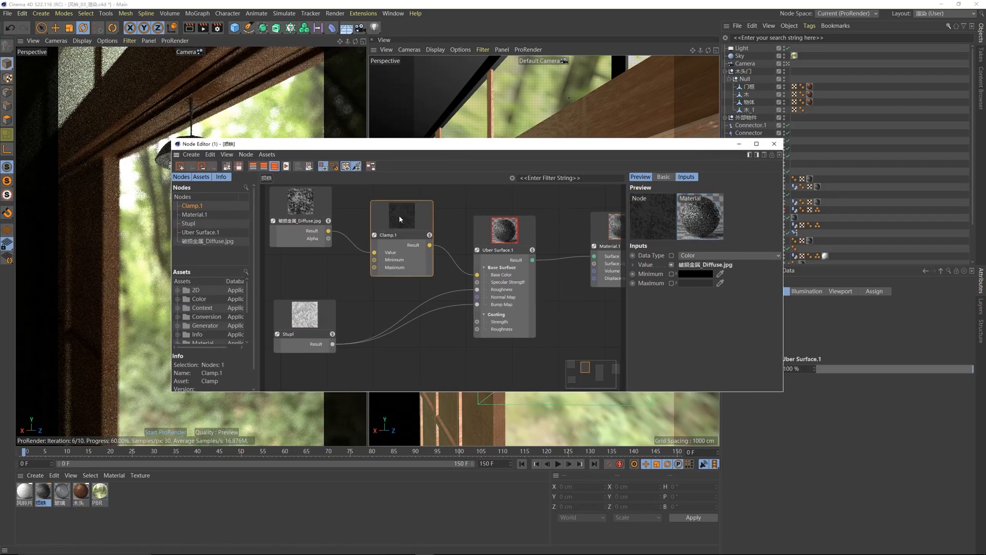
pyautogui.click(685, 283)
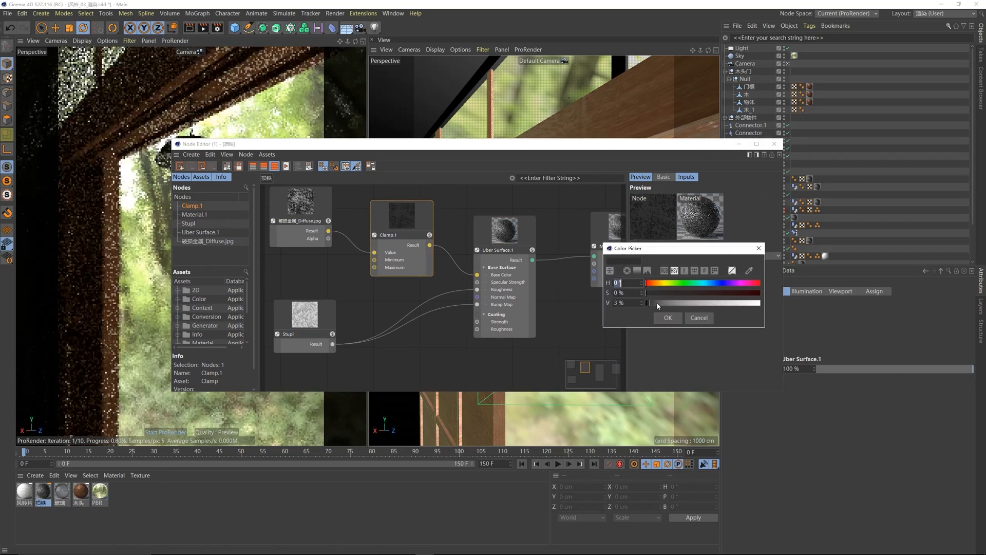
pyautogui.click(648, 303)
pyautogui.click(661, 317)
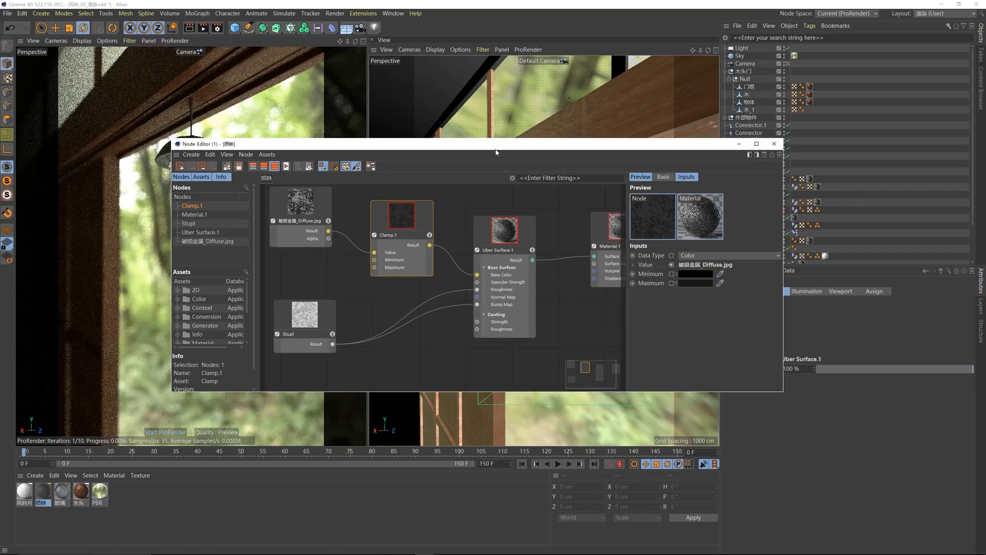
pyautogui.moveTo(495, 145); pyautogui.dragTo(609, 189)
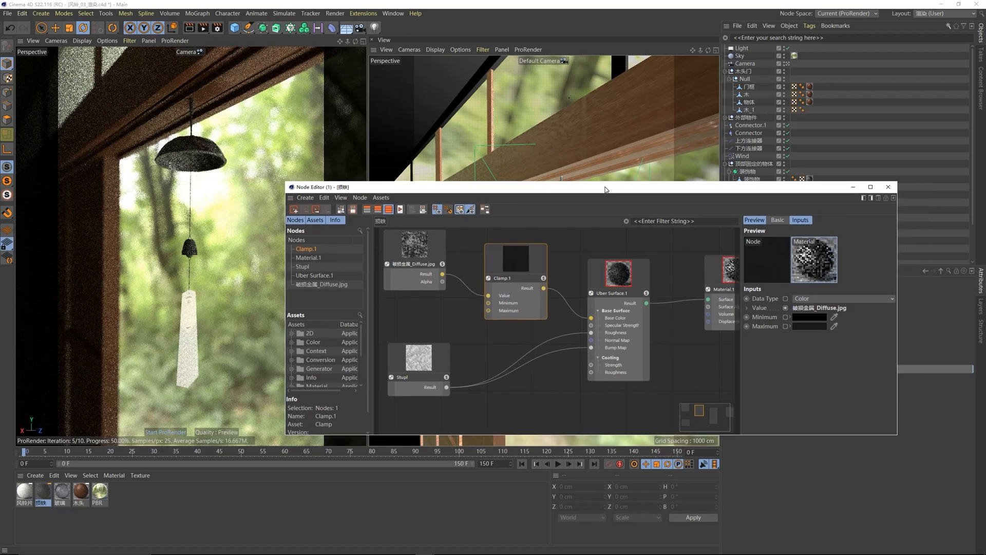
pyautogui.click(798, 327)
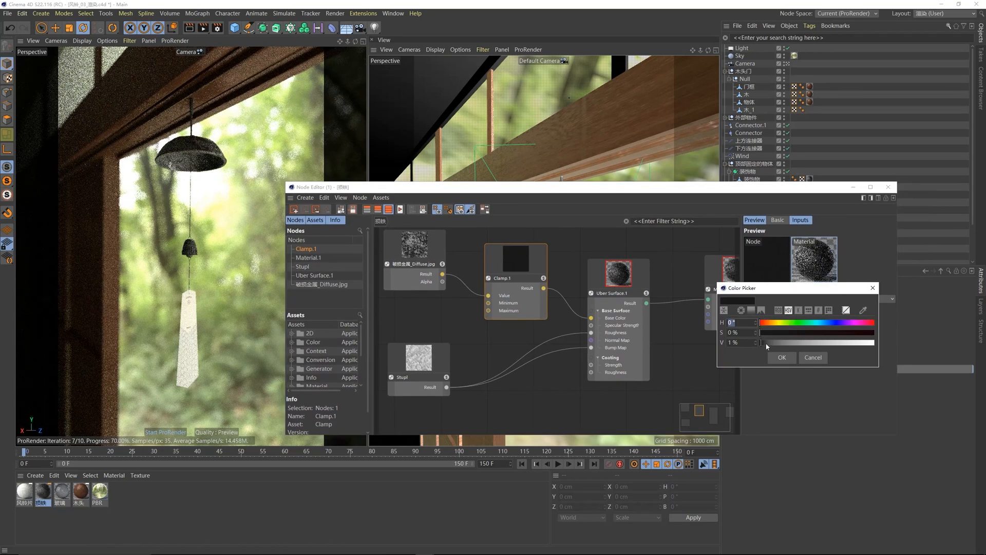
pyautogui.click(776, 357)
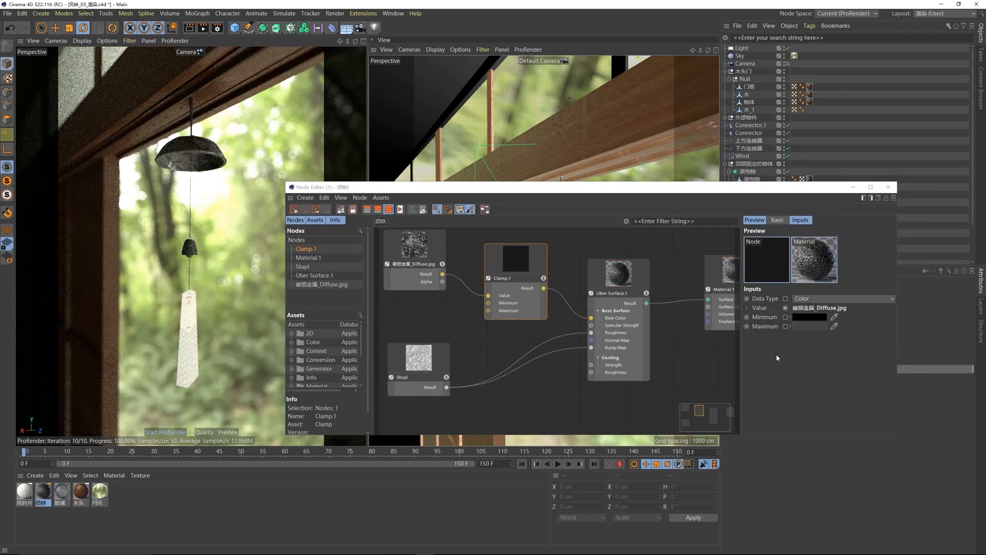
# Step: Try IOR values of 1.3 and 1.4 on the metal material's Uber Surface node
pyautogui.click(591, 290)
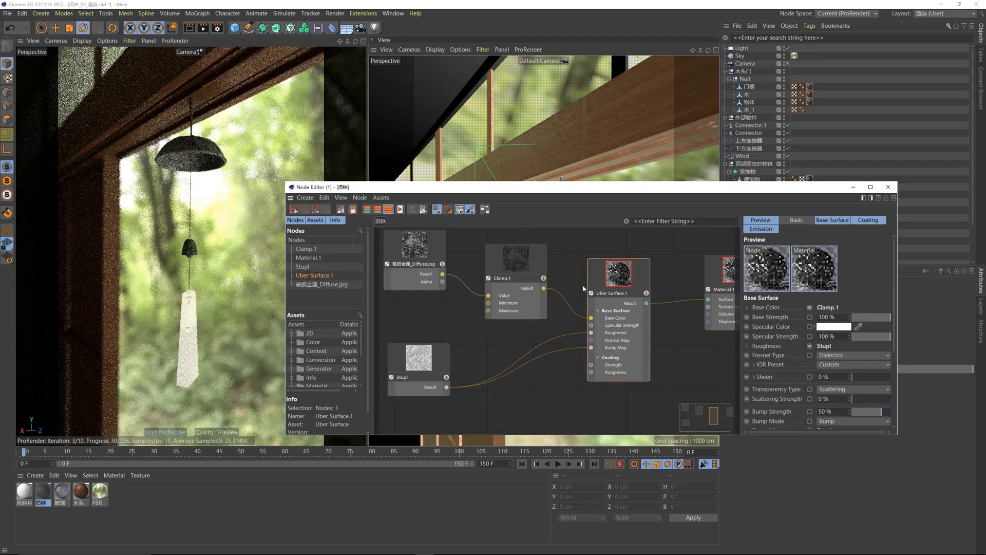
pyautogui.click(754, 364)
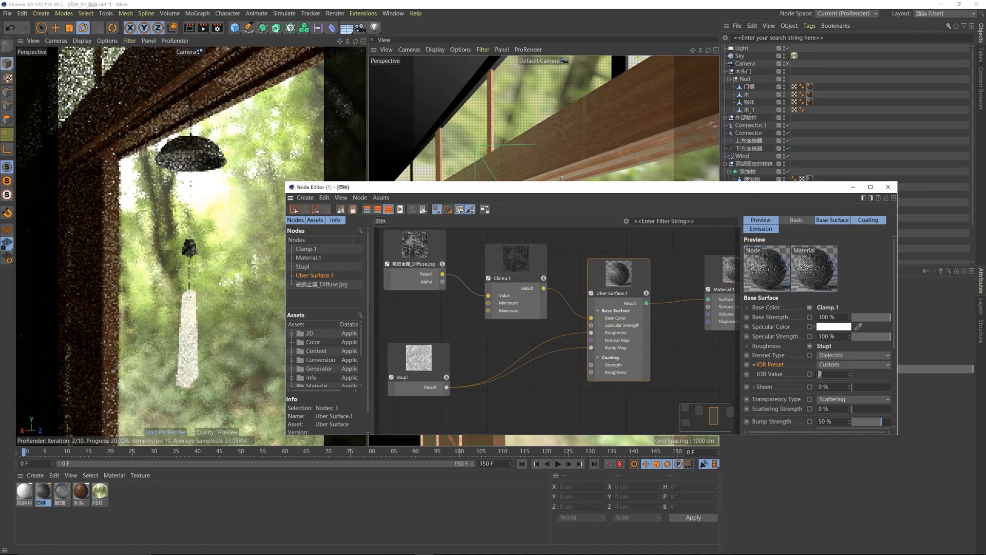
pyautogui.write('1.3')
pyautogui.press('Return')
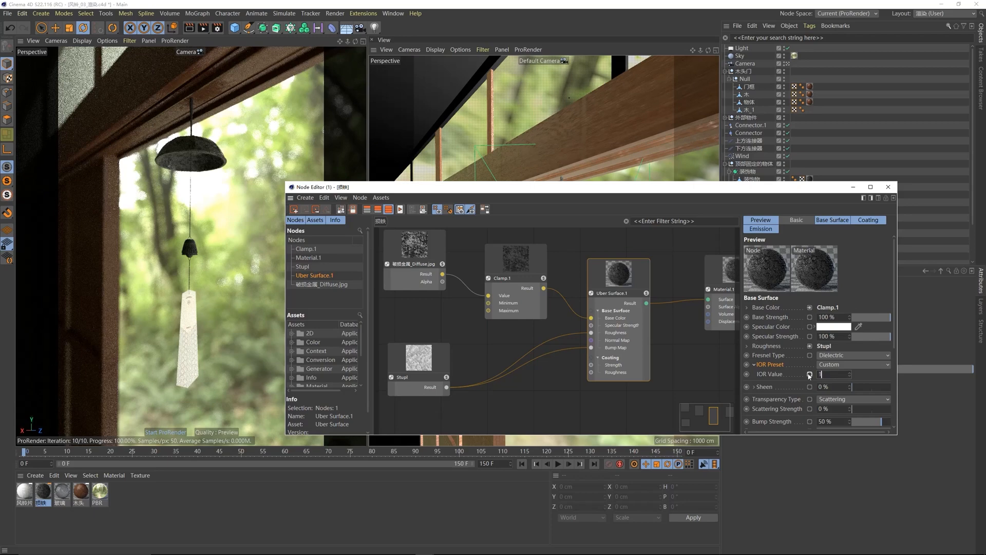
pyautogui.write('.4')
pyautogui.press('Return')
# Step: Tilt the area light to a pitch of about -17° and raise it to a Y position of about 249 cm
pyautogui.moveTo(569, 196); pyautogui.dragTo(559, 383)
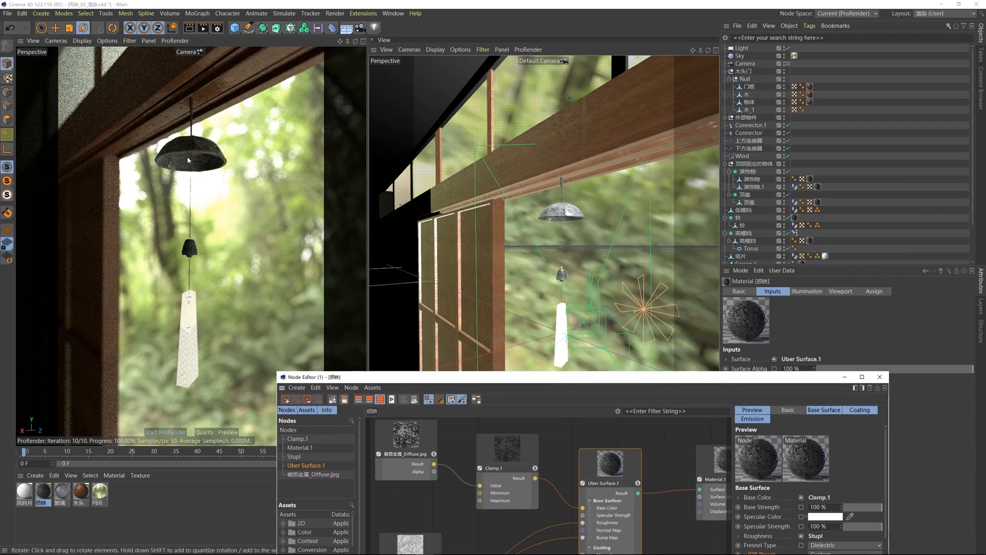
pyautogui.keyDown('alt'); pyautogui.moveTo(462, 224); pyautogui.dragTo(631, 302); pyautogui.keyUp('alt')
pyautogui.click(643, 298)
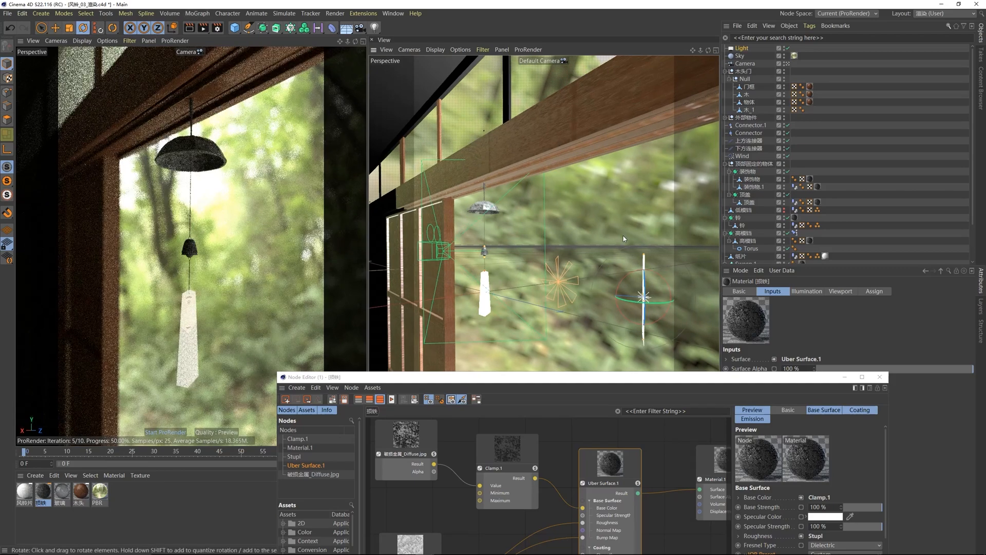
pyautogui.moveTo(661, 274); pyautogui.dragTo(652, 275)
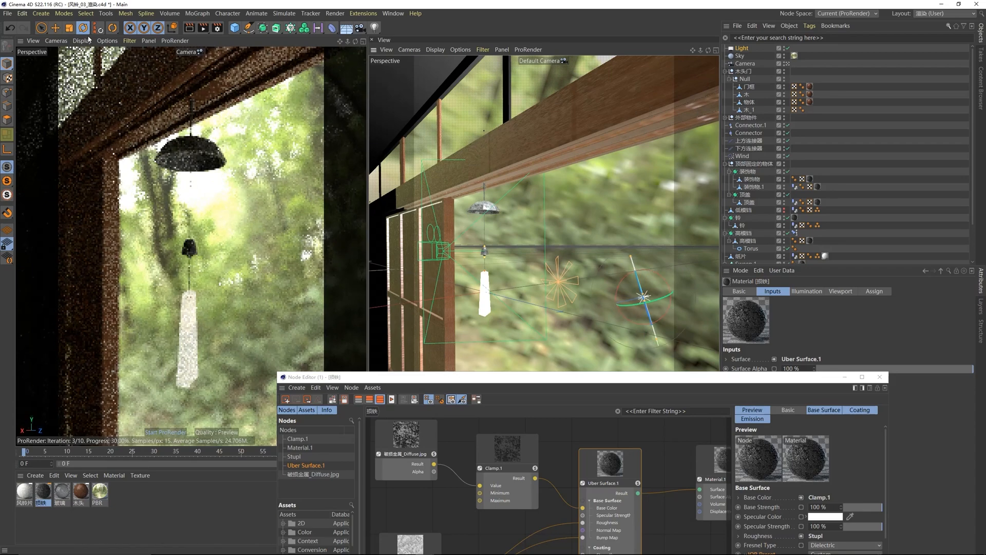
pyautogui.press('e')
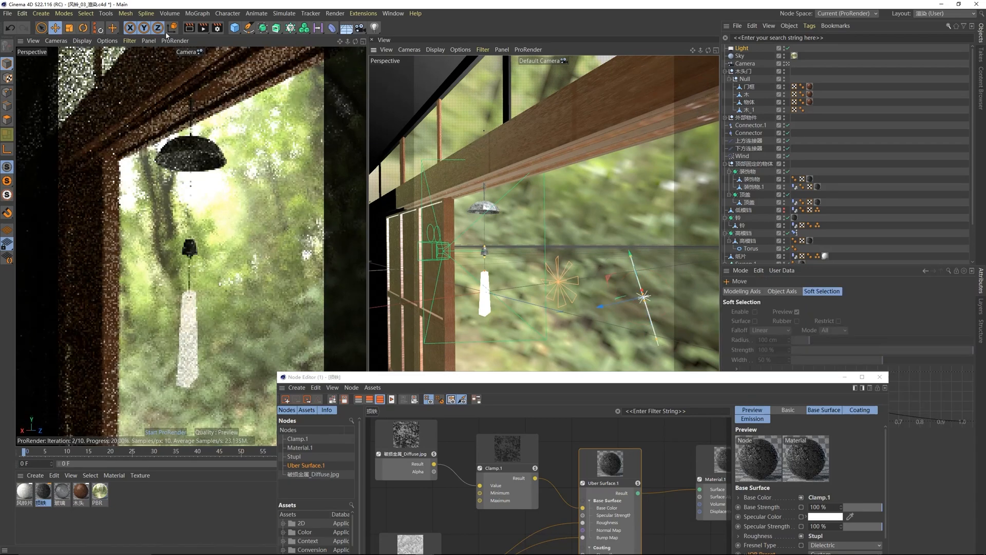
pyautogui.press('w')
pyautogui.moveTo(644, 252); pyautogui.dragTo(645, 196)
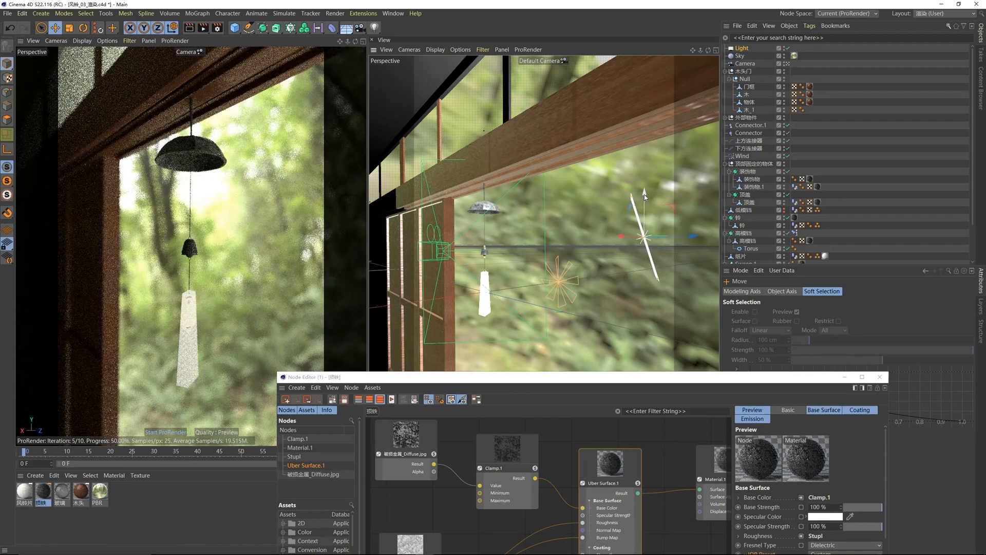
pyautogui.moveTo(645, 195); pyautogui.dragTo(630, 232)
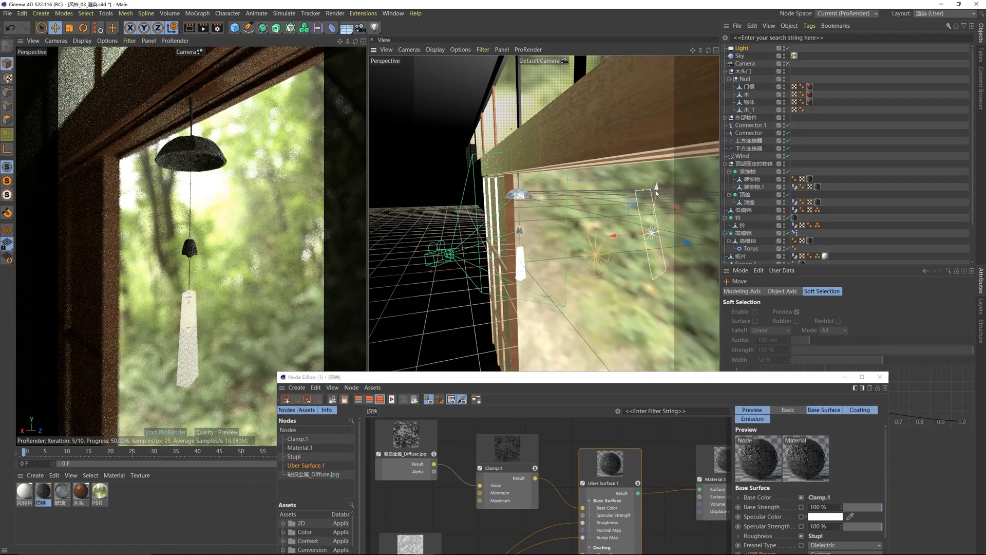
pyautogui.moveTo(655, 190); pyautogui.dragTo(660, 165)
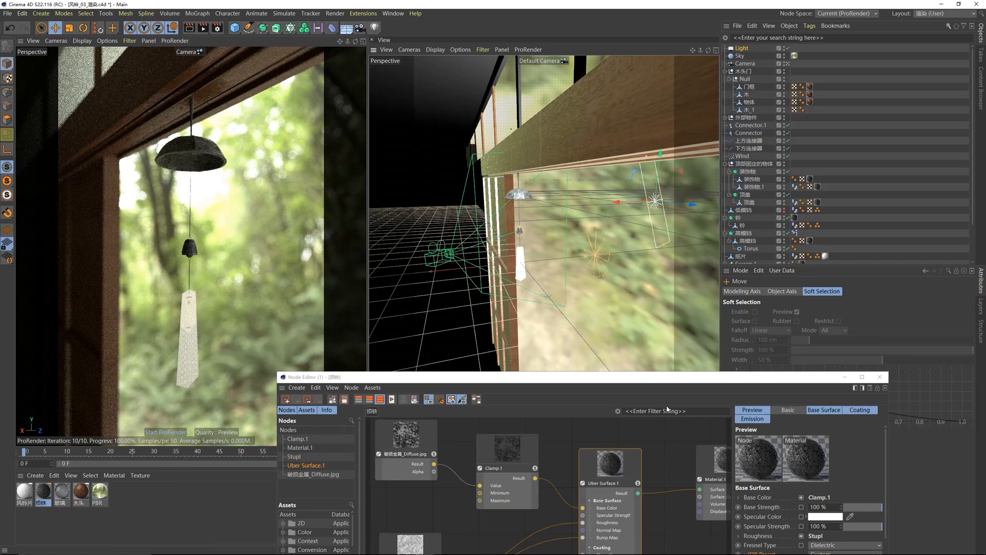
# Step: Try an IOR value of 1.8 on the metal material's Uber Surface node
pyautogui.moveTo(691, 381); pyautogui.dragTo(656, 268)
pyautogui.moveTo(785, 452)
pyautogui.mouseDown()
pyautogui.moveTo(773, 456)
pyautogui.moveTo(791, 455)
pyautogui.mouseUp()
pyautogui.click(789, 452)
pyautogui.write('.8')
pyautogui.press('Return')
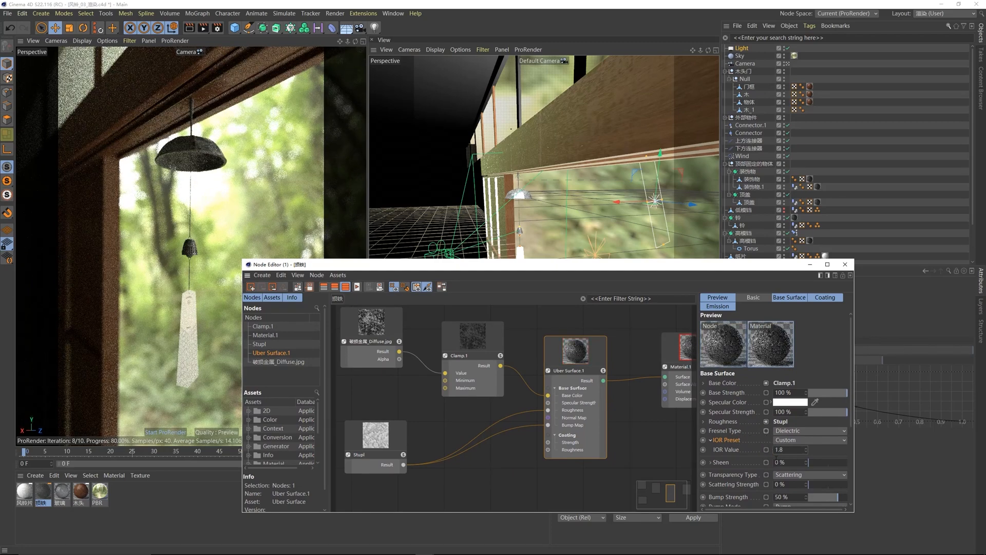
# Step: Set the Uber Surface node's IOR value to 1.5
pyautogui.doubleClick(797, 450)
pyautogui.write('1.5')
pyautogui.press('Return')
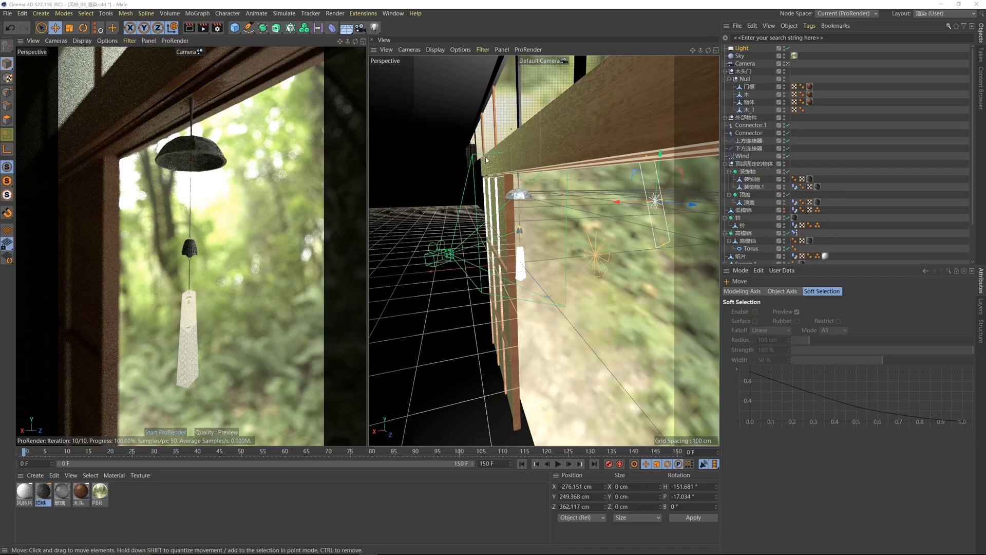
# Step: Rotate the Sky object's heading to -148° to bring a different part of the forest behind the wind chime
pyautogui.click(740, 56)
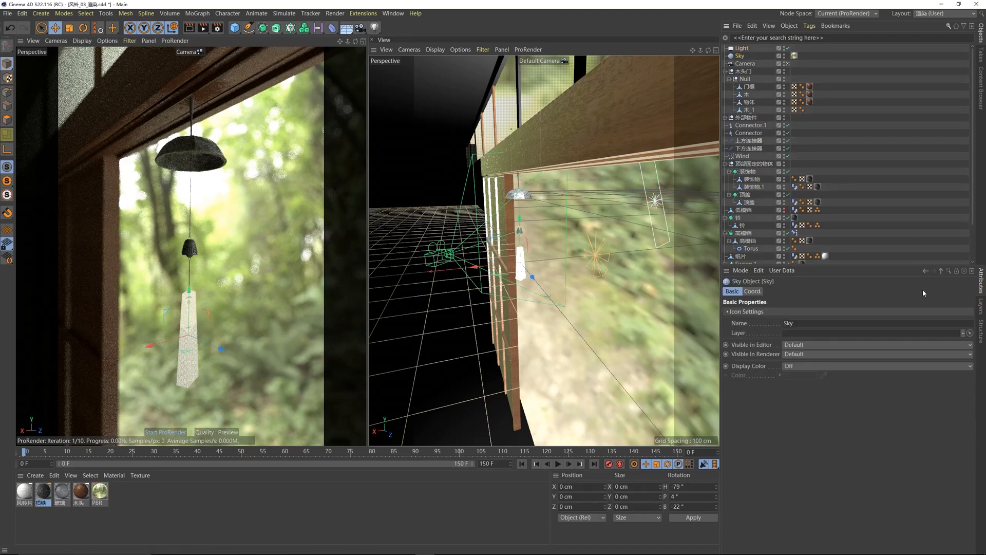
pyautogui.click(753, 292)
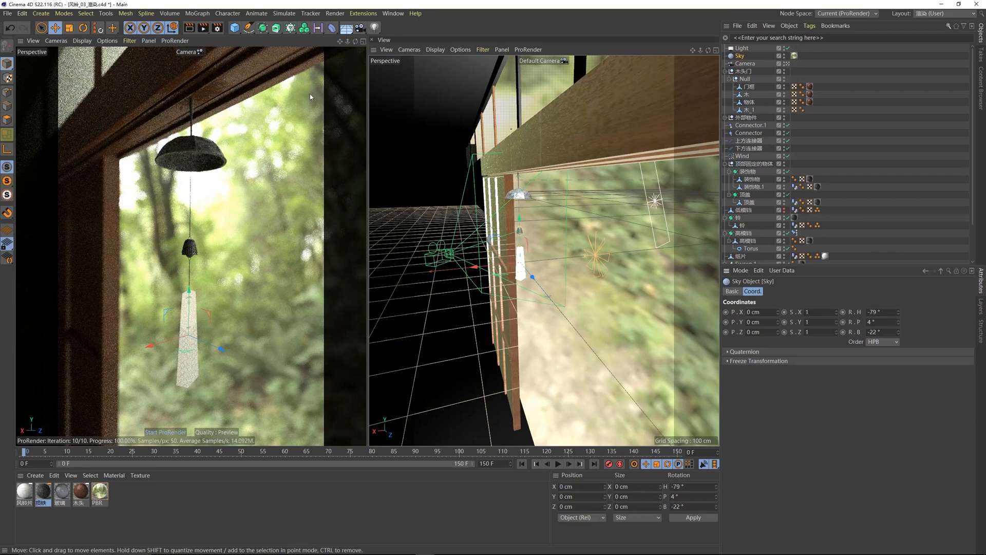
pyautogui.moveTo(897, 315)
pyautogui.mouseDown()
pyautogui.moveTo(899, 349)
pyautogui.moveTo(898, 311)
pyautogui.mouseUp()
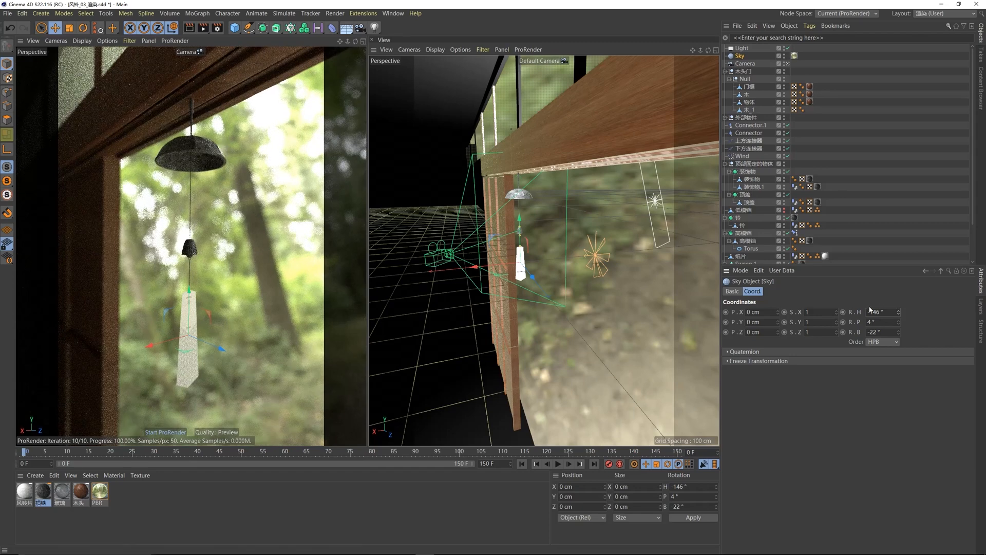
pyautogui.click(898, 315)
pyautogui.click(898, 314)
# Step: Fine-tune the Sky object's rotation to a pitch of 3° and a heading of -151°
pyautogui.click(899, 320)
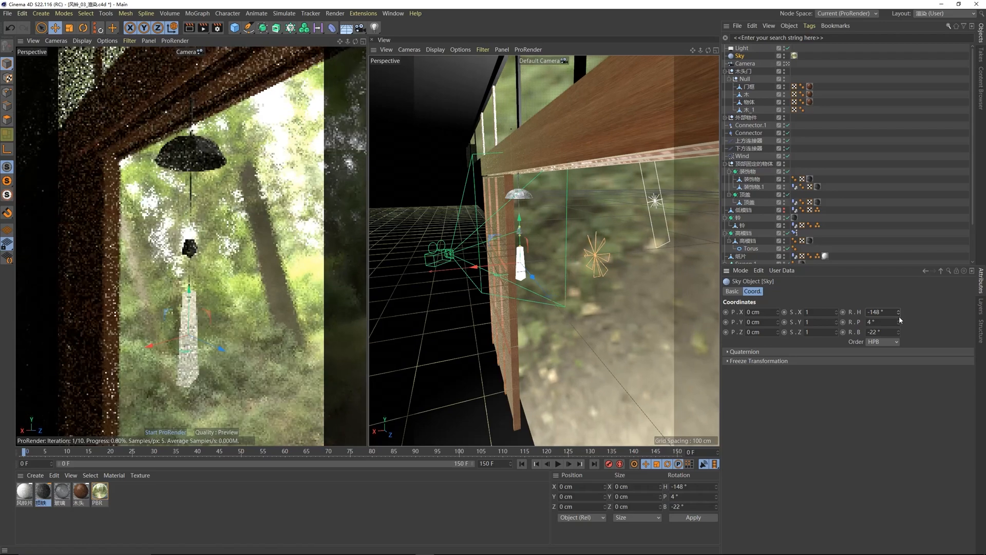
pyautogui.click(899, 320)
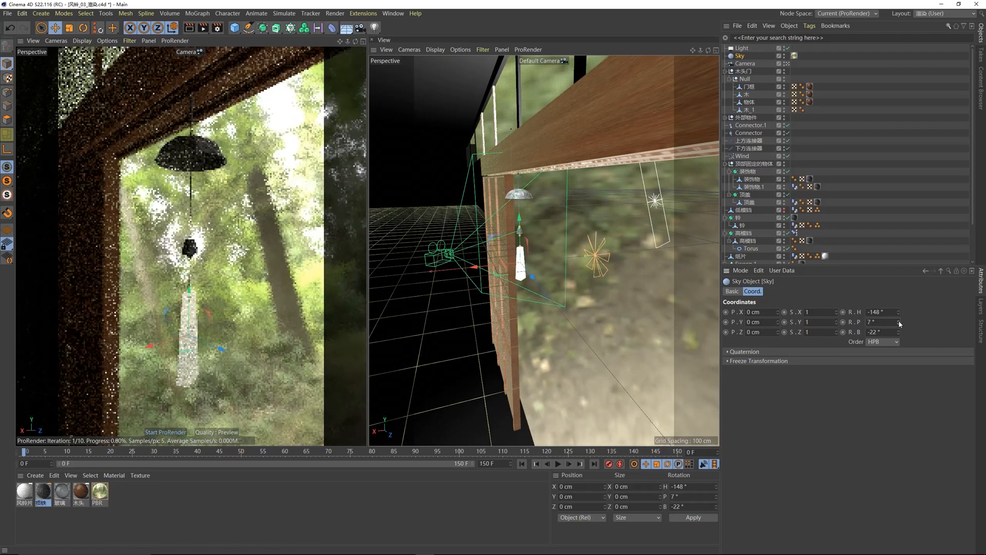
pyautogui.click(899, 320)
pyautogui.click(898, 320)
pyautogui.click(899, 321)
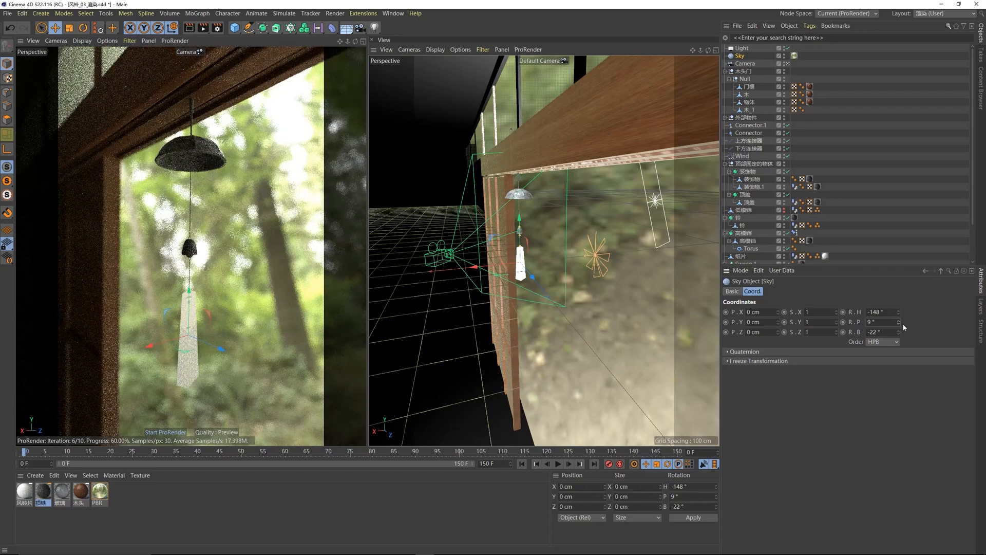
pyautogui.click(899, 314)
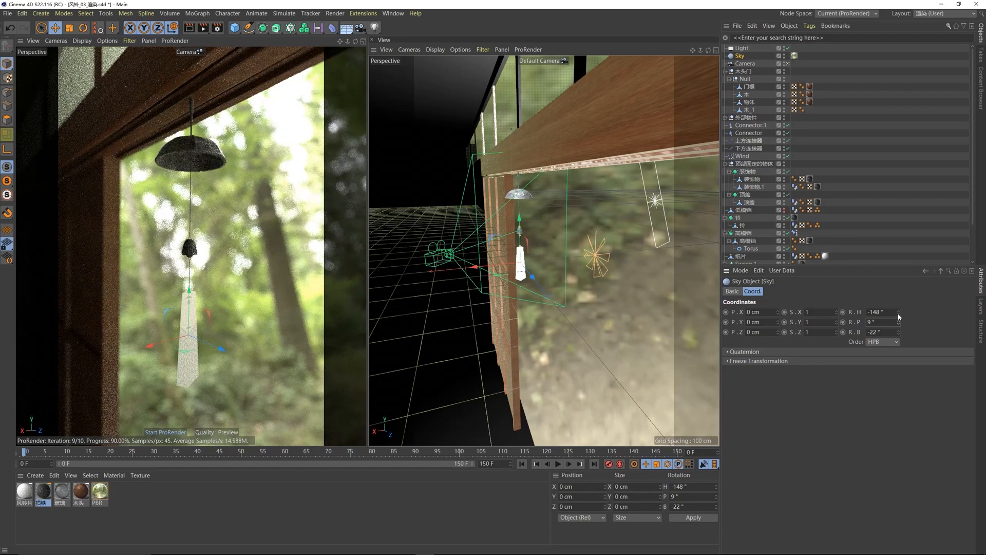
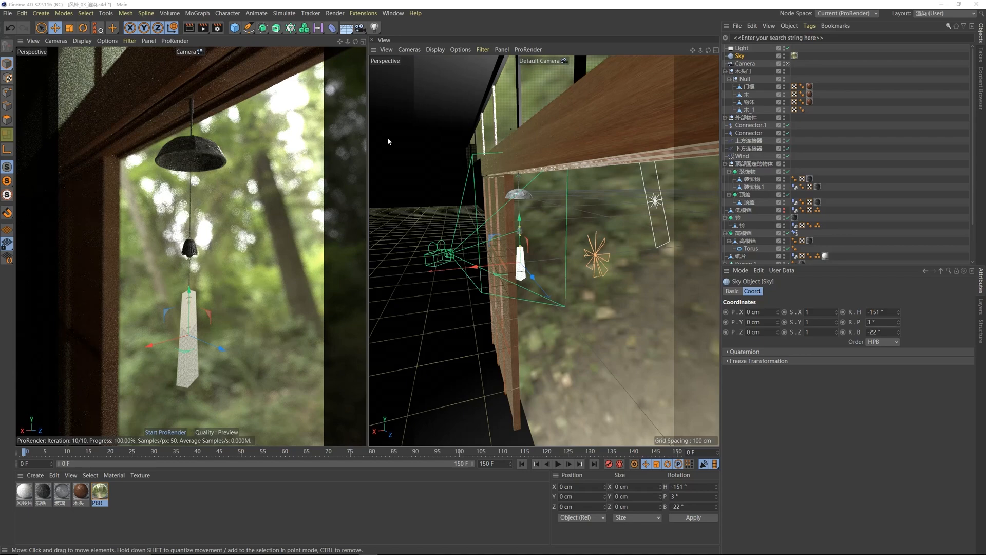
# Step: Check the ProRender offline settings and the output size and frame range in the render settings
pyautogui.click(217, 27)
pyautogui.moveTo(240, 15); pyautogui.dragTo(418, 81)
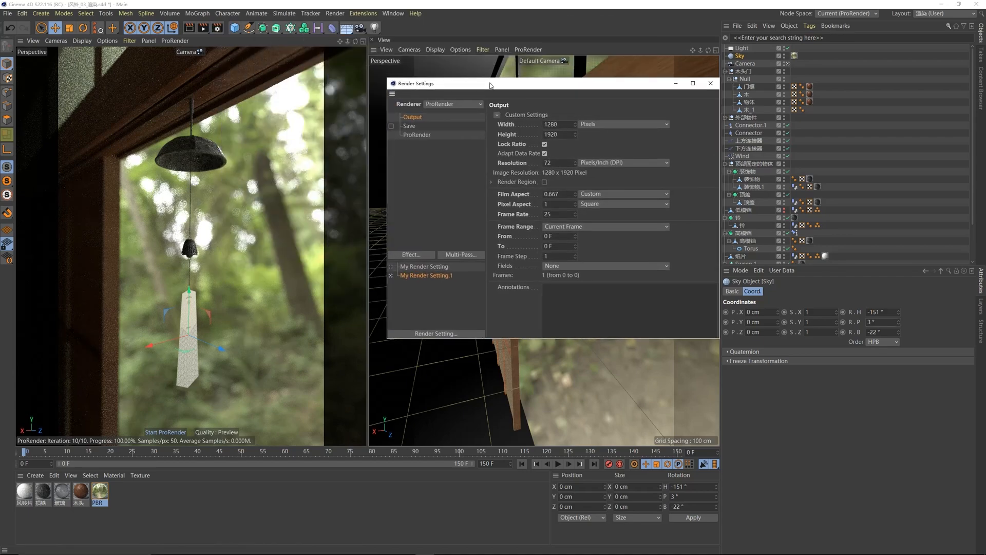
pyautogui.click(417, 135)
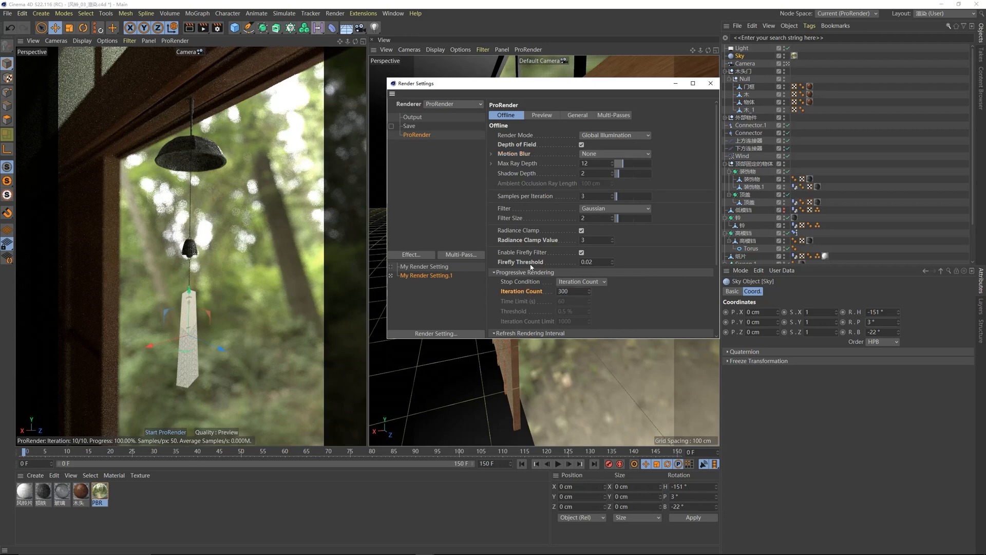
pyautogui.click(413, 117)
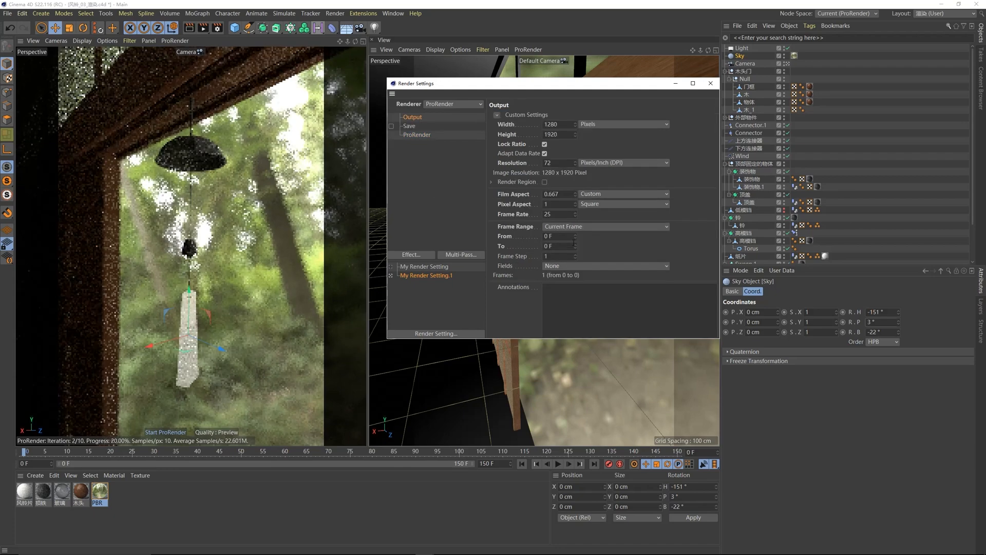
pyautogui.click(576, 226)
pyautogui.click(565, 247)
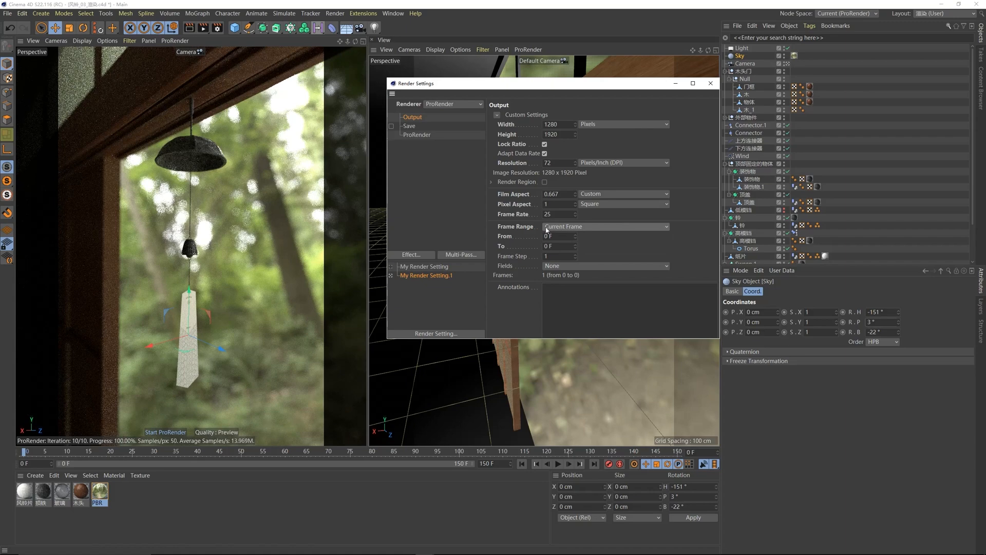
pyautogui.moveTo(483, 86); pyautogui.dragTo(499, 89)
pyautogui.click(429, 130)
pyautogui.click(430, 122)
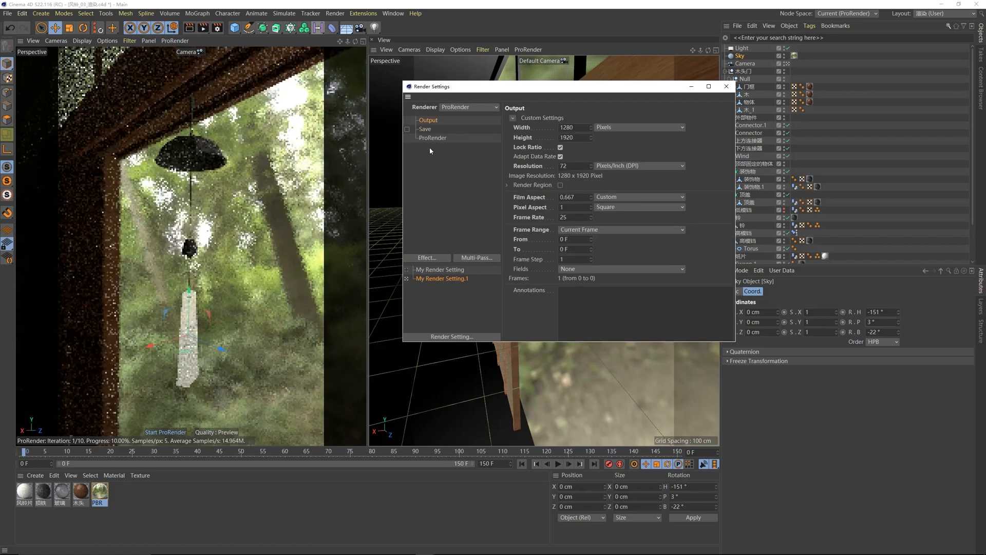
# Step: Render the current frame to the Picture Viewer and inspect the wind chime's cap and bell up close
pyautogui.click(202, 29)
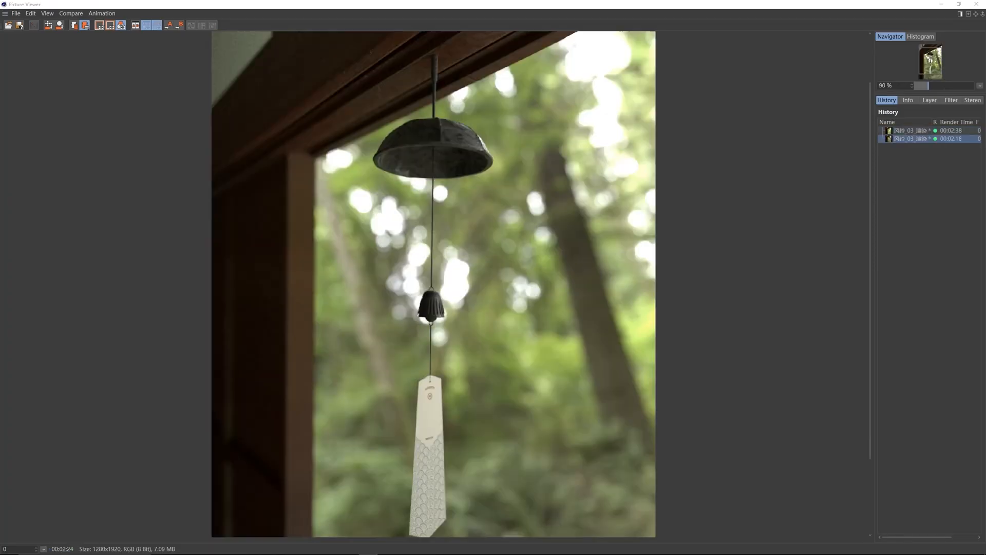
pyautogui.moveTo(455, 142); pyautogui.dragTo(470, 232)
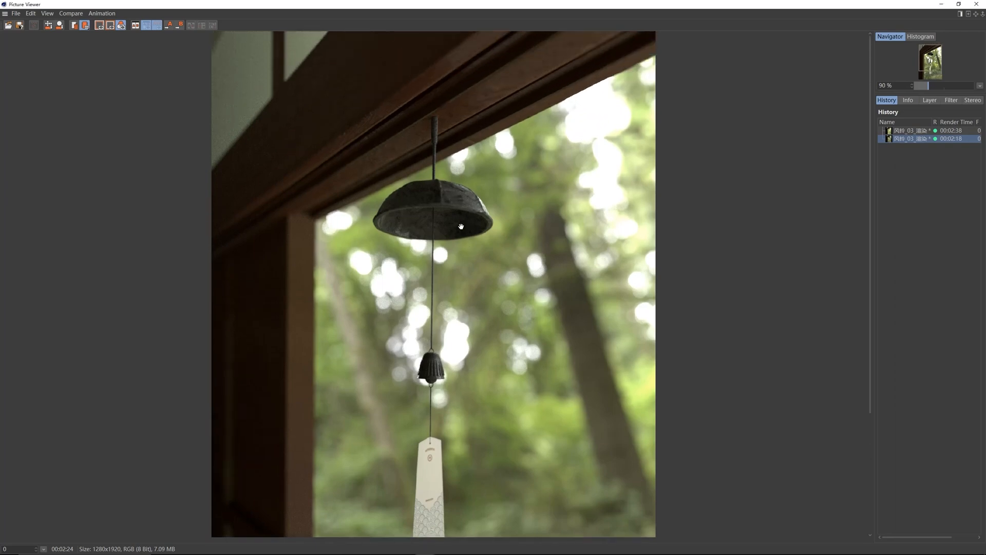
pyautogui.scroll(1, 461, 224)
pyautogui.moveTo(397, 220); pyautogui.dragTo(403, 242)
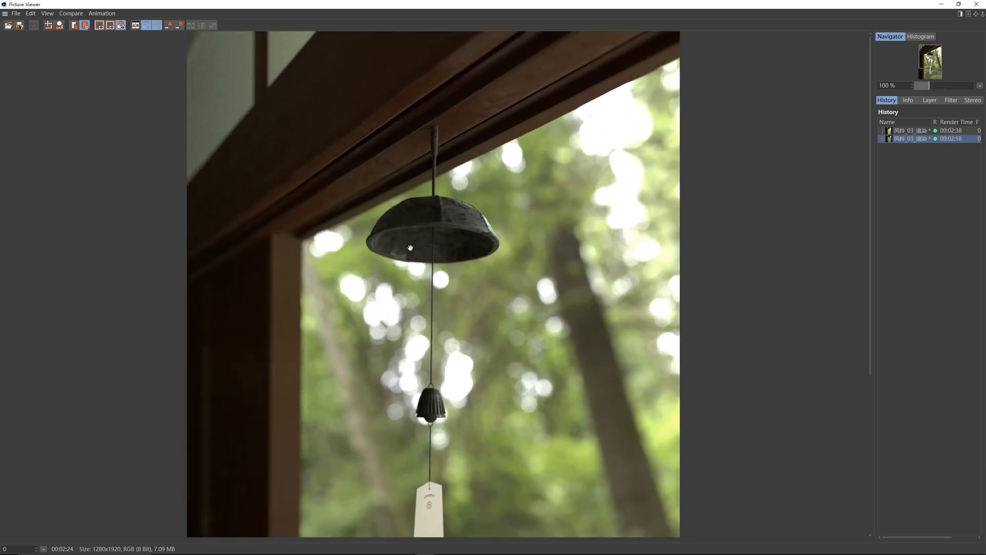
pyautogui.moveTo(456, 204); pyautogui.dragTo(461, 203)
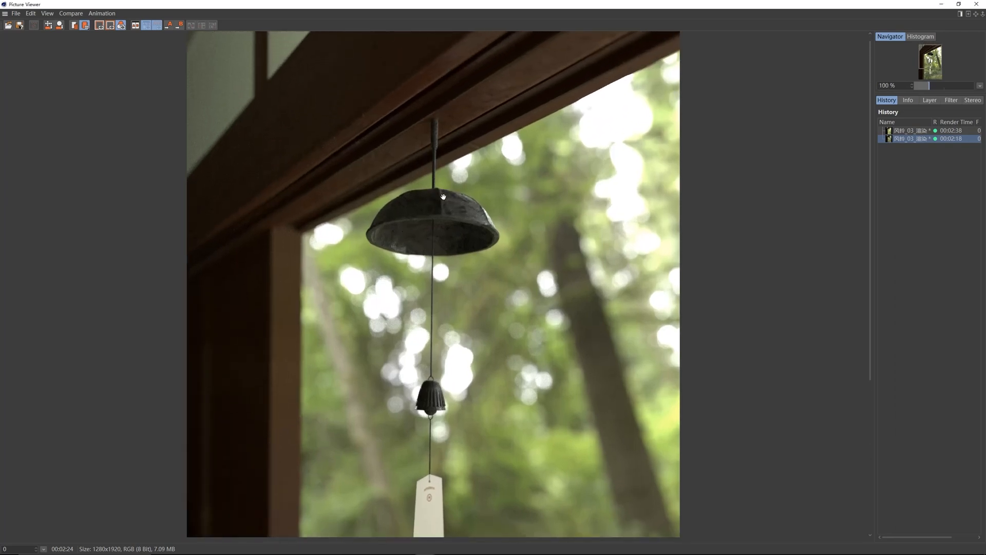
# Step: Inspect the bell and paper tag up close in the render and enable the filter for it
pyautogui.moveTo(448, 278); pyautogui.dragTo(442, 253)
pyautogui.scroll(3, 436, 303)
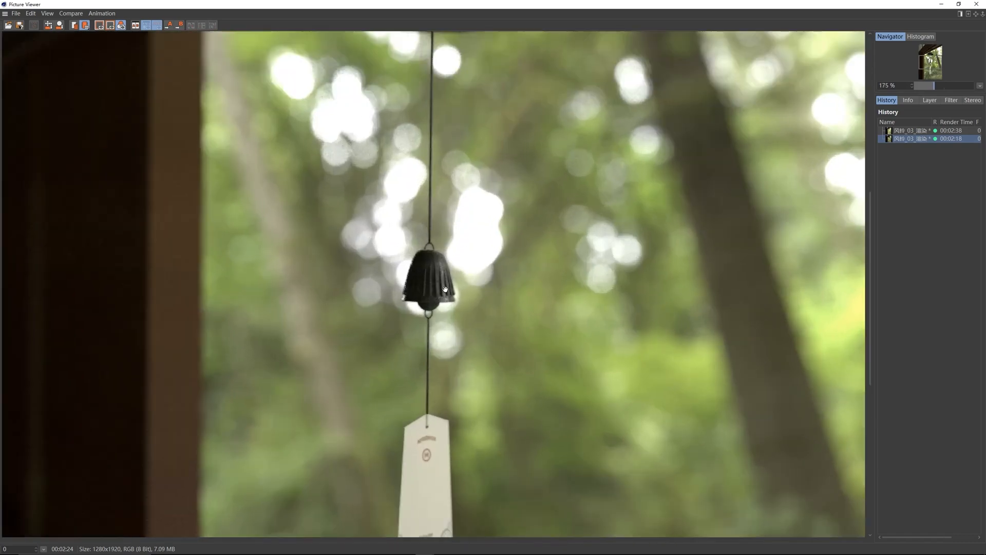
pyautogui.scroll(-5, 445, 289)
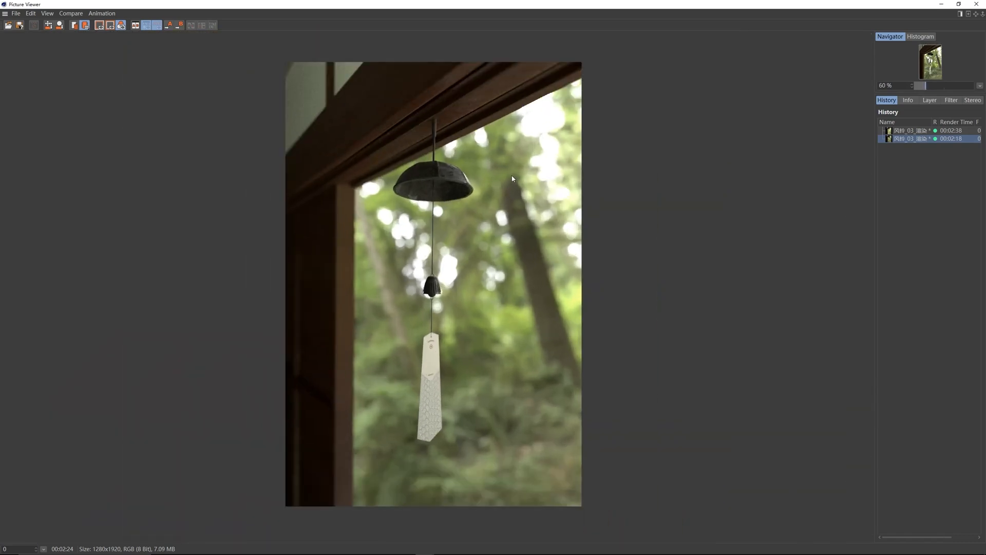
pyautogui.click(949, 101)
pyautogui.click(880, 121)
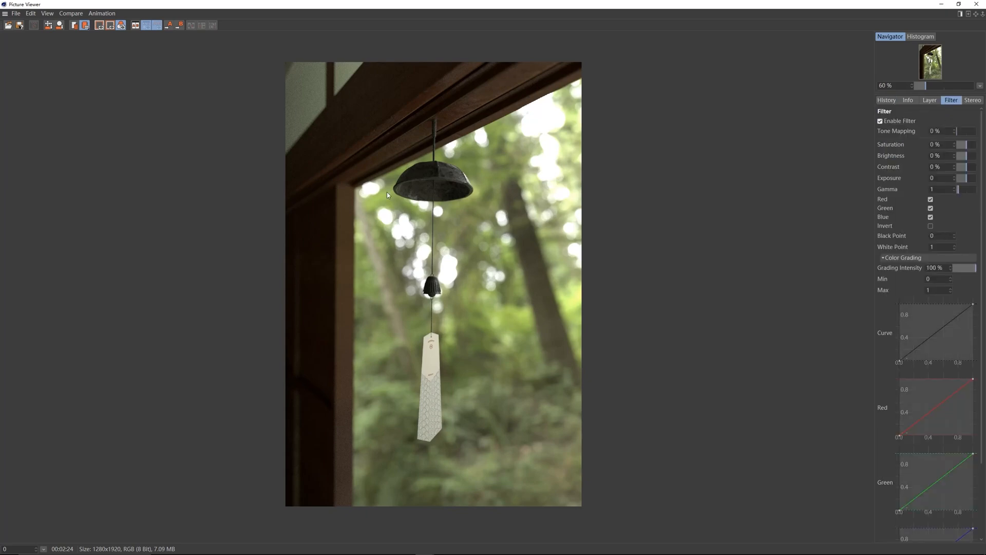
# Step: Try a filter contrast of 6% on the render, and return the contrast to 0%
pyautogui.moveTo(968, 168); pyautogui.dragTo(969, 169)
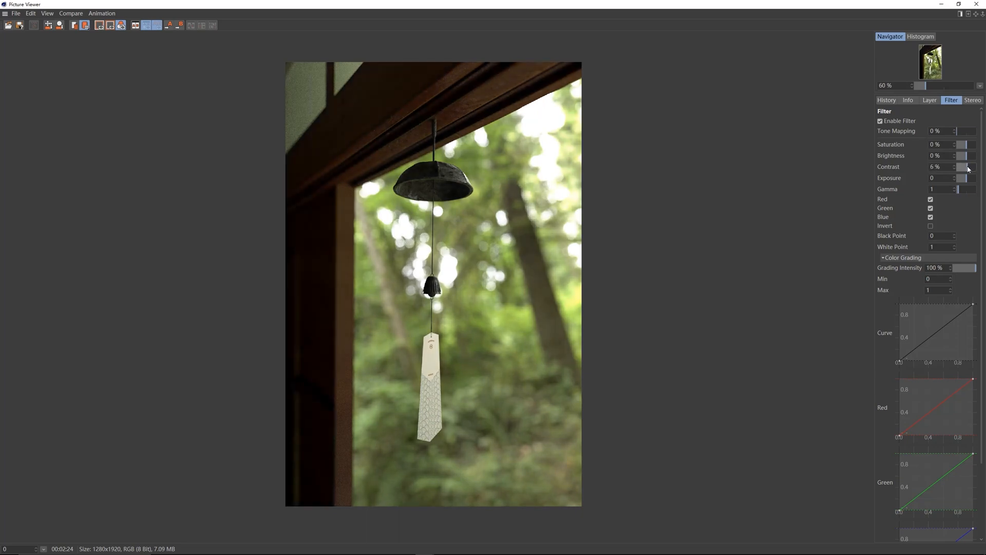
pyautogui.click(967, 168)
pyautogui.doubleClick(939, 166)
pyautogui.write('0')
pyautogui.press('Return')
# Step: Set the filter's brightness to 6% and its tone mapping to 28%
pyautogui.click(968, 156)
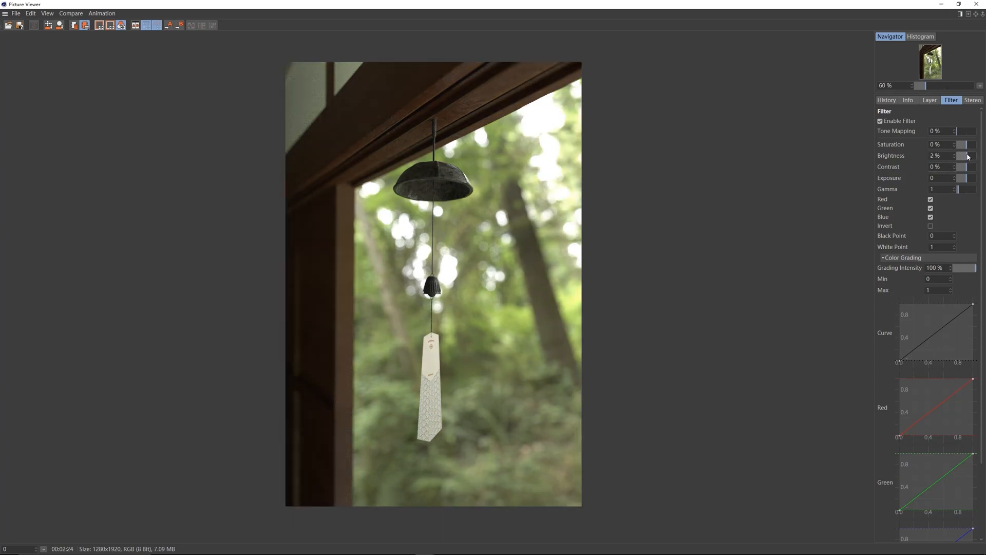
pyautogui.click(968, 156)
pyautogui.click(968, 156)
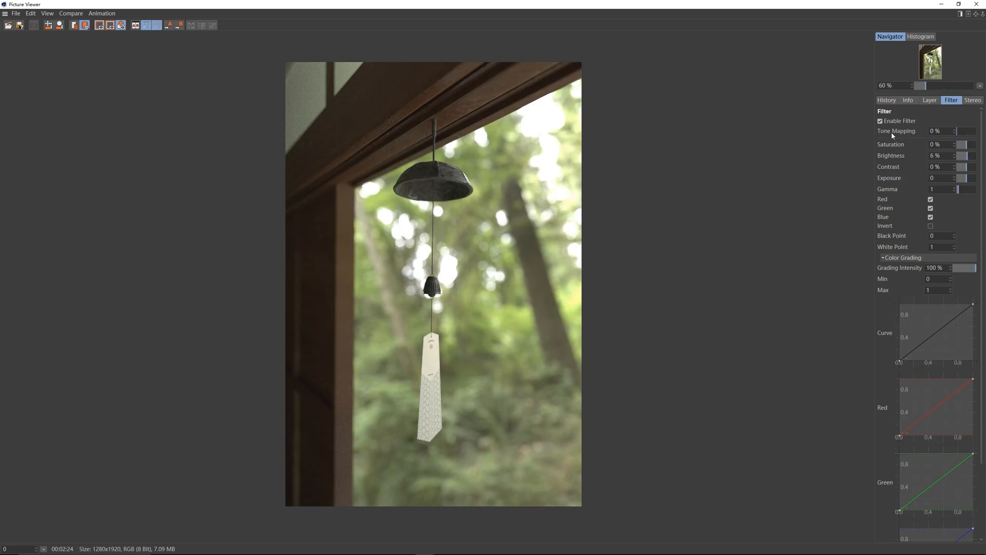
pyautogui.click(959, 133)
pyautogui.click(959, 133)
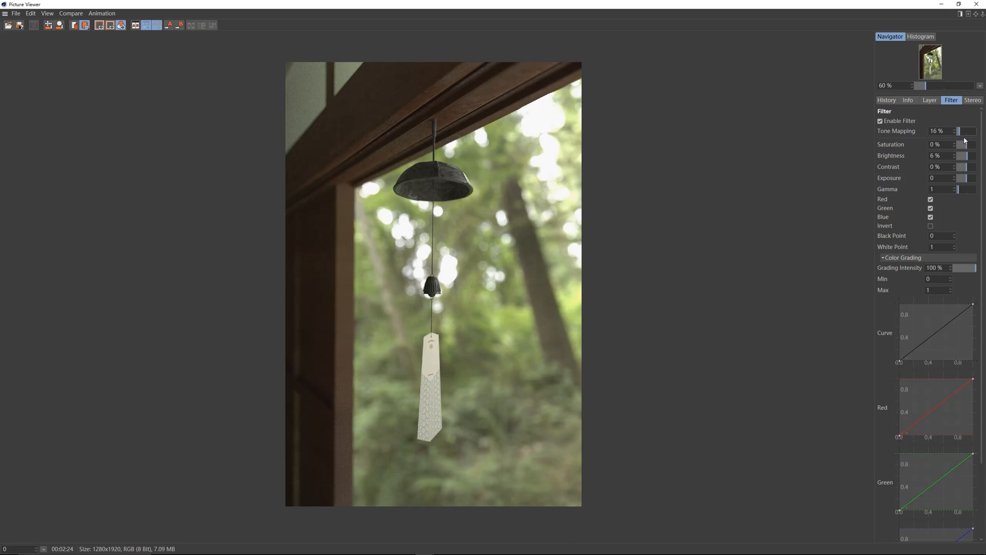
pyautogui.click(961, 134)
pyautogui.click(962, 133)
pyautogui.moveTo(962, 134); pyautogui.dragTo(962, 135)
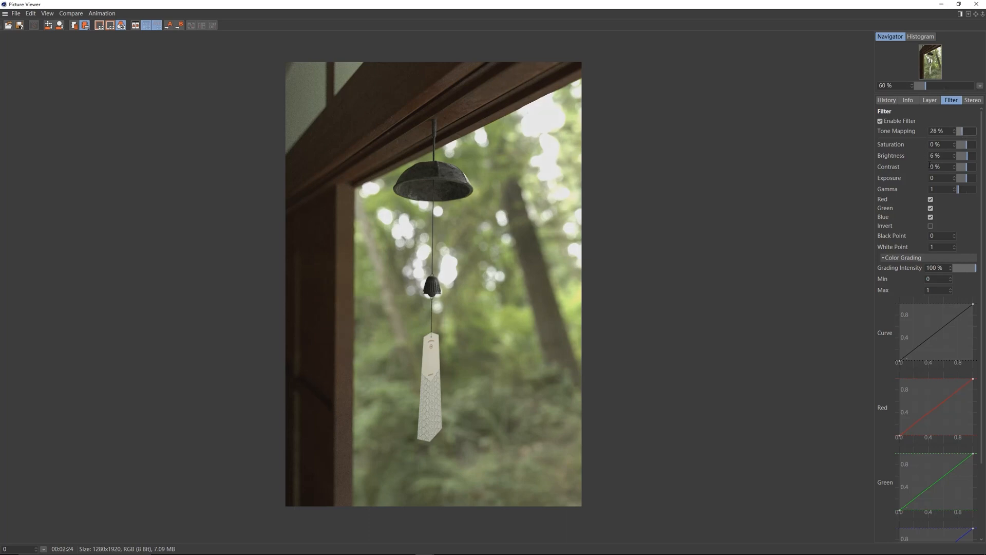
# Step: Set the filter's contrast to 10% and compare the render with the filter off and on
pyautogui.click(937, 166)
pyautogui.write('4')
pyautogui.press('Return')
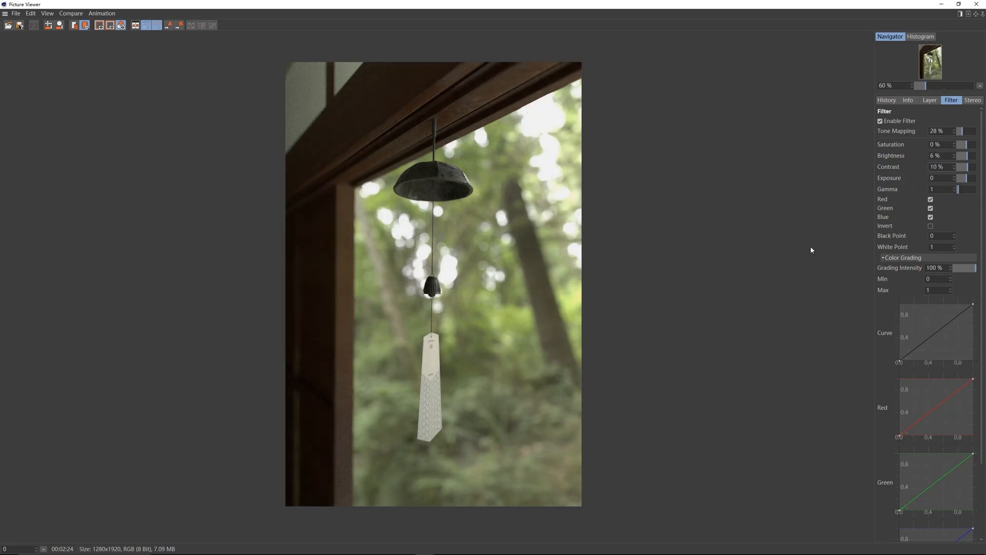
pyautogui.click(880, 121)
pyautogui.click(880, 121)
pyautogui.click(880, 122)
# Step: Set the filter's saturation to 30% to strengthen the forest's greens
pyautogui.moveTo(966, 145); pyautogui.dragTo(970, 147)
pyautogui.click(953, 146)
pyautogui.write('30')
# Step: Raise the dark ends of the green and blue color grading curves slightly to tint the shadows
pyautogui.scroll(-3, 899, 372)
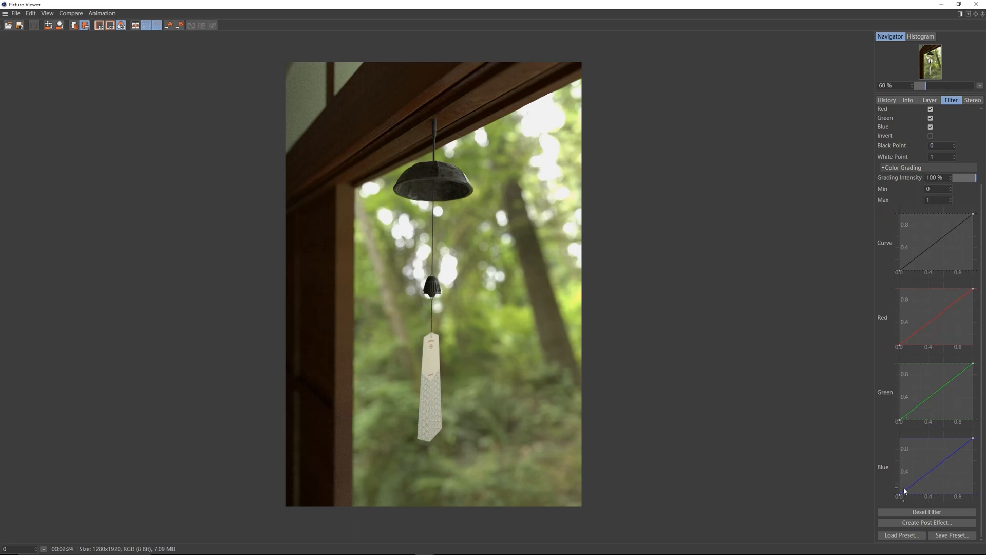
pyautogui.moveTo(900, 497)
pyautogui.mouseDown()
pyautogui.moveTo(900, 486)
pyautogui.moveTo(899, 495)
pyautogui.mouseUp()
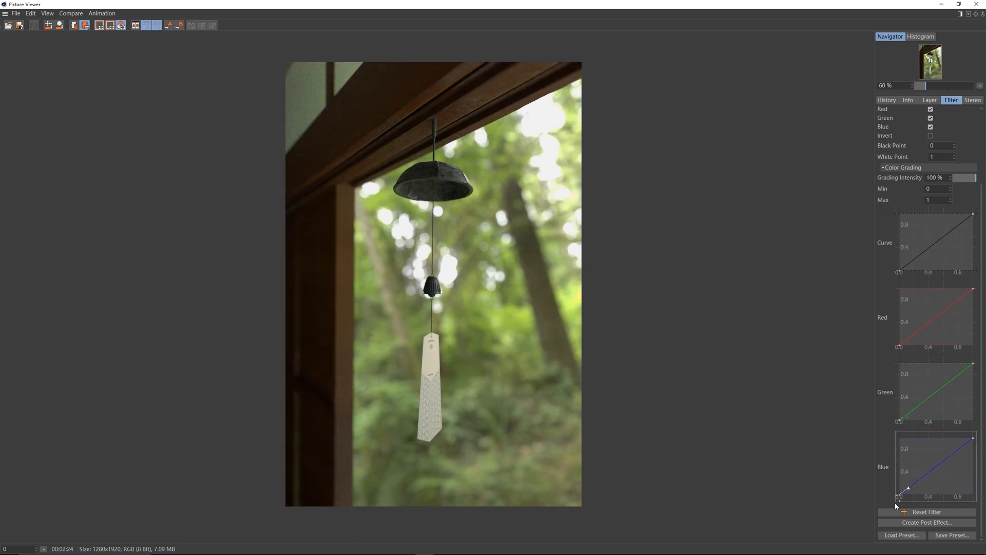
pyautogui.click(898, 421)
pyautogui.moveTo(898, 419)
pyautogui.mouseDown()
pyautogui.moveTo(902, 427)
pyautogui.moveTo(891, 420)
pyautogui.mouseUp()
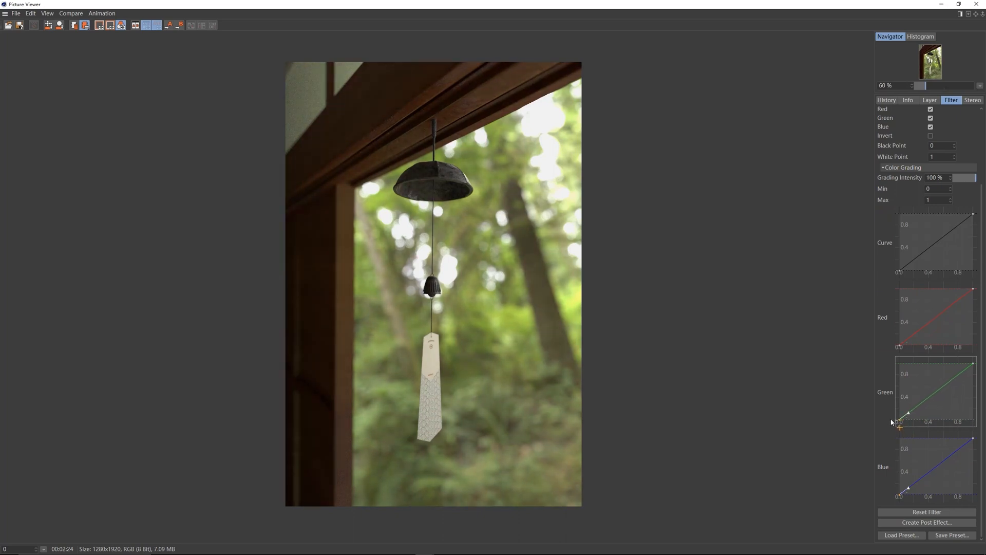
pyautogui.click(900, 496)
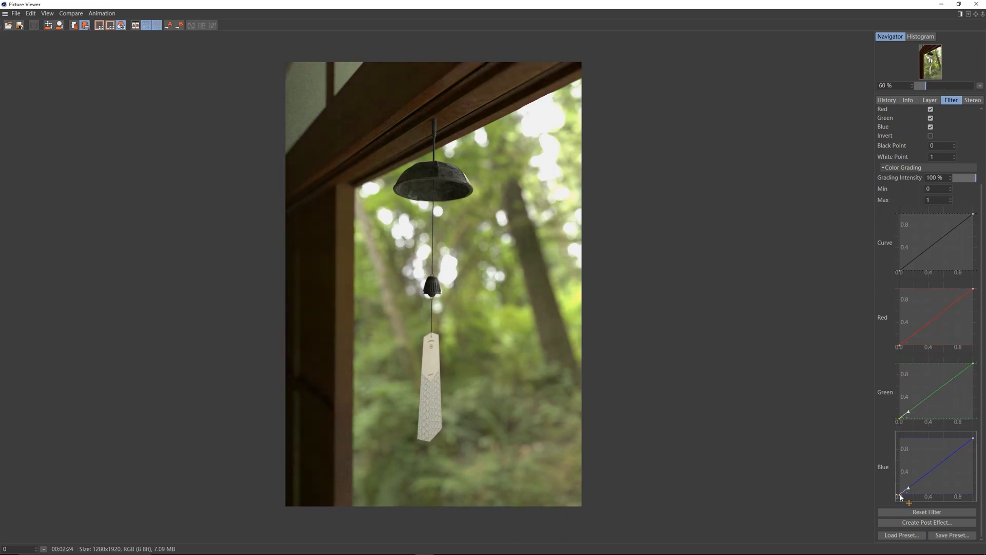
pyautogui.moveTo(899, 496); pyautogui.dragTo(898, 493)
pyautogui.scroll(-2, 467, 246)
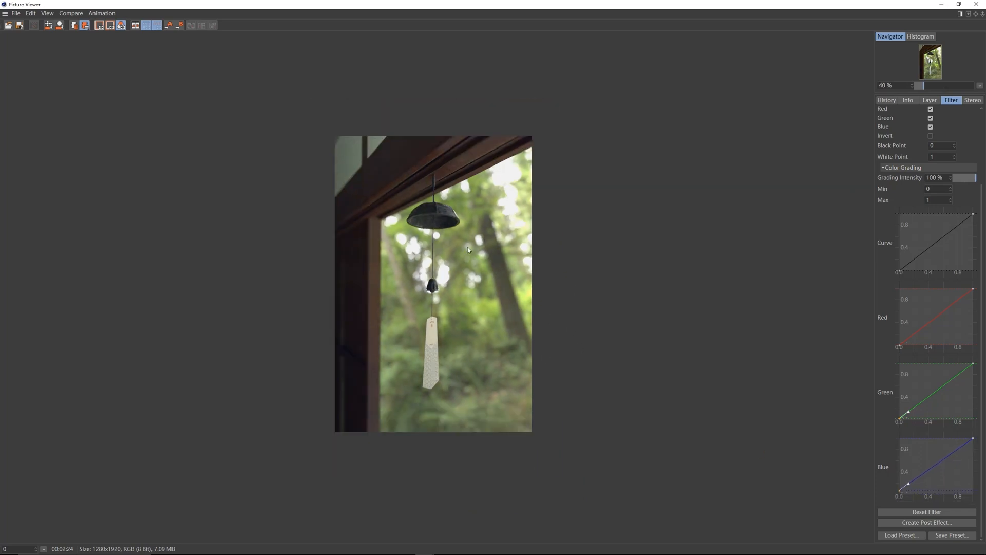
pyautogui.scroll(2, 467, 245)
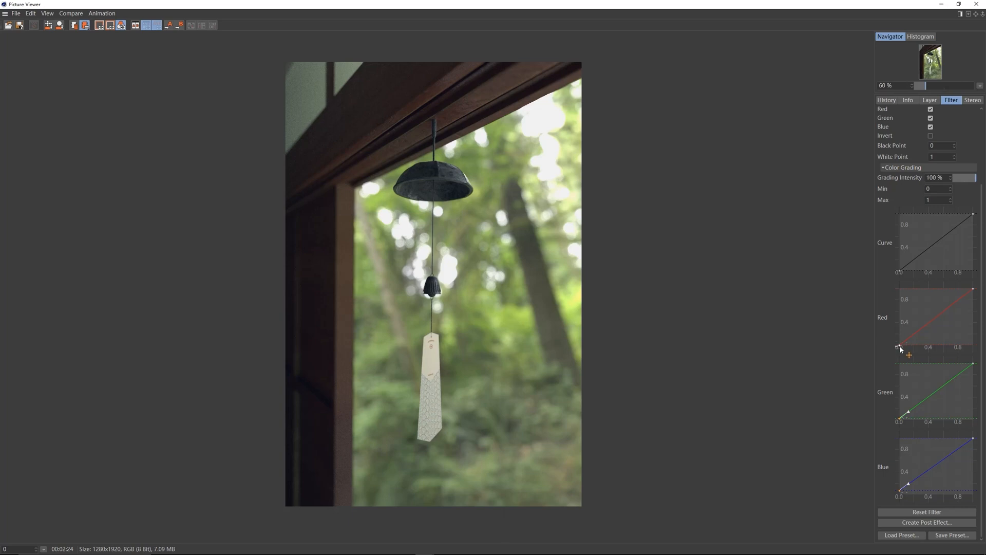
# Step: Shift the dark end of the red color grading curve inward slightly to remove red from the shadows
pyautogui.click(898, 343)
pyautogui.moveTo(897, 343); pyautogui.dragTo(903, 351)
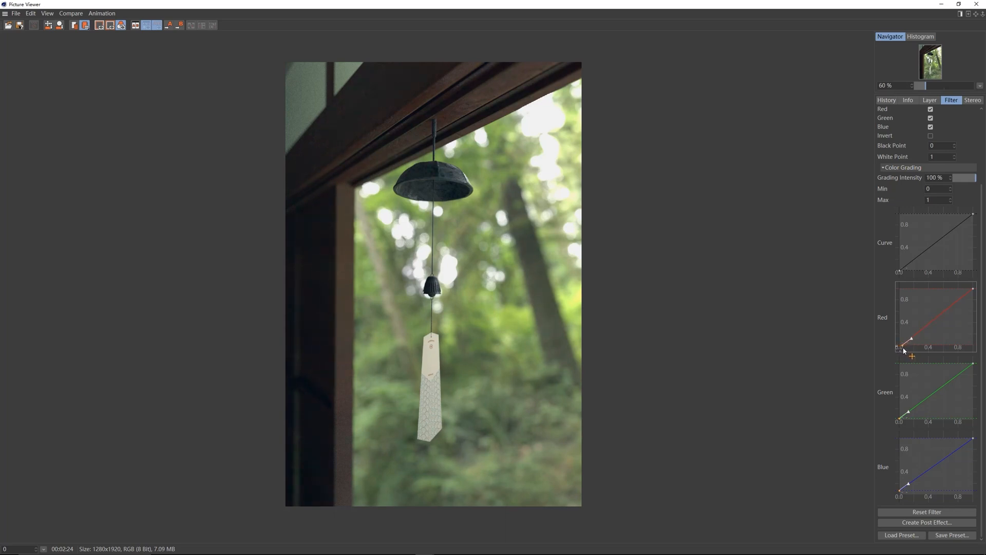
pyautogui.scroll(-3, 632, 279)
pyautogui.scroll(2, 632, 280)
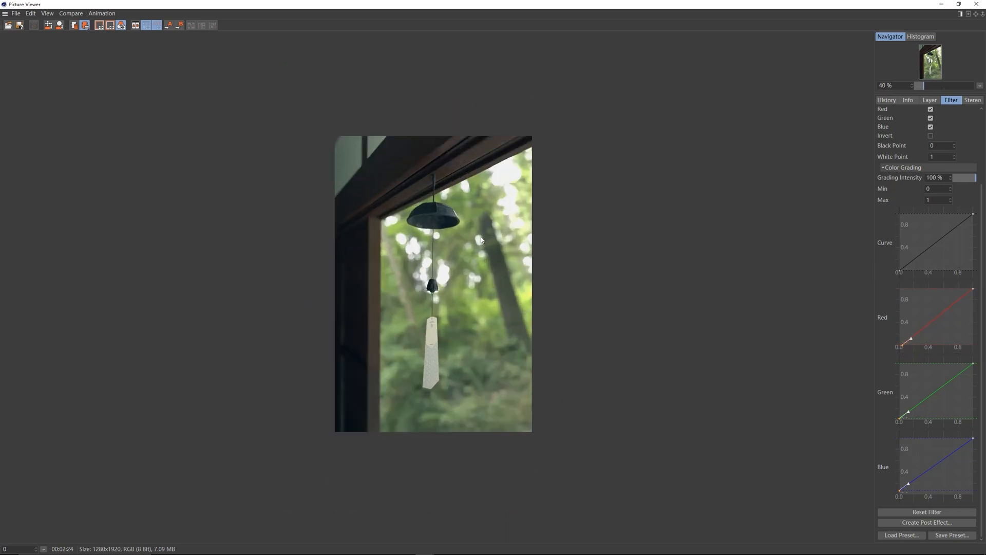
# Step: Compare the color-graded render with the filter switched off and on
pyautogui.moveTo(982, 243); pyautogui.dragTo(977, 159)
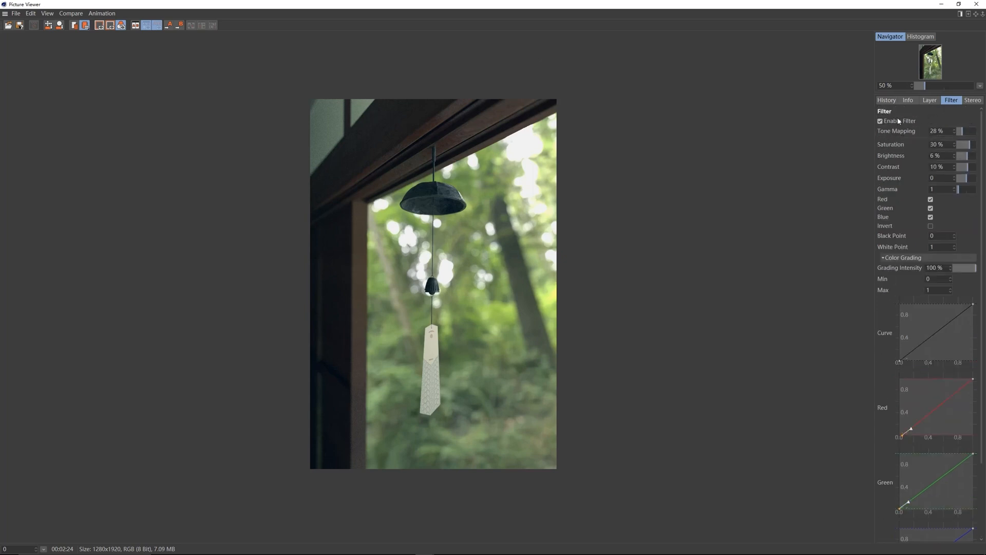
pyautogui.click(884, 122)
pyautogui.click(884, 122)
pyautogui.click(884, 122)
pyautogui.click(883, 123)
pyautogui.click(883, 123)
pyautogui.click(883, 123)
# Step: Lower the dark end of the blue color grading curve slightly to reduce the blue tint
pyautogui.scroll(-3, 950, 397)
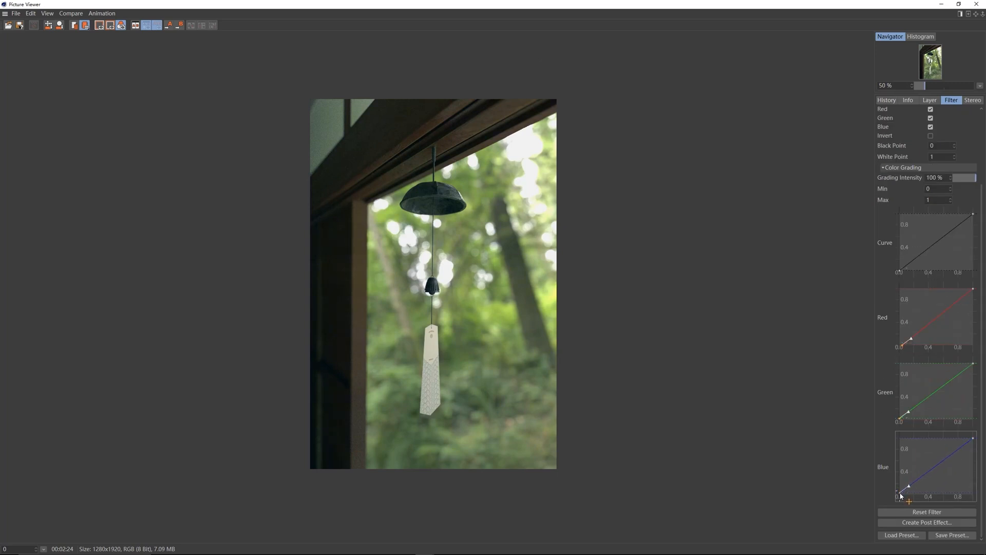
pyautogui.scroll(-2, 431, 260)
pyautogui.scroll(3, 431, 260)
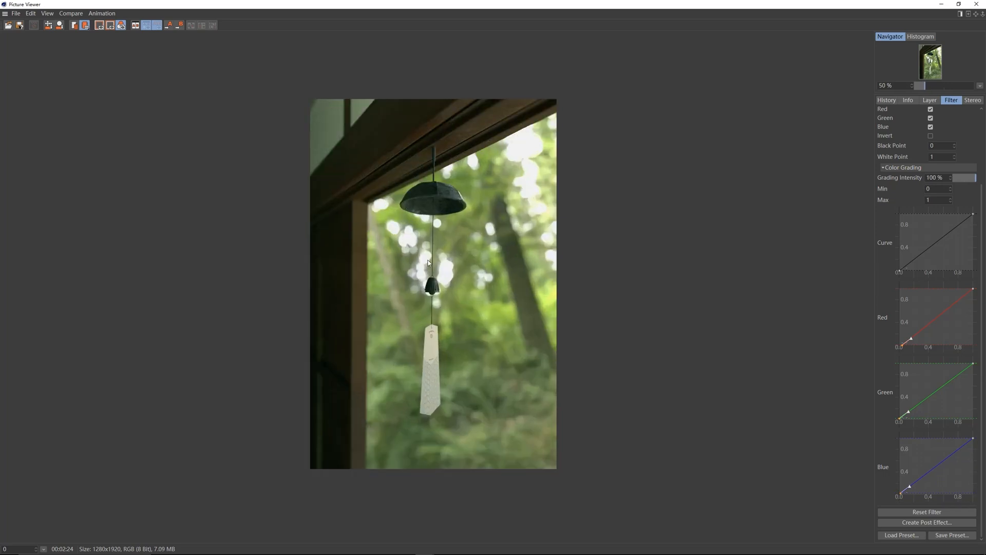
pyautogui.click(887, 100)
pyautogui.click(944, 101)
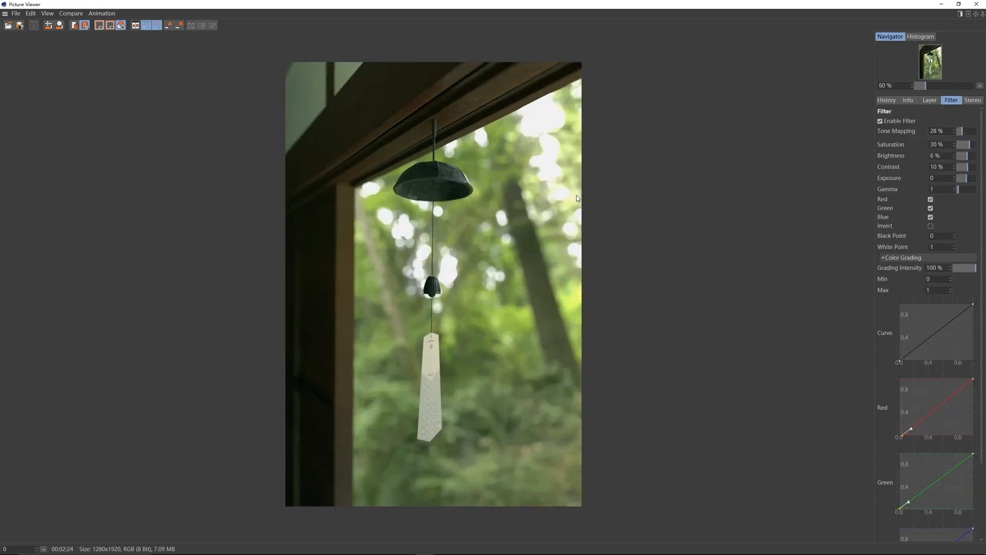
# Step: Close the Picture Viewer, enable saving in the render settings, and set the regular image format to MP4
pyautogui.click(977, 4)
pyautogui.moveTo(490, 86); pyautogui.dragTo(420, 105)
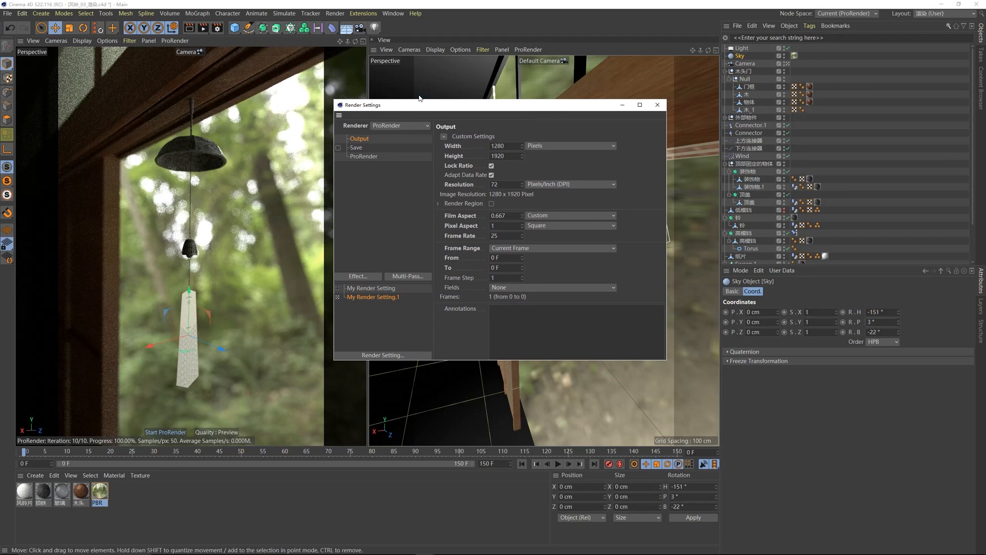
pyautogui.click(338, 147)
pyautogui.click(358, 150)
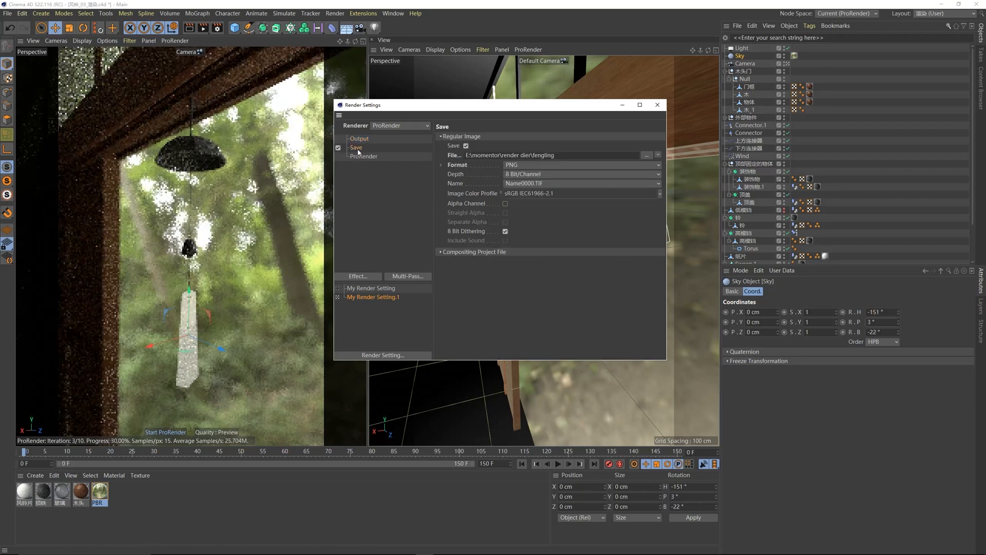
pyautogui.click(517, 165)
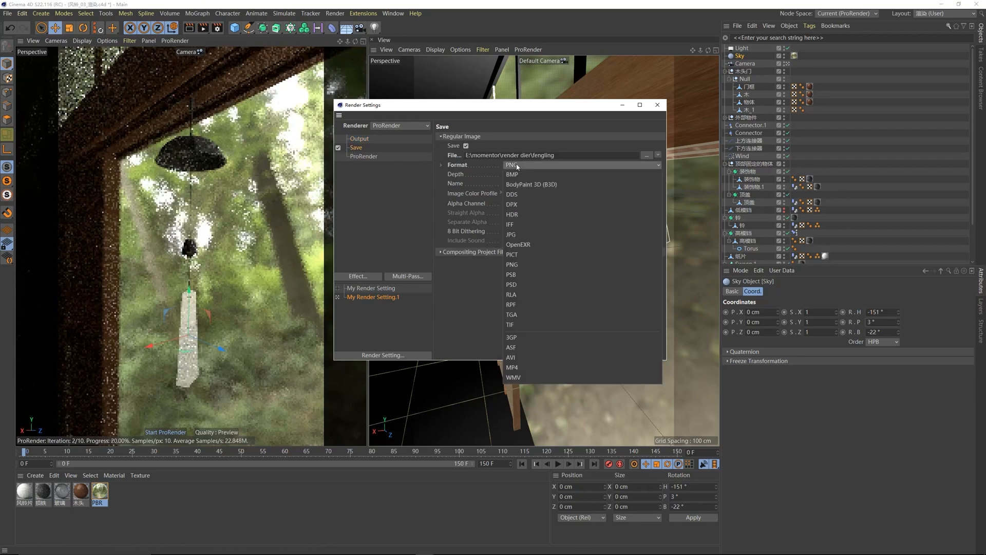
pyautogui.click(431, 252)
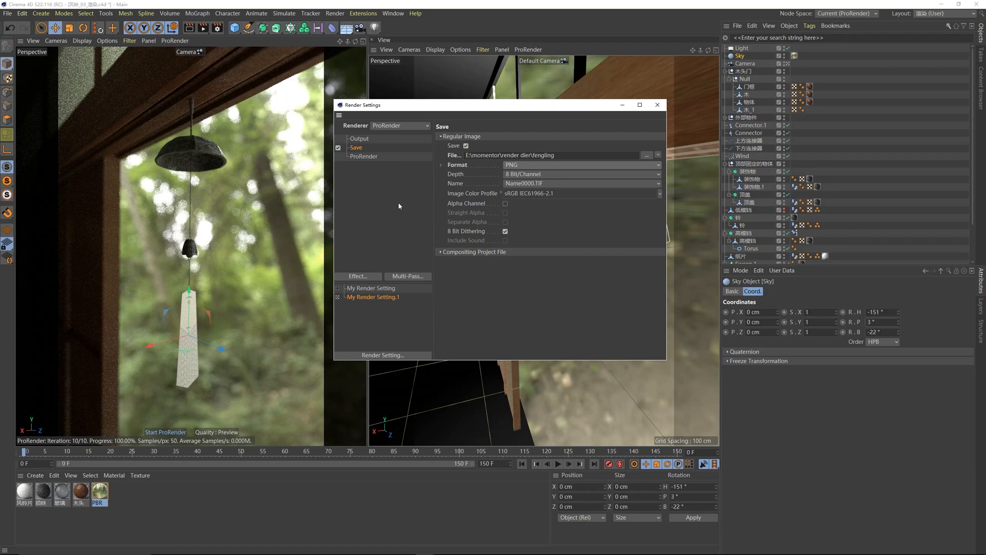
pyautogui.click(525, 161)
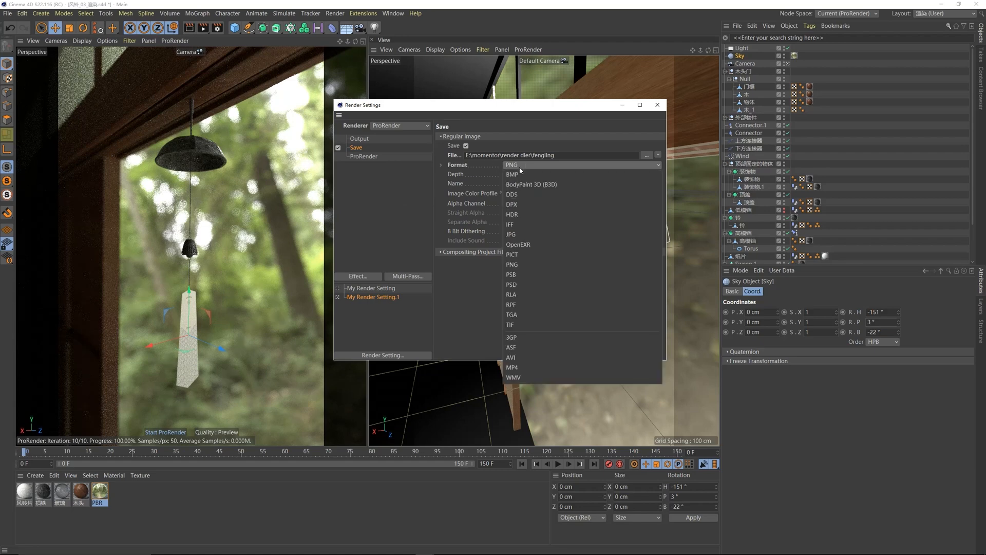
pyautogui.click(514, 368)
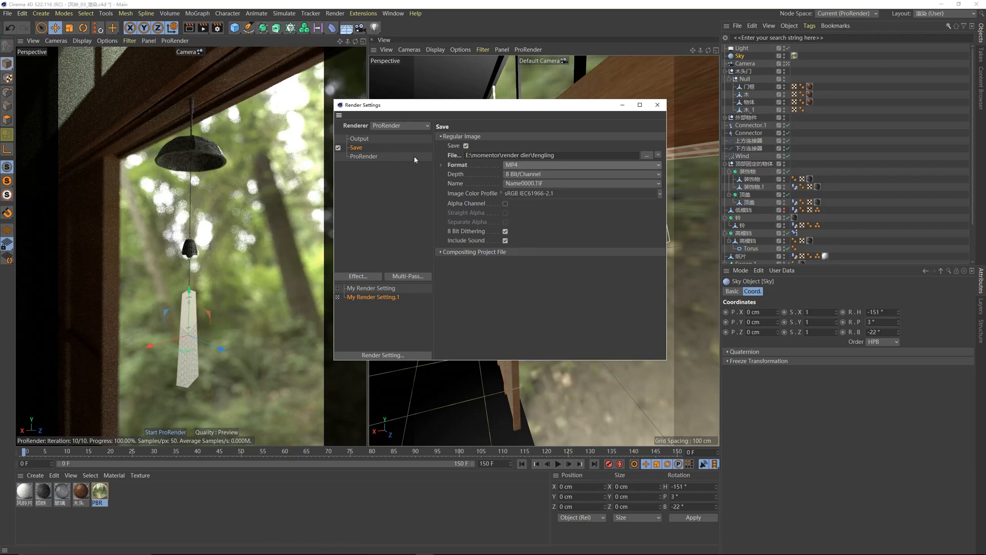
pyautogui.click(359, 138)
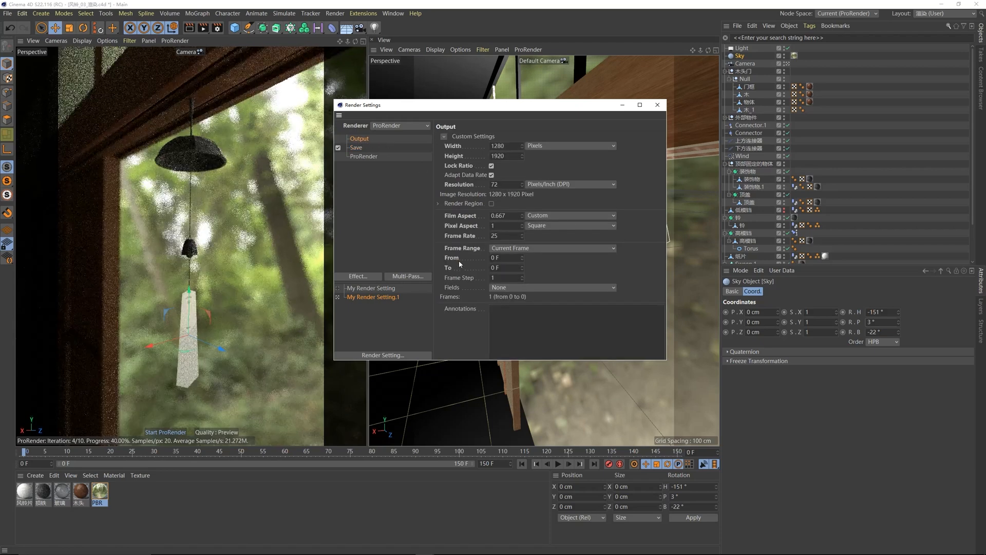
pyautogui.click(494, 257)
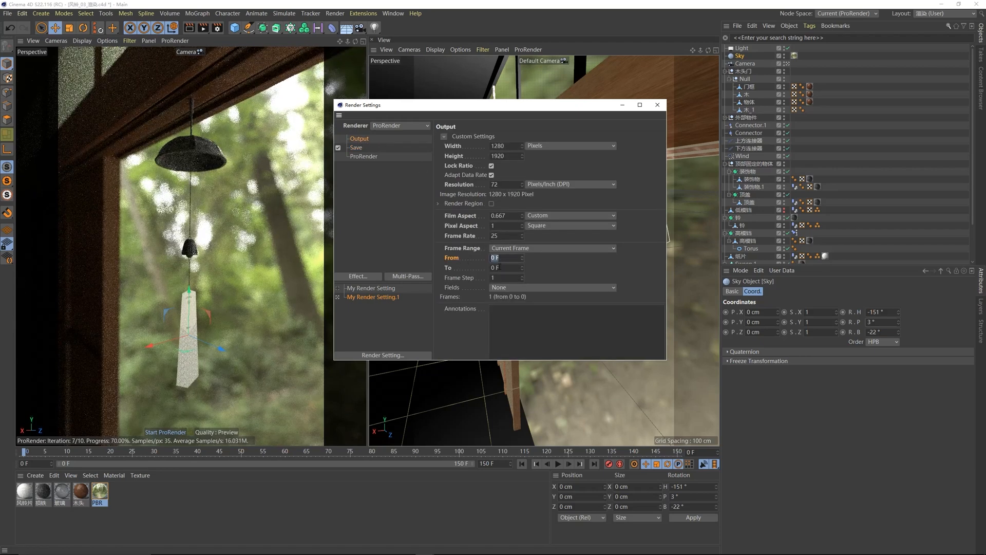
pyautogui.click(657, 105)
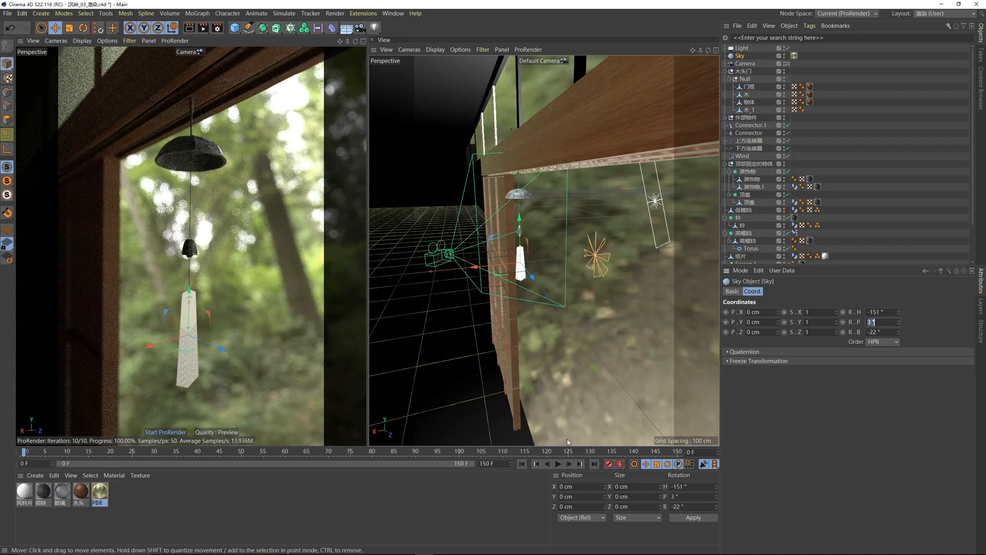
# Step: Play the wind chime's animation, stop it, and move the current time to frame 100
pyautogui.click(559, 466)
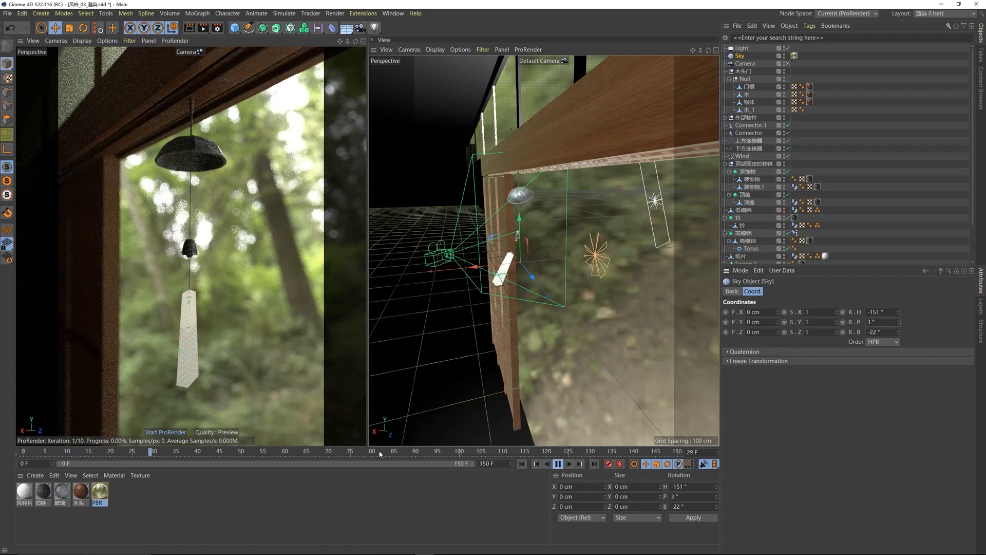
pyautogui.click(559, 466)
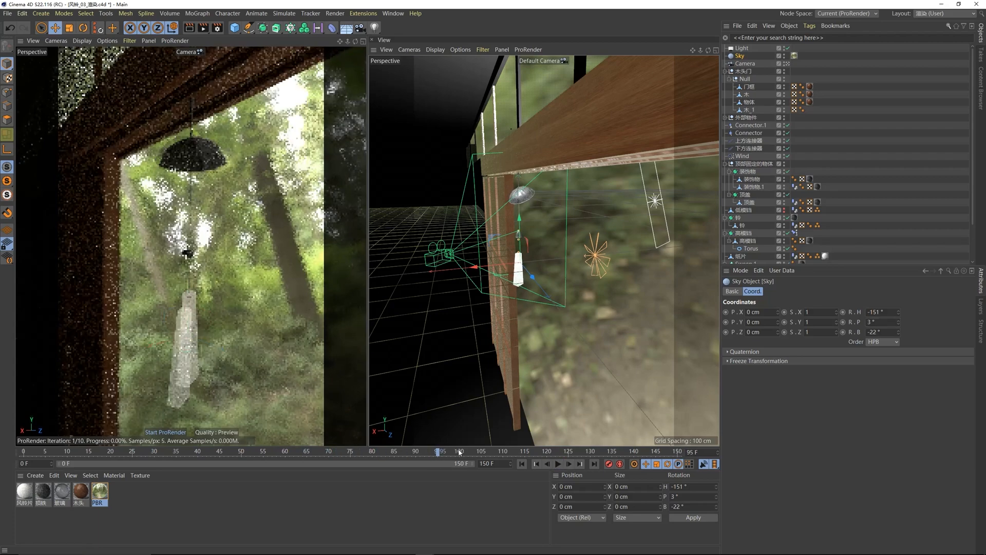
pyautogui.click(460, 452)
# Step: Set the render output's frame range to run from 0 F to 100 F
pyautogui.click(218, 27)
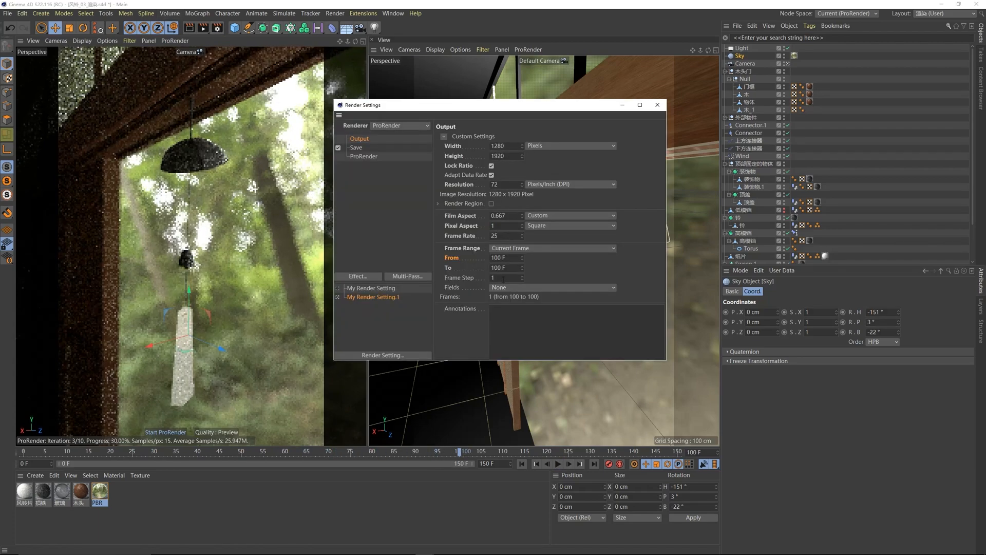
pyautogui.doubleClick(501, 257)
pyautogui.write('0')
pyautogui.press('Return')
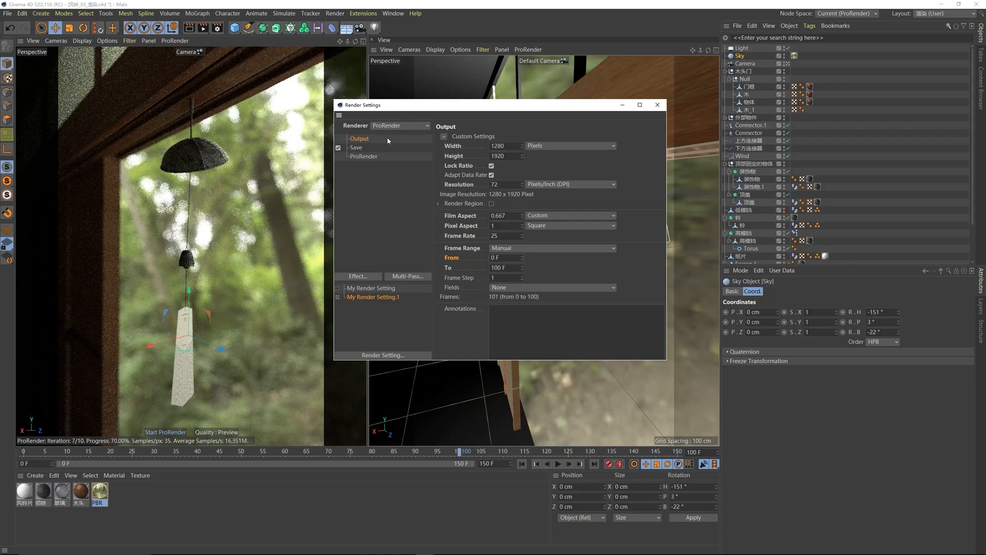
pyautogui.moveTo(403, 106); pyautogui.dragTo(431, 107)
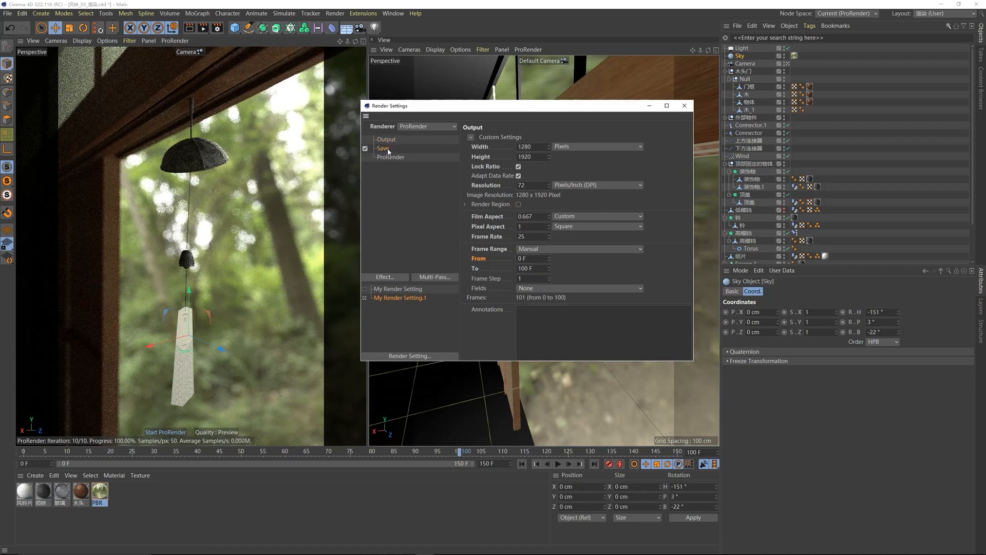
# Step: Browse for the render's save location, open the 风铃 folder and create a new folder in it named 风铃动画
pyautogui.click(383, 149)
pyautogui.click(676, 154)
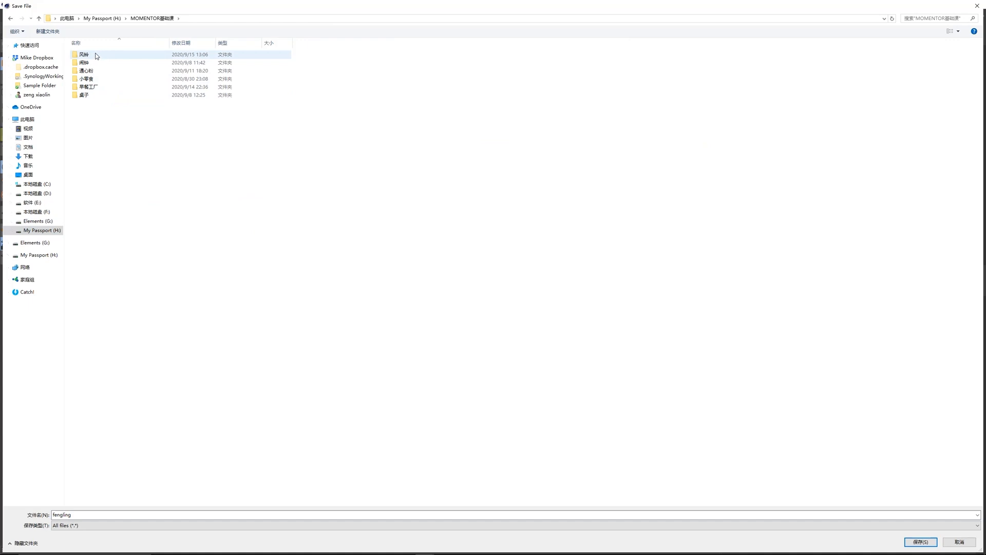
pyautogui.doubleClick(96, 55)
pyautogui.rightClick(228, 164)
pyautogui.moveTo(187, 260)
pyautogui.click(119, 261)
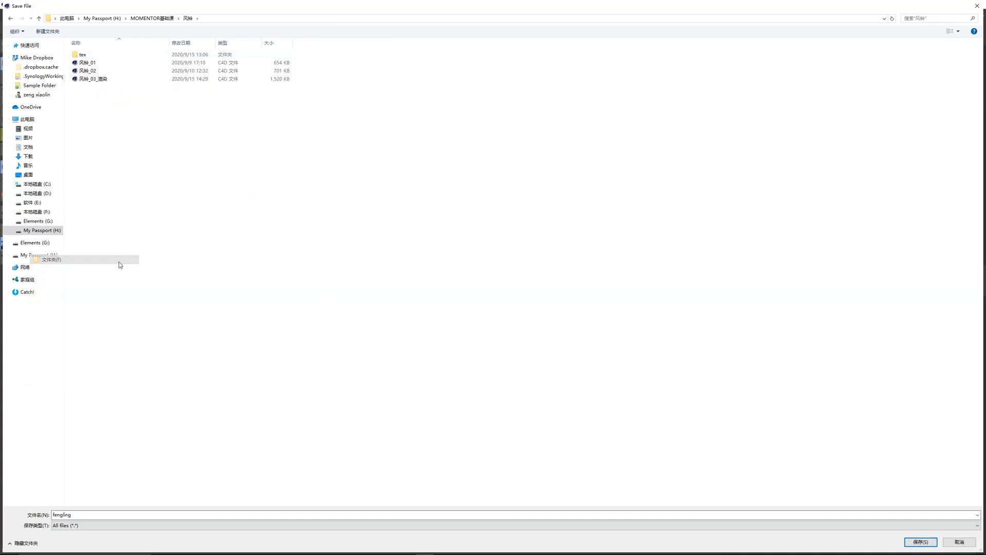
pyautogui.press('BackSpace')
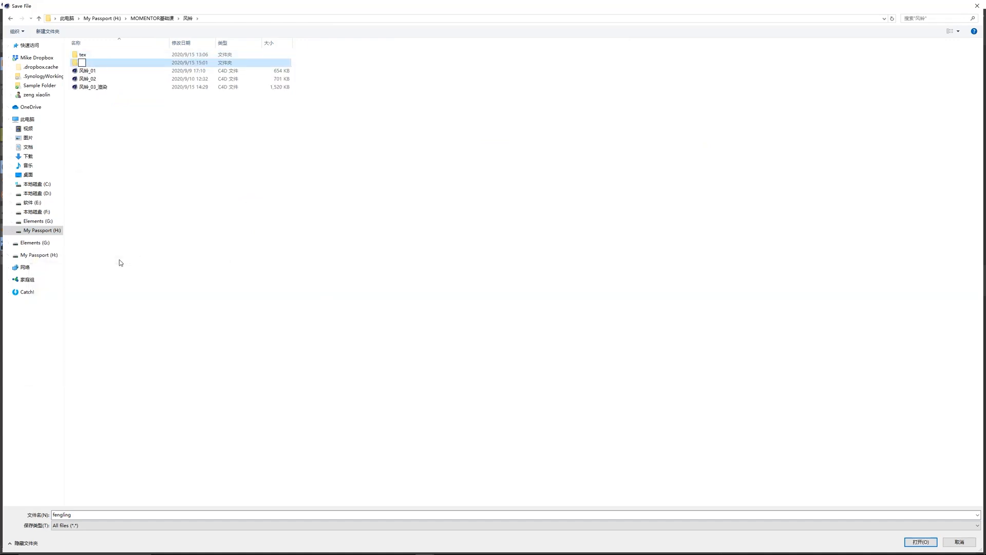
pyautogui.write('fengling')
pyautogui.press('space')
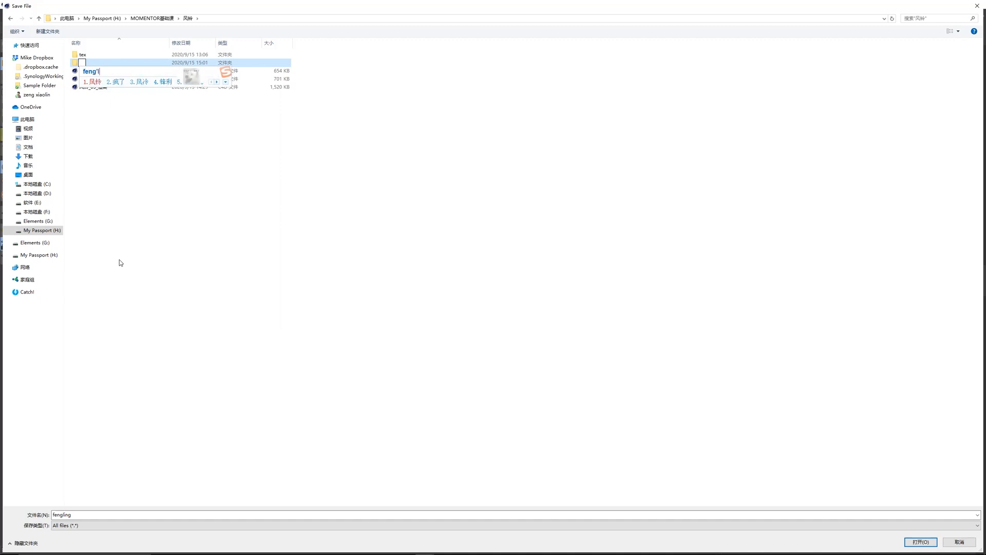
pyautogui.write('donghua')
pyautogui.press('space')
pyautogui.press('Return')
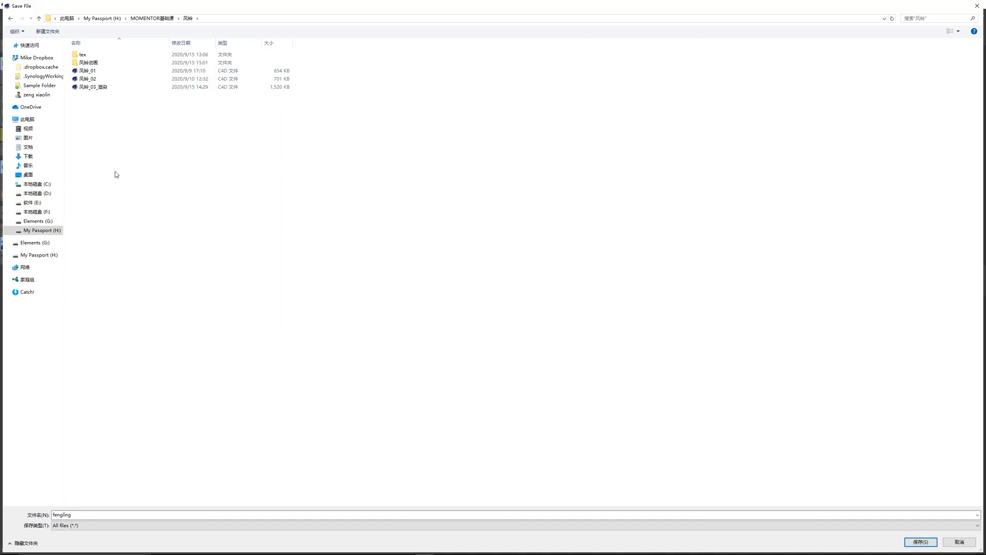
# Step: Set the render output to save in the 风铃动画 folder under the file name 风铃动画_01
pyautogui.doubleClick(96, 64)
pyautogui.doubleClick(84, 515)
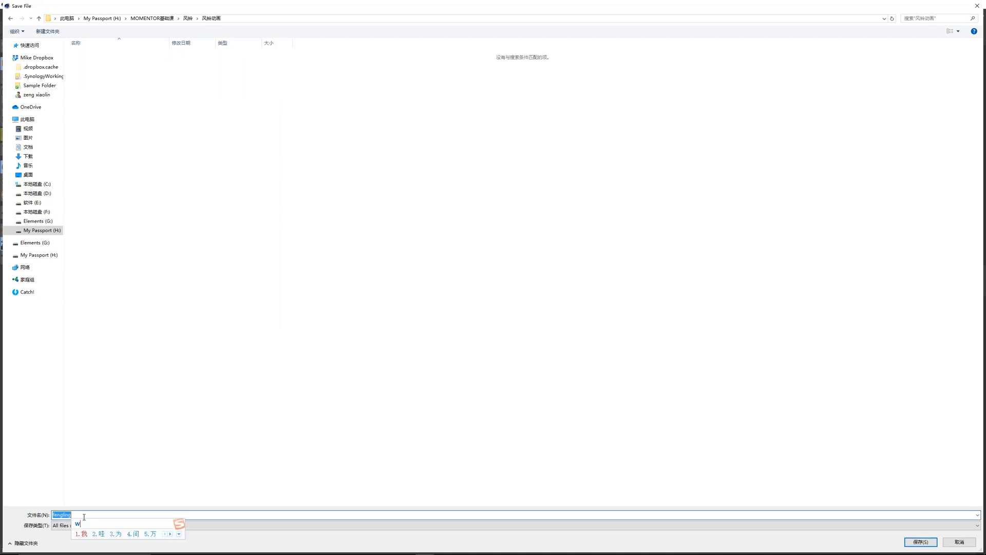
pyautogui.write('fengling')
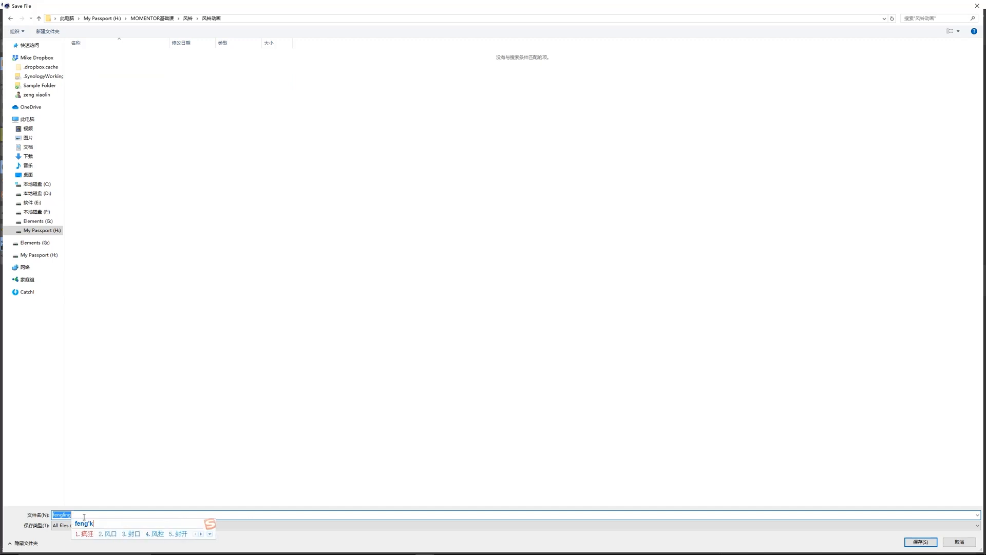
pyautogui.write('donghua')
pyautogui.press('space')
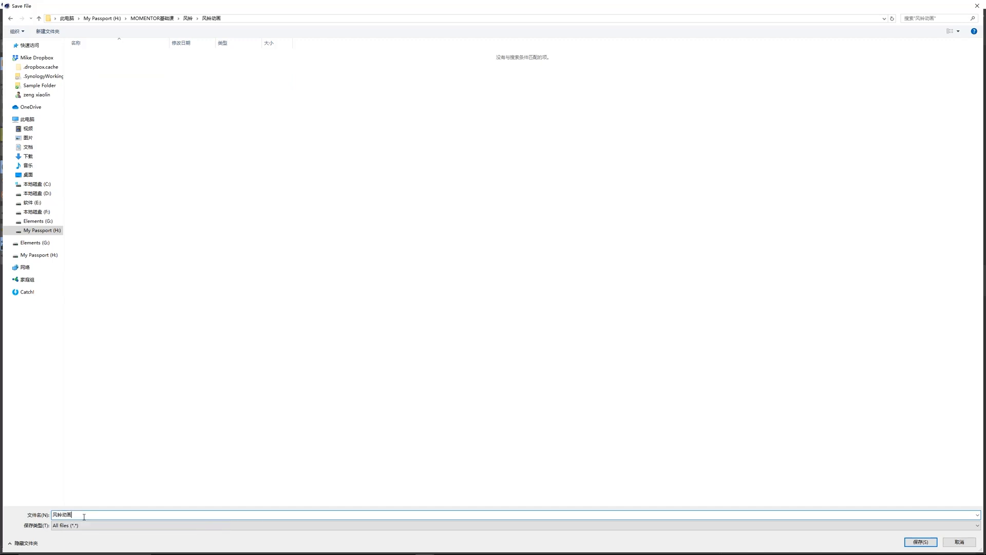
pyautogui.write('_01')
pyautogui.click(920, 542)
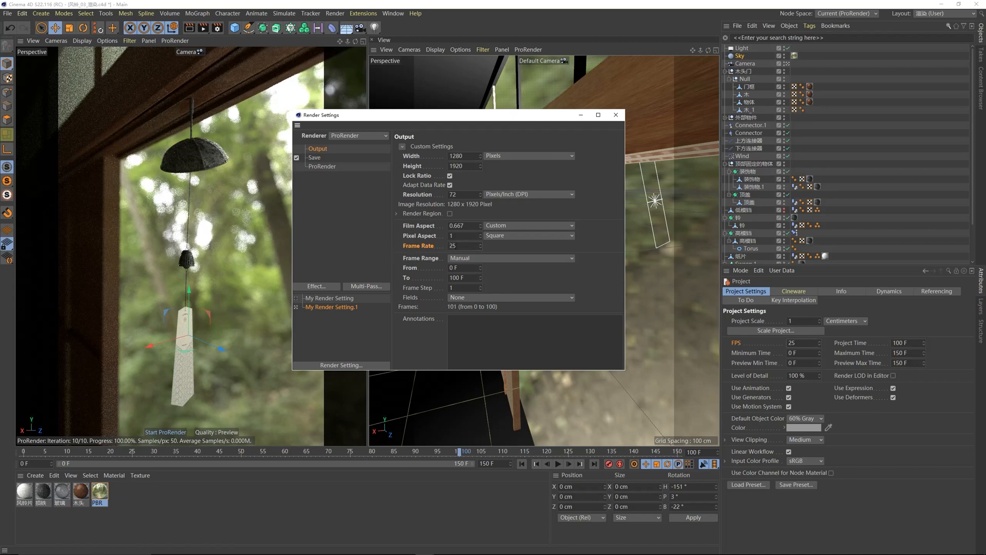
# Step: Compare the render output's frame rate with the FPS value in the project settings
pyautogui.moveTo(456, 246); pyautogui.dragTo(399, 257)
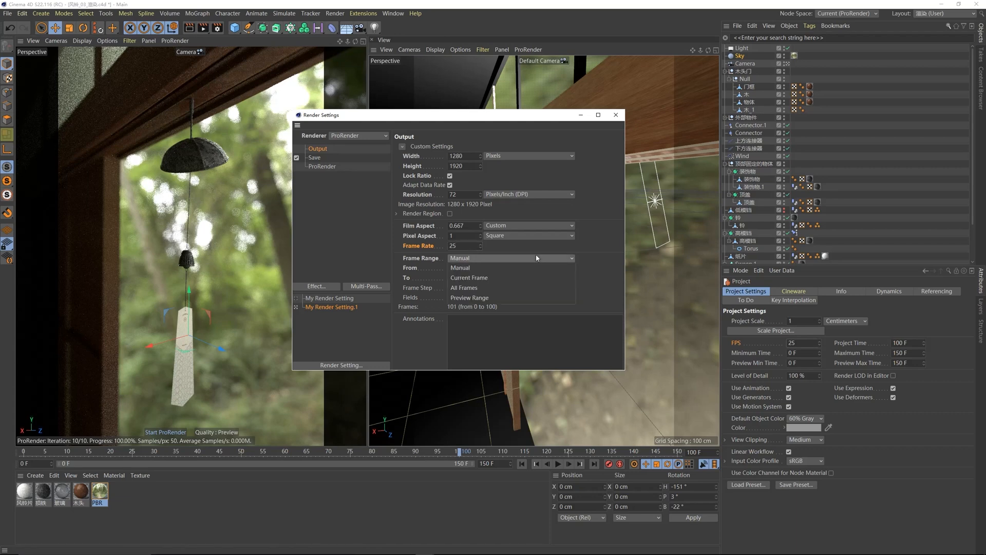
pyautogui.click(802, 343)
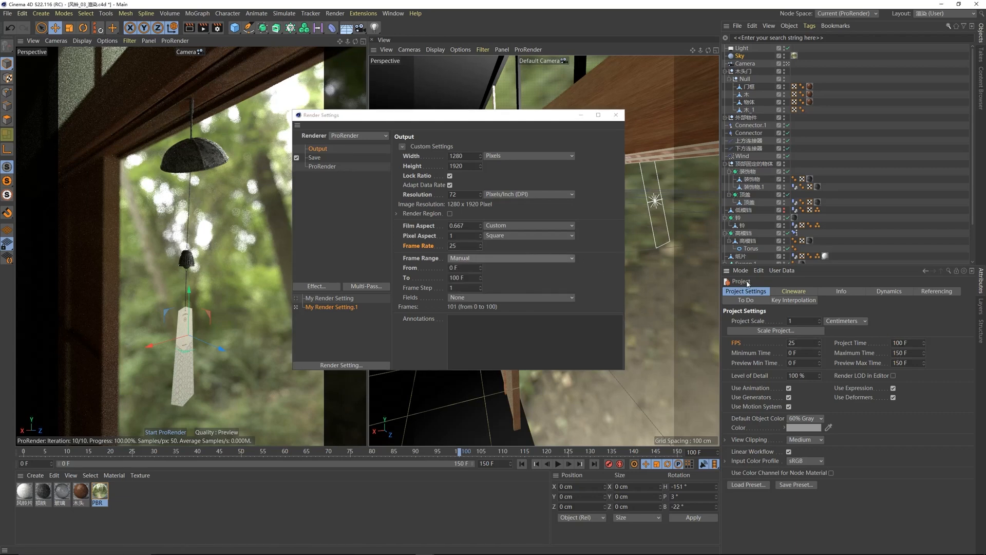
pyautogui.click(799, 344)
pyautogui.write('2')
pyautogui.click(604, 253)
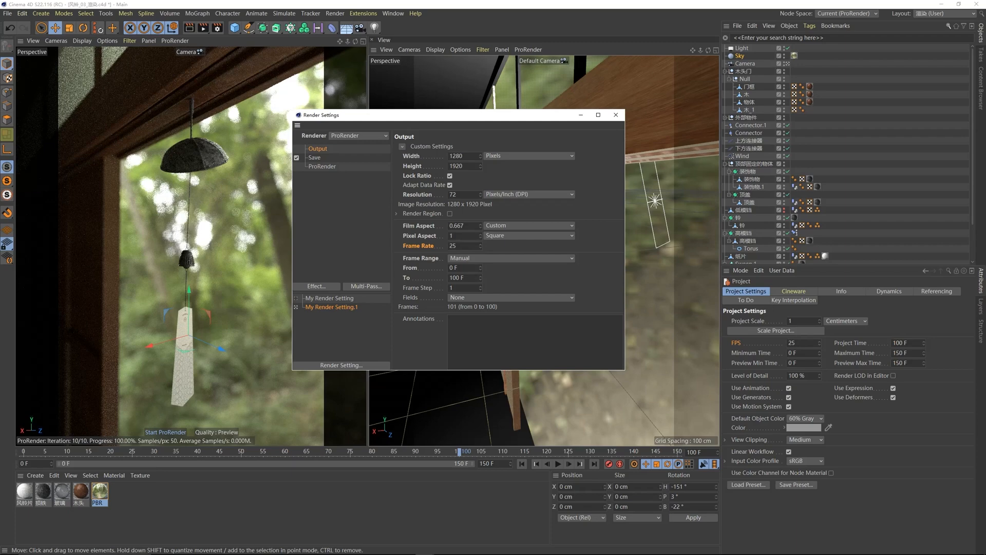
# Step: Review the render's save and output settings, and start rendering the animation to the Picture Viewer
pyautogui.click(314, 157)
pyautogui.moveTo(378, 115); pyautogui.dragTo(477, 111)
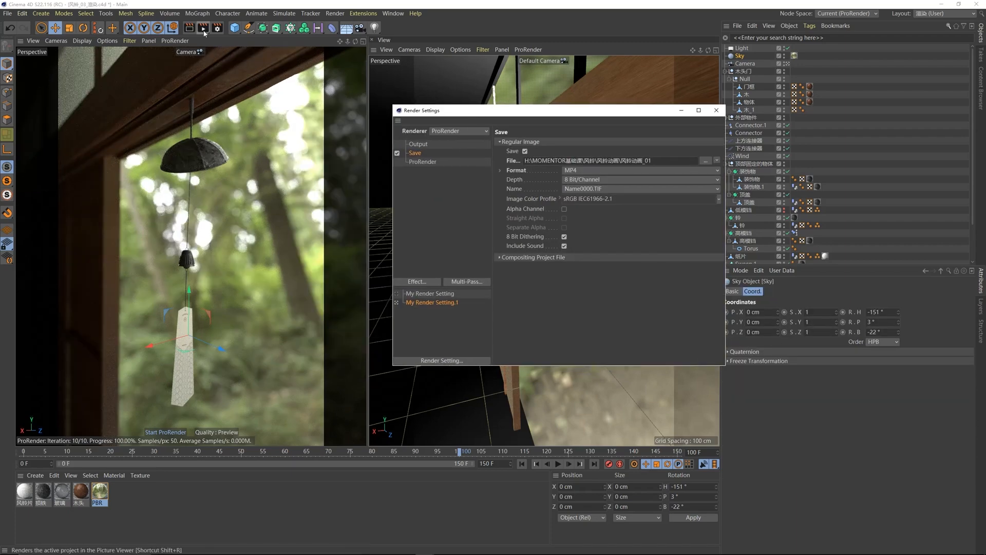
pyautogui.click(418, 143)
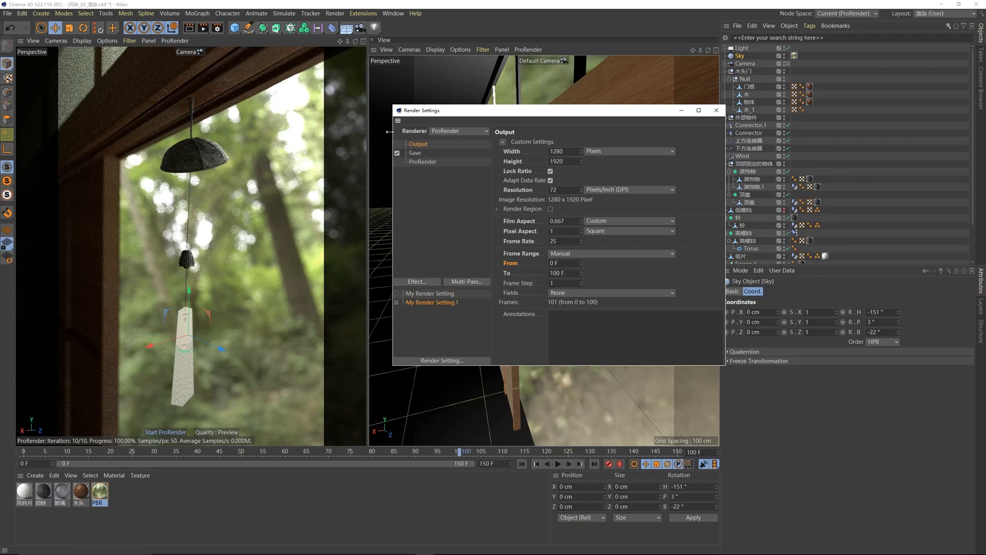
pyautogui.click(203, 28)
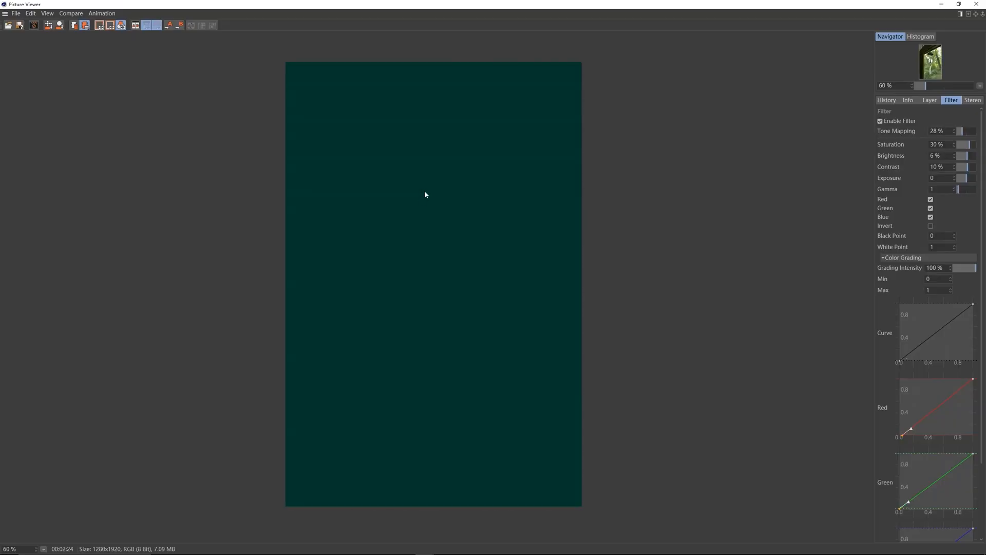